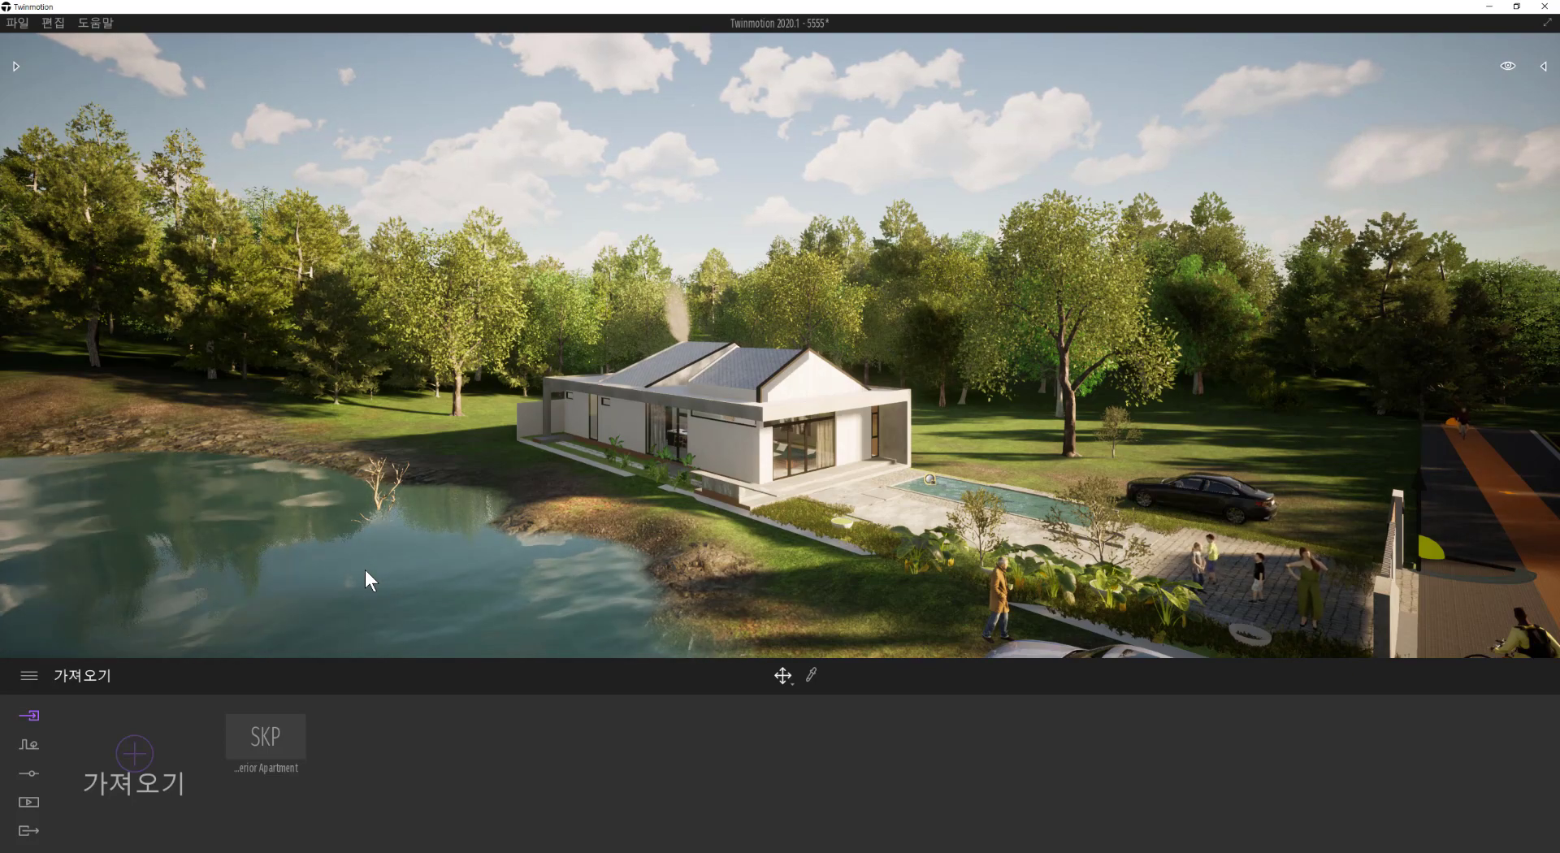
Step: Bring the camera down to a low, near-frontal view of the house's long side facade
{"action": "middle_click_drag", "start_coordinate": [754, 402], "coordinate": [935, 435], "text": "shift"}
{"action": "middle_click_drag", "start_coordinate": [772, 451], "coordinate": [792, 441], "text": "shift"}
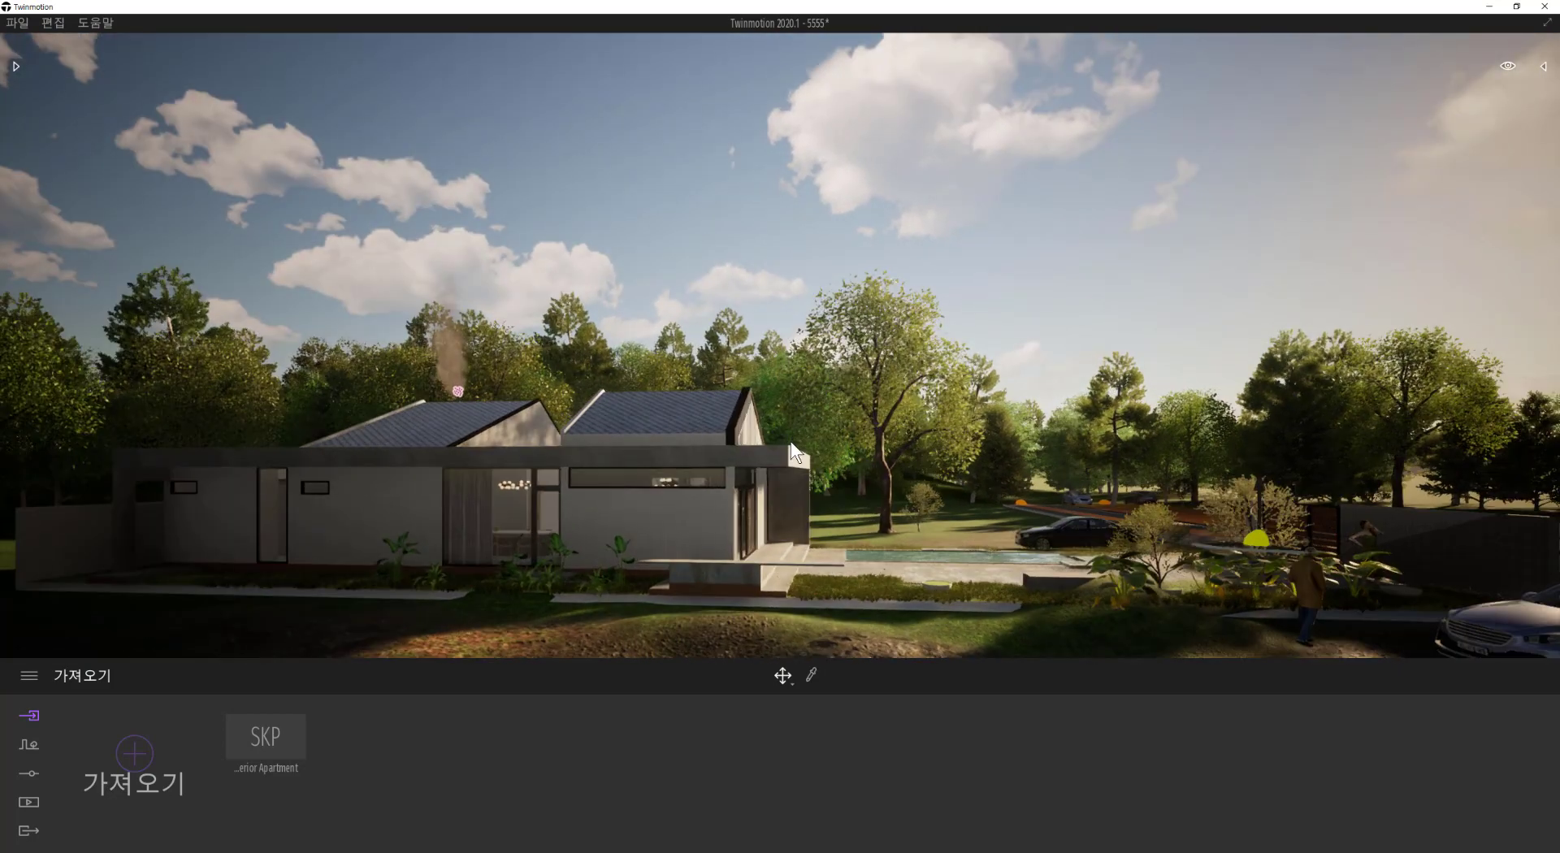
{"action": "key", "text": "a"}
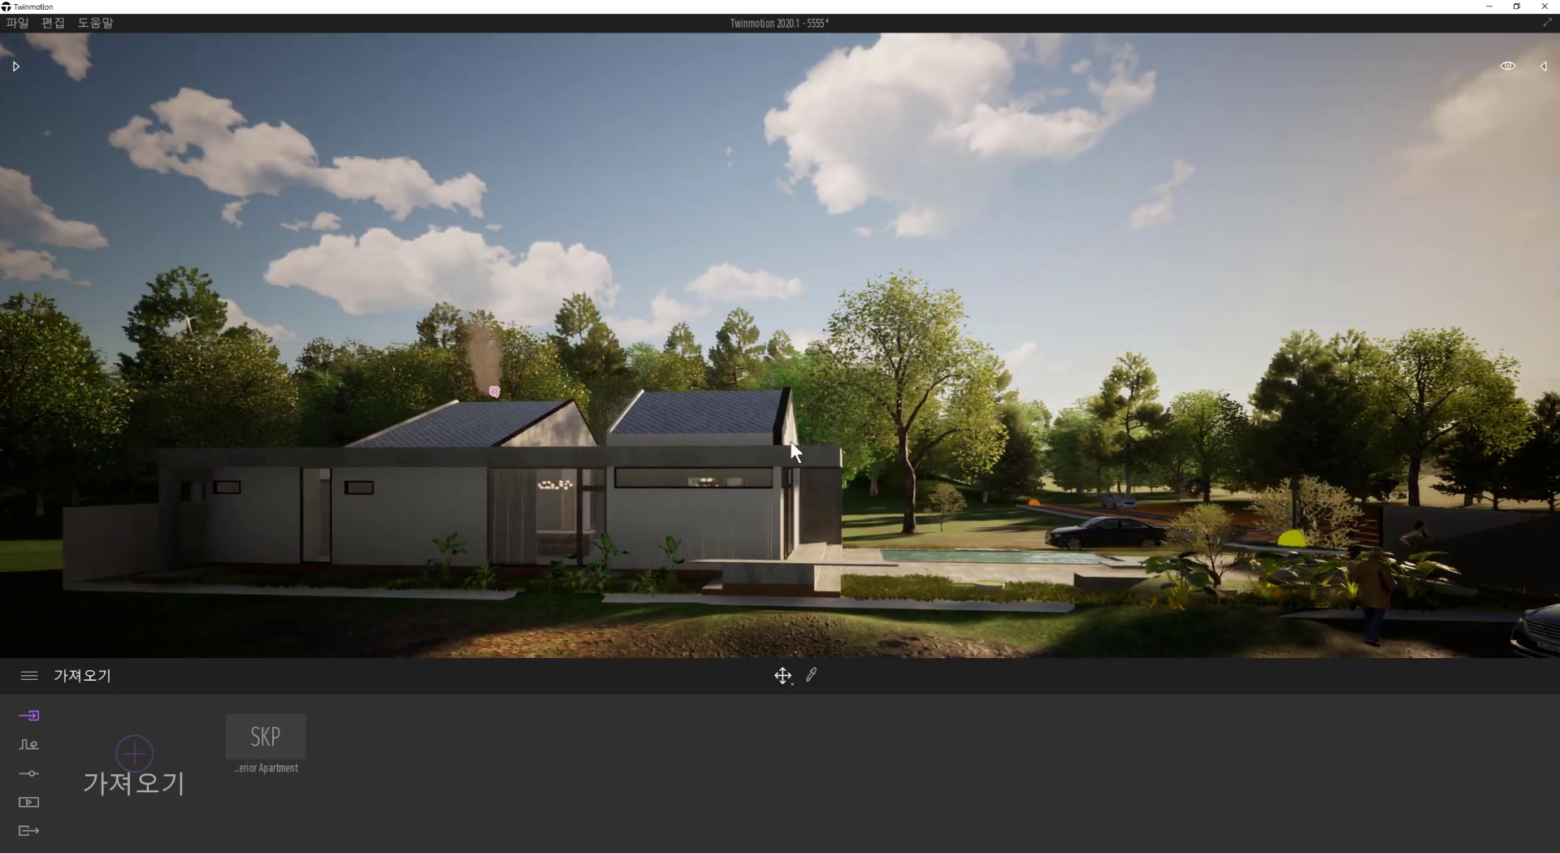
{"action": "key", "text": "d"}
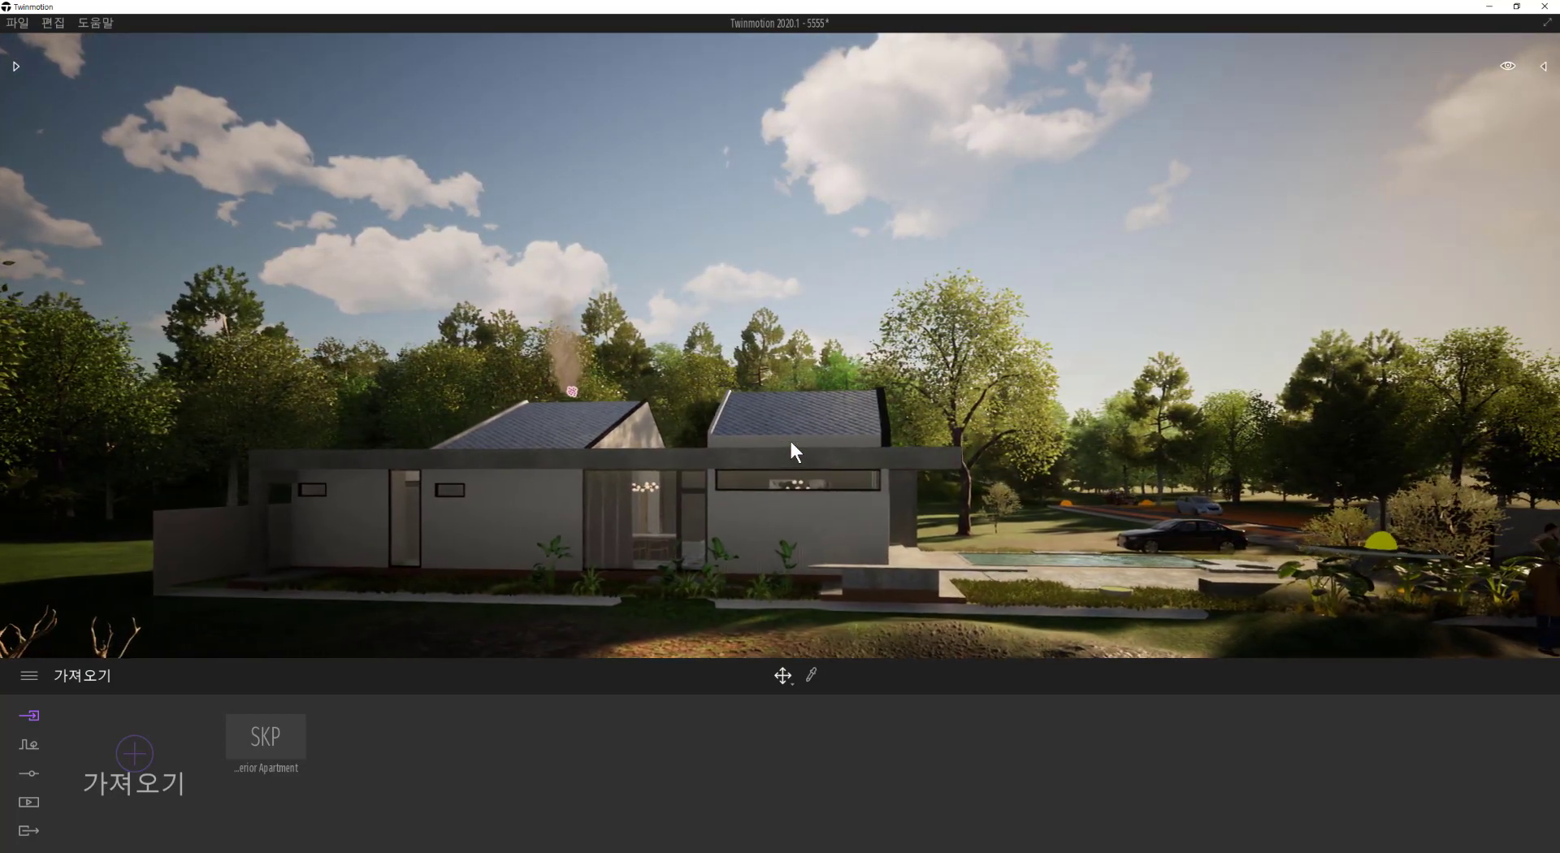
{"action": "key", "text": "a"}
{"action": "key", "text": "a"}
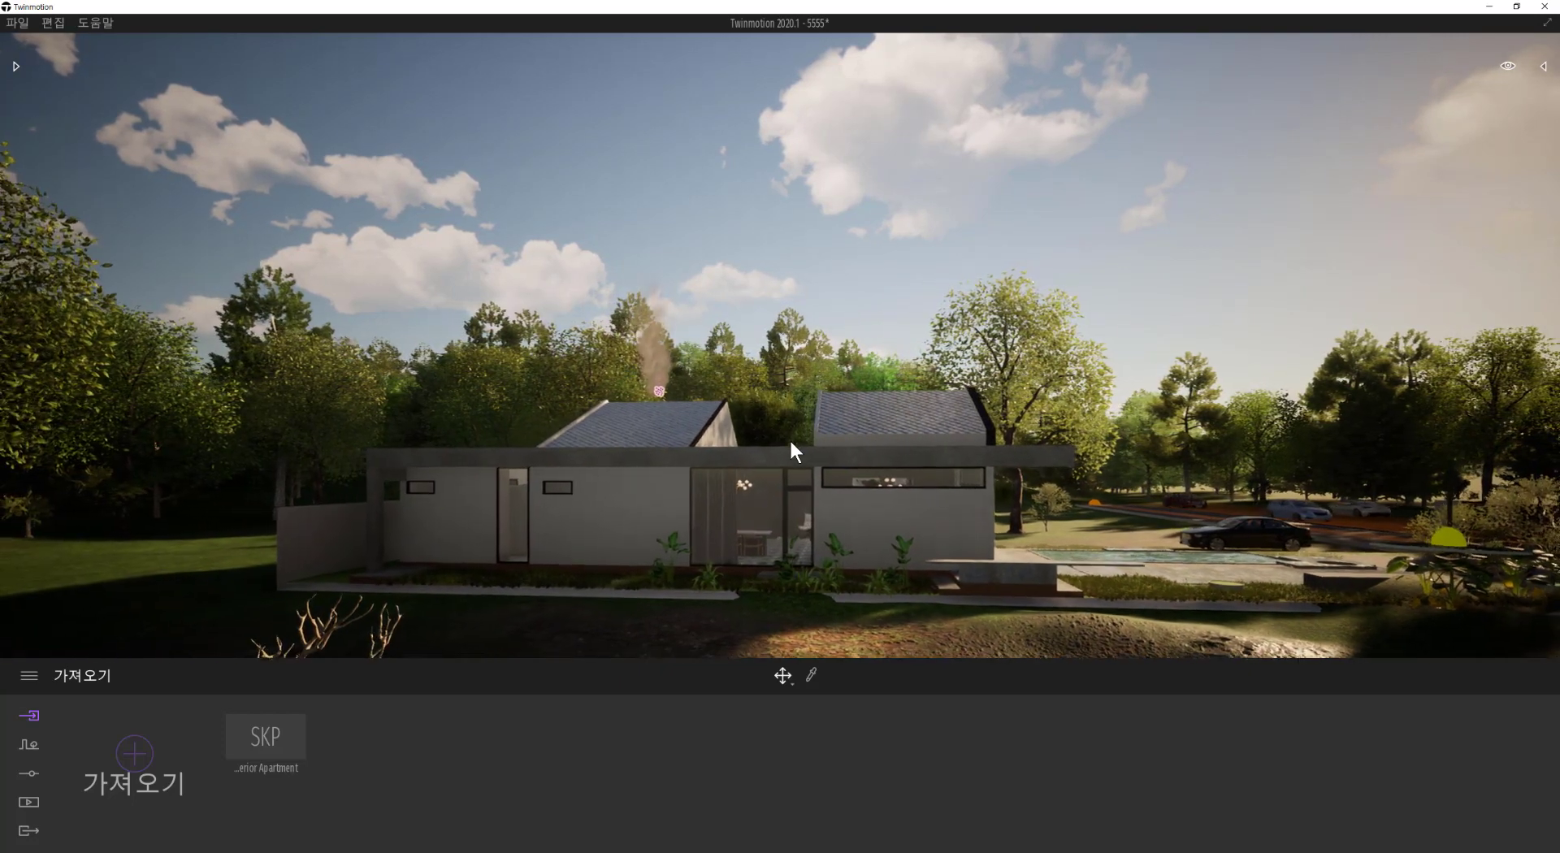
{"action": "key", "text": "s"}
{"action": "key", "text": "w"}
Step: Turn and pull back the camera so the pond's shore and the sun appear beside the facade
{"action": "right_click_drag", "start_coordinate": [796, 427], "coordinate": [982, 445]}
{"action": "key", "text": "s"}
{"action": "key", "text": "w"}
{"action": "key", "text": "a"}
{"action": "key", "text": "s"}
{"action": "key", "text": "a"}
{"action": "key", "text": "w"}
{"action": "key", "text": "a"}
{"action": "key", "text": "s"}
{"action": "key", "text": "d"}
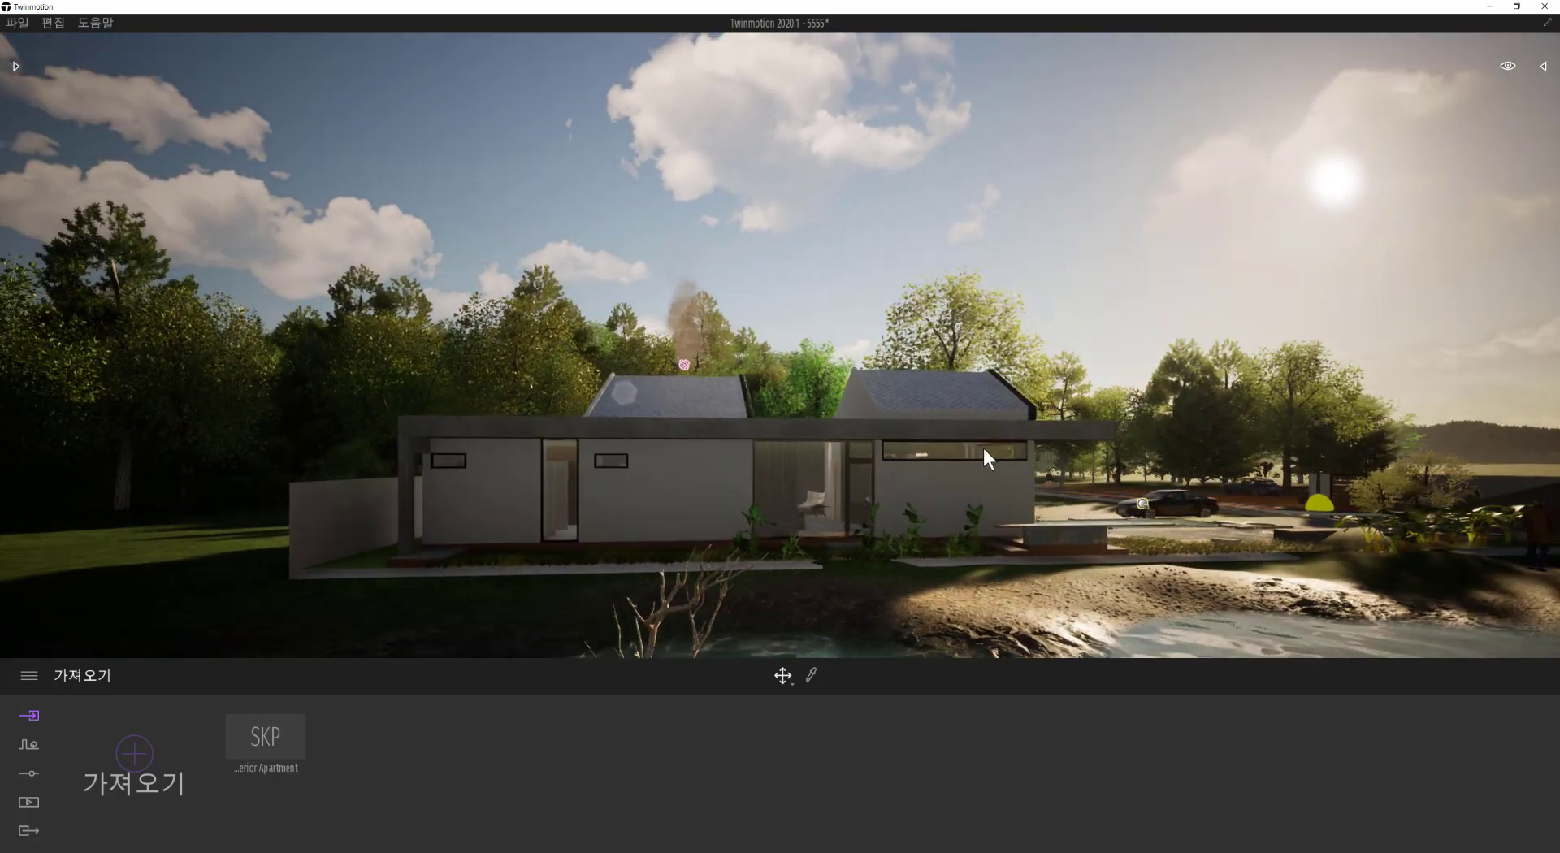
Step: Frame the house from across the pond, with the bare branch in front and the sun above the parked cars
{"action": "scroll", "coordinate": [982, 447], "scroll_direction": "down", "scroll_amount": 1}
{"action": "scroll", "coordinate": [990, 449], "scroll_direction": "down", "scroll_amount": 1}
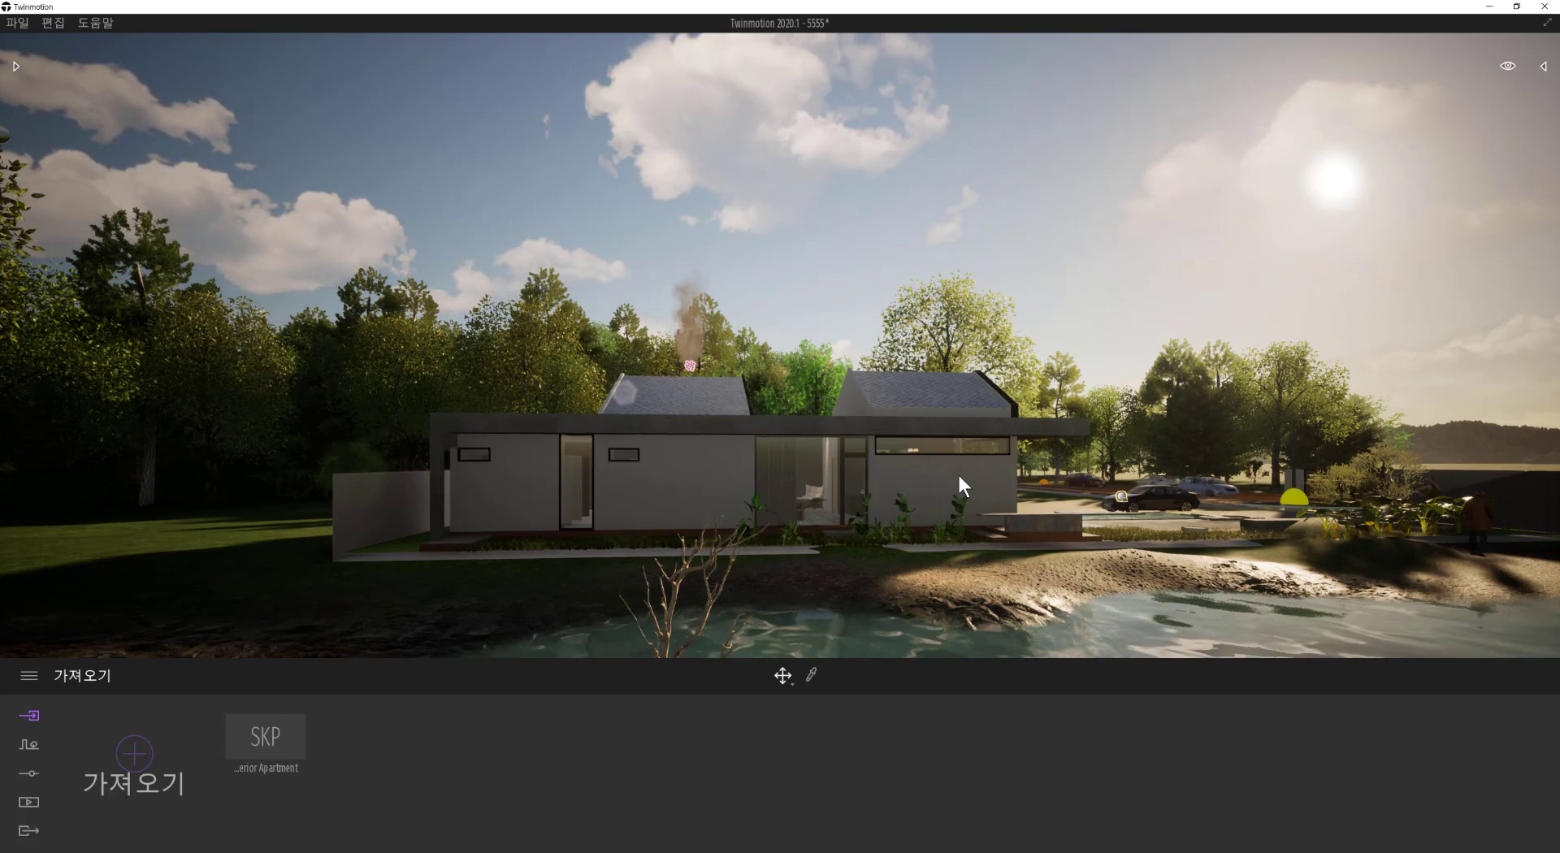
{"action": "key", "text": "Right"}
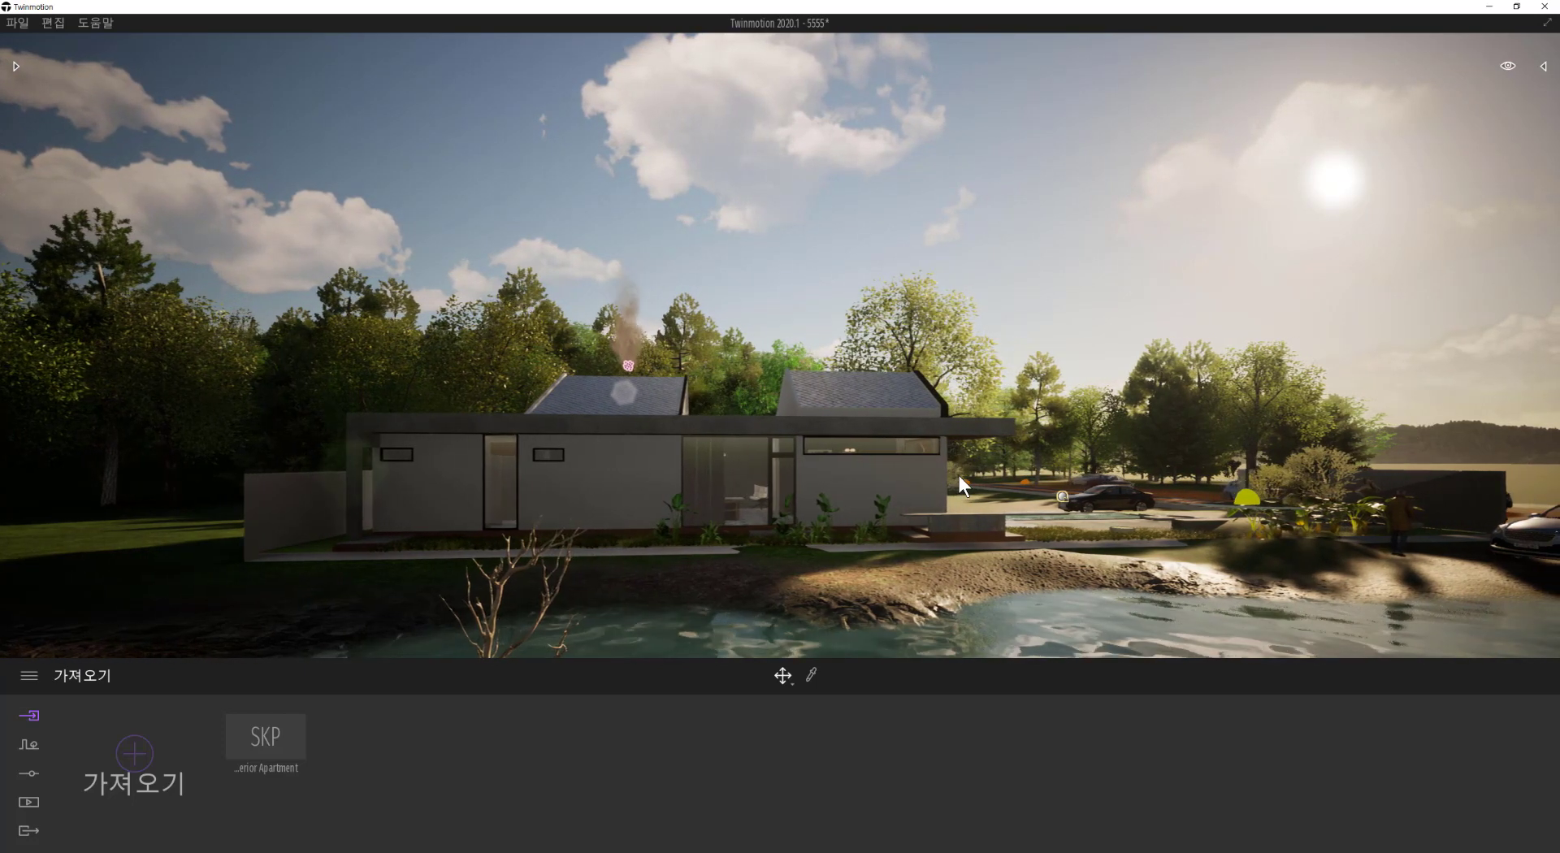
{"action": "key", "text": "Left"}
{"action": "mouse_move", "coordinate": [954, 467]}
{"action": "middle_mouse_down", "text": "shift"}
{"action": "mouse_move", "coordinate": [925, 470]}
{"action": "mouse_move", "coordinate": [933, 447]}
{"action": "mouse_move", "coordinate": [954, 470]}
{"action": "middle_mouse_up", "text": "shift"}
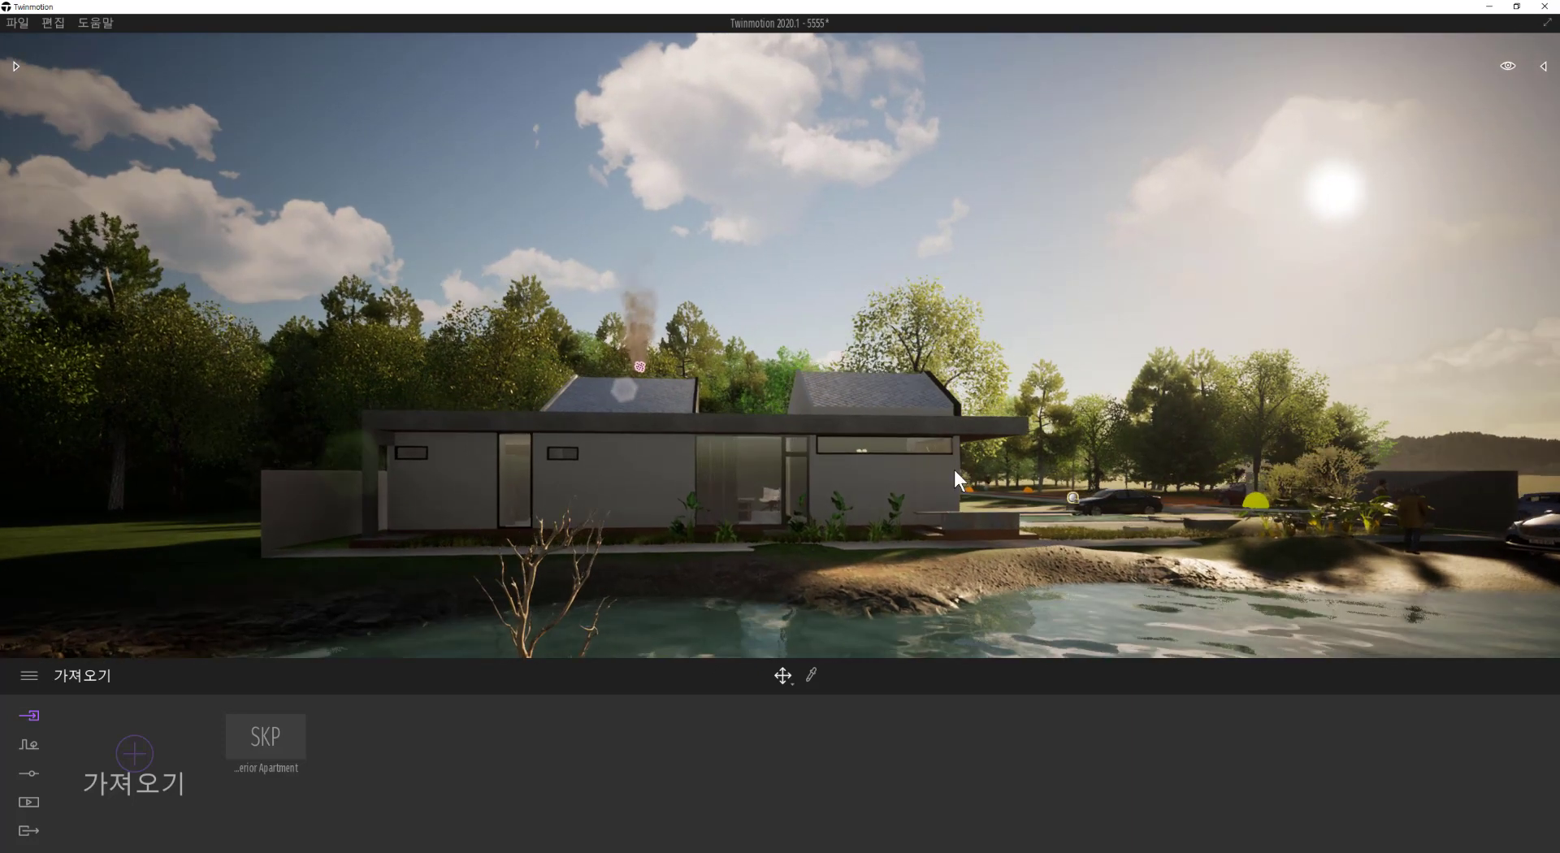
{"action": "key", "text": "Right"}
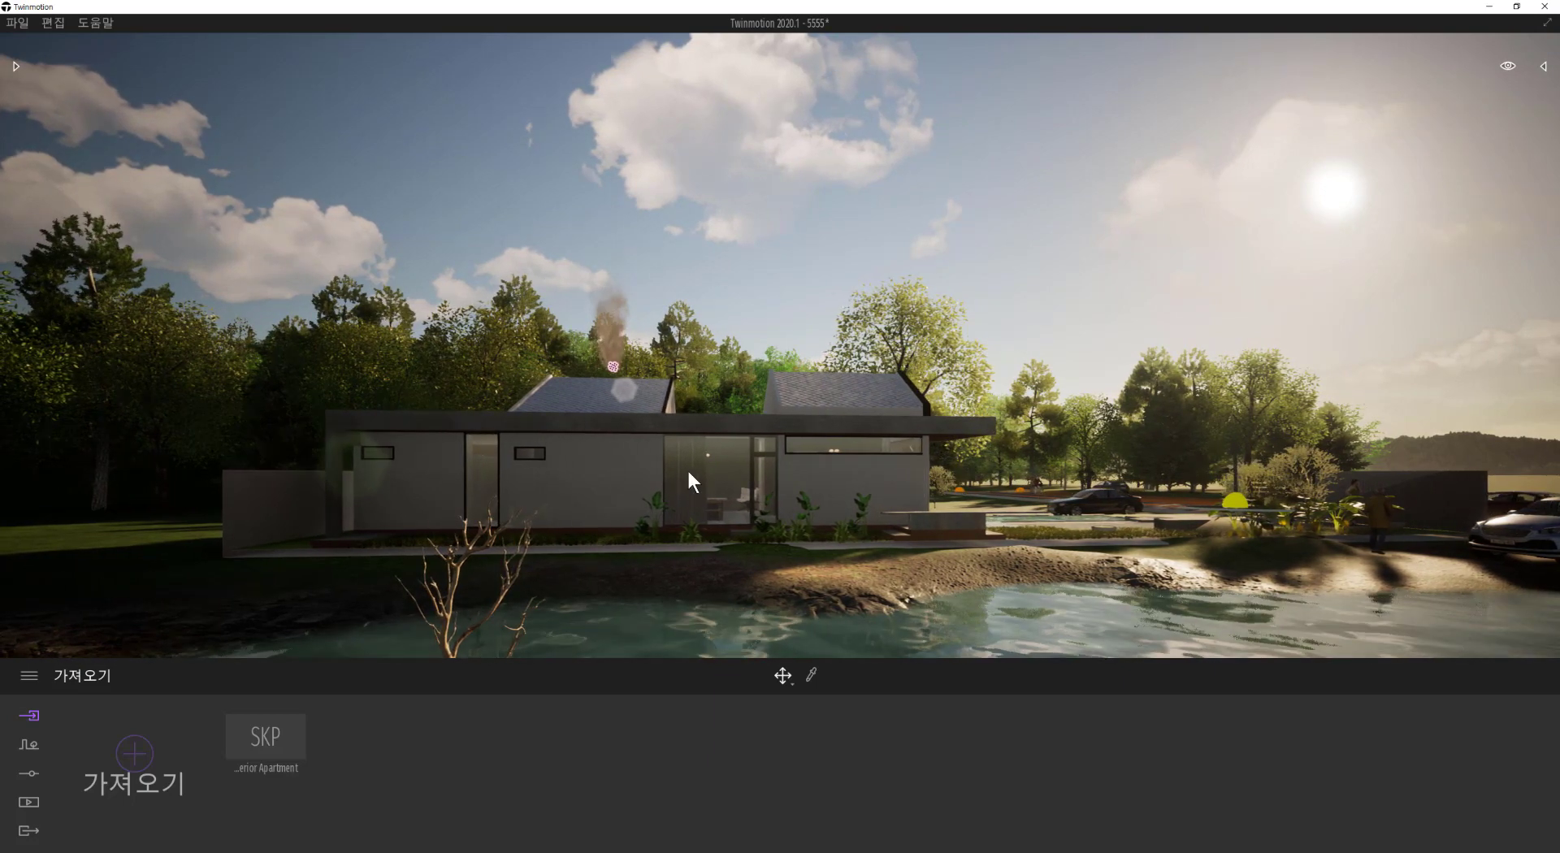
{"action": "middle_click_drag", "start_coordinate": [688, 469], "coordinate": [792, 452], "text": "shift"}
{"action": "scroll", "coordinate": [764, 453], "scroll_direction": "down", "scroll_amount": 1}
{"action": "scroll", "coordinate": [761, 454], "scroll_direction": "down", "scroll_amount": 3}
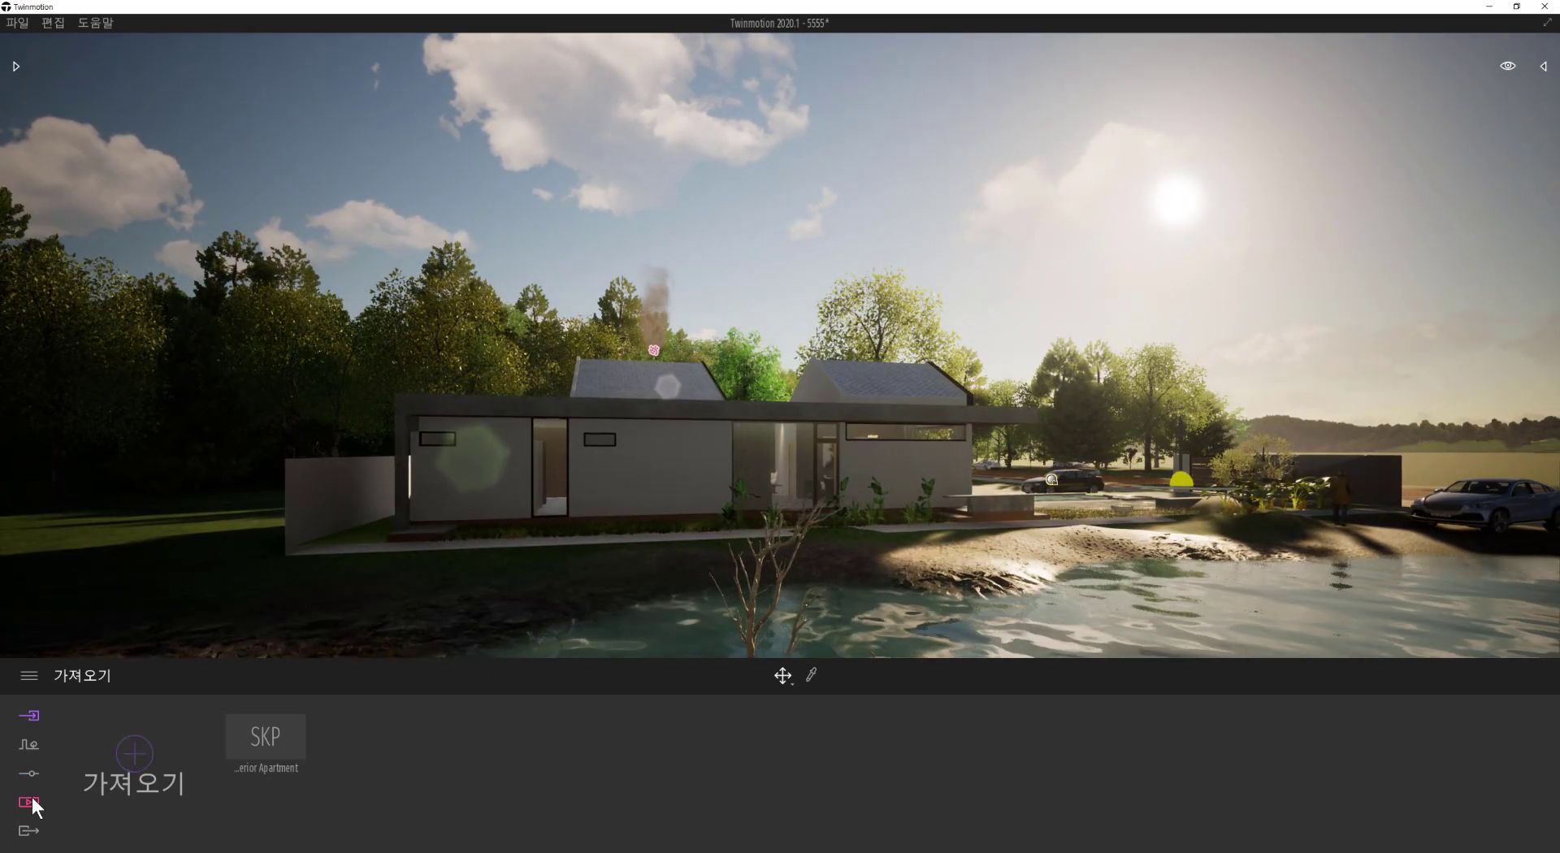
Step: Create a new video from the current pond-side view and nudge the camera sideways to refine the framing
{"action": "left_click", "coordinate": [79, 813]}
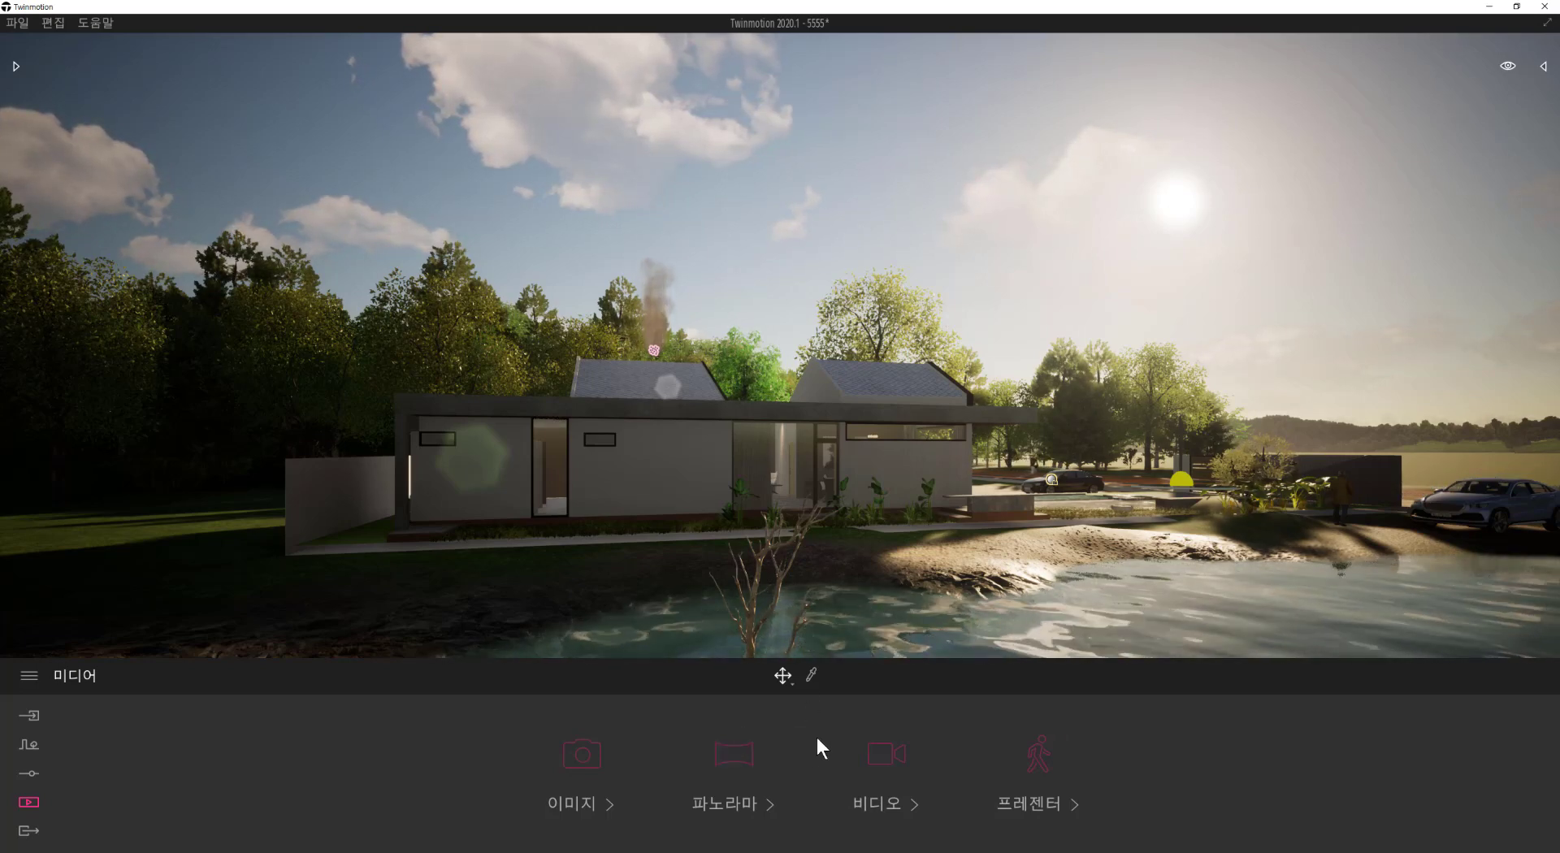
{"action": "left_click", "coordinate": [726, 755]}
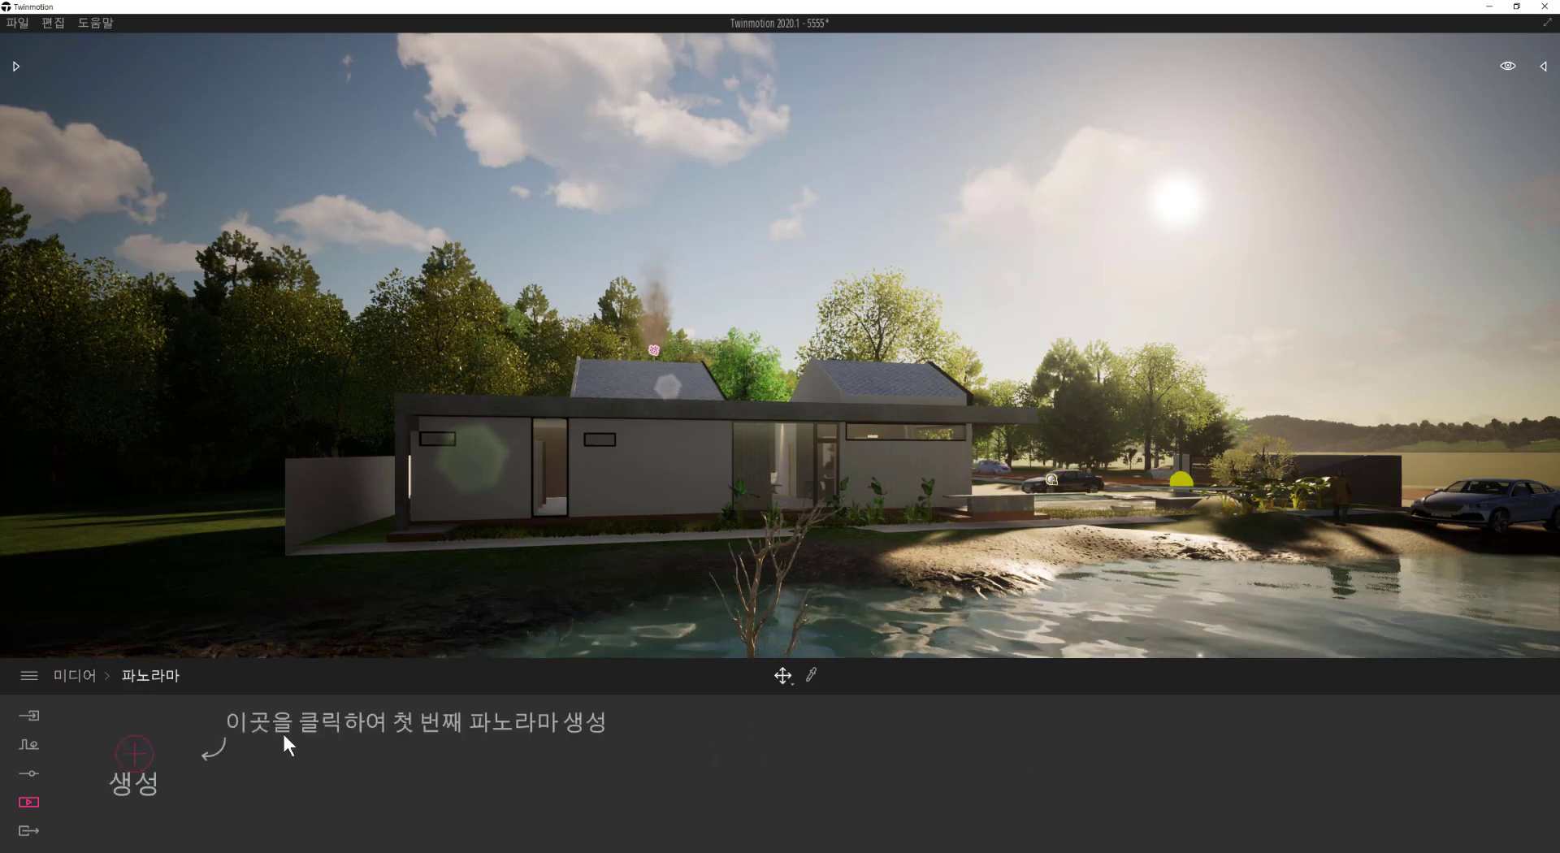
{"action": "left_click", "coordinate": [29, 805]}
{"action": "left_click", "coordinate": [886, 759]}
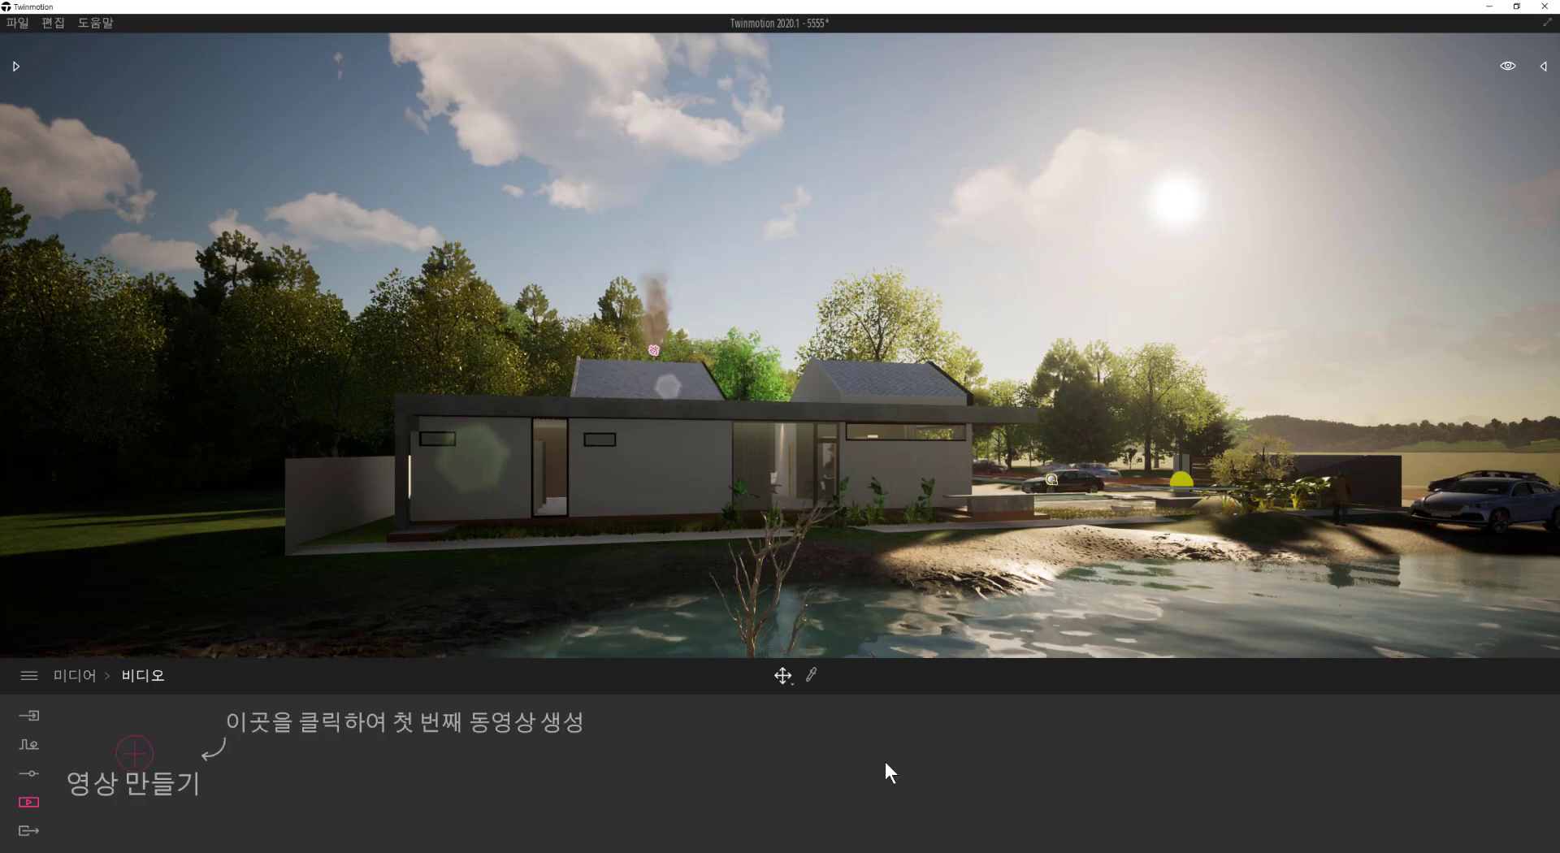
{"action": "left_click", "coordinate": [133, 754]}
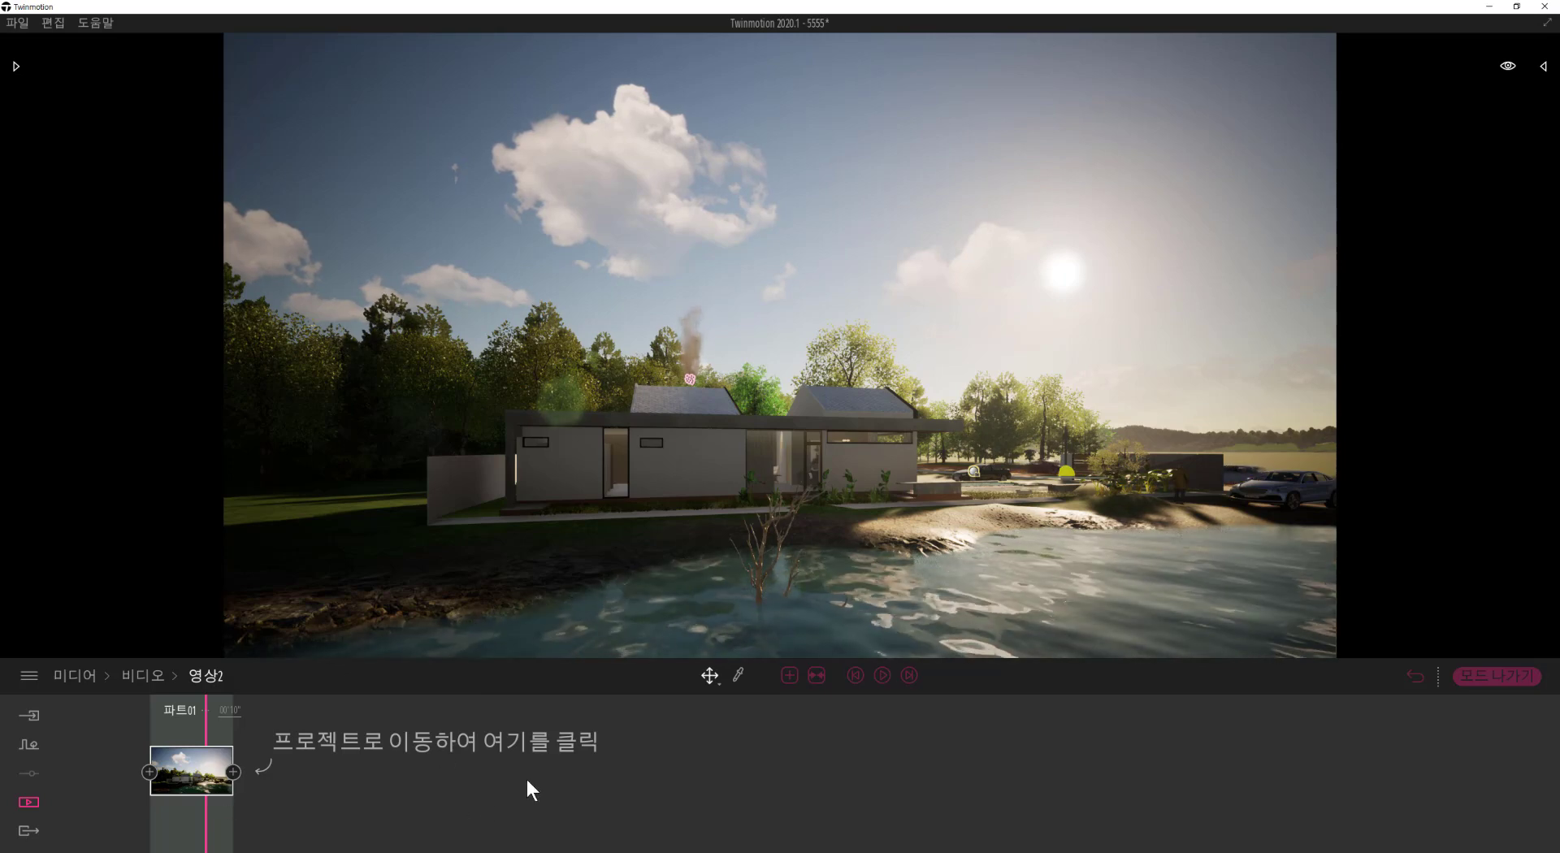
{"action": "key", "text": "a"}
{"action": "key", "text": "d"}
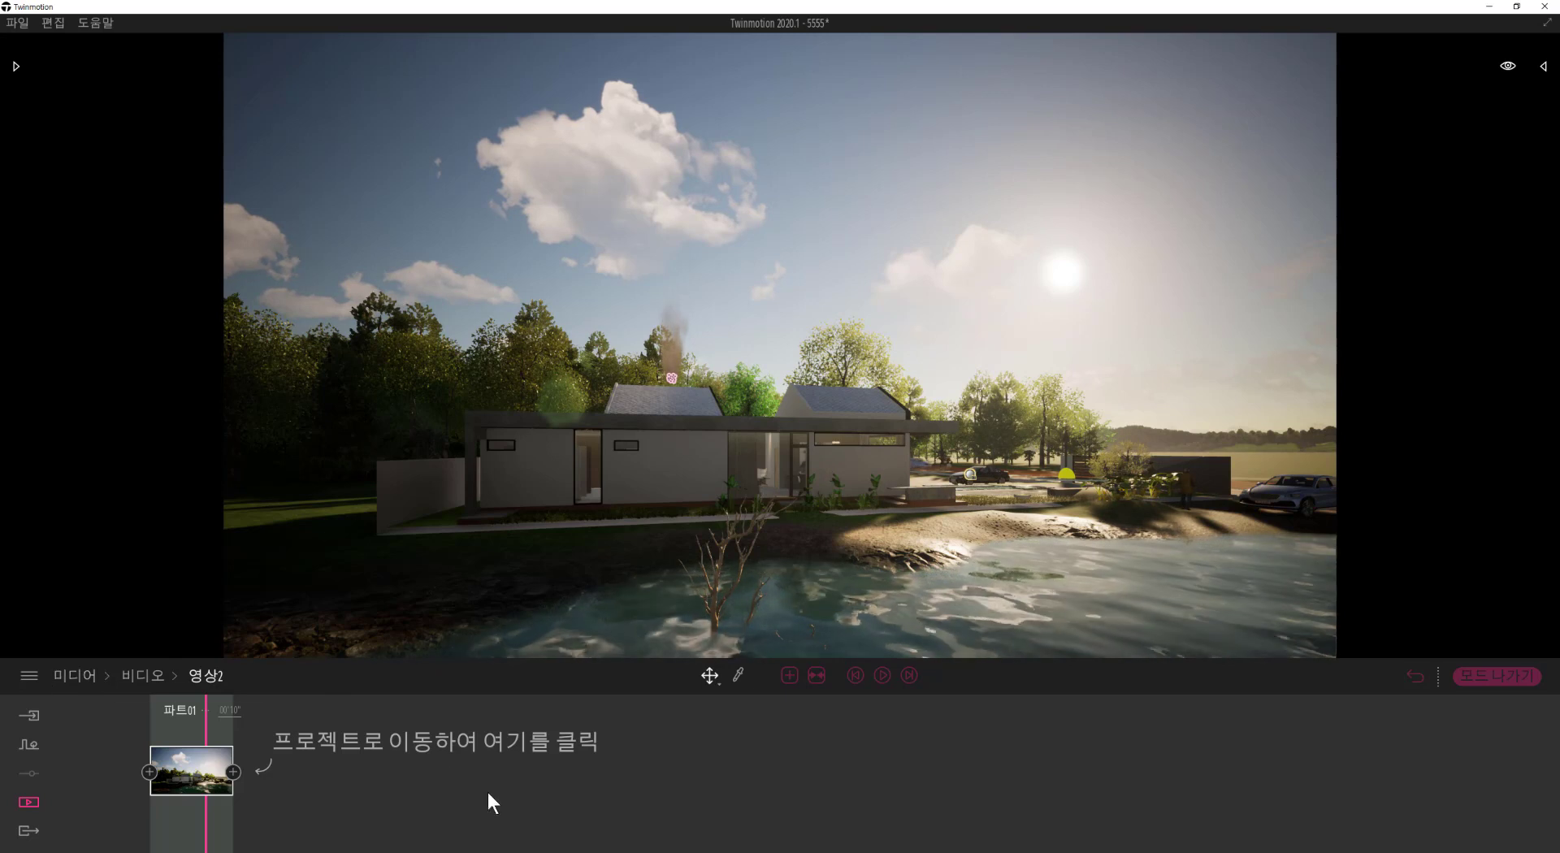
Step: In the clip keyframe's camera settings, narrow the field of view slightly and reduce the vignetting
{"action": "mouse_move", "coordinate": [174, 792]}
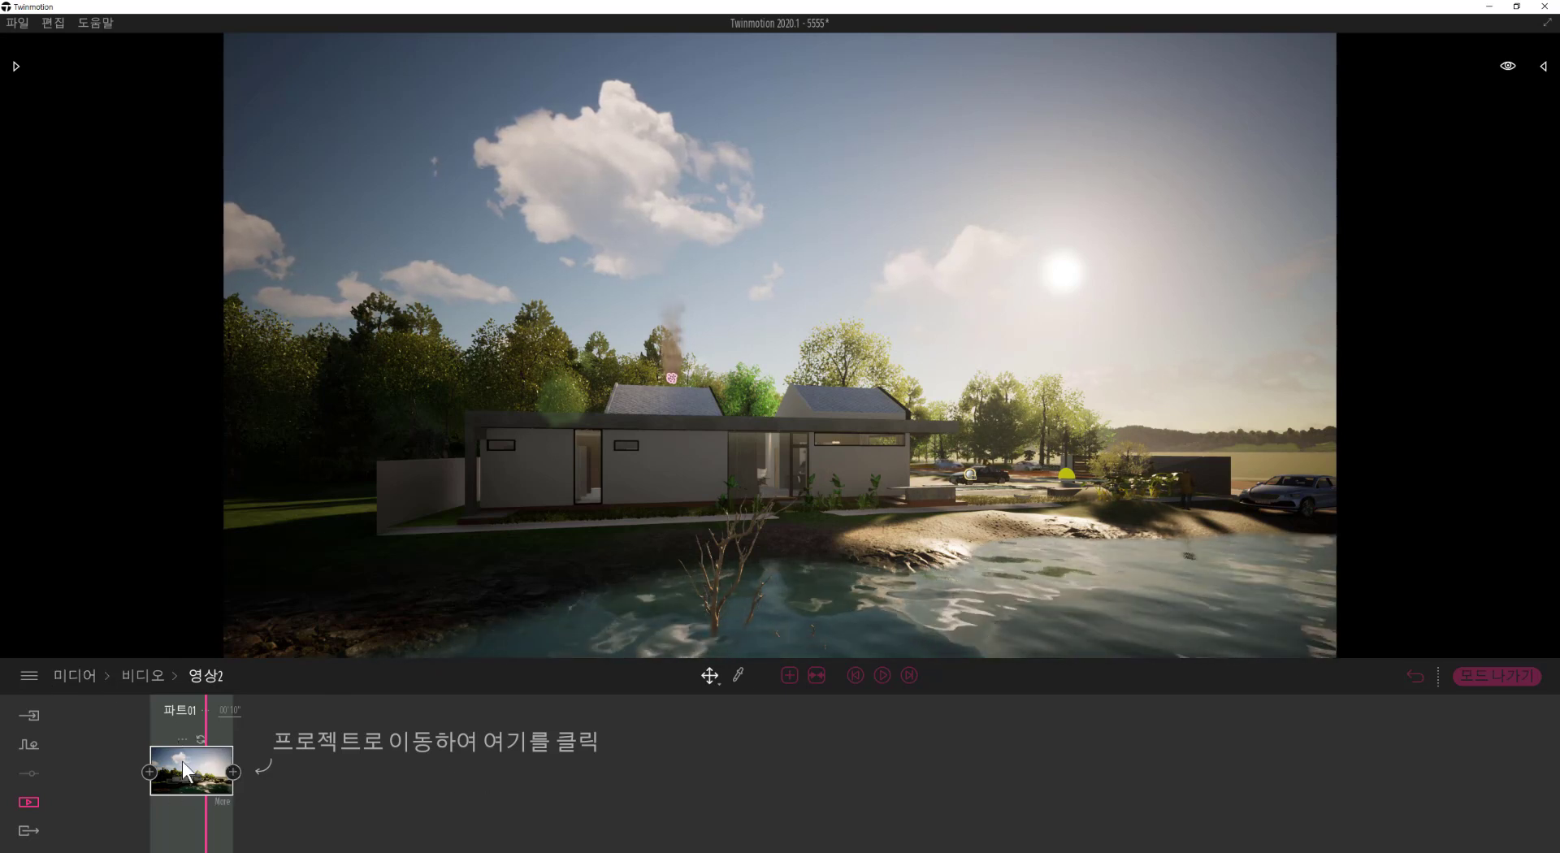
{"action": "mouse_move", "coordinate": [234, 793]}
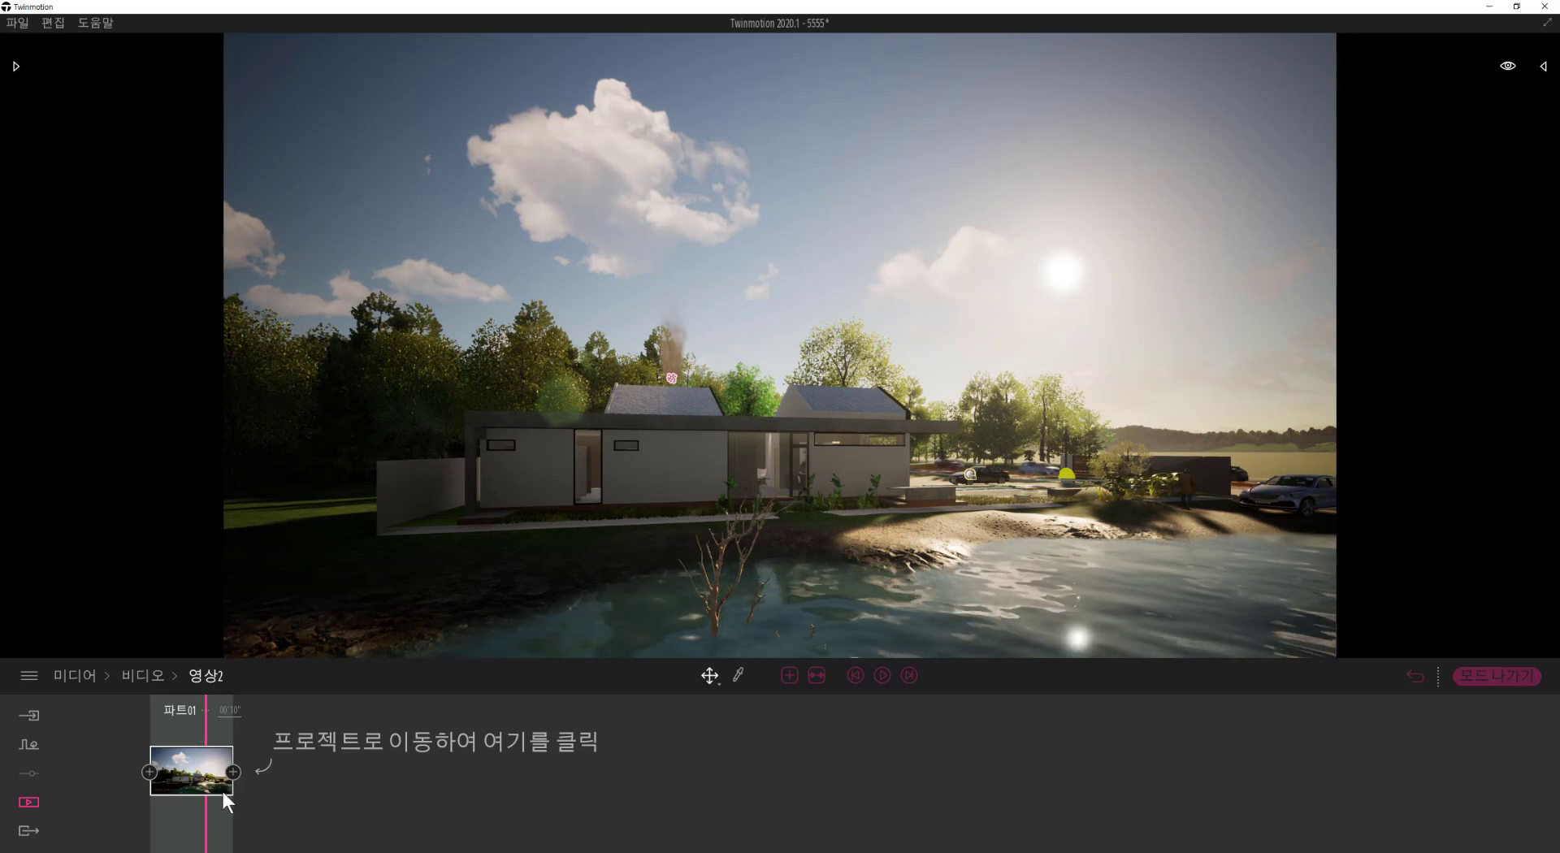
{"action": "left_click", "coordinate": [221, 801]}
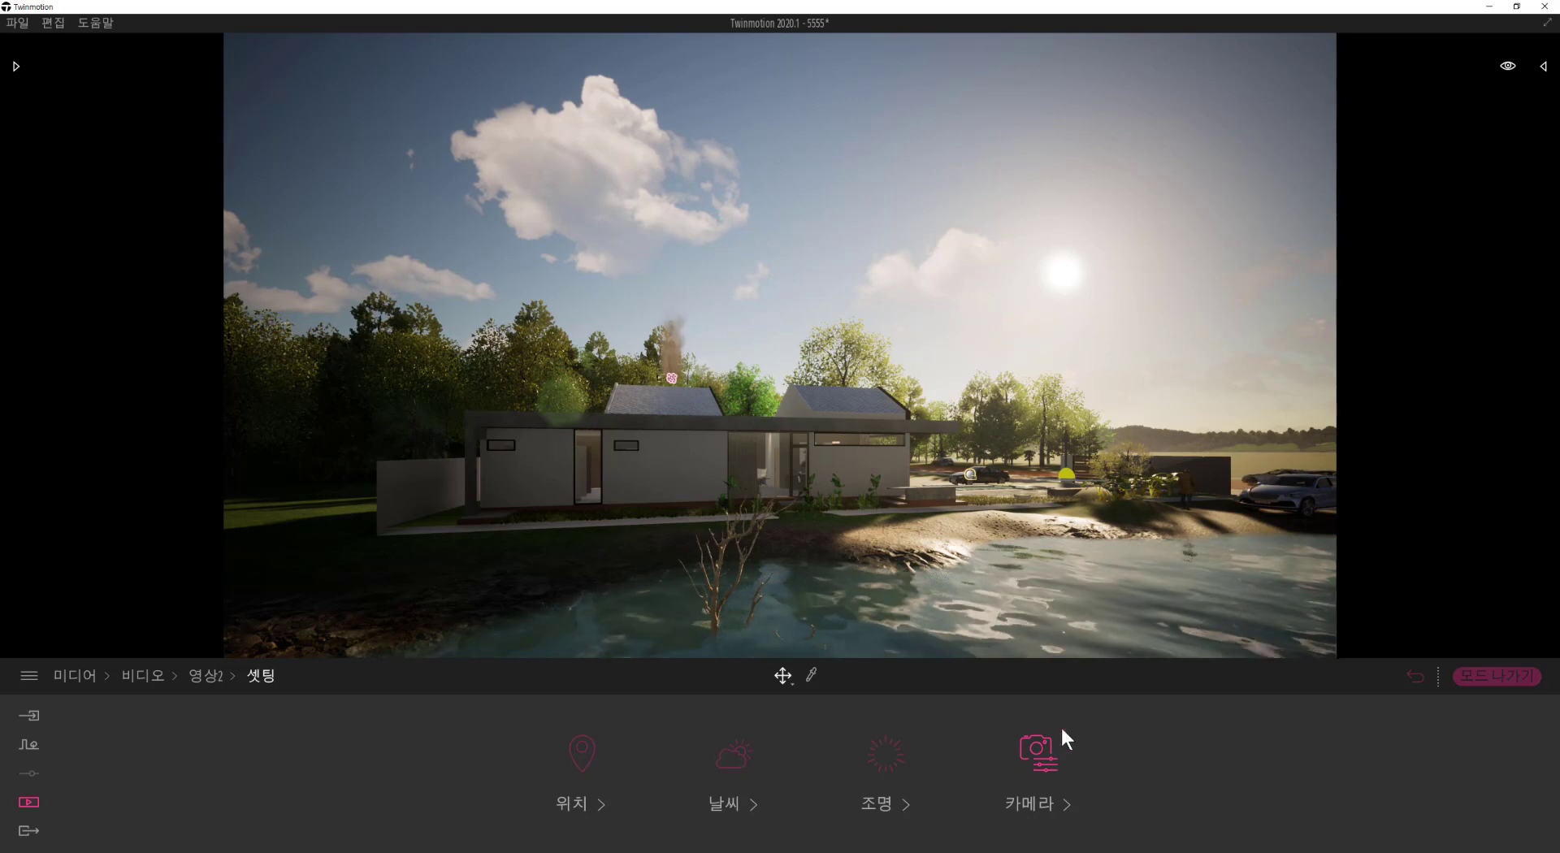
{"action": "left_click", "coordinate": [1034, 754]}
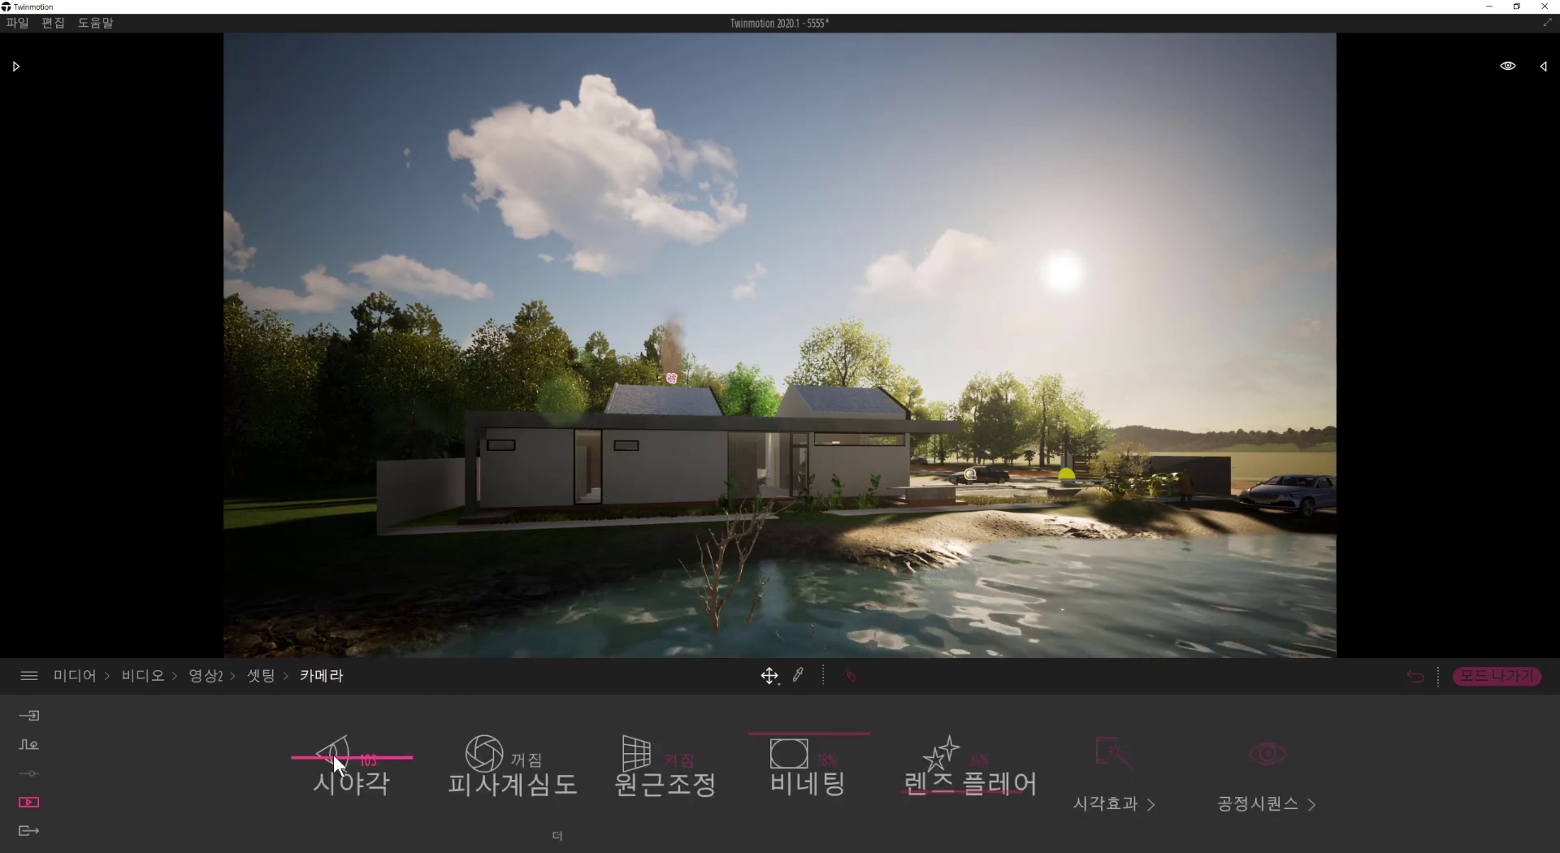
{"action": "left_click_drag", "start_coordinate": [333, 754], "coordinate": [334, 764]}
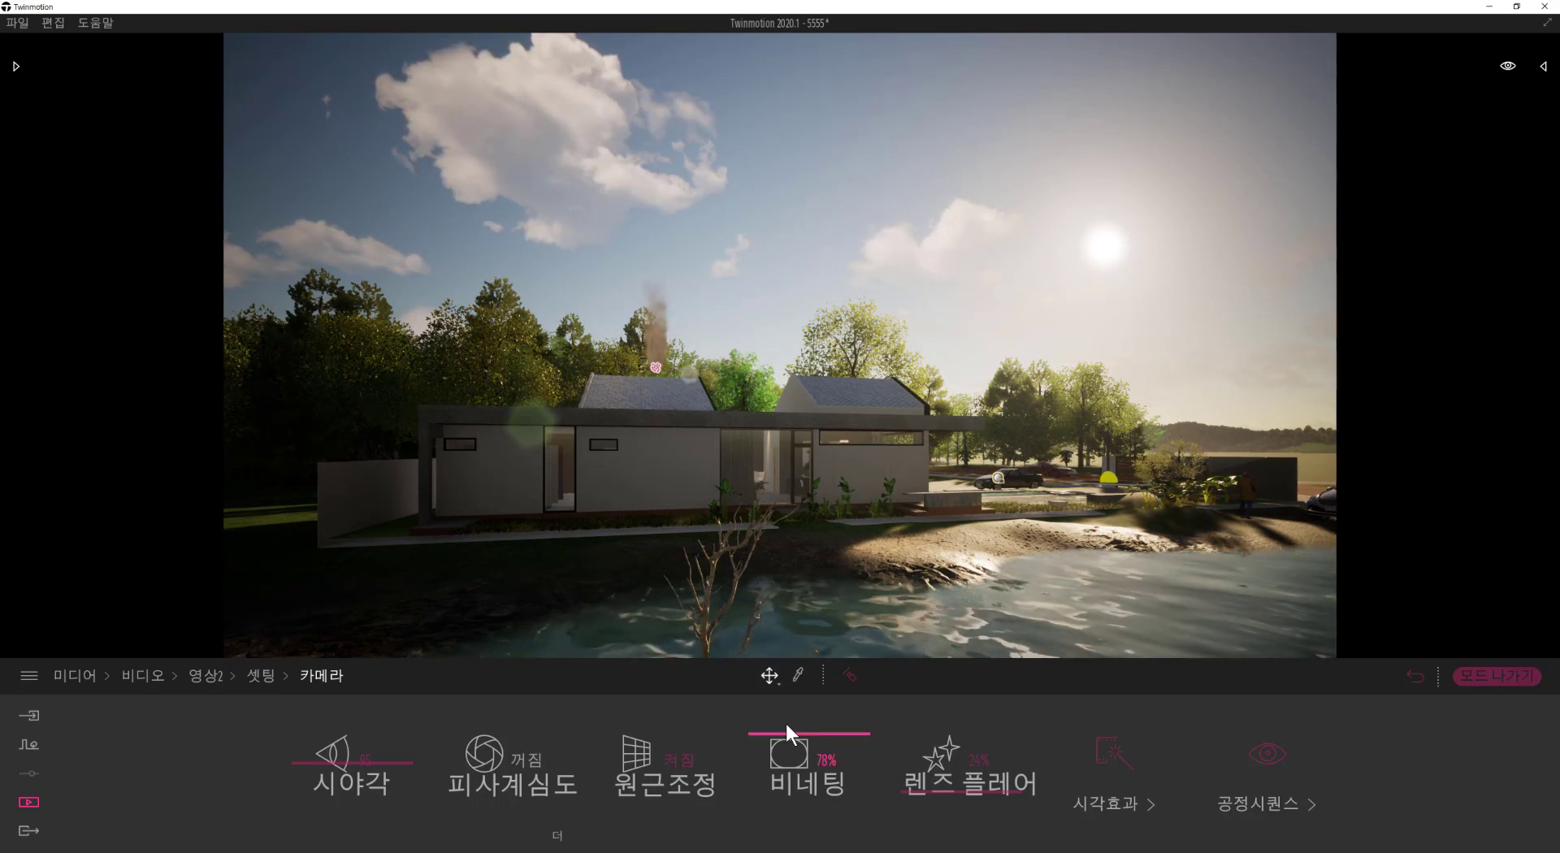
{"action": "left_click_drag", "start_coordinate": [780, 734], "coordinate": [741, 784]}
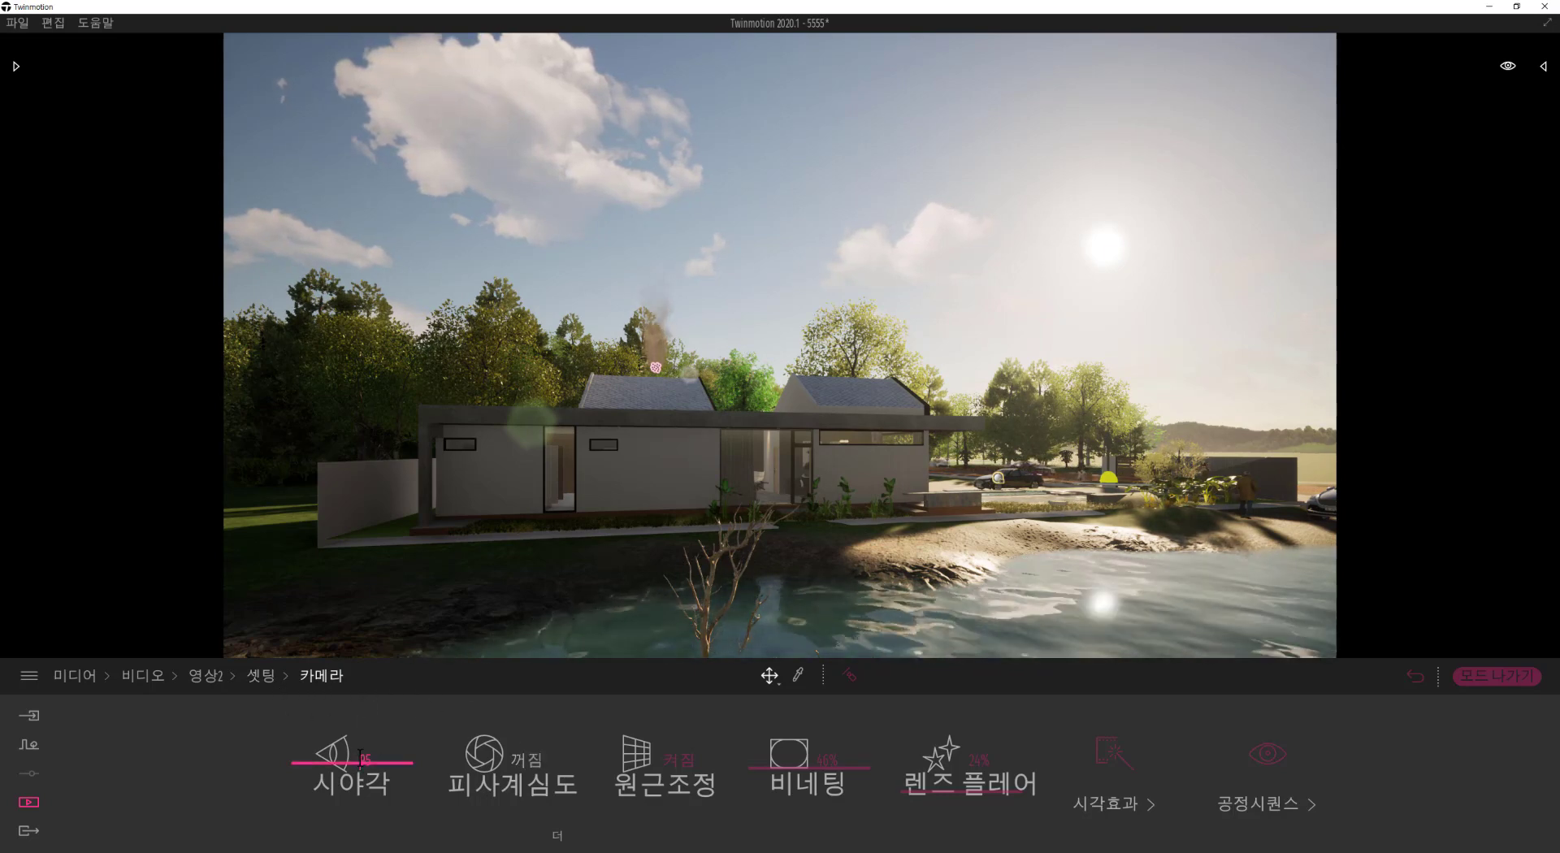
{"action": "left_click_drag", "start_coordinate": [331, 763], "coordinate": [331, 764]}
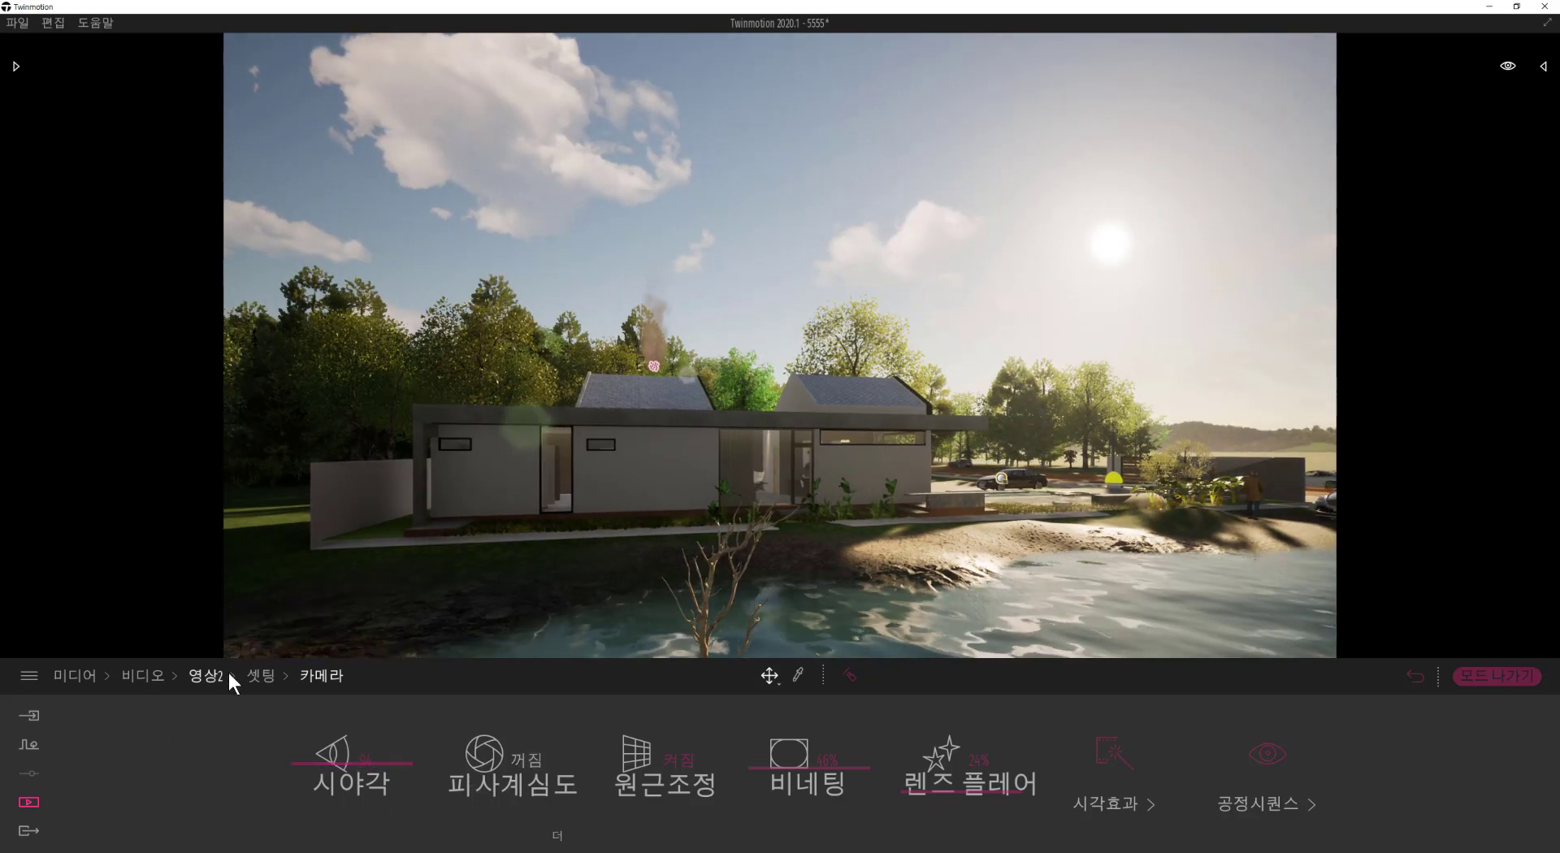
Step: Set the keyframe's time of day to about 04:05 for a night scene and check its background settings
{"action": "left_click", "coordinate": [254, 675]}
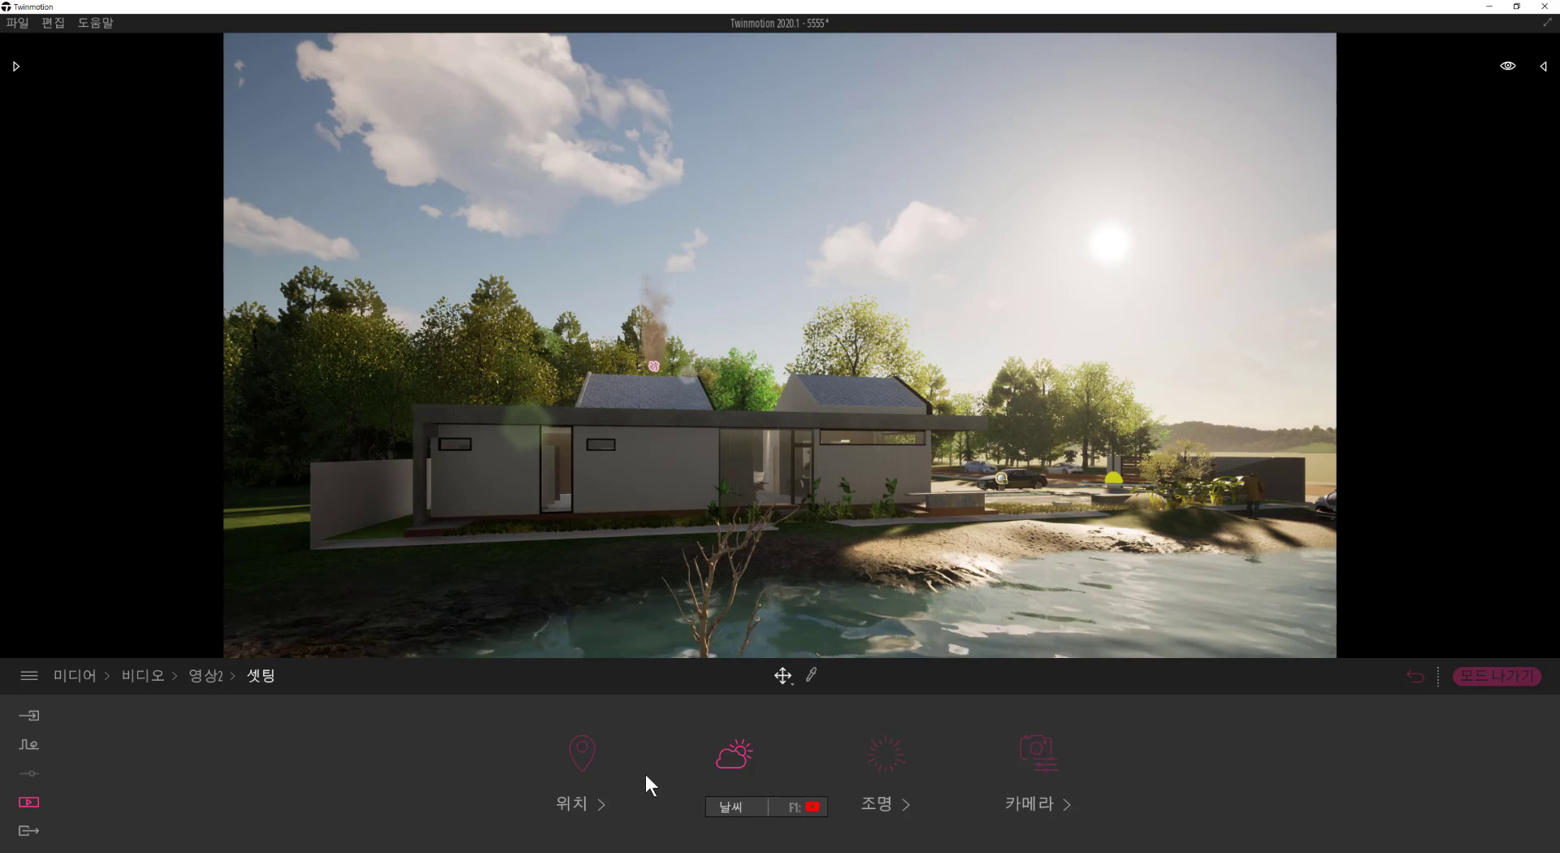
{"action": "left_click", "coordinate": [578, 755]}
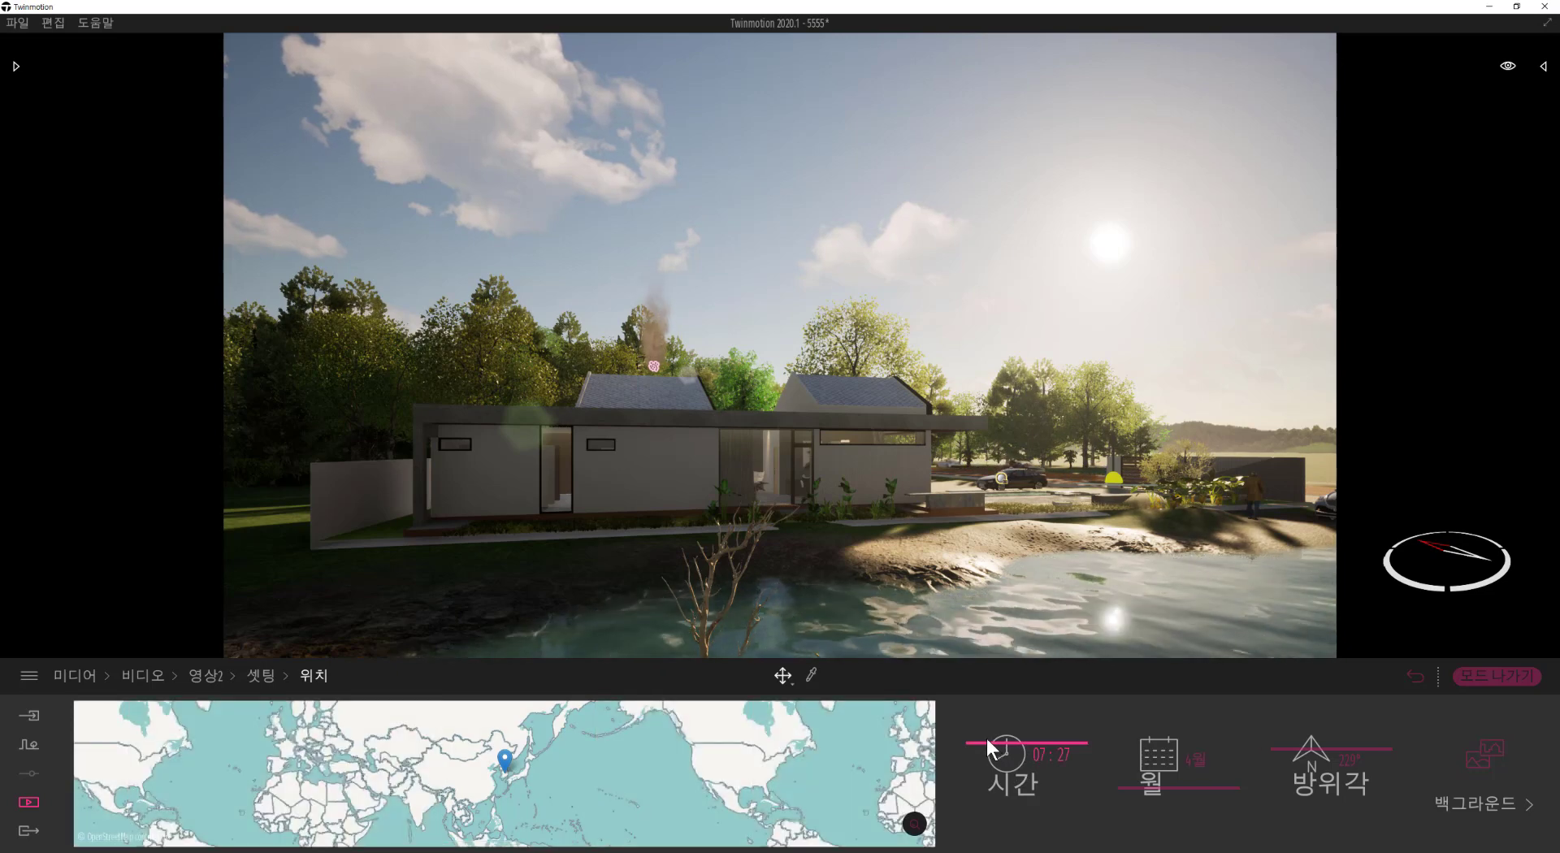
{"action": "left_click_drag", "start_coordinate": [993, 756], "coordinate": [987, 729]}
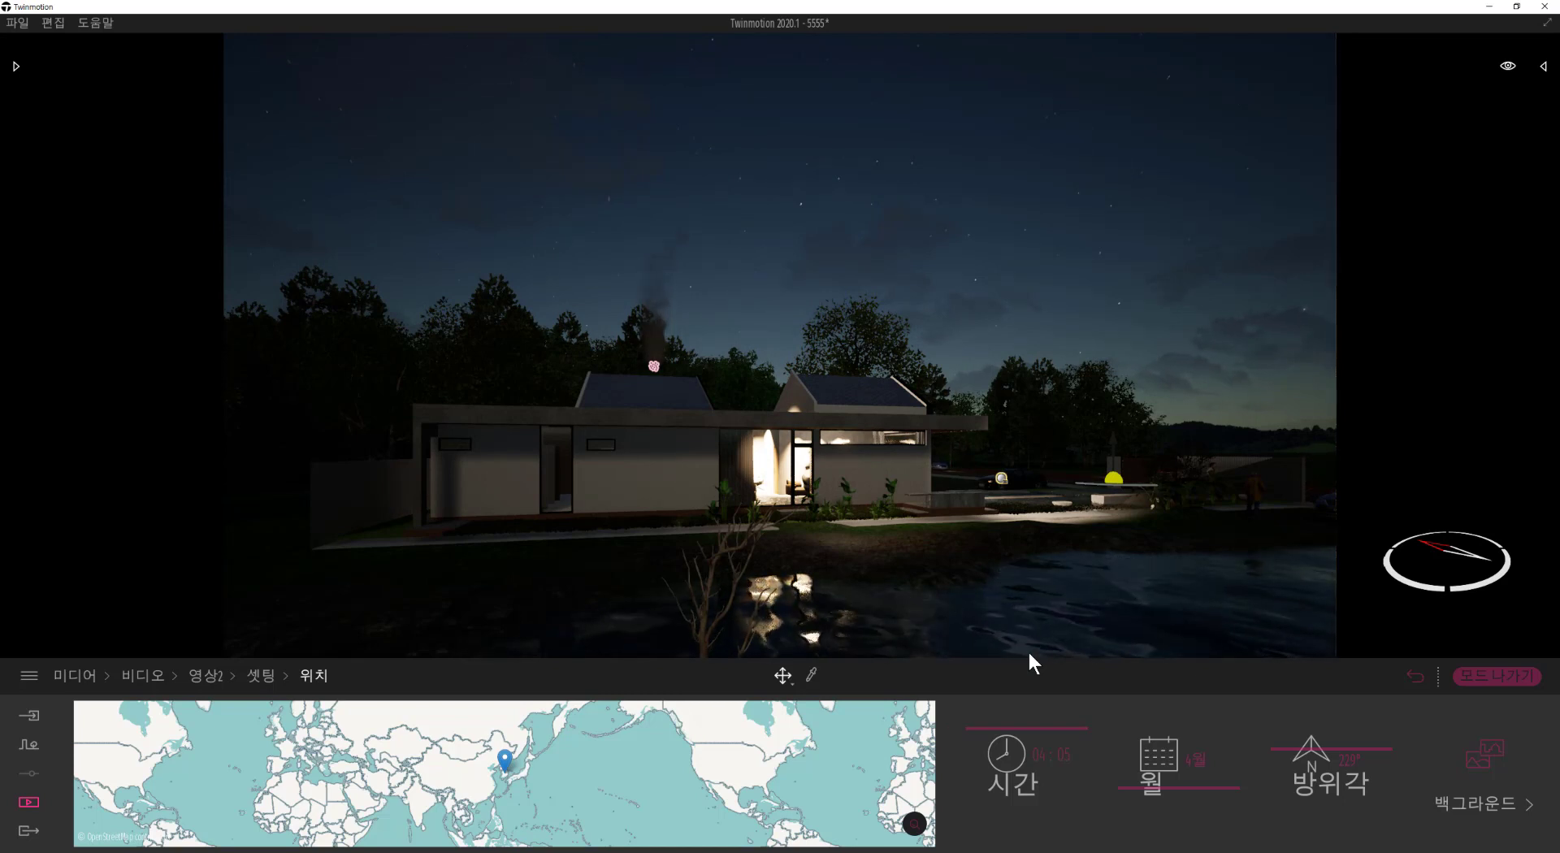
{"action": "left_click", "coordinate": [1499, 738]}
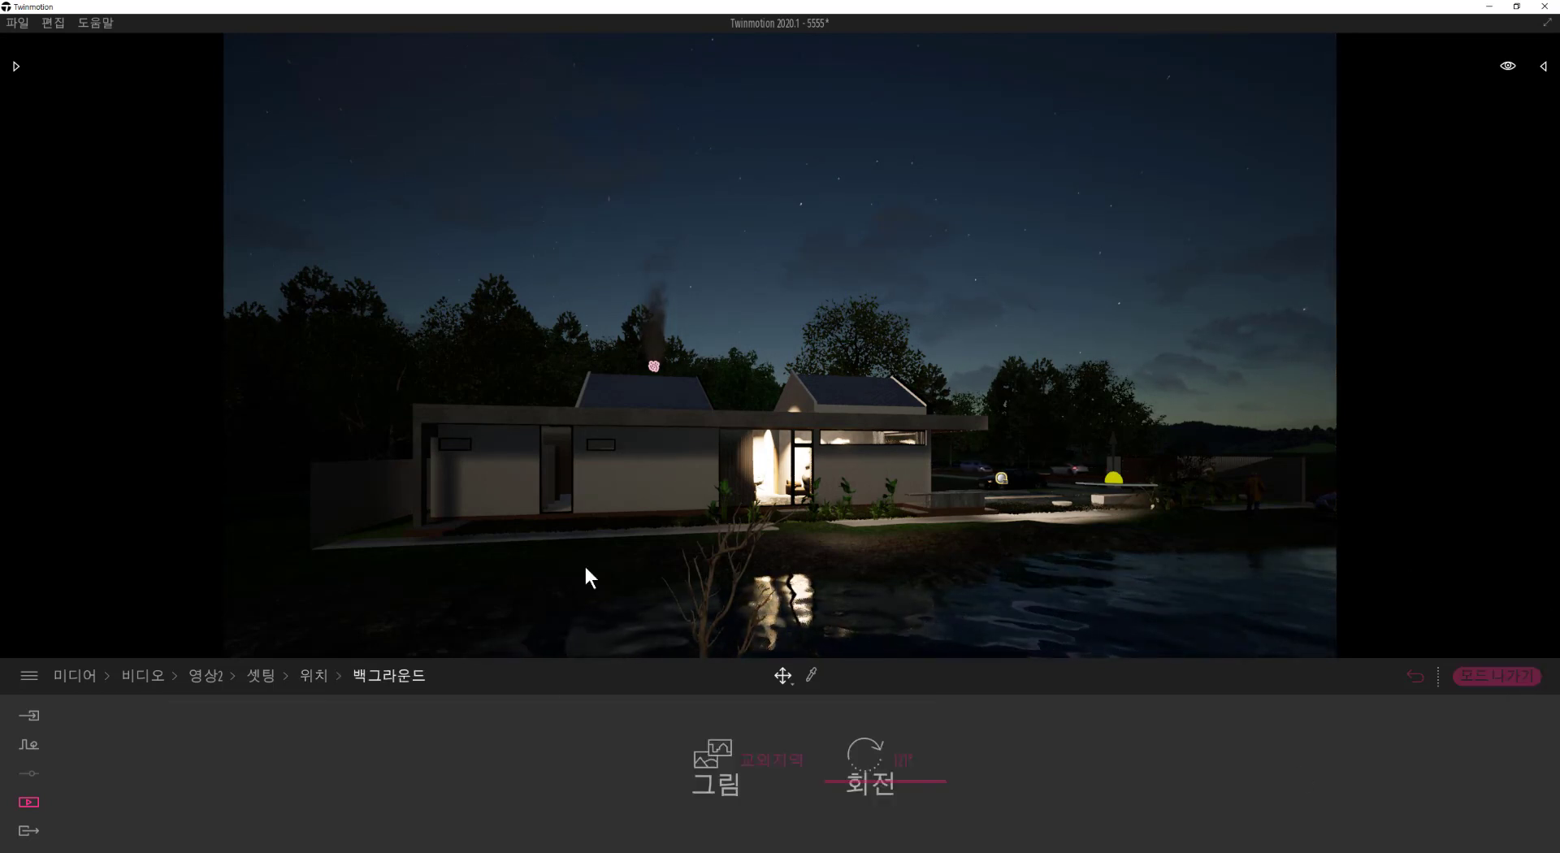
{"action": "left_click", "coordinate": [307, 679]}
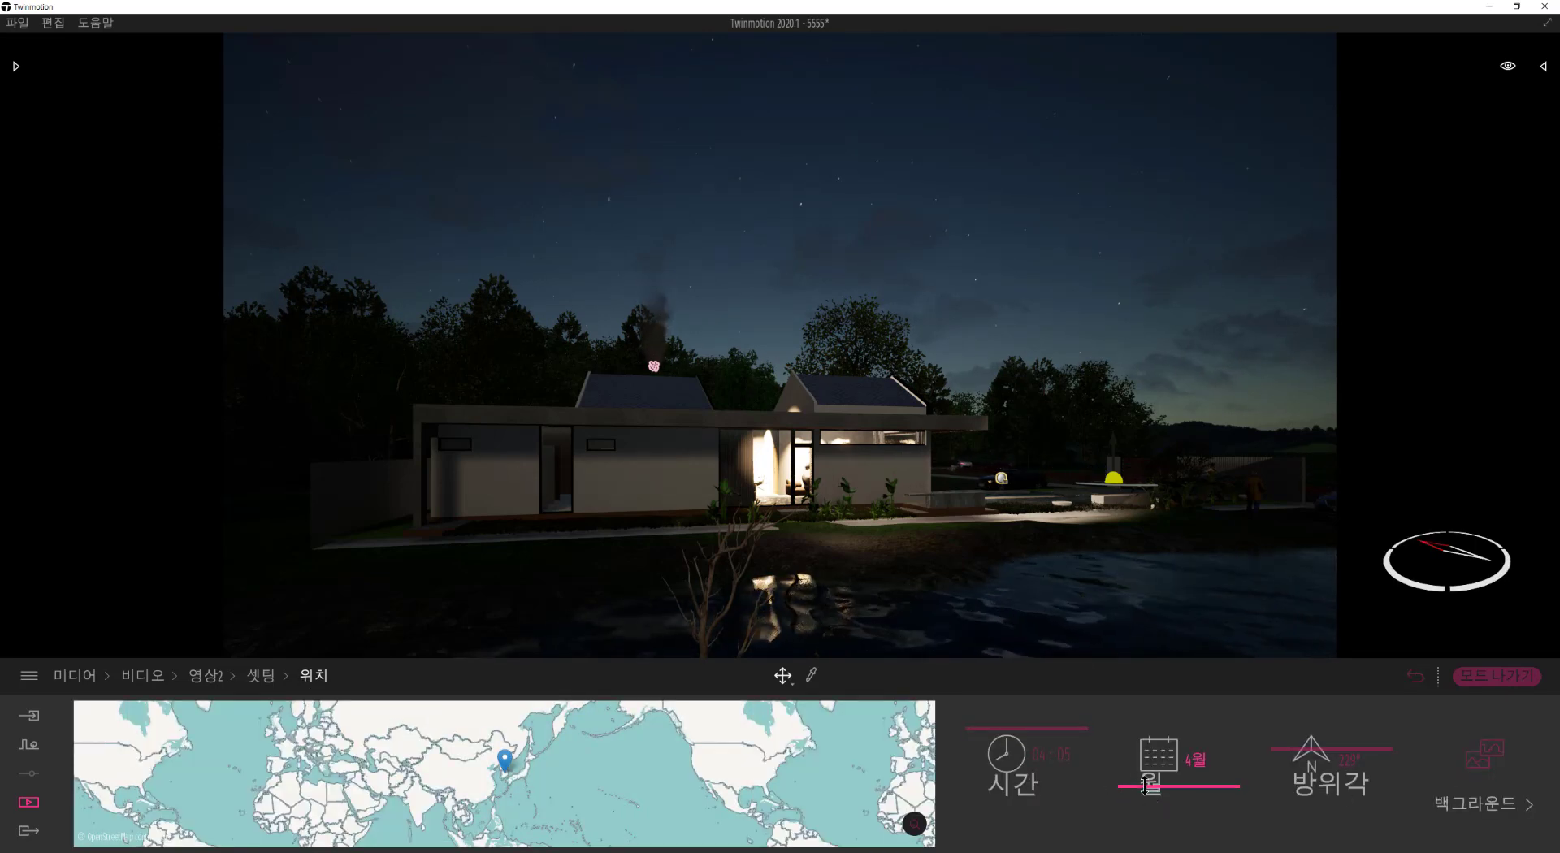
Step: Move the keyframe's month earlier in the year, shift its time to an earlier night hour, and return to the video timeline
{"action": "left_click_drag", "start_coordinate": [1146, 785], "coordinate": [1148, 796]}
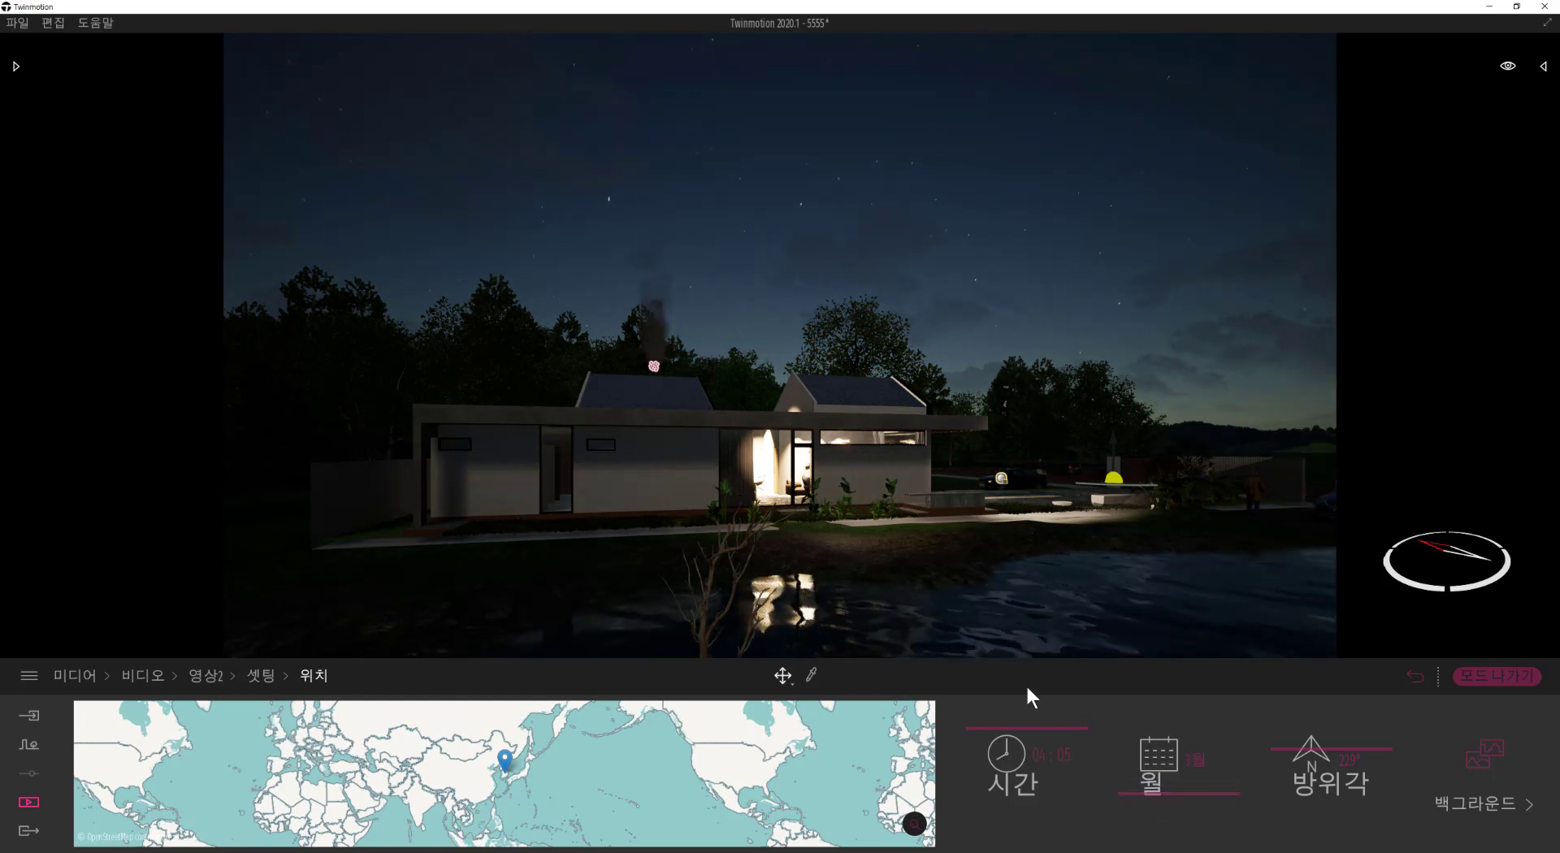
{"action": "left_click_drag", "start_coordinate": [1008, 728], "coordinate": [988, 729]}
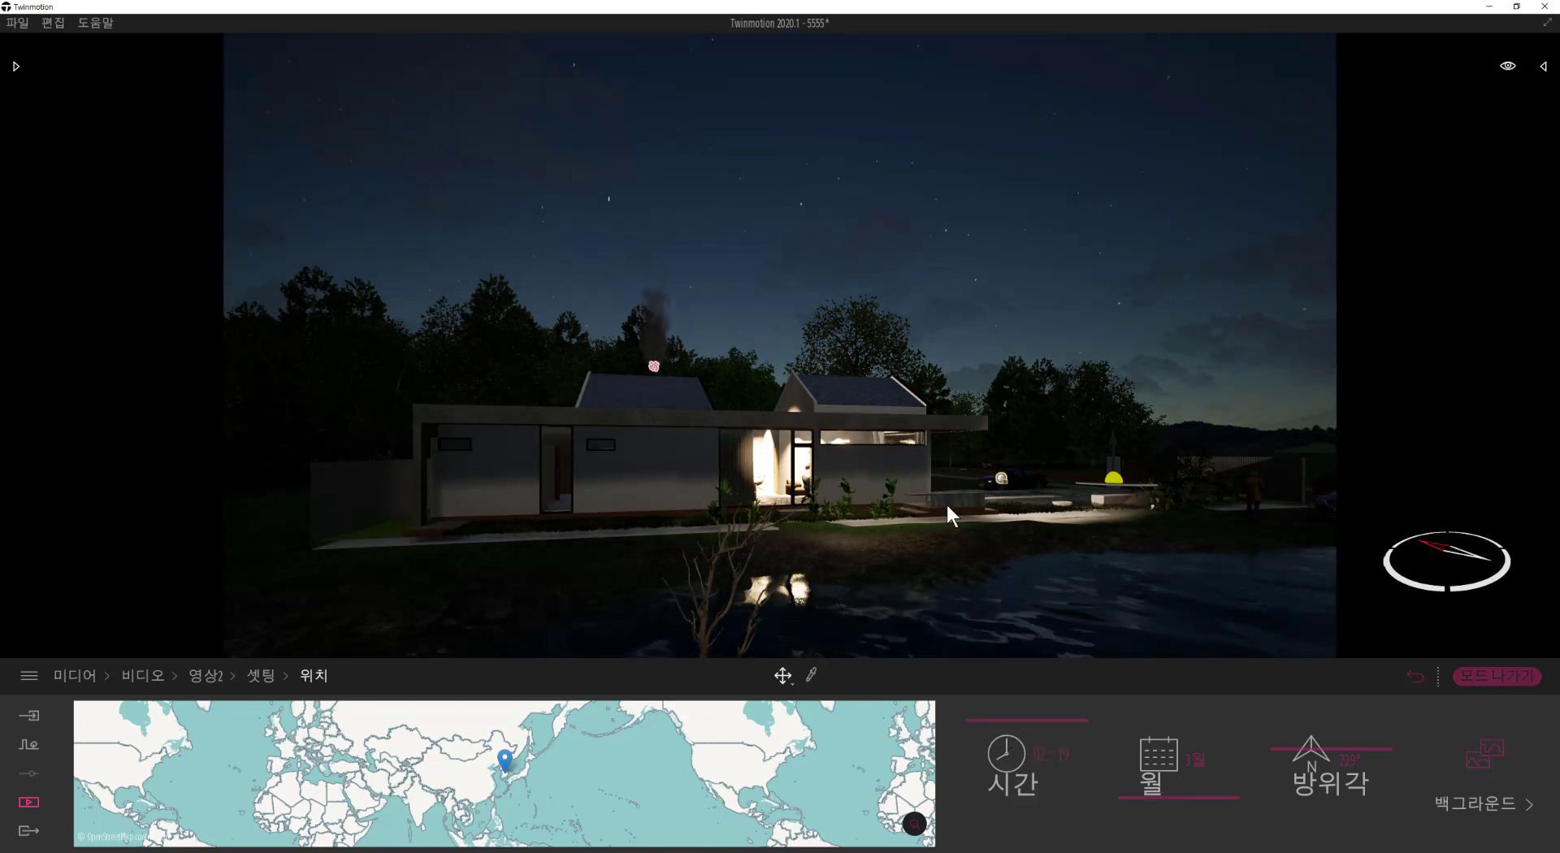
{"action": "left_click", "coordinate": [257, 673]}
{"action": "left_click", "coordinate": [207, 677]}
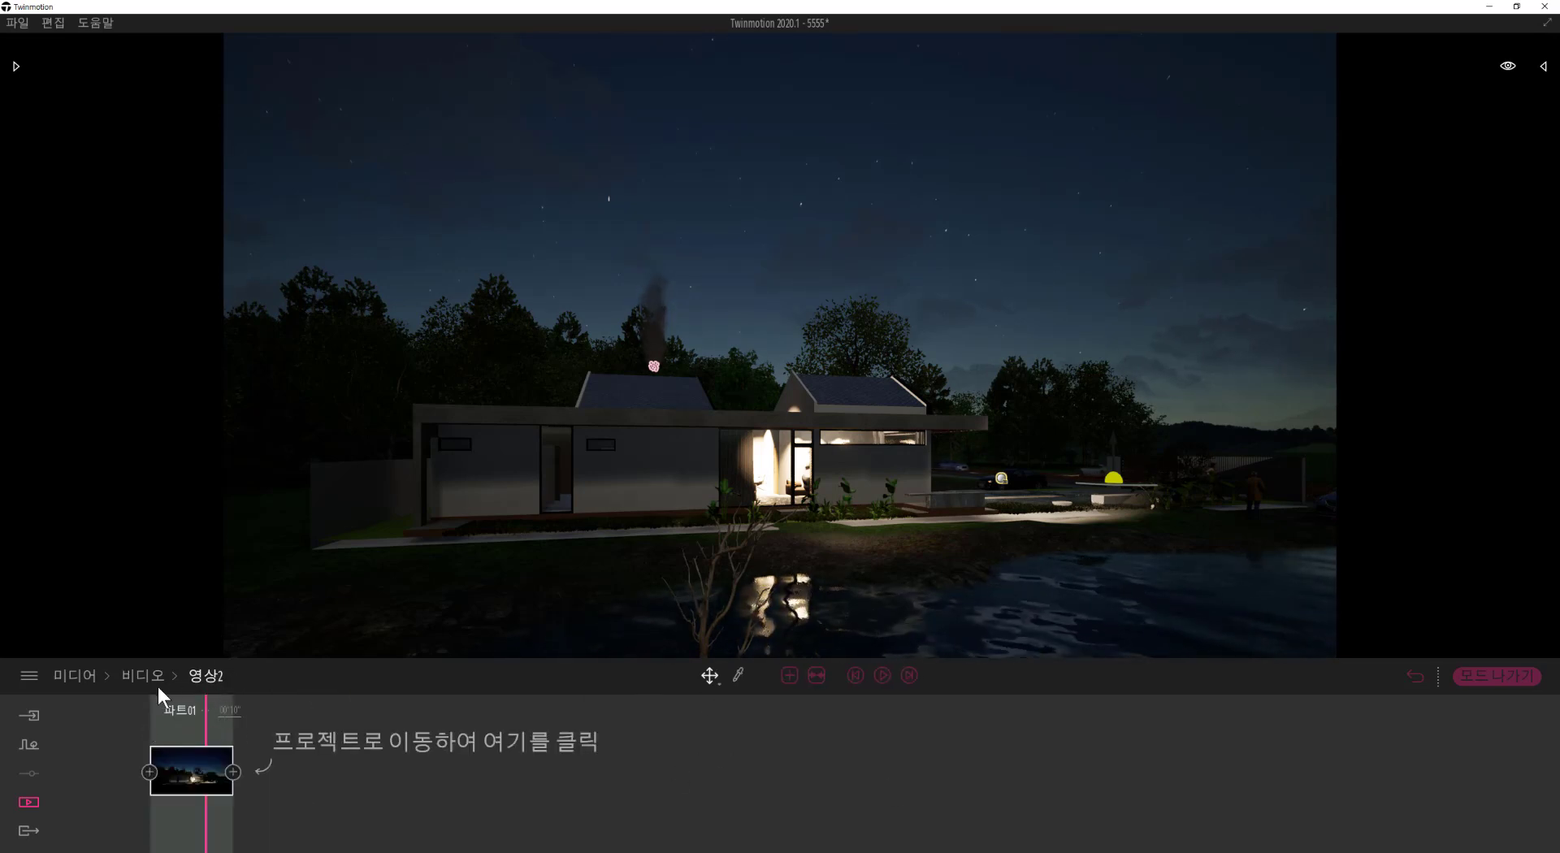
Step: Try lowering the keyframe's auto exposure to -2.84 and raise it back to its earlier level
{"action": "left_click", "coordinate": [221, 805]}
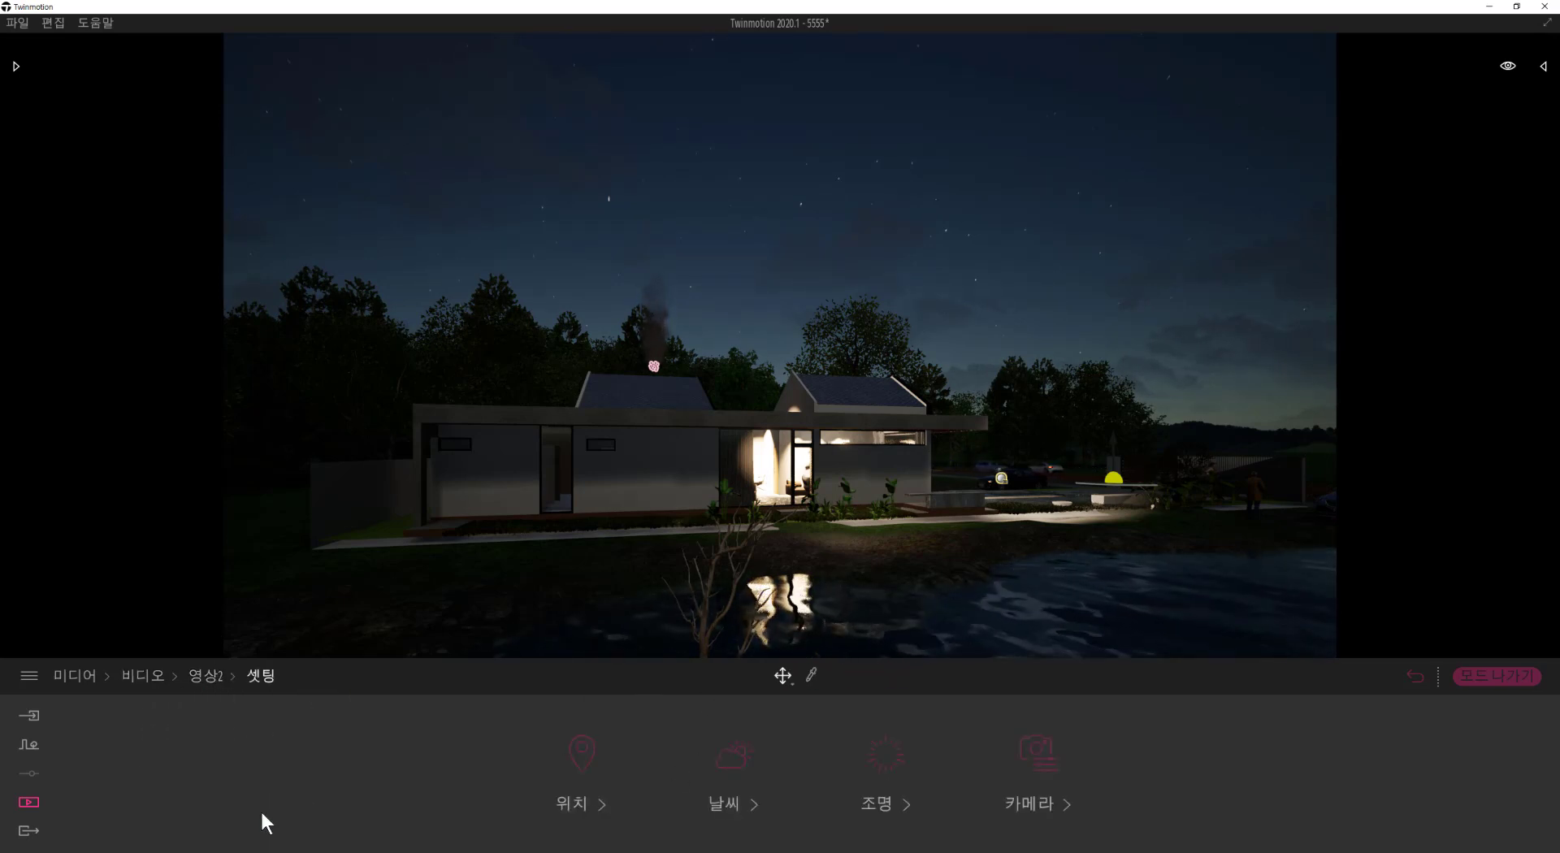
{"action": "left_click", "coordinate": [874, 772]}
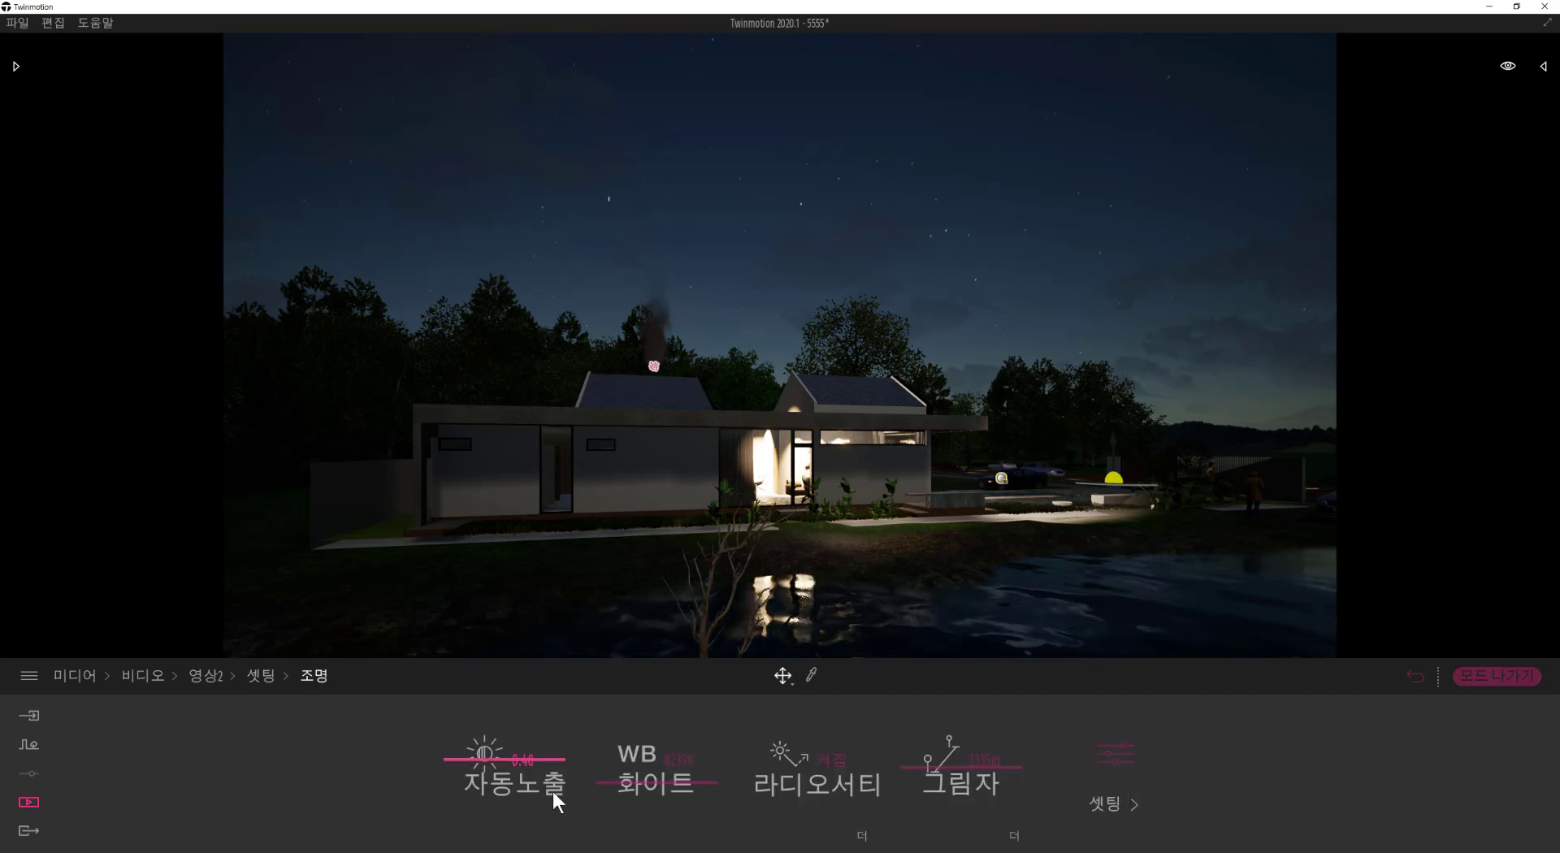
{"action": "left_click", "coordinate": [453, 759]}
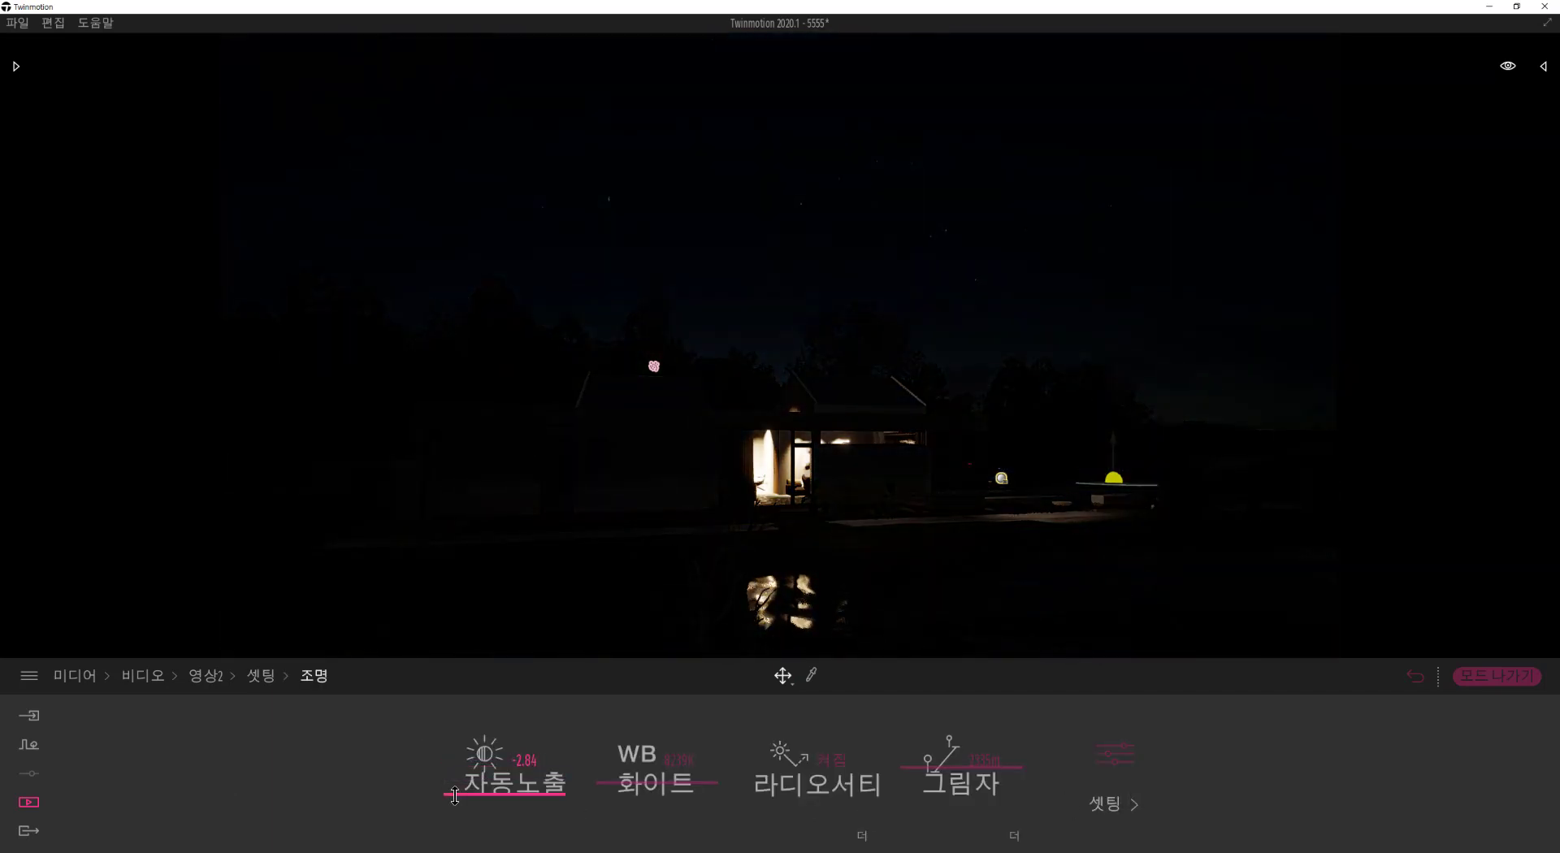
{"action": "left_click_drag", "start_coordinate": [455, 782], "coordinate": [462, 759]}
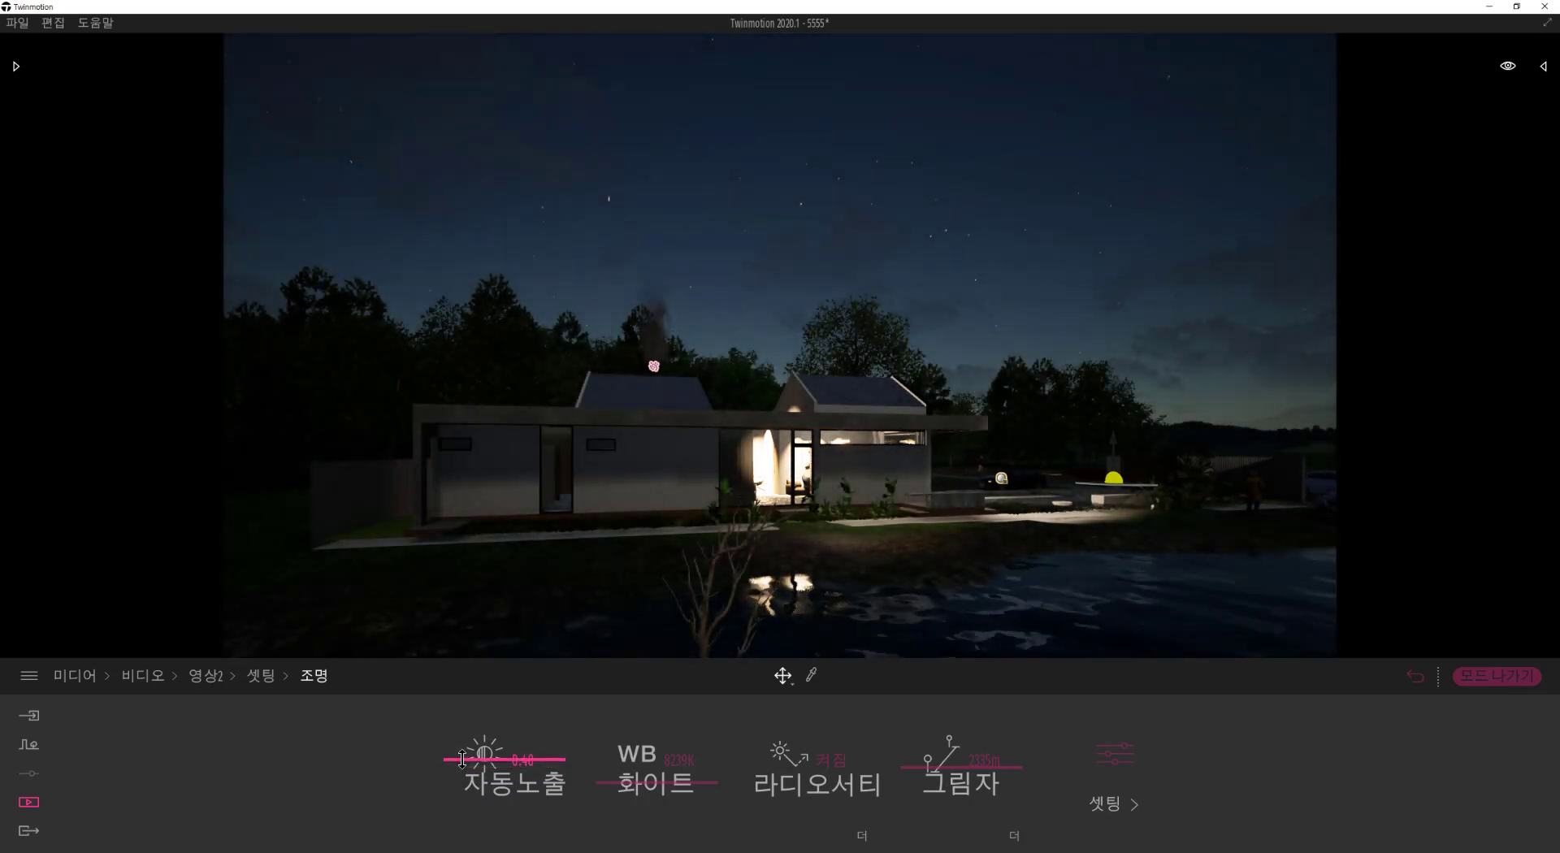
Step: In the keyframe's additional lighting settings, fine-tune the star intensity and the ambient lighting, and return to the video timeline
{"action": "left_click", "coordinate": [1113, 776]}
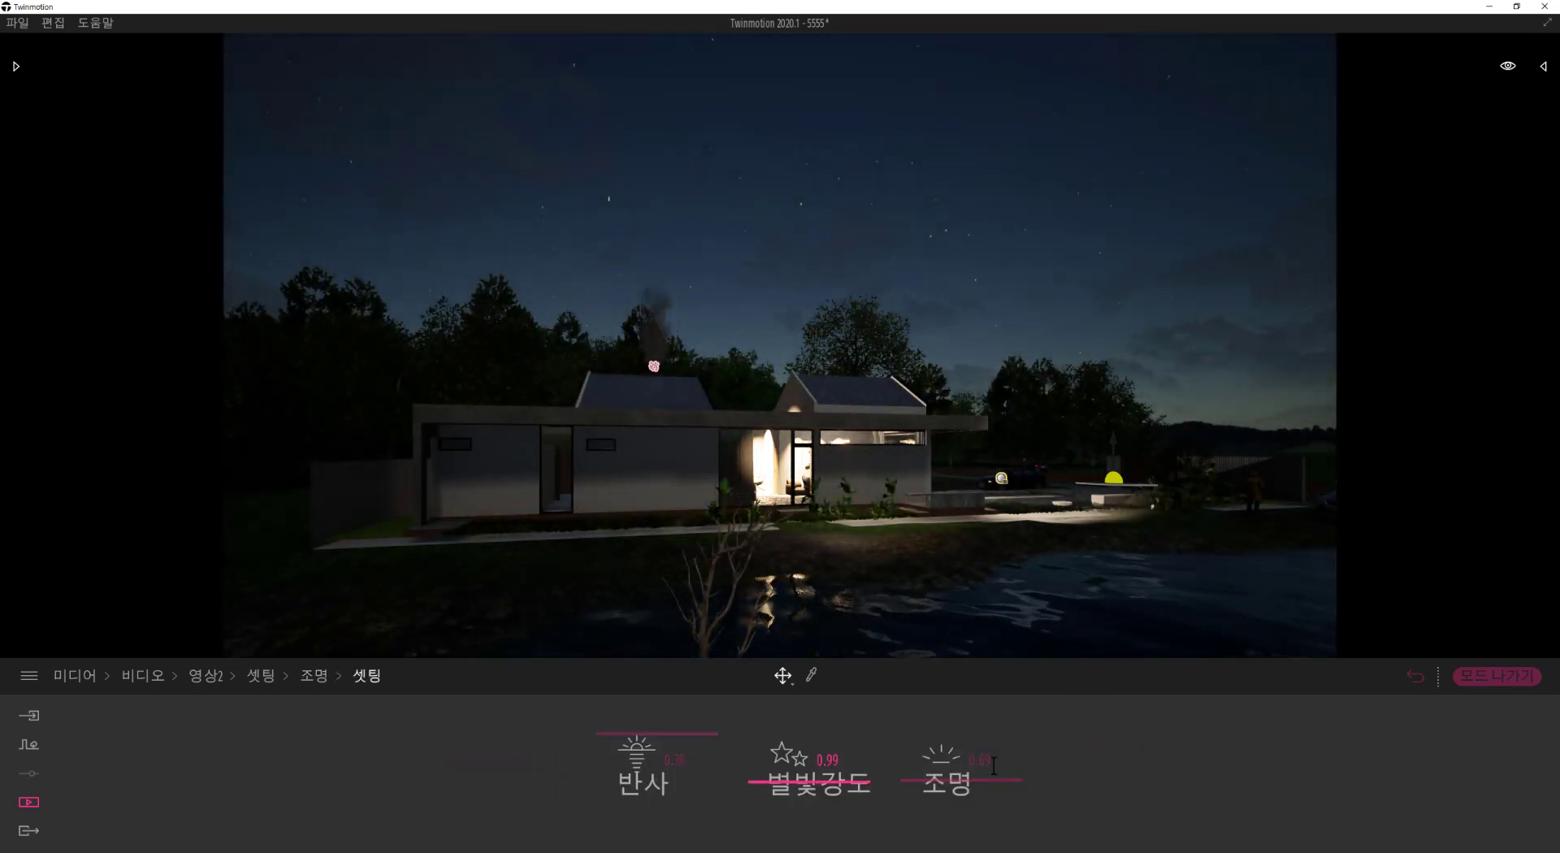
{"action": "left_click_drag", "start_coordinate": [858, 778], "coordinate": [855, 782]}
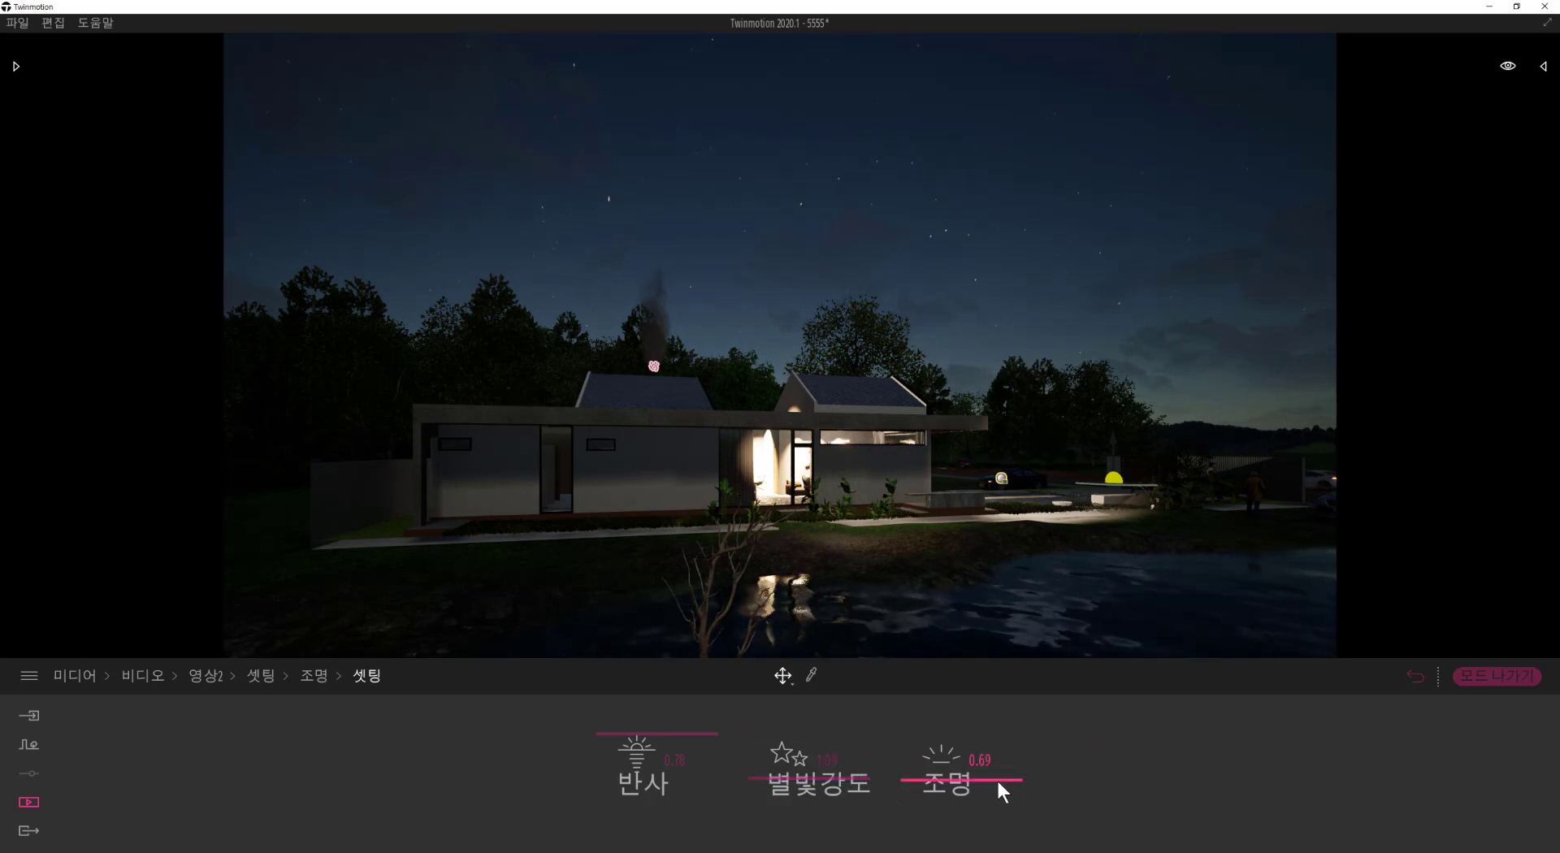
{"action": "mouse_move", "coordinate": [999, 756]}
{"action": "left_mouse_down"}
{"action": "mouse_move", "coordinate": [1006, 735]}
{"action": "mouse_move", "coordinate": [1007, 769]}
{"action": "left_mouse_up"}
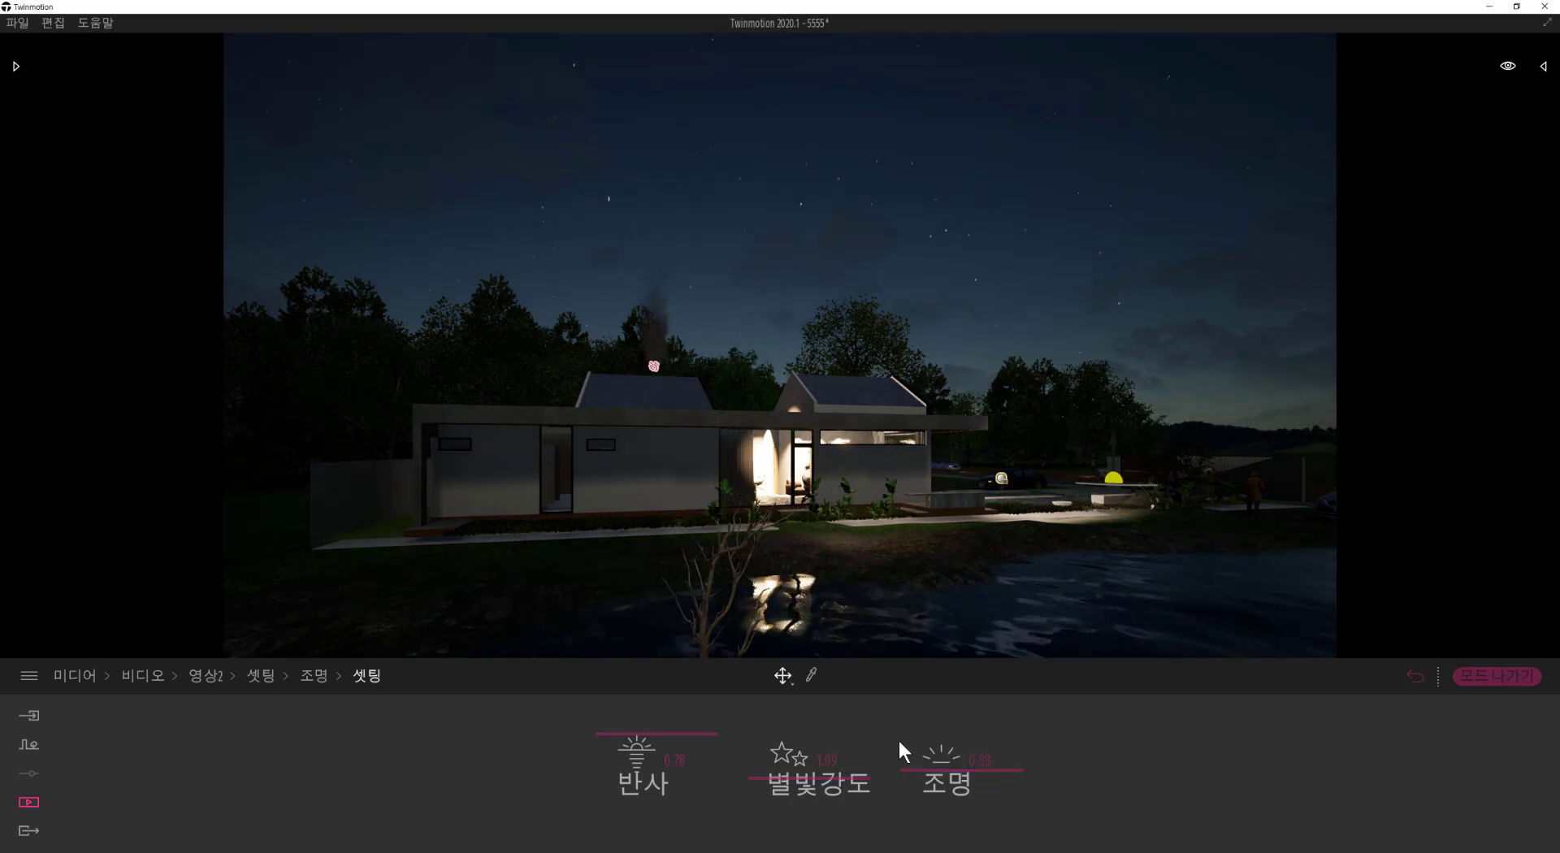
{"action": "left_click", "coordinate": [269, 675]}
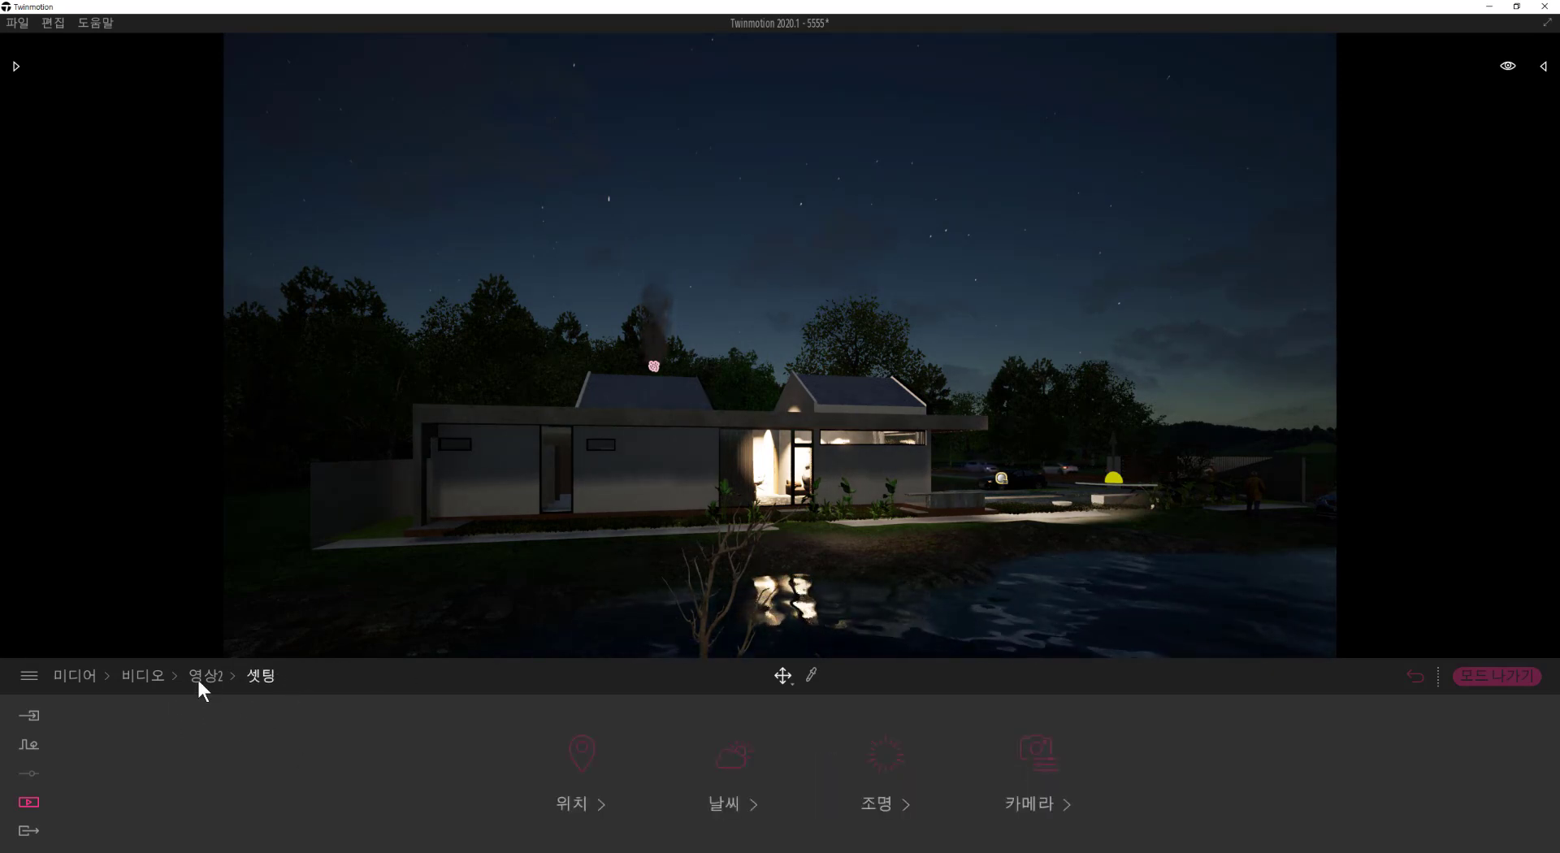
{"action": "left_click", "coordinate": [202, 677]}
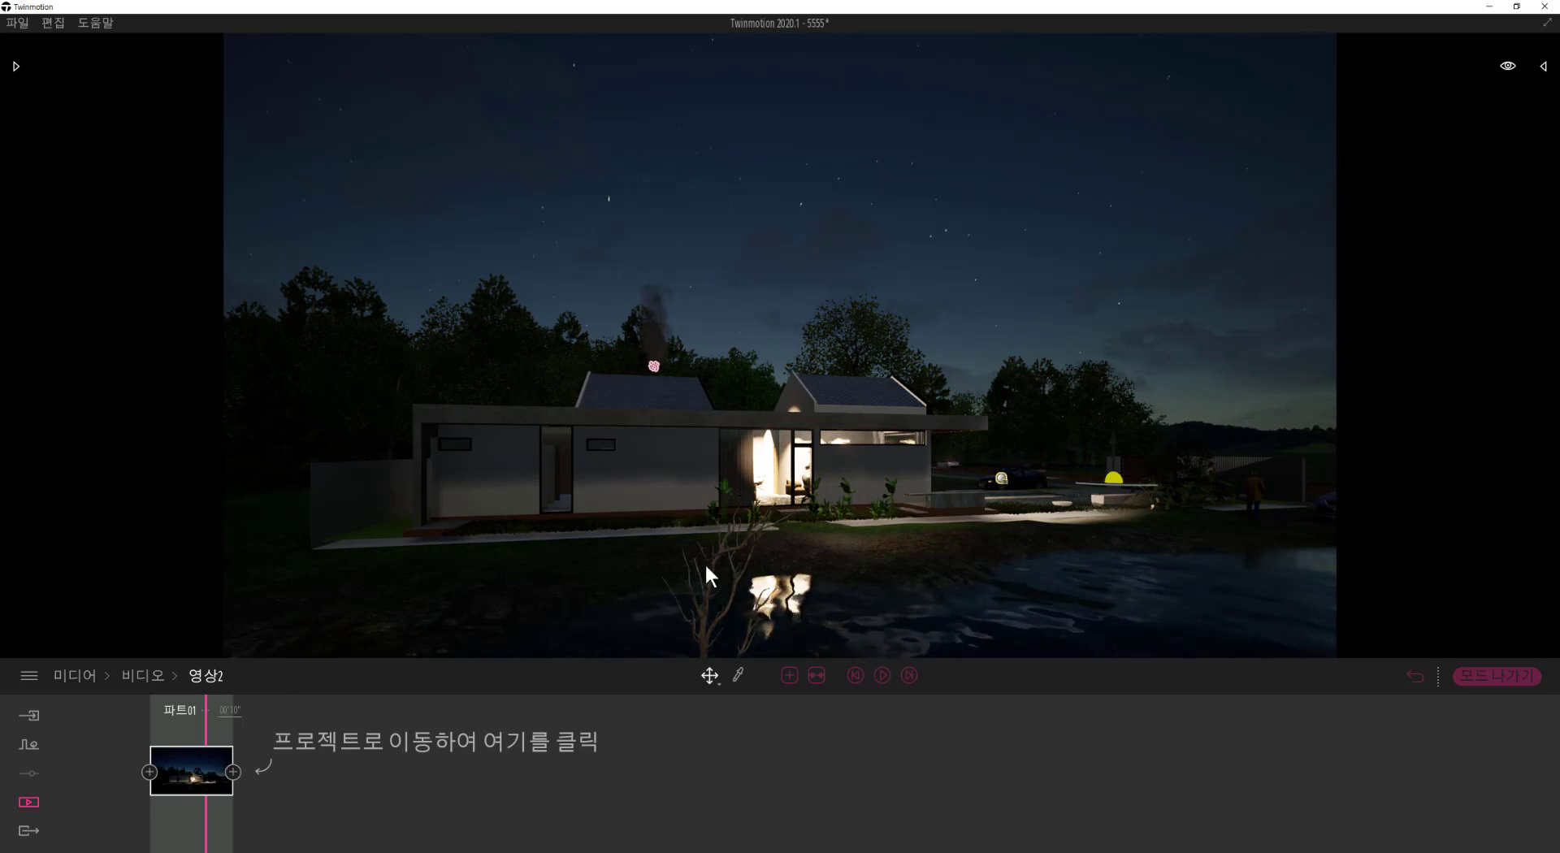
{"action": "left_click", "coordinate": [233, 772]}
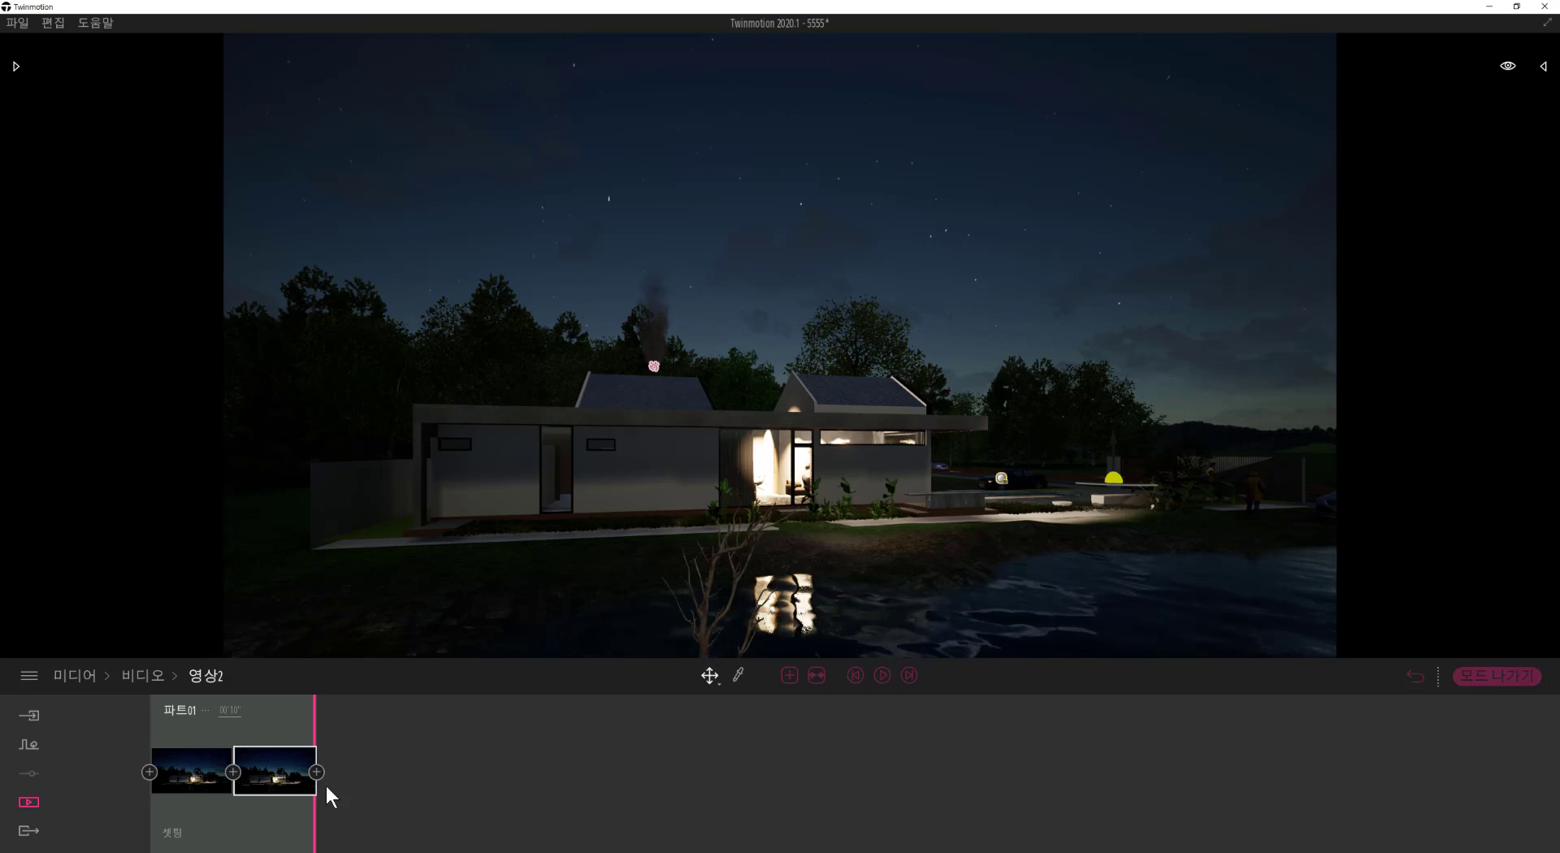
{"action": "key", "text": "d"}
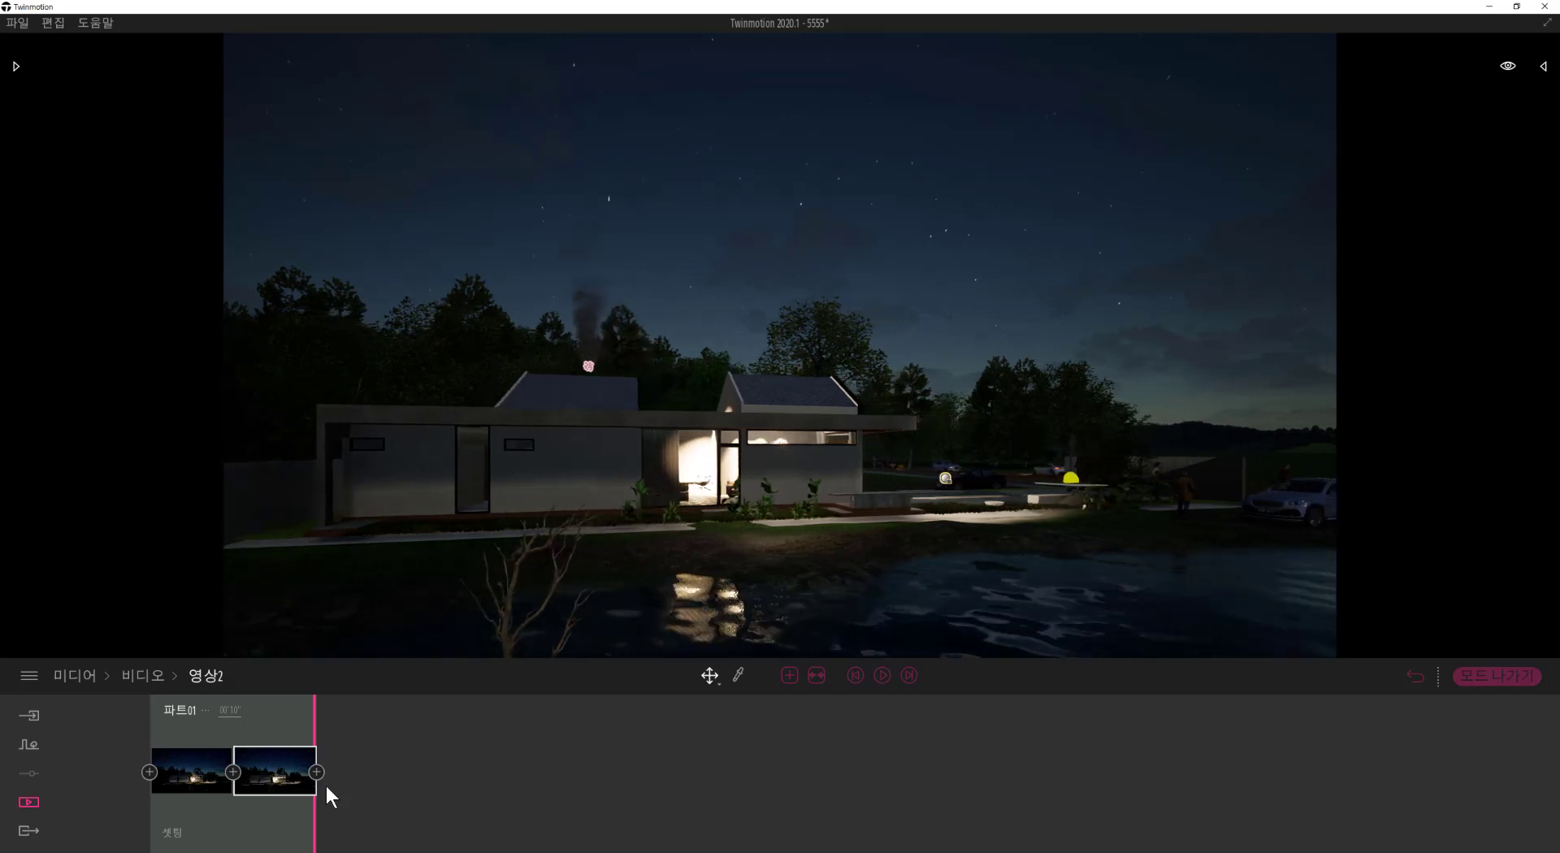
{"action": "key", "text": "d"}
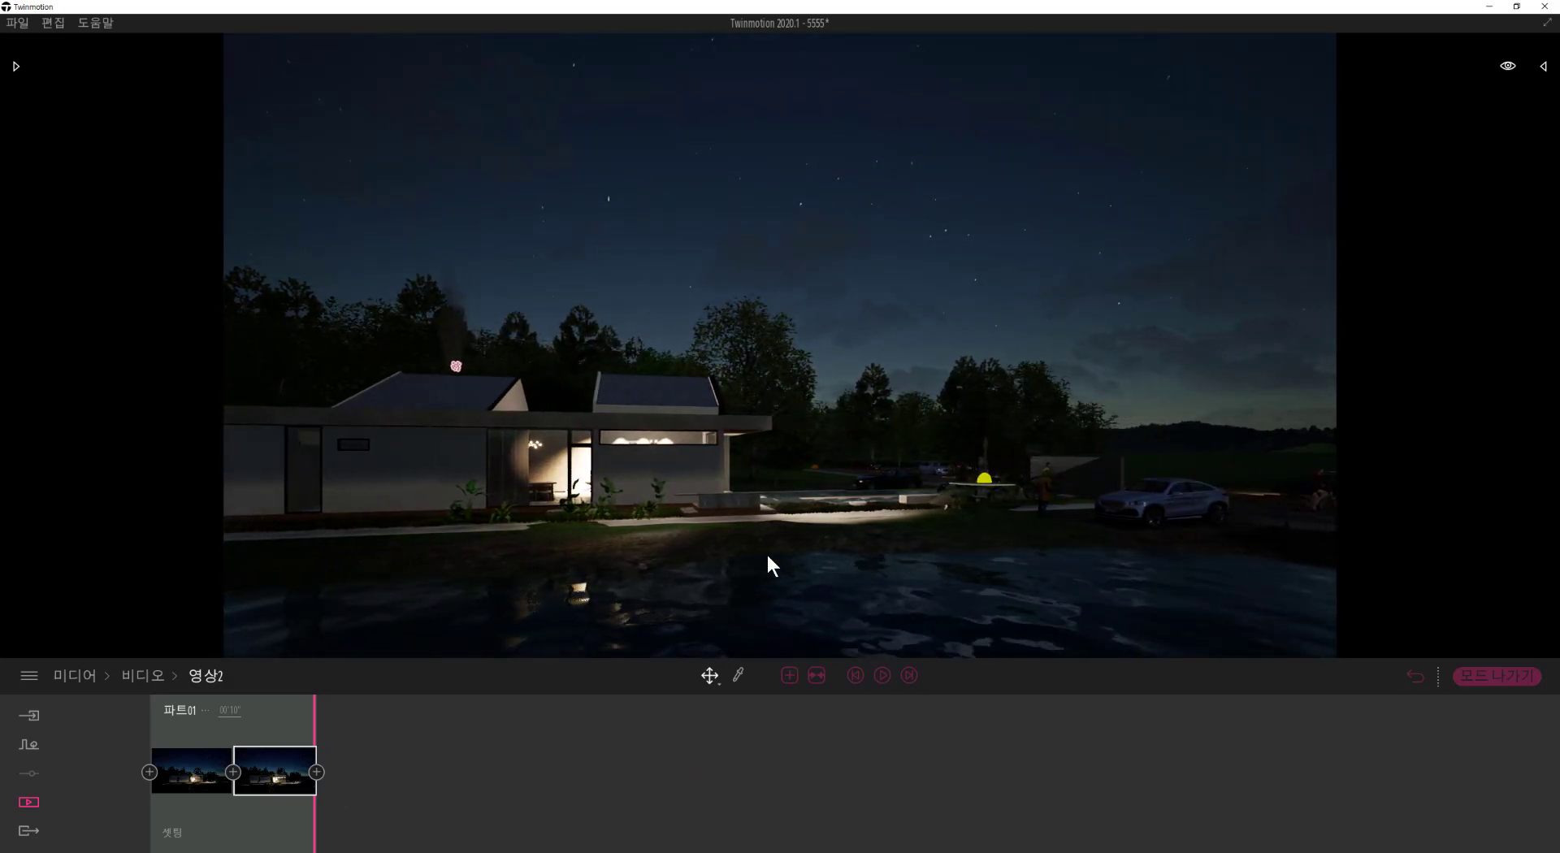
{"action": "right_click_drag", "start_coordinate": [767, 552], "coordinate": [749, 552]}
{"action": "key", "text": "d"}
{"action": "middle_click_drag", "start_coordinate": [772, 543], "coordinate": [769, 534], "text": "shift"}
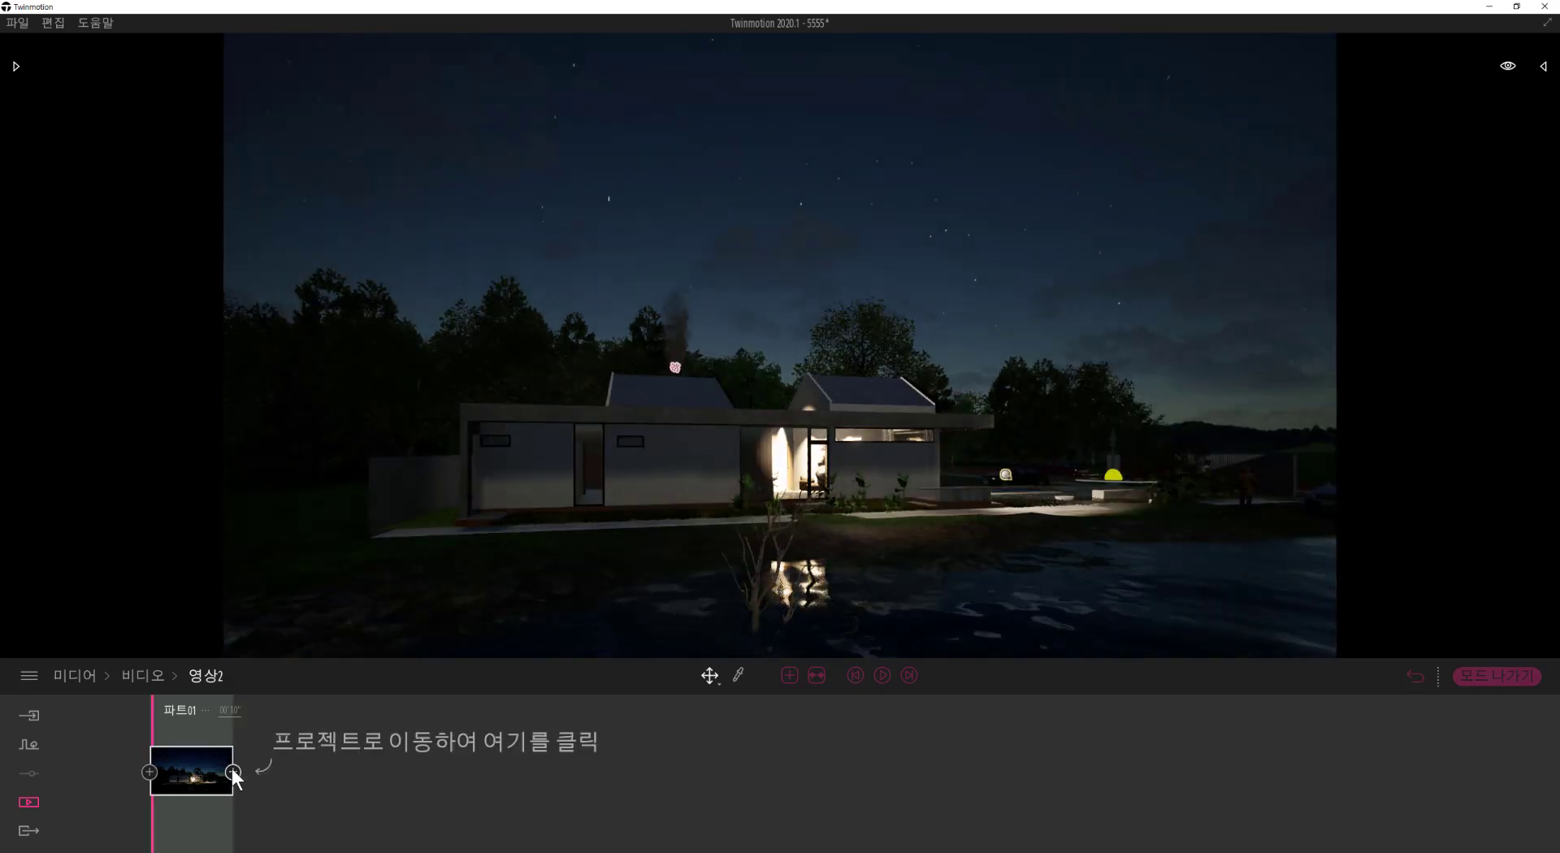
Step: Reframe the house slightly sideways, add a second keyframe after the first, and move the camera along the lake toward the parked car
{"action": "mouse_move", "coordinate": [902, 348]}
{"action": "middle_mouse_down", "text": "shift"}
{"action": "mouse_move", "coordinate": [915, 350]}
{"action": "mouse_move", "coordinate": [897, 363]}
{"action": "middle_mouse_up", "text": "shift"}
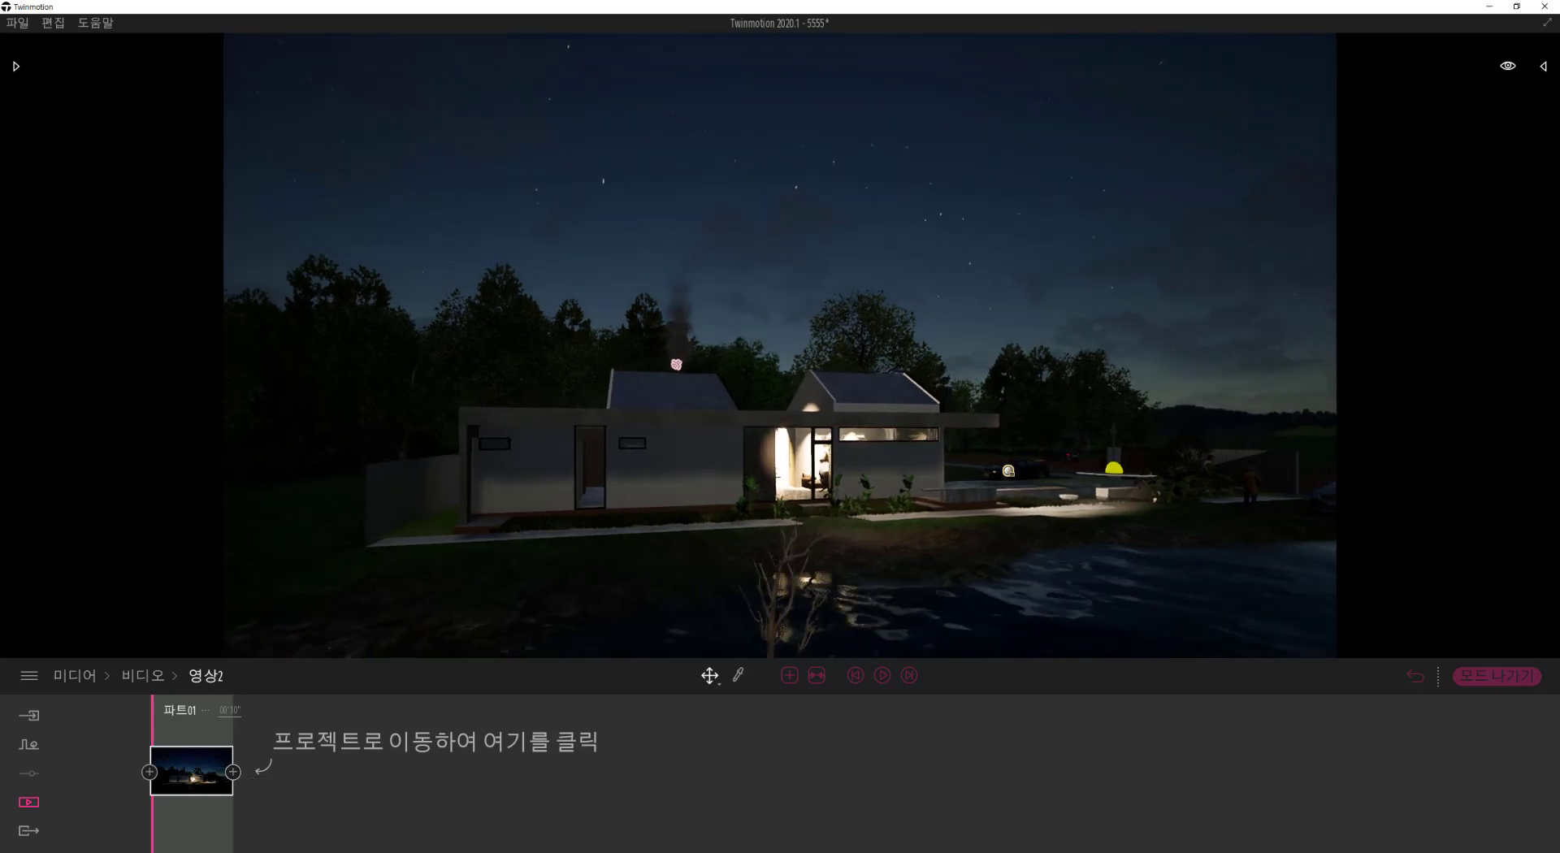
{"action": "mouse_move", "coordinate": [905, 523]}
{"action": "middle_mouse_down", "text": "shift"}
{"action": "mouse_move", "coordinate": [906, 490]}
{"action": "mouse_move", "coordinate": [905, 518]}
{"action": "middle_mouse_up", "text": "shift"}
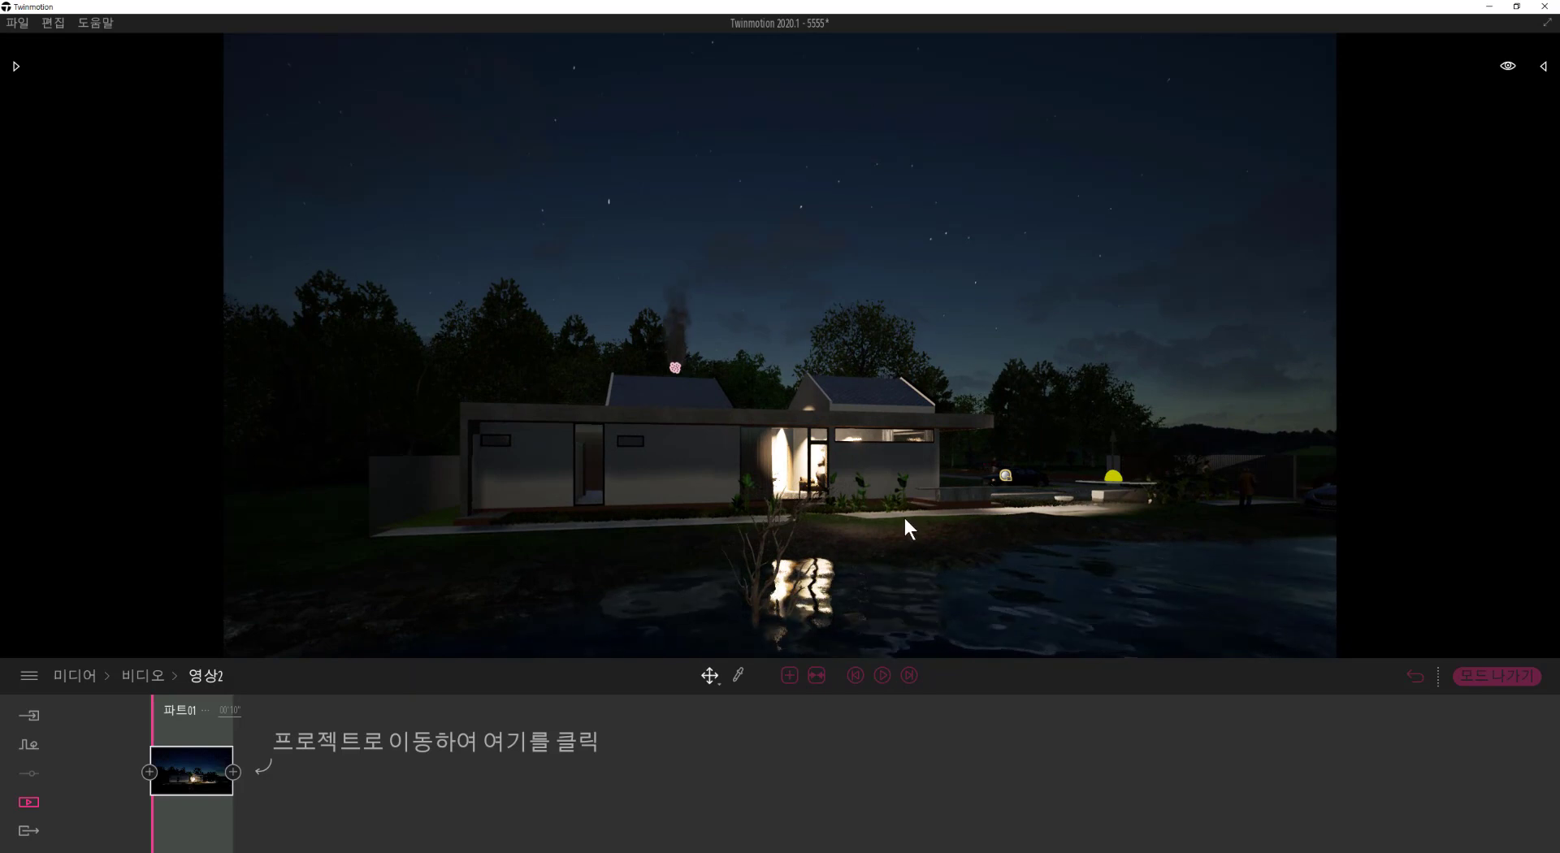
{"action": "key", "text": "a"}
{"action": "key", "text": "d"}
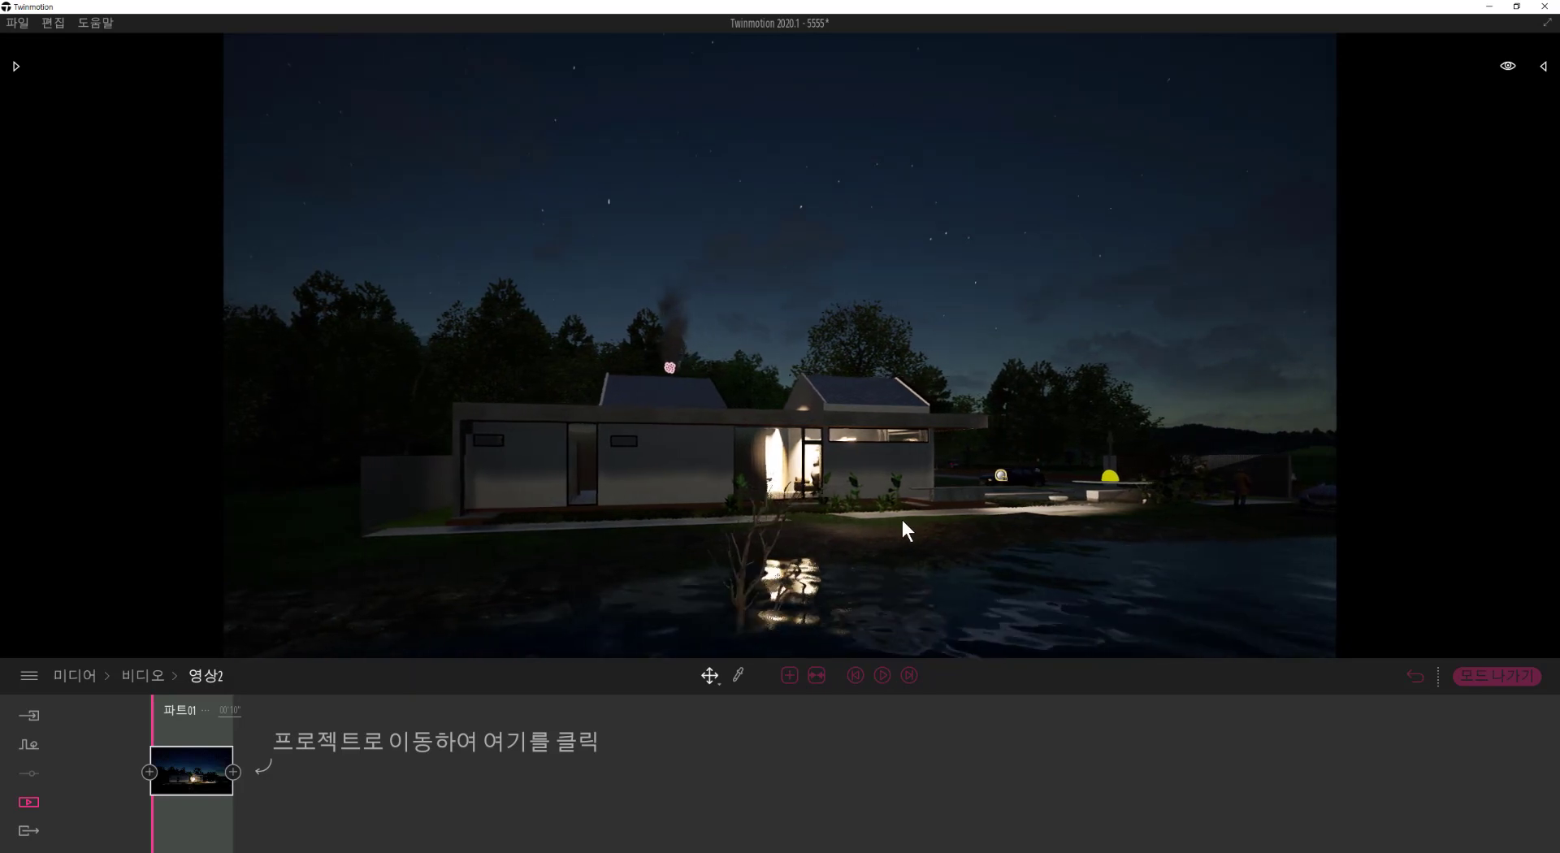
{"action": "left_click", "coordinate": [234, 772]}
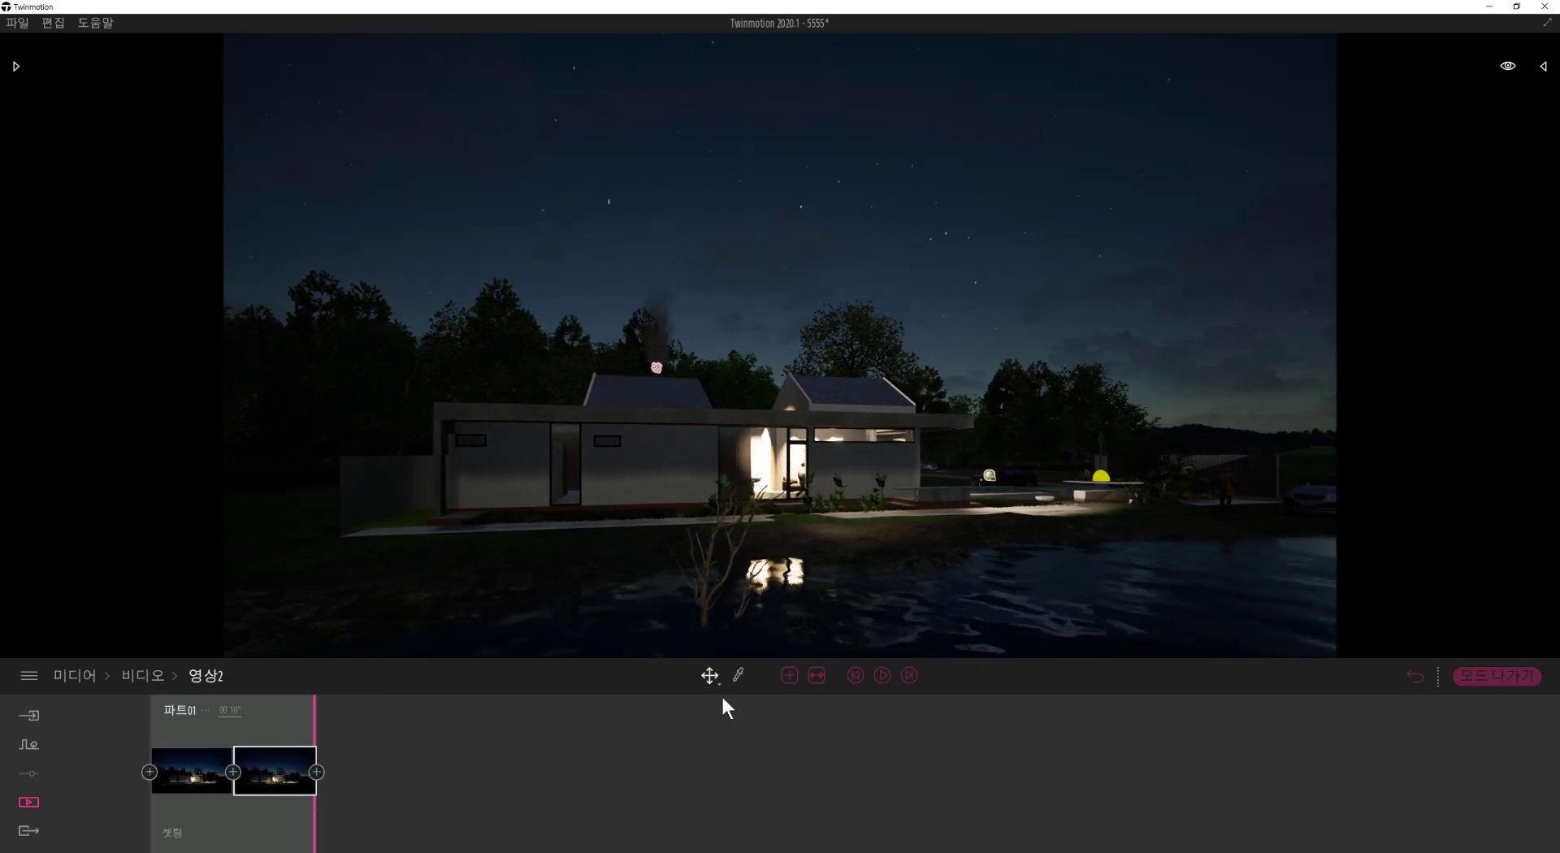
{"action": "key", "text": "d"}
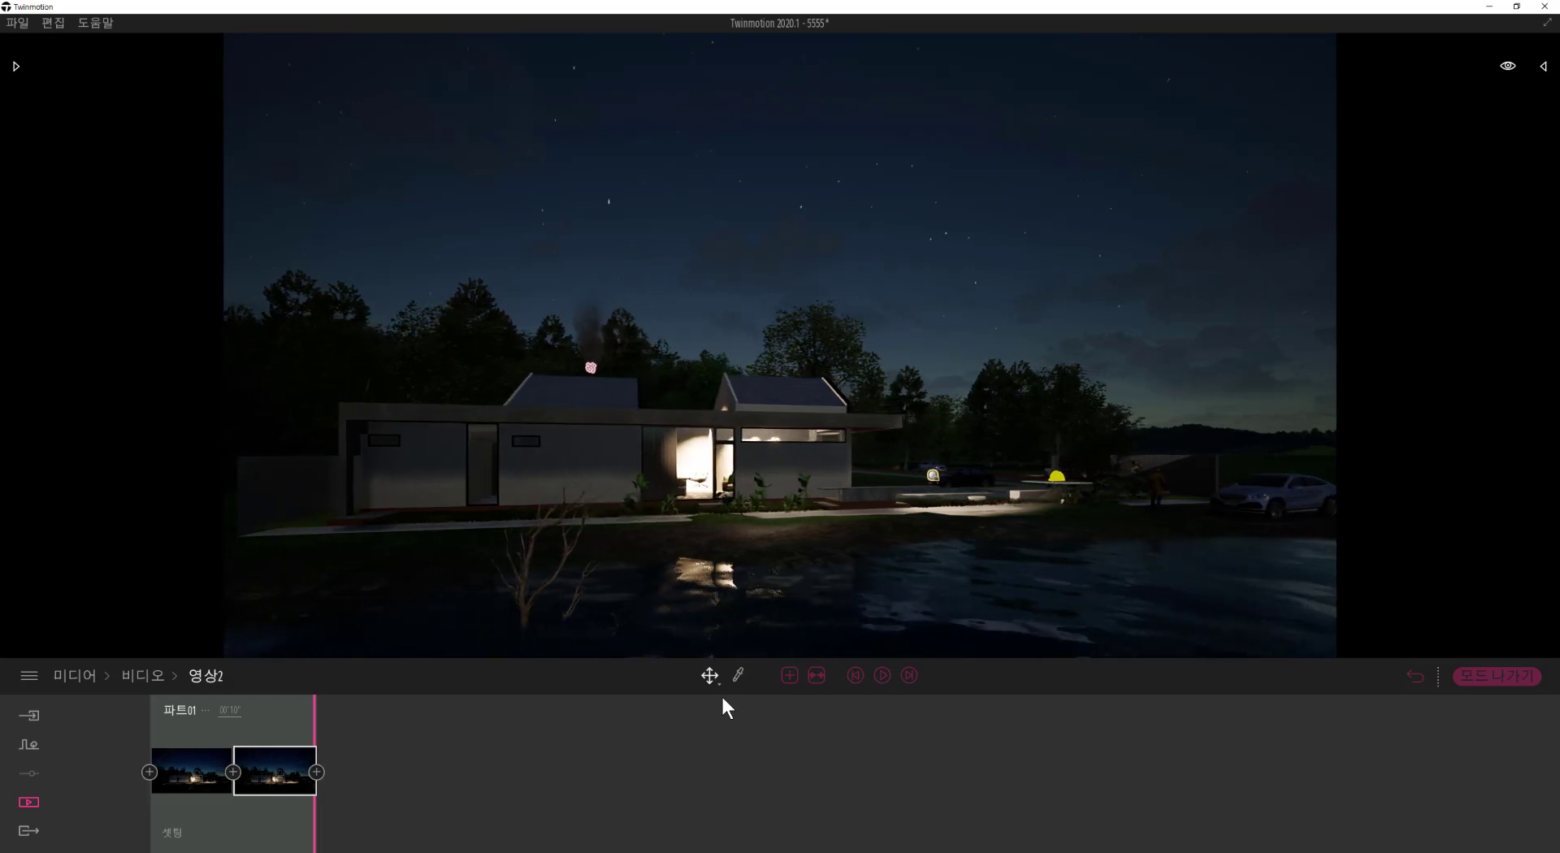
{"action": "key", "text": "d"}
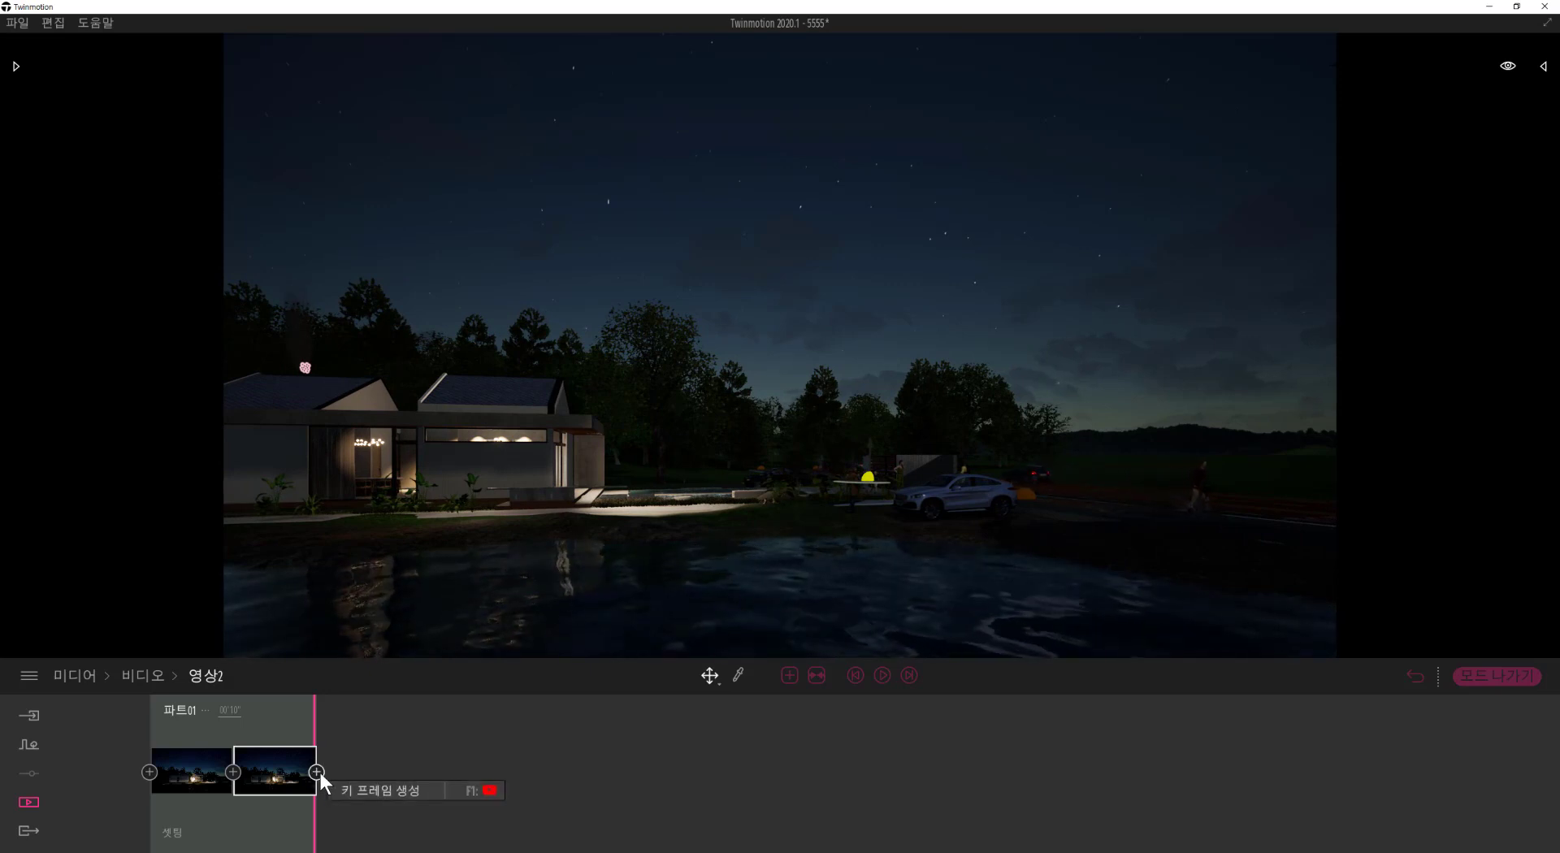
Step: Set the second keyframe's time of day to a sunny morning hour past 07:13 and return to the video timeline
{"action": "left_click", "coordinate": [304, 803]}
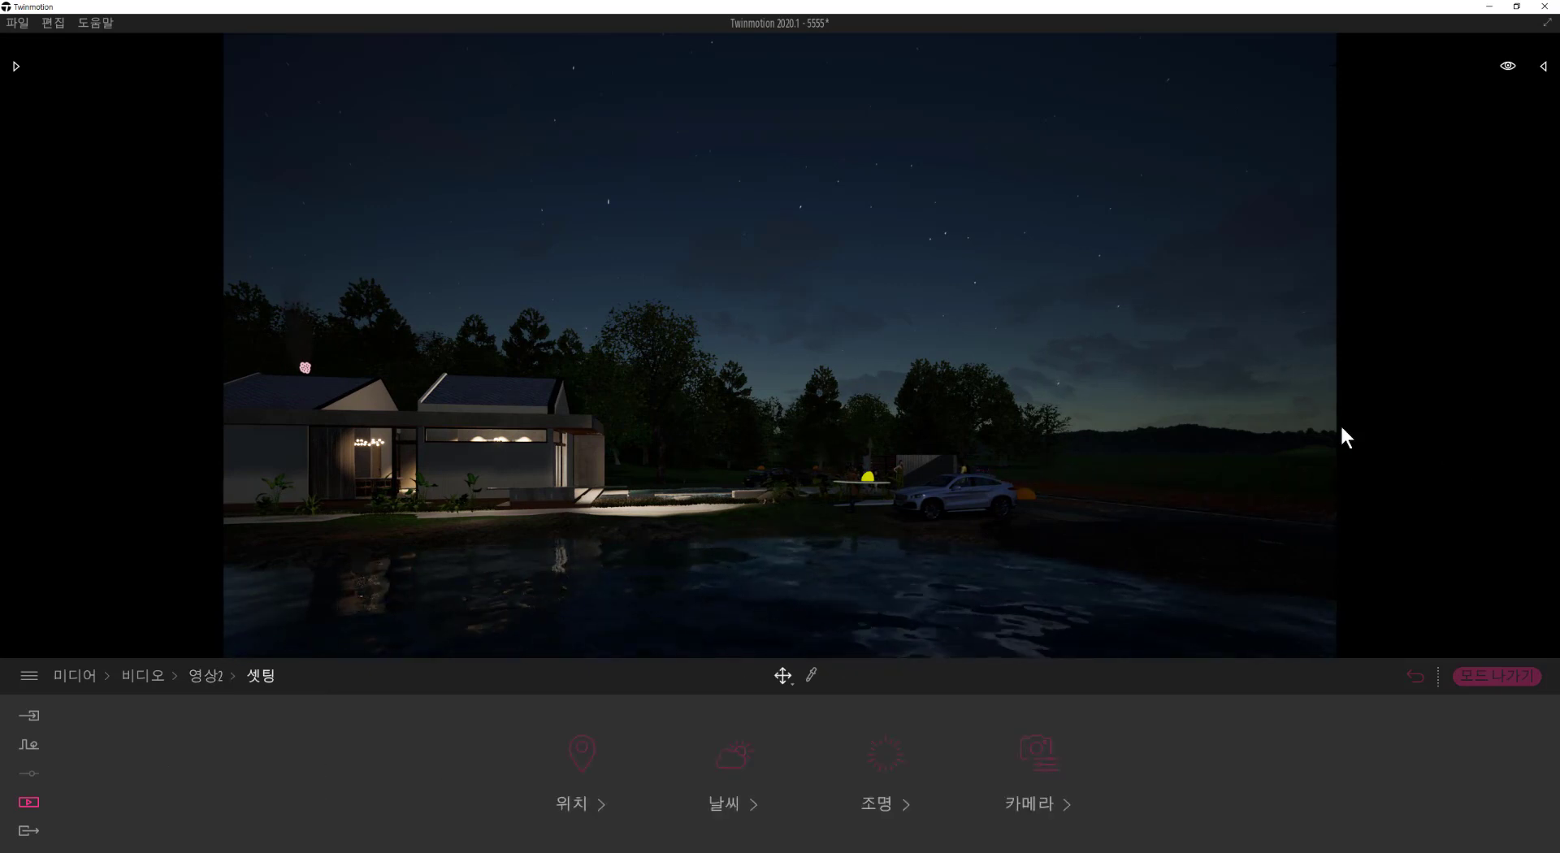
{"action": "left_click", "coordinate": [592, 765]}
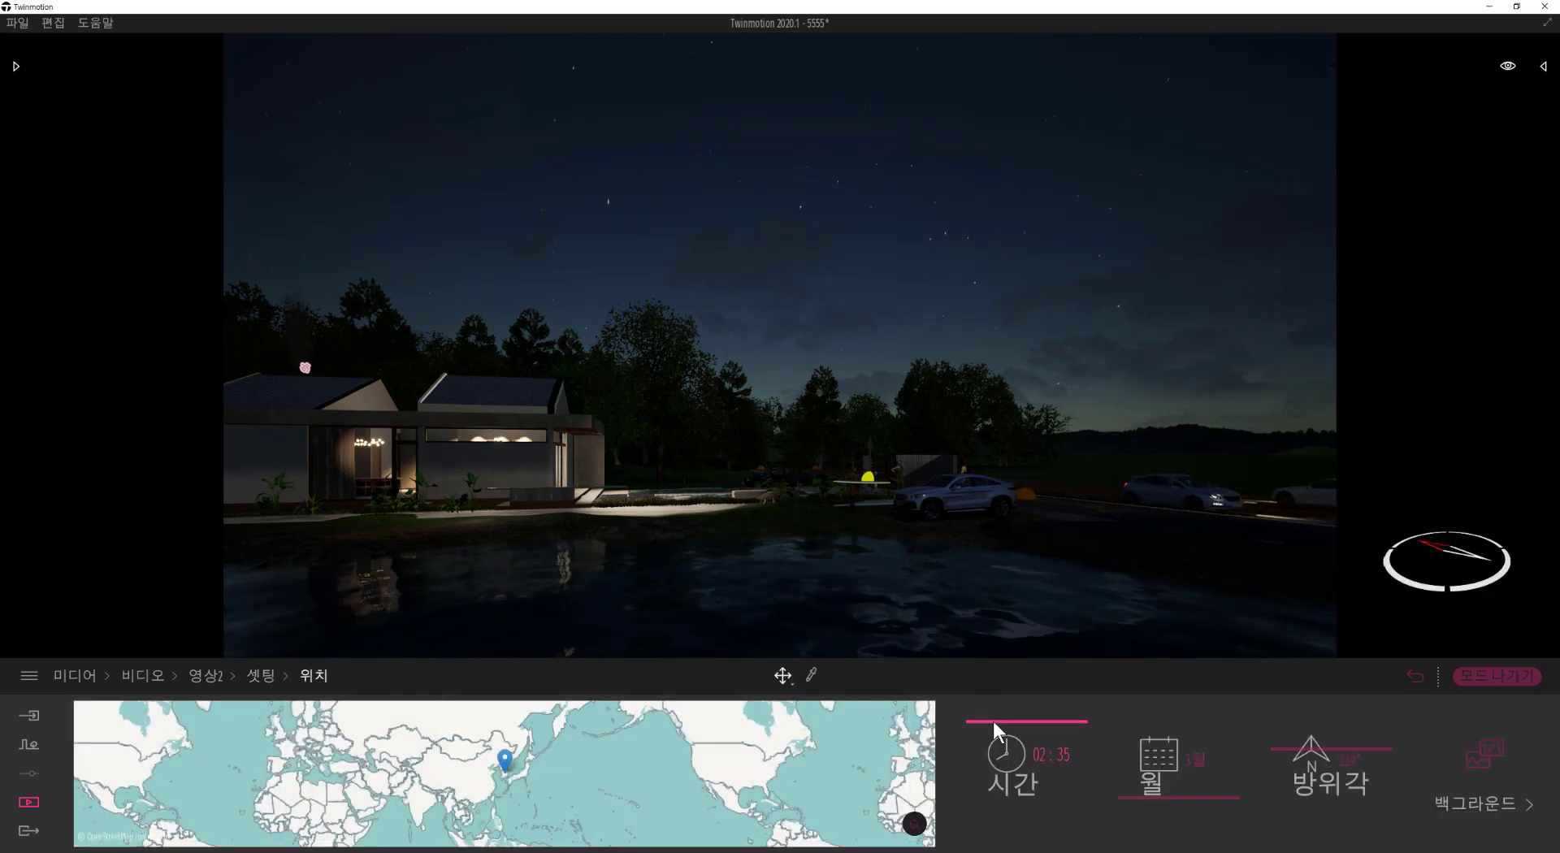
{"action": "left_click_drag", "start_coordinate": [992, 720], "coordinate": [997, 742]}
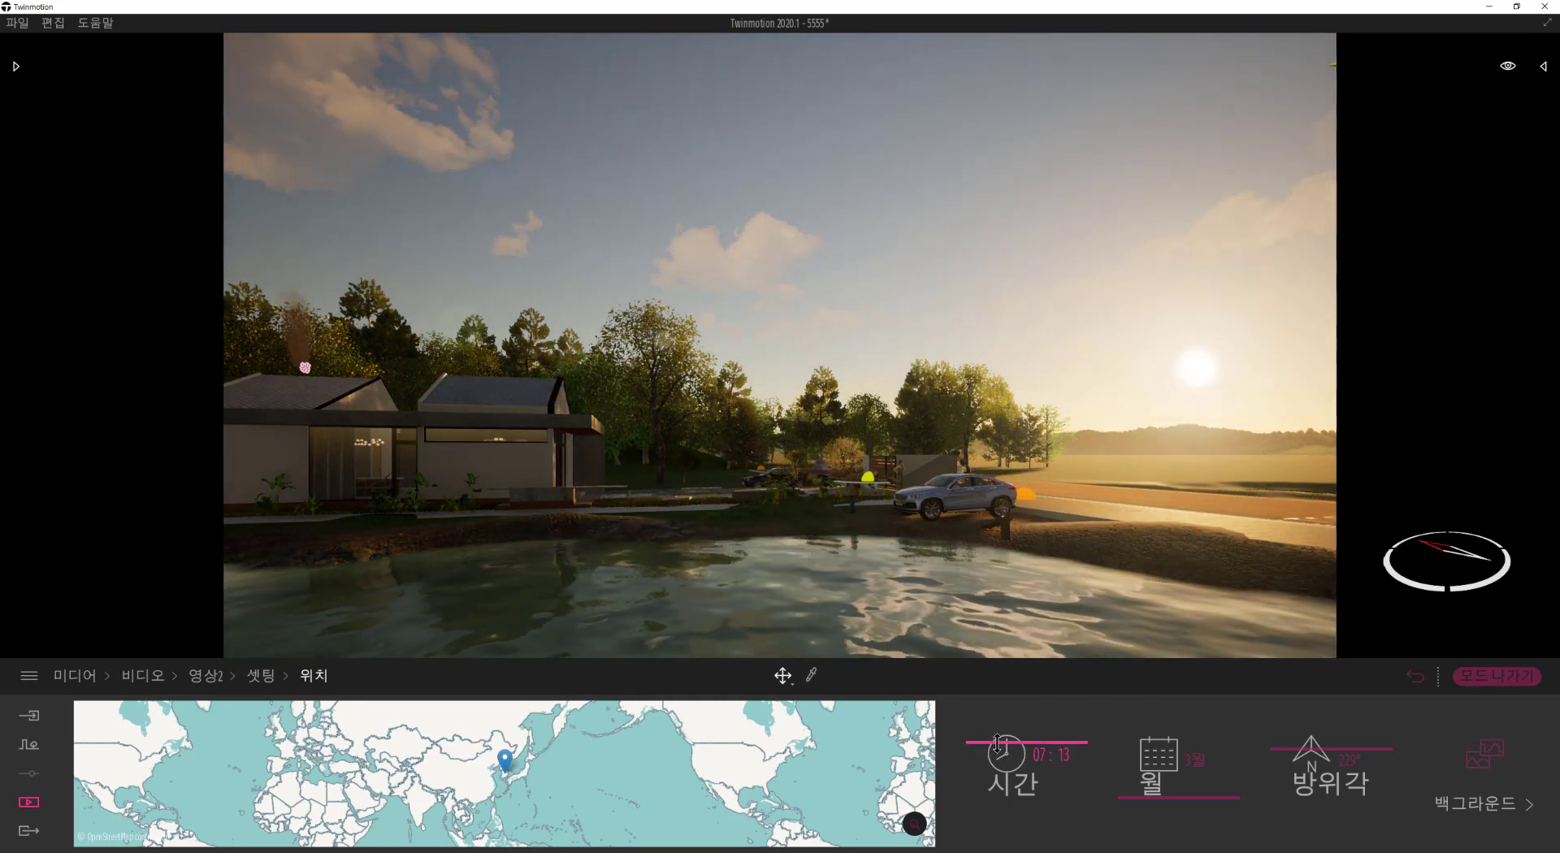
{"action": "left_click_drag", "start_coordinate": [998, 743], "coordinate": [998, 747]}
{"action": "left_click", "coordinate": [261, 675]}
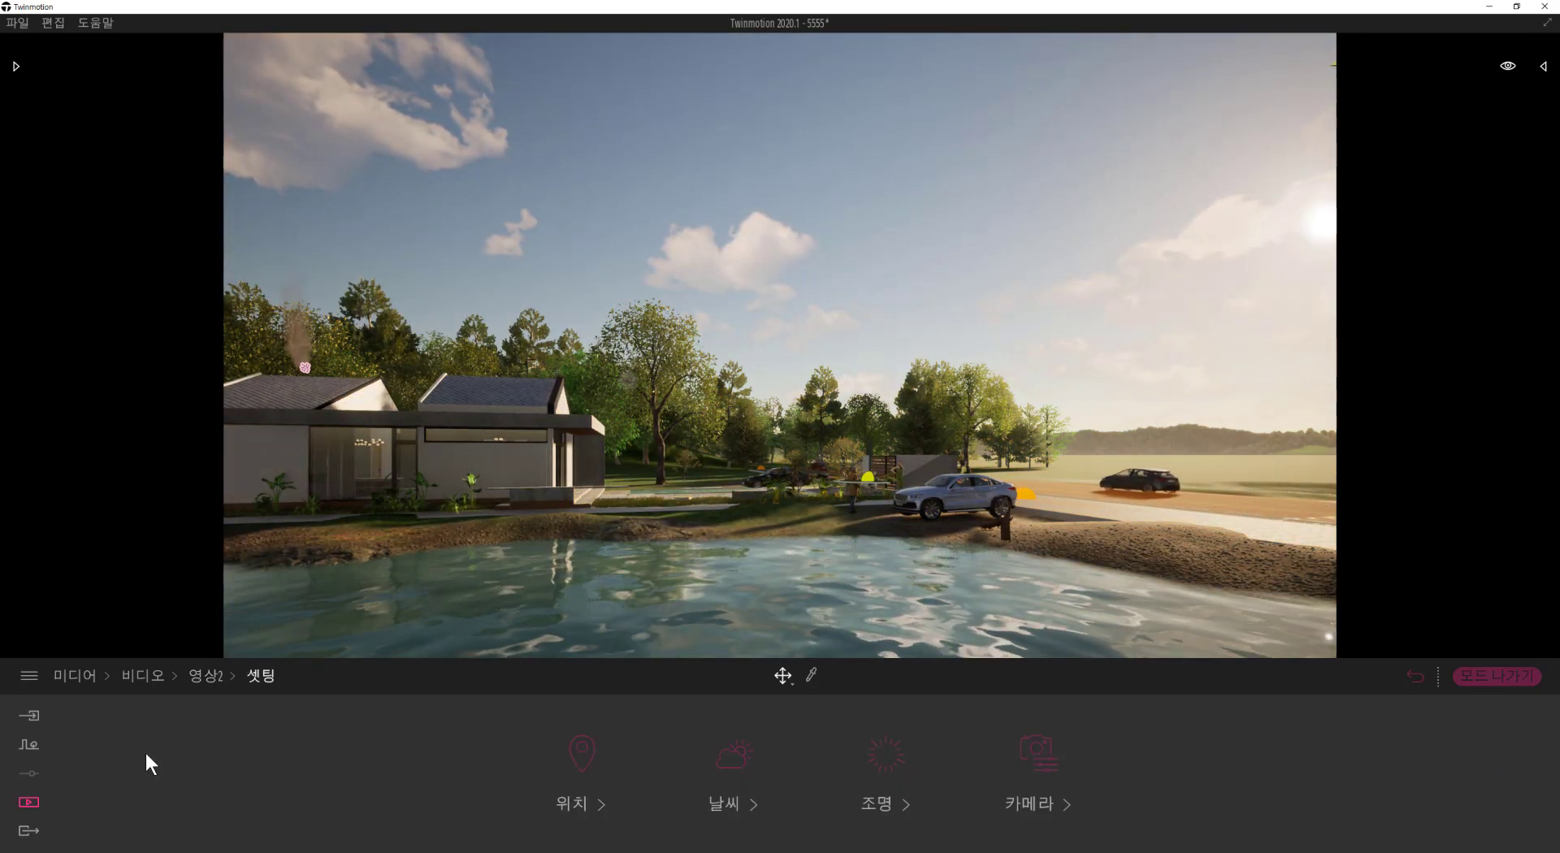
{"action": "left_click", "coordinate": [204, 676]}
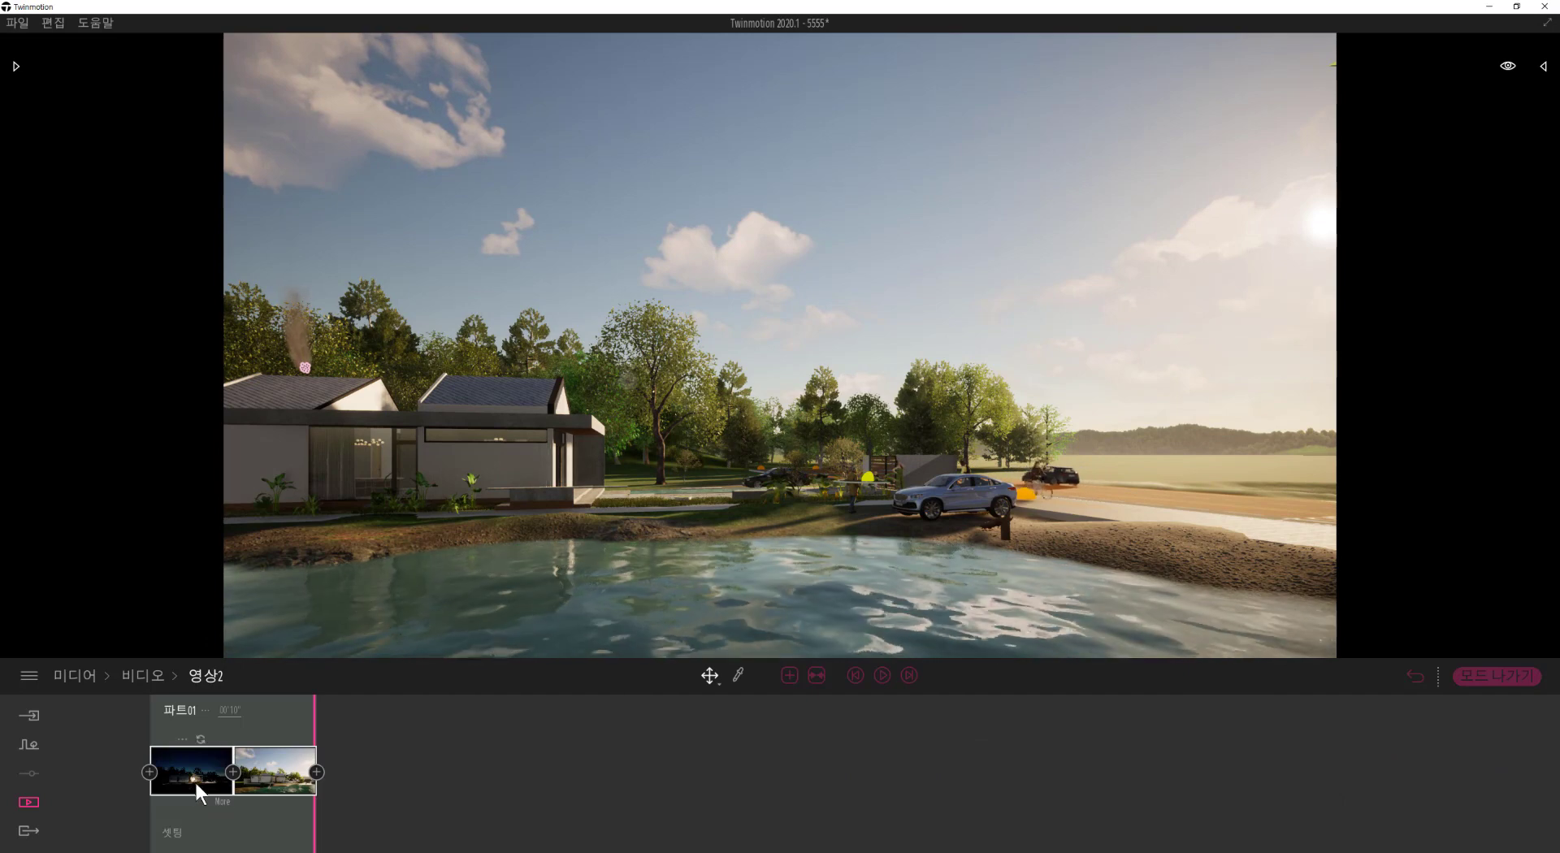
Step: Add a third keyframe at the end of the clip and move the camera past the lake toward the parked car and road
{"action": "left_click", "coordinate": [317, 771]}
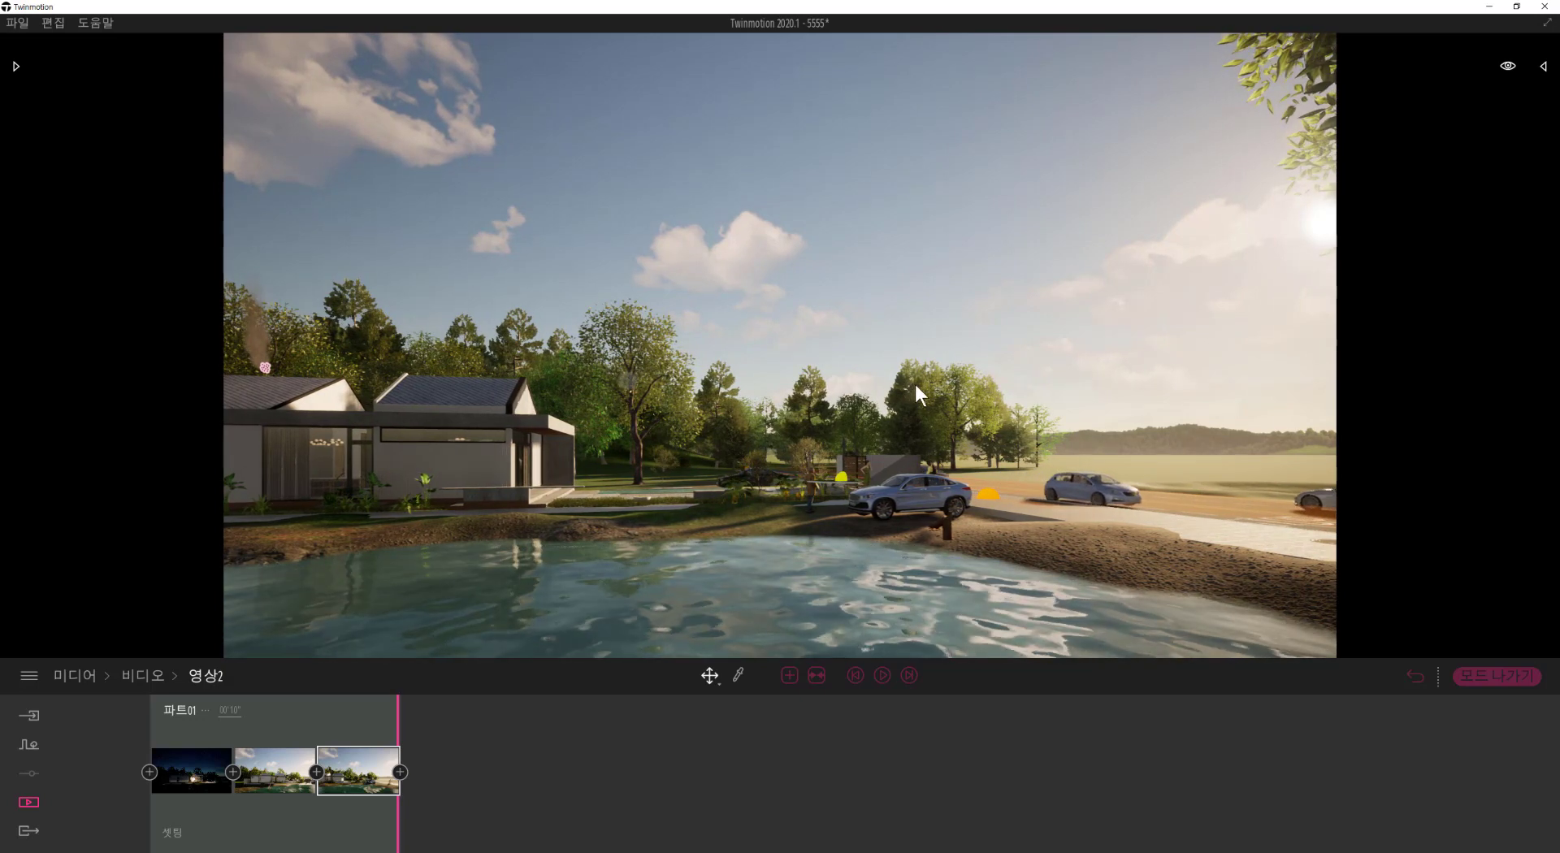
{"action": "middle_click_drag", "start_coordinate": [919, 389], "coordinate": [922, 399], "text": "shift"}
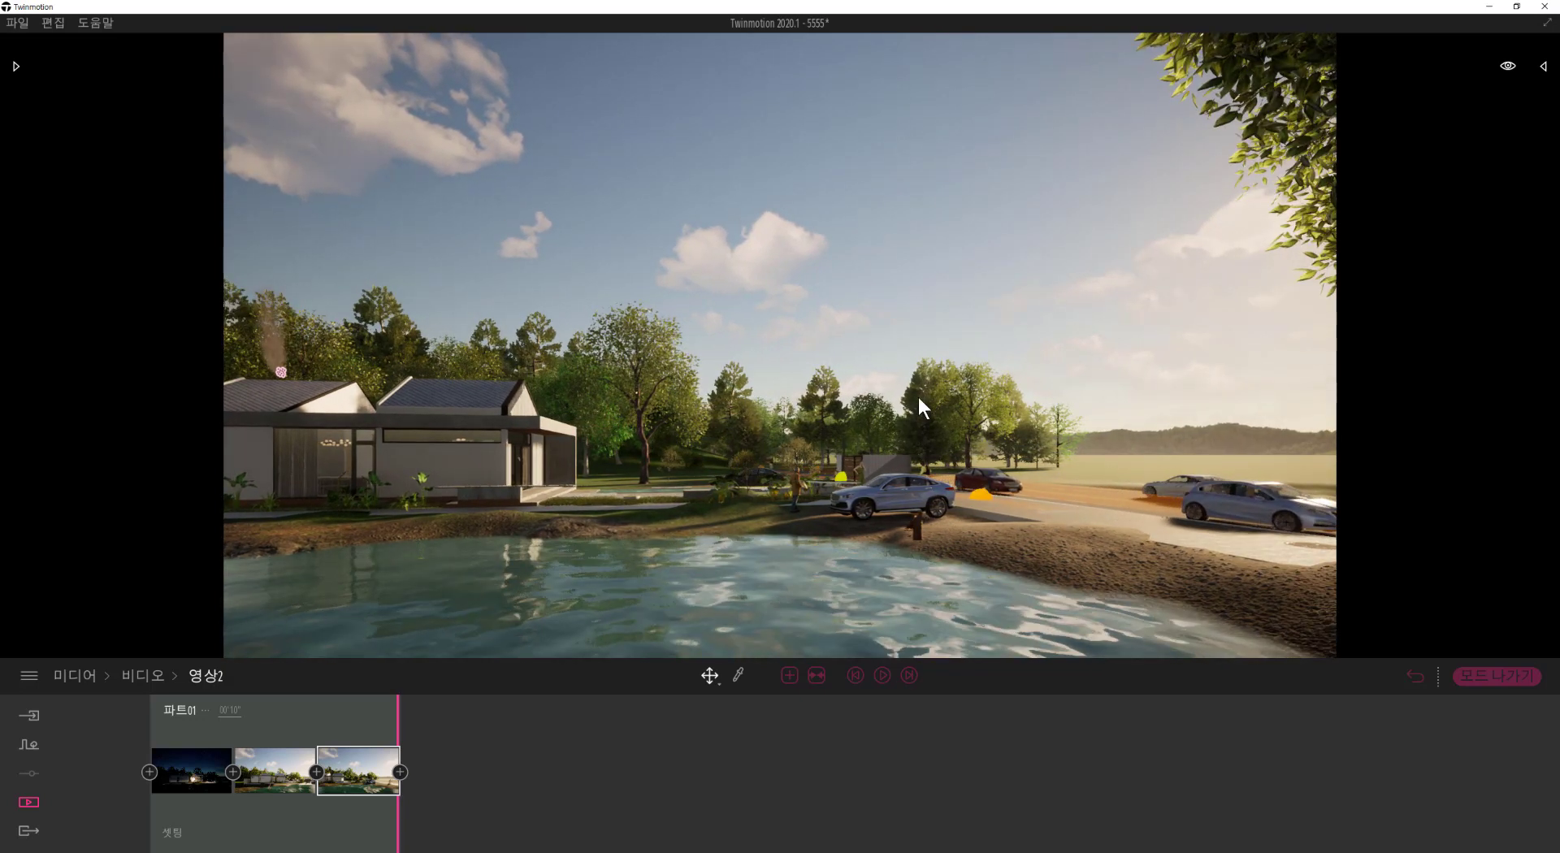
{"action": "scroll", "coordinate": [919, 398], "scroll_direction": "up", "scroll_amount": 1}
{"action": "scroll", "coordinate": [917, 398], "scroll_direction": "up", "scroll_amount": 1}
{"action": "middle_click_drag", "start_coordinate": [920, 401], "coordinate": [844, 424], "text": "shift"}
{"action": "scroll", "coordinate": [920, 408], "scroll_direction": "up", "scroll_amount": 2}
{"action": "scroll", "coordinate": [854, 455], "scroll_direction": "up", "scroll_amount": 2}
{"action": "scroll", "coordinate": [791, 492], "scroll_direction": "up", "scroll_amount": 2}
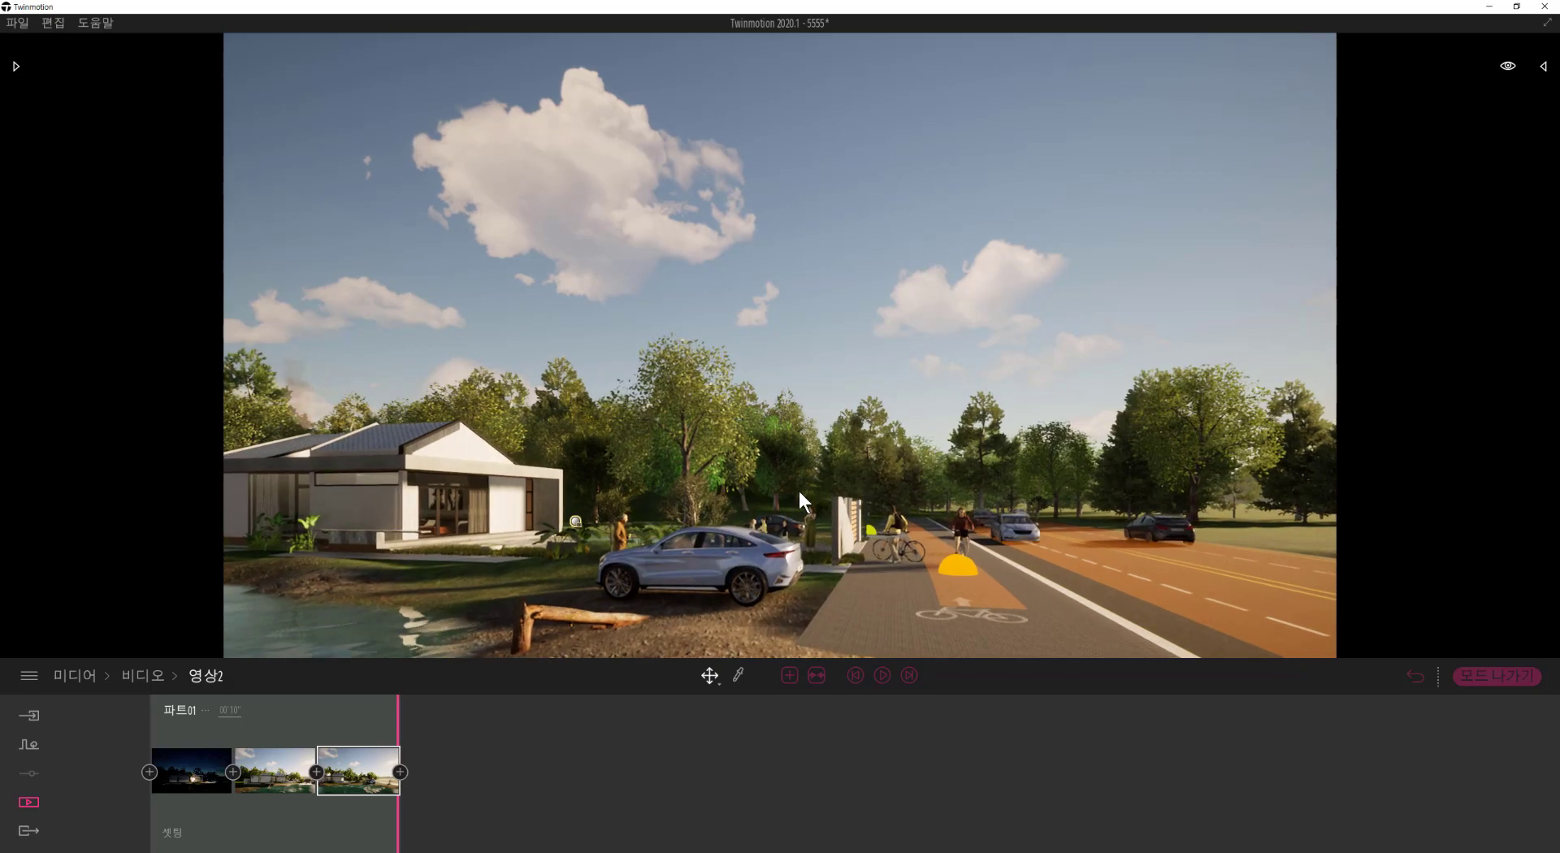
{"action": "mouse_move", "coordinate": [798, 493]}
{"action": "middle_mouse_down", "text": "shift"}
{"action": "mouse_move", "coordinate": [794, 455]}
{"action": "mouse_move", "coordinate": [793, 486]}
{"action": "middle_mouse_up", "text": "shift"}
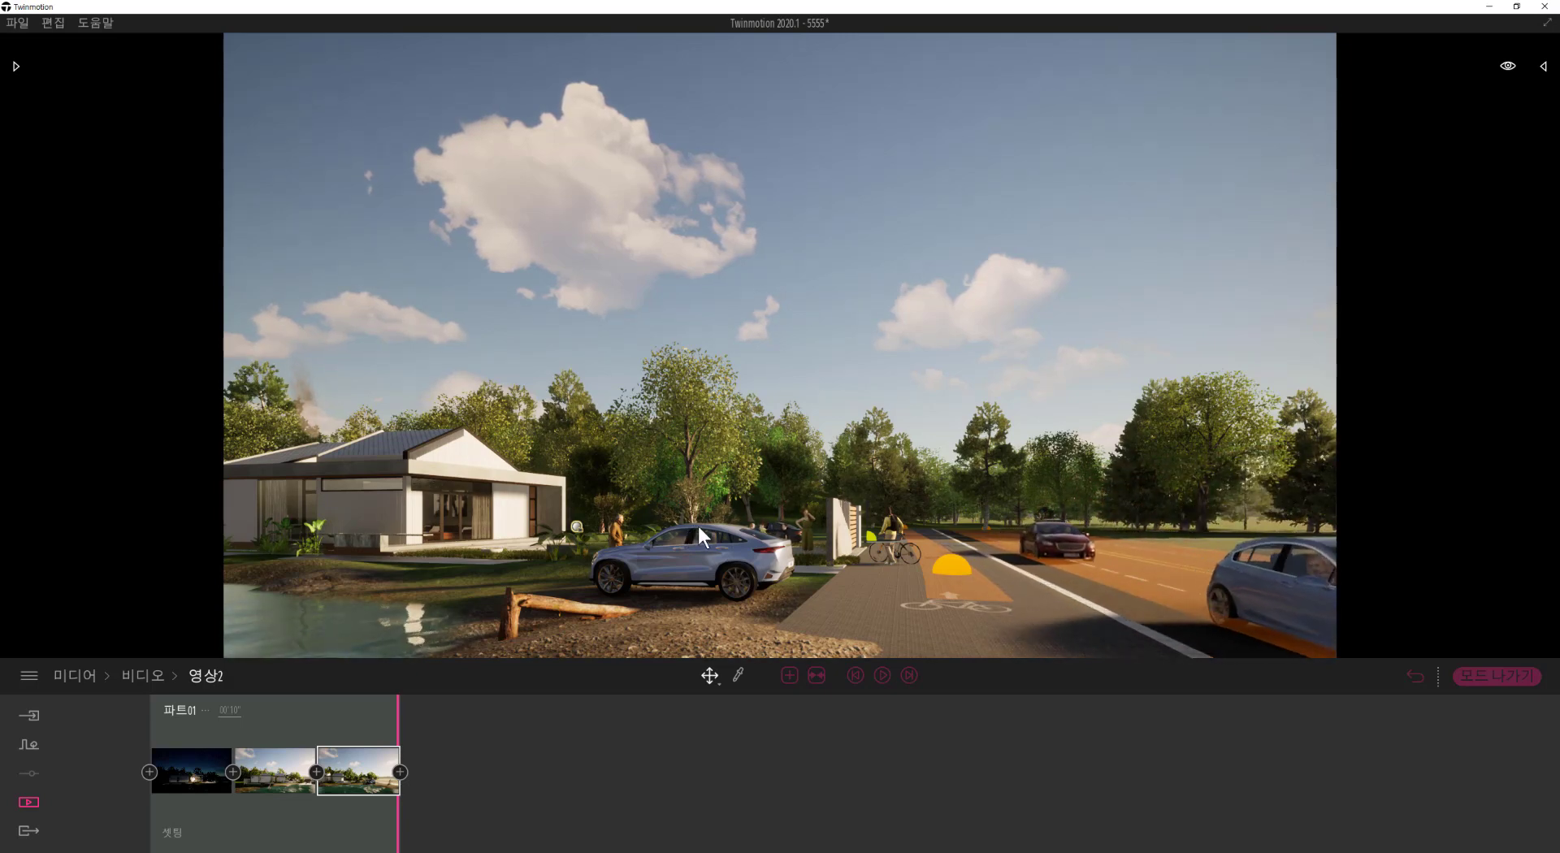
{"action": "middle_click_drag", "start_coordinate": [697, 523], "coordinate": [669, 516], "text": "shift"}
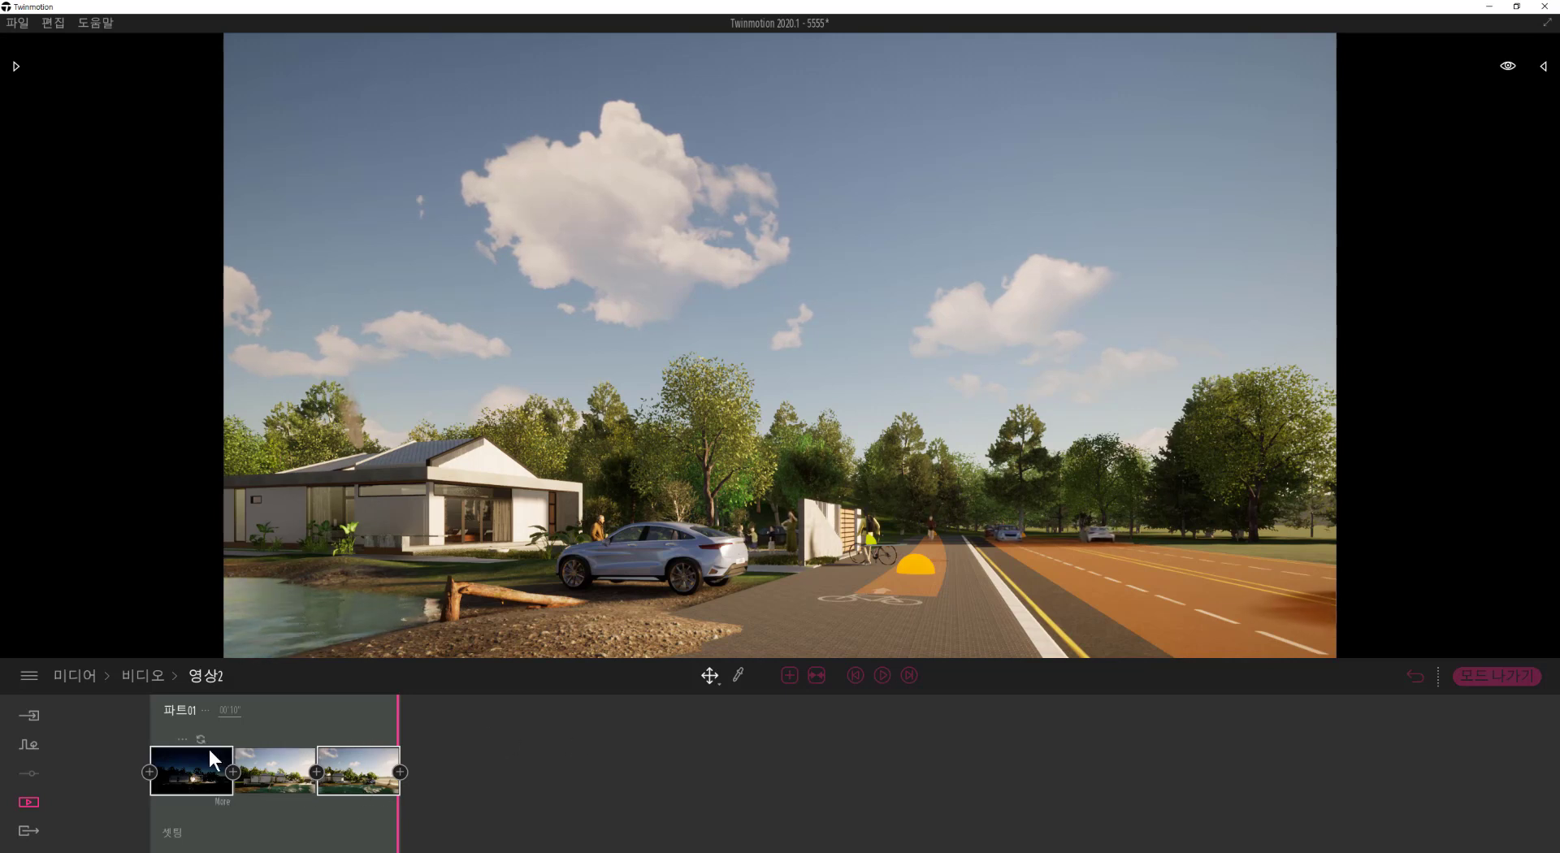
Step: View the clip as a single part, return to its keyframes, and play it to check the night-to-morning transition
{"action": "left_click", "coordinate": [816, 675]}
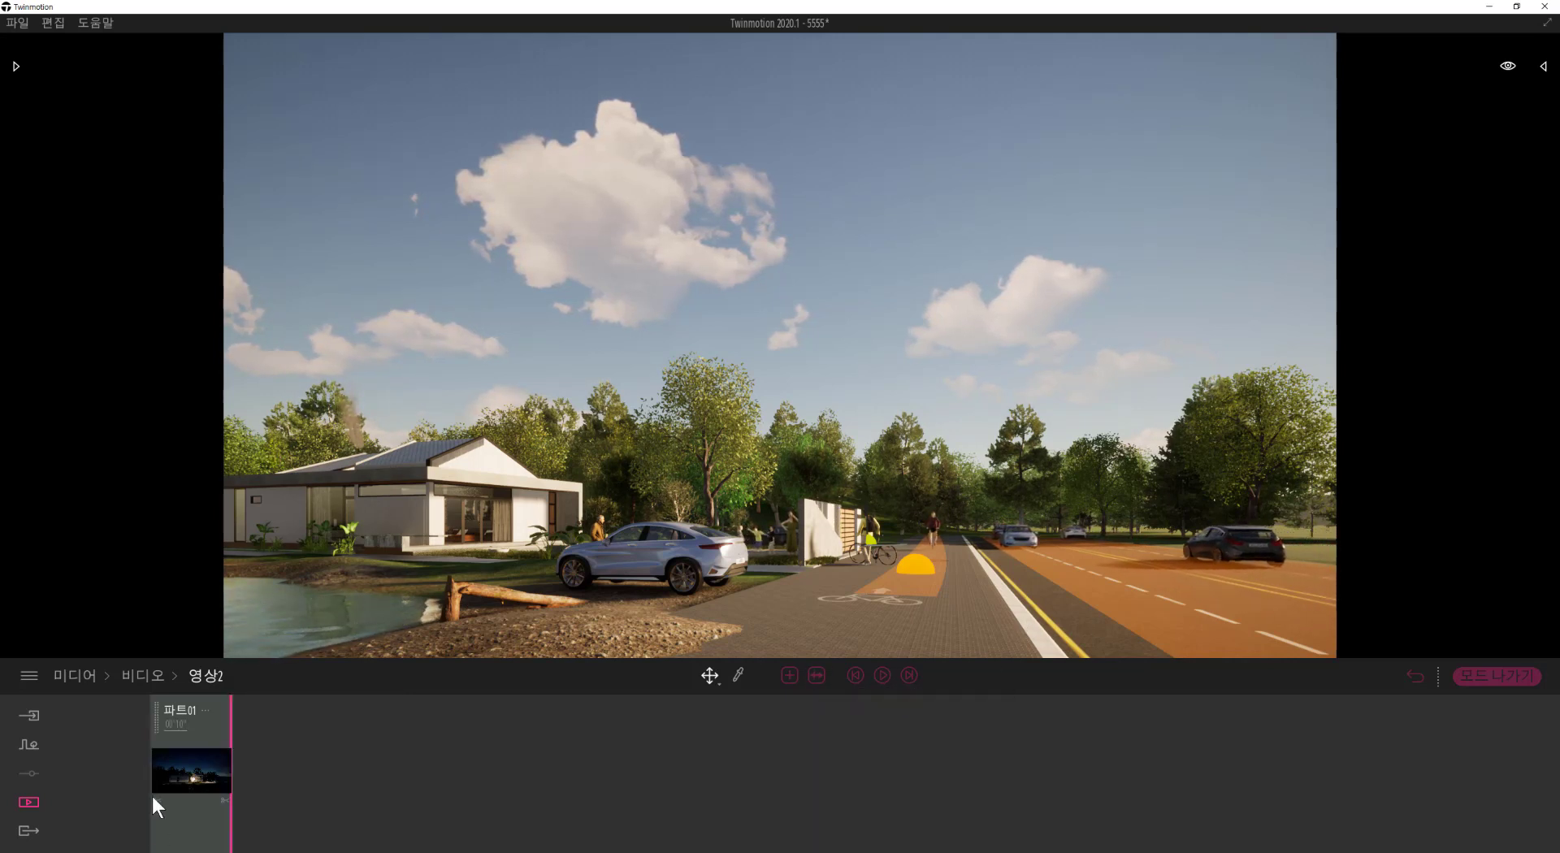
{"action": "left_click", "coordinate": [818, 675]}
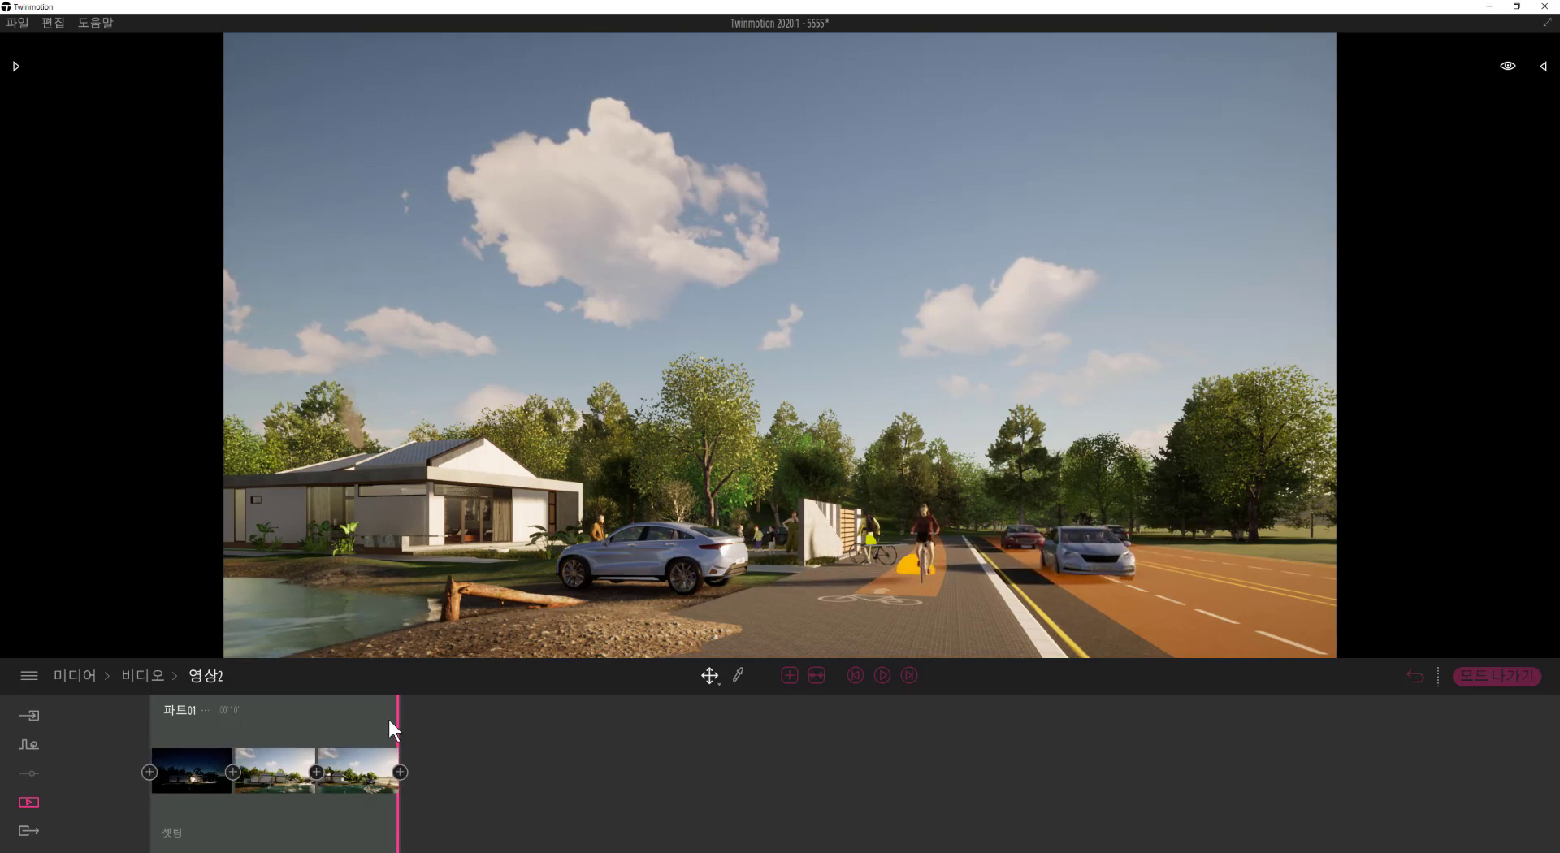
{"action": "left_click", "coordinate": [882, 675]}
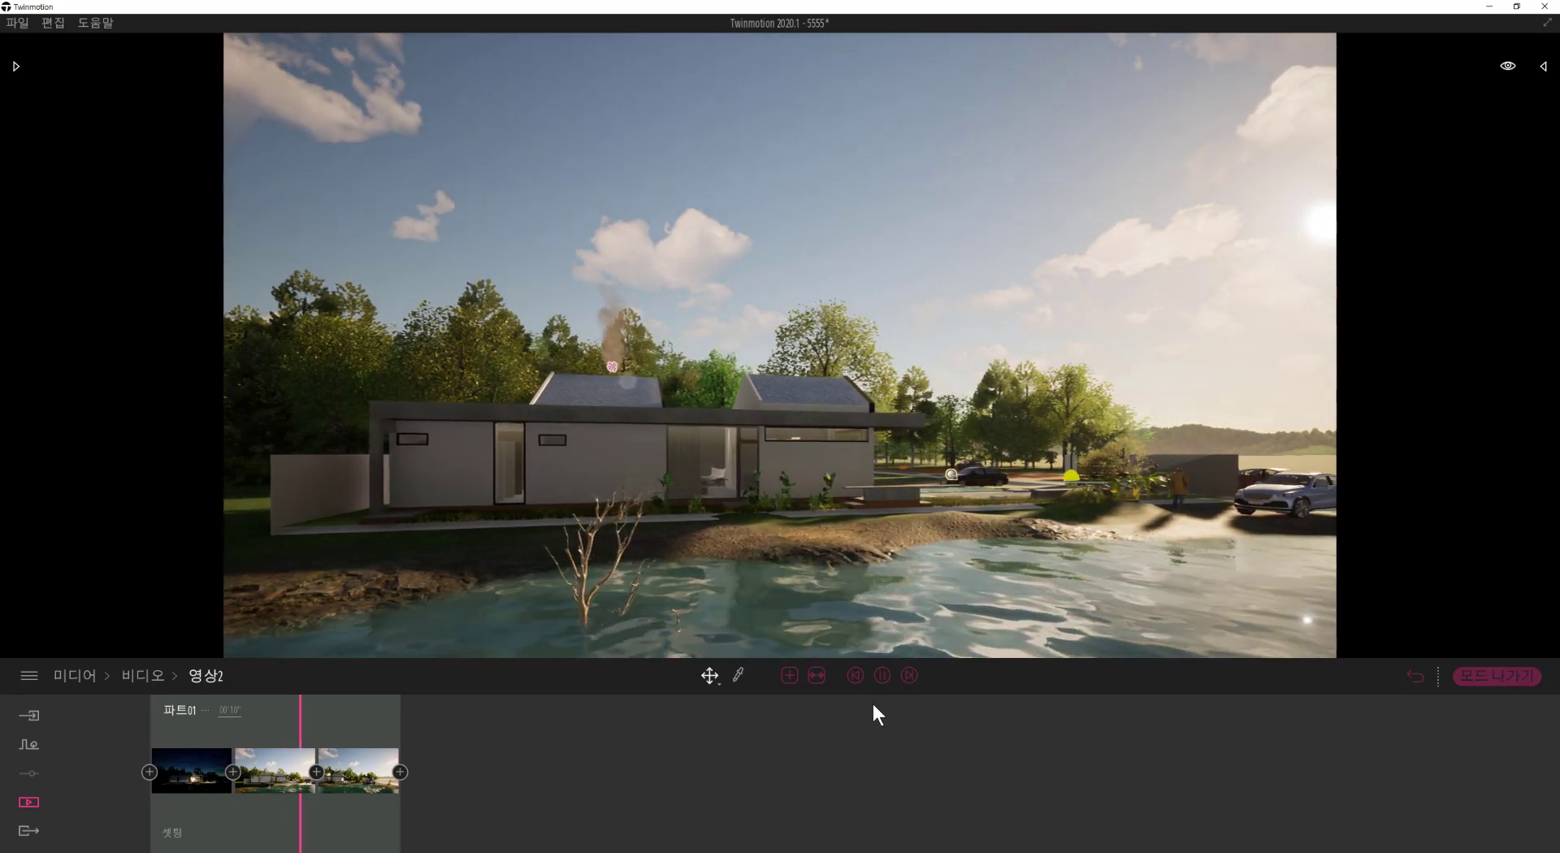
{"action": "left_click", "coordinate": [882, 675]}
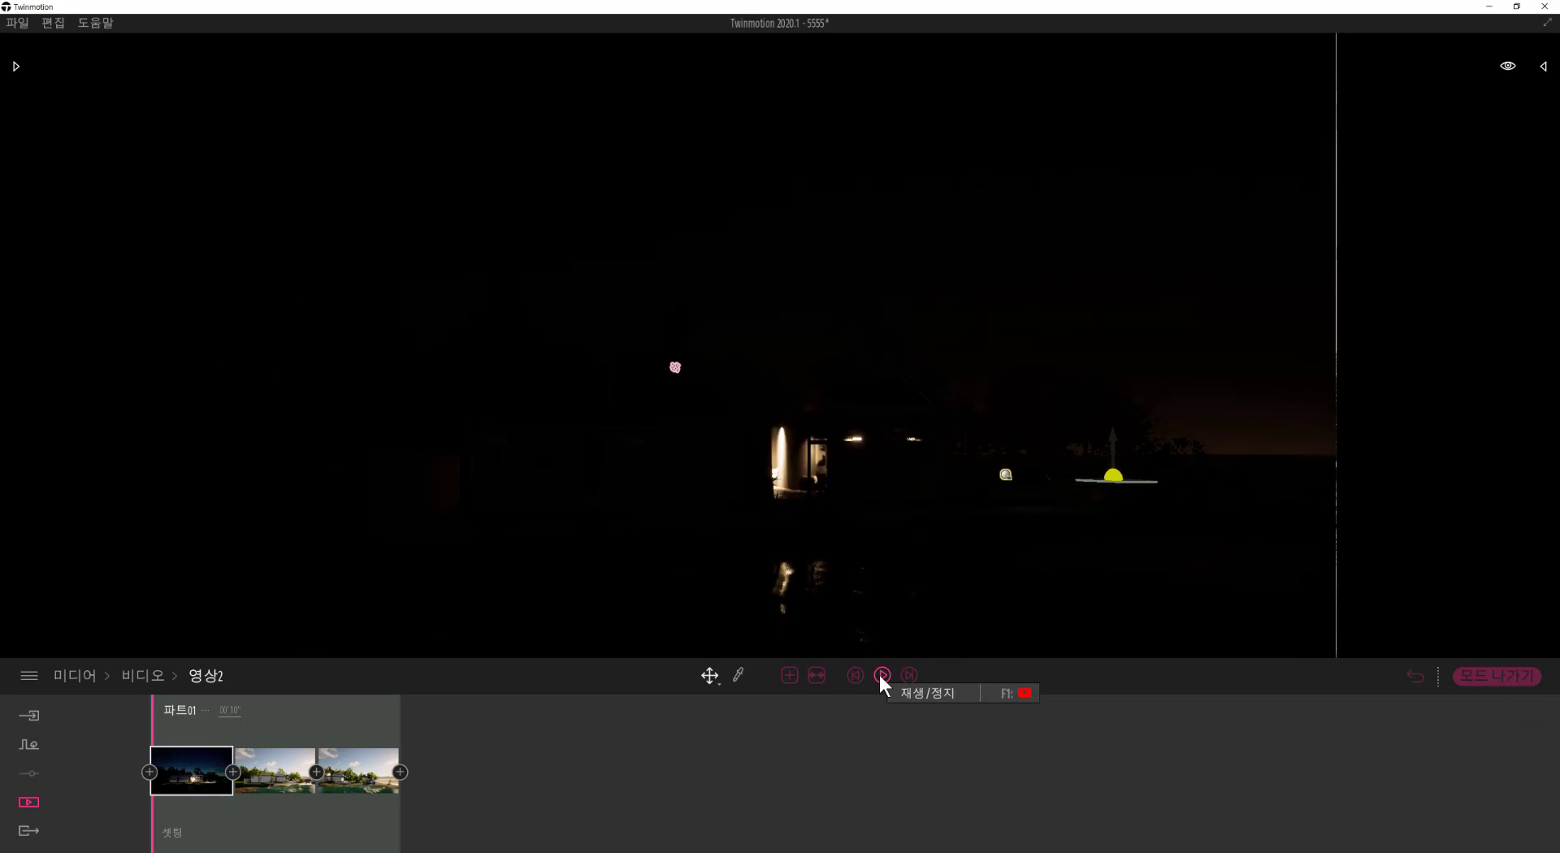
{"action": "left_click", "coordinate": [882, 676]}
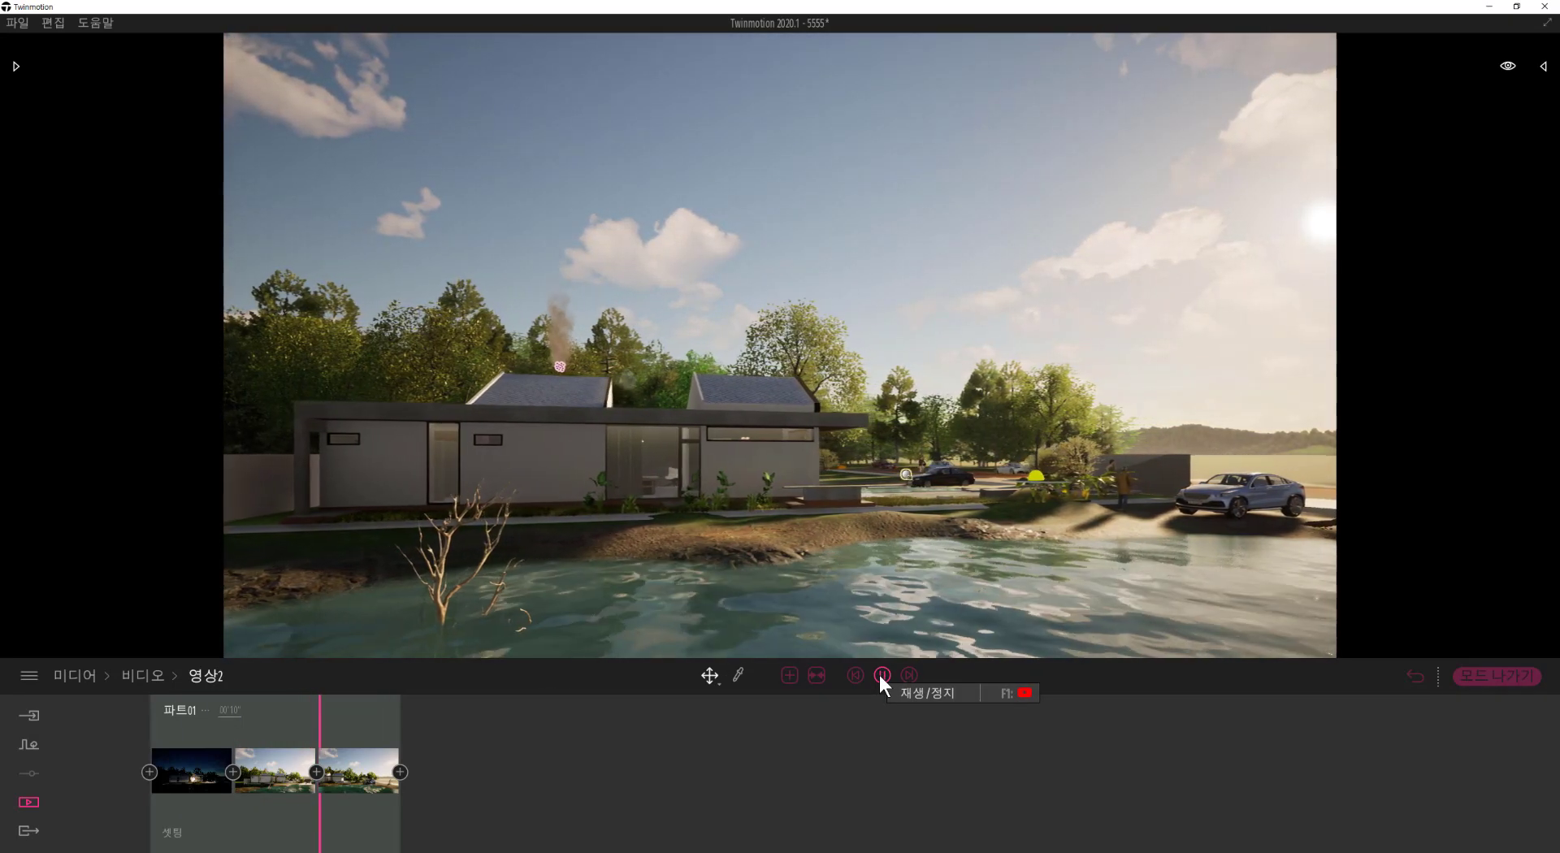
{"action": "left_click", "coordinate": [881, 676]}
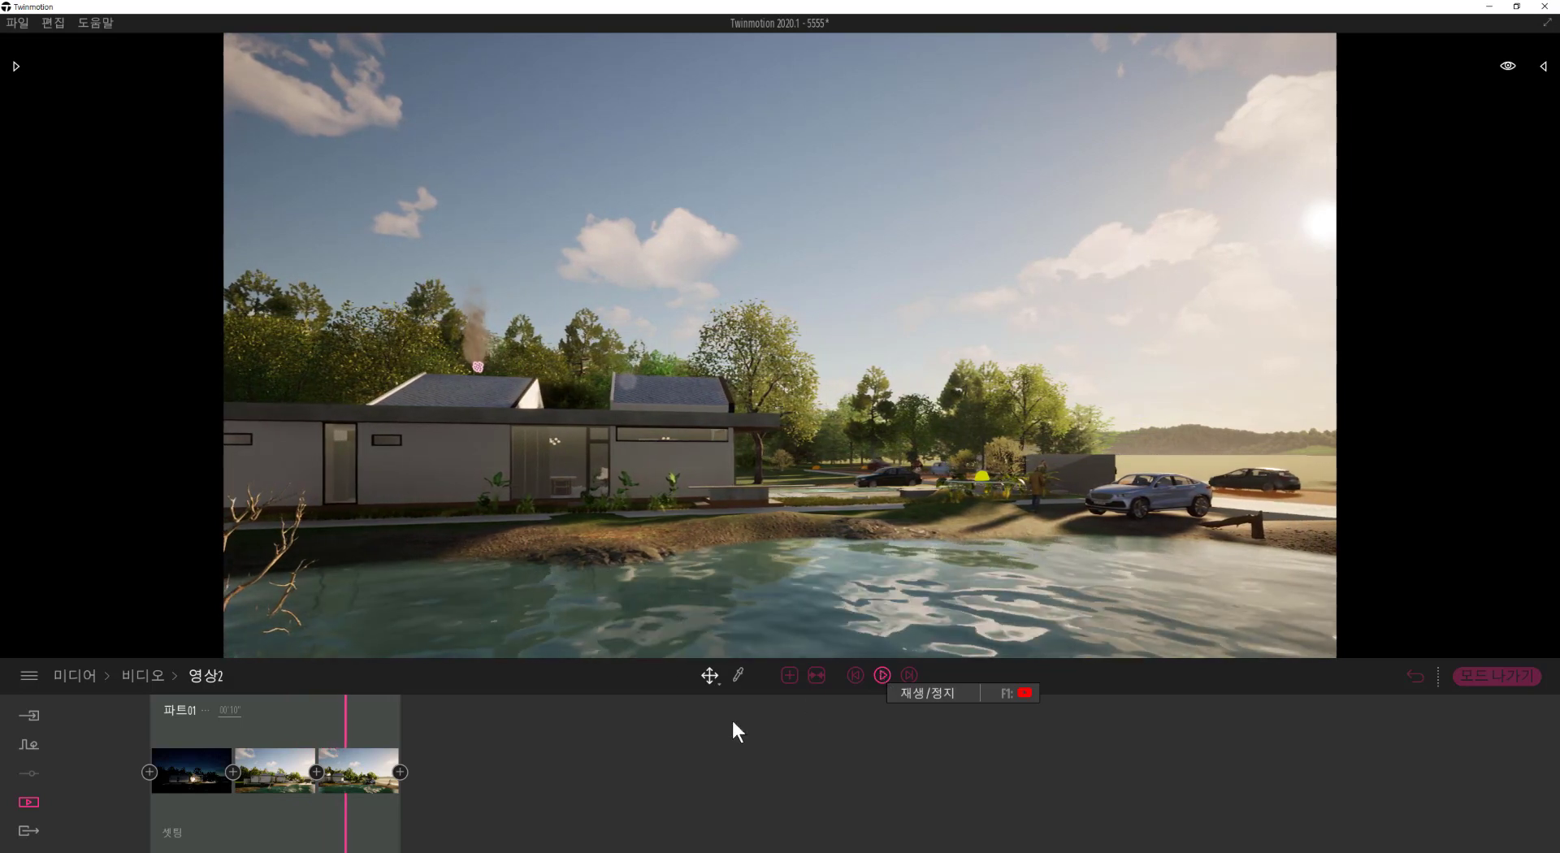
Step: Insert another night keyframe right after the first one and replay the clip from the start to preview the transition
{"action": "left_click", "coordinate": [201, 780]}
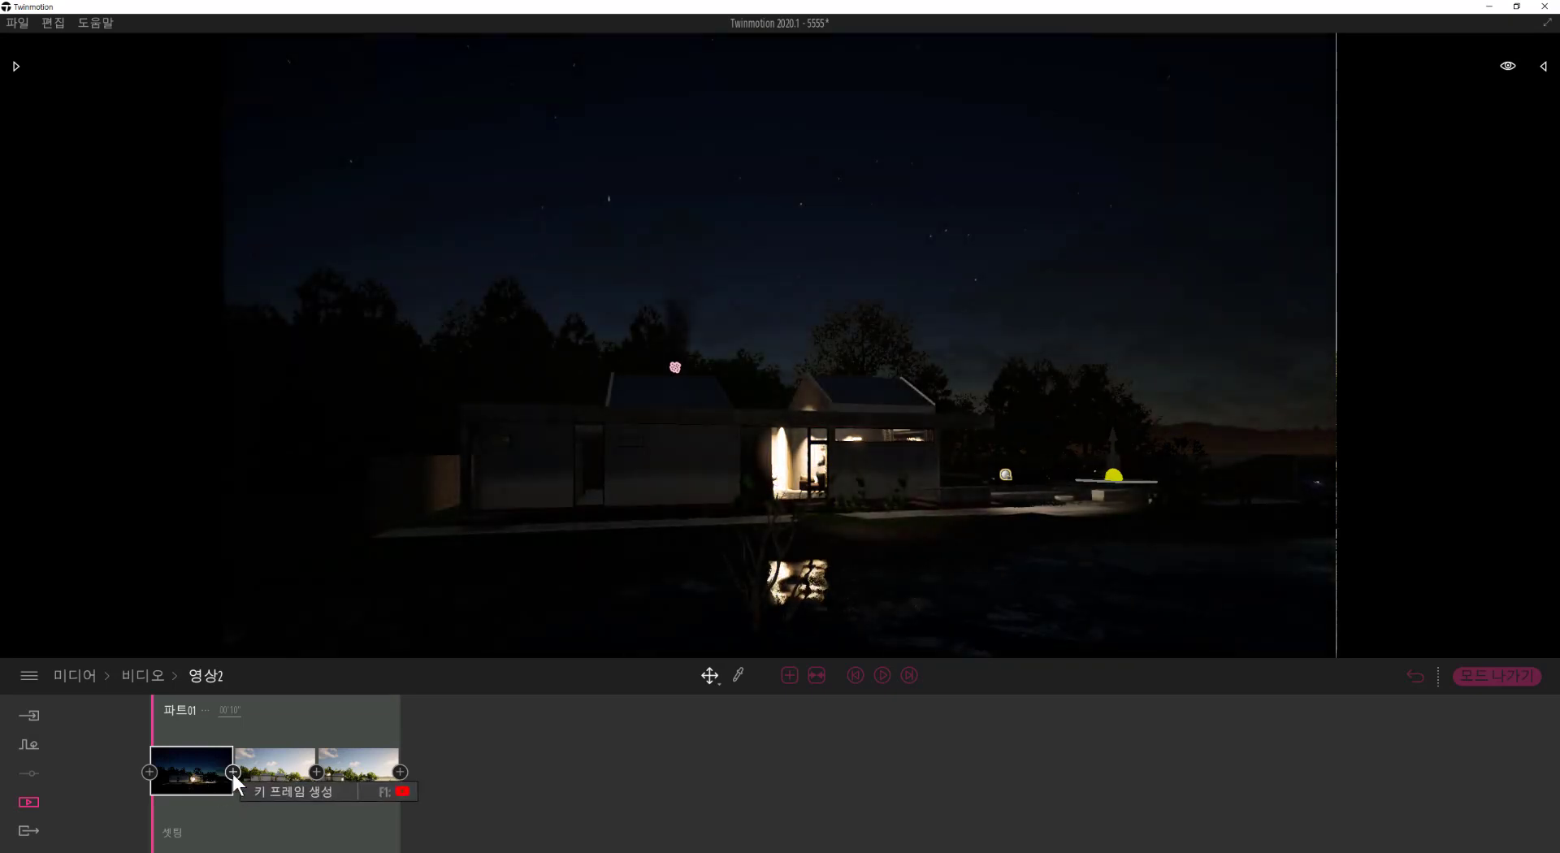
{"action": "left_click", "coordinate": [233, 772]}
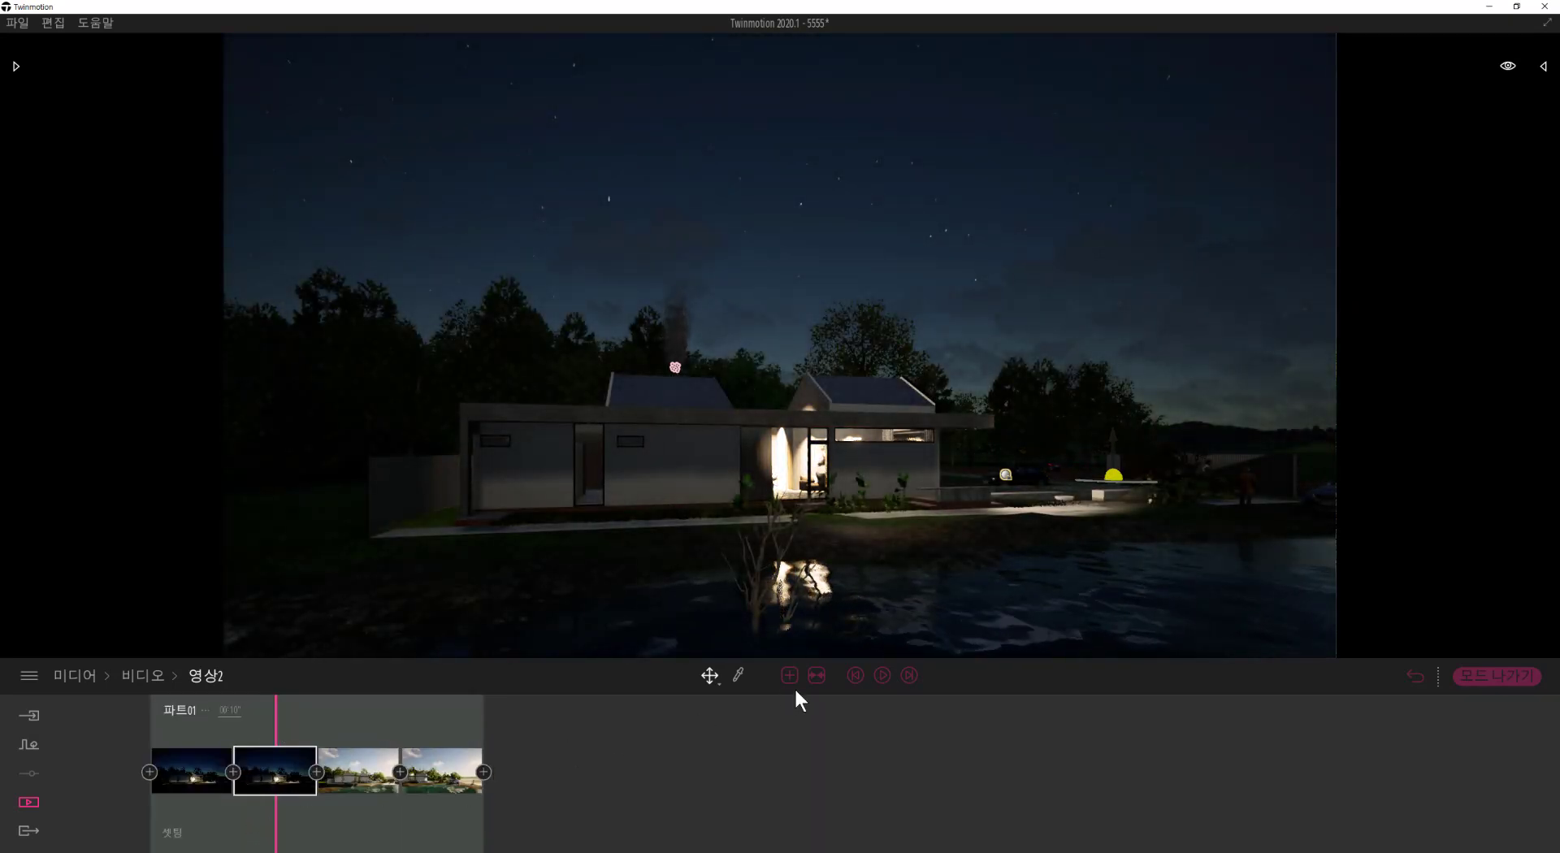
{"action": "left_click", "coordinate": [882, 675]}
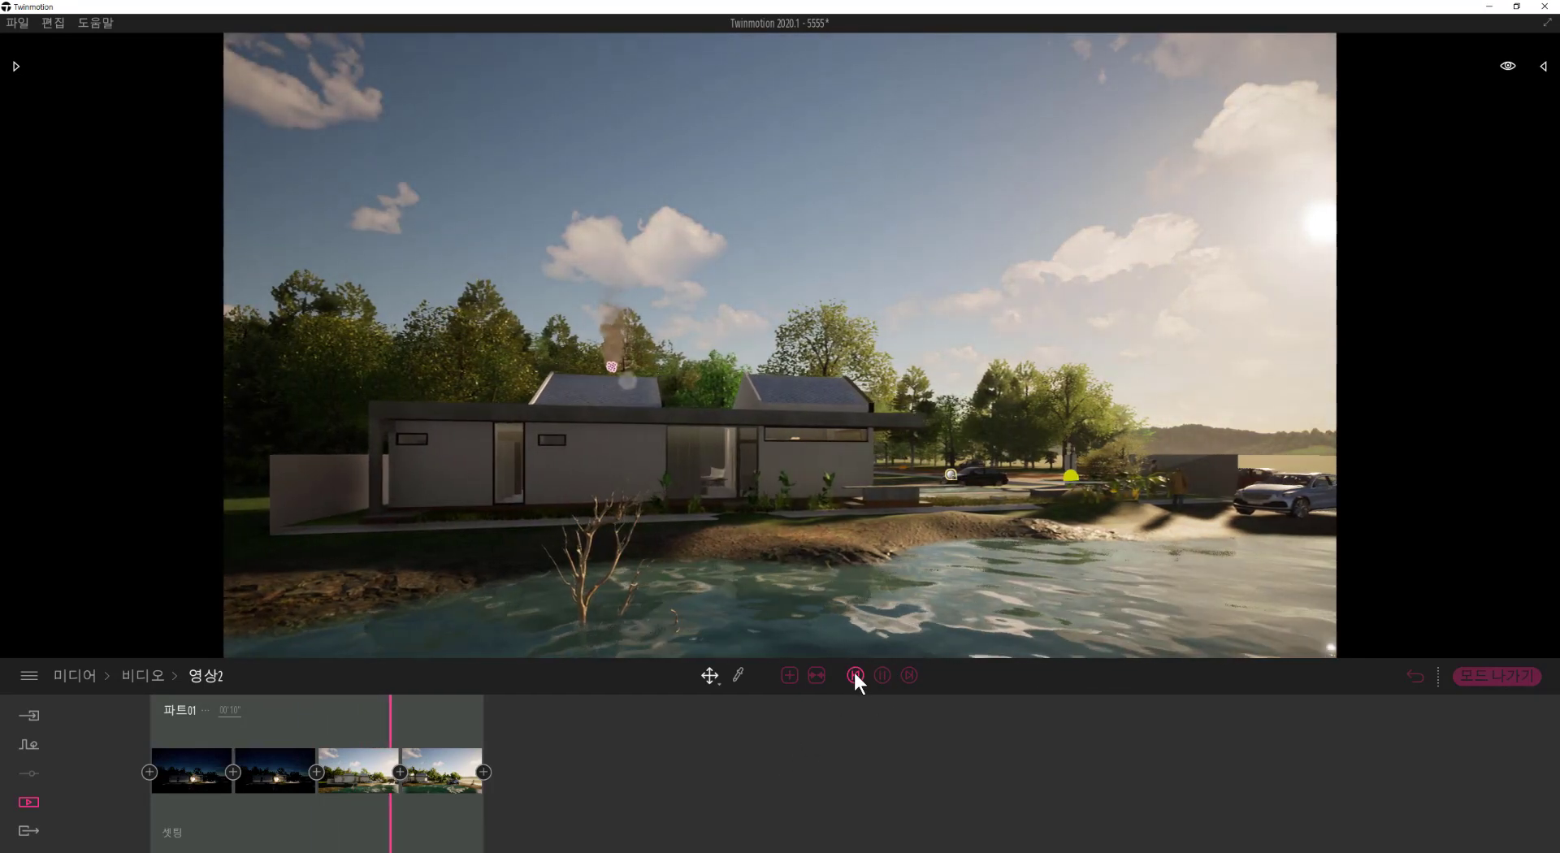
{"action": "left_click", "coordinate": [855, 675]}
{"action": "left_click", "coordinate": [881, 678]}
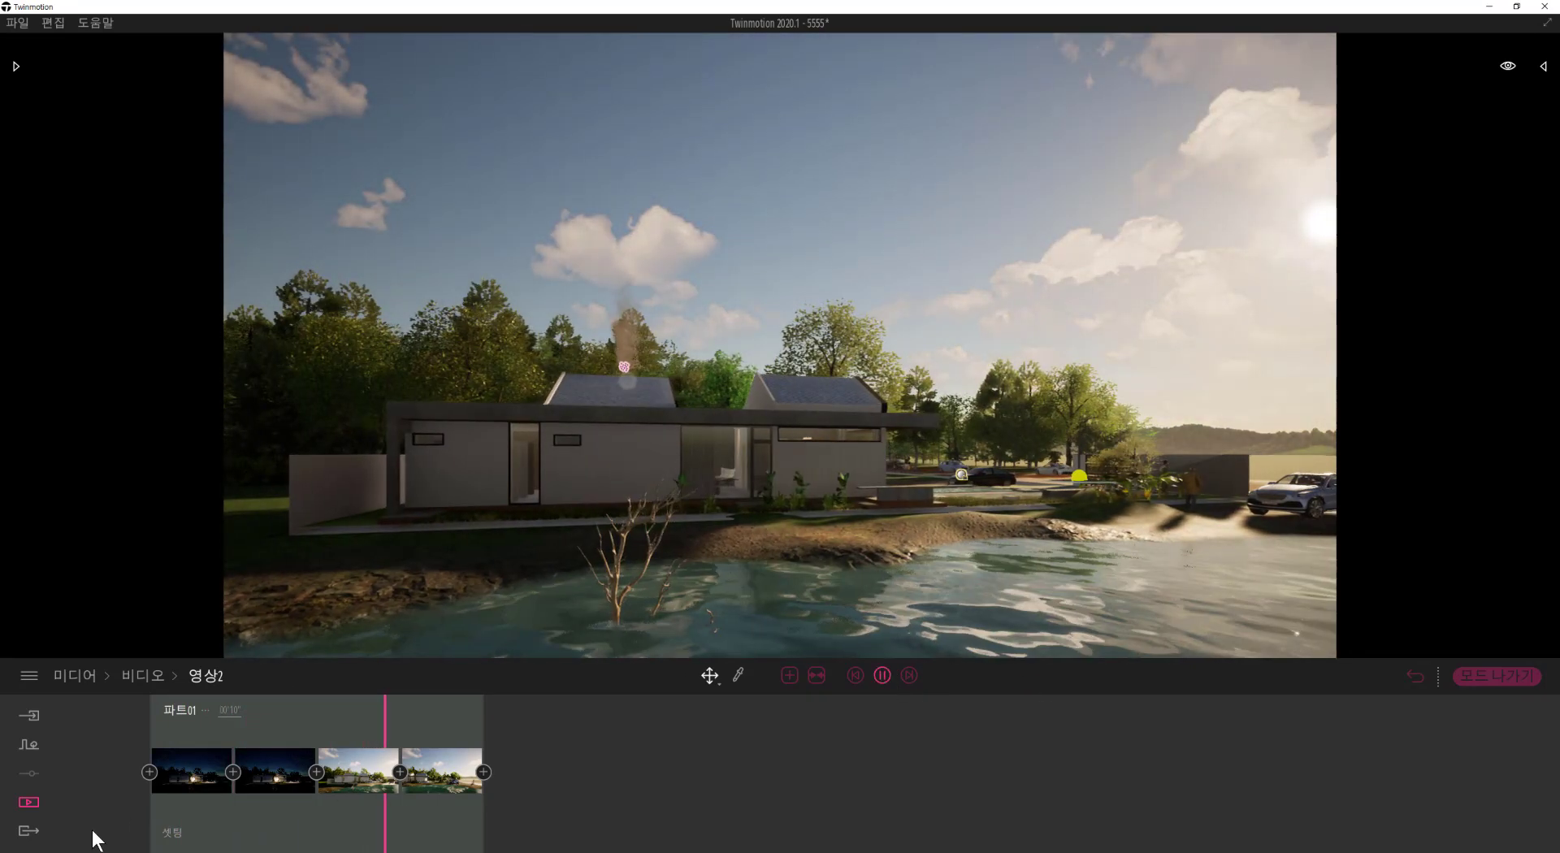
Step: Delete the duplicate night keyframe in second position and replay the clip from its first keyframe
{"action": "left_click", "coordinate": [276, 842]}
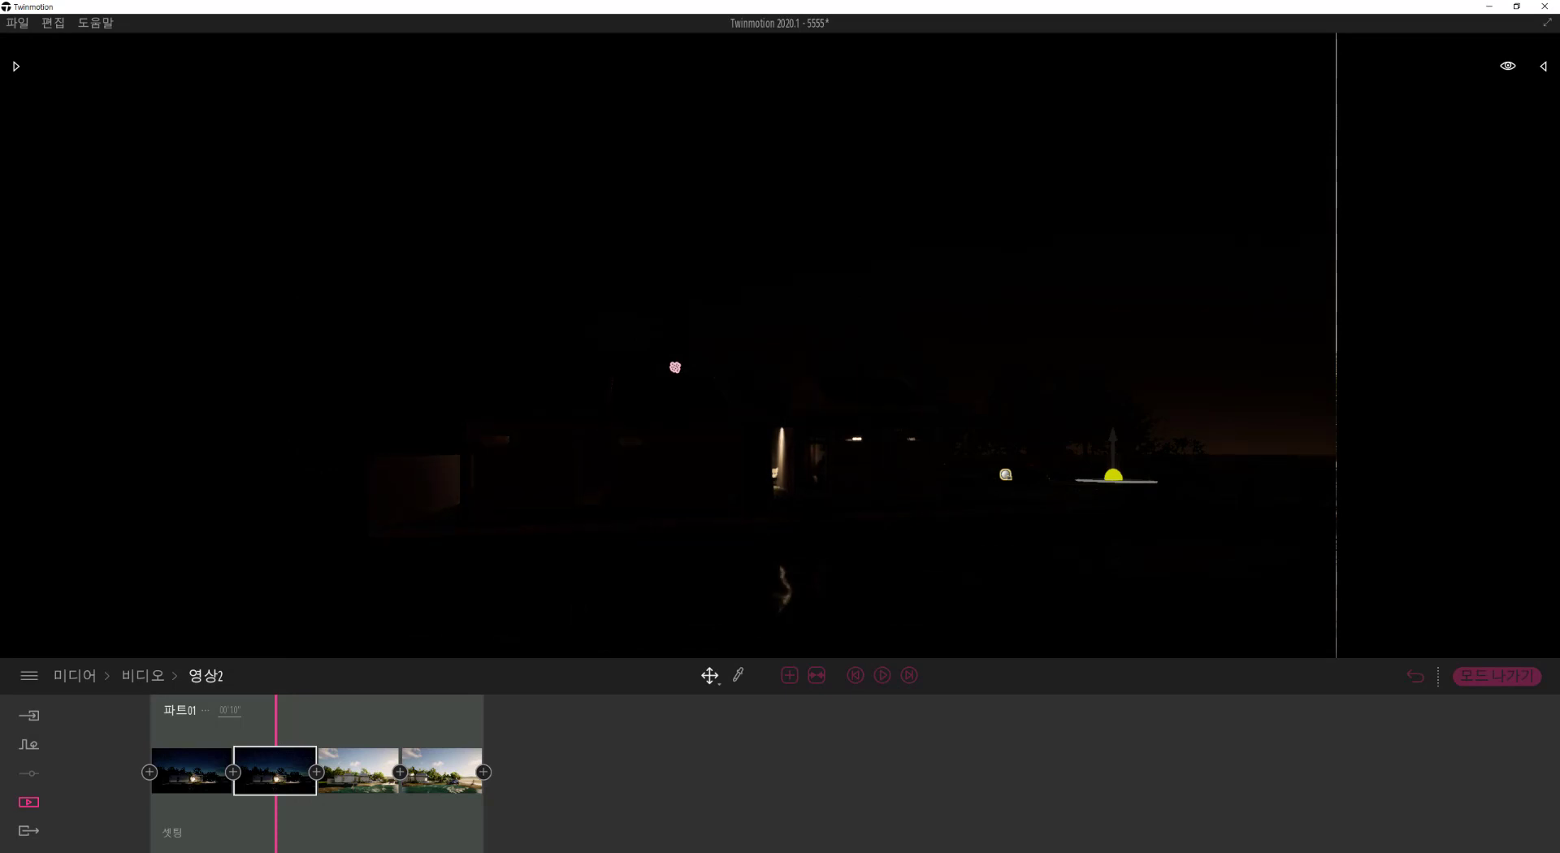
{"action": "key", "text": "Delete"}
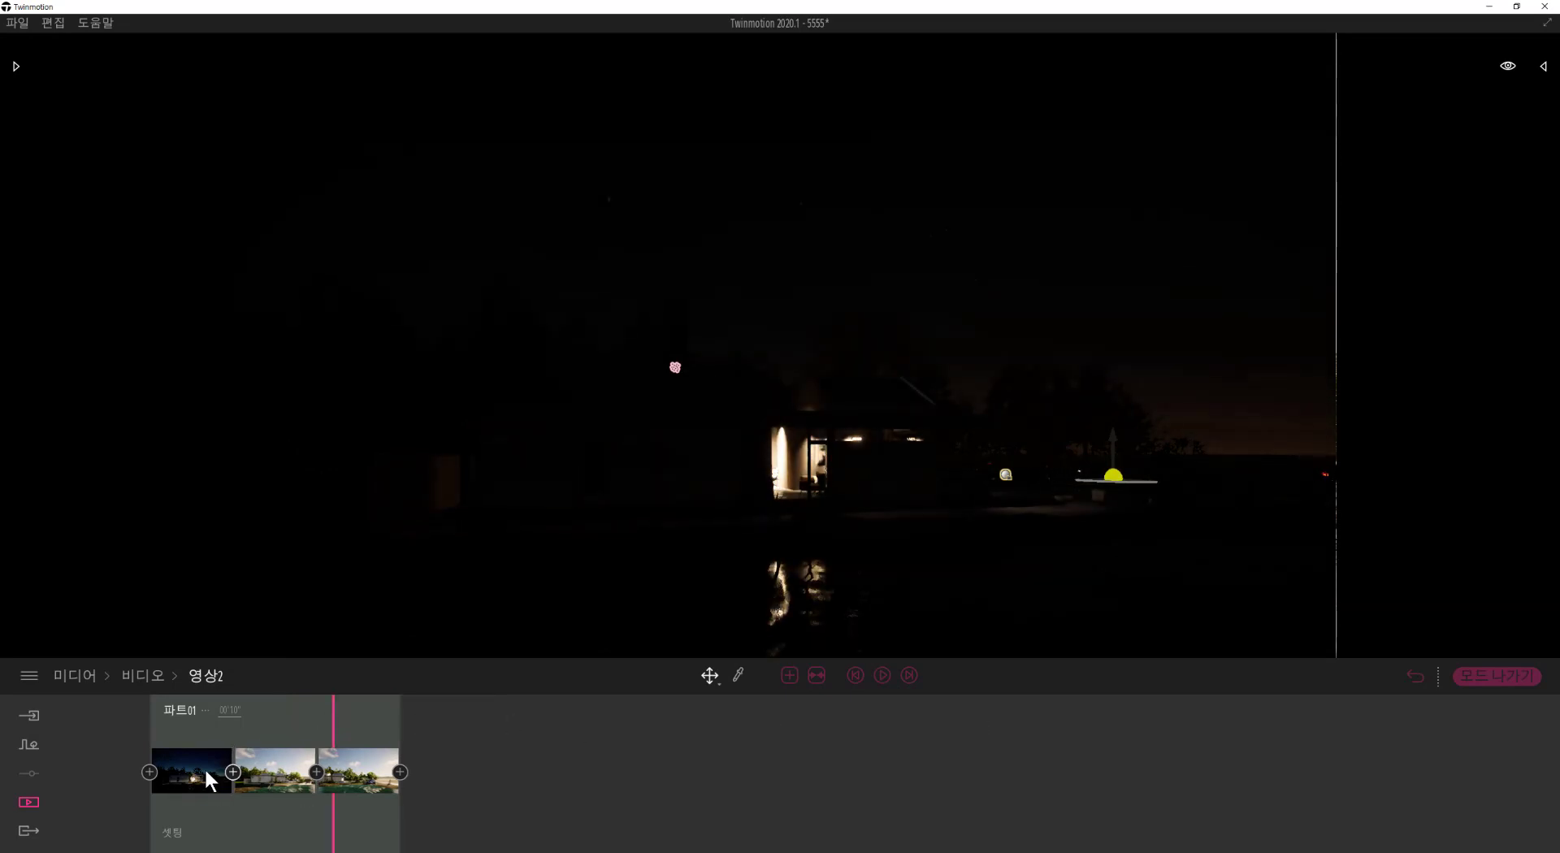
{"action": "left_click", "coordinate": [206, 770]}
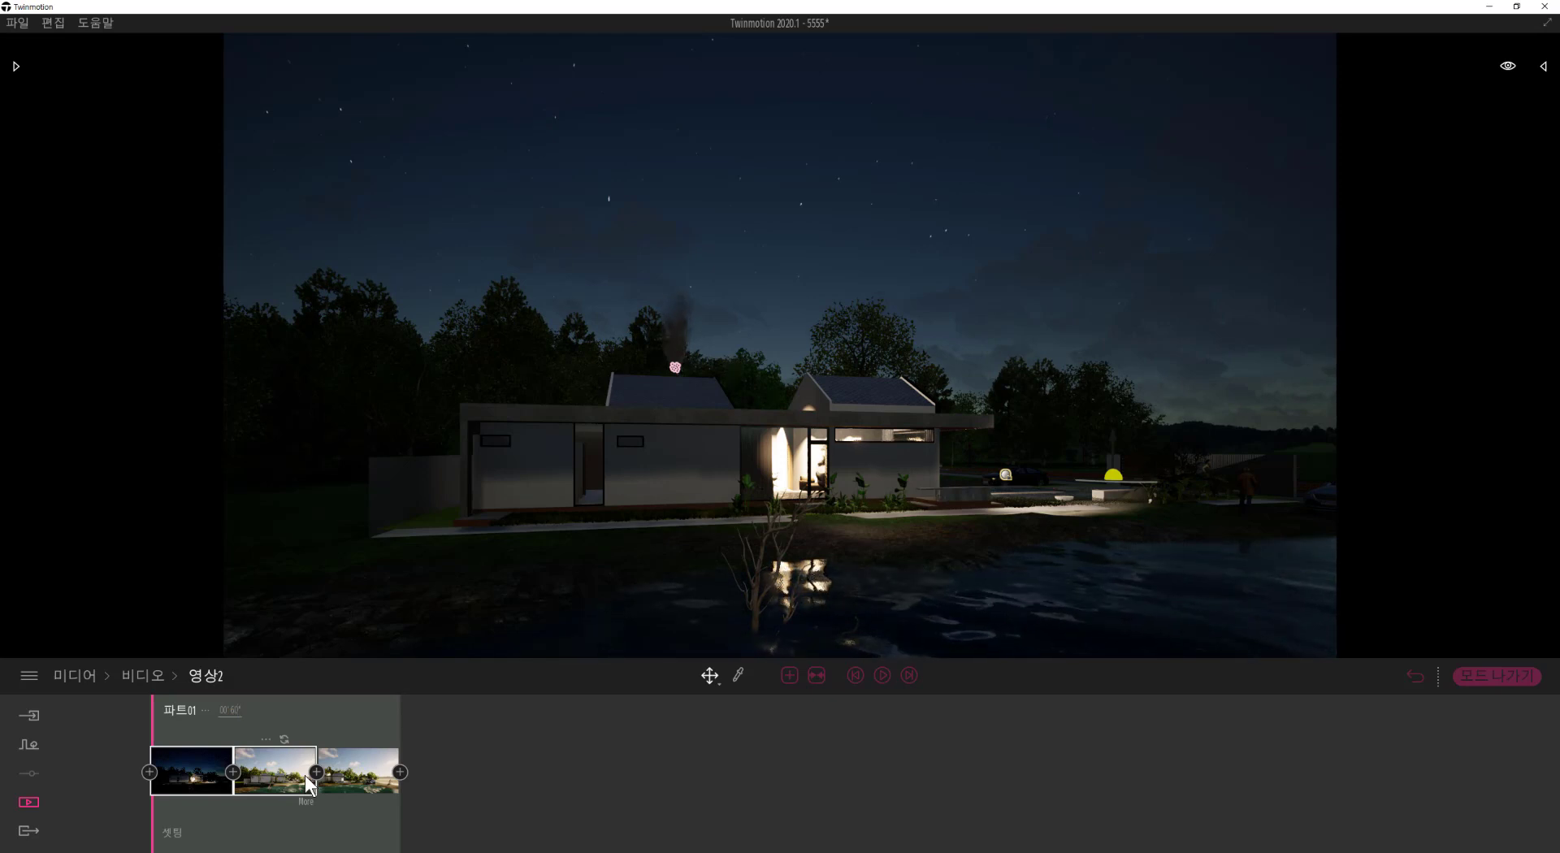
{"action": "left_click", "coordinate": [109, 841]}
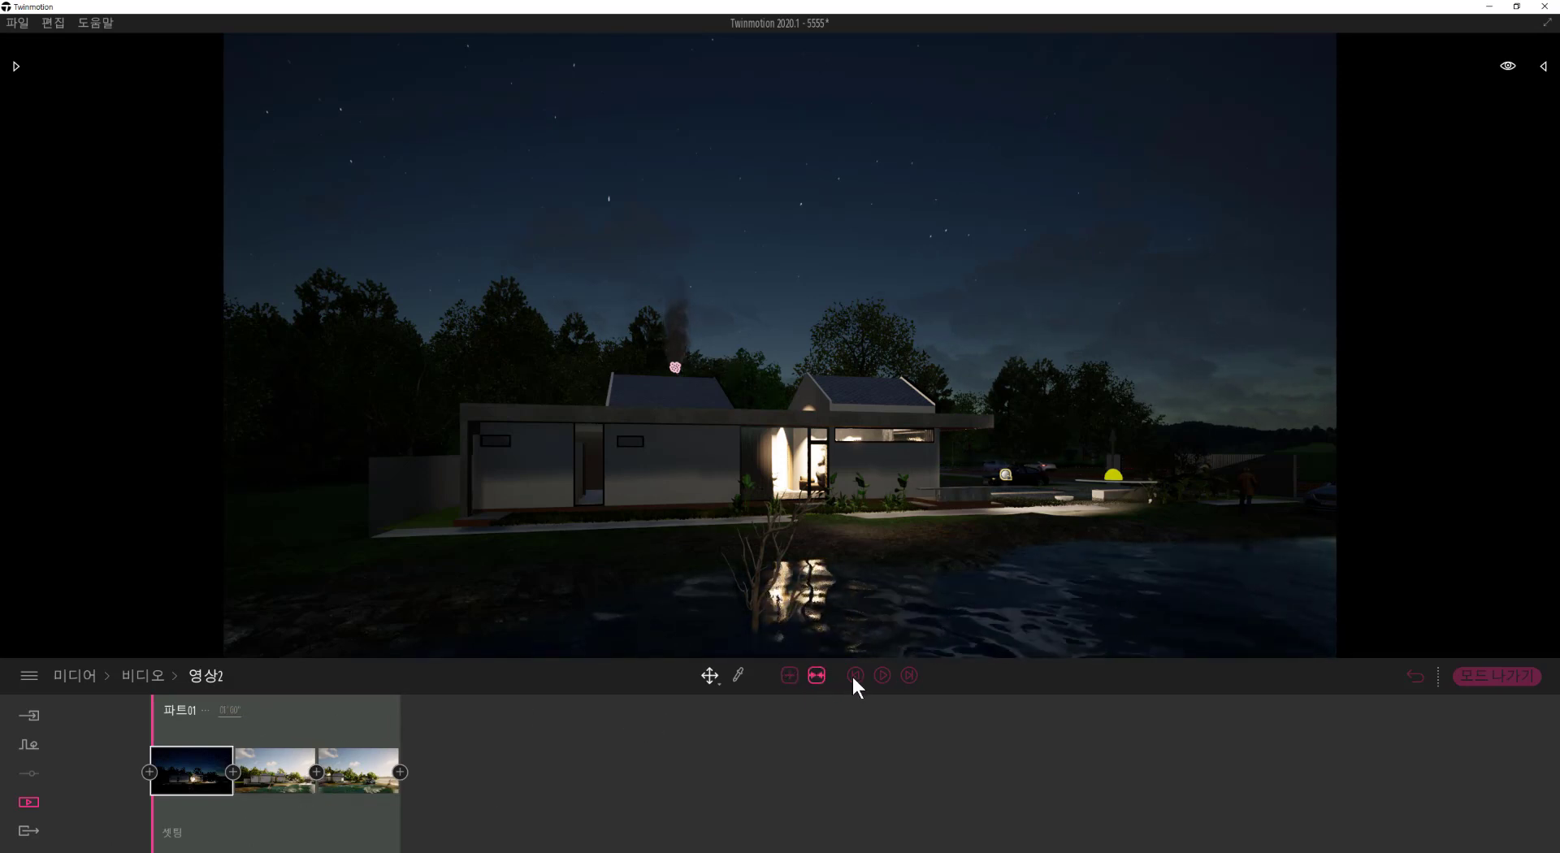
{"action": "left_click", "coordinate": [880, 677]}
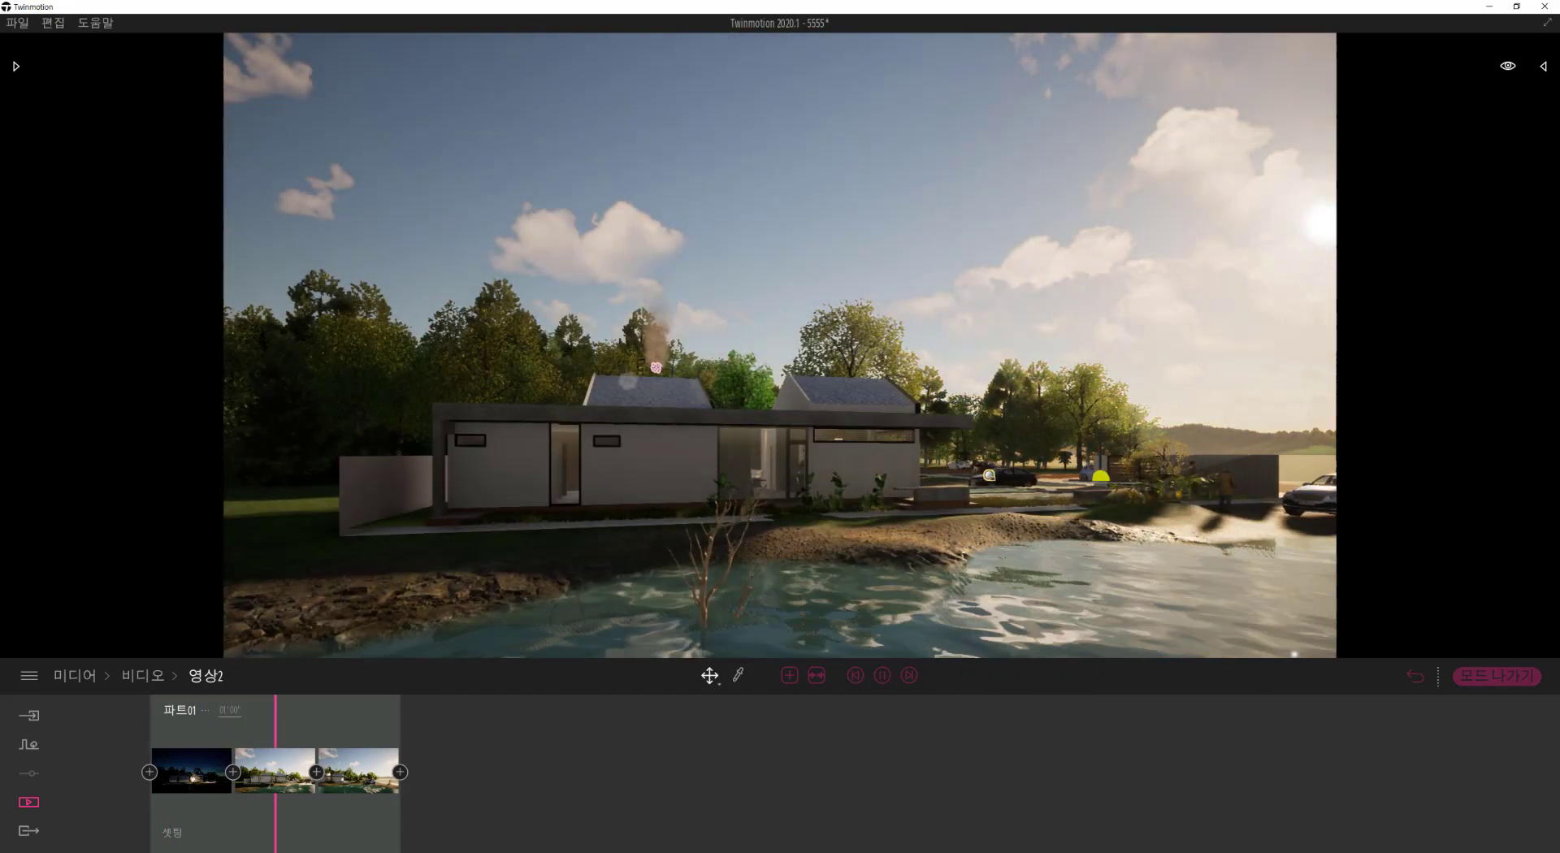
Step: Compare the clip's keyframes and check the settings available for the first night keyframe
{"action": "left_click", "coordinate": [298, 770]}
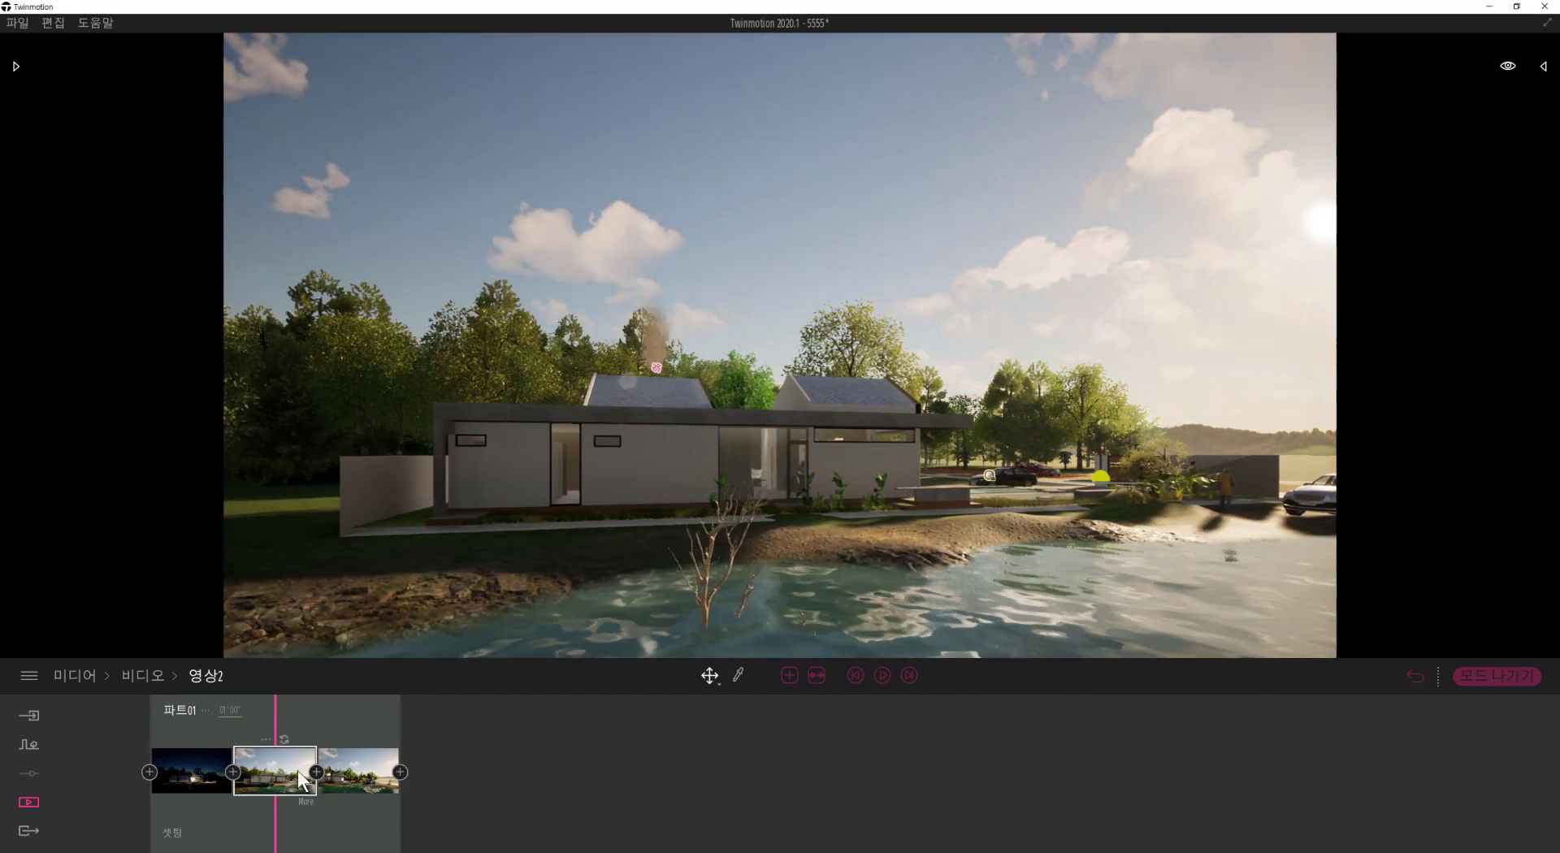
{"action": "left_click", "coordinate": [359, 771]}
{"action": "left_click", "coordinate": [173, 763]}
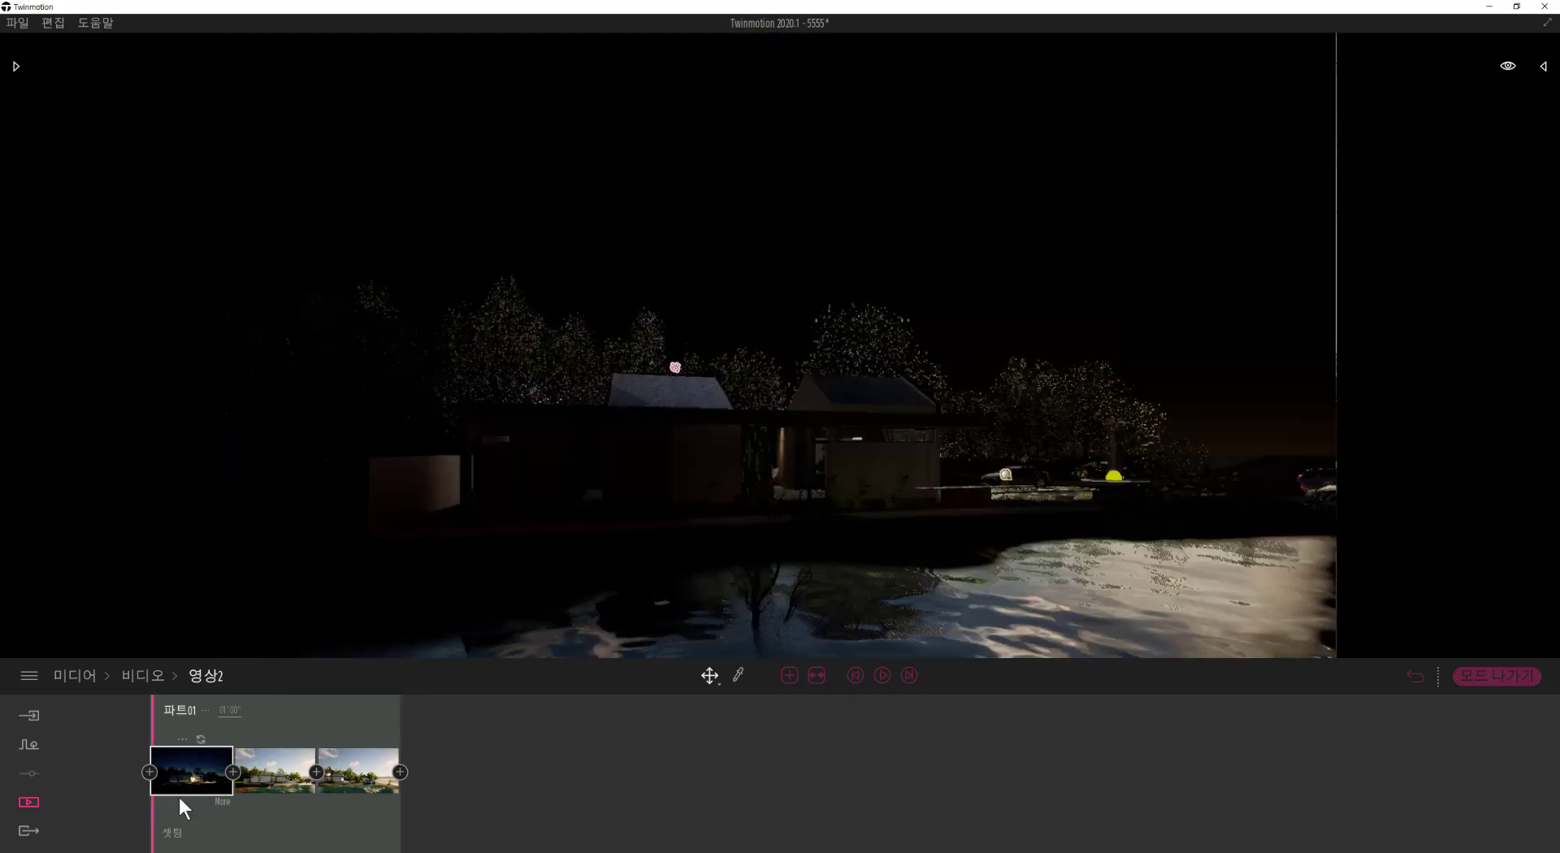
{"action": "left_click", "coordinate": [174, 834]}
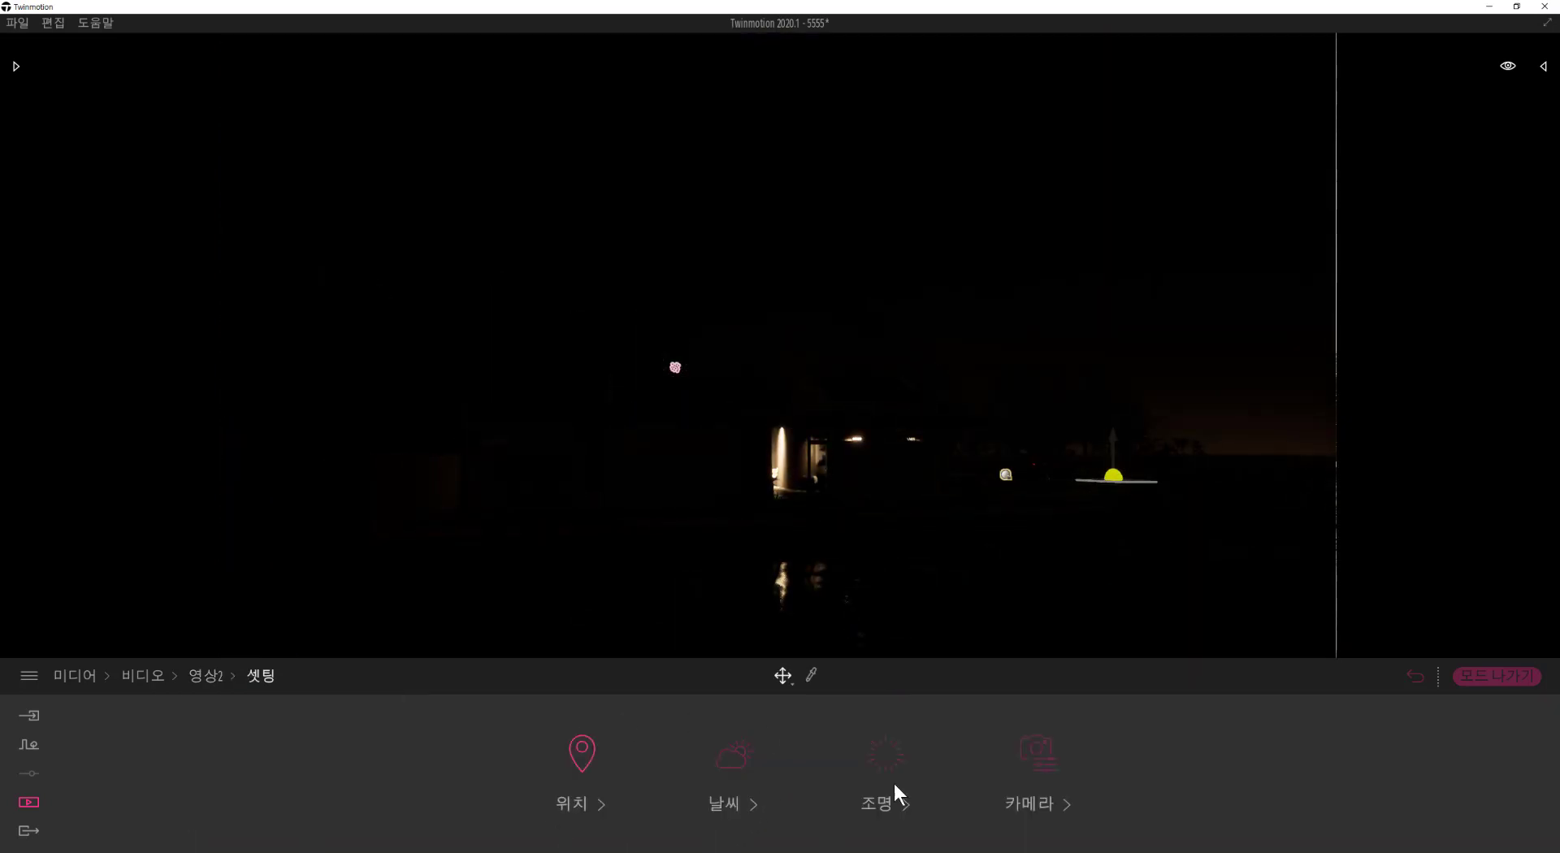
{"action": "left_click", "coordinate": [203, 676]}
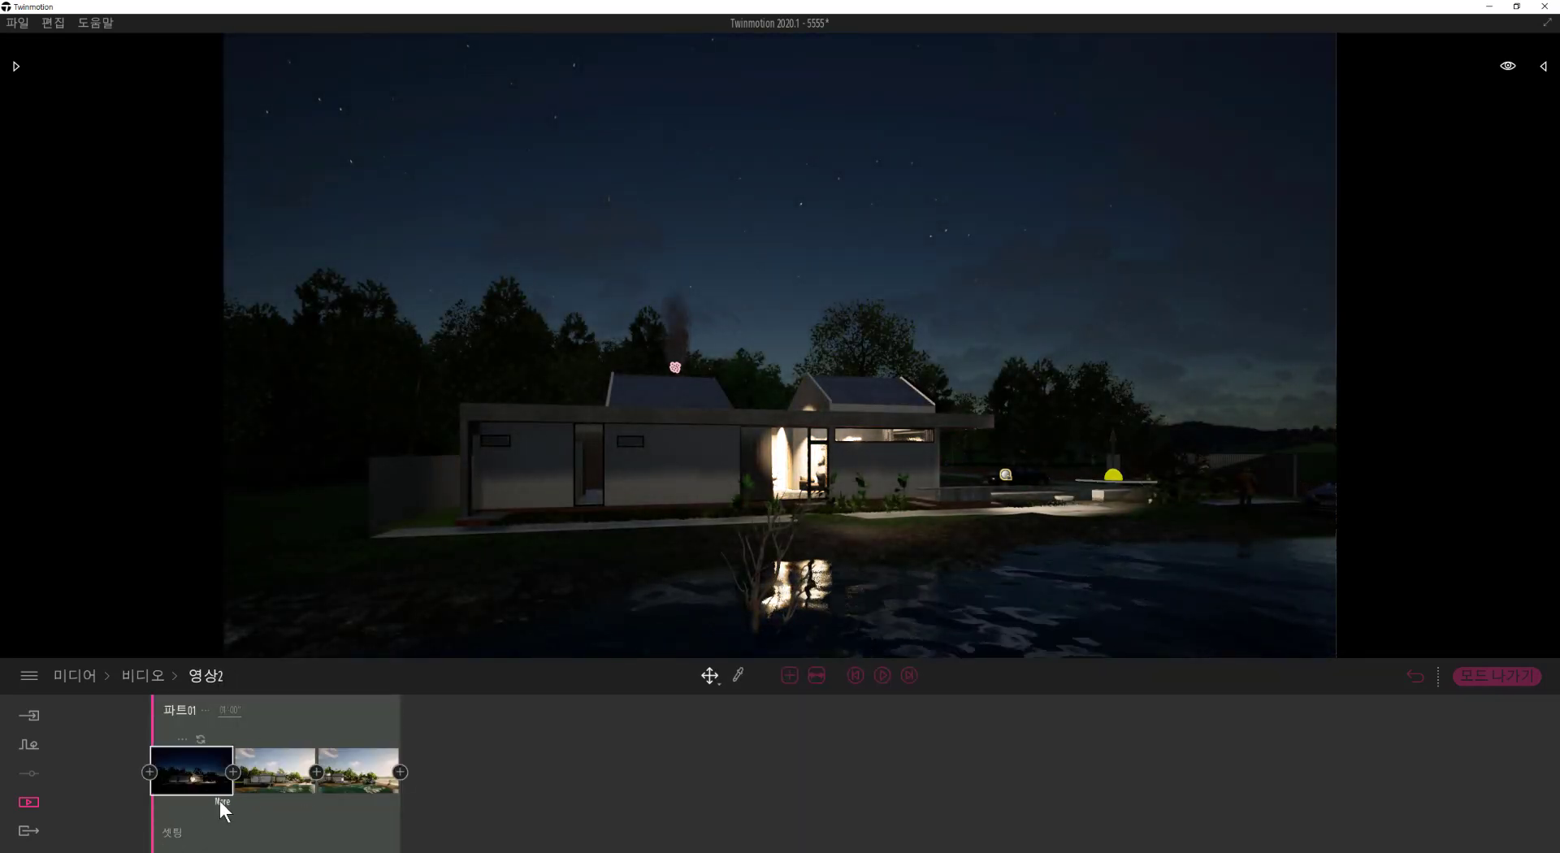
{"action": "left_click", "coordinate": [257, 821]}
{"action": "left_click", "coordinate": [199, 675]}
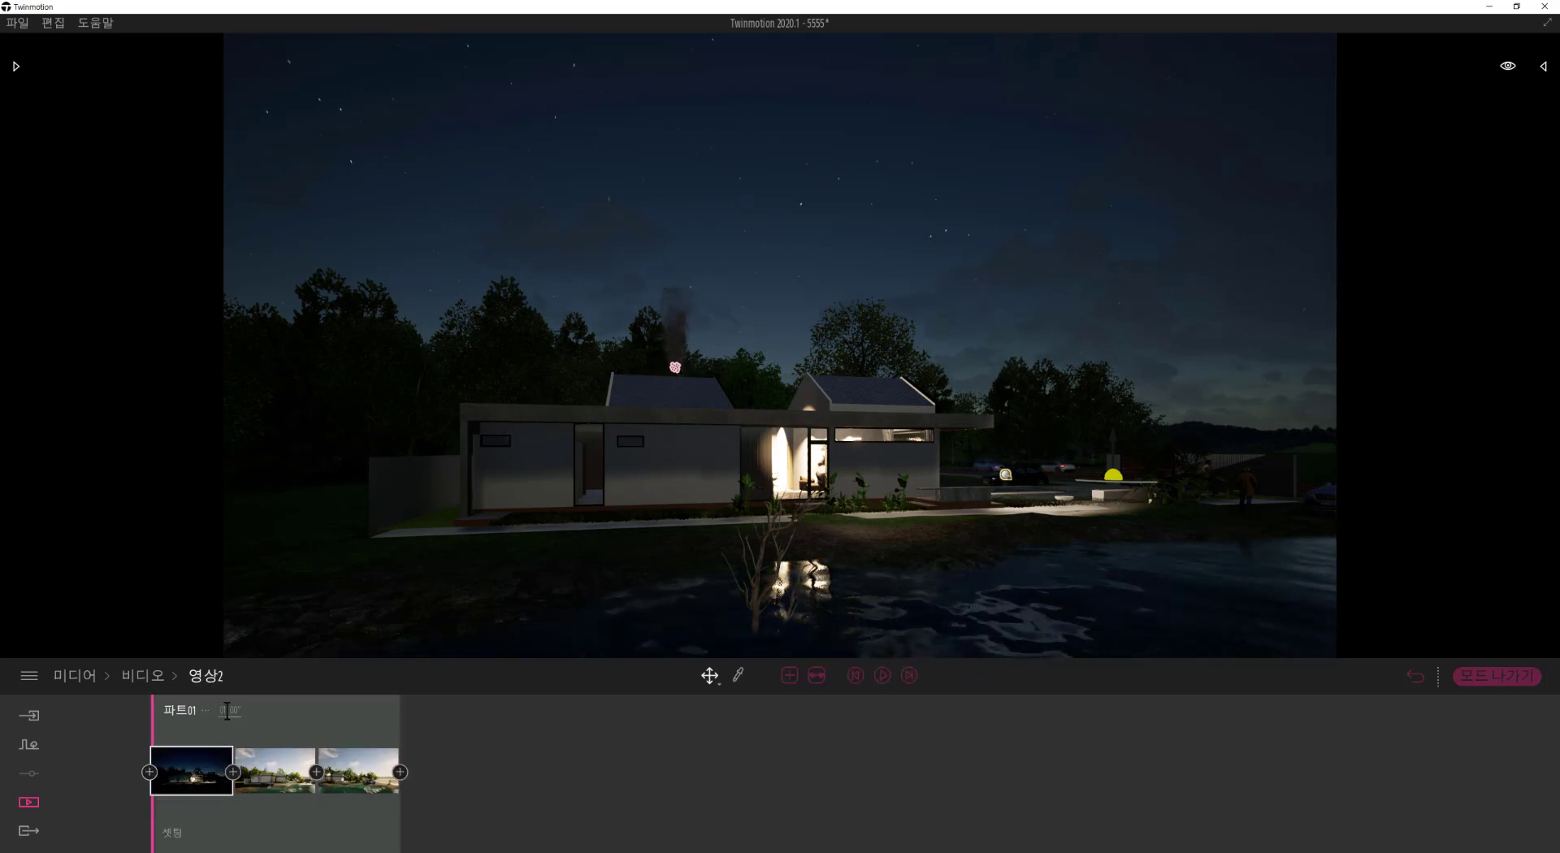
Step: Try a part length value of 2 and play the clip up to the second keyframe
{"action": "left_click_drag", "start_coordinate": [221, 710], "coordinate": [225, 711]}
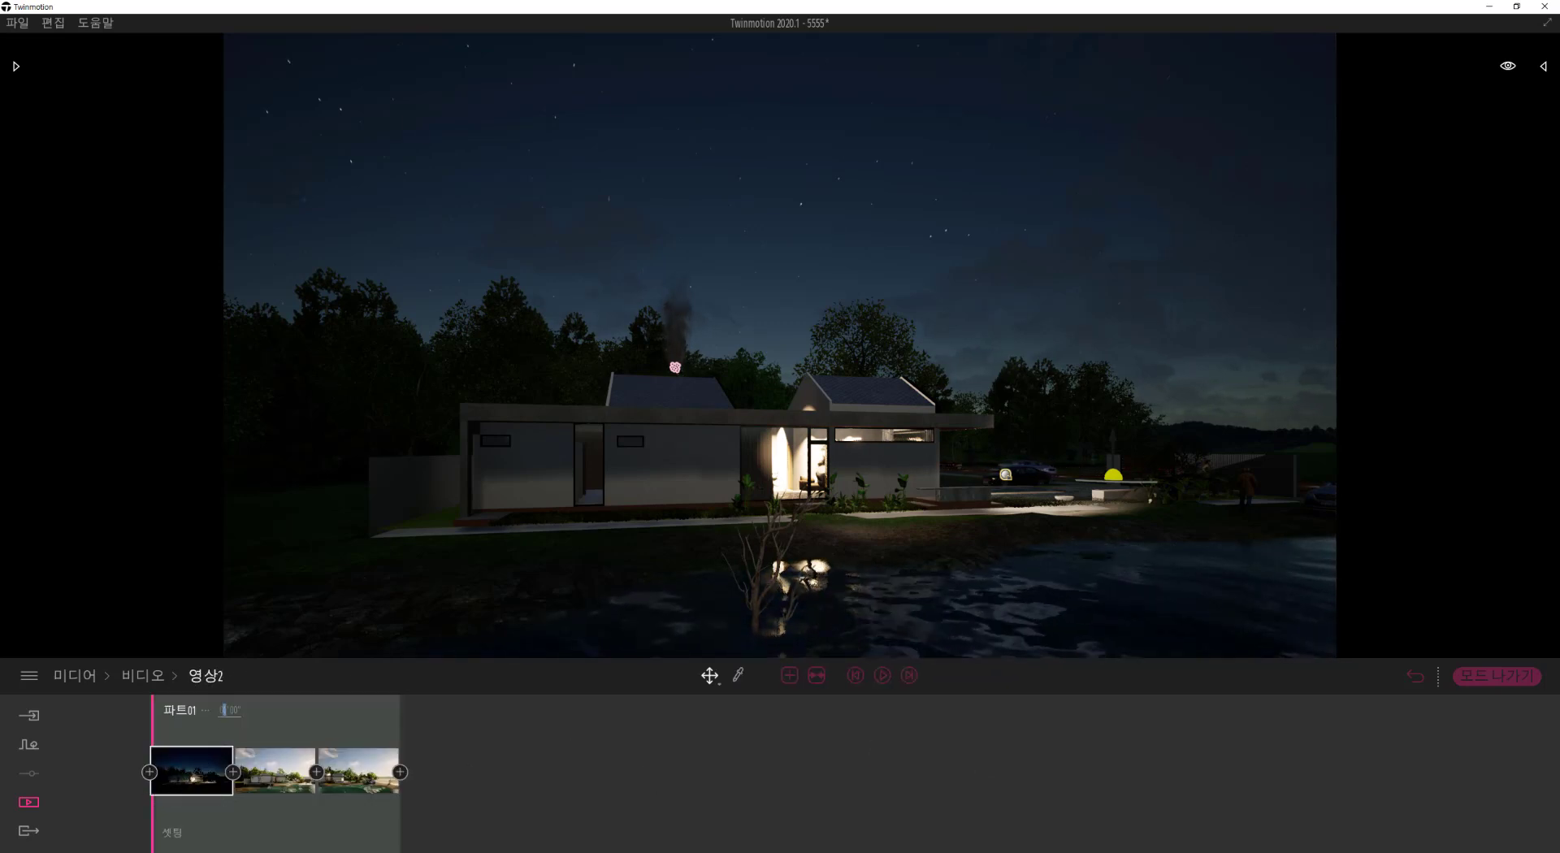
{"action": "type", "text": "2"}
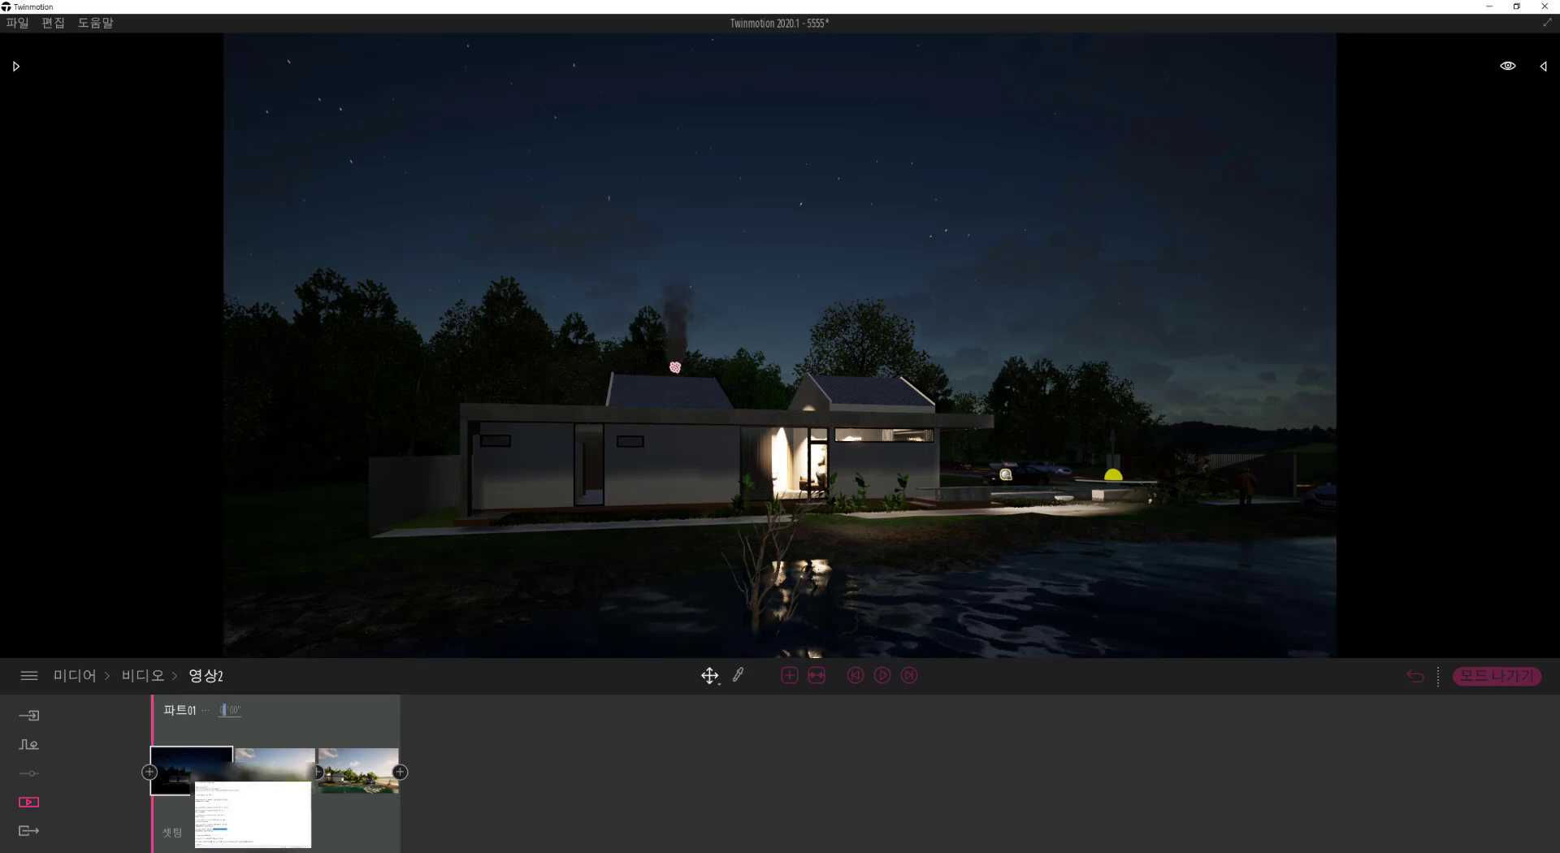
{"action": "left_click", "coordinate": [881, 676]}
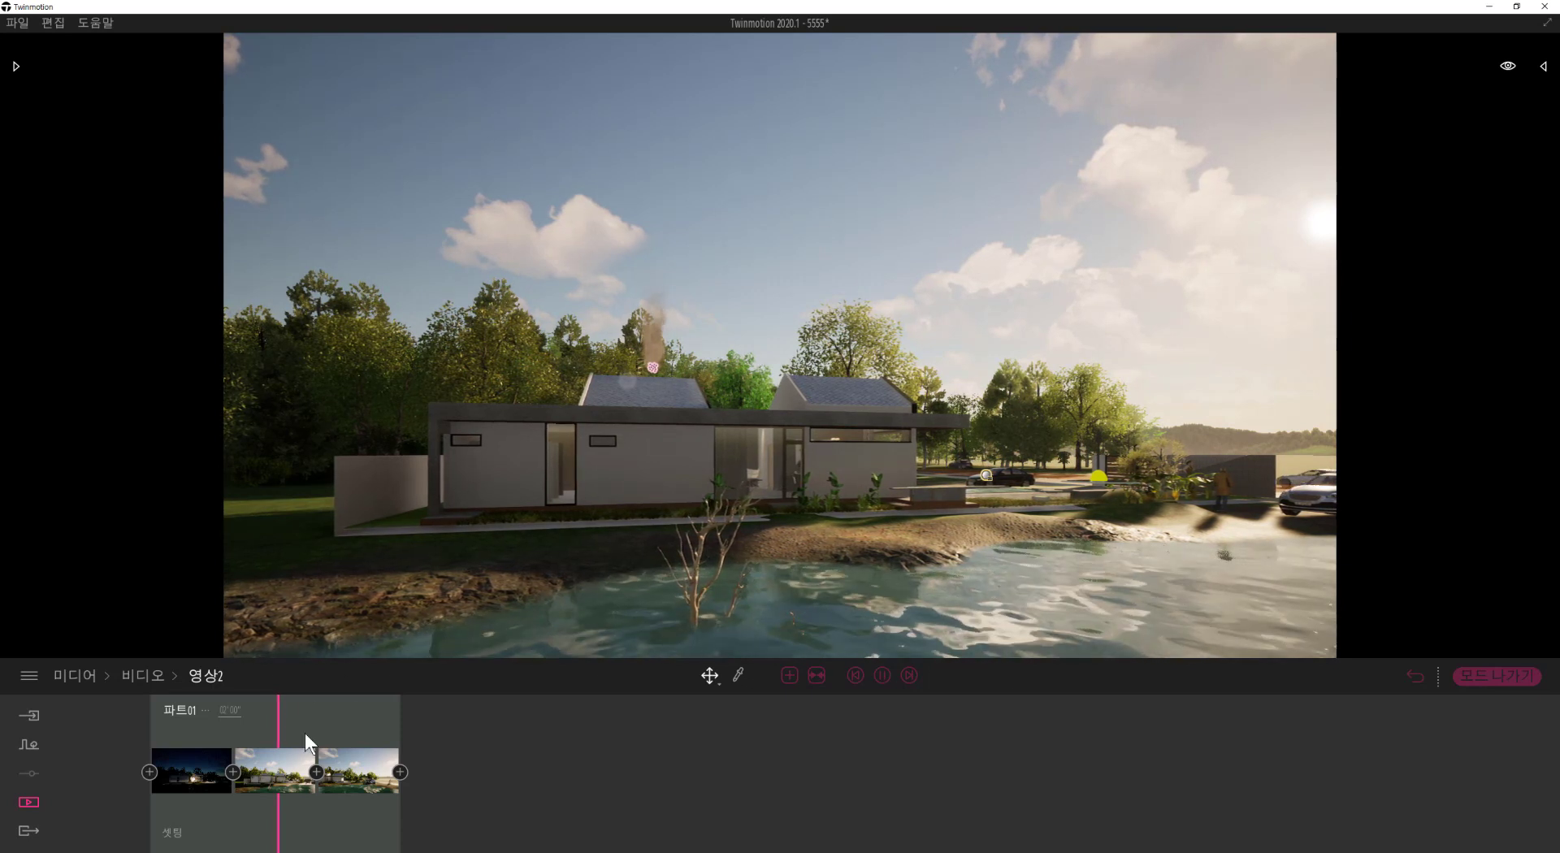
{"action": "left_click", "coordinate": [272, 772]}
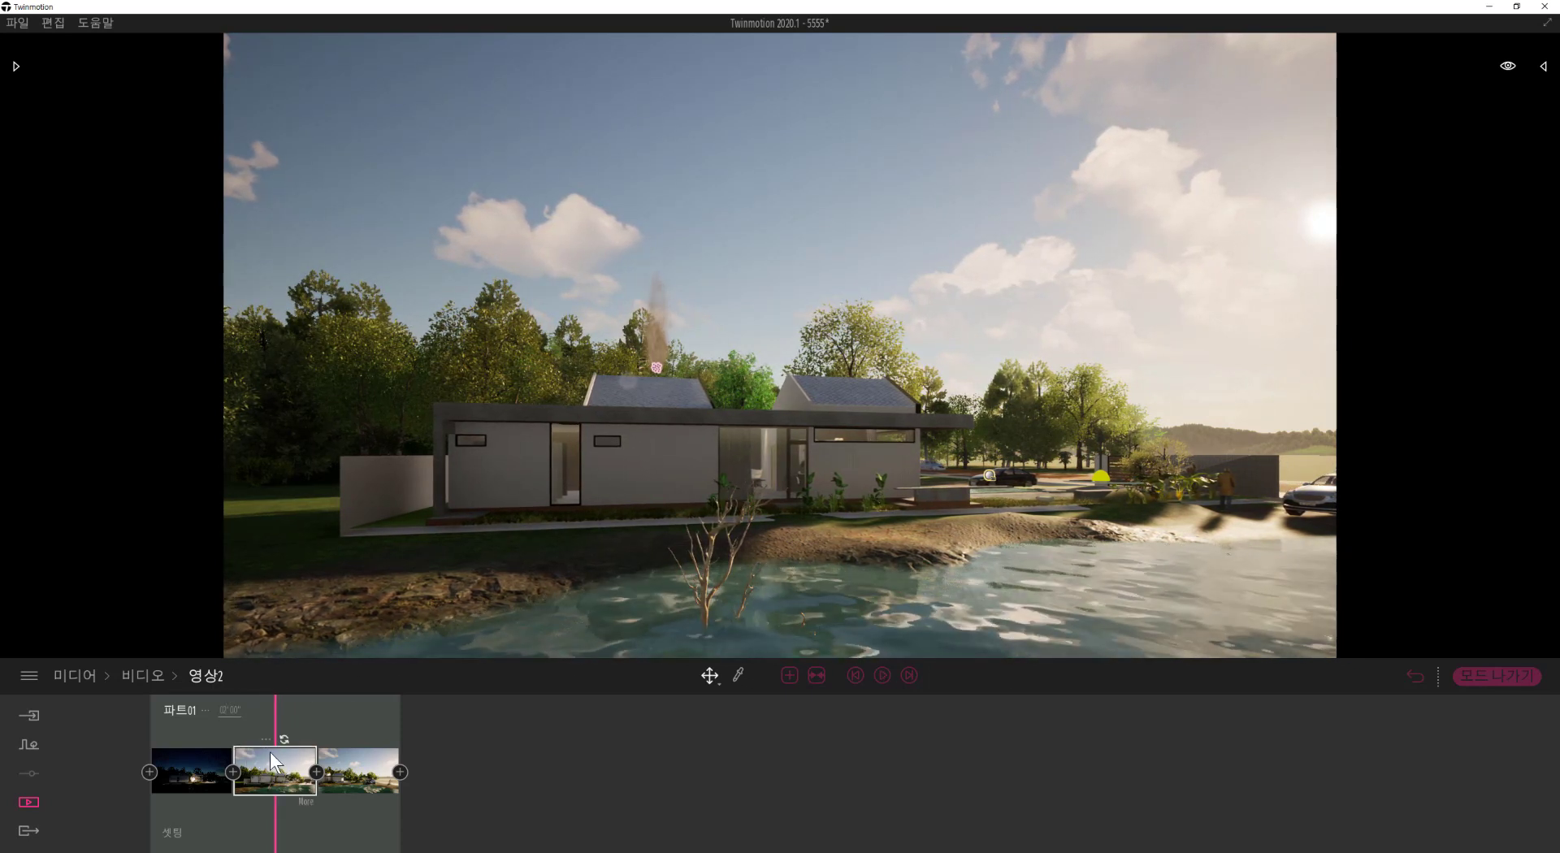
Step: Set the length of part 01 to 60 seconds
{"action": "left_click", "coordinate": [236, 712]}
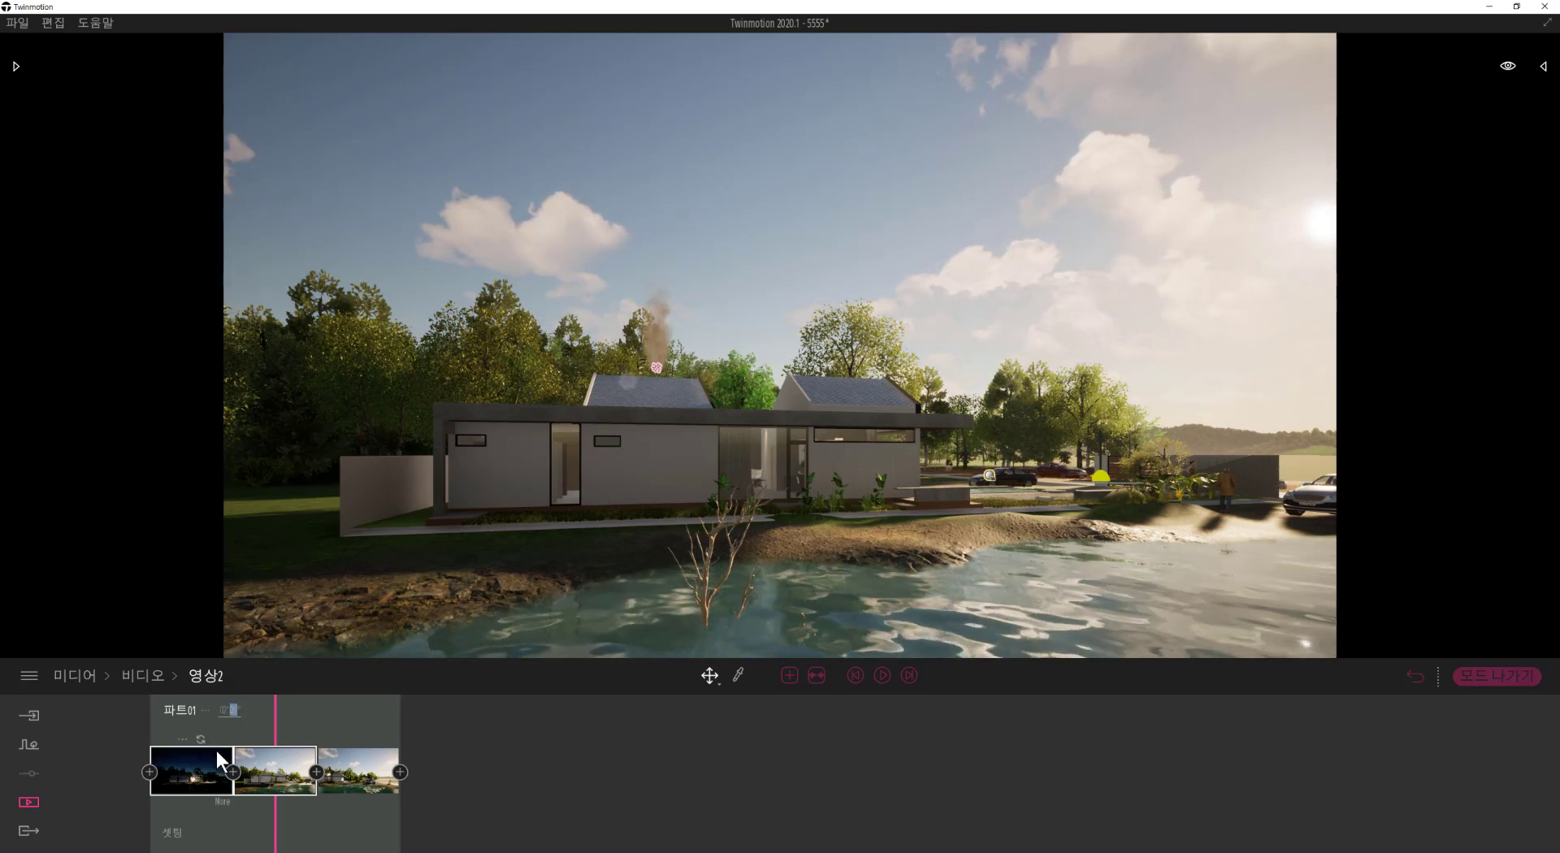
{"action": "type", "text": "60"}
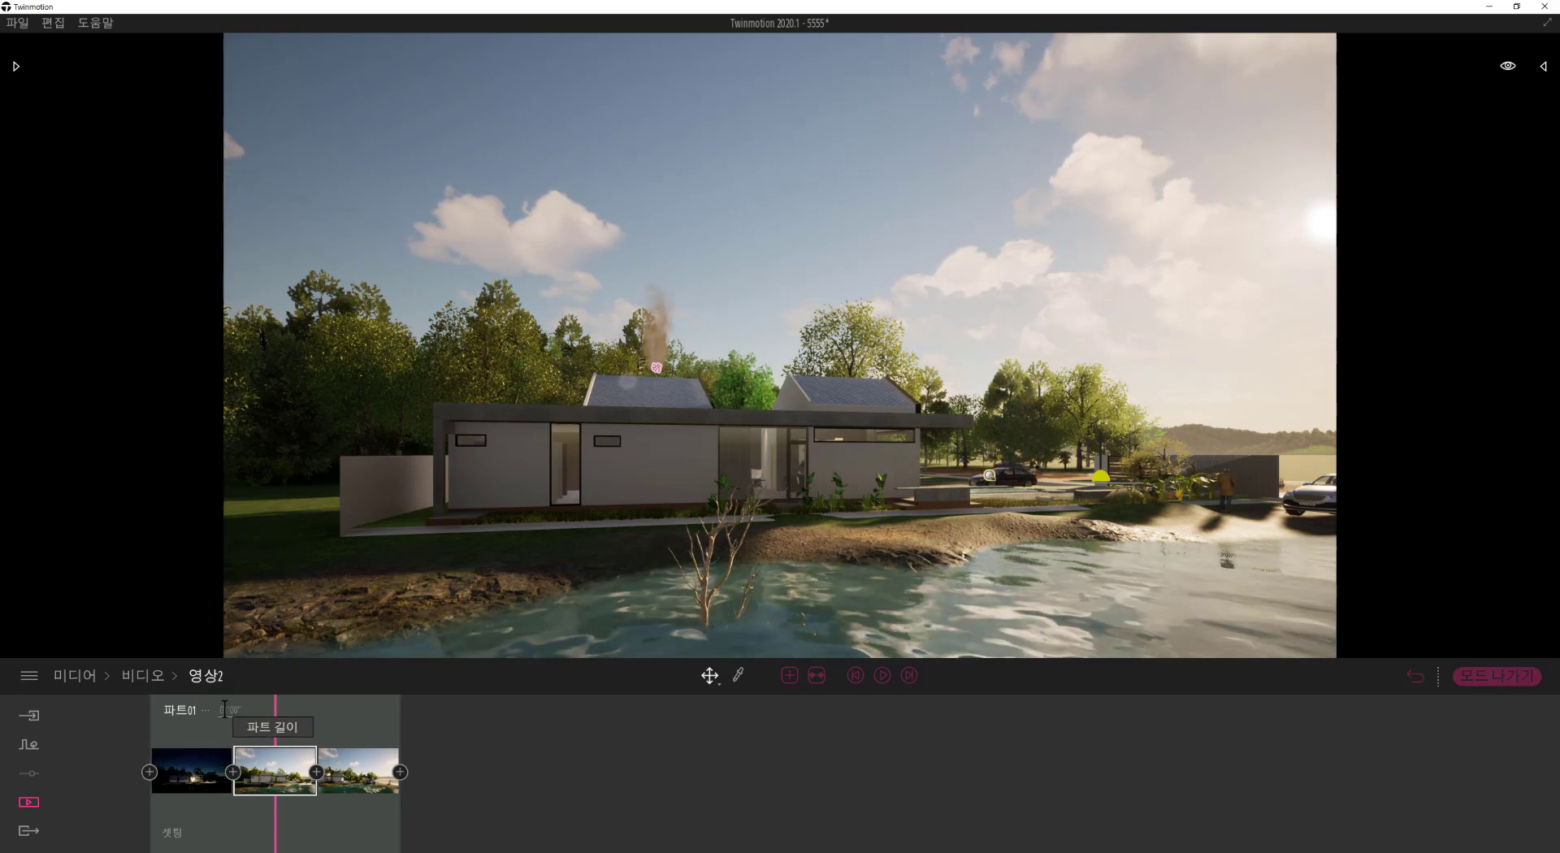
{"action": "left_click", "coordinate": [232, 710]}
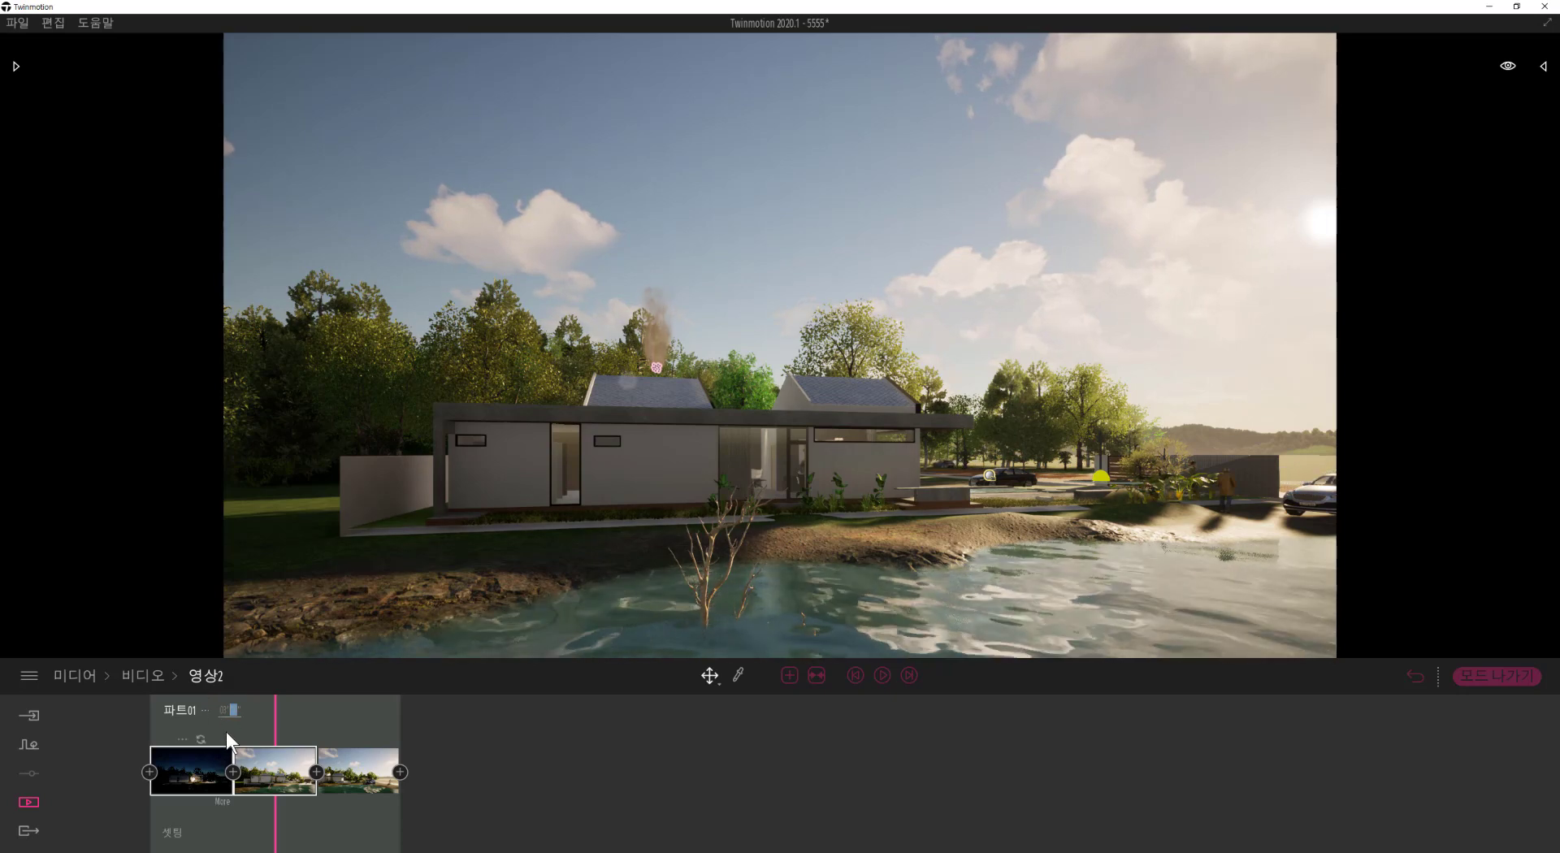
{"action": "left_click", "coordinate": [199, 705]}
{"action": "left_click_drag", "start_coordinate": [202, 707], "coordinate": [235, 707]}
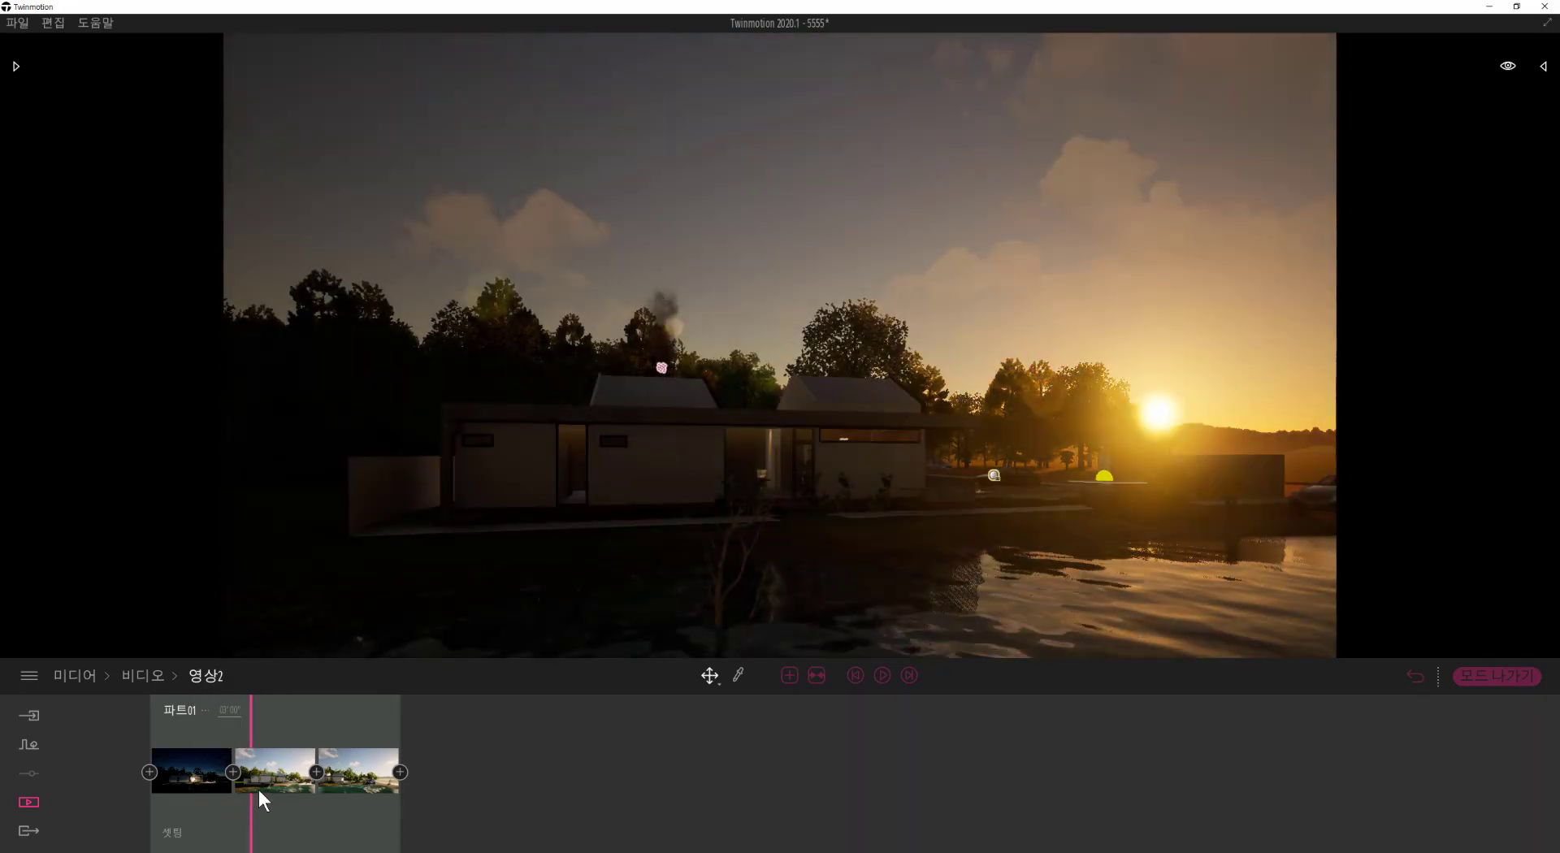
{"action": "left_click", "coordinate": [258, 790]}
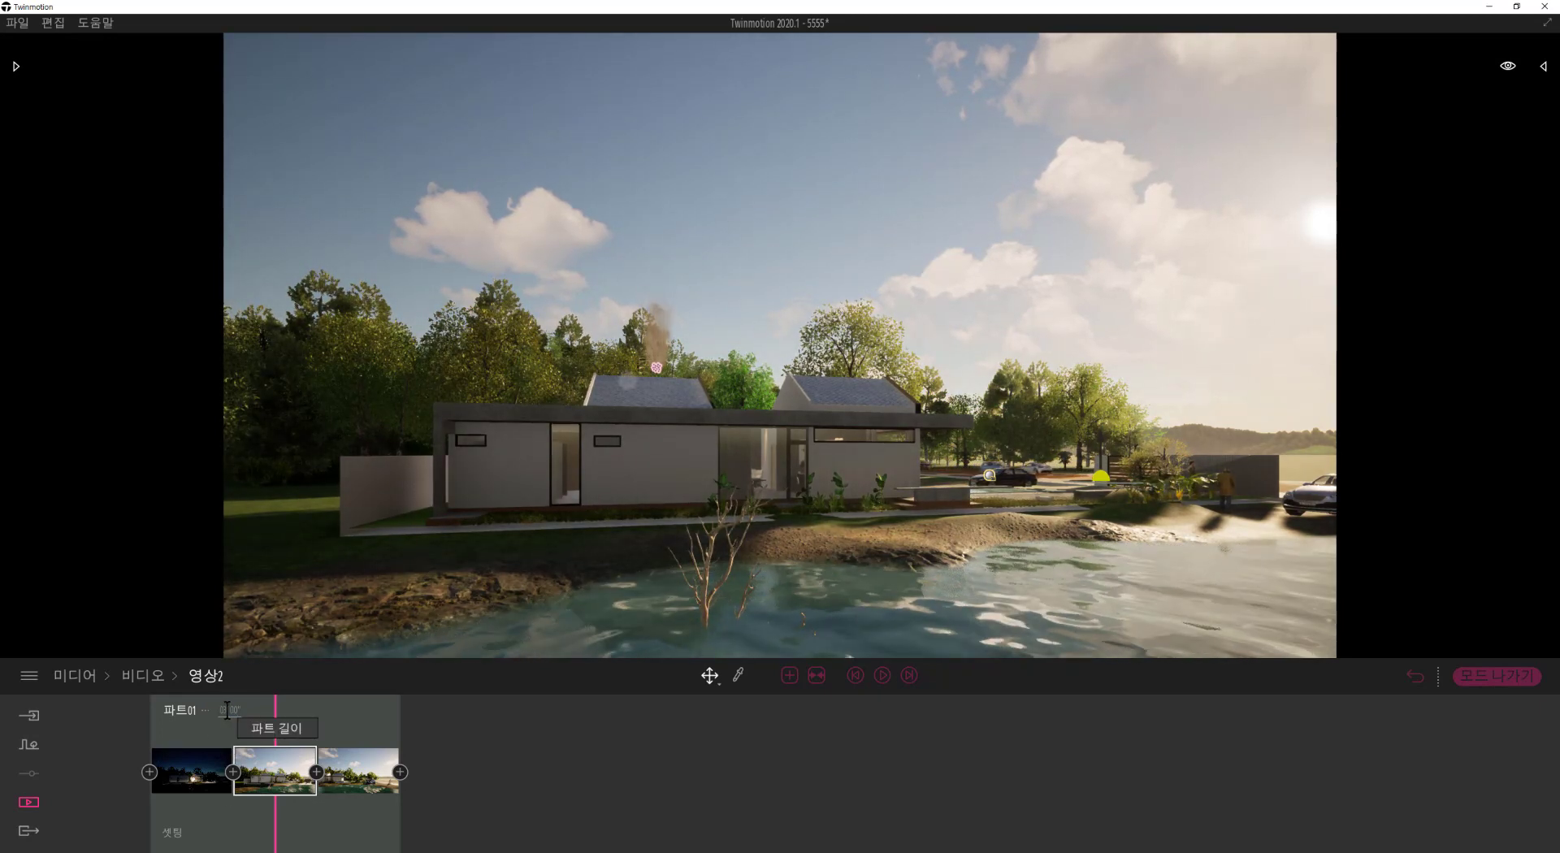
{"action": "left_click", "coordinate": [226, 709]}
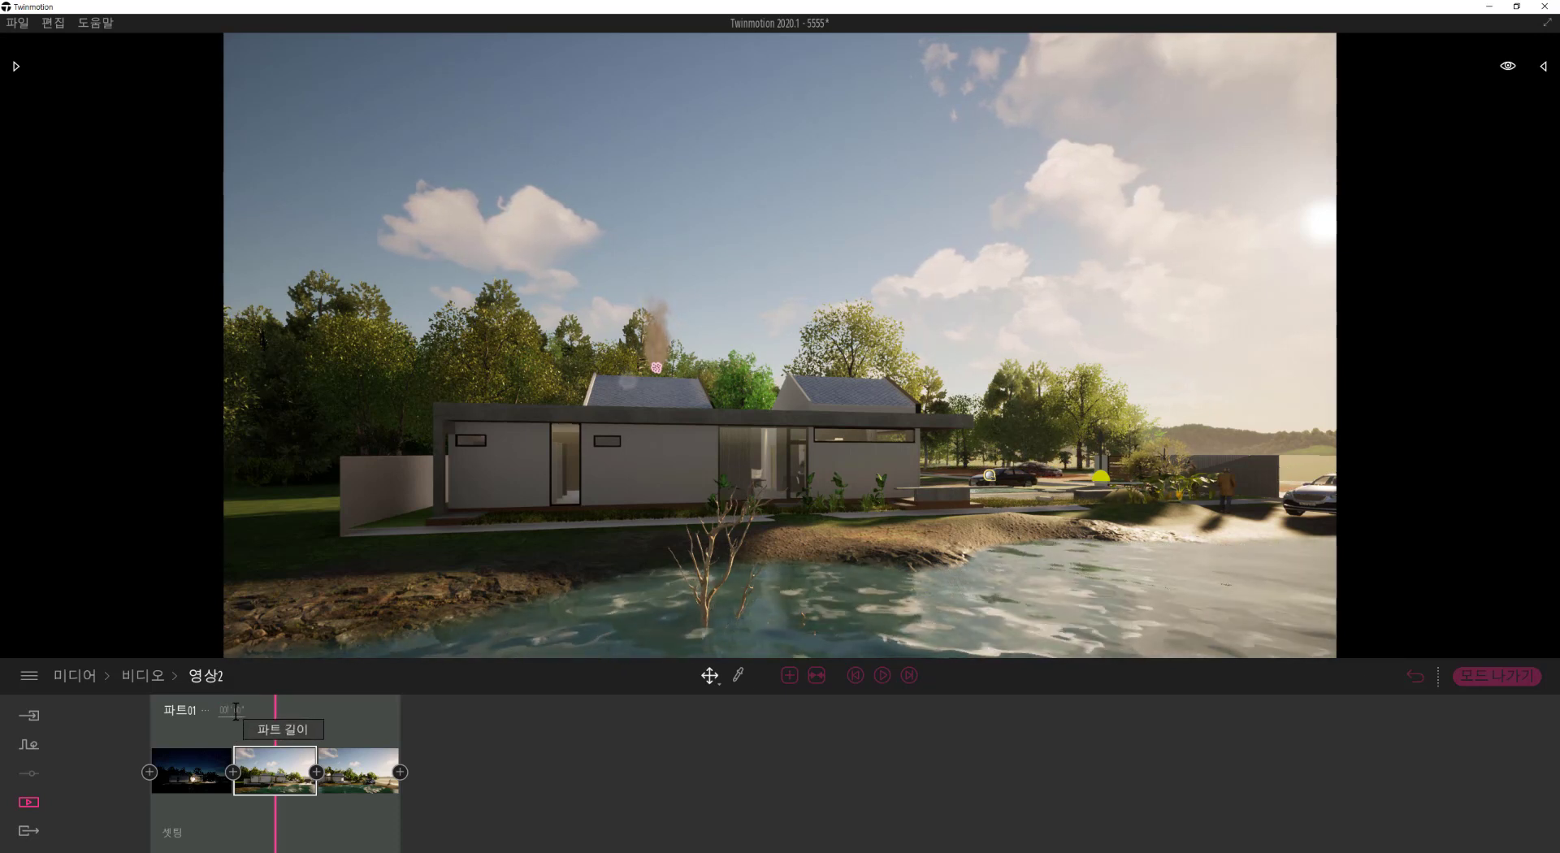
{"action": "key", "text": "Return"}
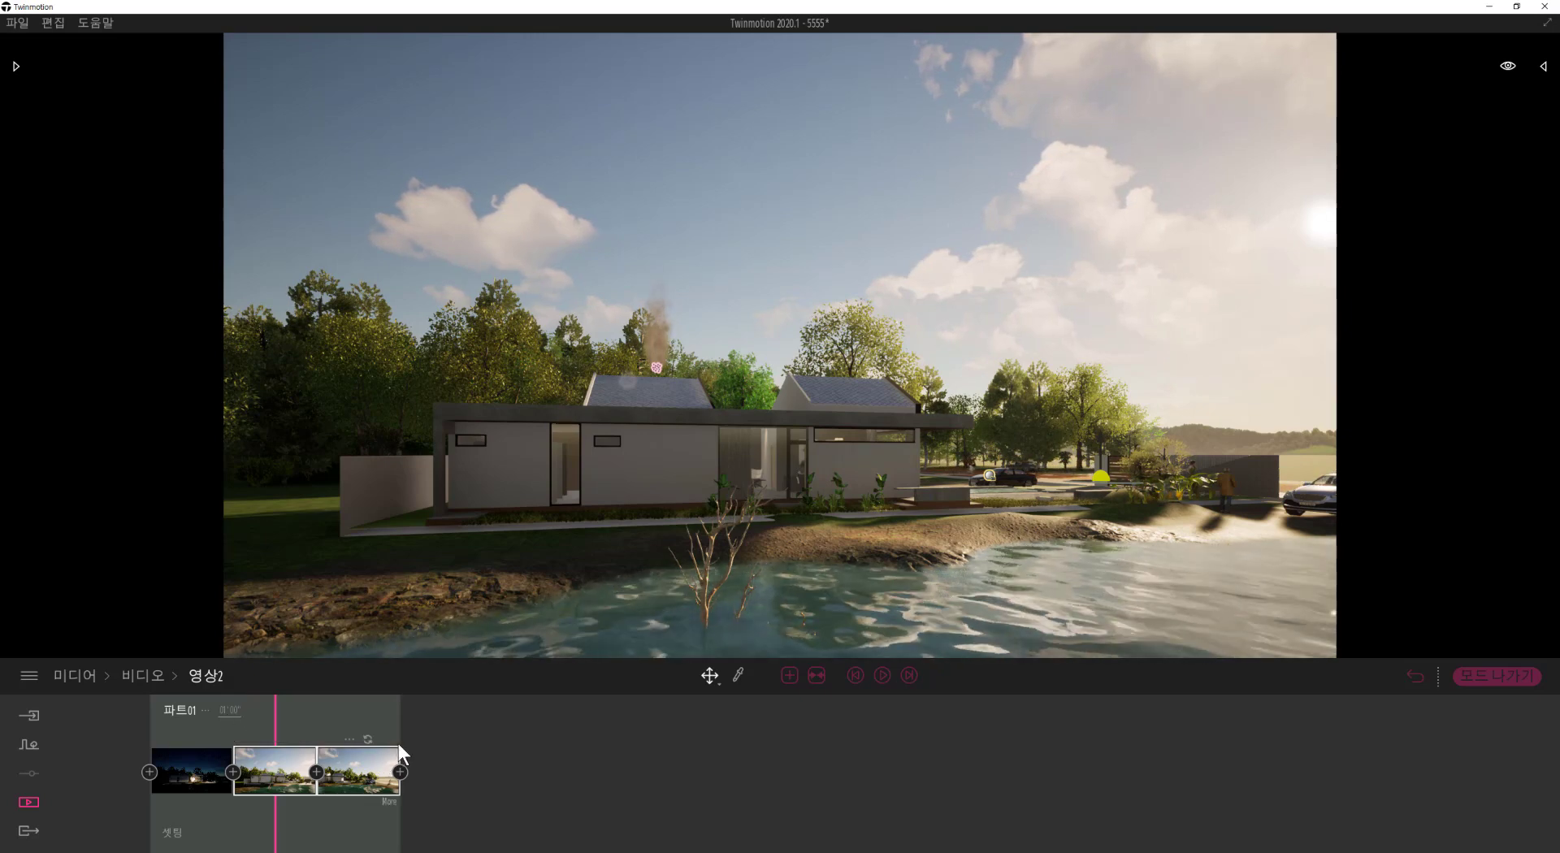
Step: Play the clip, return to the first night keyframe and replay it to check the pacing
{"action": "left_click", "coordinate": [881, 675]}
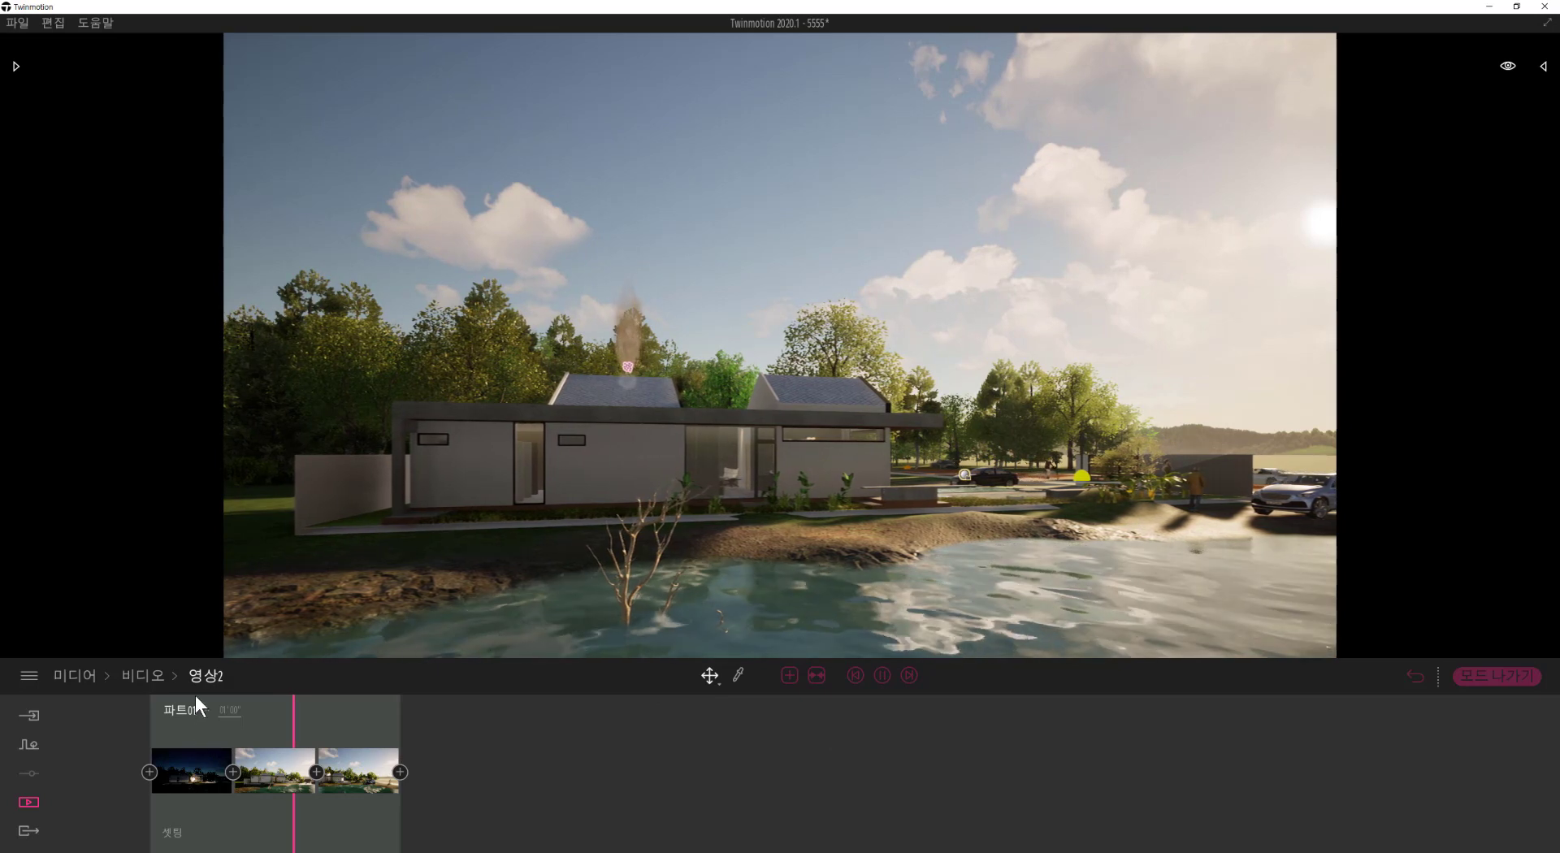
{"action": "left_click", "coordinate": [193, 762]}
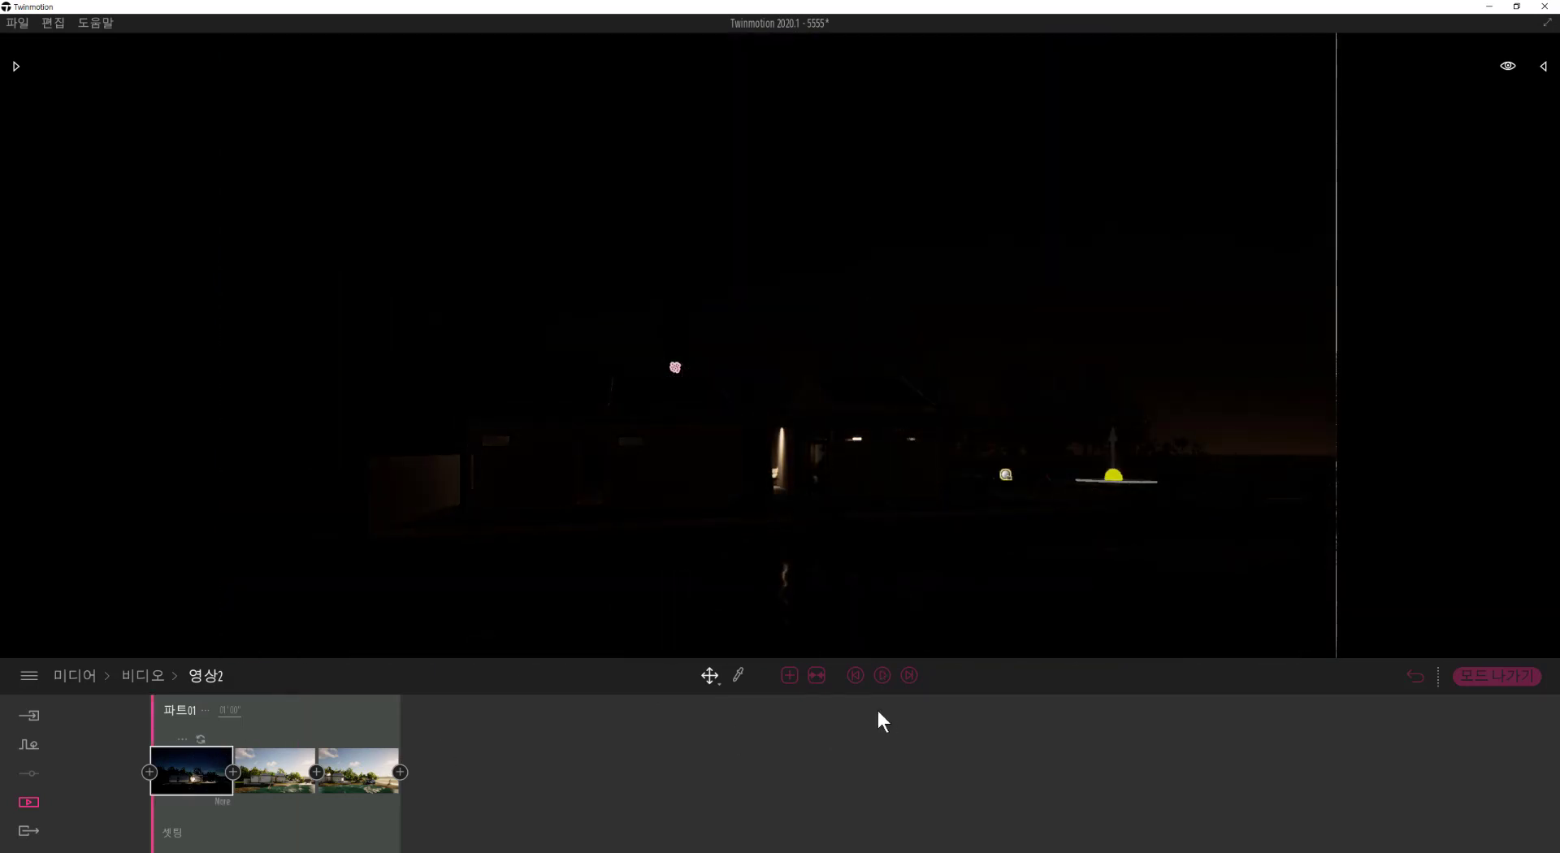
{"action": "left_click", "coordinate": [884, 676]}
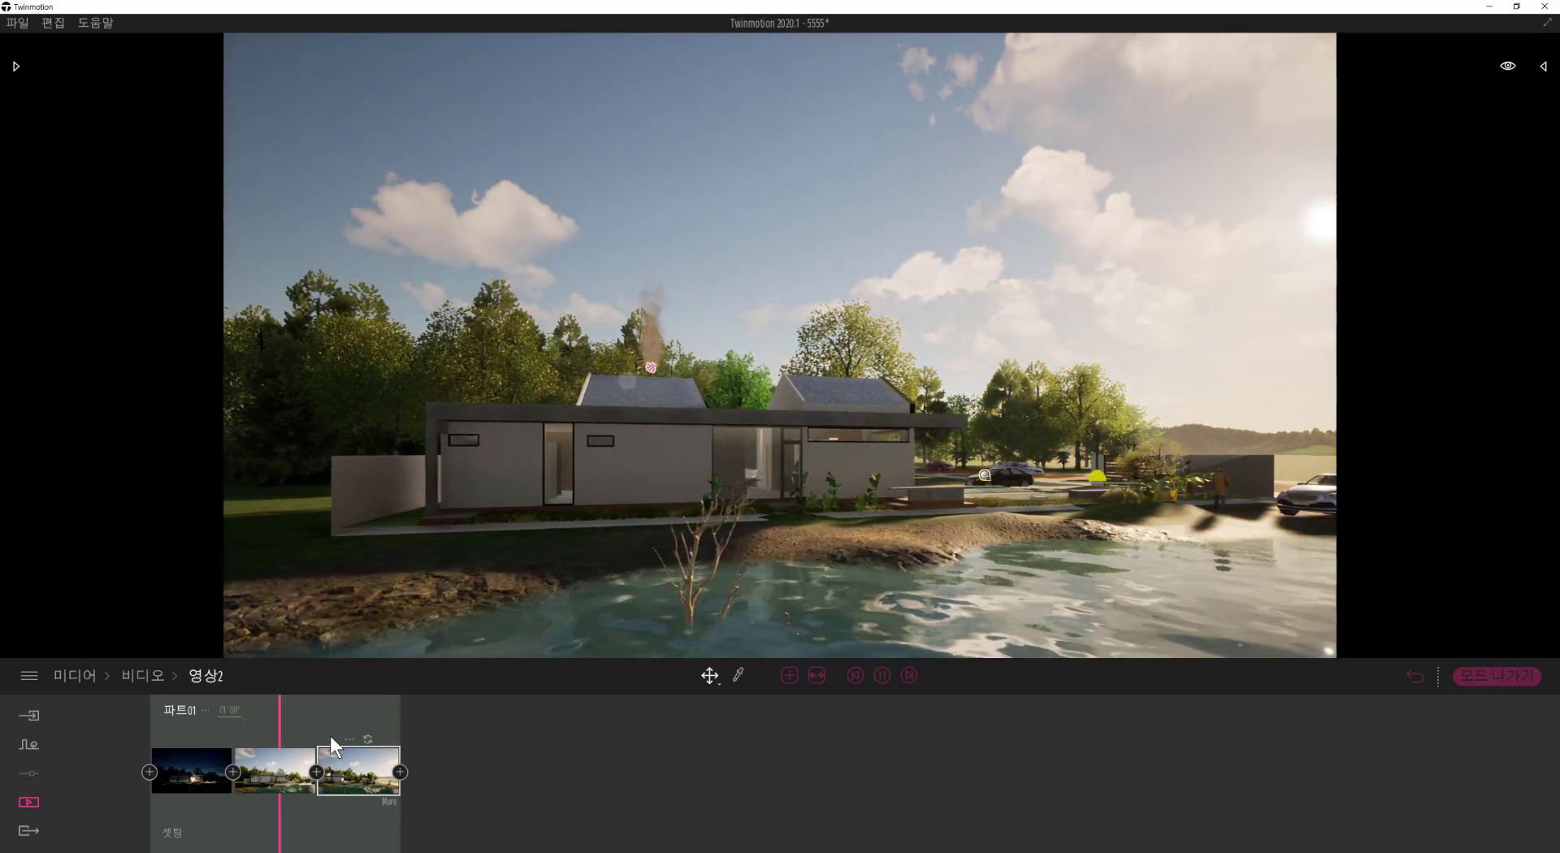
Step: View the last keyframe, check the second keyframe's camera options and the part's general settings, and return to the timeline
{"action": "left_click", "coordinate": [356, 766]}
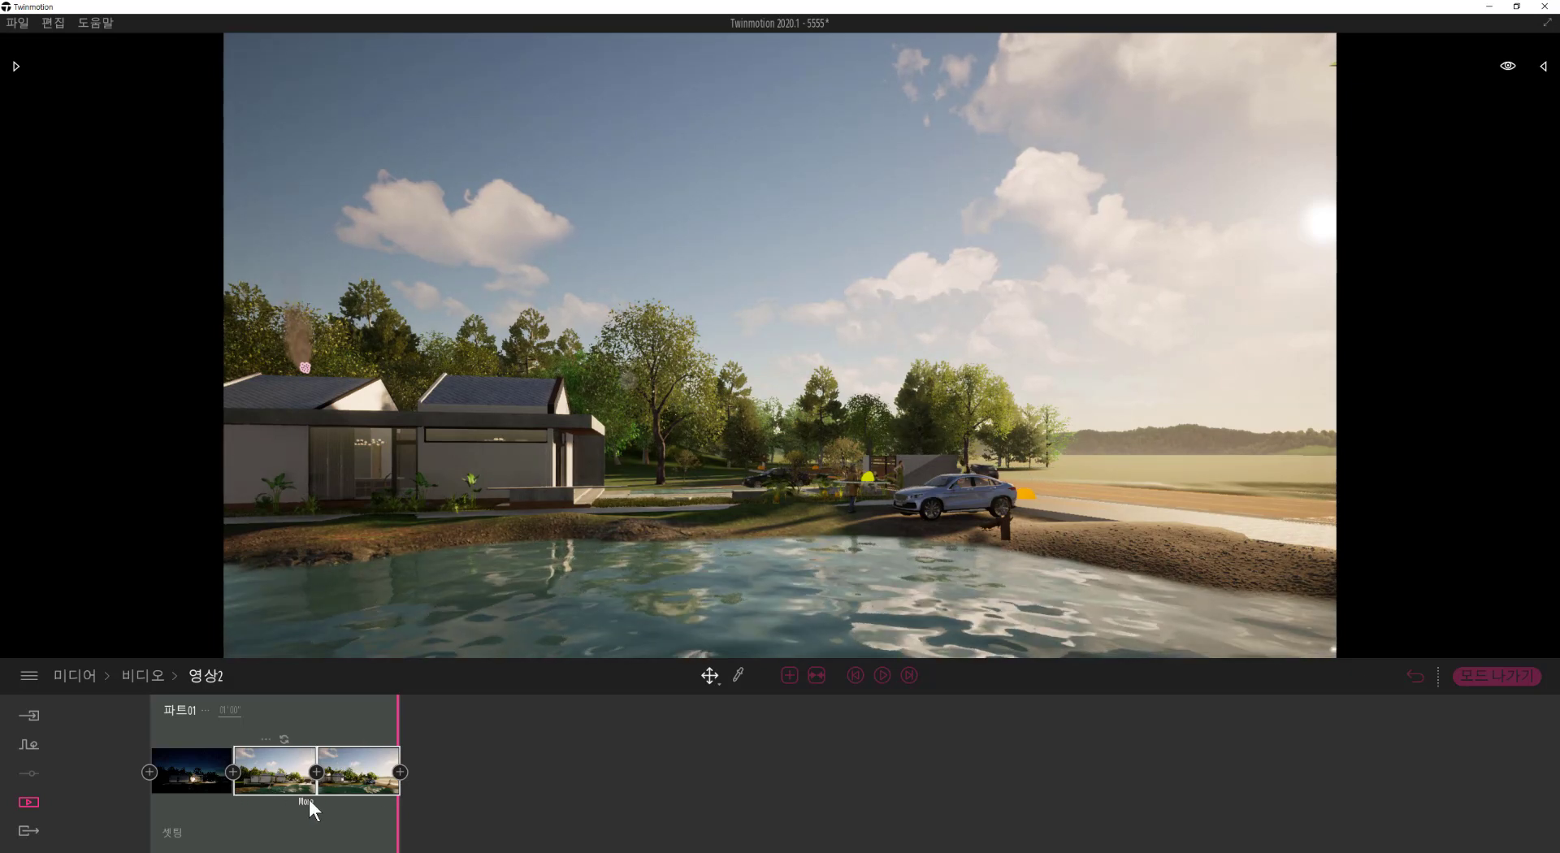
{"action": "left_click", "coordinate": [309, 800]}
{"action": "left_click", "coordinate": [1020, 798]}
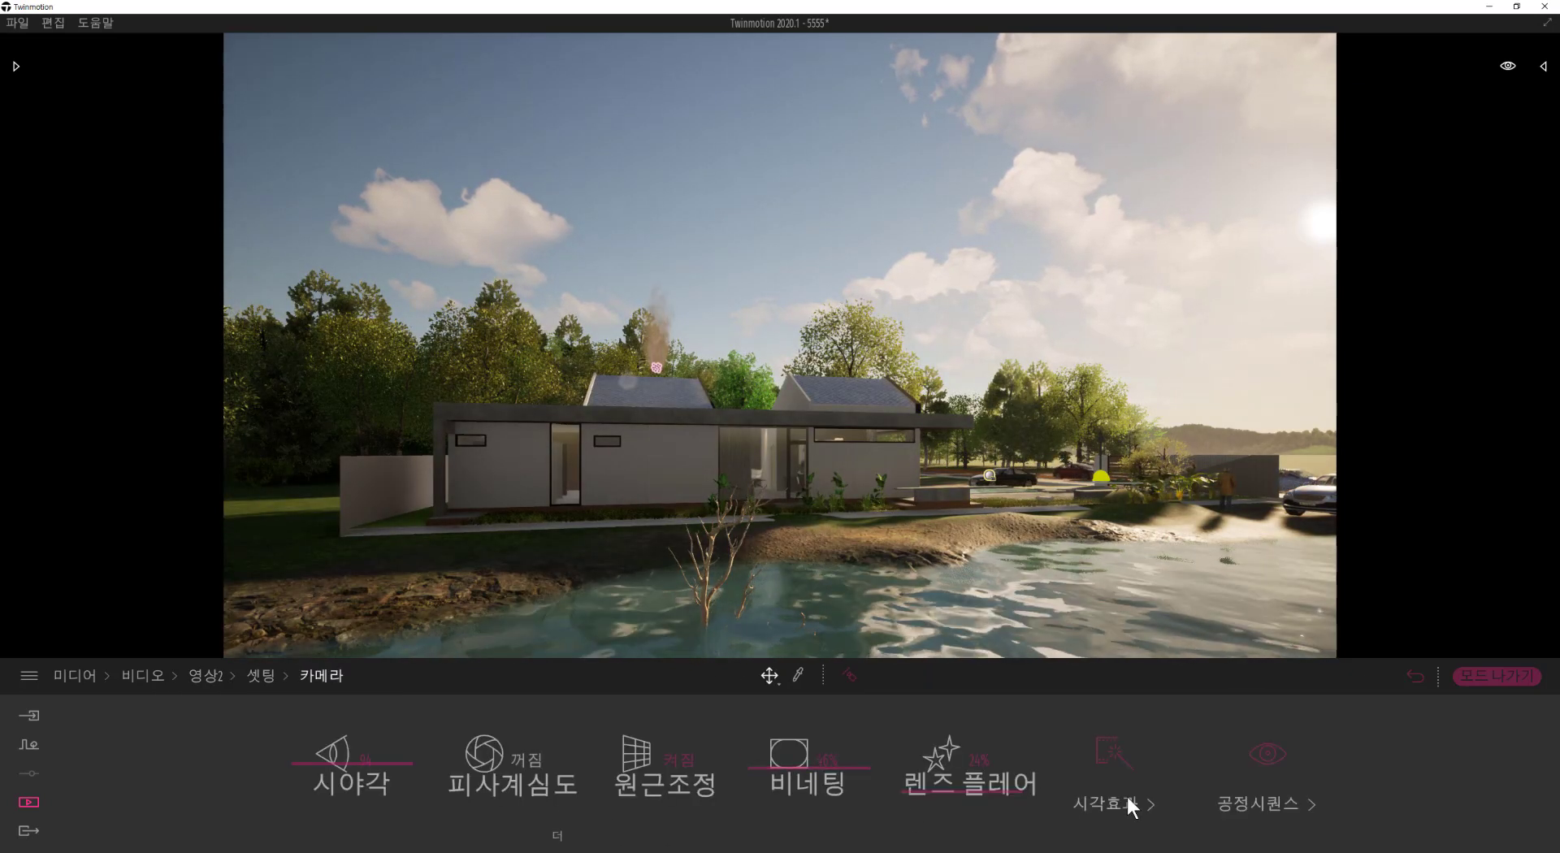
{"action": "left_click", "coordinate": [206, 677]}
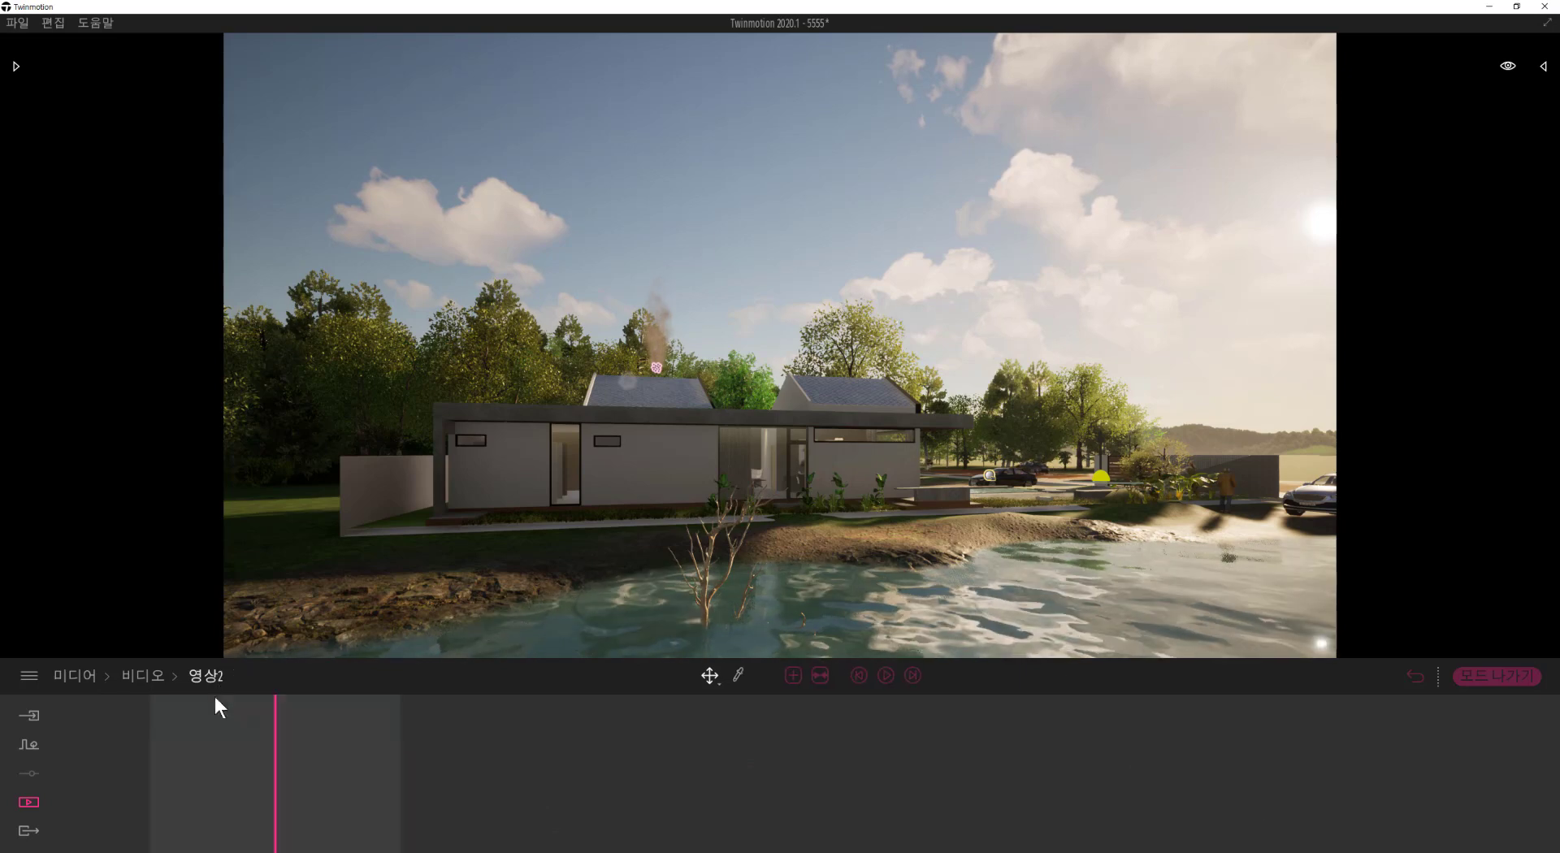
{"action": "left_click", "coordinate": [175, 829]}
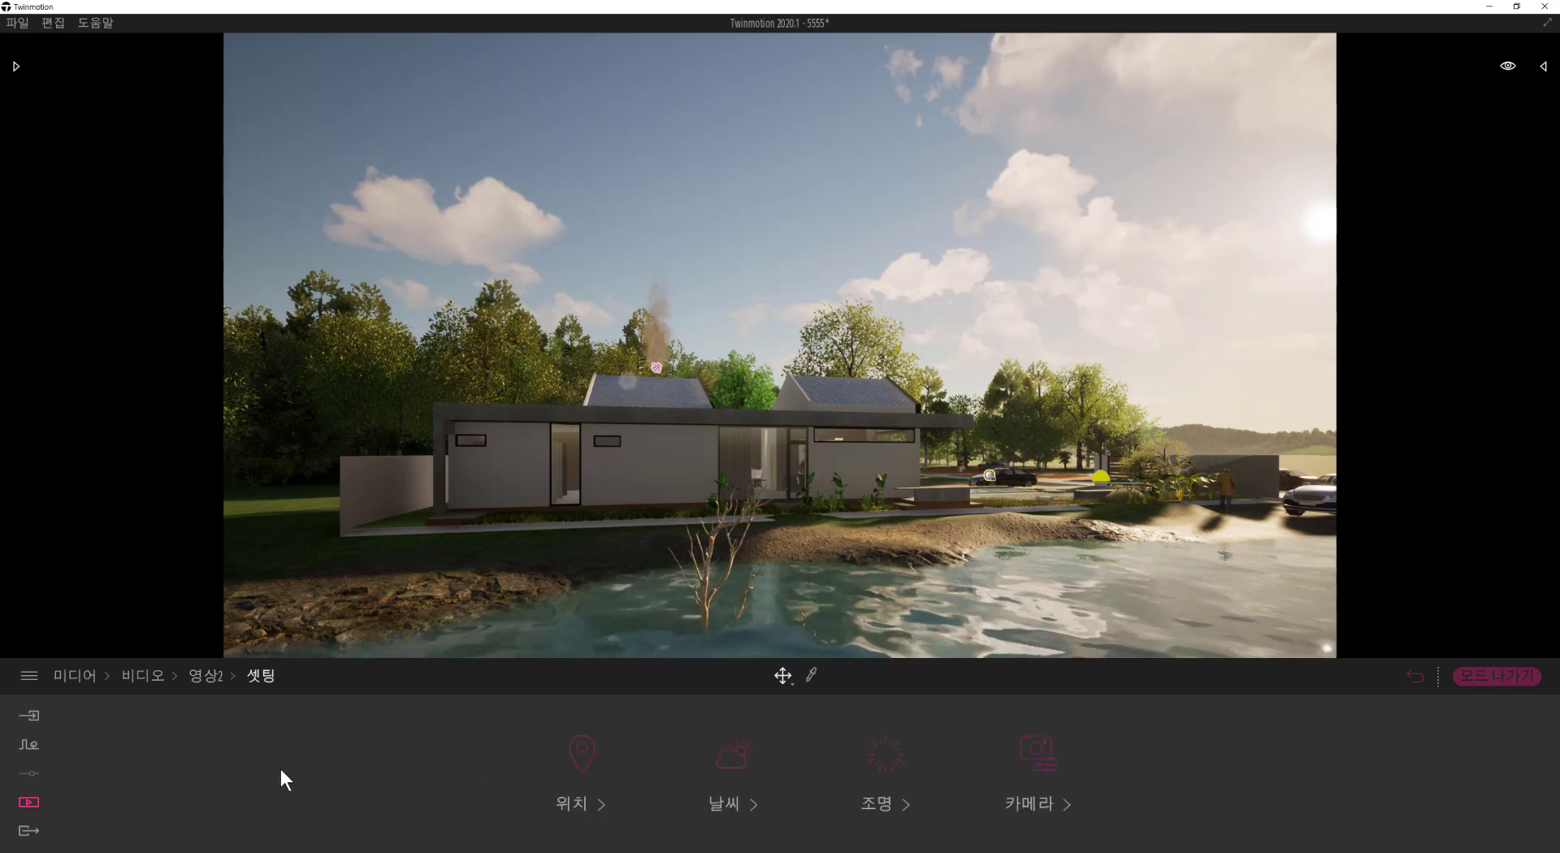
{"action": "left_click", "coordinate": [206, 676]}
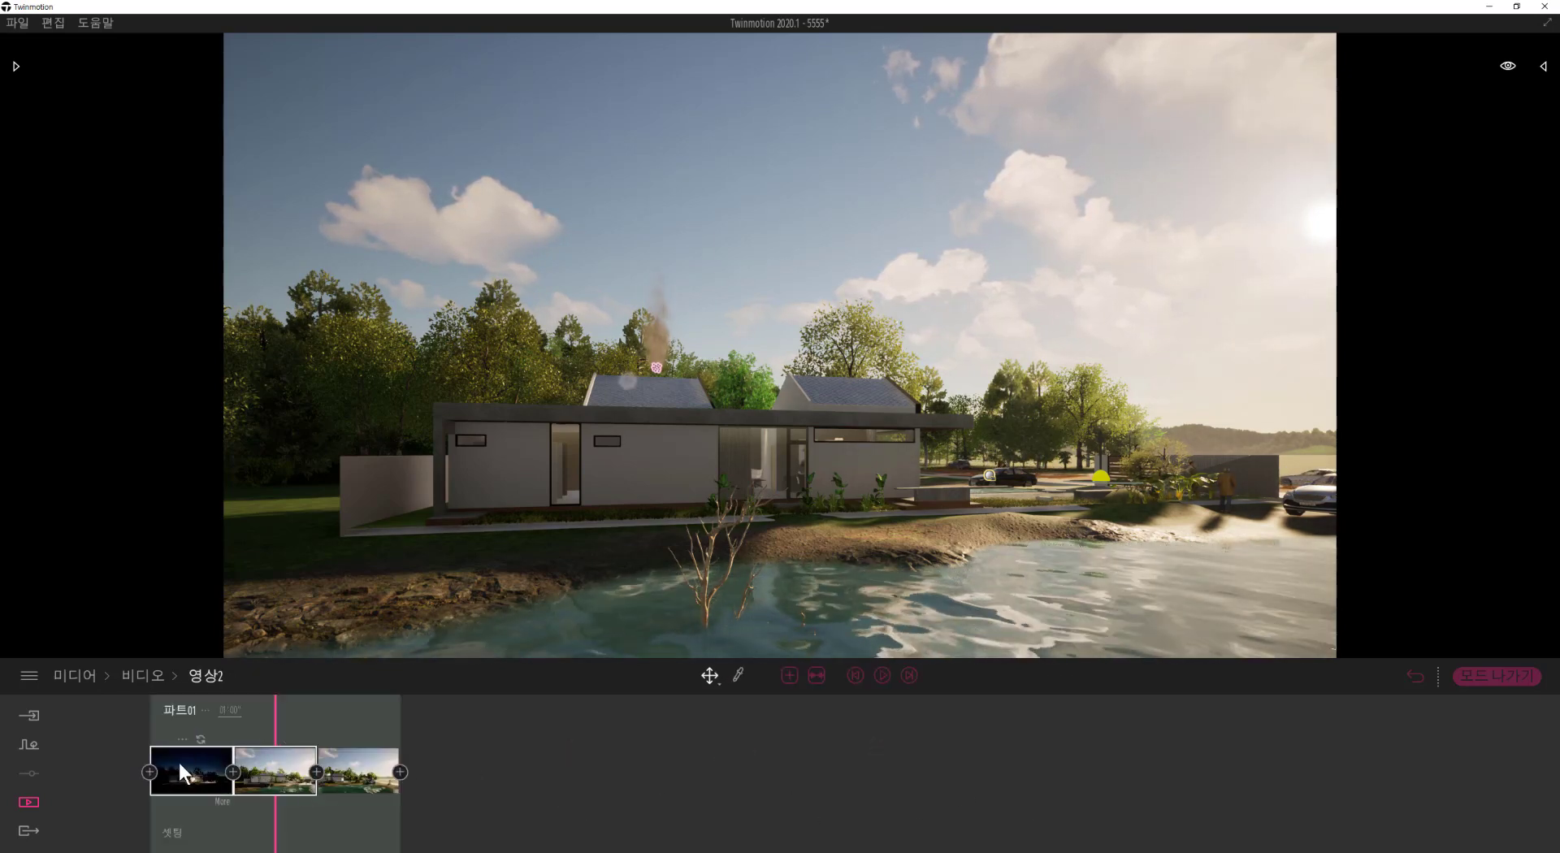
Step: Show the clip as a single part from the night keyframe, open its length for editing, and return to the keyframes
{"action": "left_click", "coordinate": [180, 765]}
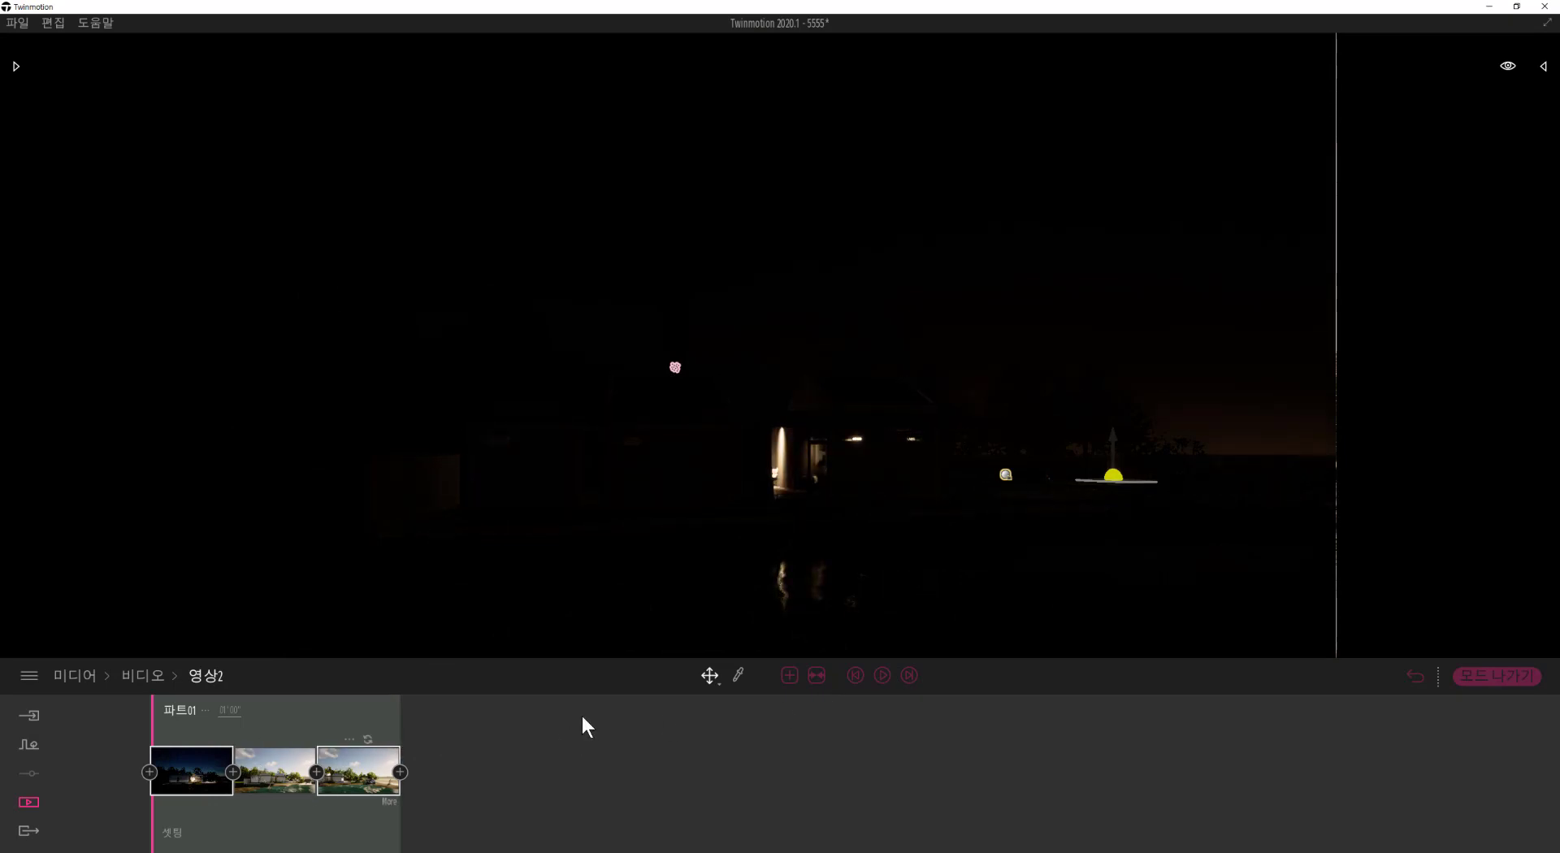
{"action": "left_click", "coordinate": [816, 676]}
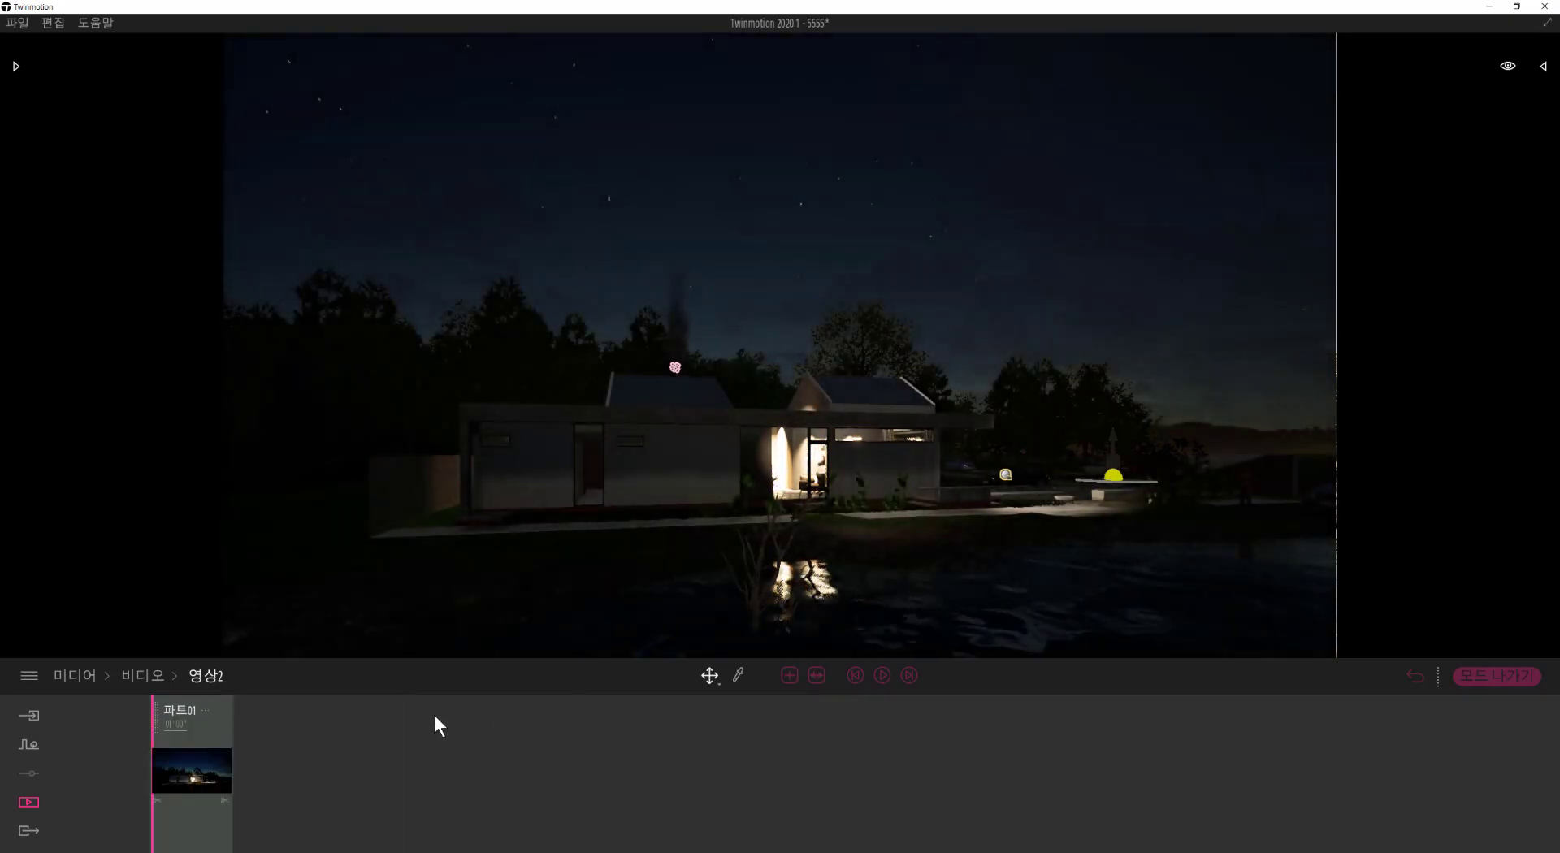
{"action": "left_click", "coordinate": [173, 723]}
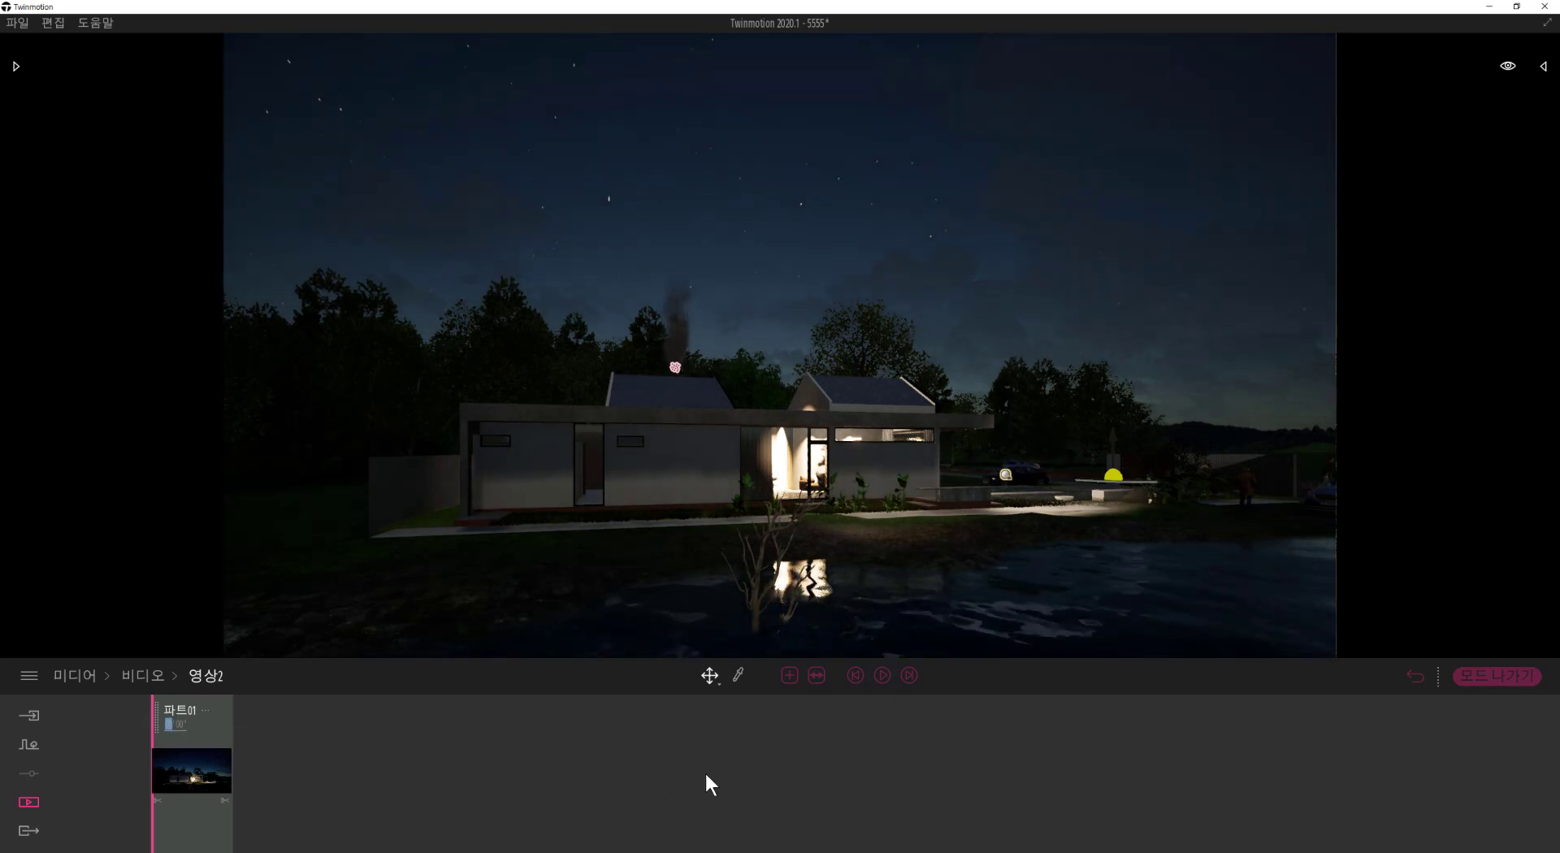
{"action": "left_click", "coordinate": [815, 676]}
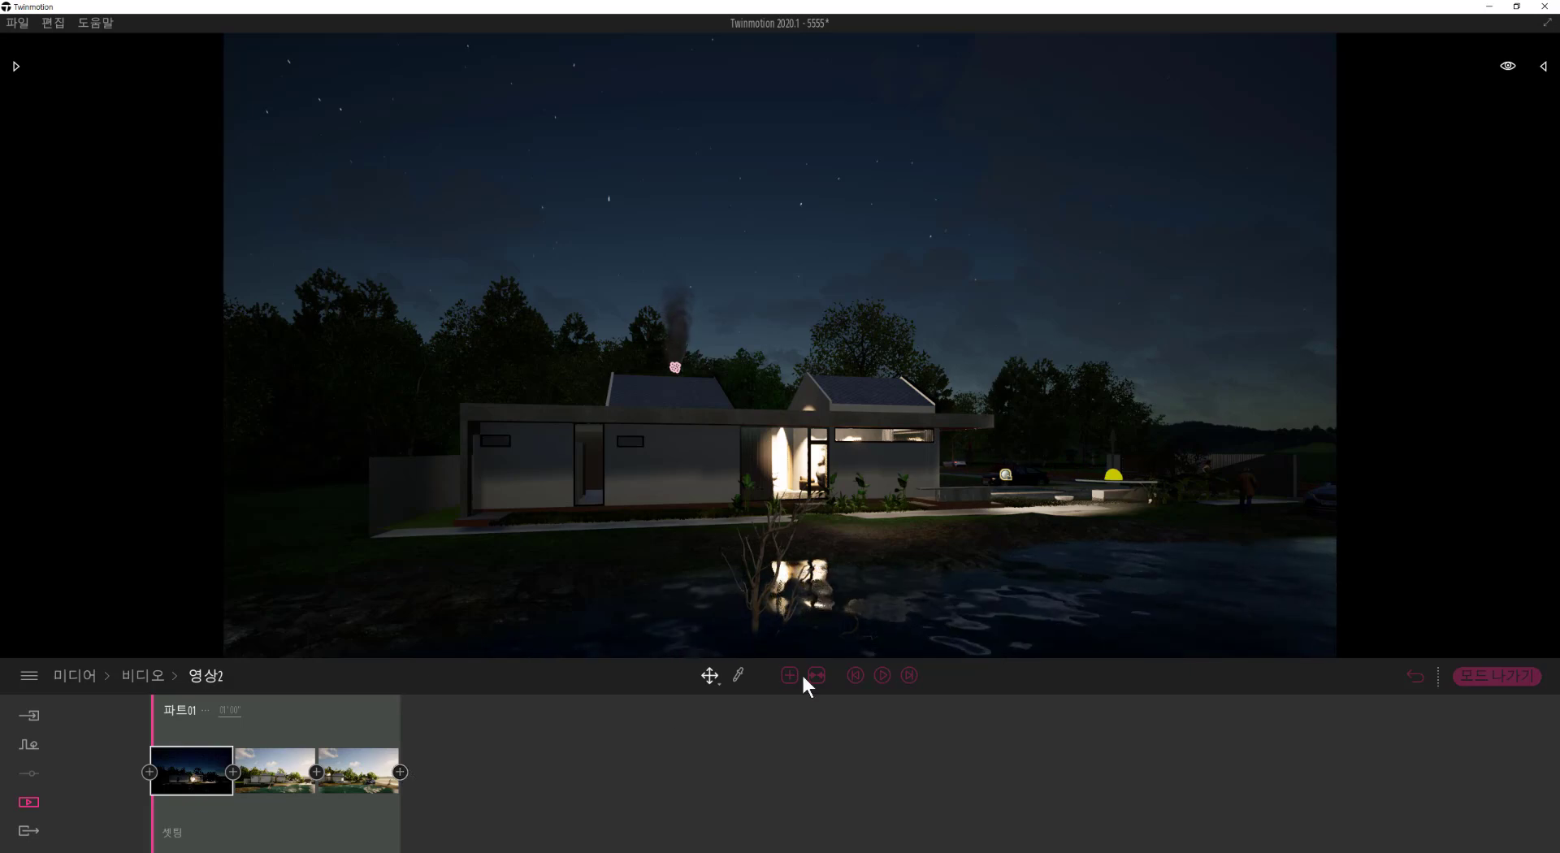
Step: Add a new video part after the last morning keyframe, starting from its lakeside camera view
{"action": "left_click", "coordinate": [328, 789]}
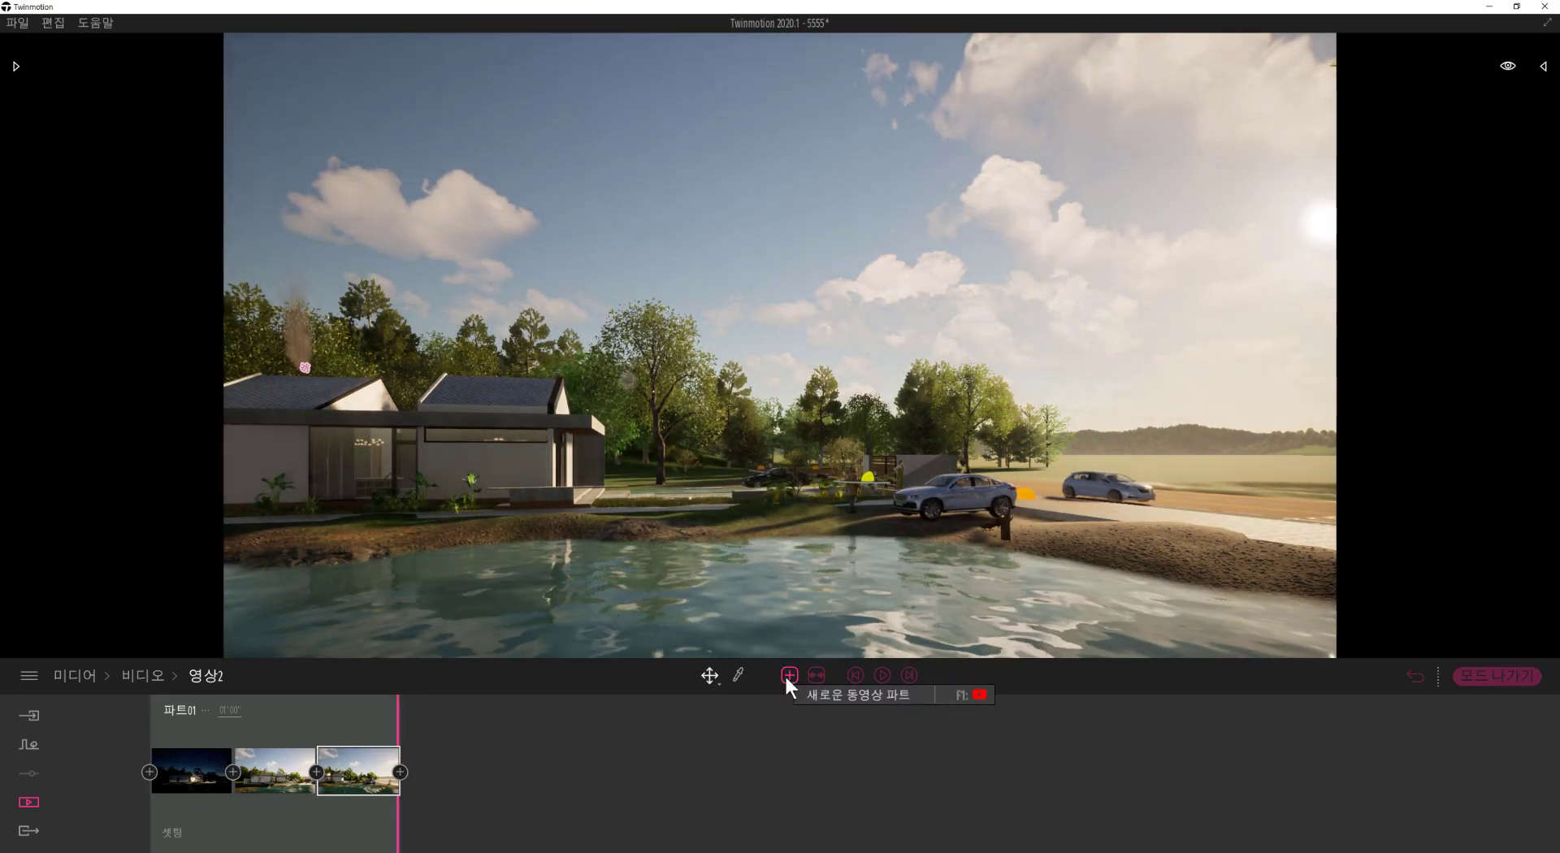
{"action": "left_click", "coordinate": [786, 674]}
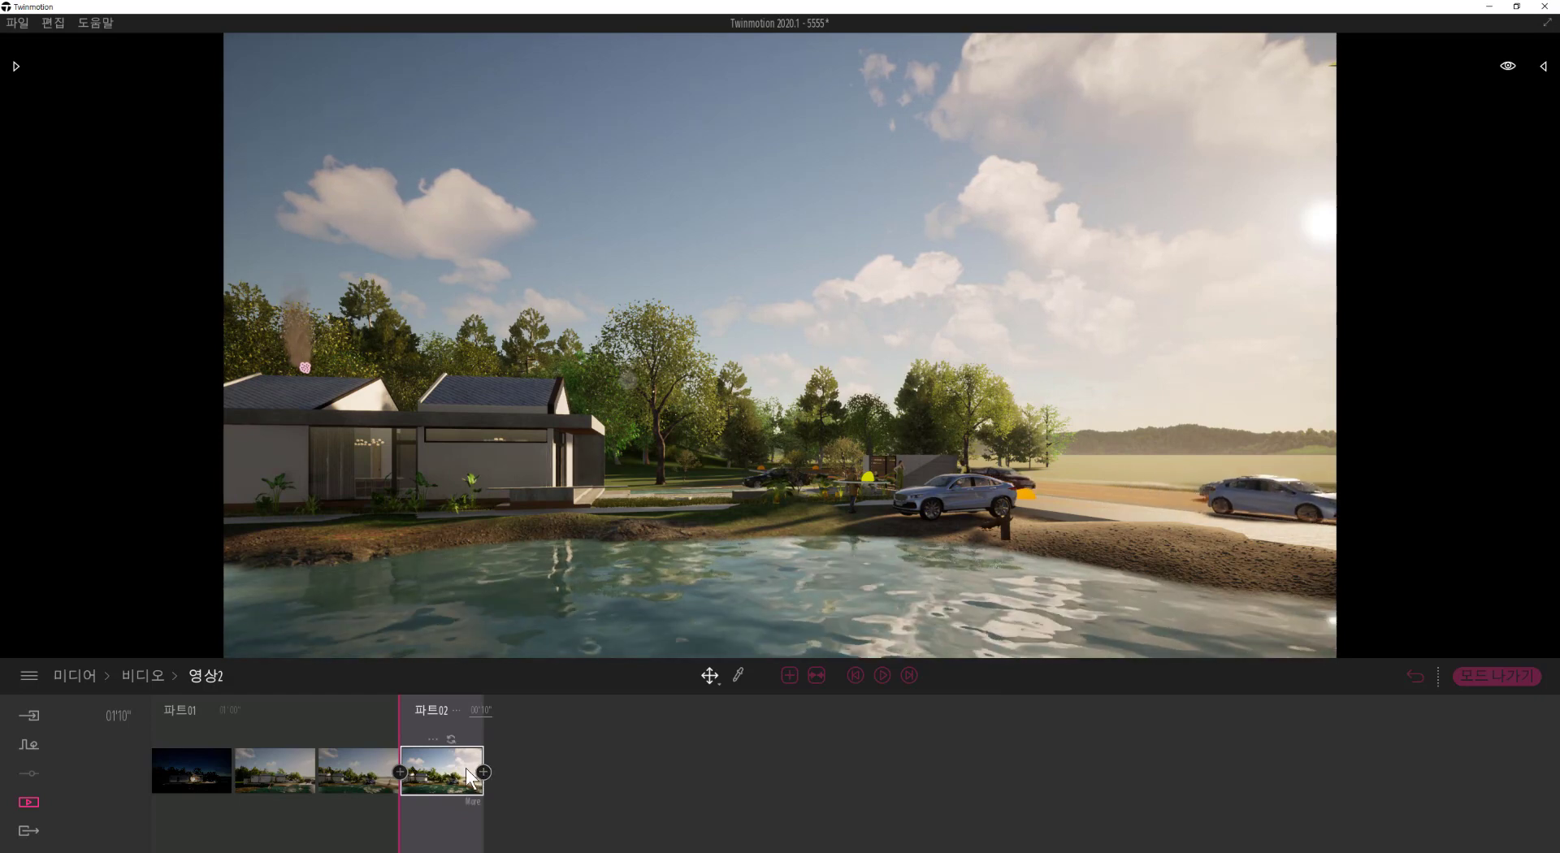
Step: Delete the second video part and play the remaining night-to-morning part
{"action": "key", "text": "Delete"}
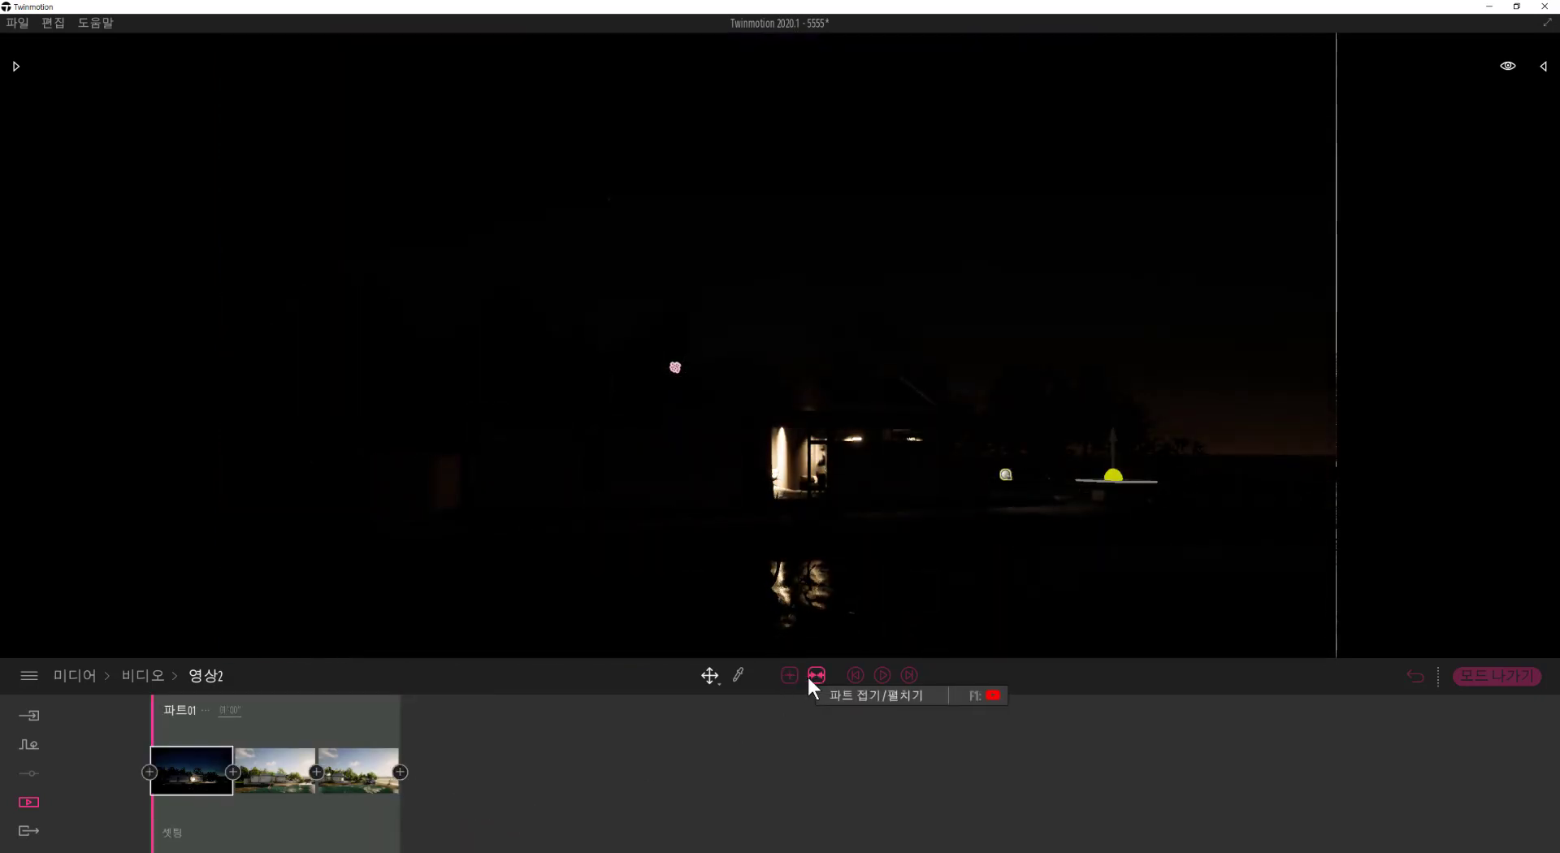
{"action": "left_click", "coordinate": [882, 675]}
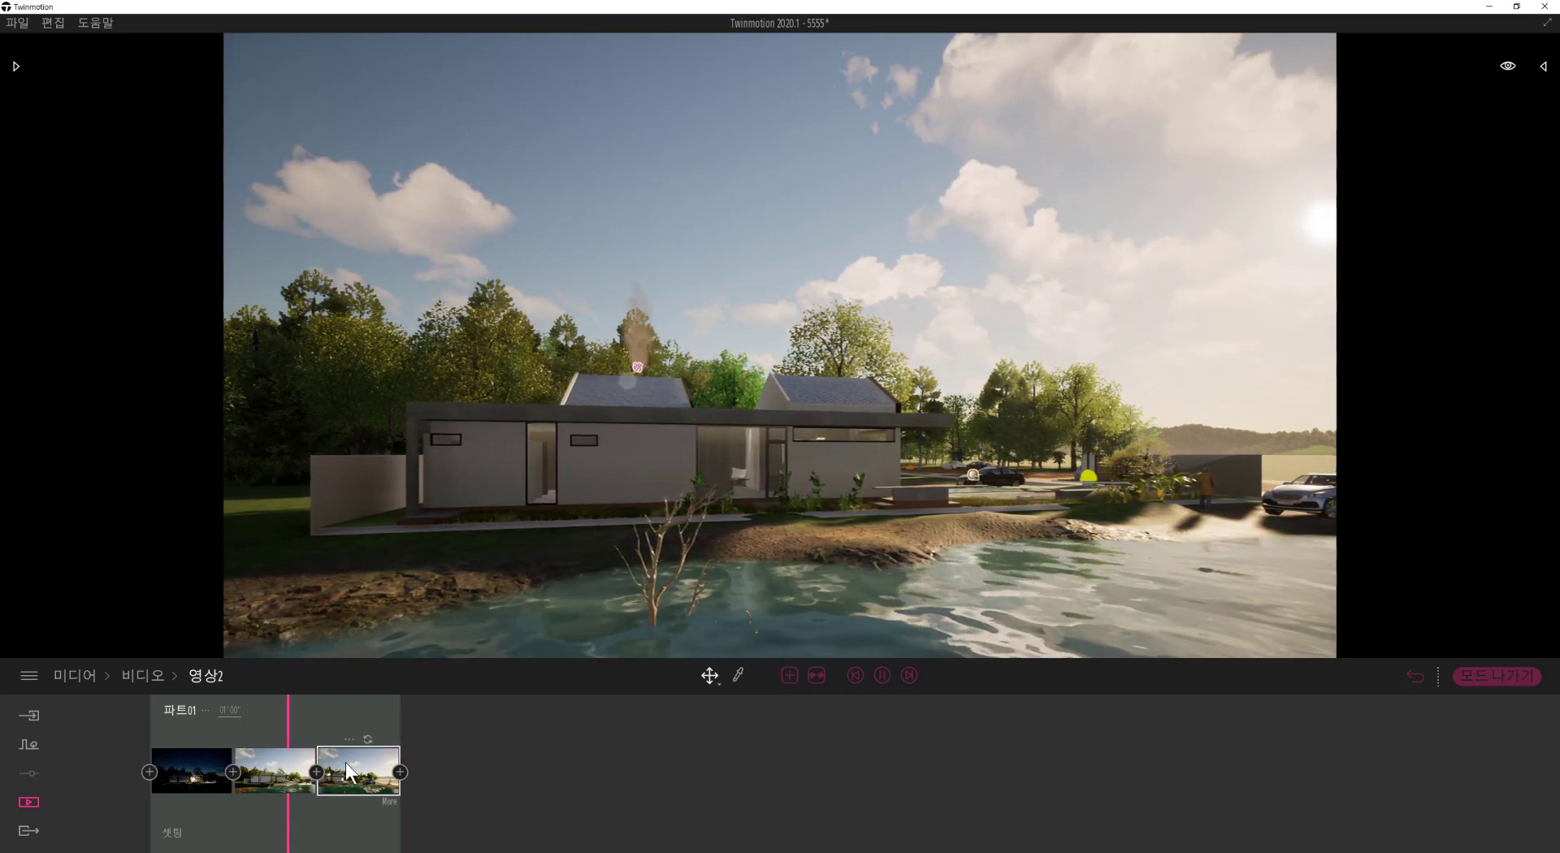
Step: Change the first part's length and replay the clip from the second keyframe to check the speed
{"action": "left_click", "coordinate": [197, 717]}
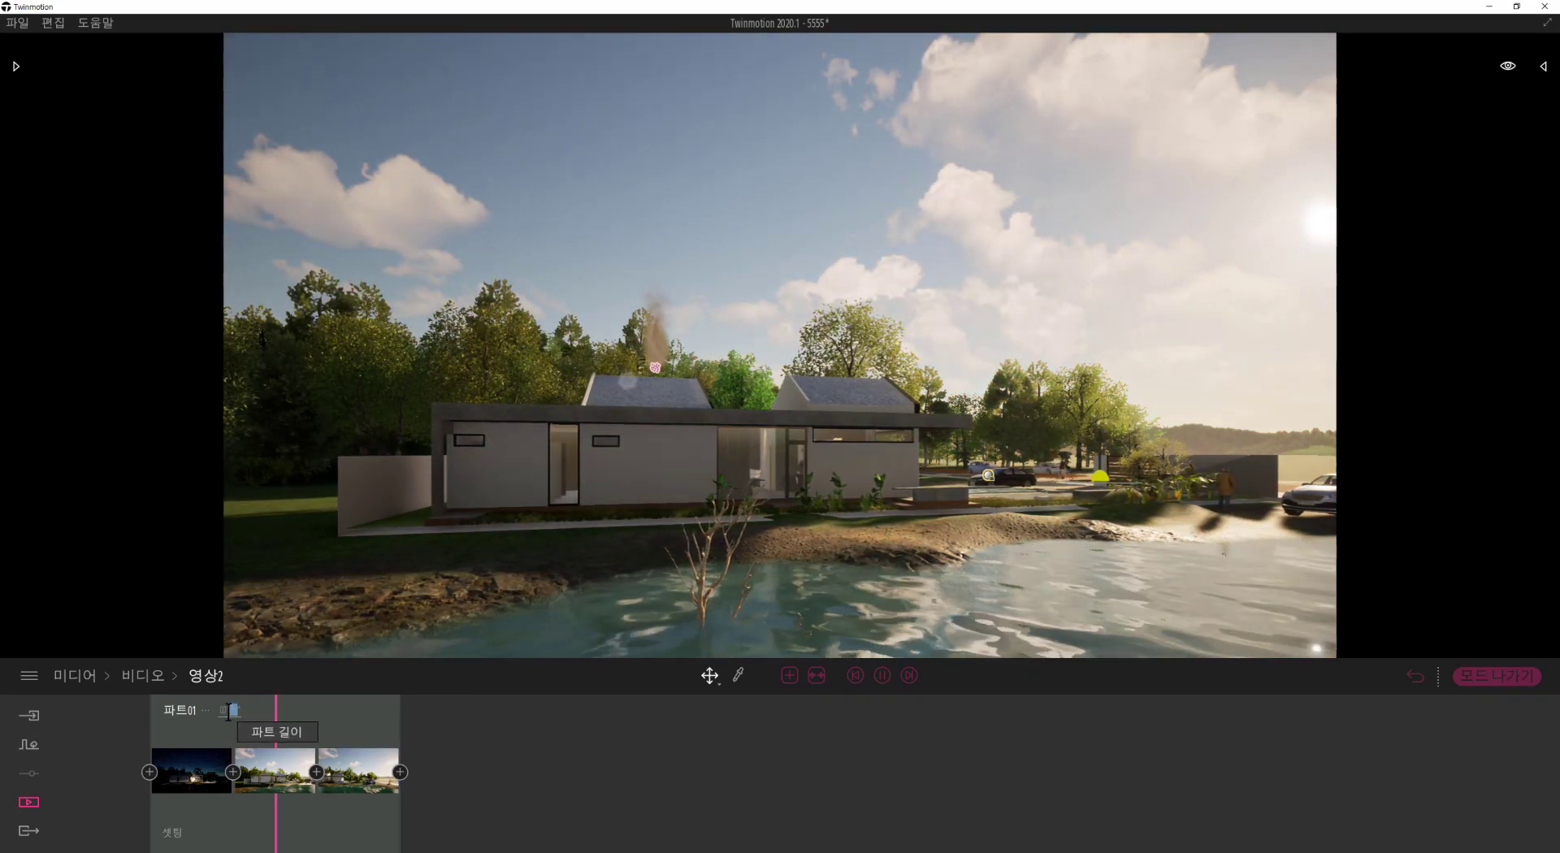
{"action": "double_click", "coordinate": [224, 710]}
{"action": "type", "text": "0"}
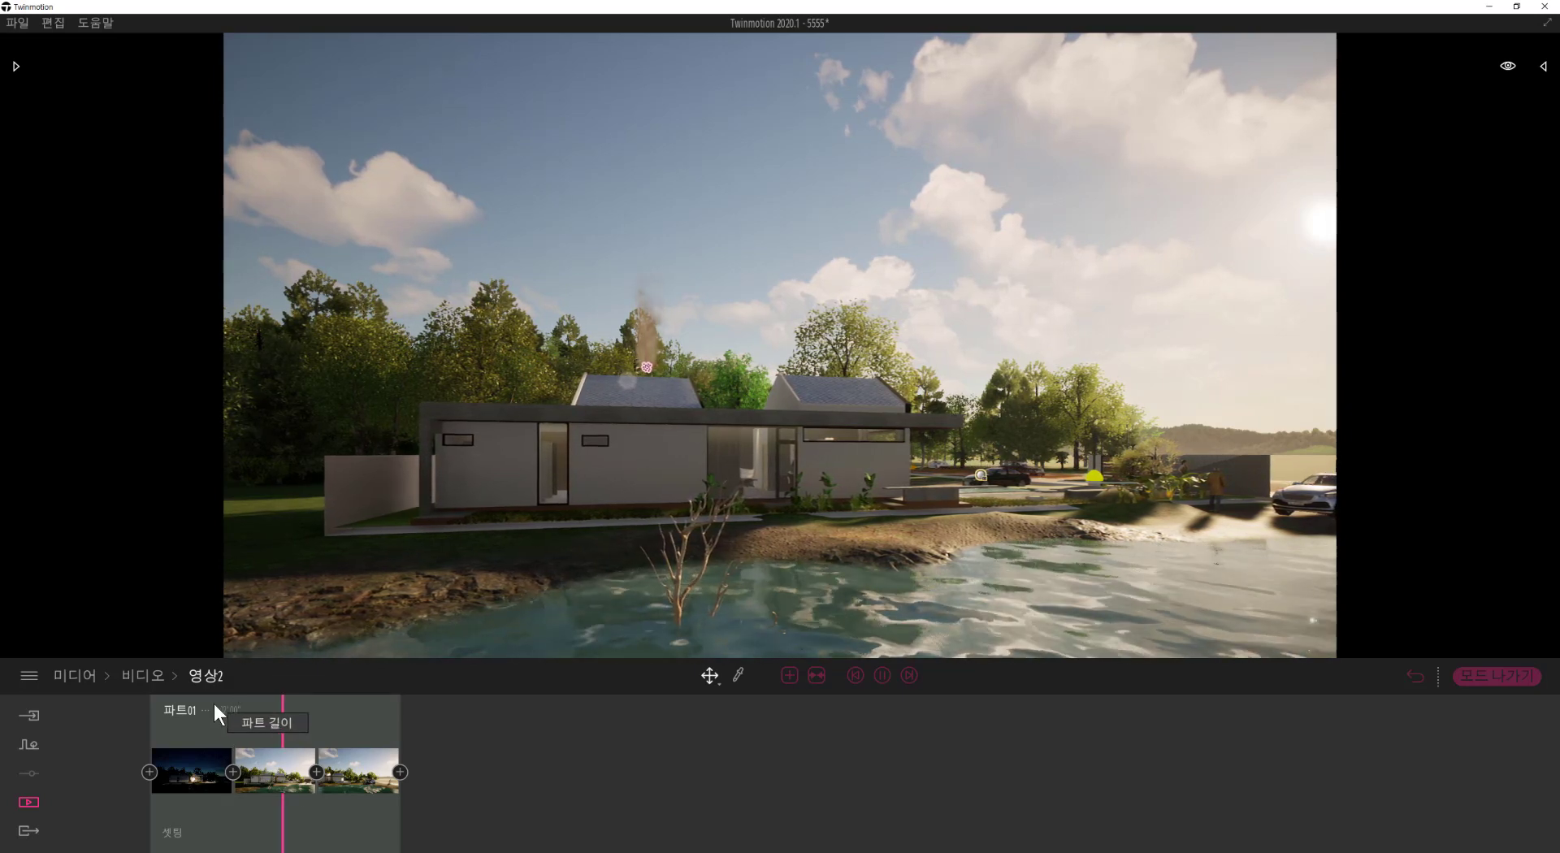
{"action": "left_click", "coordinate": [256, 763]}
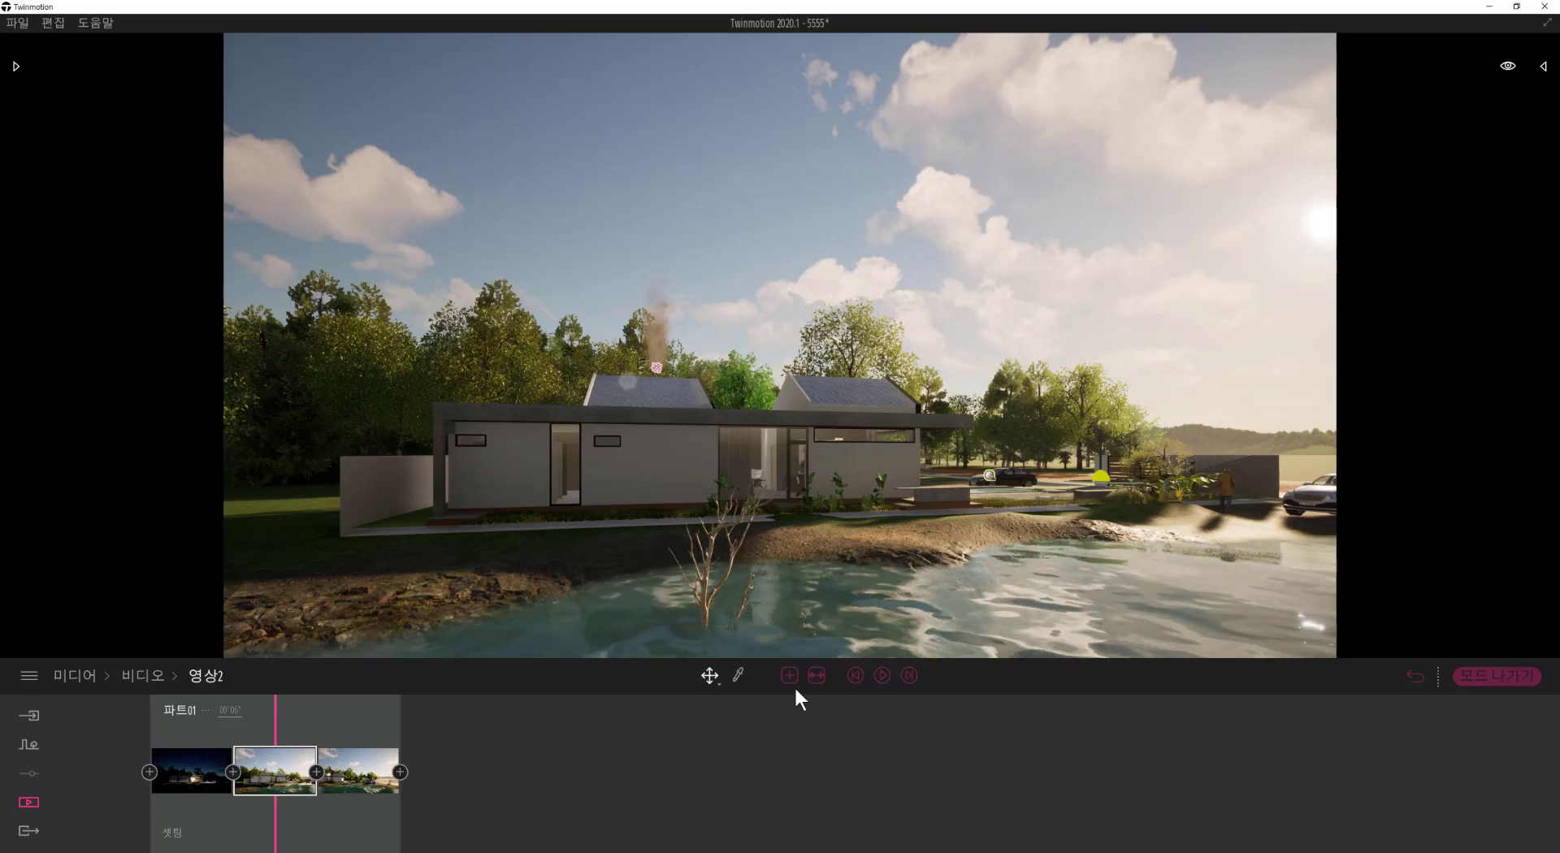
{"action": "left_click", "coordinate": [881, 675]}
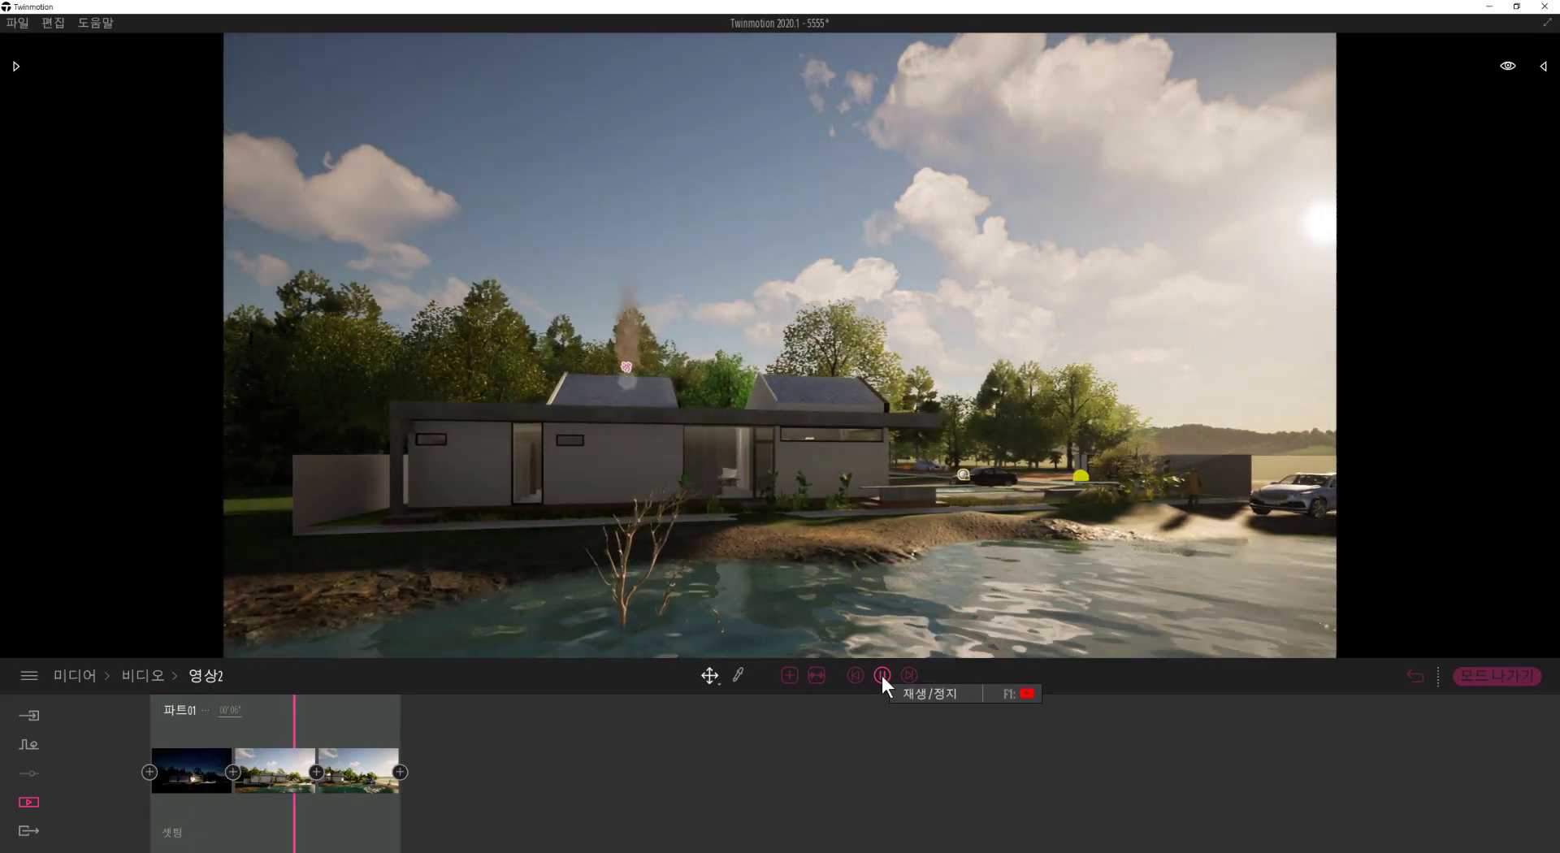
Step: Set the part's length to 90 and replay the clip from the first night keyframe
{"action": "double_click", "coordinate": [239, 709]}
{"action": "type", "text": "90"}
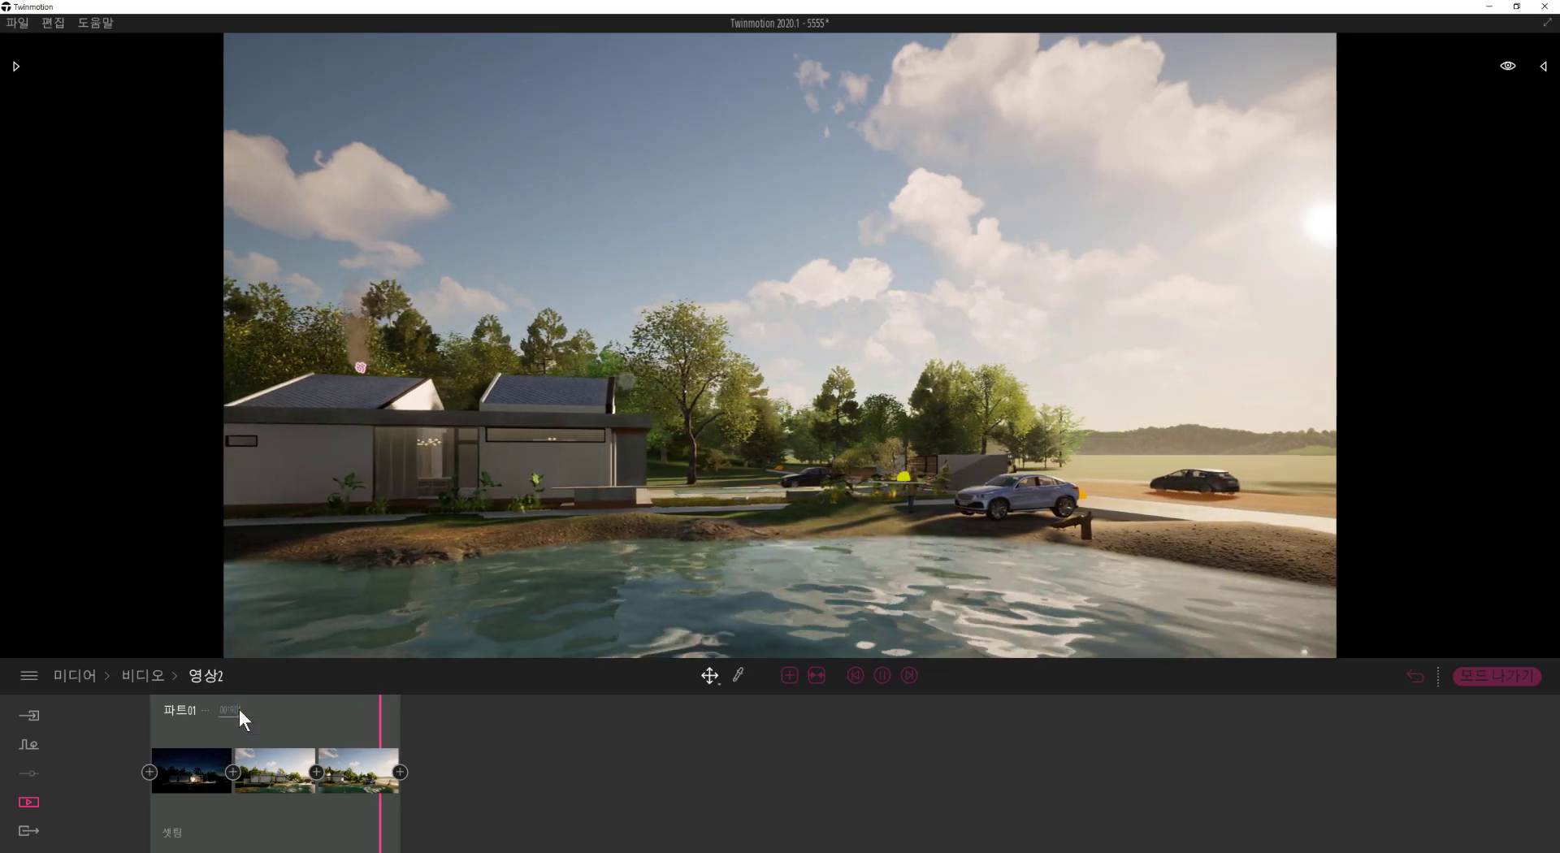
{"action": "key", "text": "Return"}
{"action": "left_click", "coordinate": [883, 675]}
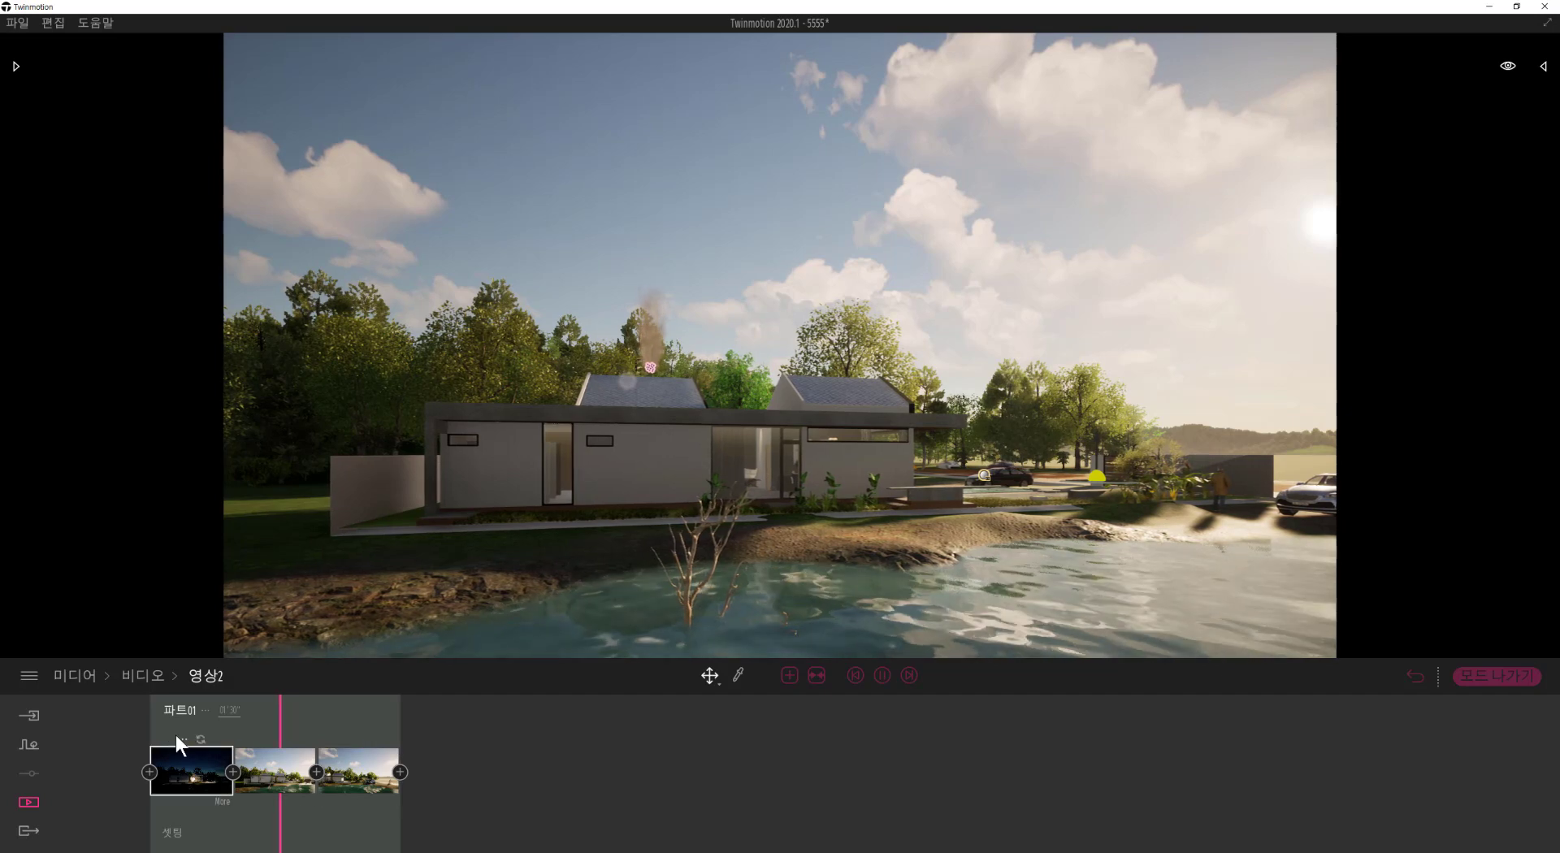
{"action": "left_click", "coordinate": [177, 736]}
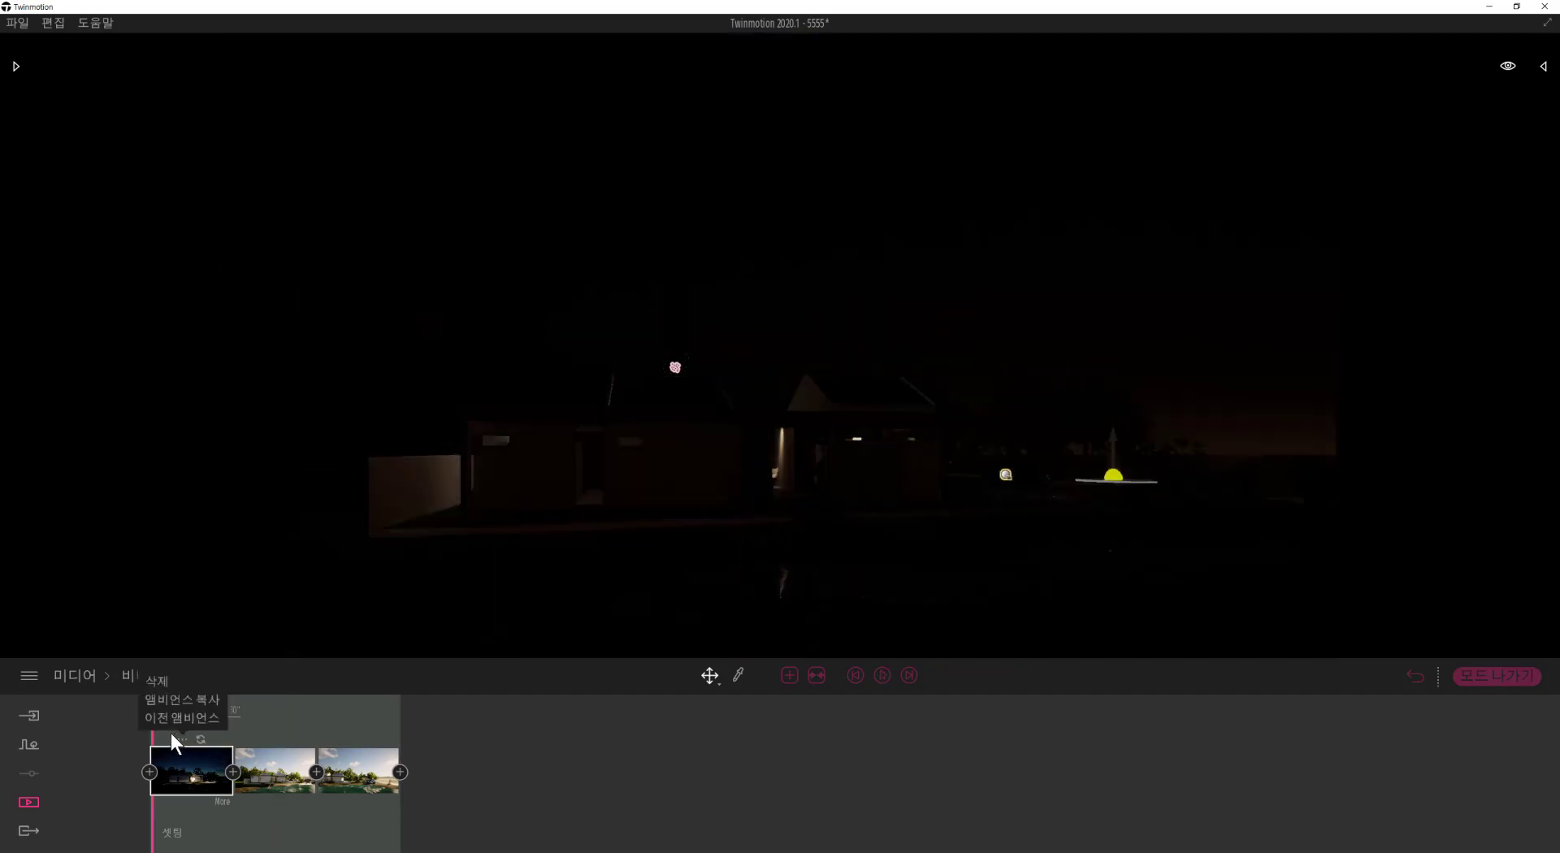
{"action": "left_click", "coordinate": [883, 675]}
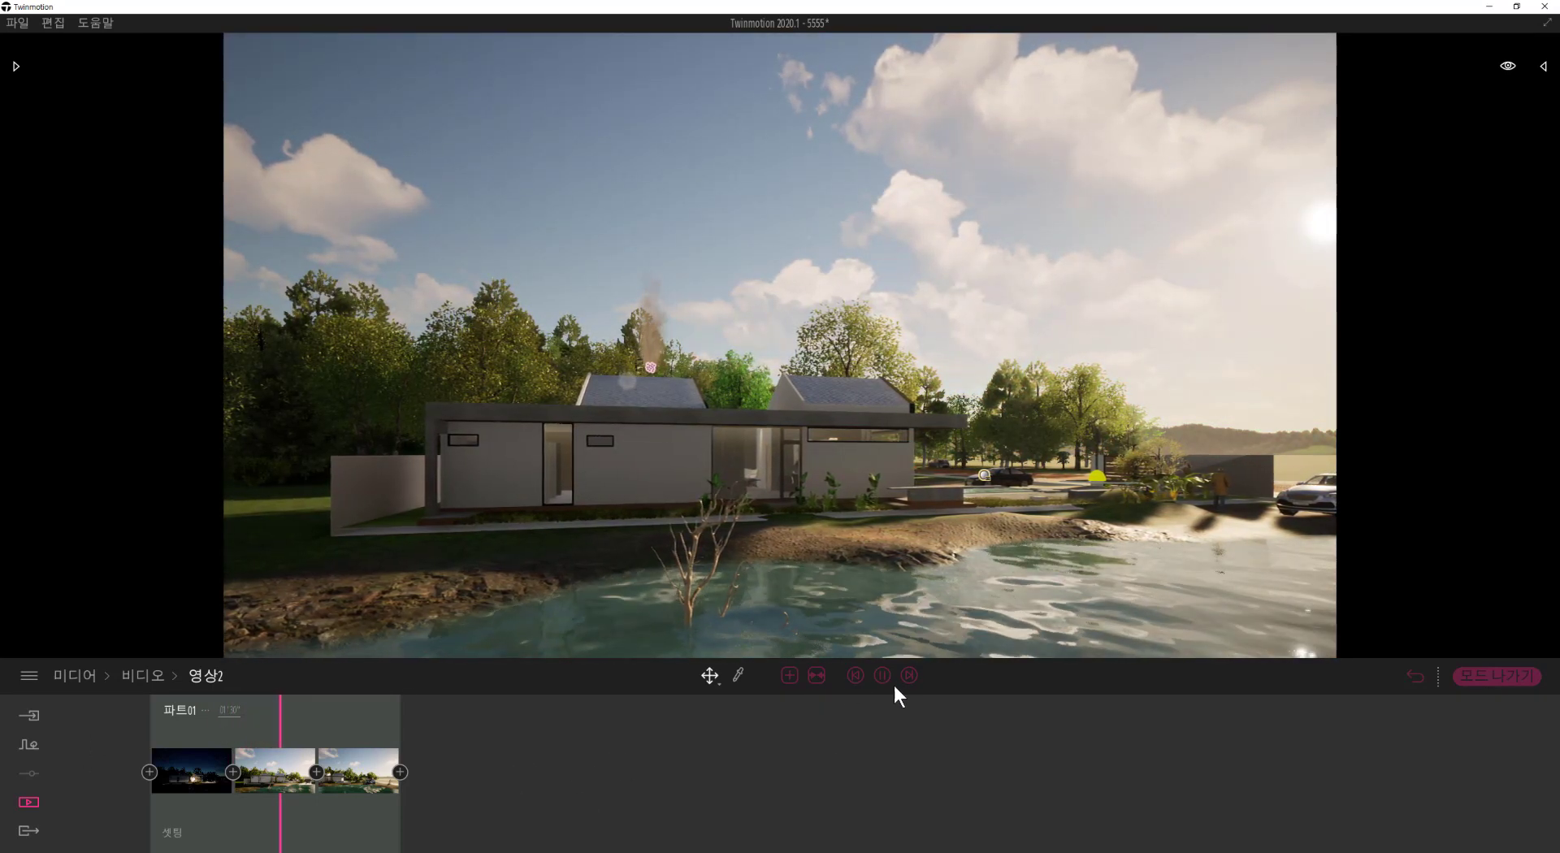
Step: Collapse the part to a single thumbnail and reopen the clip from the list of videos
{"action": "left_click", "coordinate": [816, 676]}
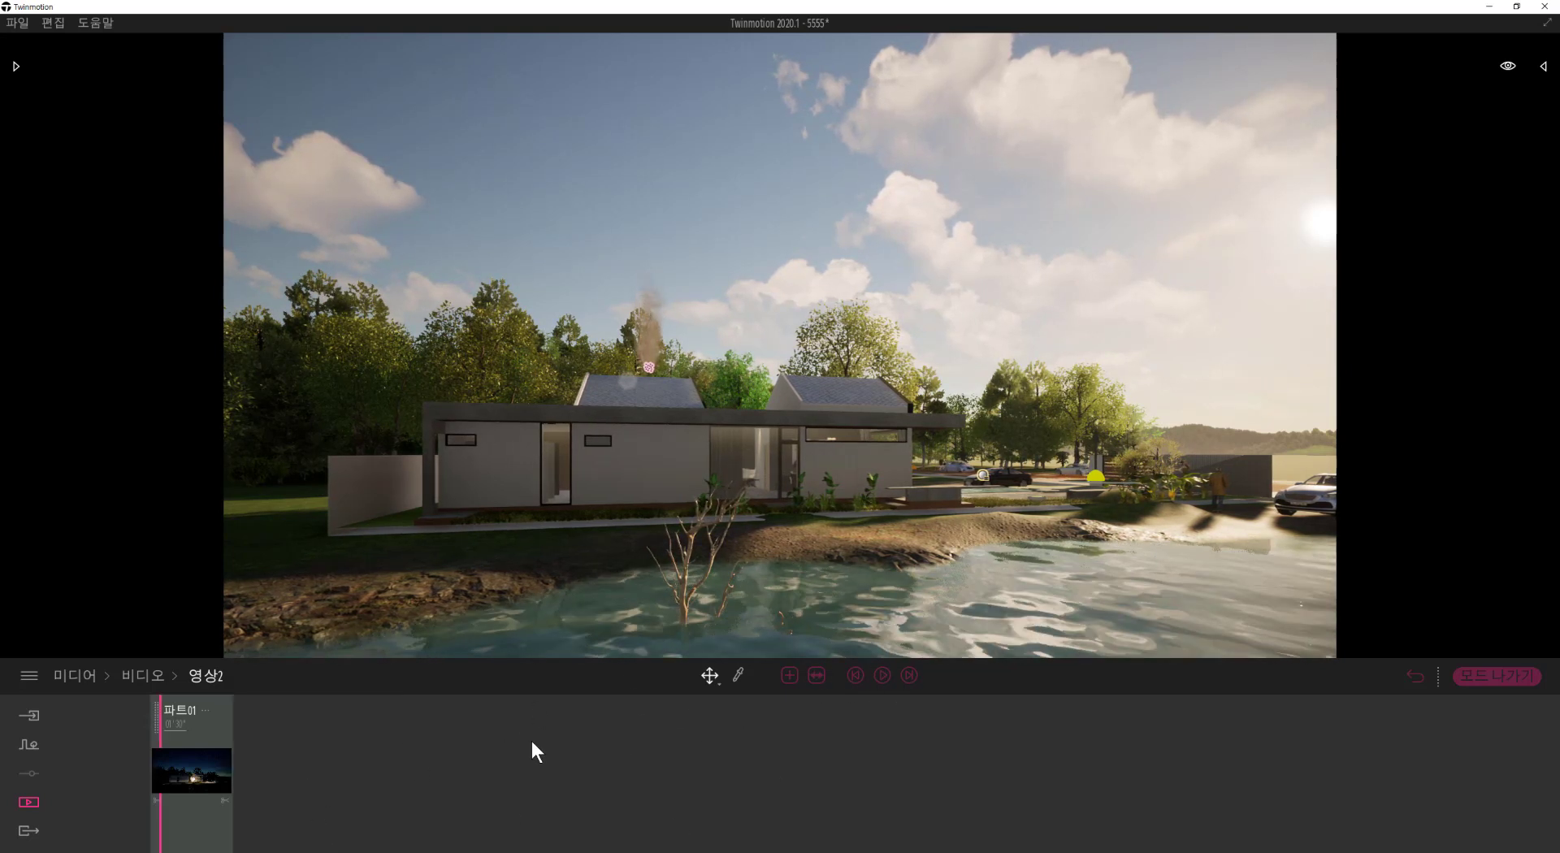
{"action": "left_click", "coordinate": [31, 802]}
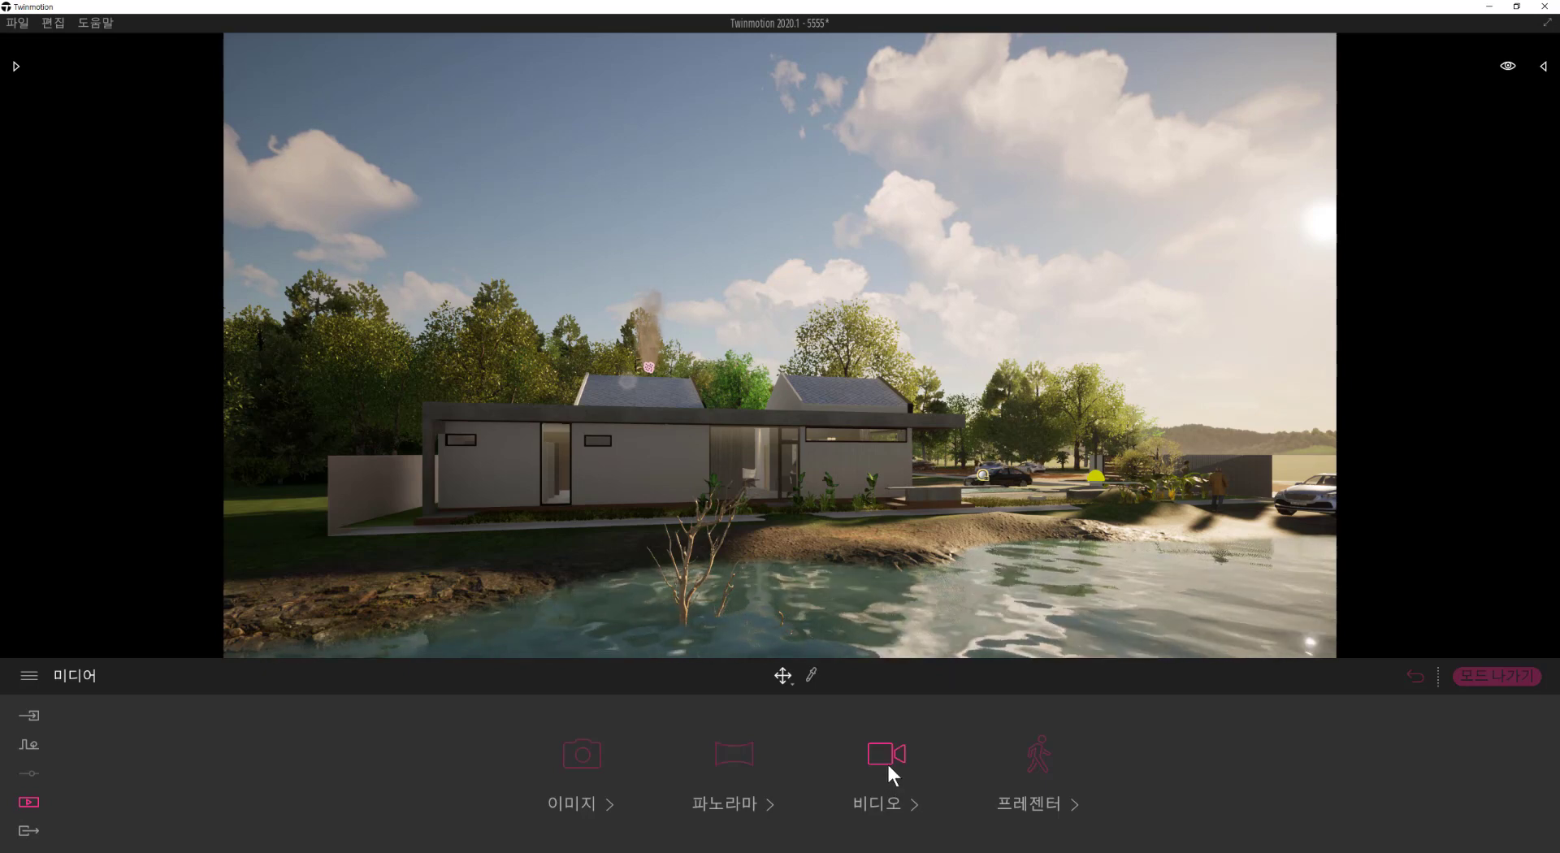
{"action": "left_click", "coordinate": [886, 762]}
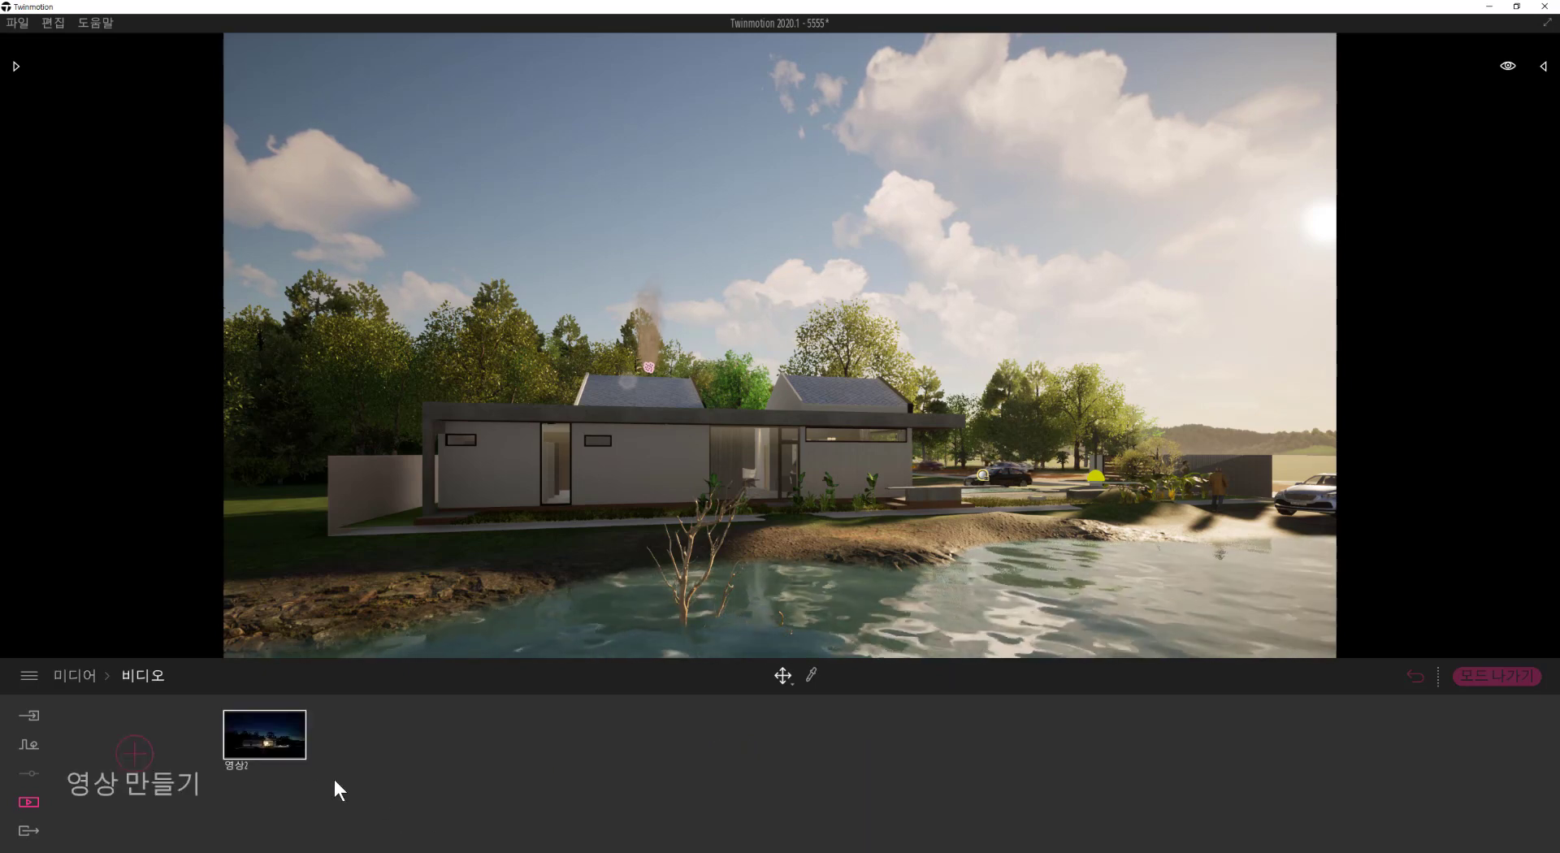
{"action": "left_click", "coordinate": [258, 729]}
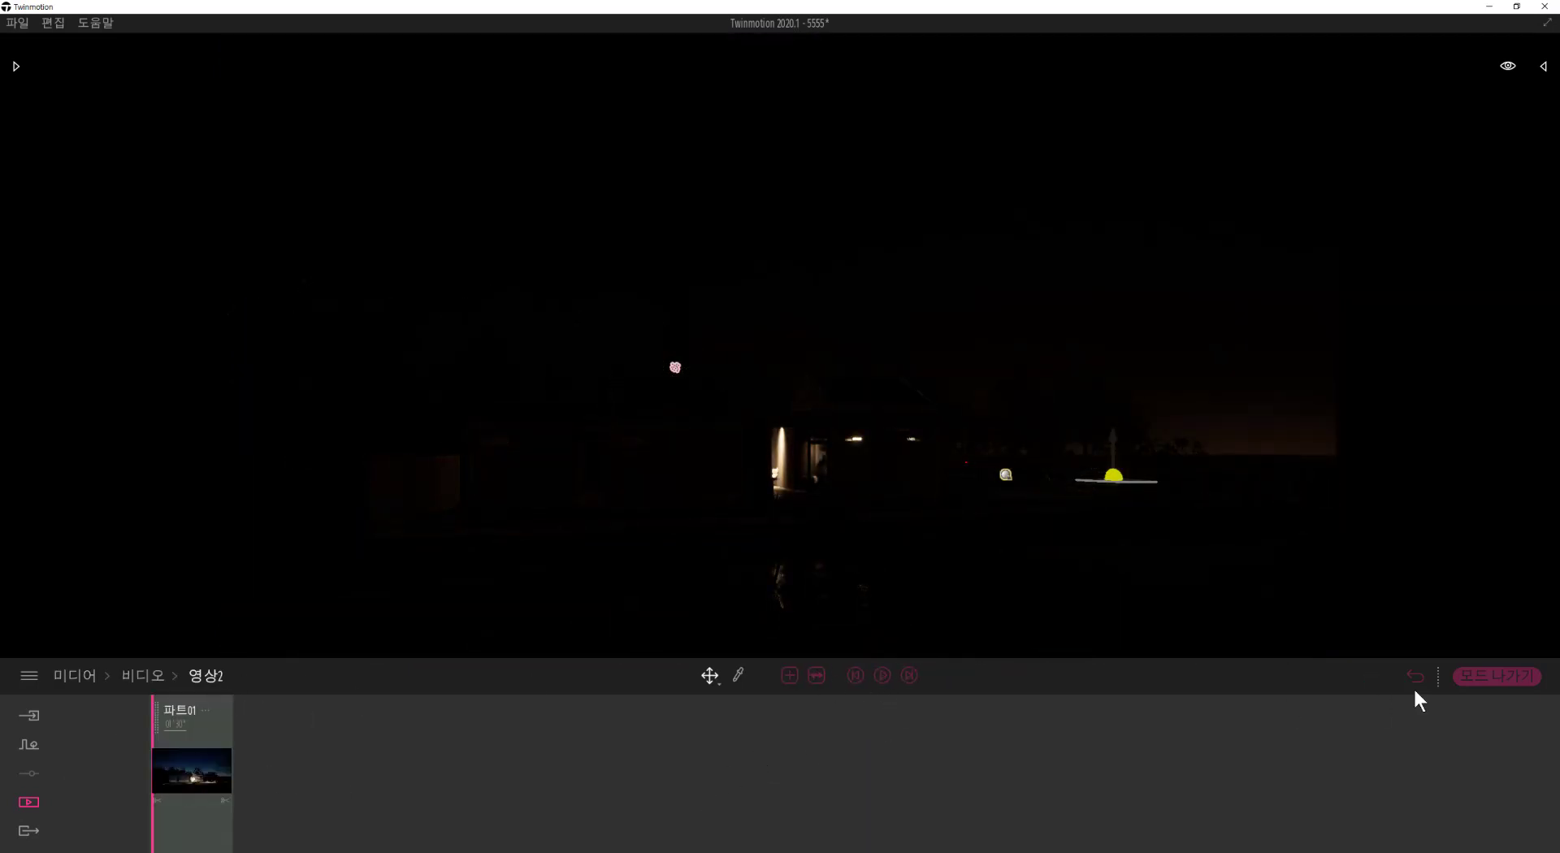
Step: Exit the media mode to the normal scene view and open the same night clip again
{"action": "left_click", "coordinate": [1475, 680]}
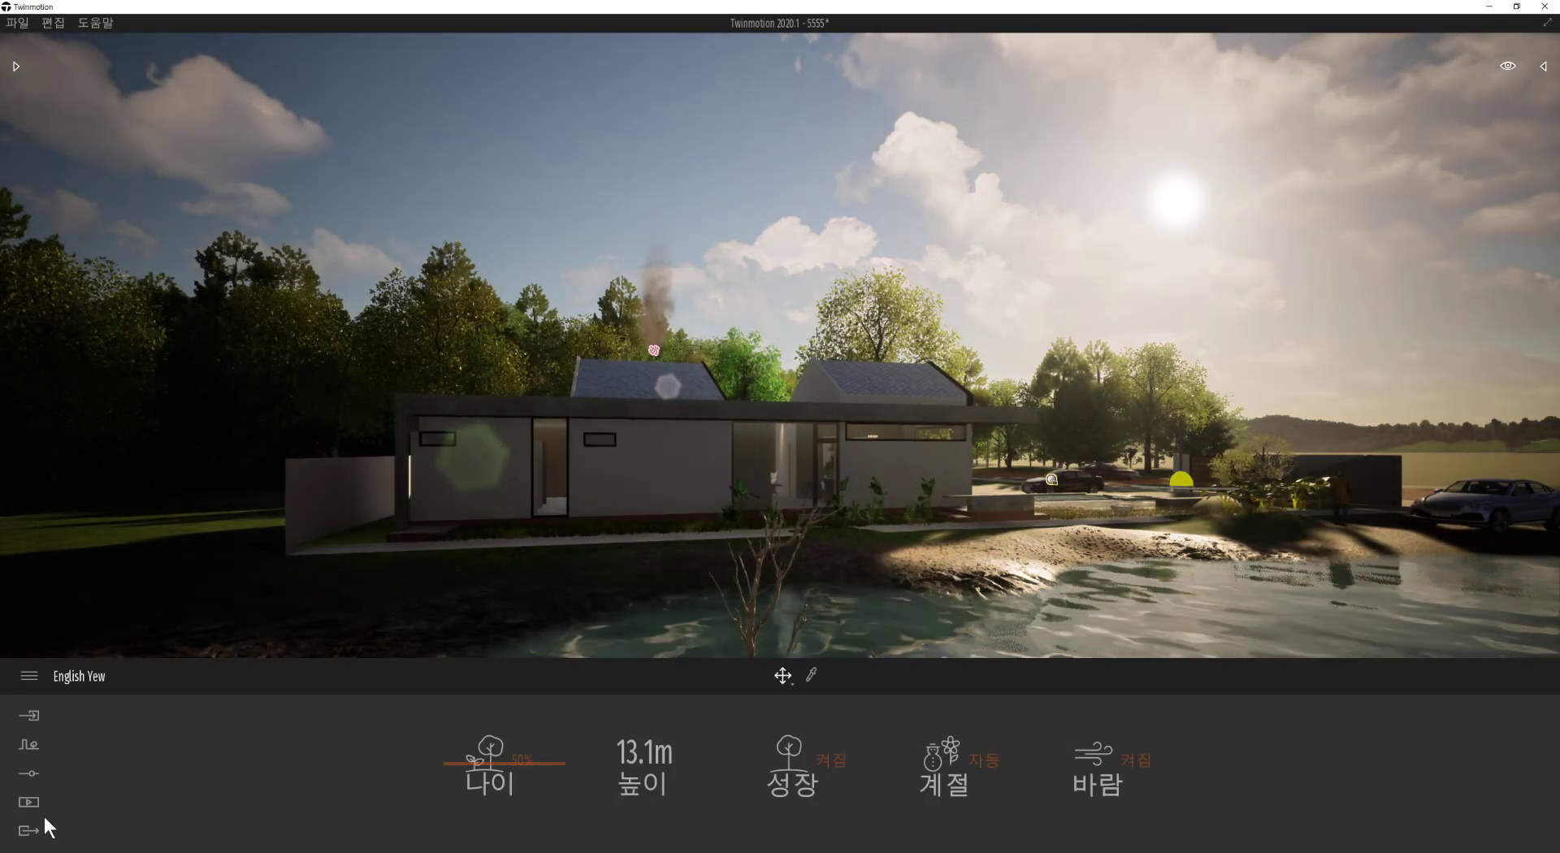
{"action": "left_click", "coordinate": [31, 801]}
{"action": "left_click", "coordinate": [890, 759]}
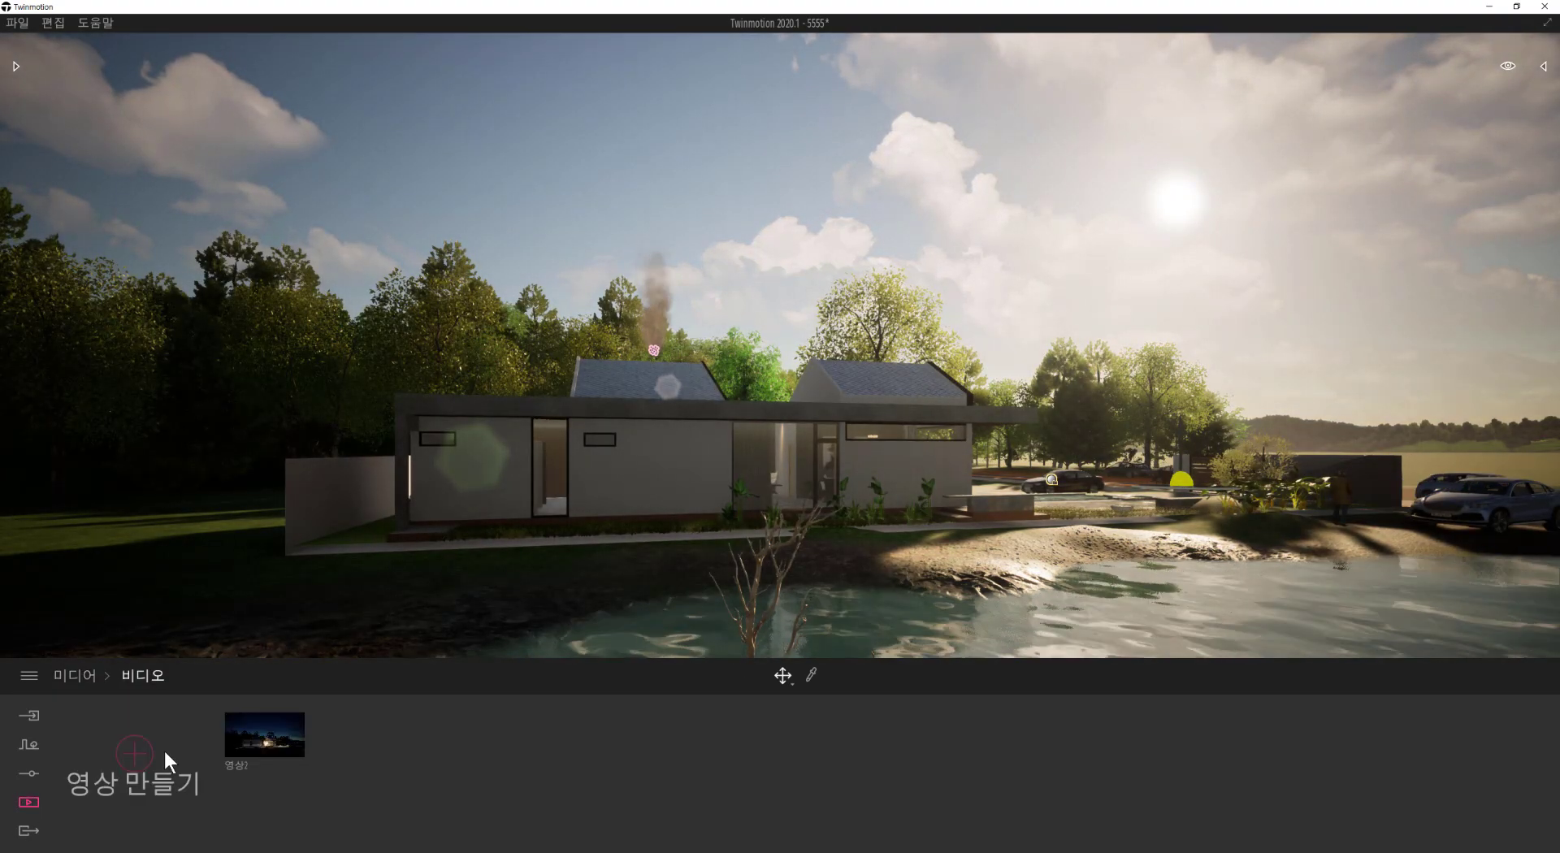
{"action": "left_click", "coordinate": [266, 753]}
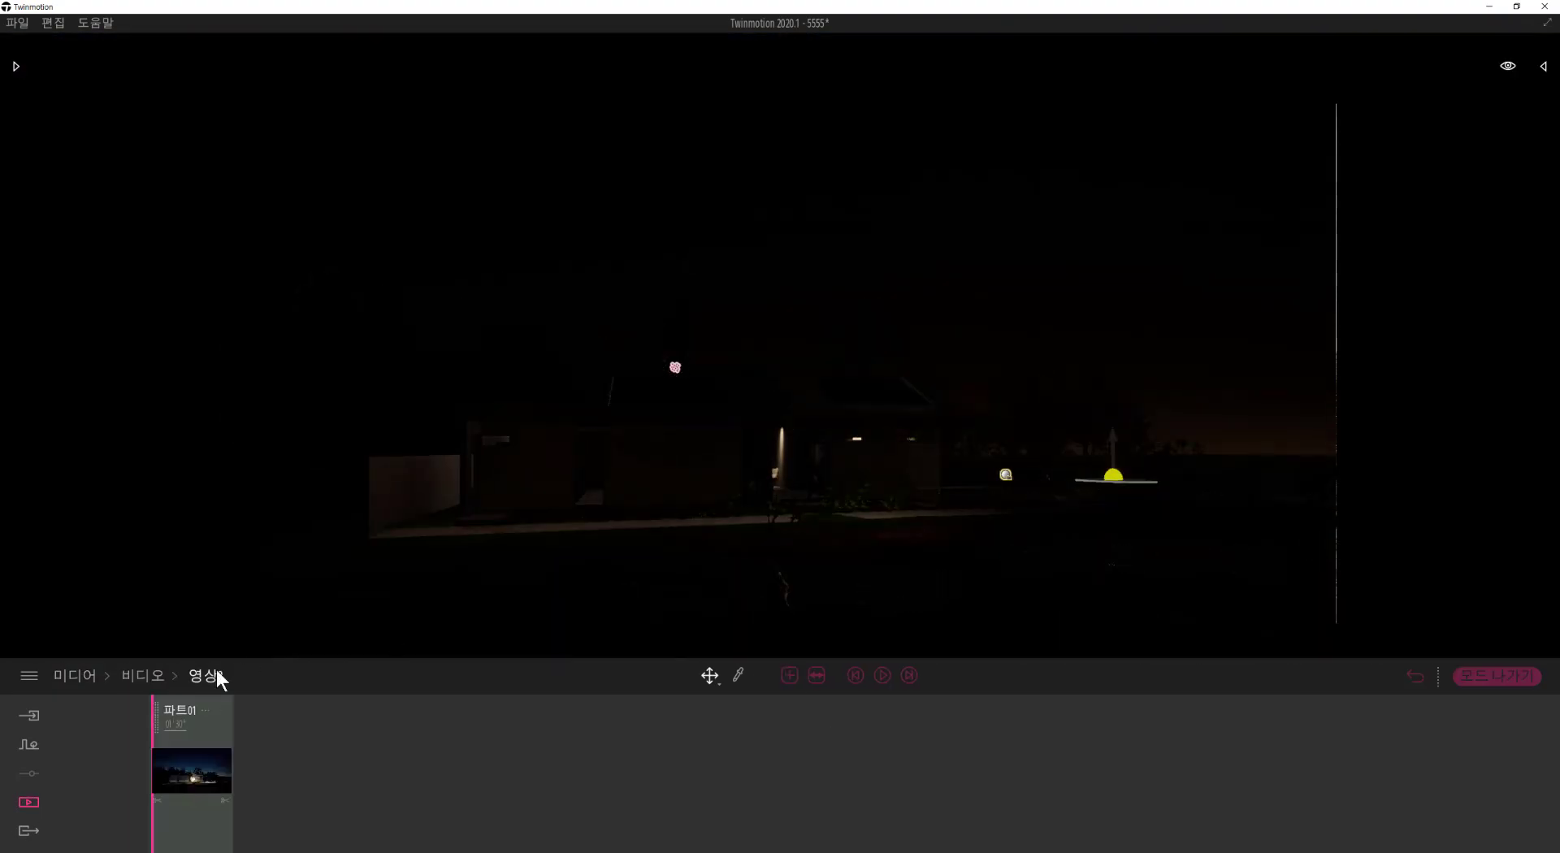
Step: Return to the list of videos and create a new video
{"action": "left_click", "coordinate": [145, 676]}
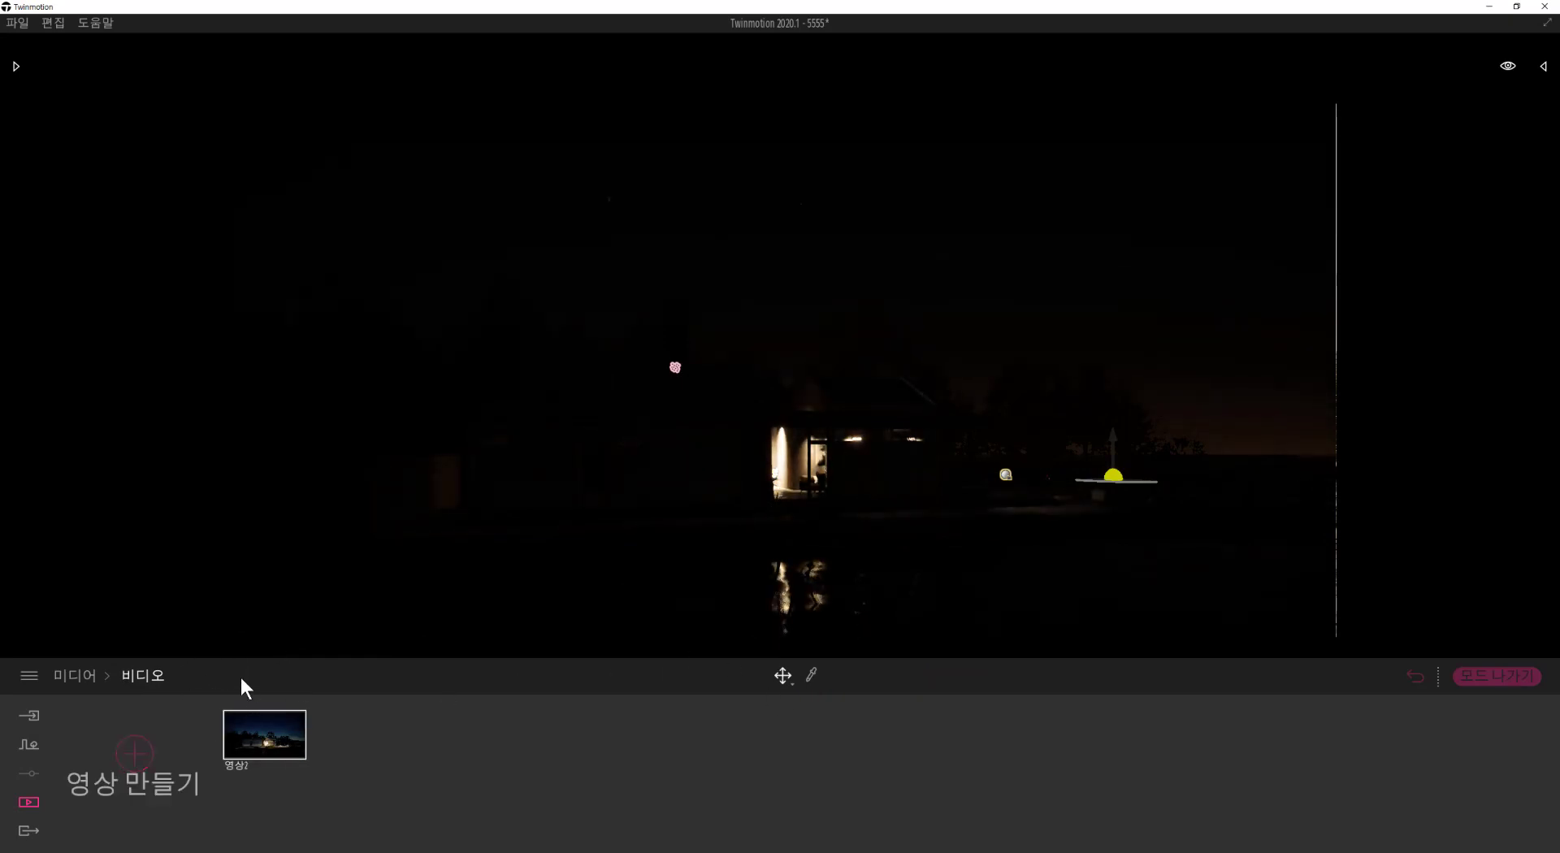
{"action": "left_click", "coordinate": [170, 784]}
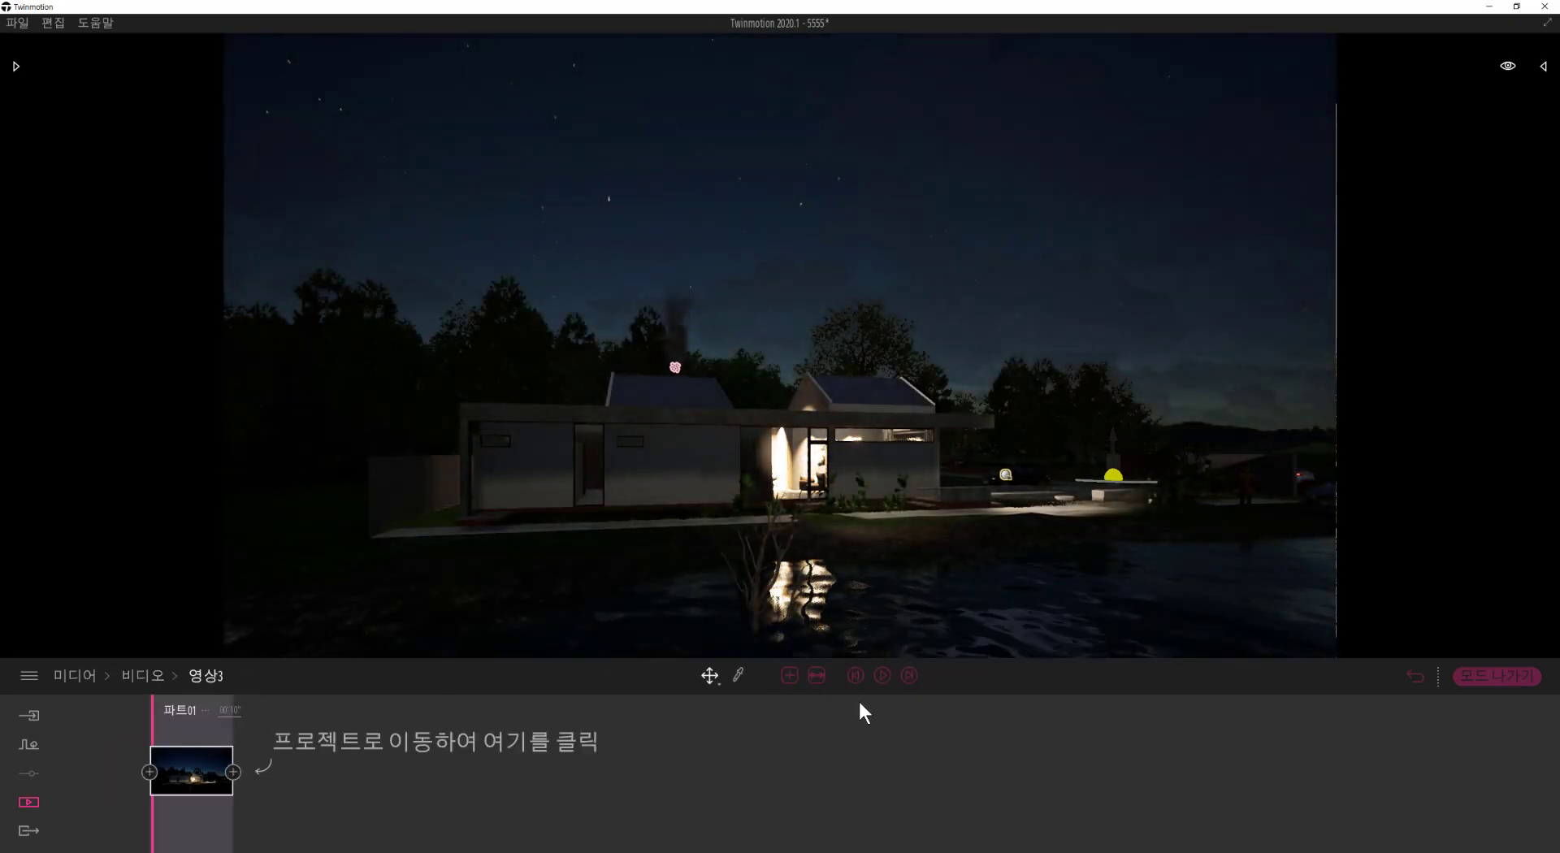
Step: Try a night camera view of the house from the lakeshore behind the parked car
{"action": "middle_click_drag", "start_coordinate": [1138, 471], "coordinate": [1109, 534], "text": "shift"}
{"action": "scroll", "coordinate": [1091, 483], "scroll_direction": "up", "scroll_amount": 6}
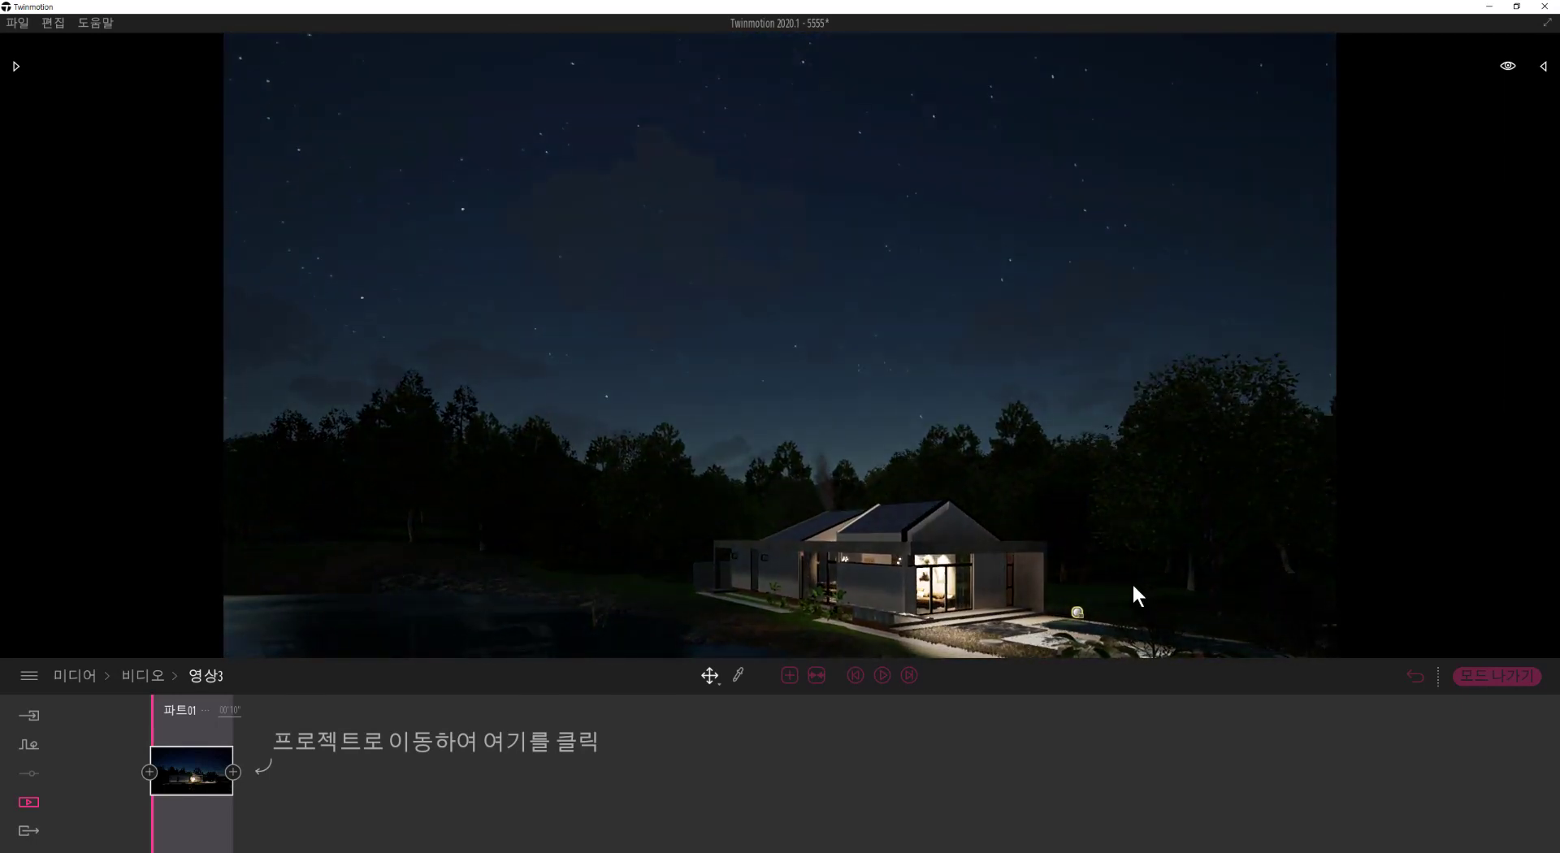
{"action": "middle_click_drag", "start_coordinate": [1133, 583], "coordinate": [1188, 603], "text": "shift"}
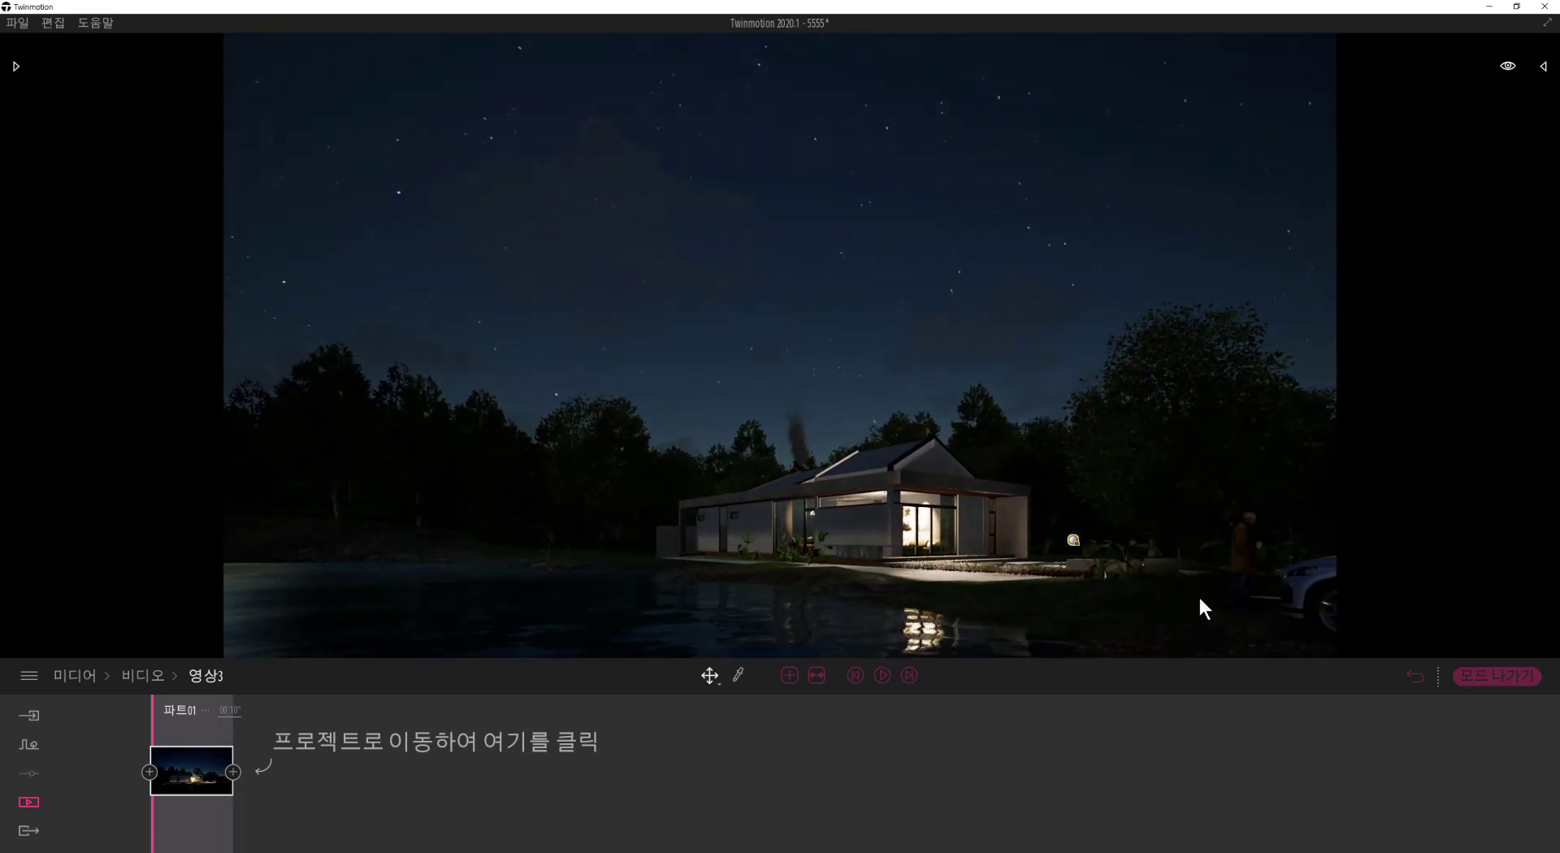
{"action": "key", "text": "d"}
{"action": "middle_click_drag", "start_coordinate": [1200, 598], "coordinate": [1356, 358], "text": "shift"}
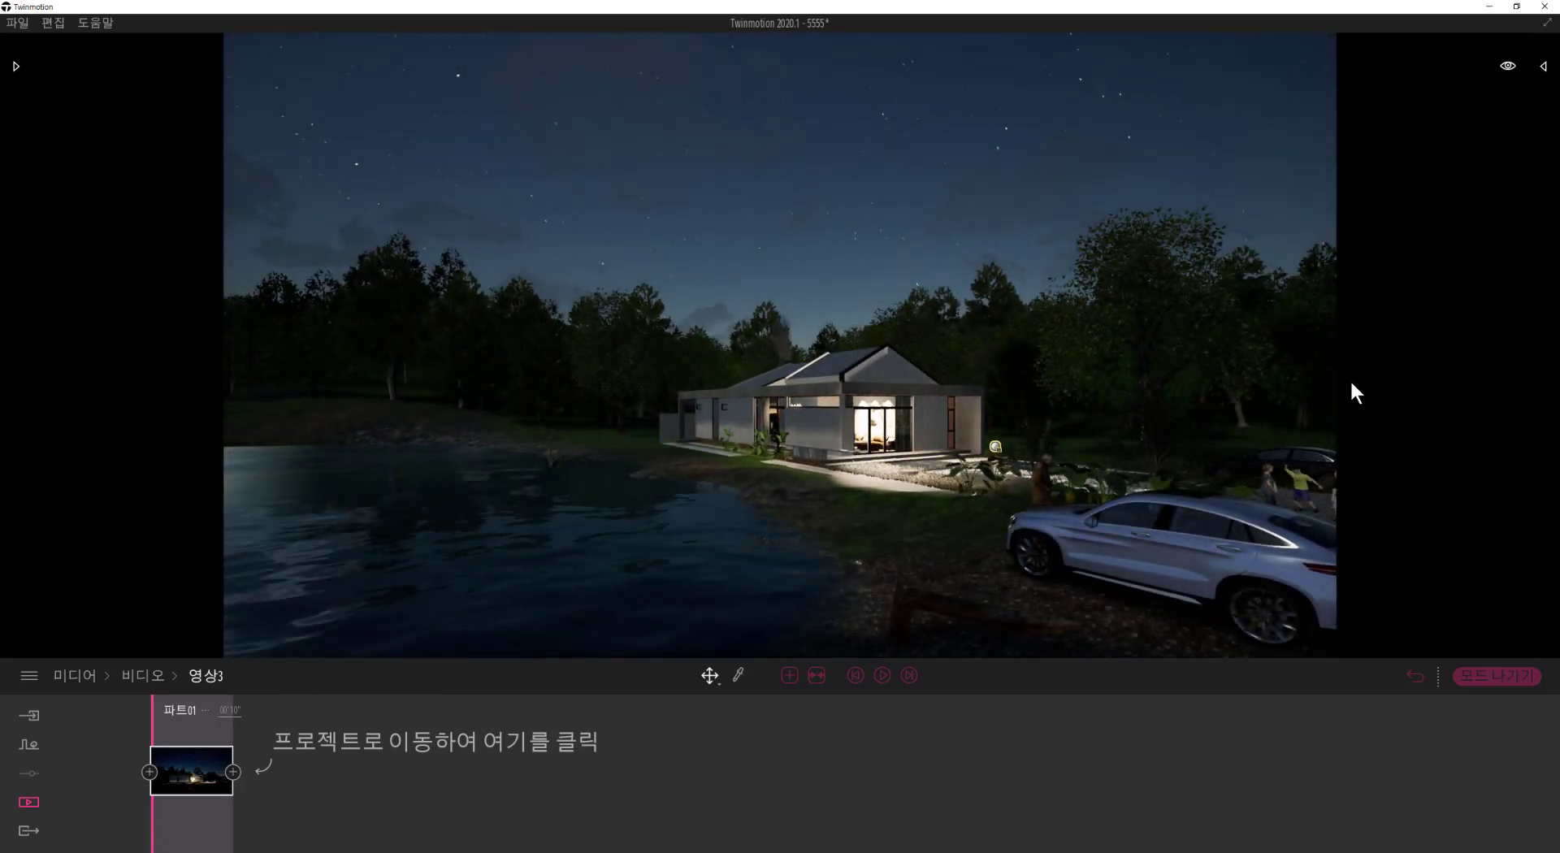
{"action": "key", "text": "d"}
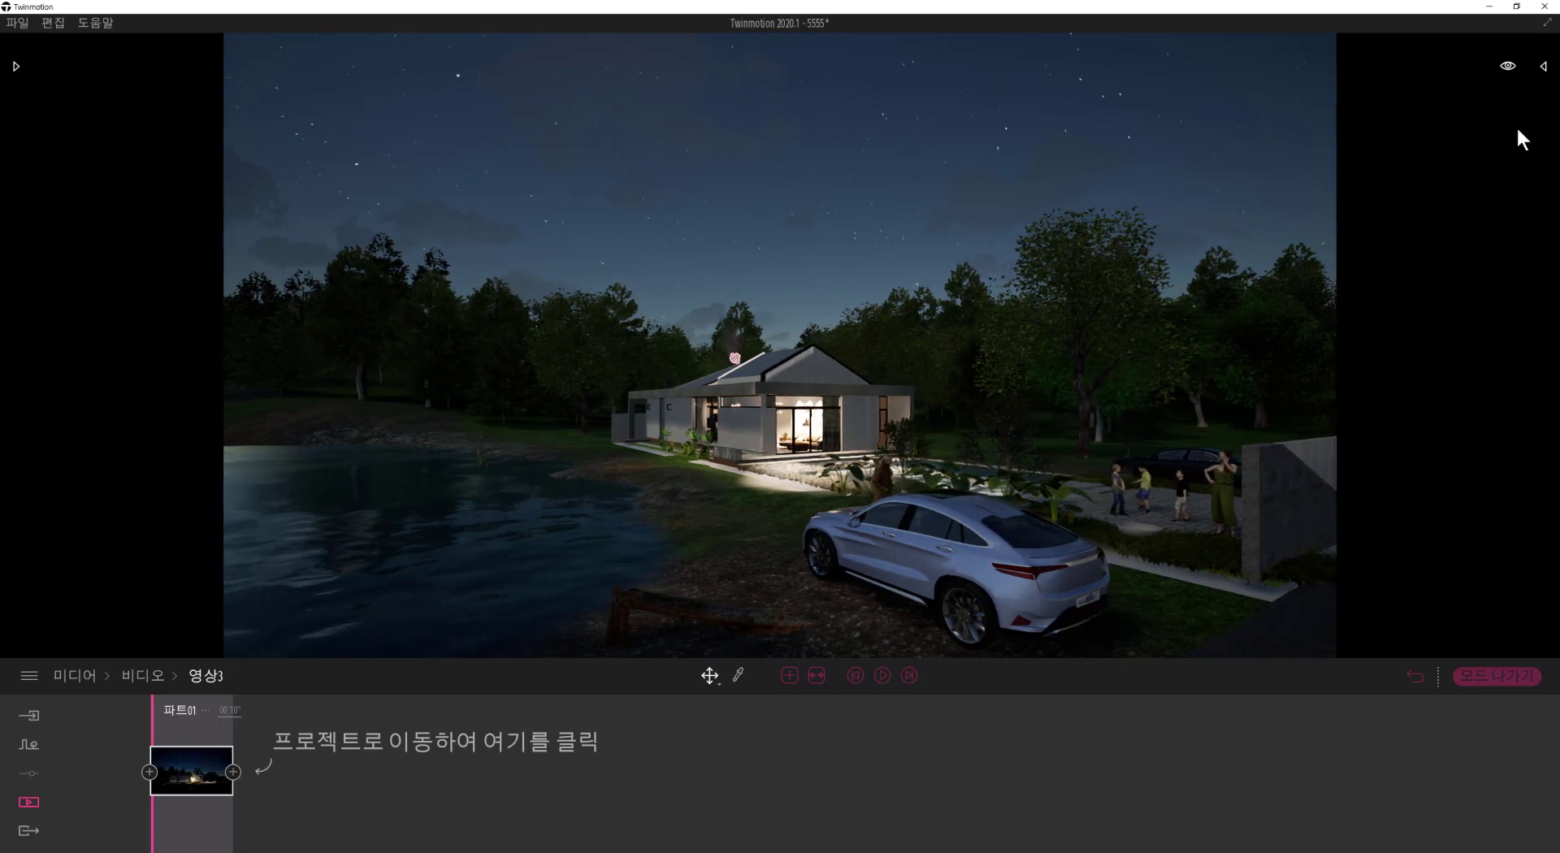
Step: Check the quick time-of-day setting and reopen the new video from the list of videos
{"action": "left_click", "coordinate": [1508, 66]}
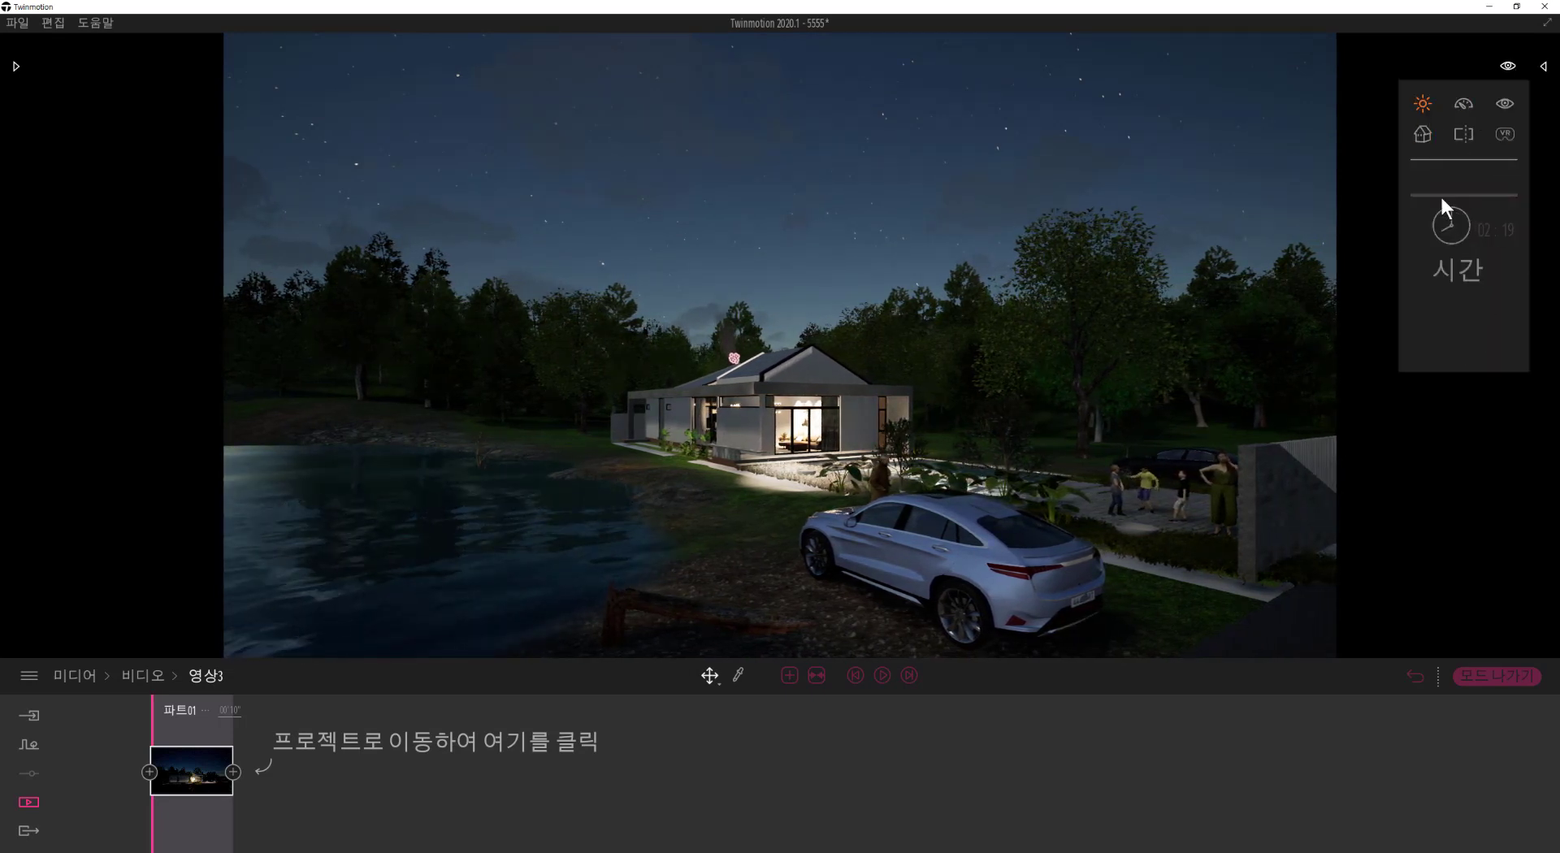
{"action": "left_click", "coordinate": [1144, 487]}
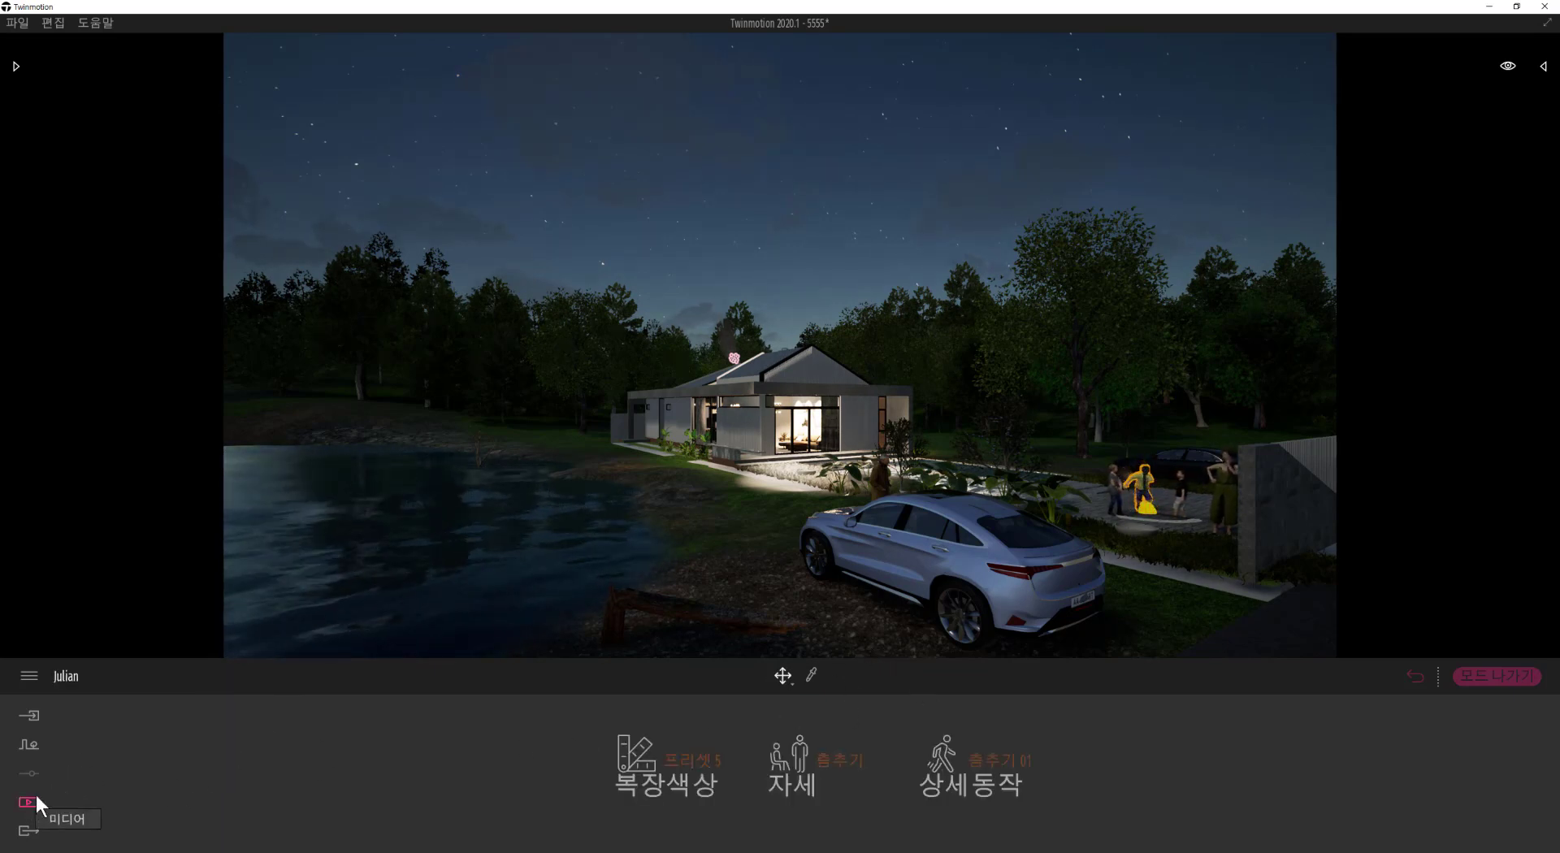
{"action": "left_click", "coordinate": [881, 756]}
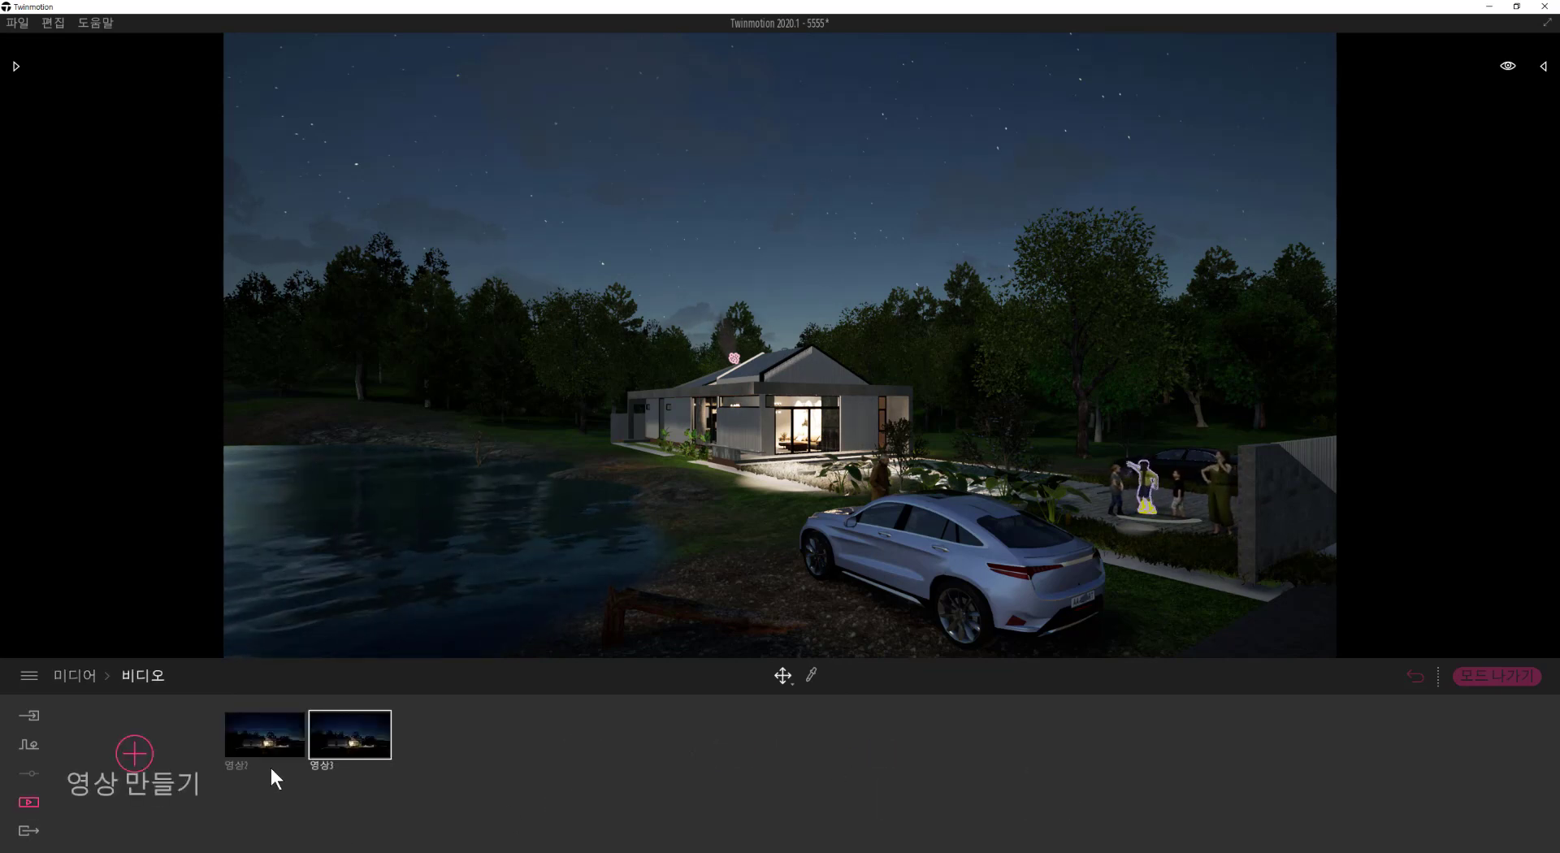
{"action": "double_click", "coordinate": [374, 741]}
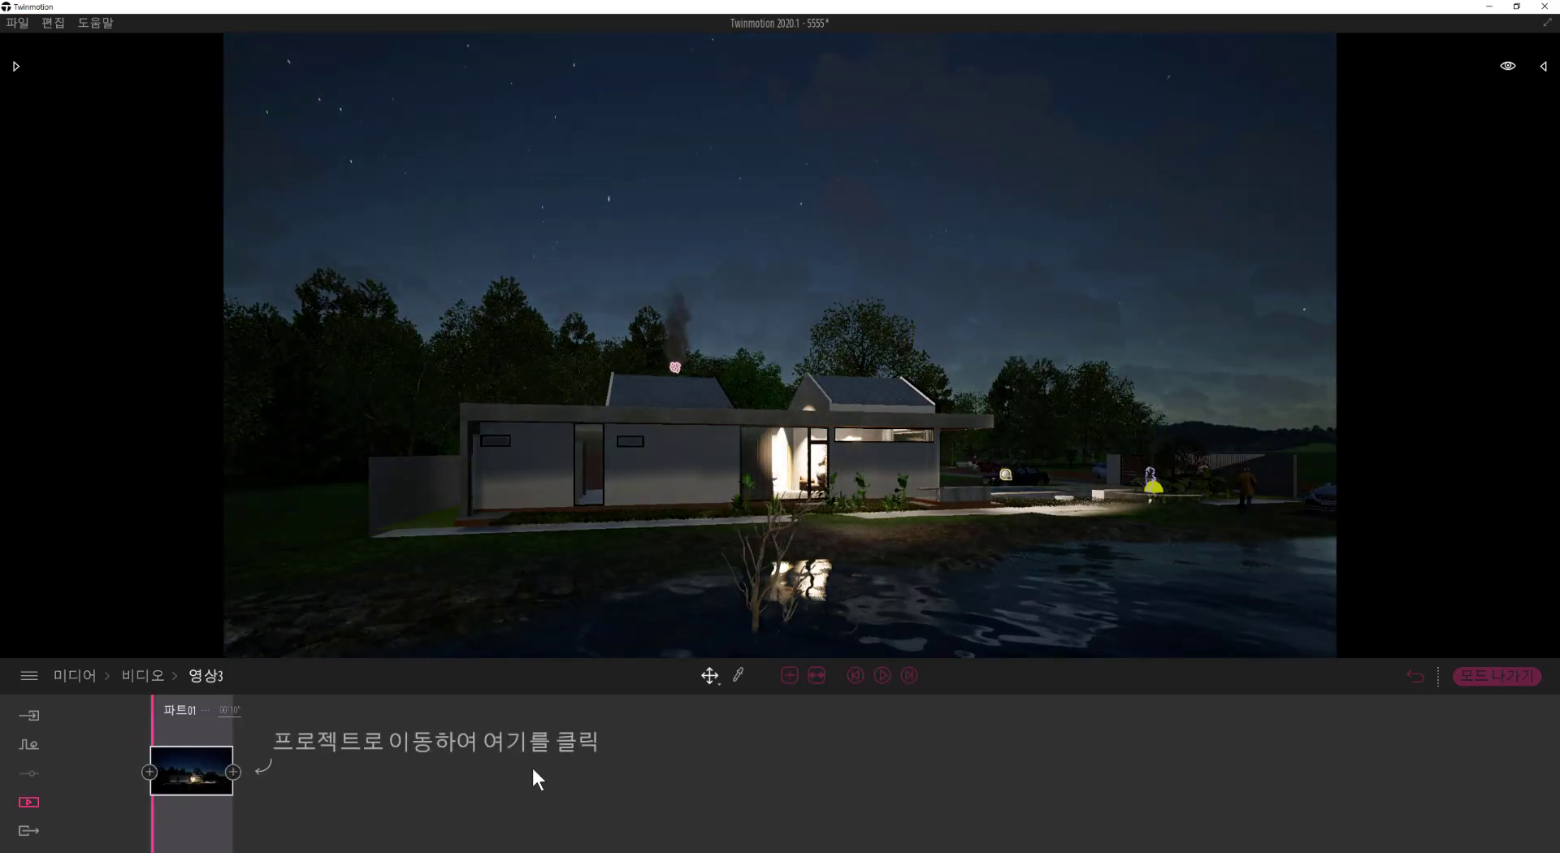
Step: Change the first keyframe's time of day to daylight in its location settings, and frame the house from the road behind the parked car
{"action": "left_click", "coordinate": [223, 802]}
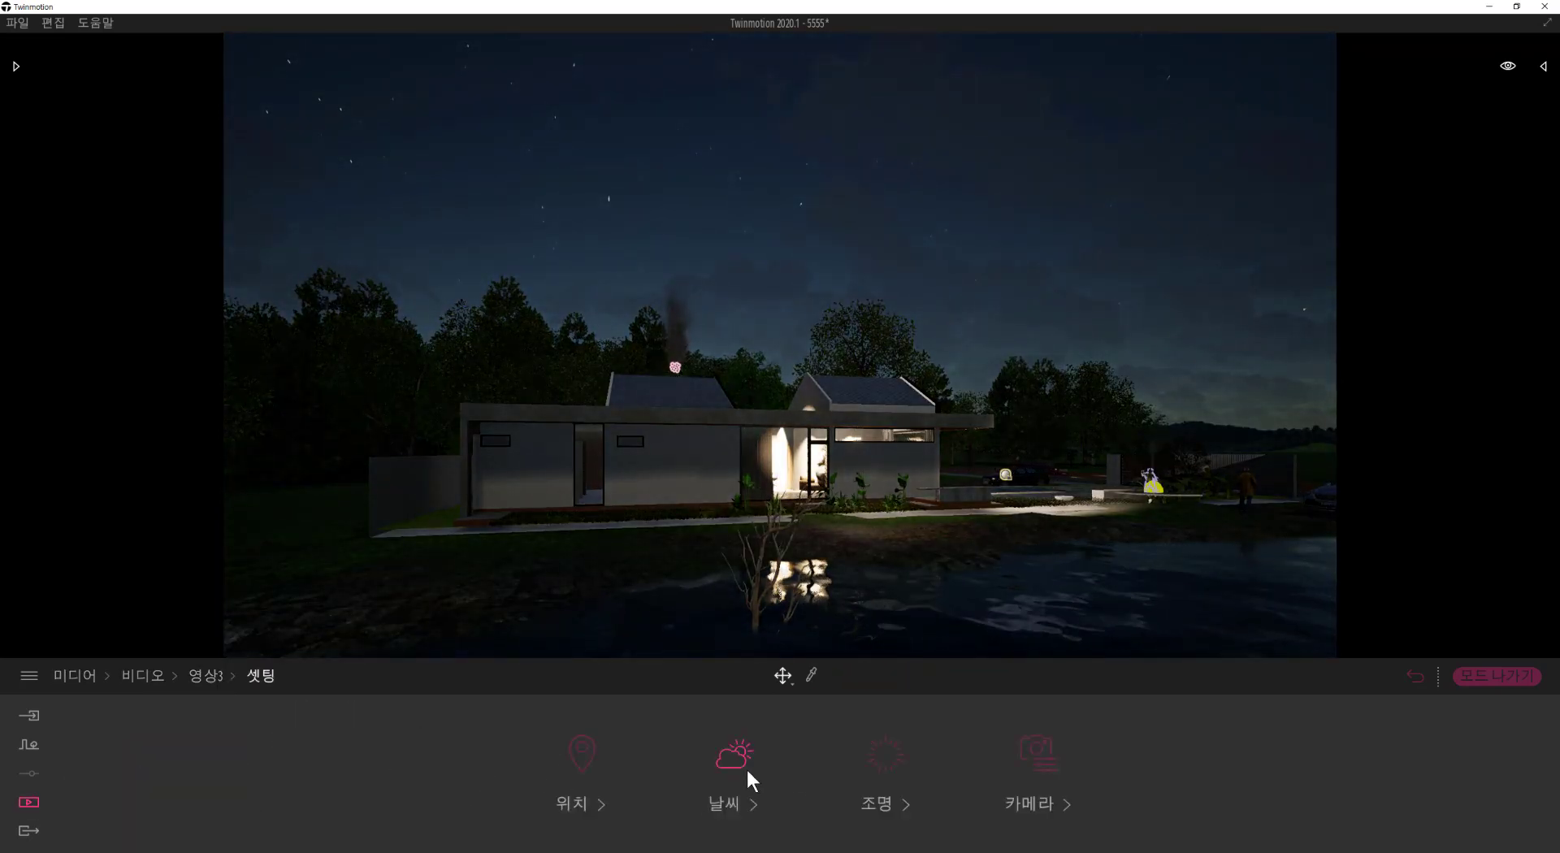
{"action": "left_click", "coordinate": [584, 764]}
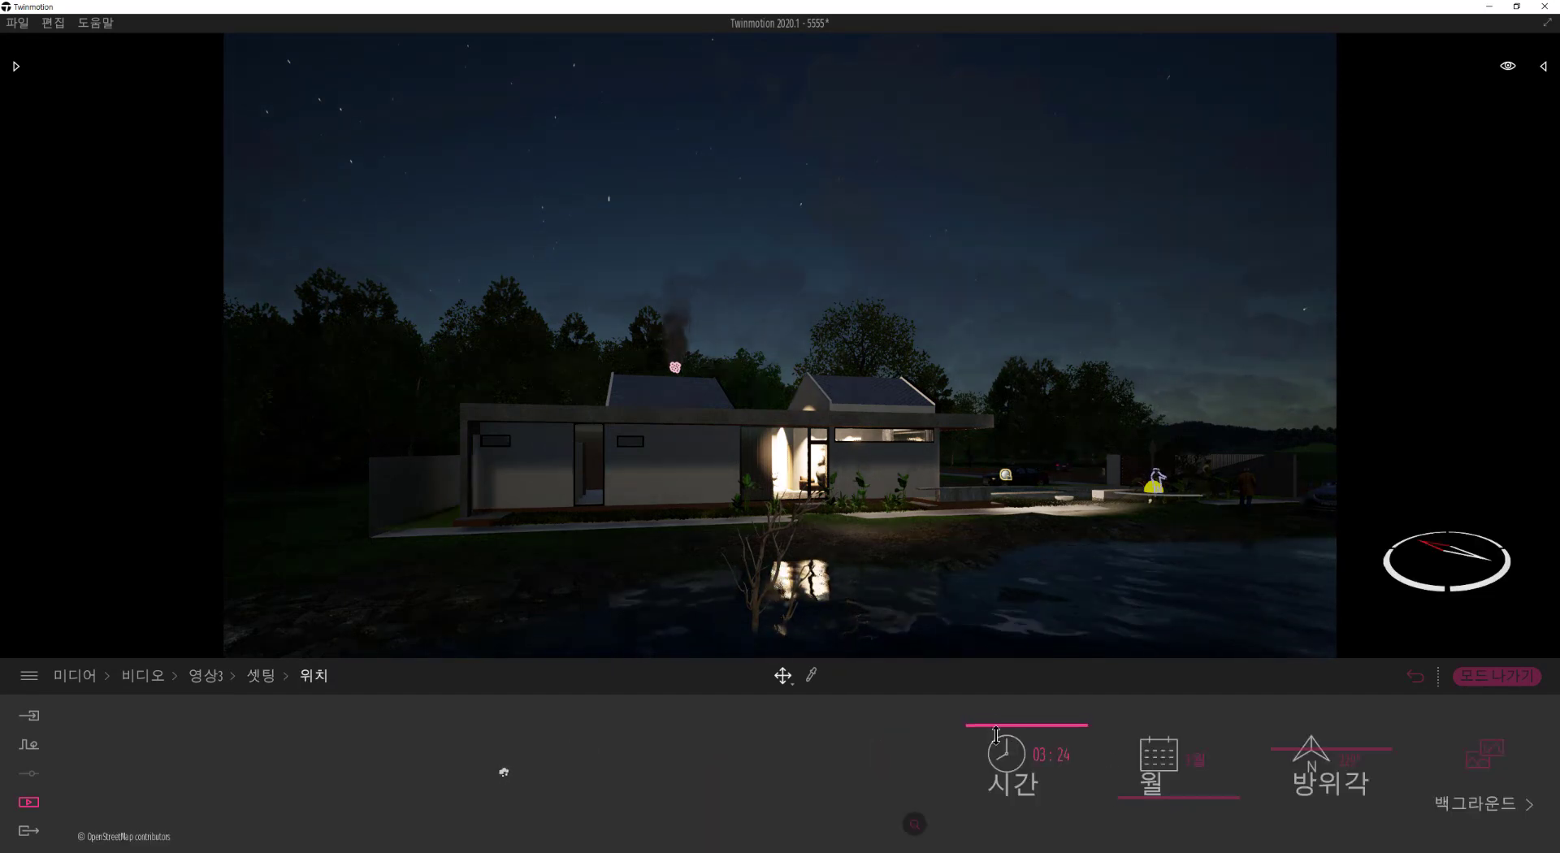
{"action": "left_click_drag", "start_coordinate": [996, 735], "coordinate": [1006, 753]}
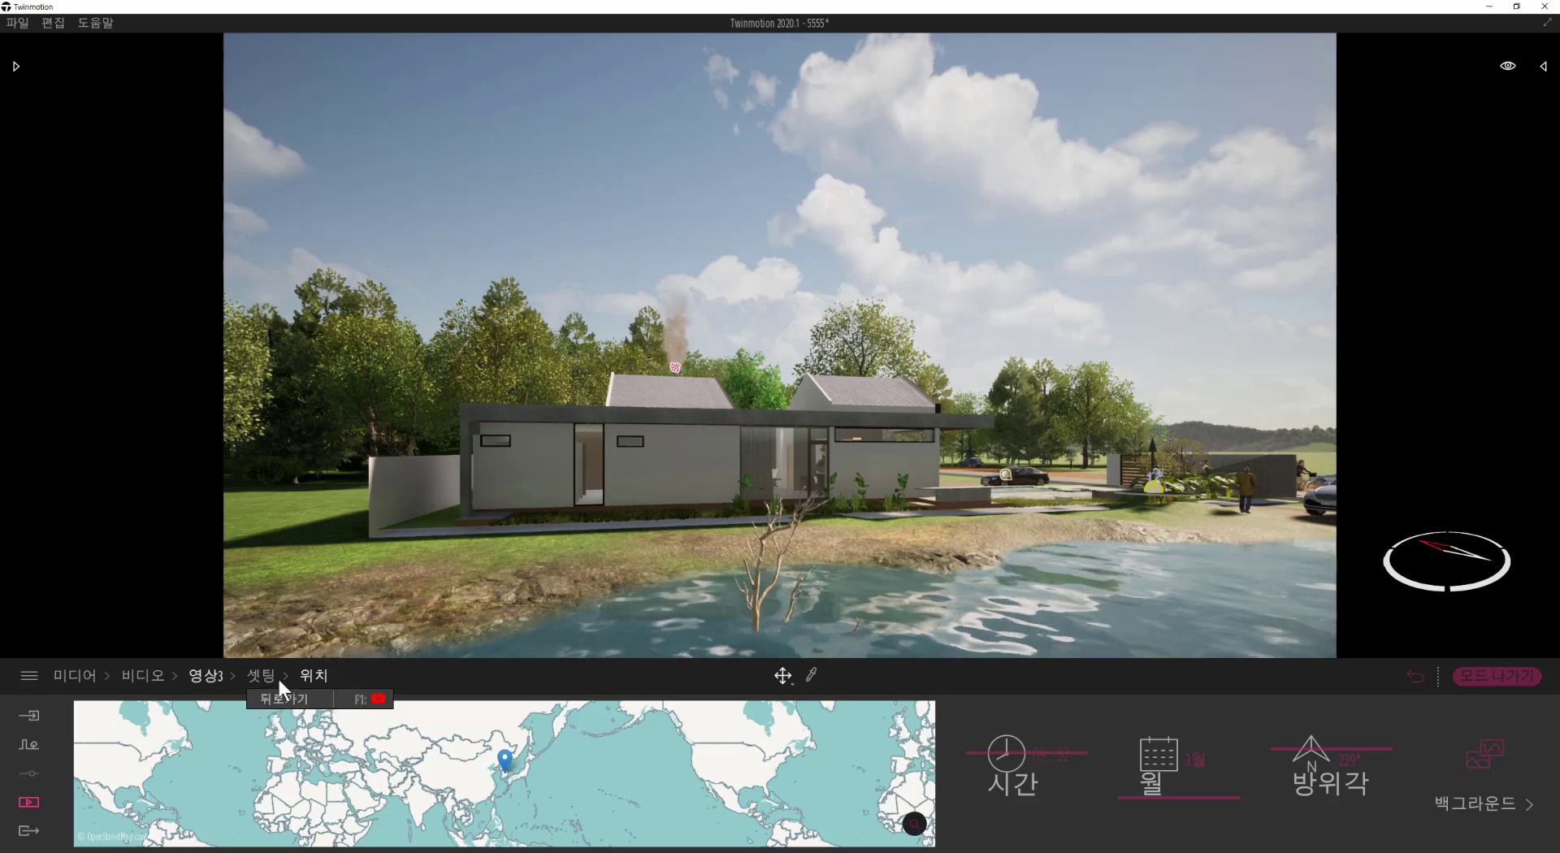
{"action": "left_click_drag", "start_coordinate": [1013, 752], "coordinate": [1024, 747]}
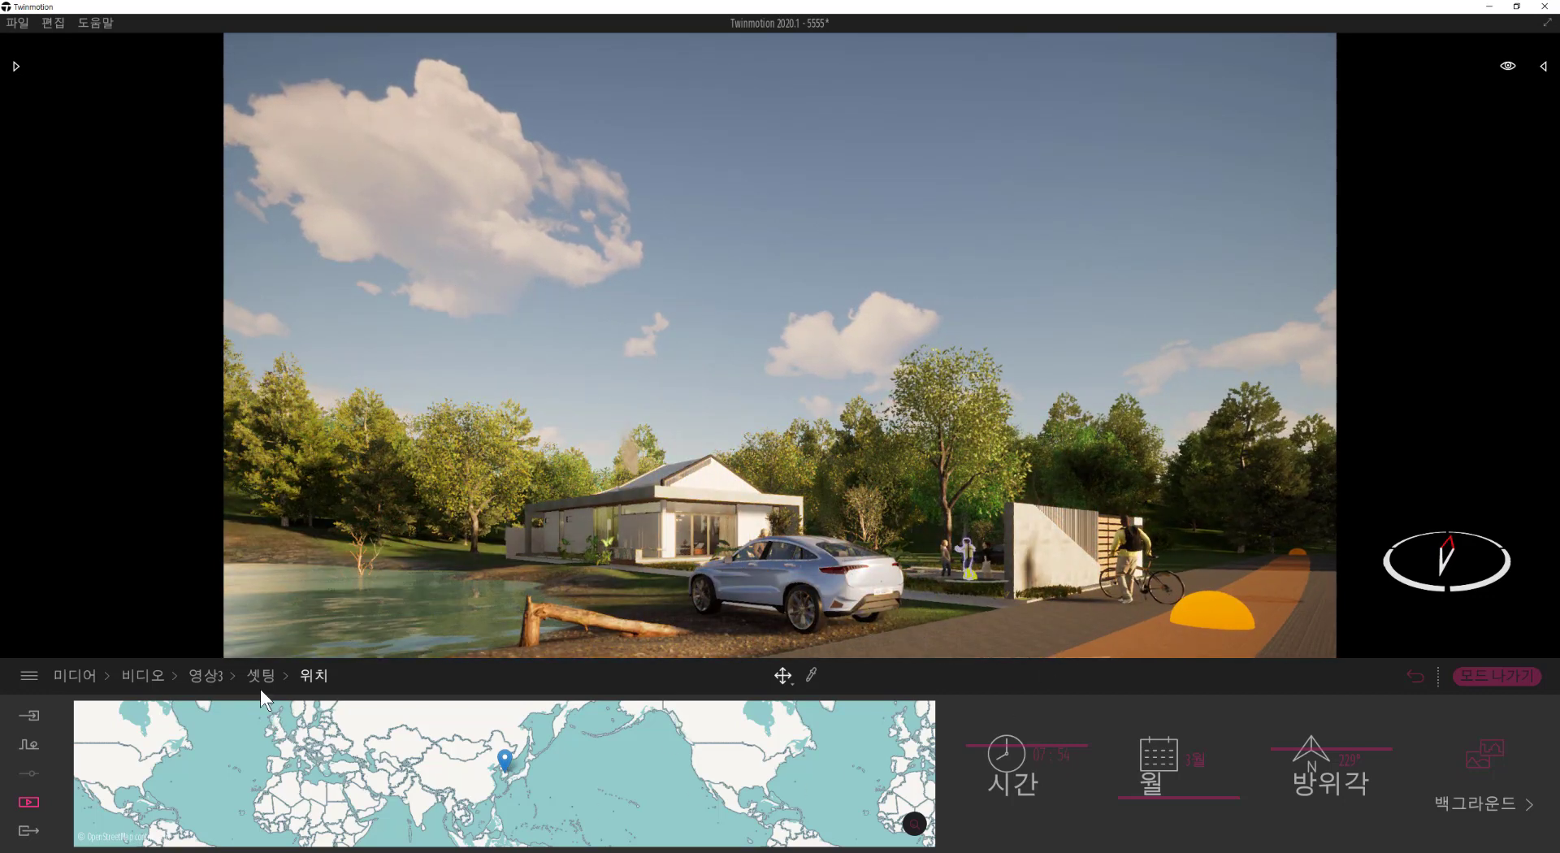
{"action": "left_click", "coordinate": [205, 676]}
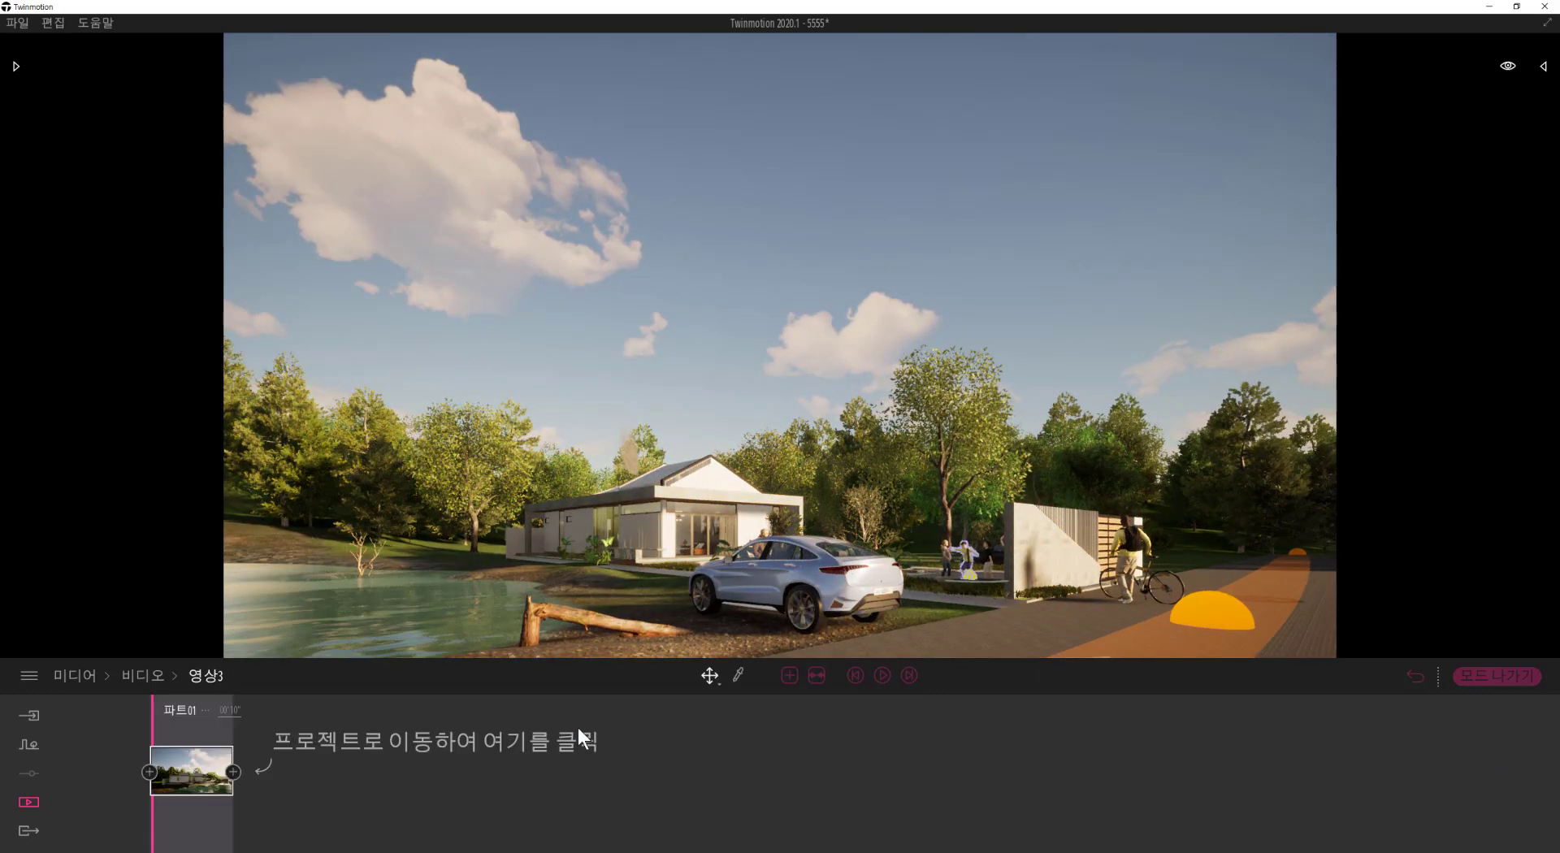
Step: Add a second keyframe from the roadside view and a third from a raised view towards the house and gate
{"action": "left_click", "coordinate": [234, 770]}
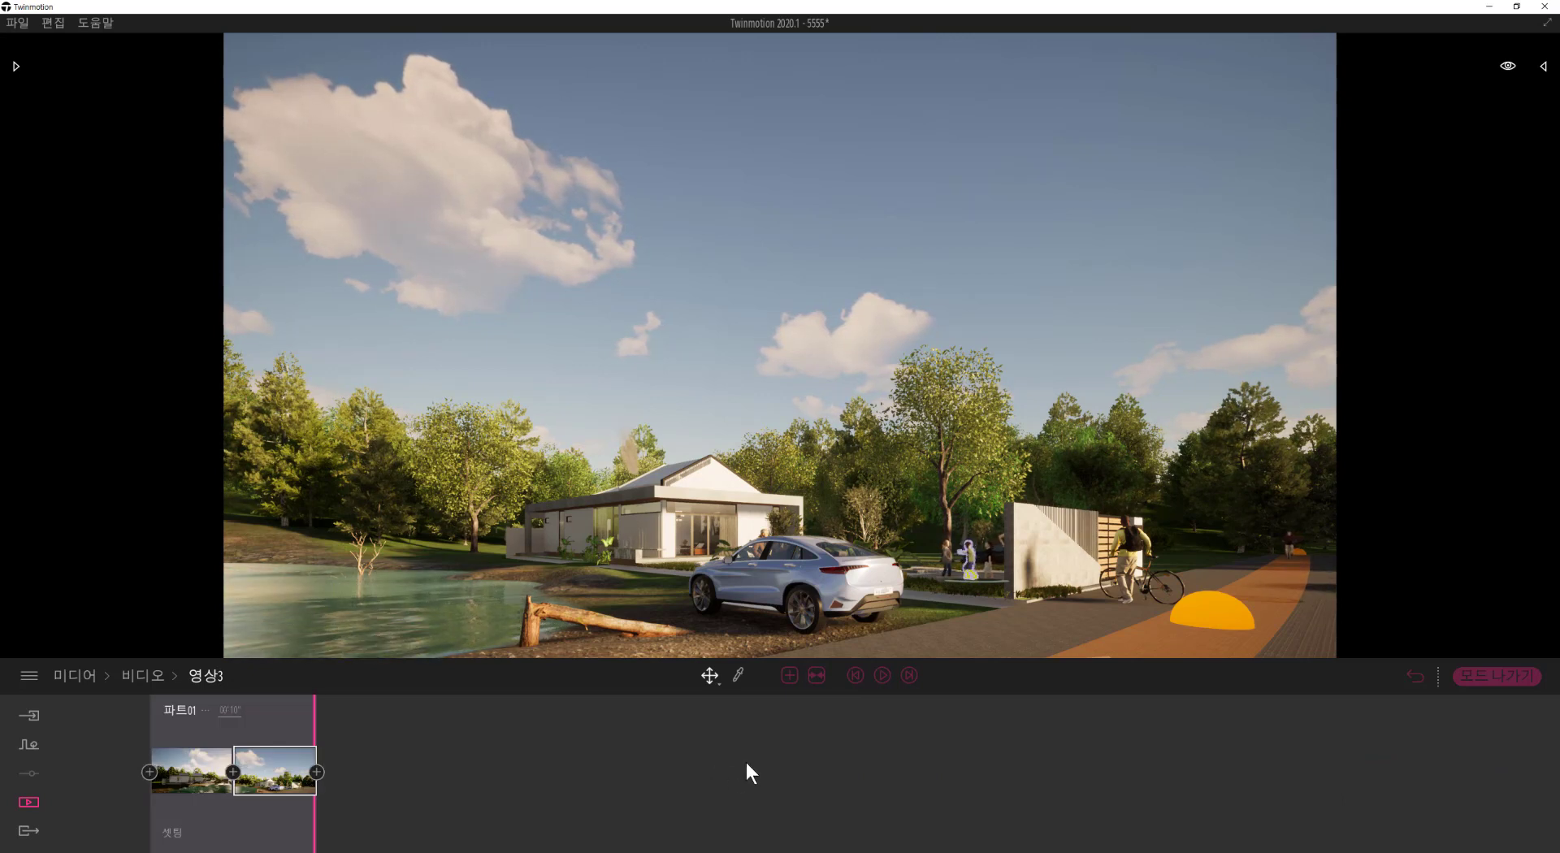
{"action": "middle_click_drag", "start_coordinate": [922, 577], "coordinate": [922, 577], "text": "shift"}
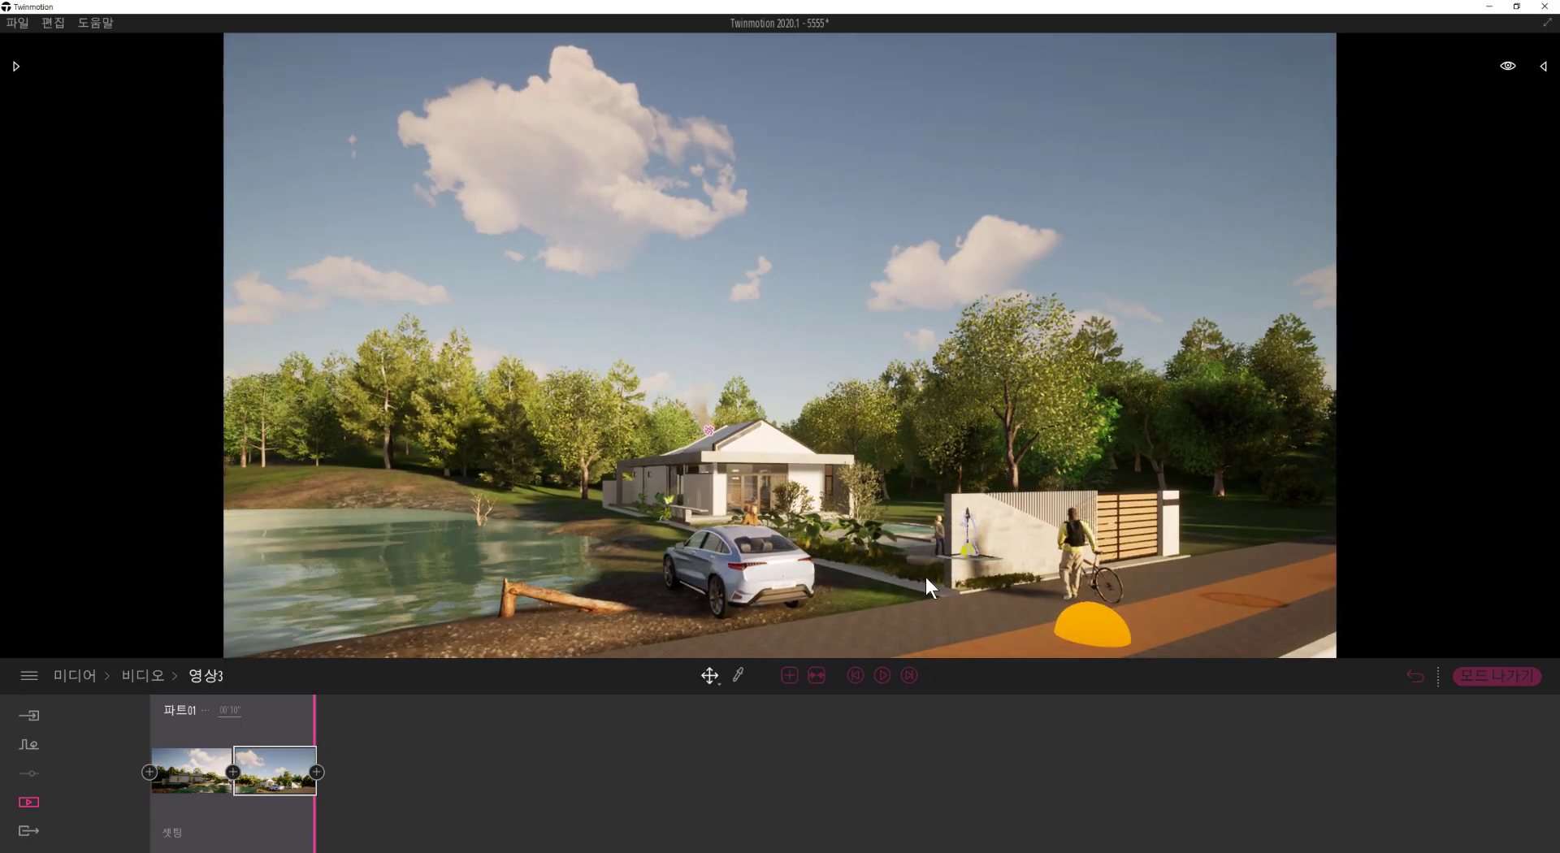
{"action": "left_click", "coordinate": [318, 772]}
{"action": "key", "text": "Up"}
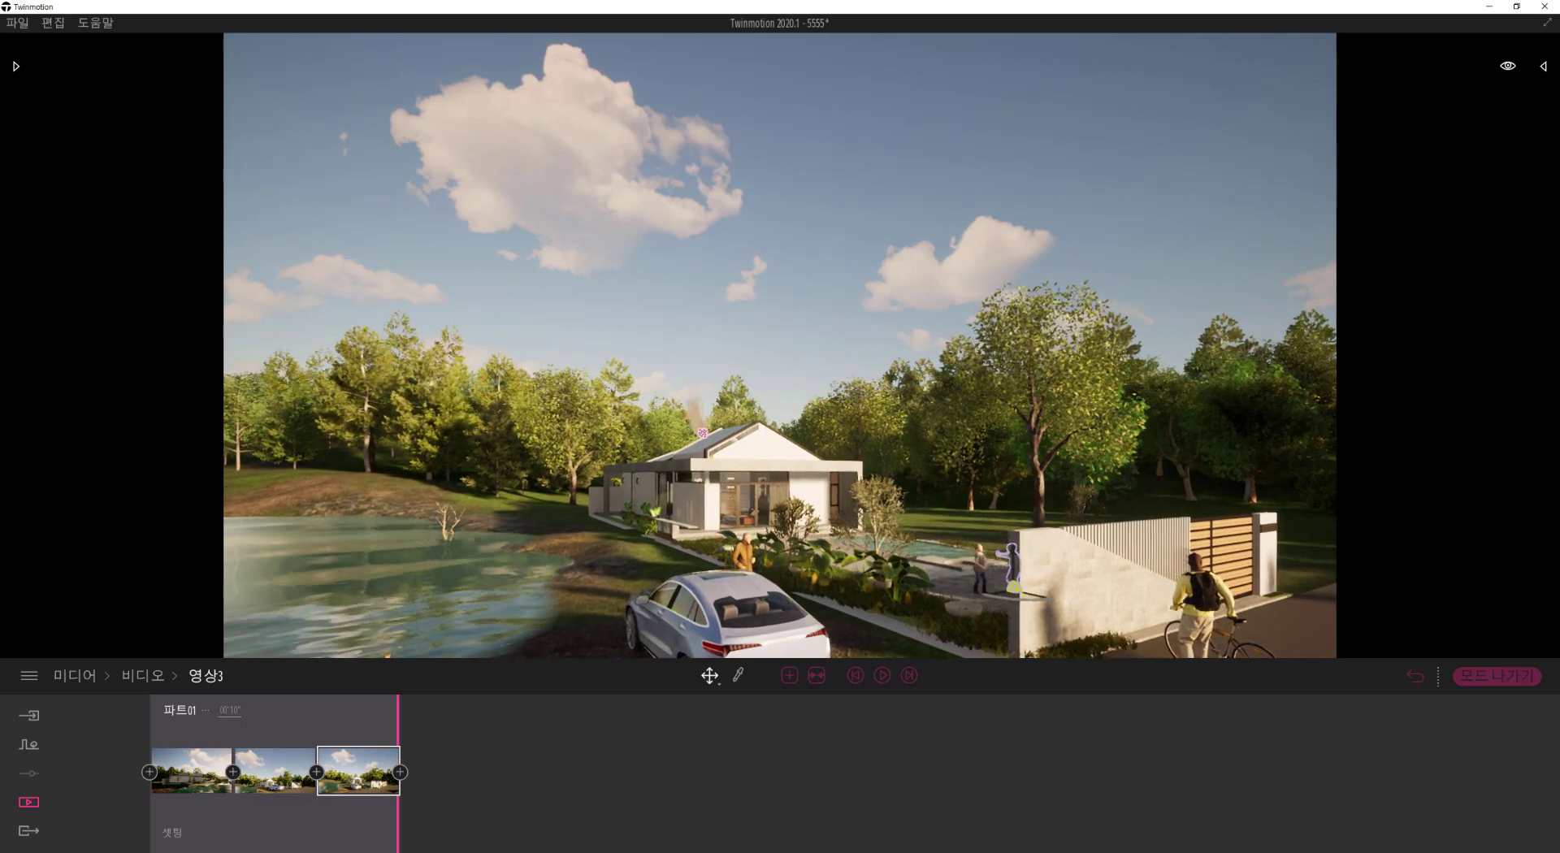
Step: Add a fourth keyframe from the paved driveway, showing the woman and children in front of the house and pool
{"action": "middle_click_drag", "start_coordinate": [821, 611], "coordinate": [821, 611], "text": "shift"}
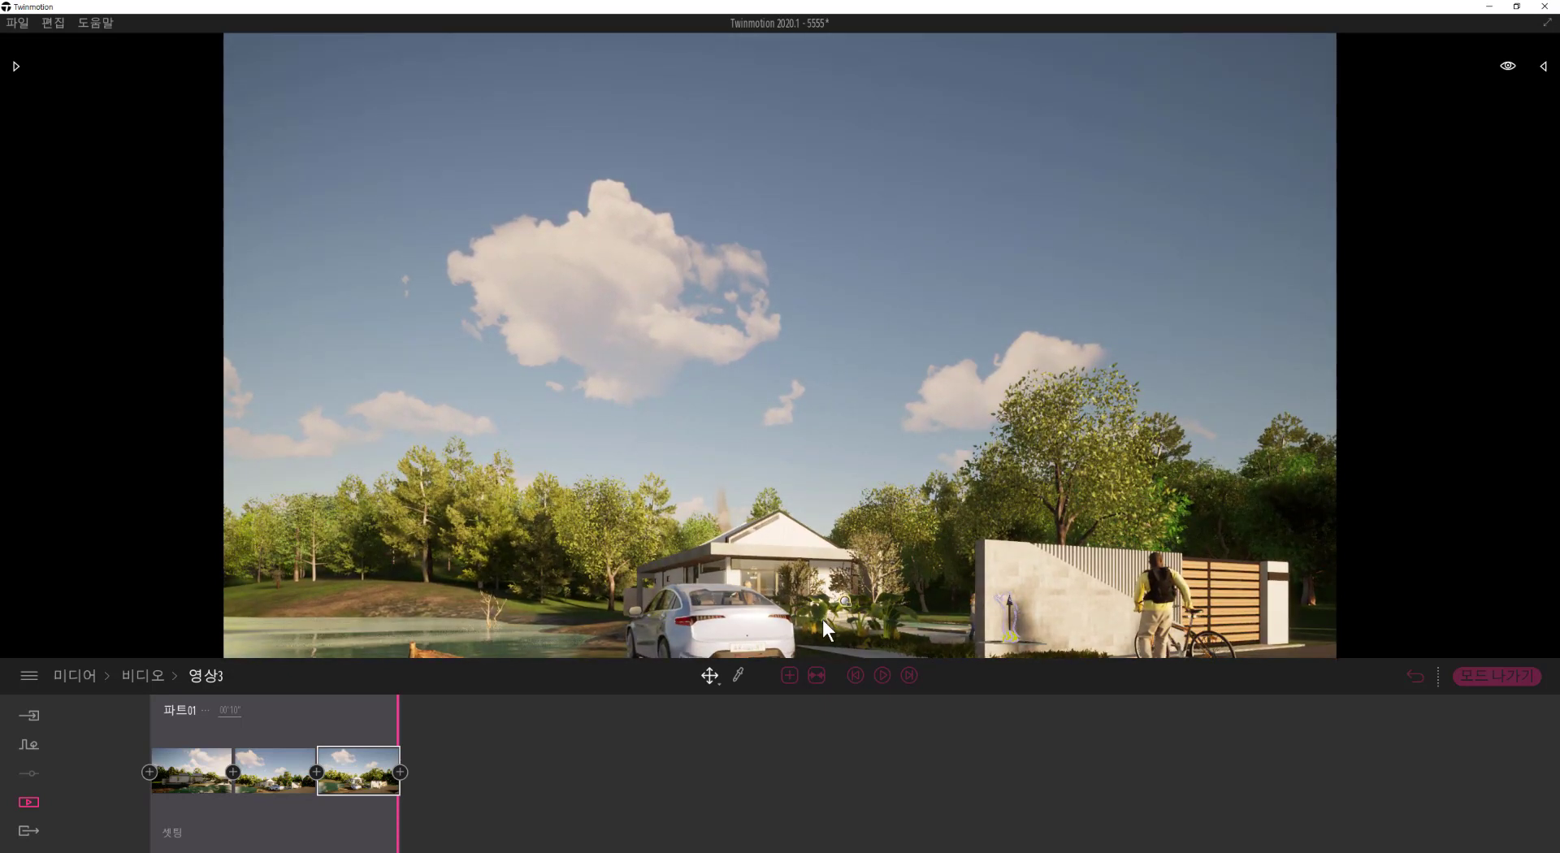
{"action": "key", "text": "q"}
{"action": "mouse_move", "coordinate": [828, 632]}
{"action": "right_mouse_down"}
{"action": "mouse_move", "coordinate": [827, 654]}
{"action": "mouse_move", "coordinate": [831, 642]}
{"action": "right_mouse_up"}
{"action": "key", "text": "e"}
{"action": "key", "text": "w"}
{"action": "right_click_drag", "start_coordinate": [991, 617], "coordinate": [1062, 640]}
{"action": "key", "text": "s"}
{"action": "key", "text": "q"}
{"action": "key", "text": "q"}
{"action": "key", "text": "e"}
{"action": "key", "text": "q"}
{"action": "key", "text": "e"}
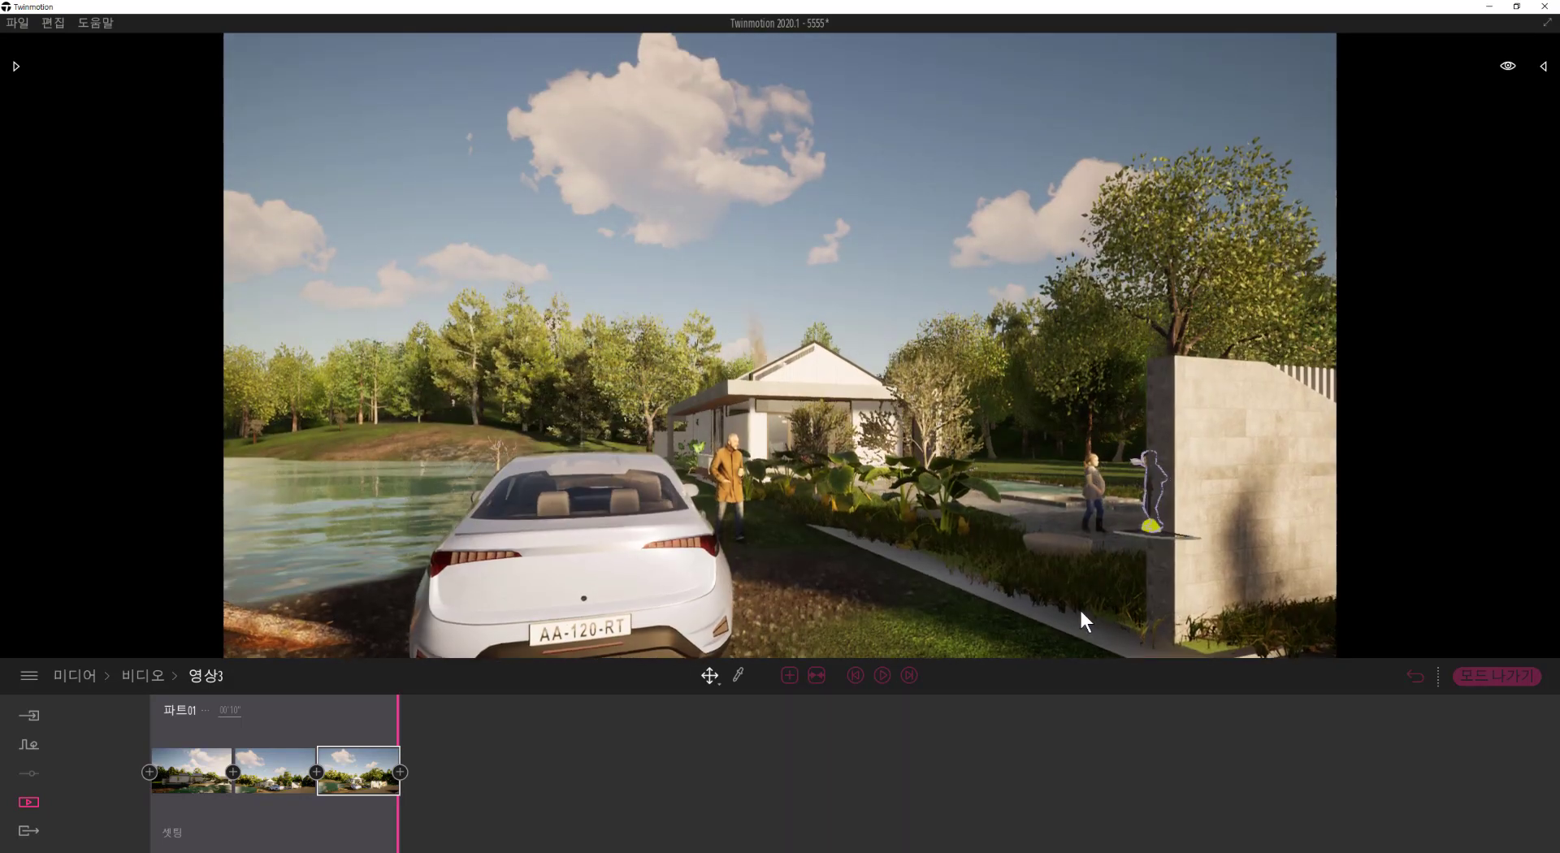
{"action": "key", "text": "w"}
{"action": "right_click_drag", "start_coordinate": [1146, 606], "coordinate": [1174, 614]}
{"action": "key", "text": "q"}
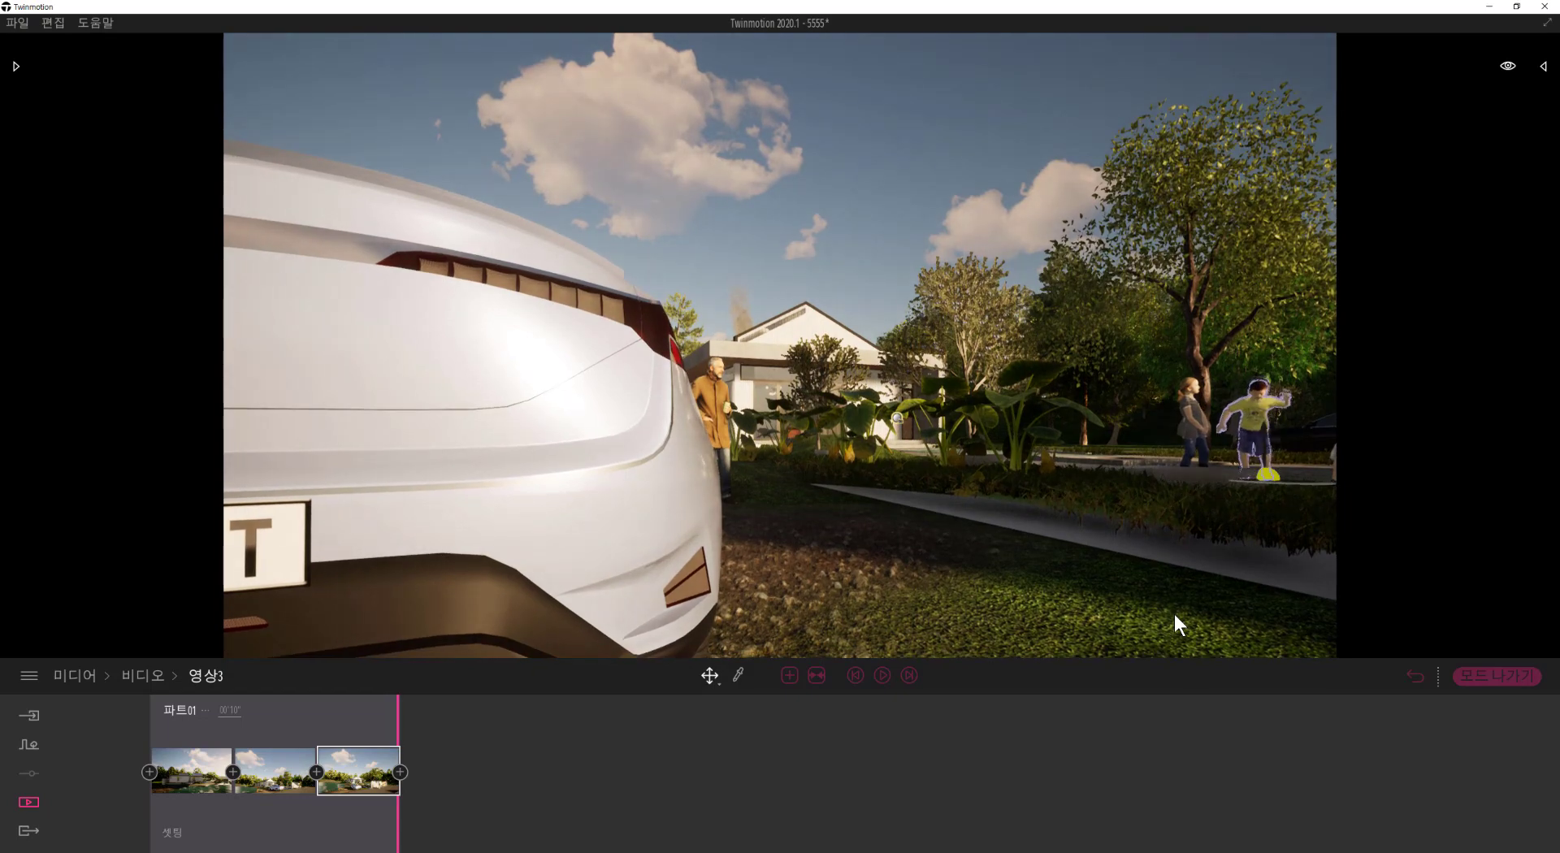
{"action": "key", "text": "e"}
{"action": "key", "text": "q"}
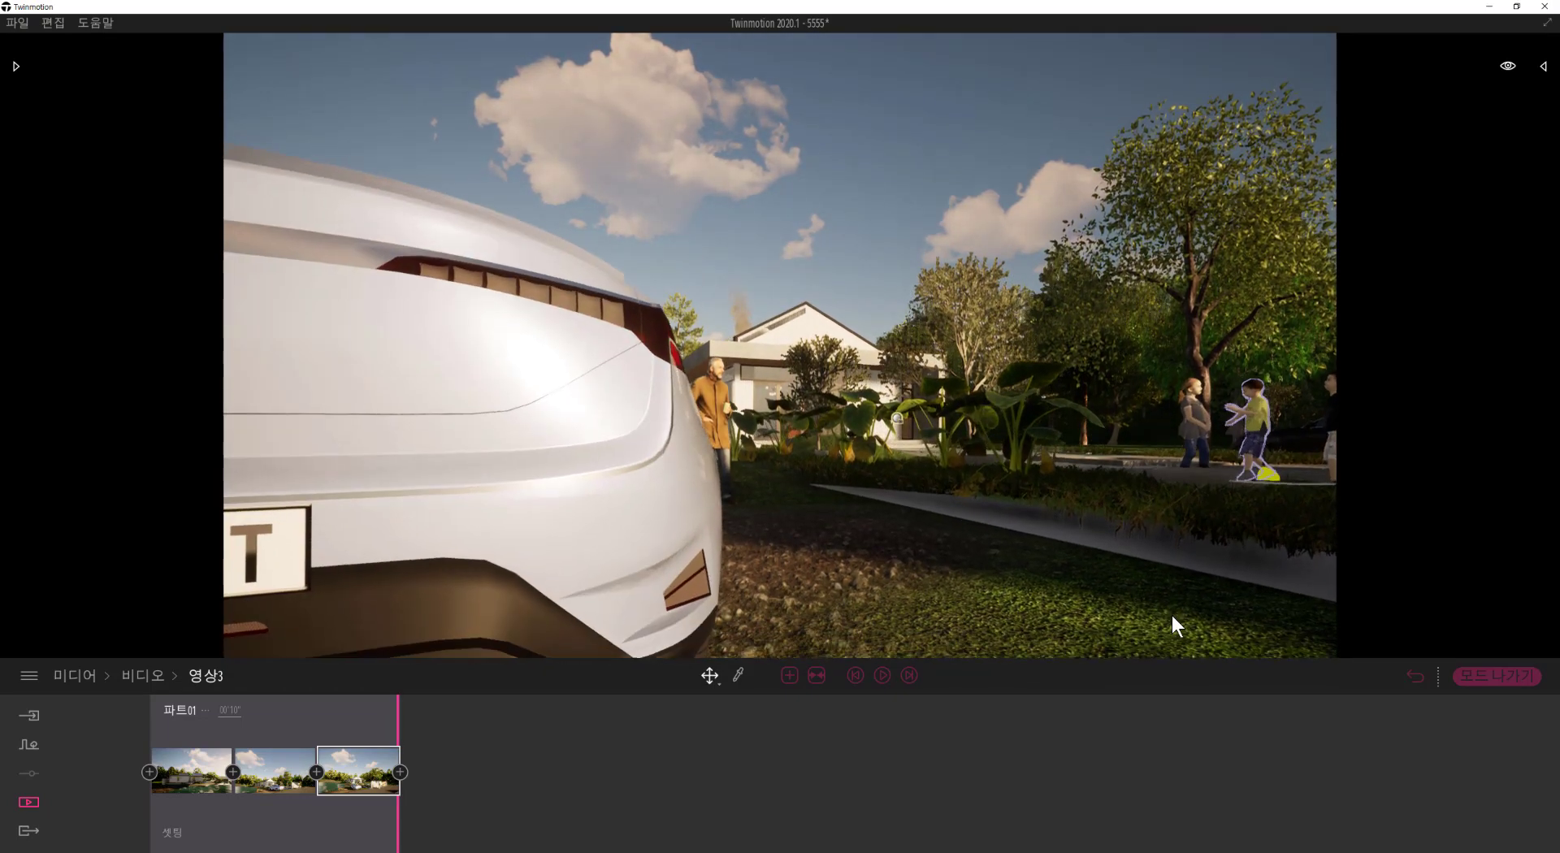
{"action": "key", "text": "e"}
{"action": "key", "text": "w"}
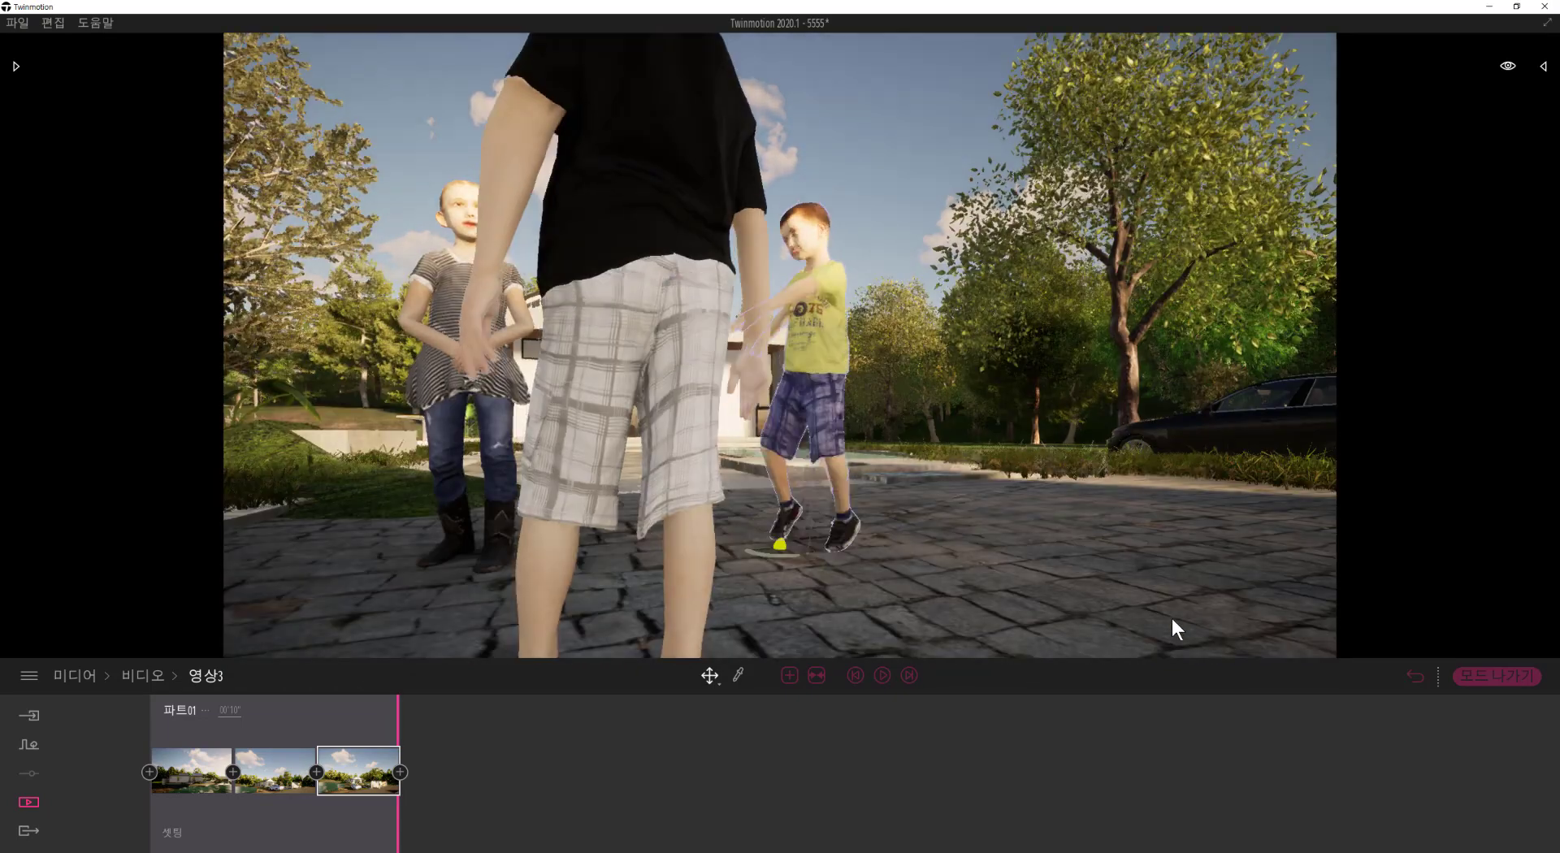
{"action": "mouse_move", "coordinate": [1174, 619]}
{"action": "middle_mouse_down", "text": "shift"}
{"action": "mouse_move", "coordinate": [1320, 632]}
{"action": "mouse_move", "coordinate": [1174, 617]}
{"action": "middle_mouse_up", "text": "shift"}
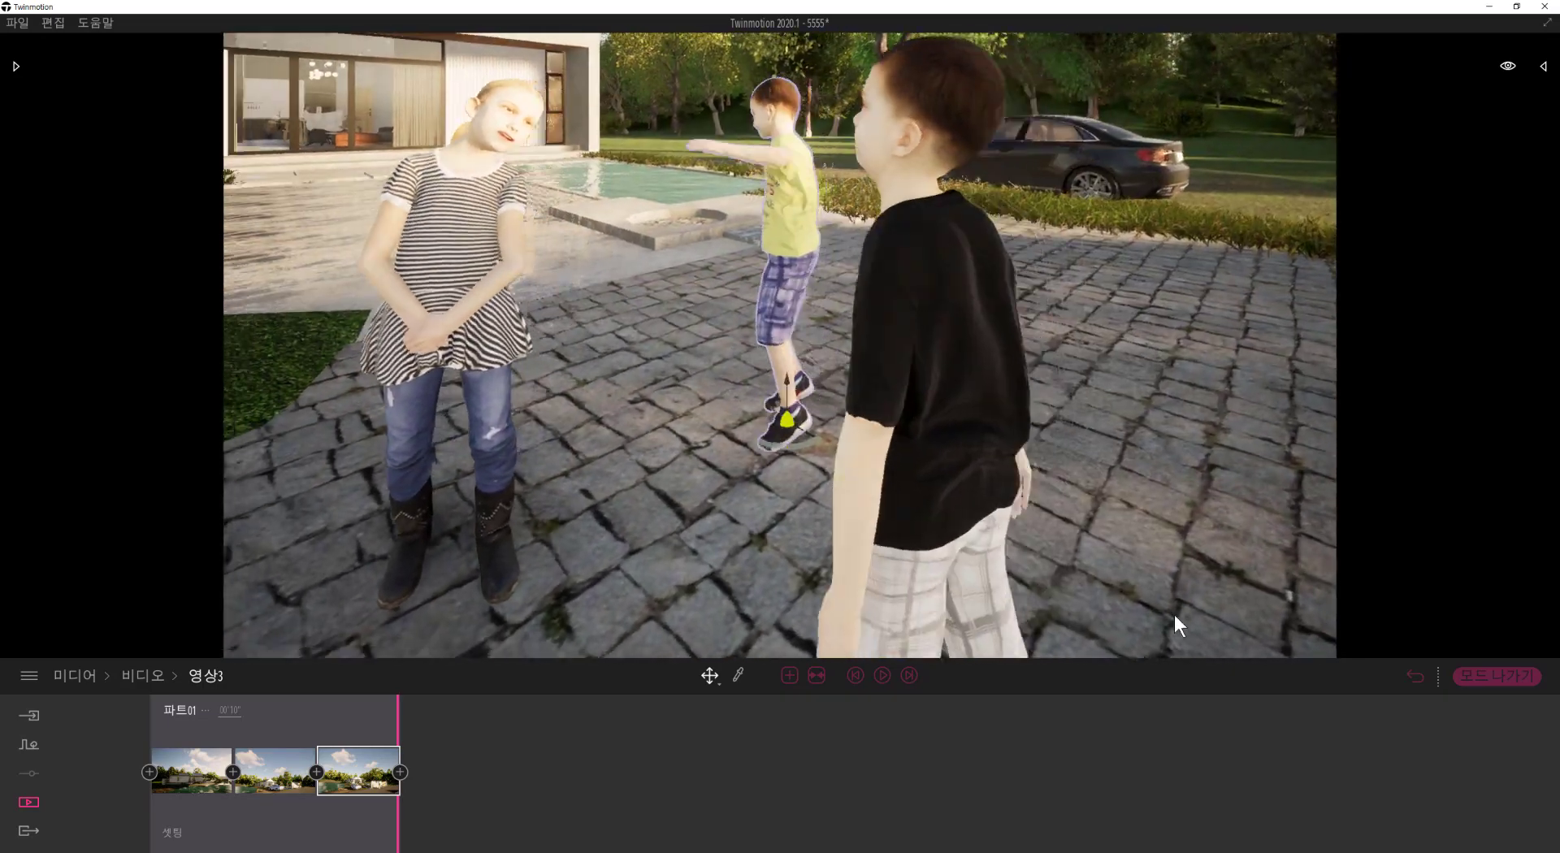
{"action": "scroll", "coordinate": [1165, 593], "scroll_direction": "down", "scroll_amount": 3}
{"action": "scroll", "coordinate": [1157, 593], "scroll_direction": "down", "scroll_amount": 2}
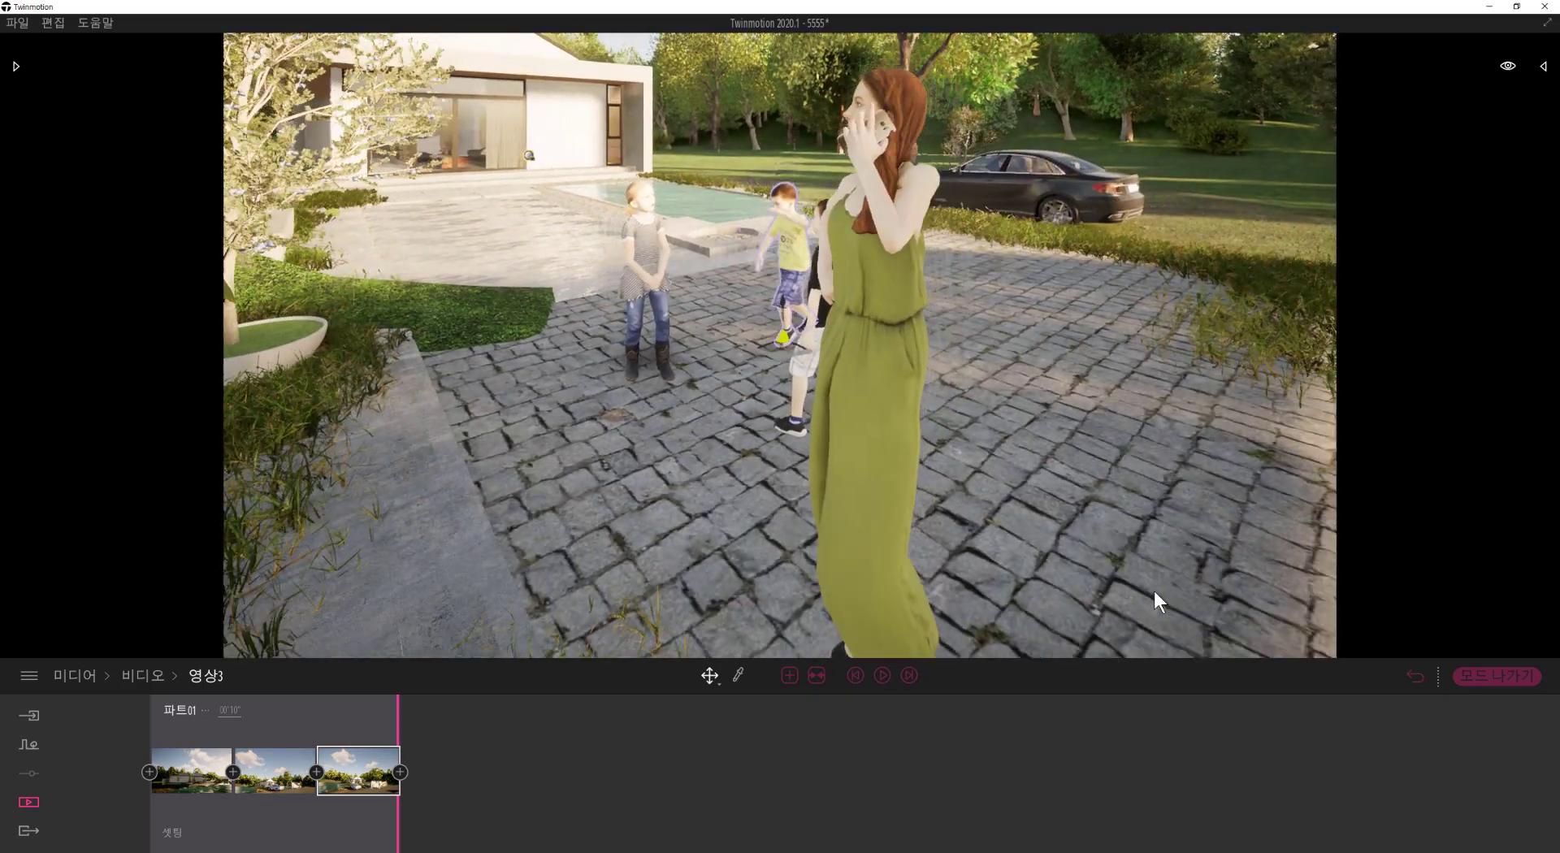
{"action": "left_click", "coordinate": [399, 772]}
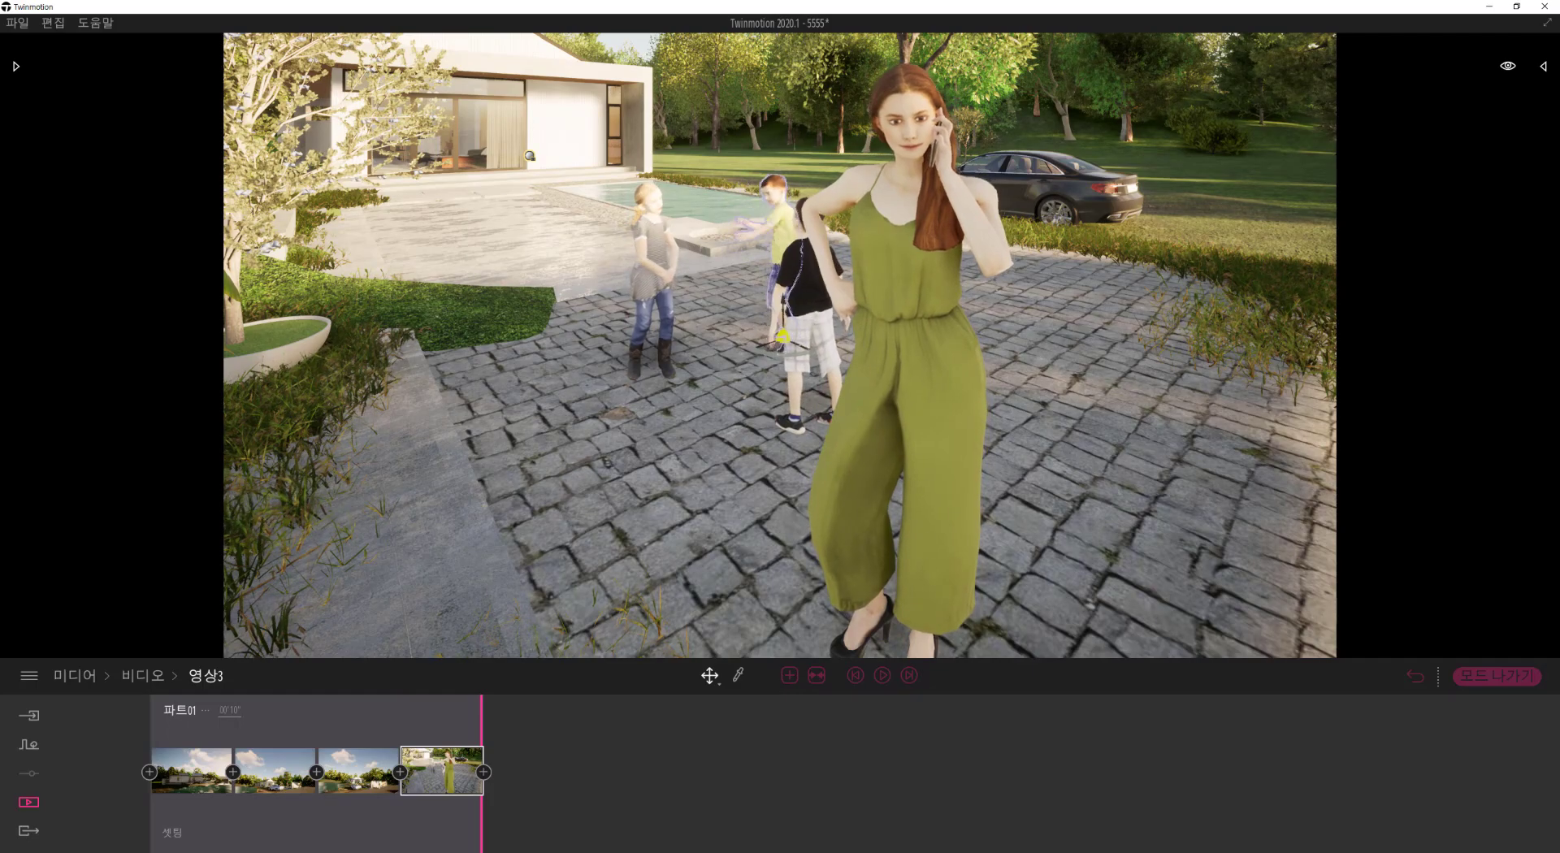
Step: Add a fifth keyframe from the driveway's edge, framing the house front with the pool and the round pebble bed
{"action": "middle_click_drag", "start_coordinate": [921, 534], "coordinate": [1036, 476], "text": "shift"}
{"action": "scroll", "coordinate": [924, 536], "scroll_direction": "up", "scroll_amount": 3}
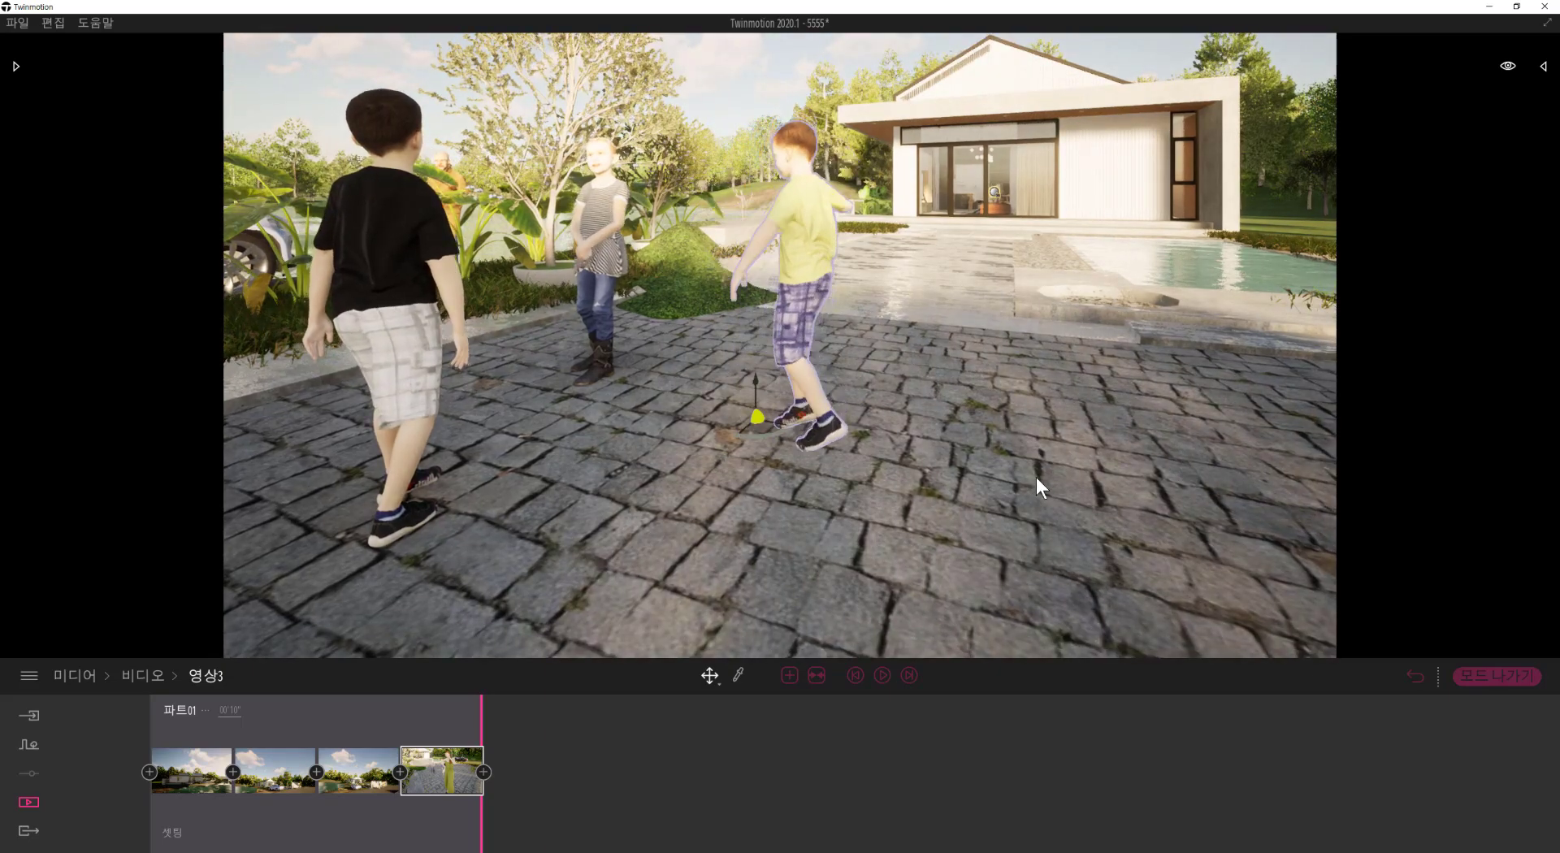
{"action": "key", "text": "q"}
{"action": "key", "text": "e"}
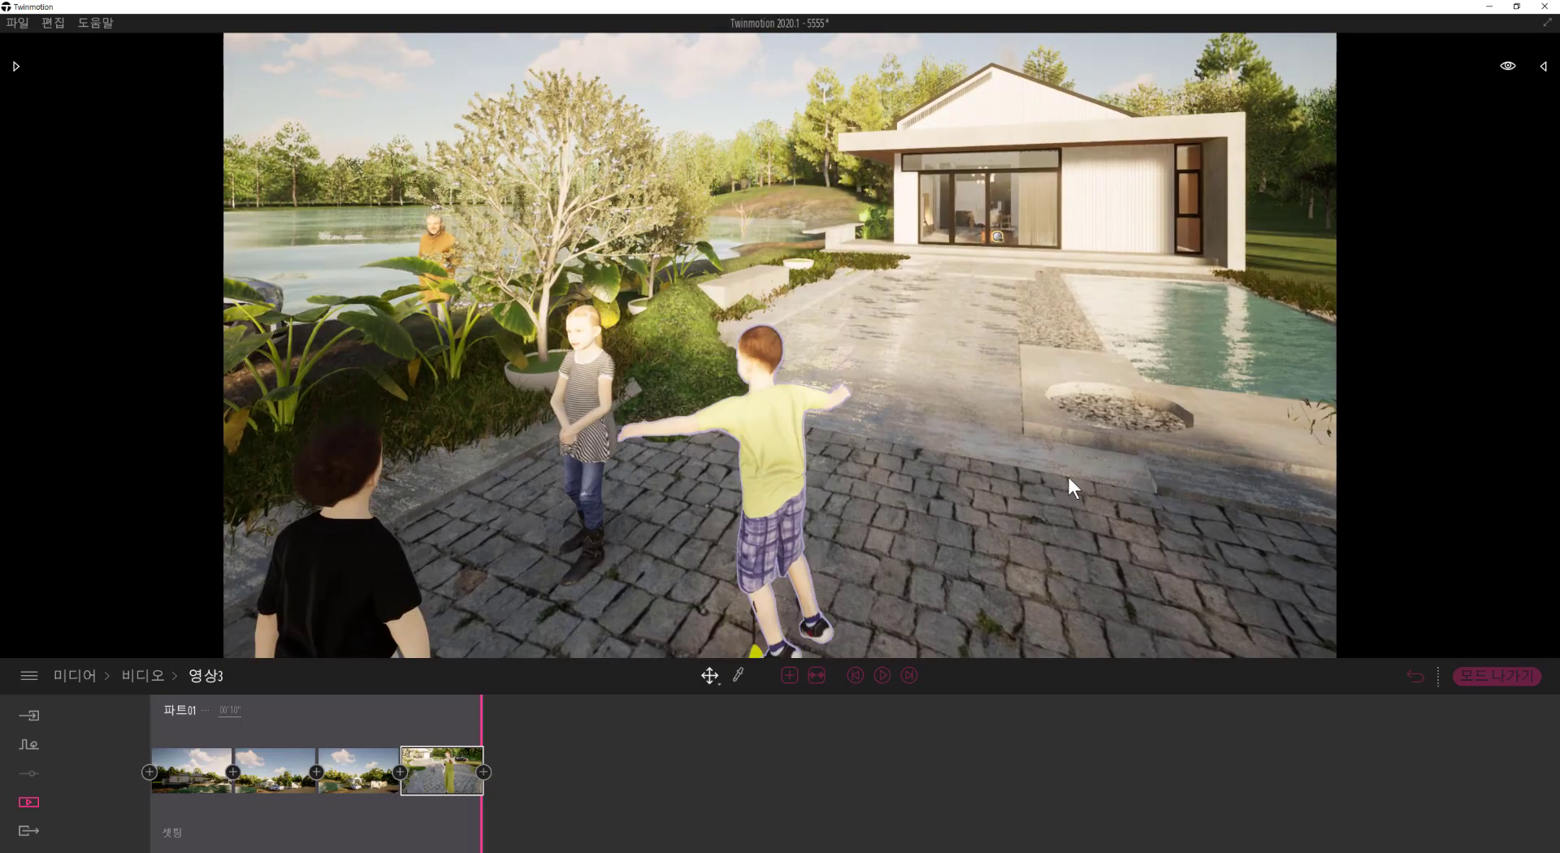
{"action": "middle_click_drag", "start_coordinate": [1113, 478], "coordinate": [1254, 519], "text": "shift"}
{"action": "key", "text": "d"}
{"action": "right_click_drag", "start_coordinate": [1185, 499], "coordinate": [1185, 431]}
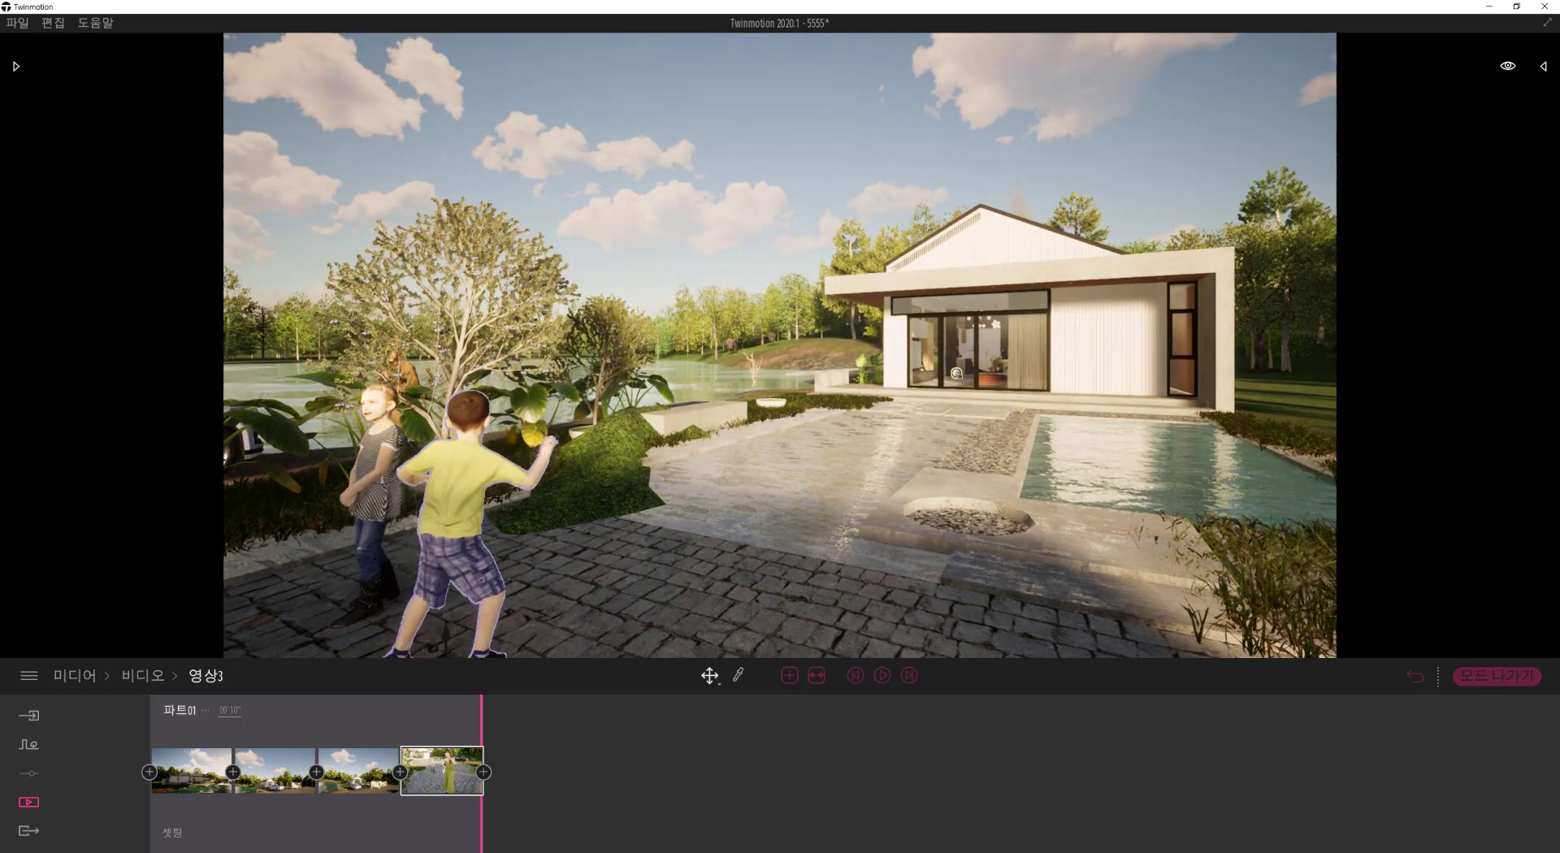
{"action": "key", "text": "d"}
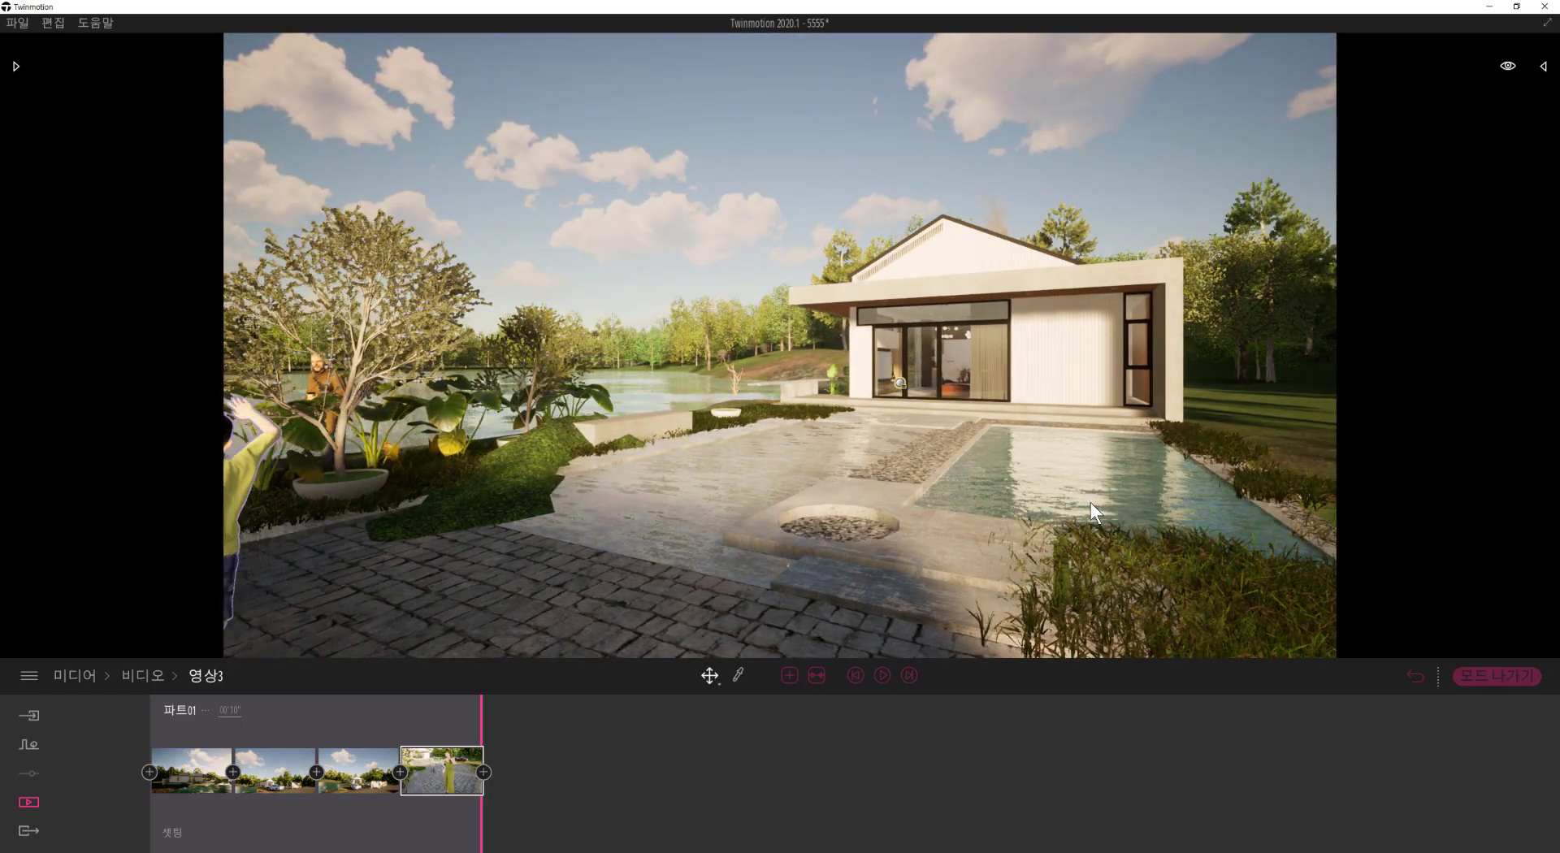
{"action": "key", "text": "w"}
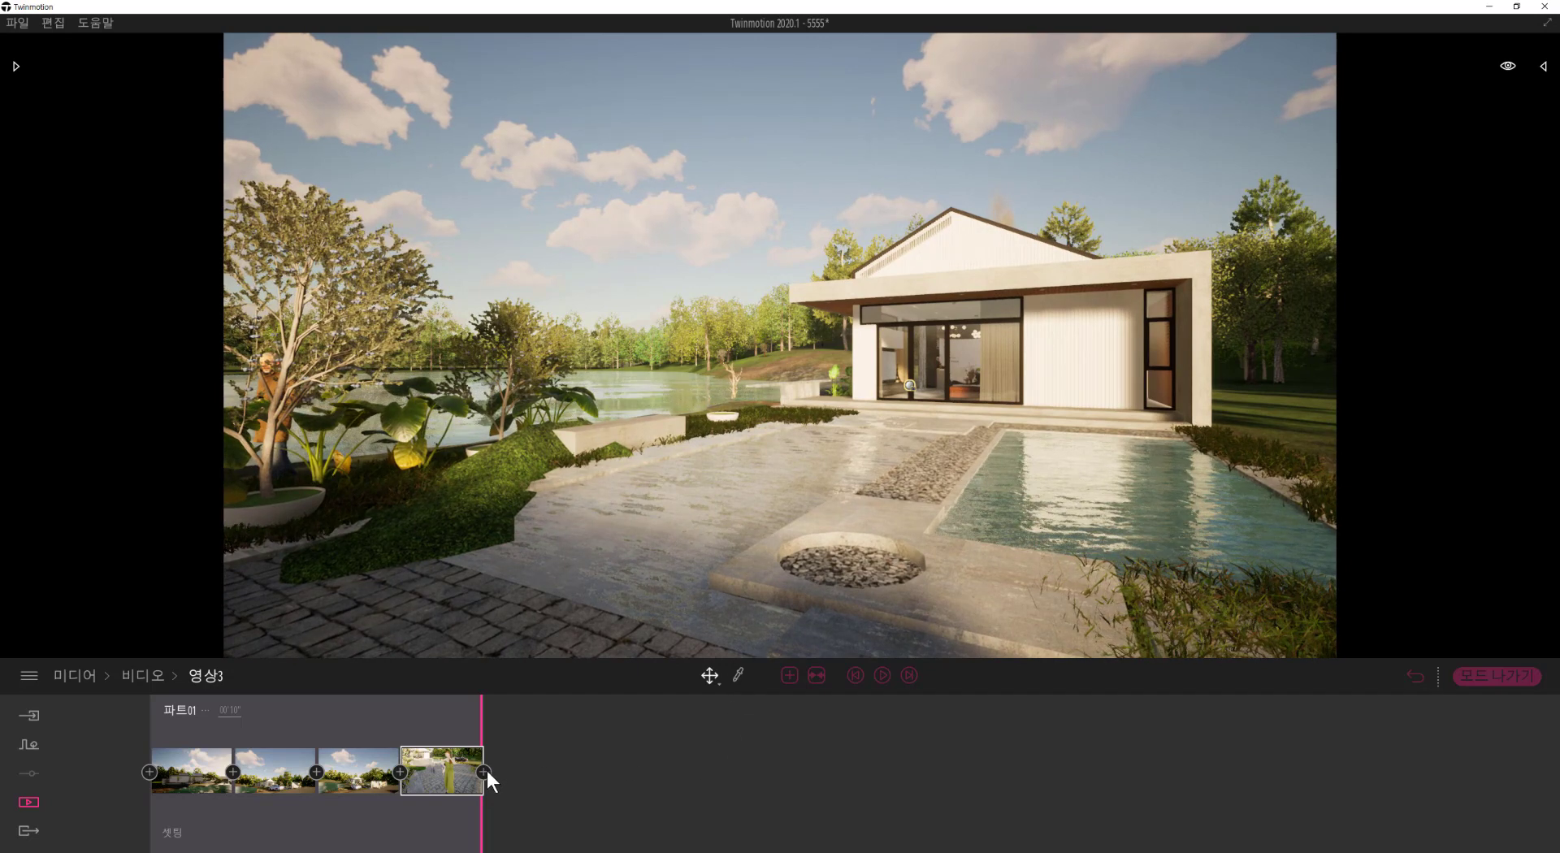
{"action": "left_click", "coordinate": [483, 772]}
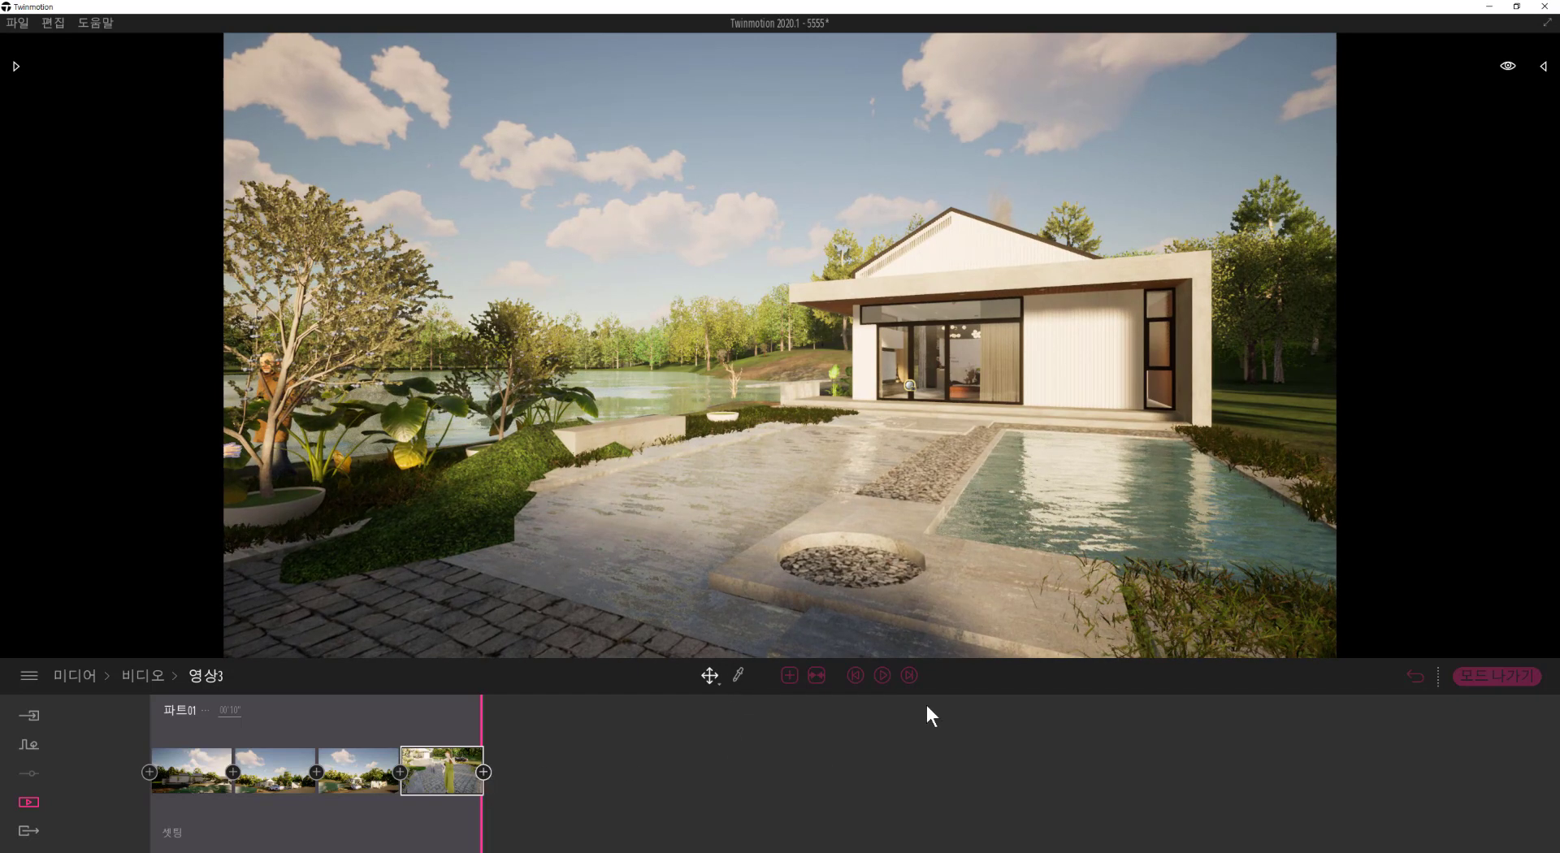
Step: Play the five-keyframe video through, view its third keyframe, and replay the opening
{"action": "left_click", "coordinate": [881, 676]}
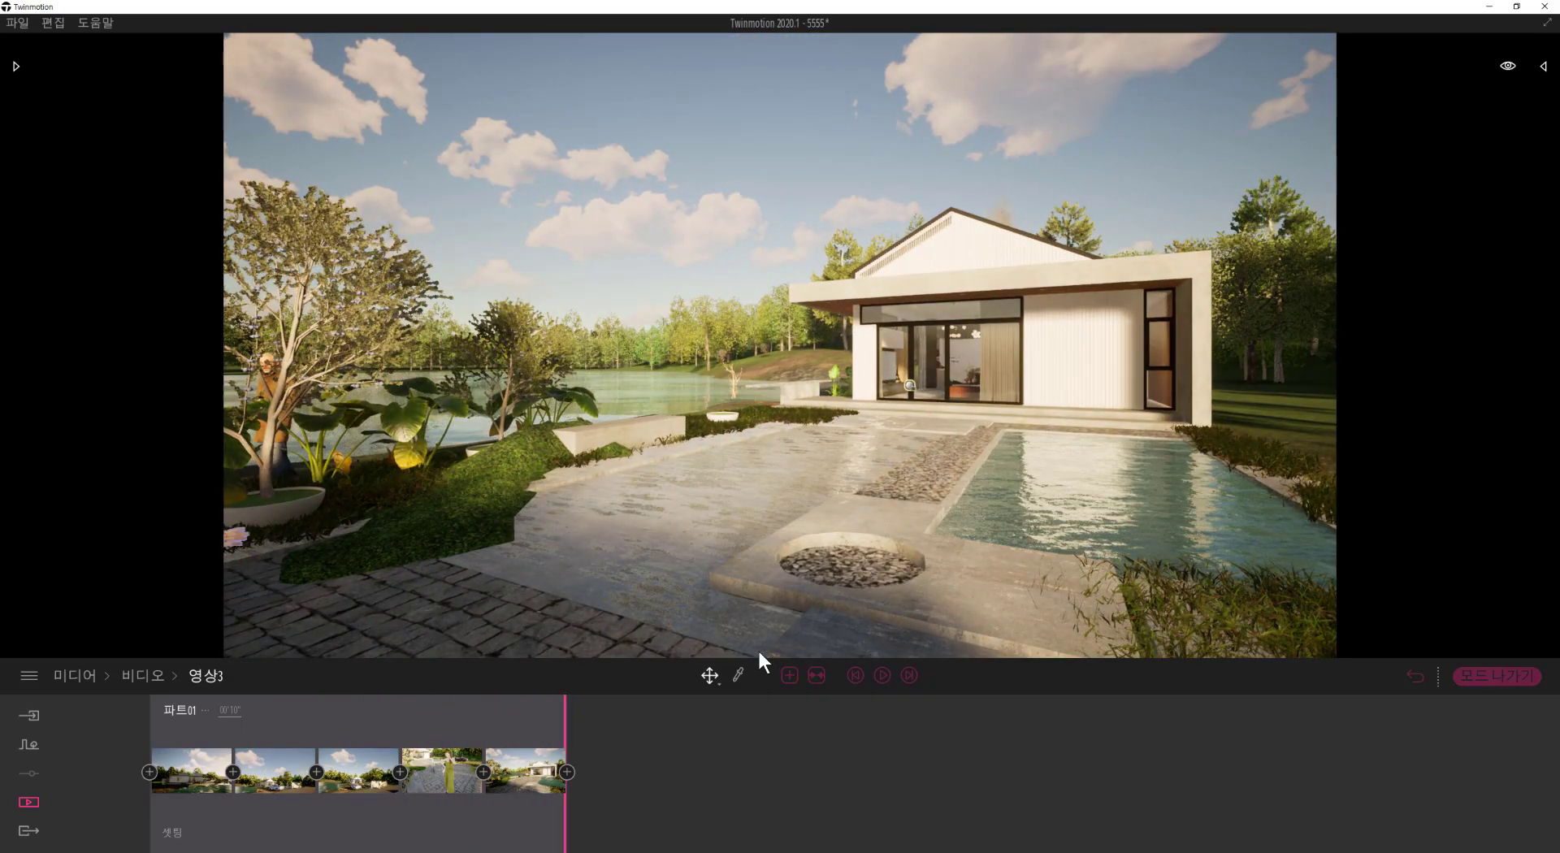
{"action": "left_click", "coordinate": [353, 782]}
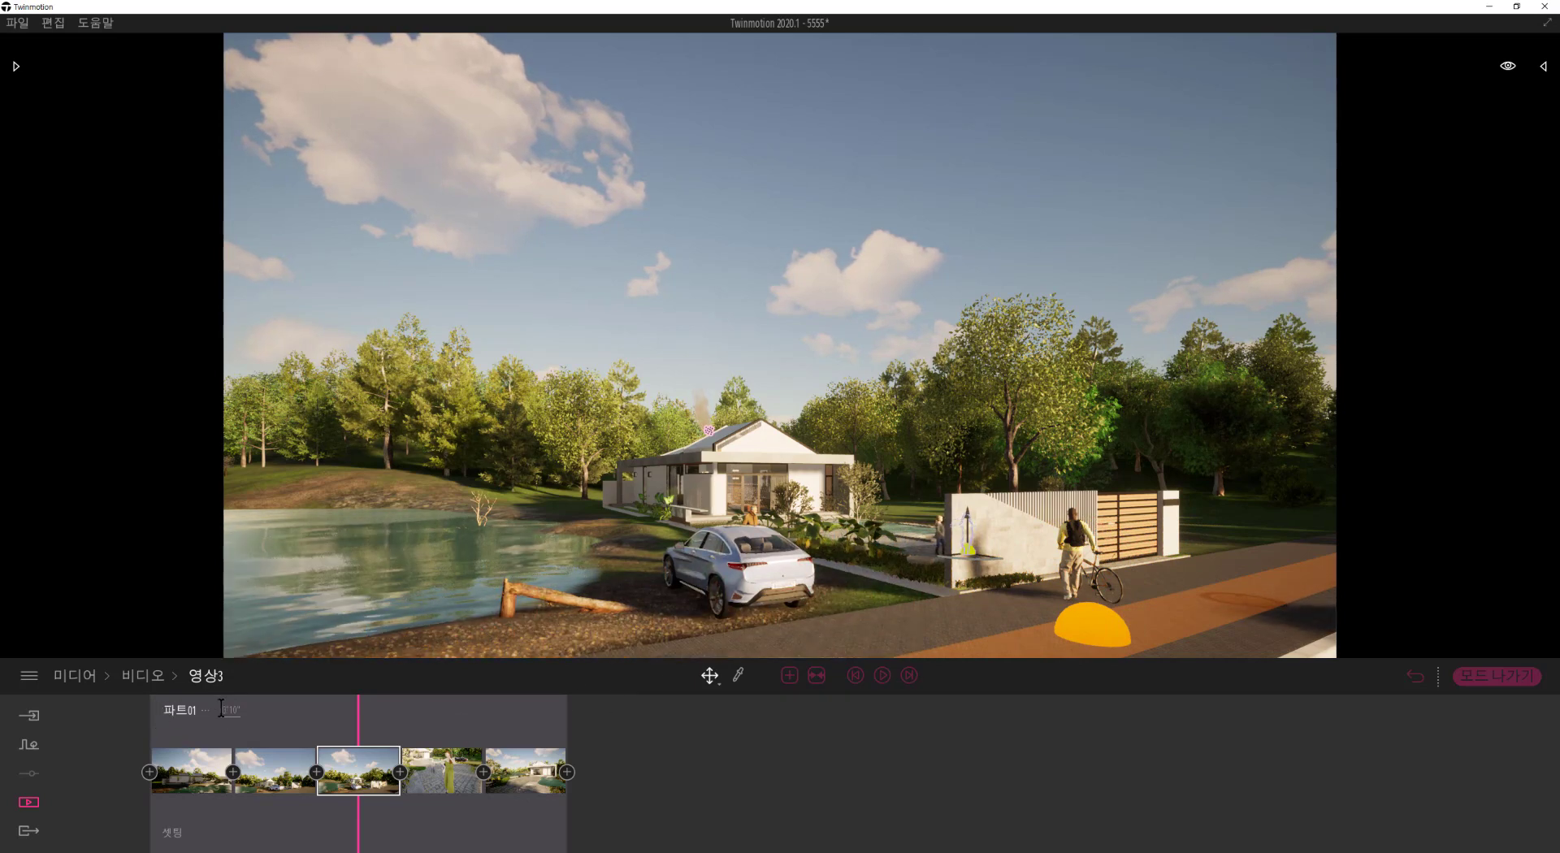
{"action": "left_click", "coordinate": [876, 678]}
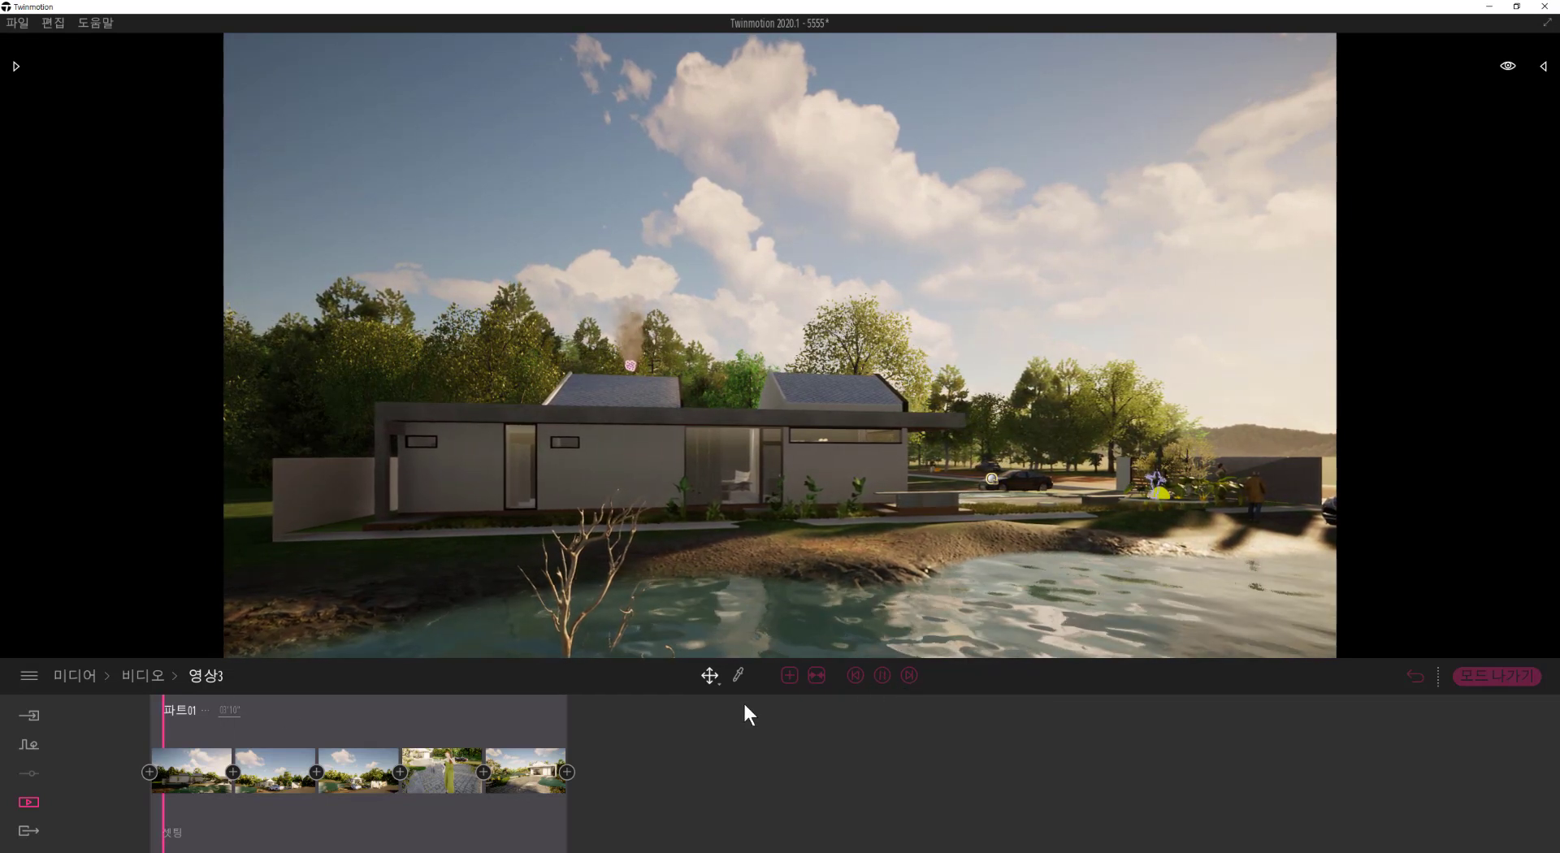
{"action": "left_click", "coordinate": [882, 676]}
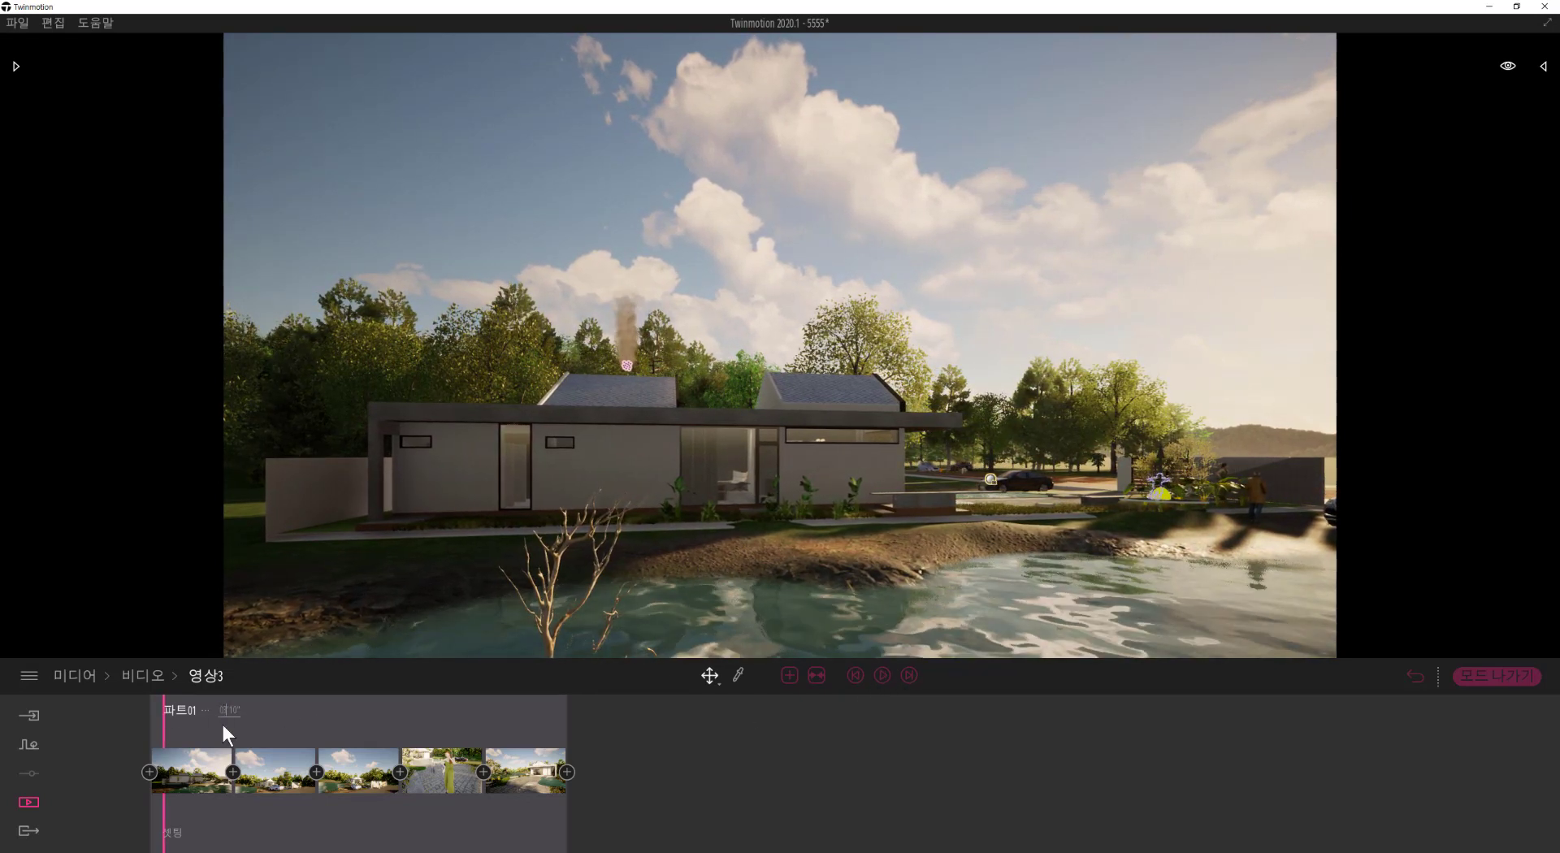
Step: Delete the first keyframe, the view of the house from across the lake
{"action": "left_click", "coordinate": [201, 800]}
{"action": "left_click", "coordinate": [271, 780]}
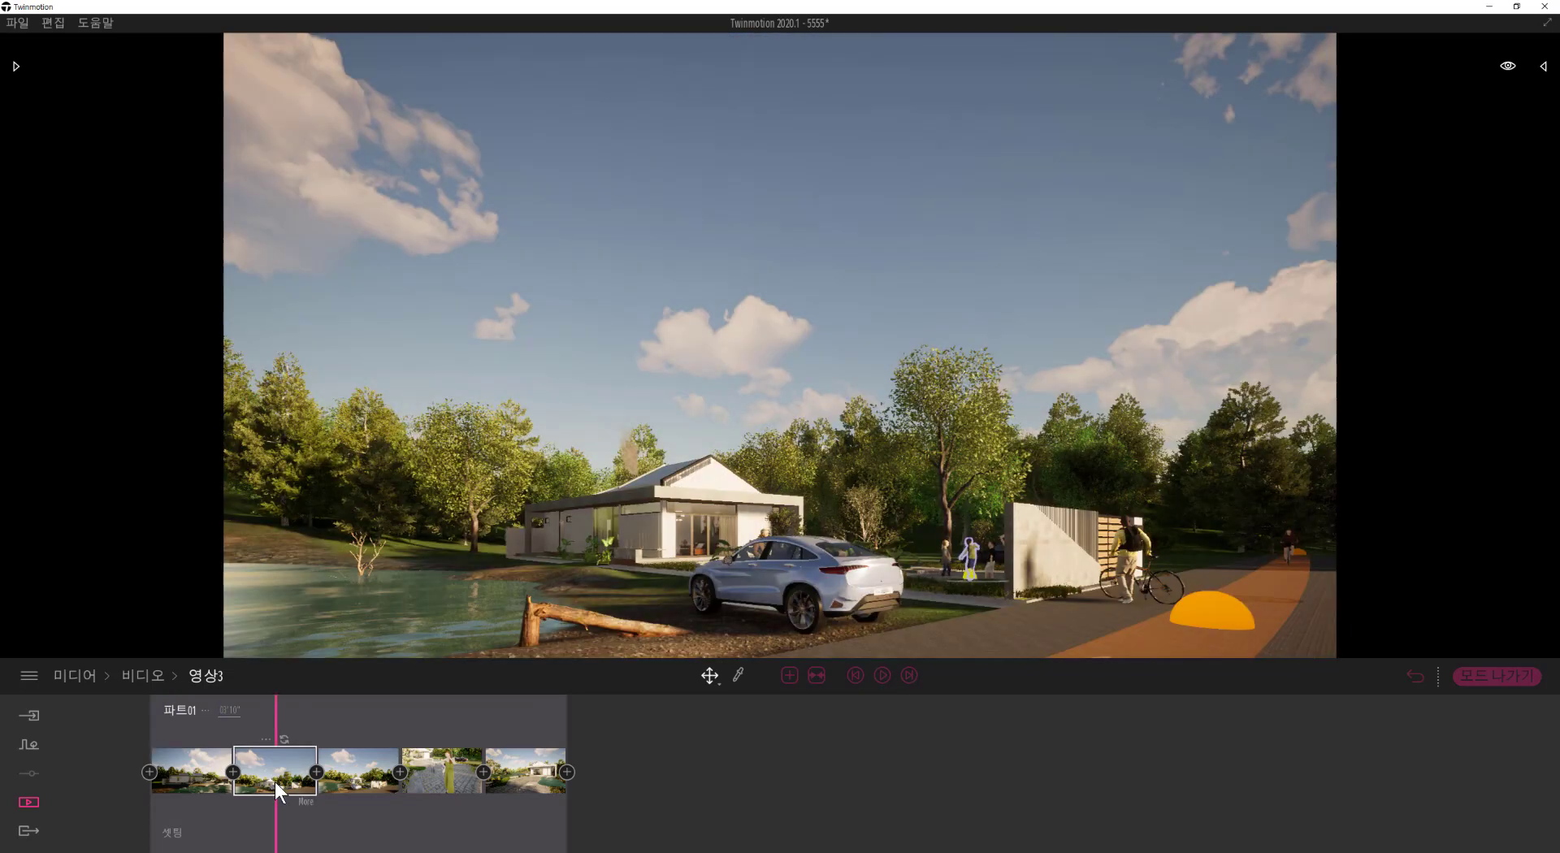
{"action": "left_click", "coordinate": [217, 778]}
{"action": "key", "text": "Delete"}
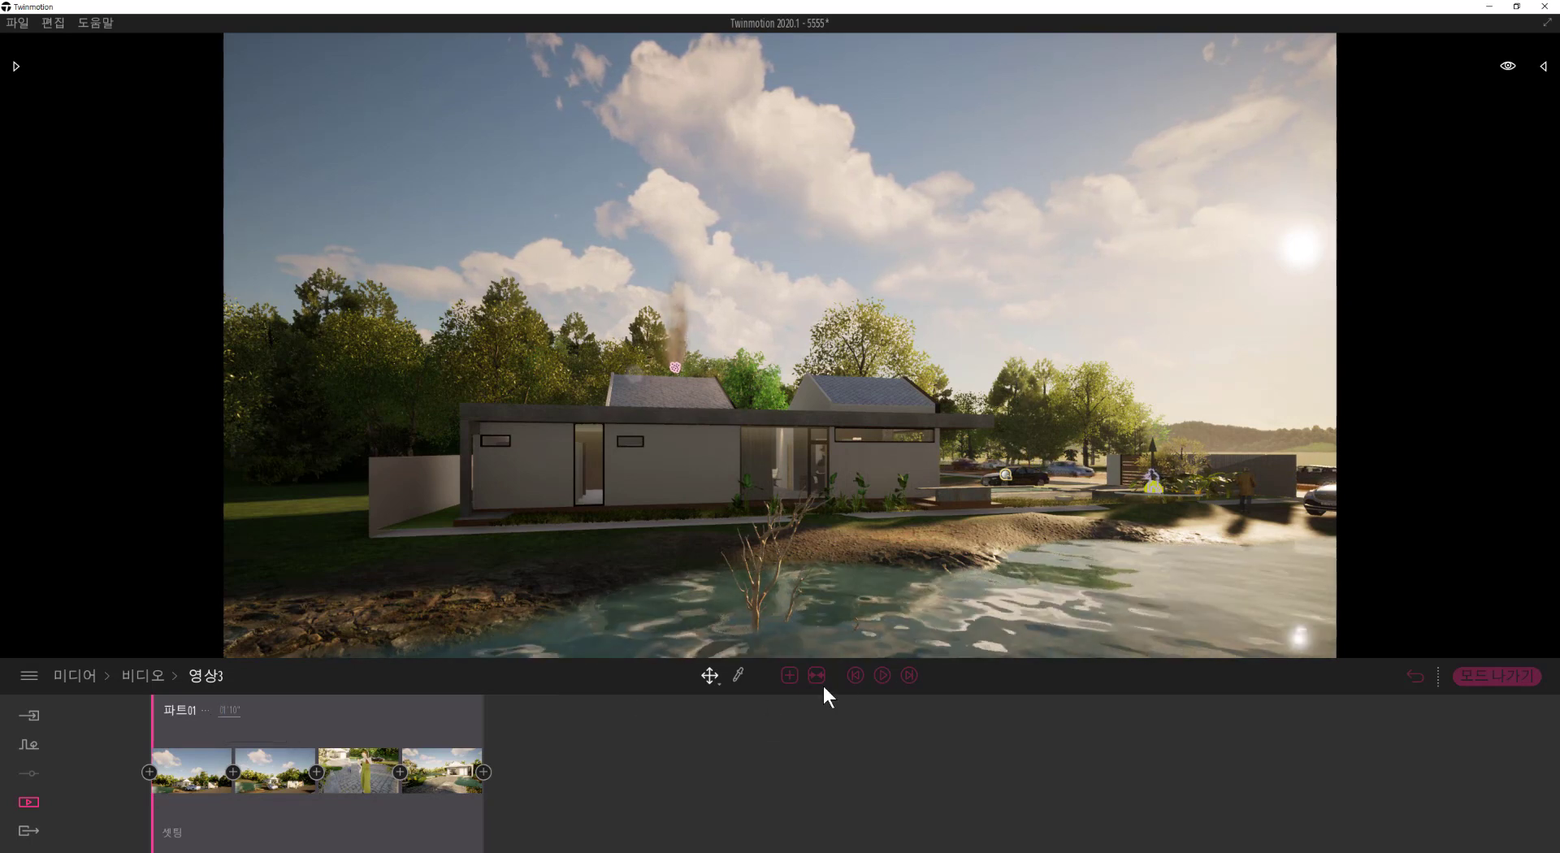
Step: Play the shortened video and review the camera move from the roadside past the gate to the pool
{"action": "left_click", "coordinate": [881, 675]}
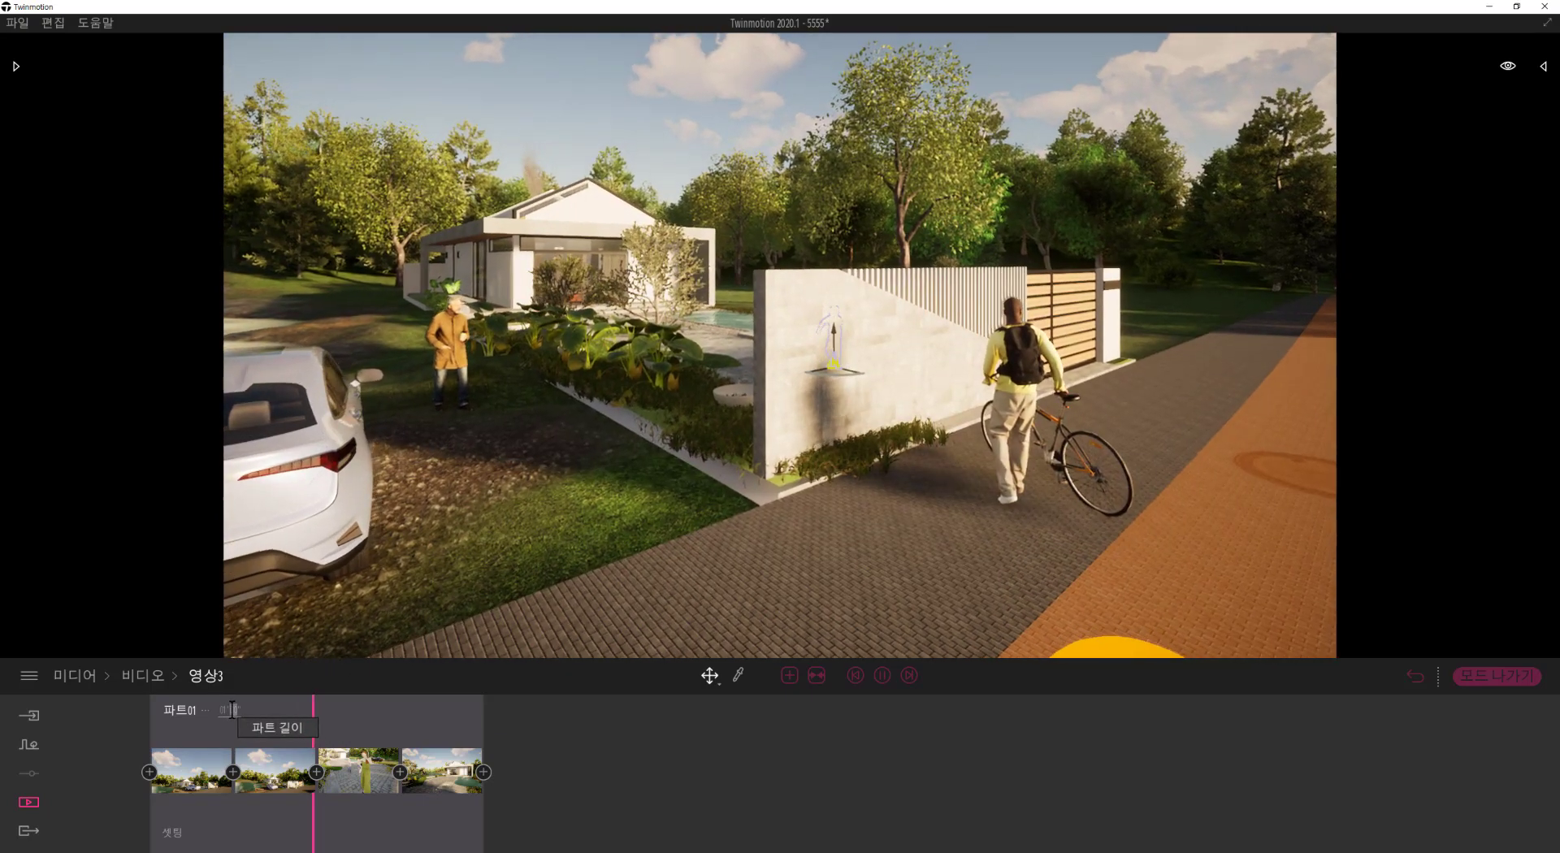
{"action": "mouse_move", "coordinate": [253, 754]}
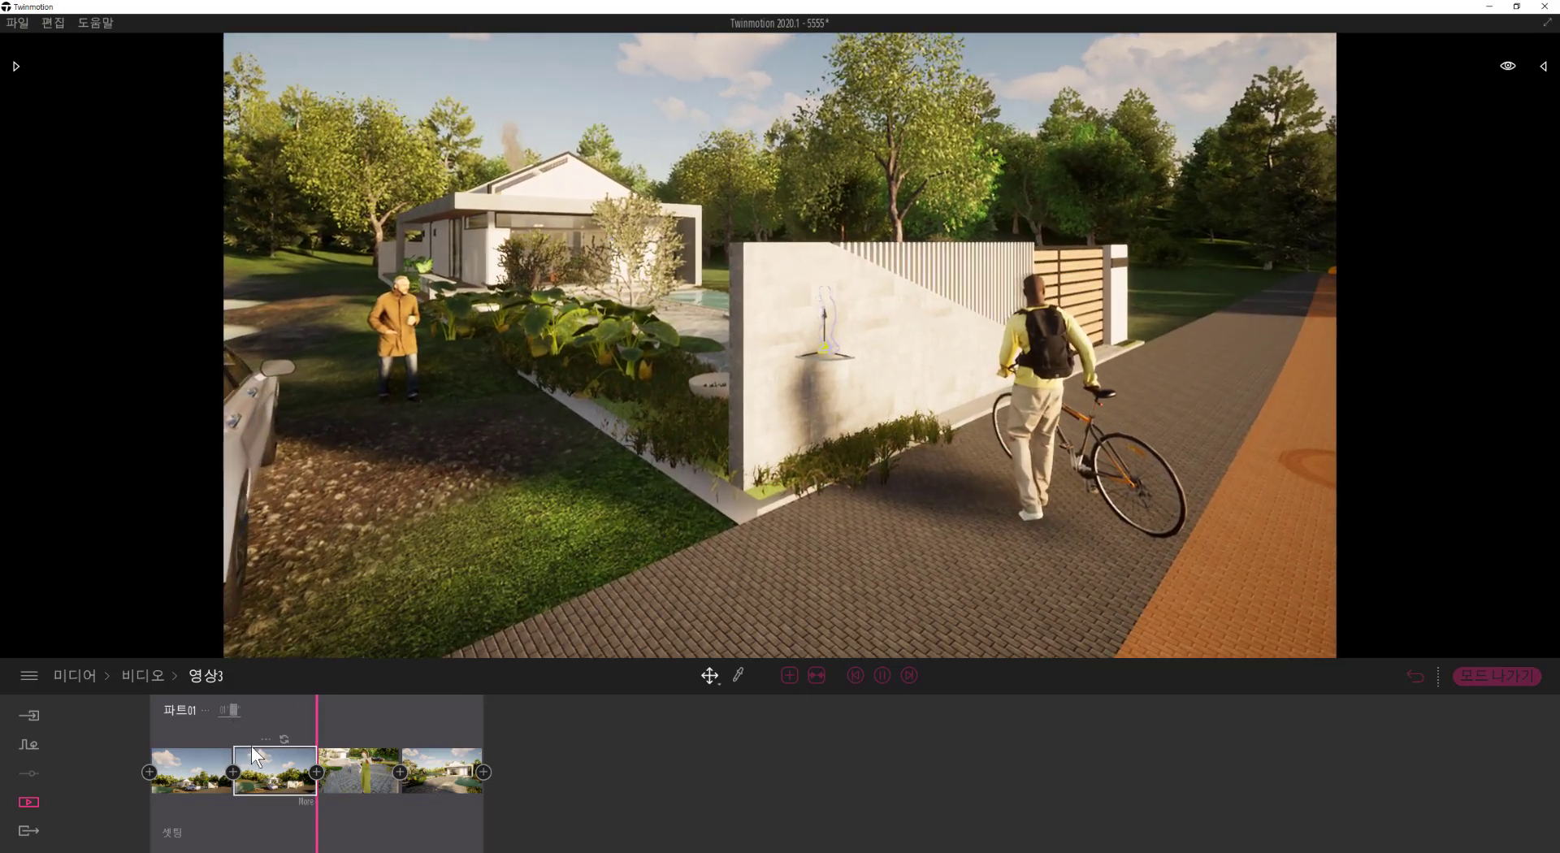
{"action": "key", "text": "space"}
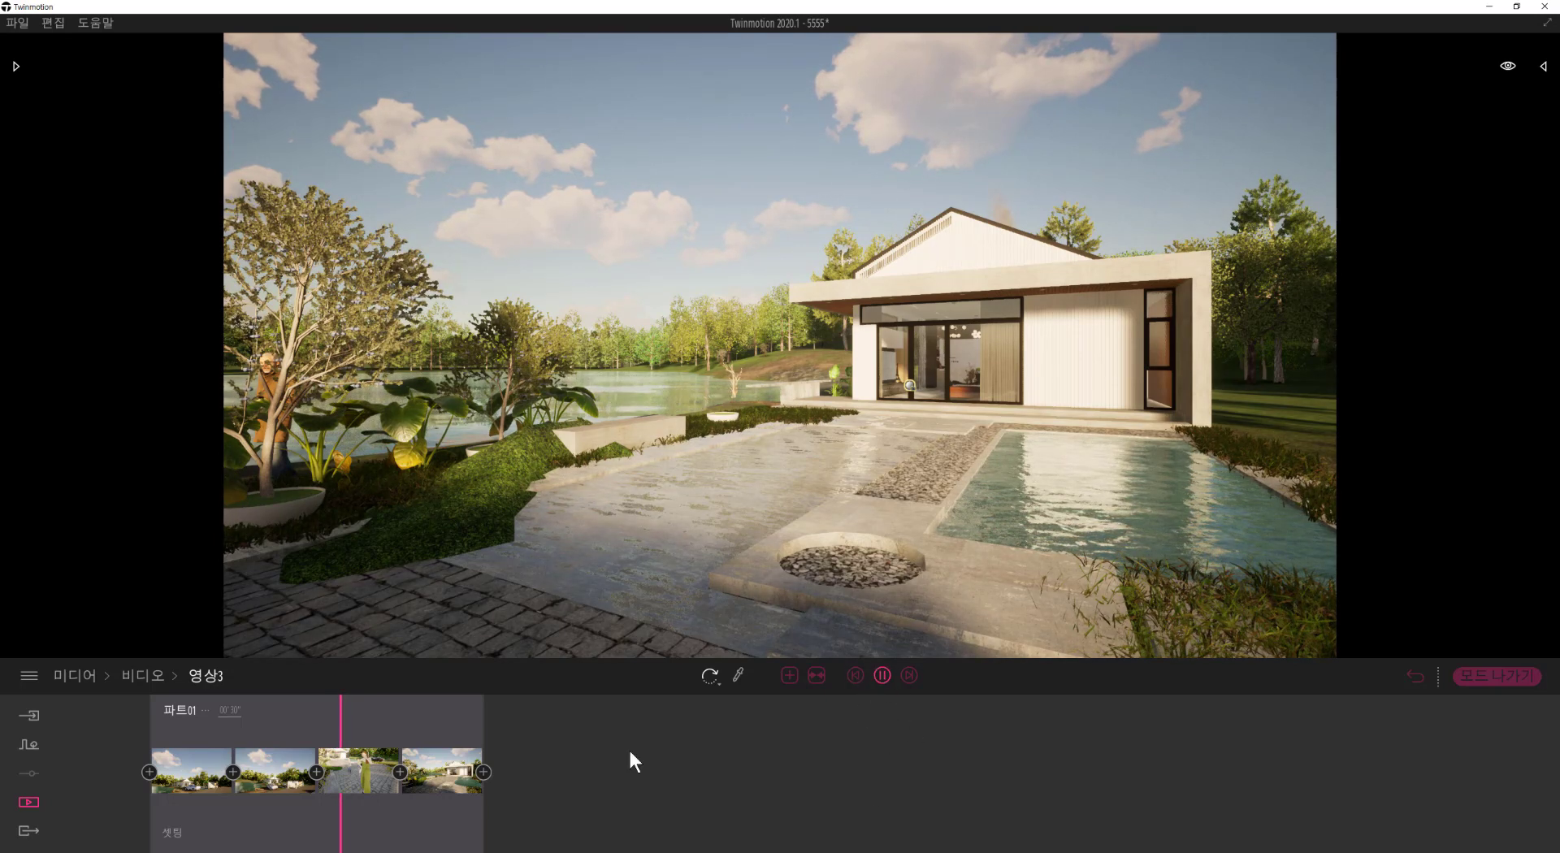
{"action": "left_click", "coordinate": [863, 673]}
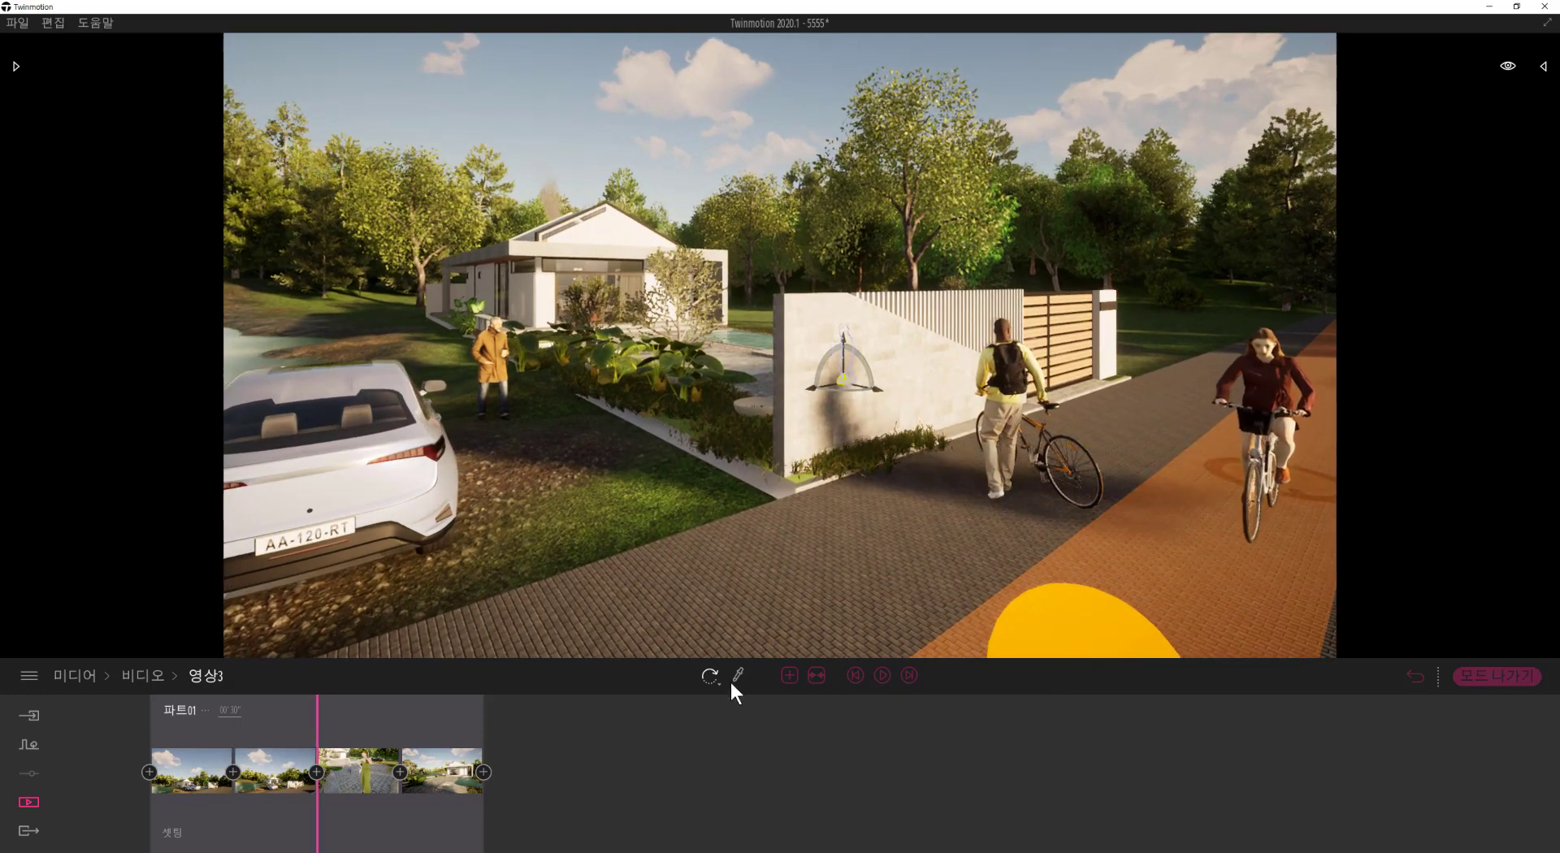
Step: Collapse the keyframes into the part view, check the part length setting, and play the part to its end
{"action": "left_click", "coordinate": [817, 675]}
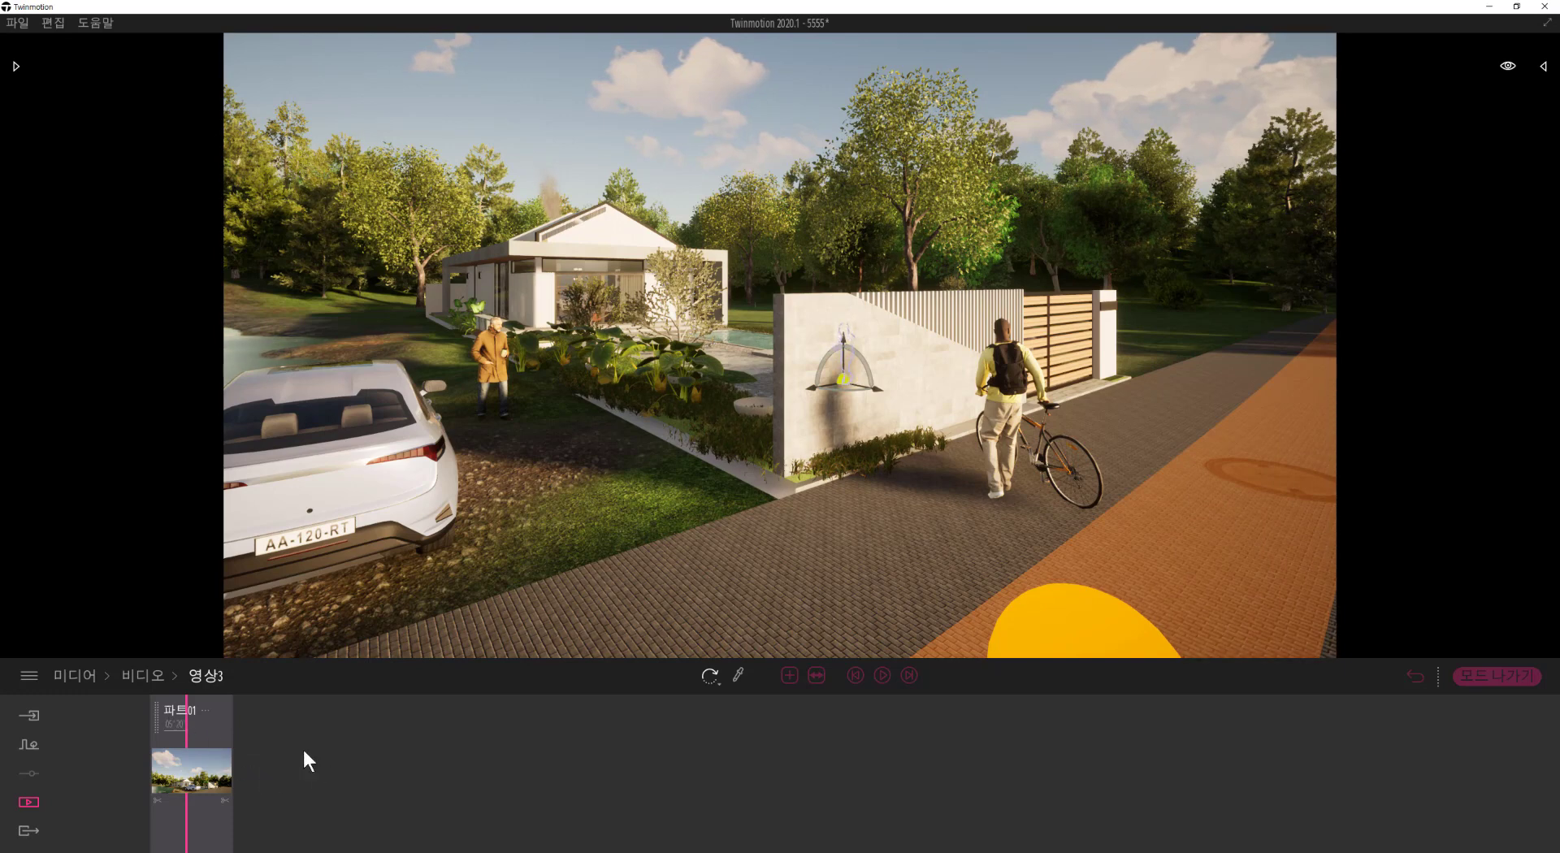
{"action": "left_click", "coordinate": [170, 723]}
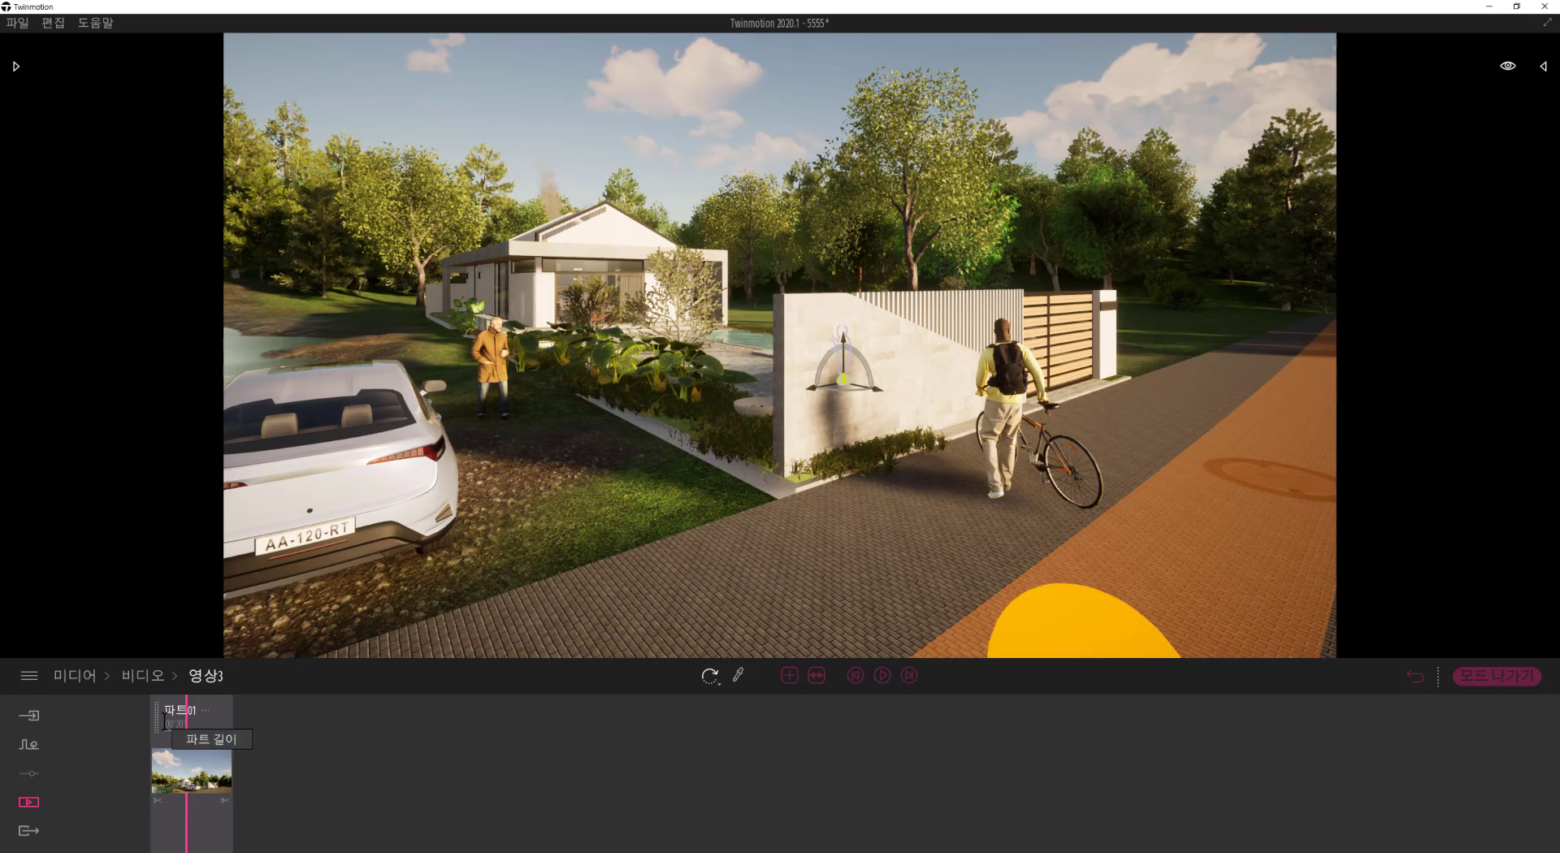
{"action": "left_click", "coordinate": [878, 675]}
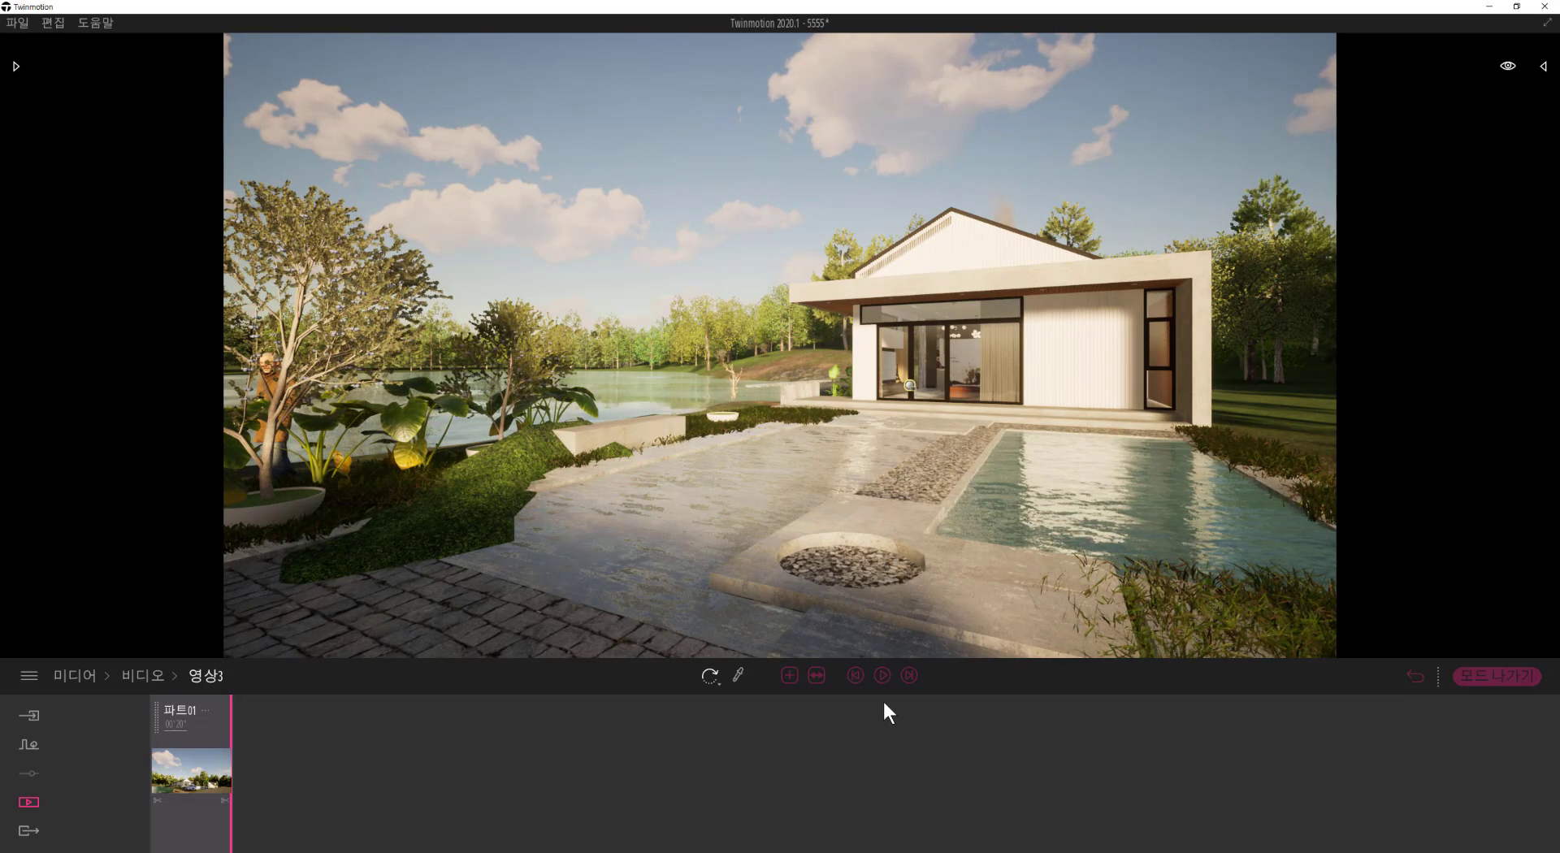
Step: Reopen video 영상3 from the list of videos, play its beginning, and expand the part into keyframes again
{"action": "left_click", "coordinate": [141, 677]}
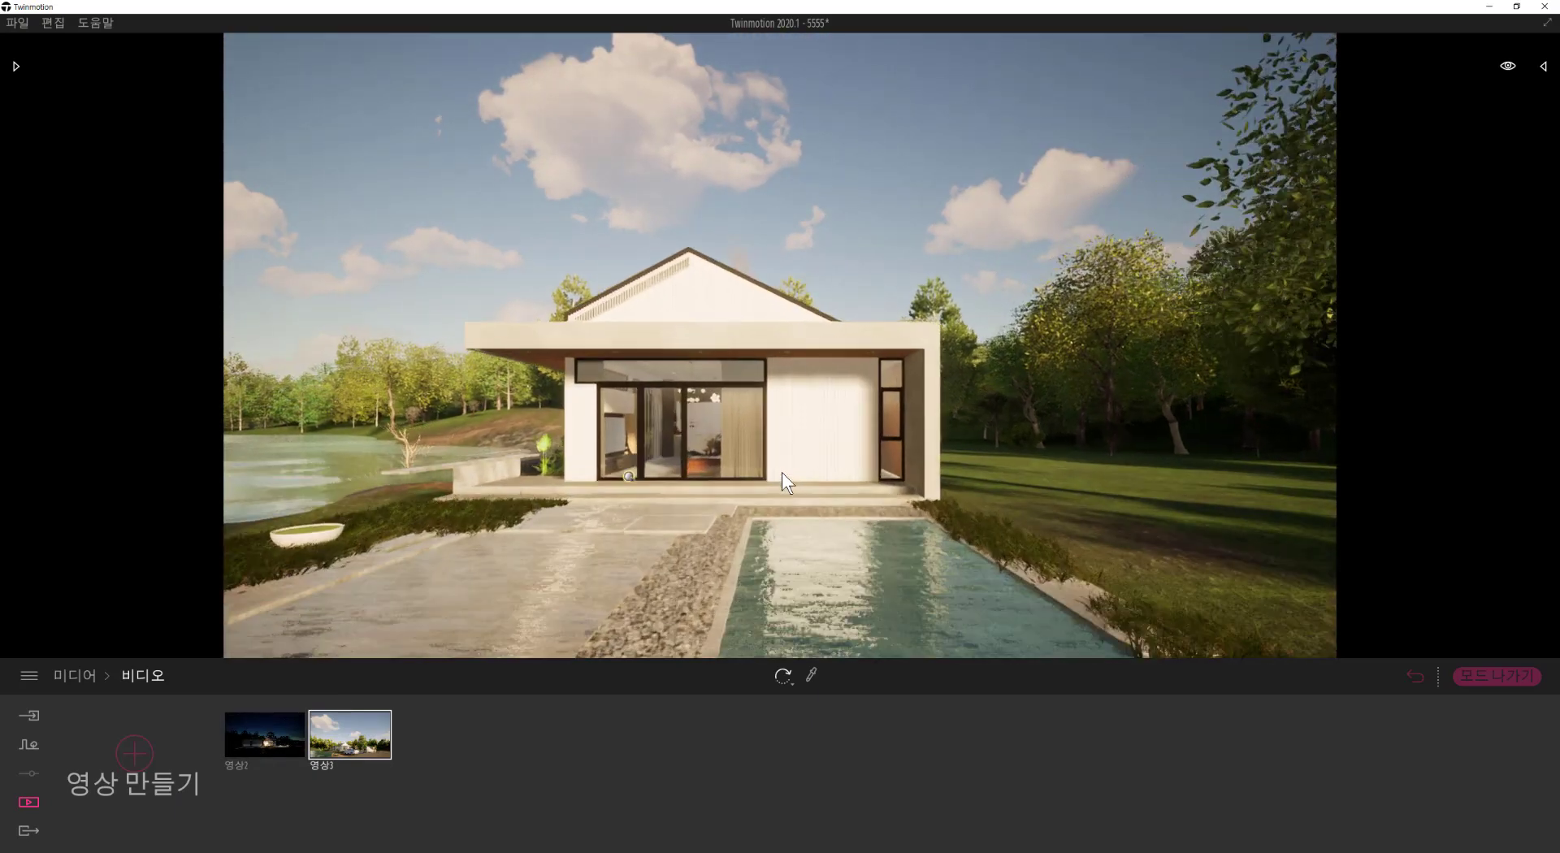
{"action": "double_click", "coordinate": [382, 733]}
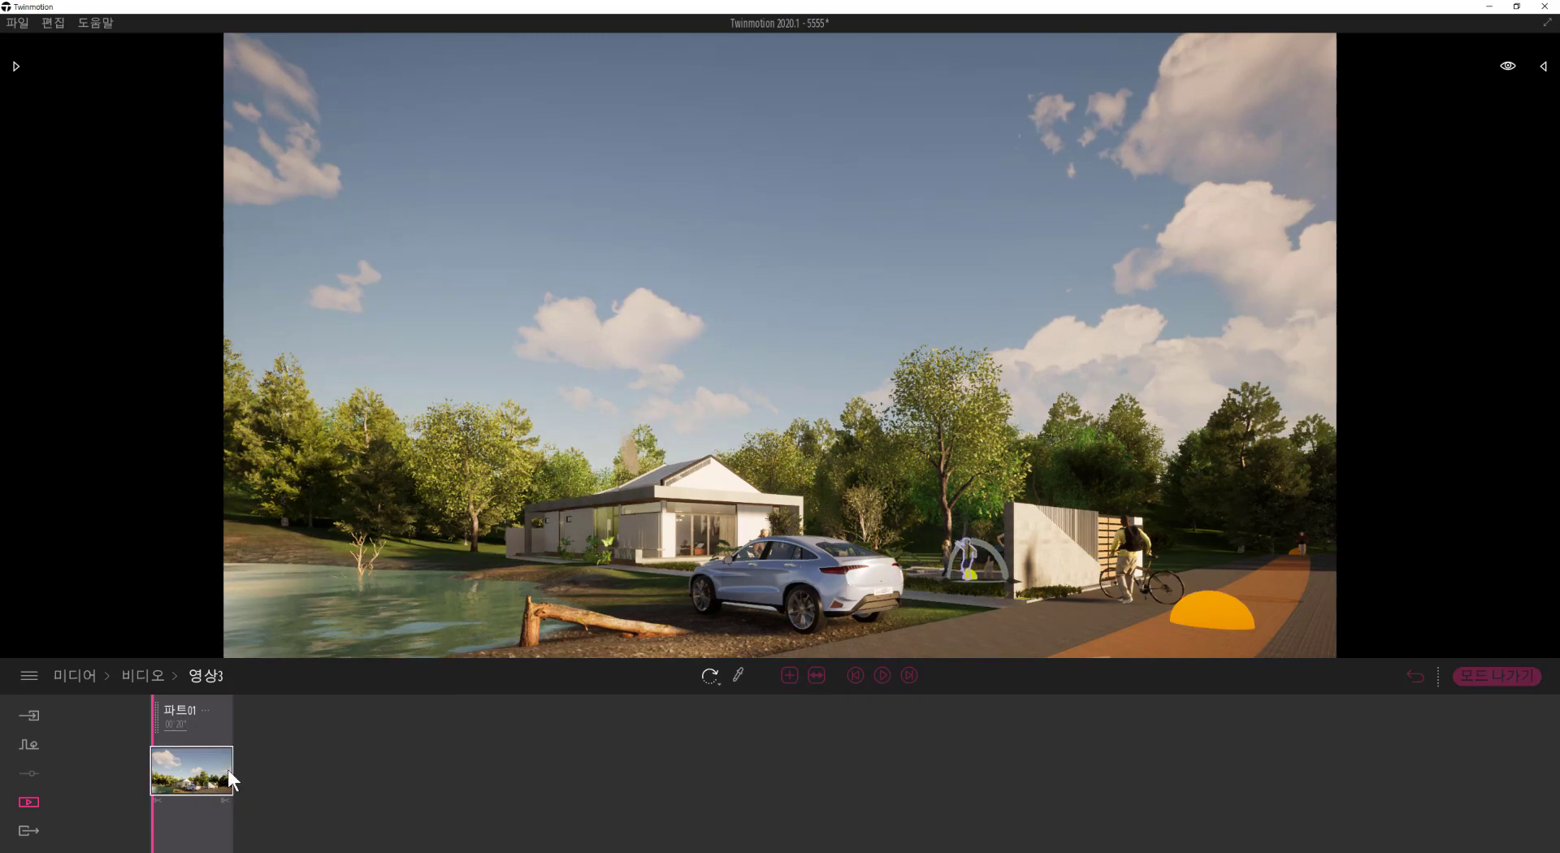
{"action": "left_click", "coordinate": [882, 676]}
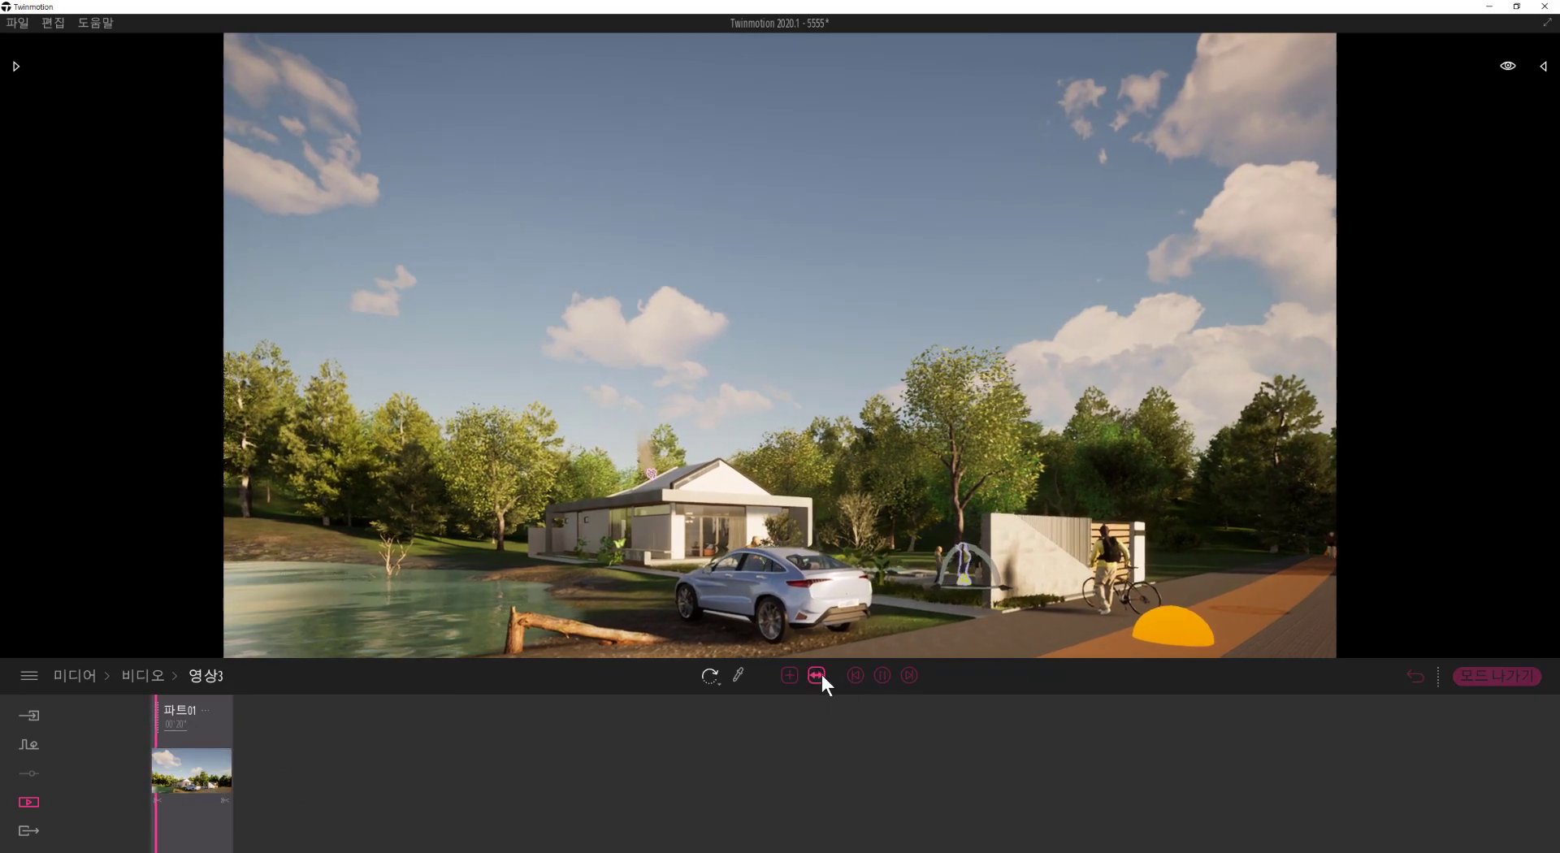
{"action": "left_click", "coordinate": [820, 675]}
{"action": "left_click", "coordinate": [879, 676]}
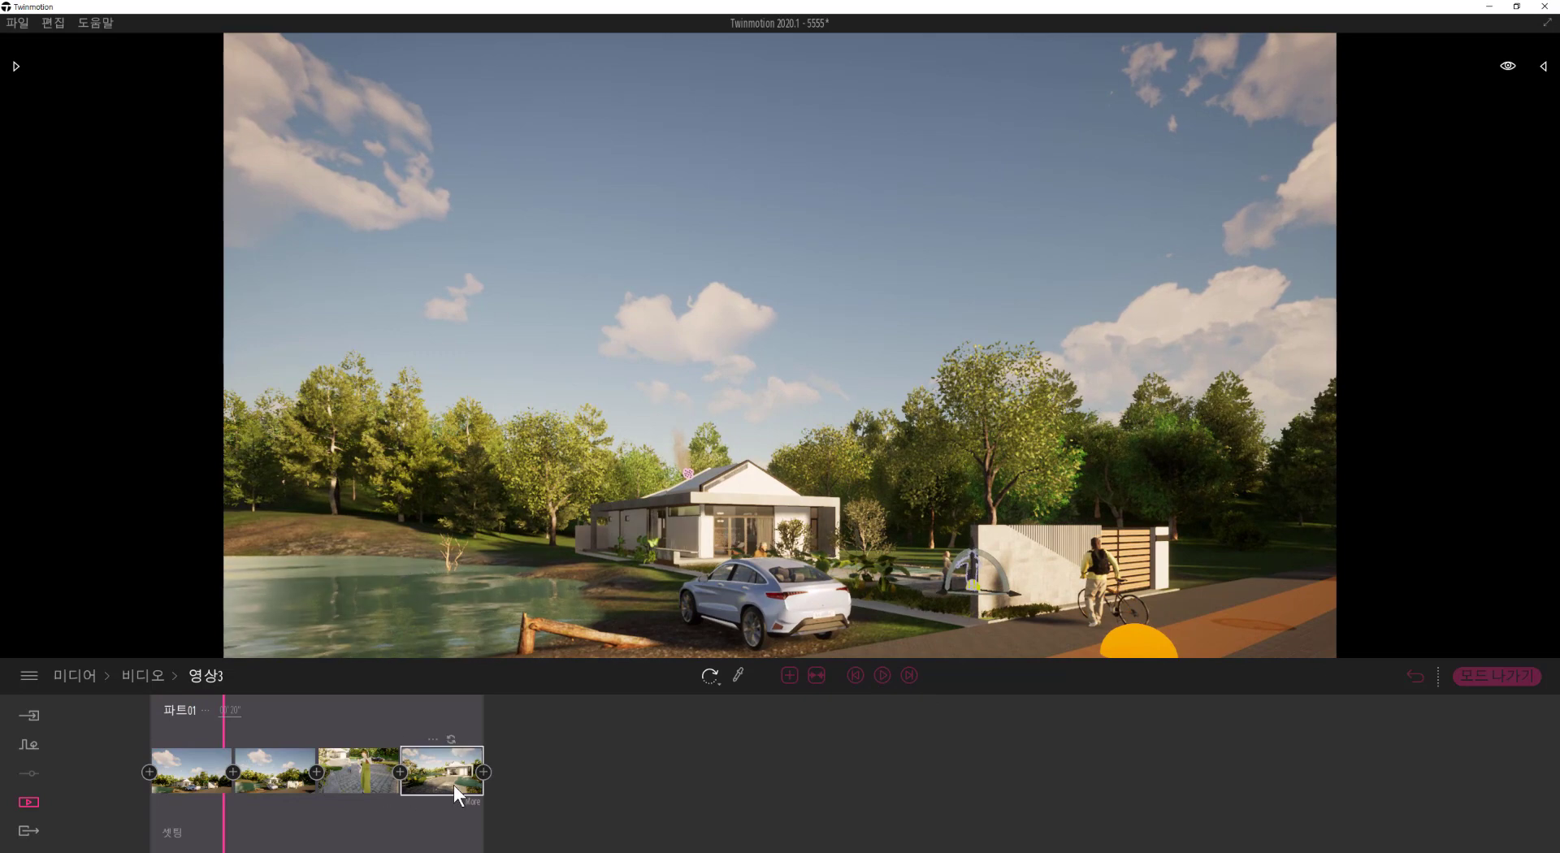
Step: Look at the settings categories of the last keyframe, return to the timeline, and replay the video
{"action": "left_click", "coordinate": [453, 785]}
{"action": "left_click", "coordinate": [469, 802]}
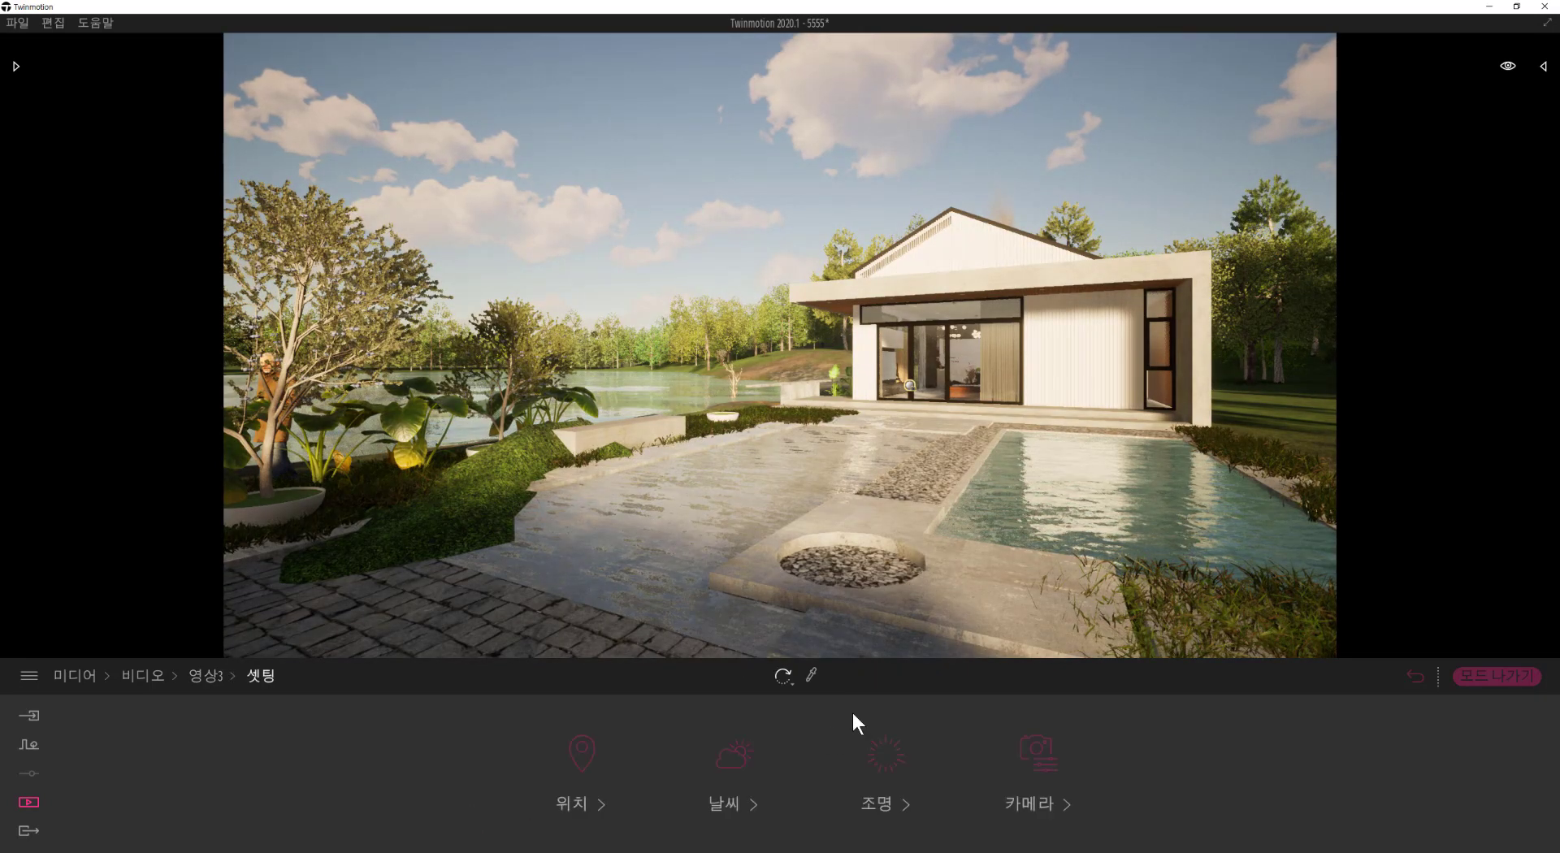
{"action": "left_click", "coordinate": [208, 679]}
{"action": "left_click", "coordinate": [882, 676]}
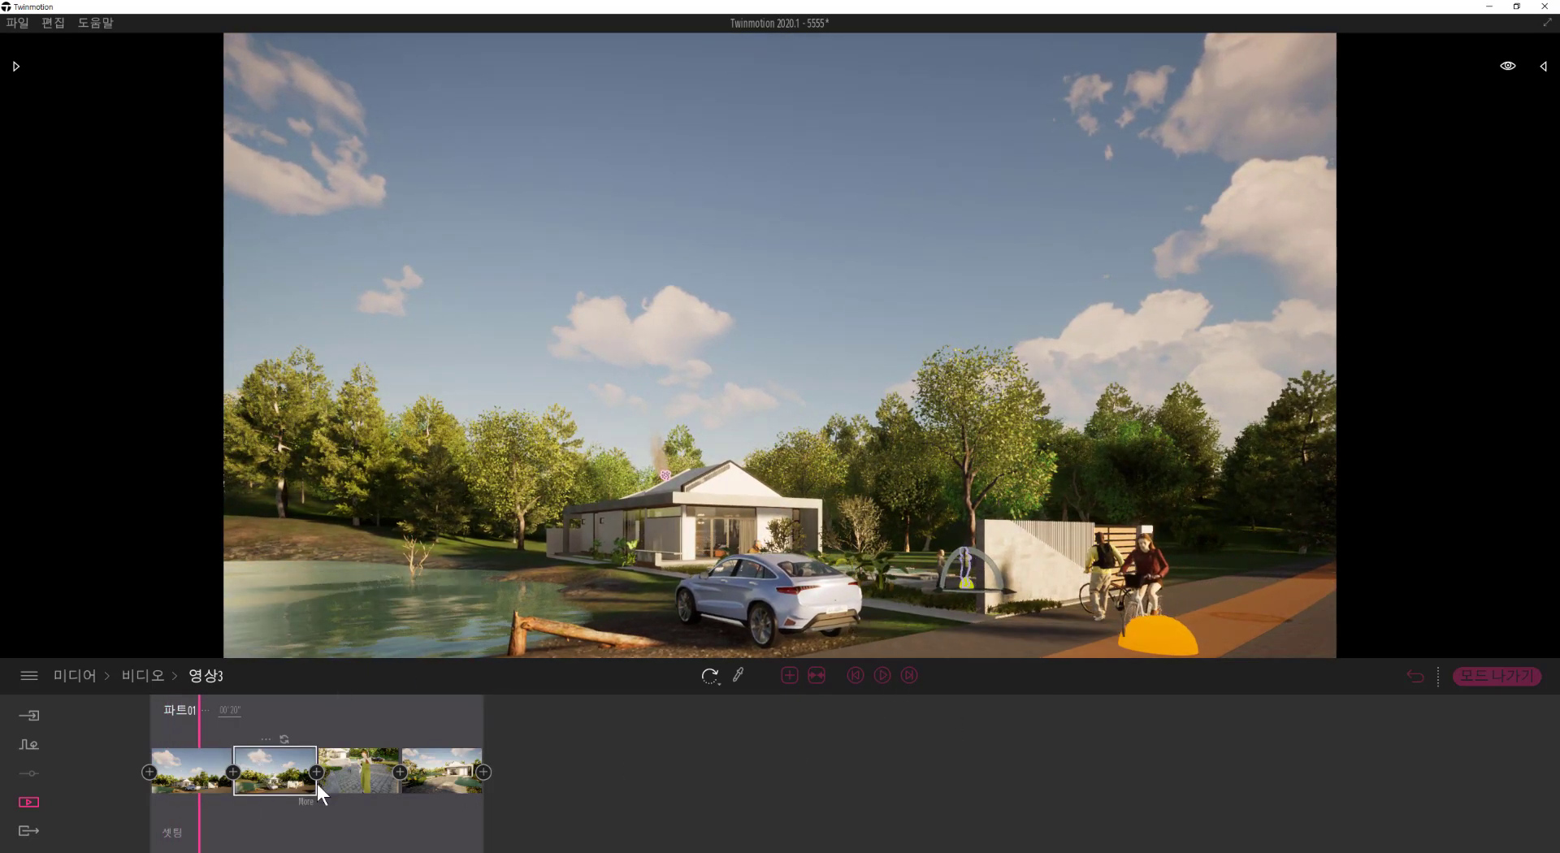
Step: Open the camera settings of the whole video part from the expanded keyframe timeline and turn perspective correction off
{"action": "left_click", "coordinate": [817, 675]}
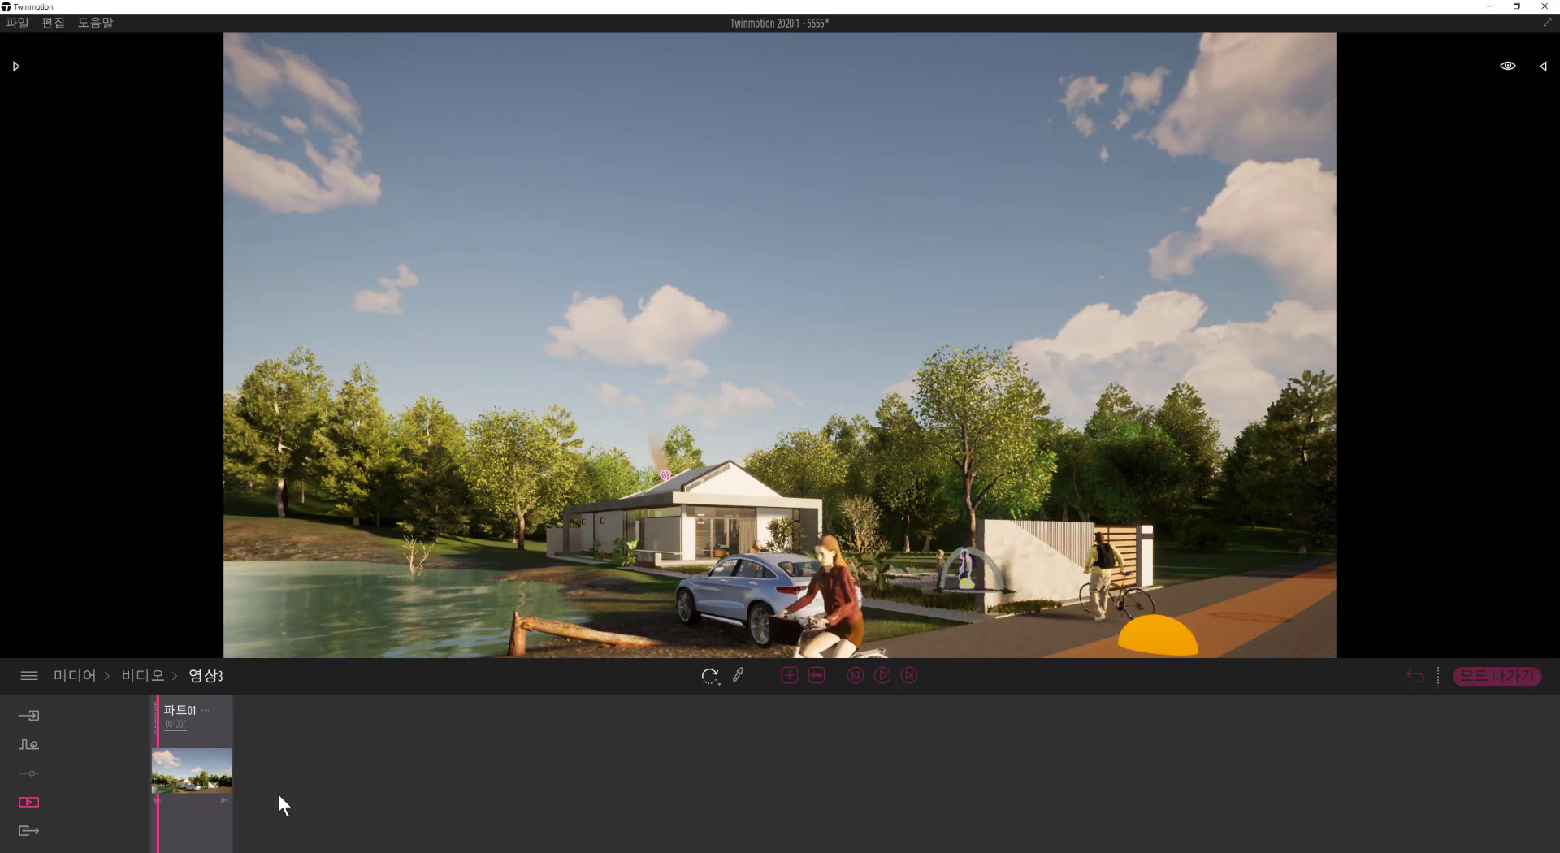
{"action": "left_click", "coordinate": [821, 678]}
{"action": "left_click", "coordinate": [172, 834]}
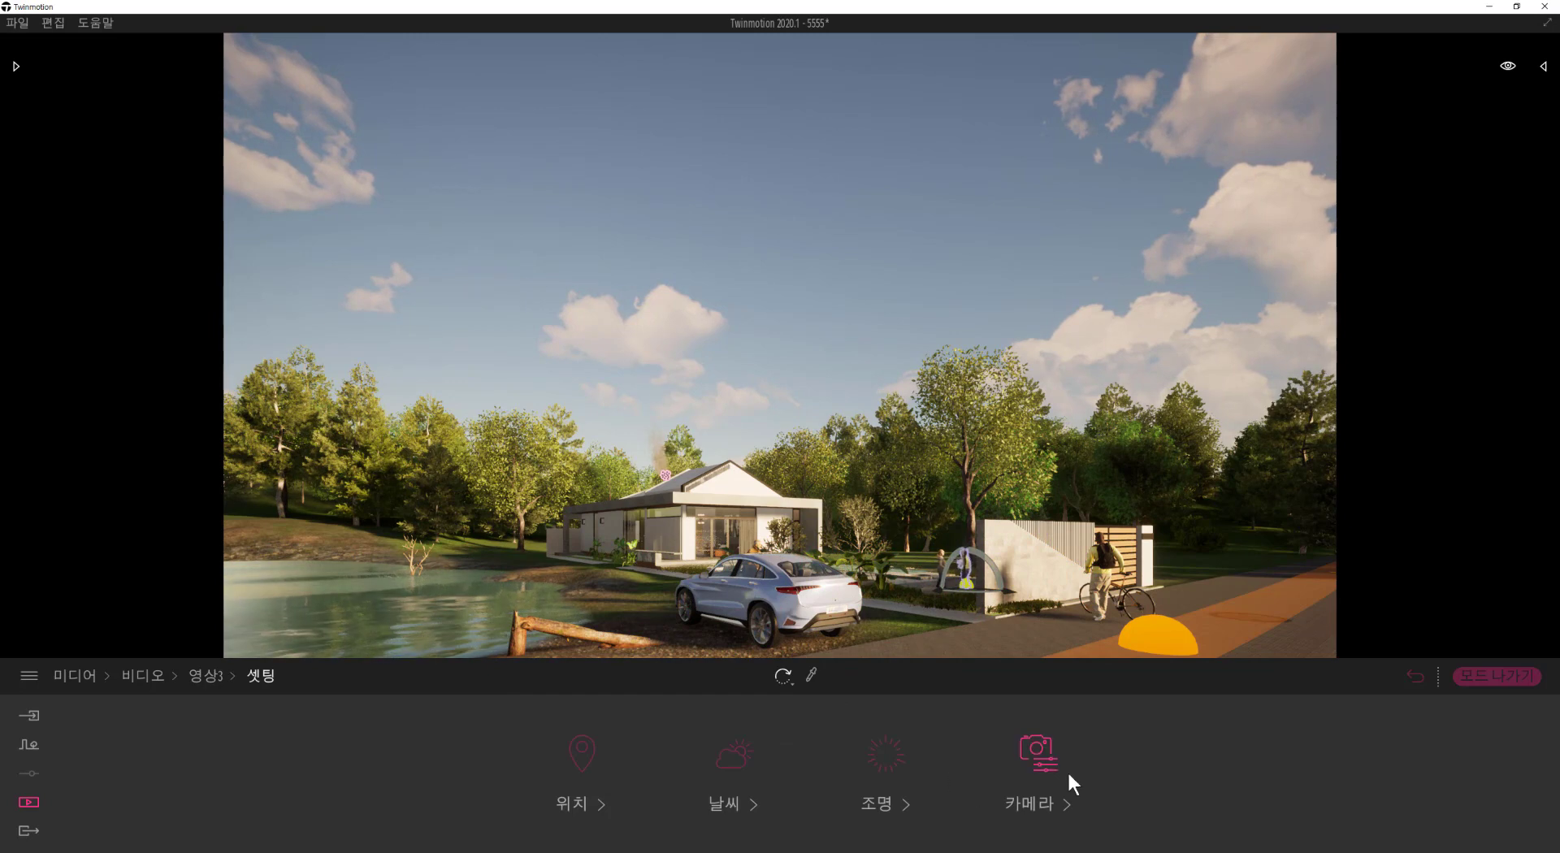
{"action": "left_click", "coordinate": [1040, 756]}
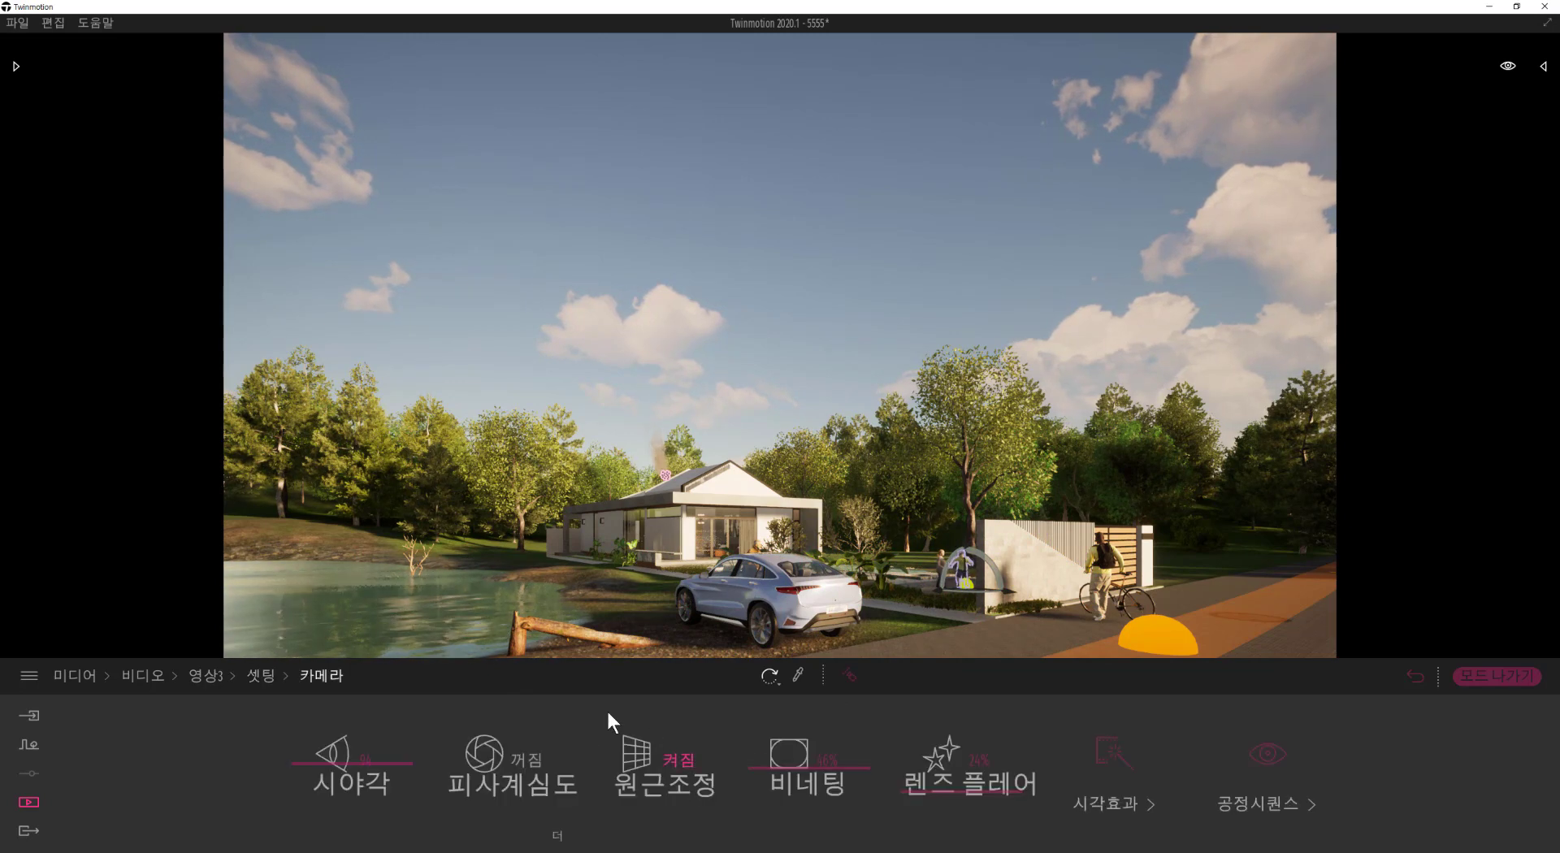
{"action": "left_click", "coordinate": [676, 769]}
{"action": "left_click", "coordinate": [677, 769]}
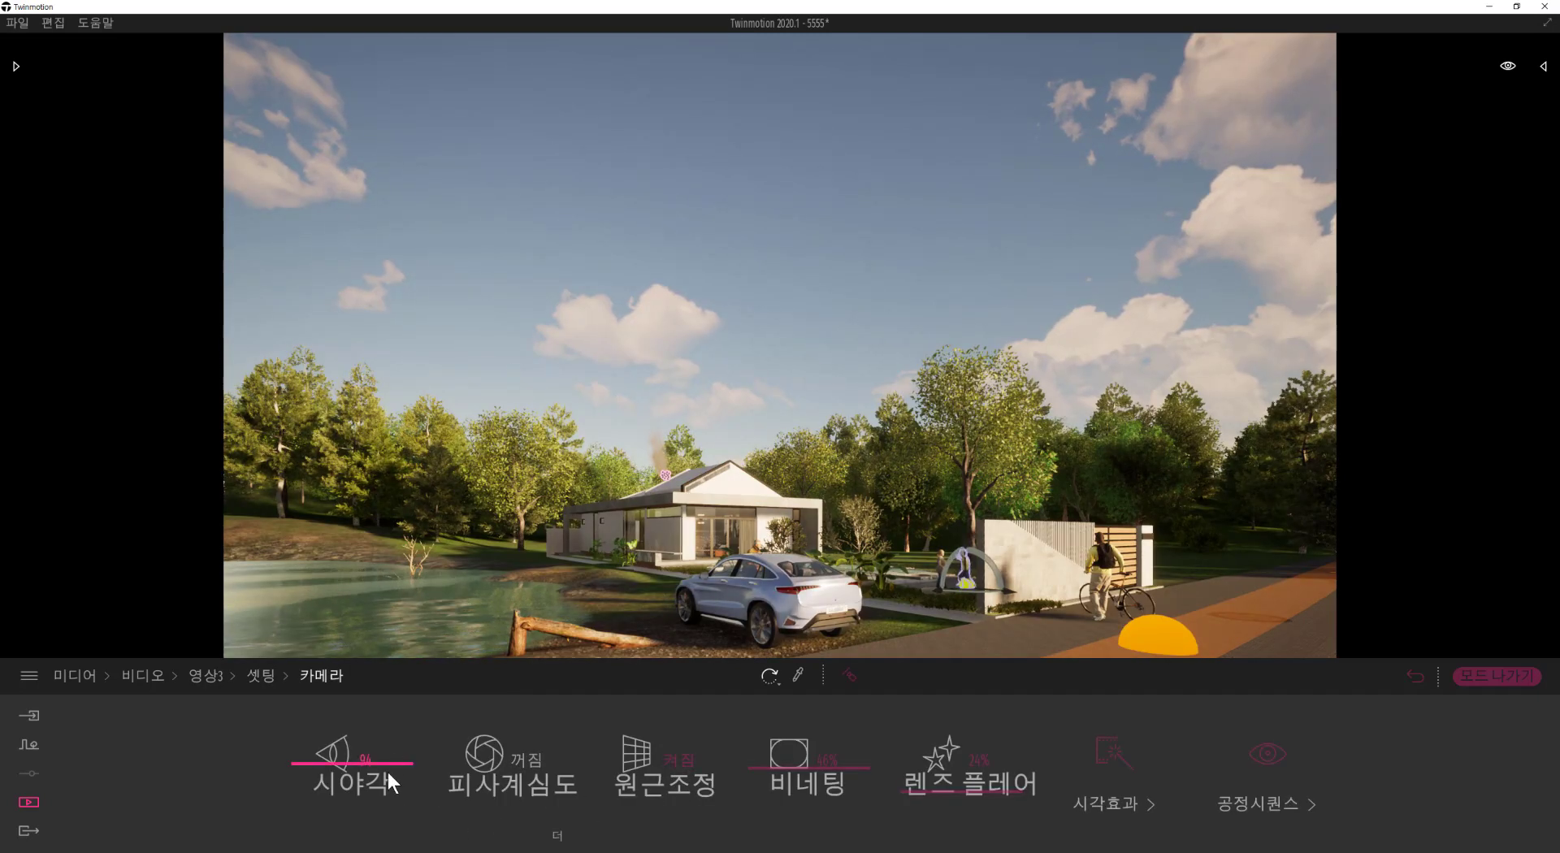
Step: Slightly widen the video part's field of view and strengthen its vignetting
{"action": "left_click_drag", "start_coordinate": [356, 764], "coordinate": [358, 761]}
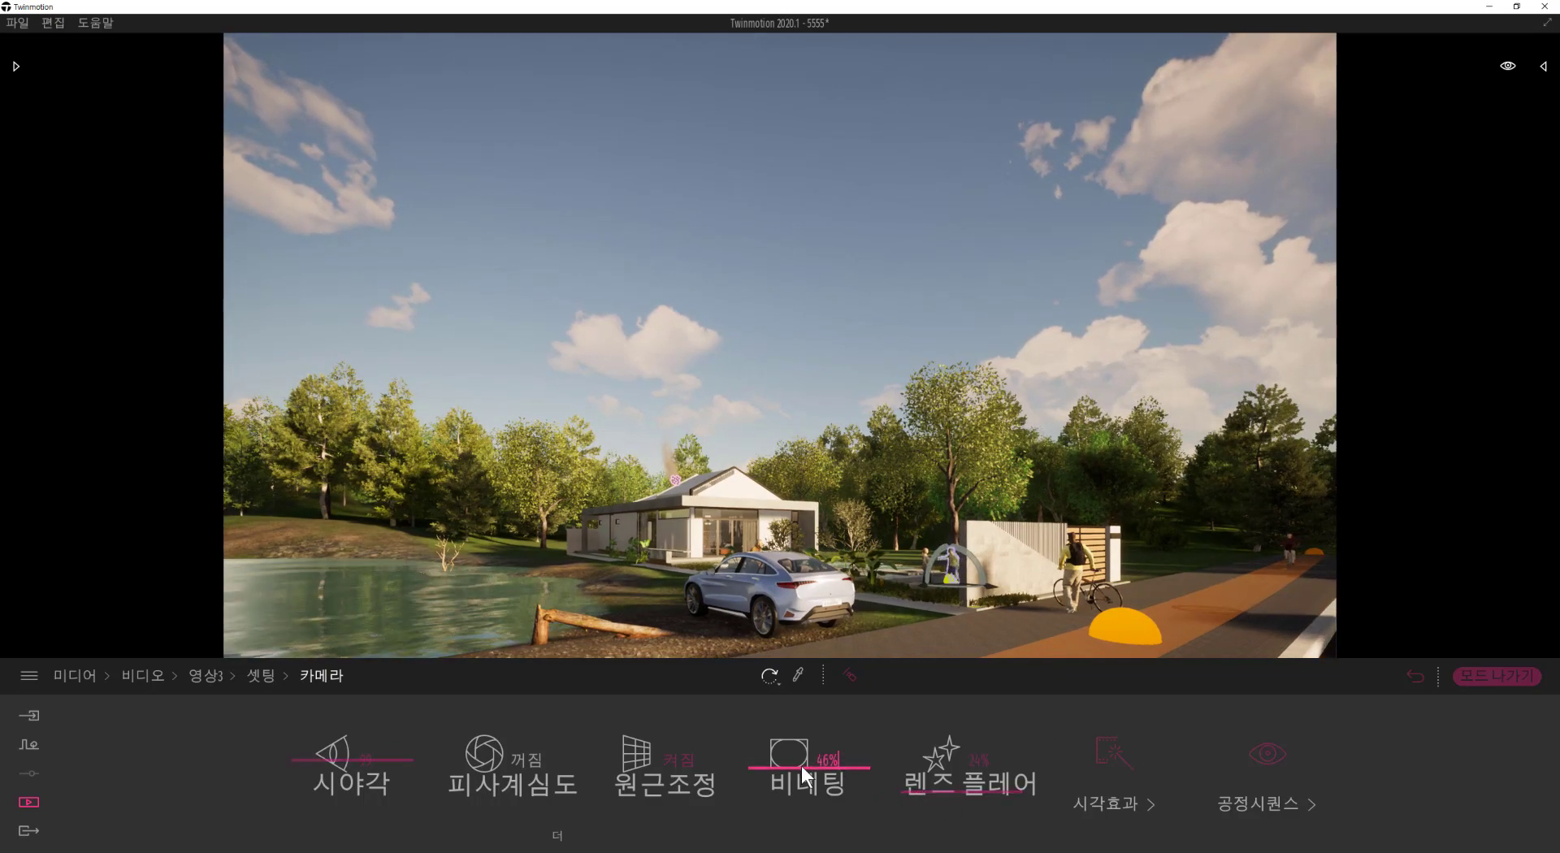
{"action": "left_click_drag", "start_coordinate": [803, 776], "coordinate": [795, 750]}
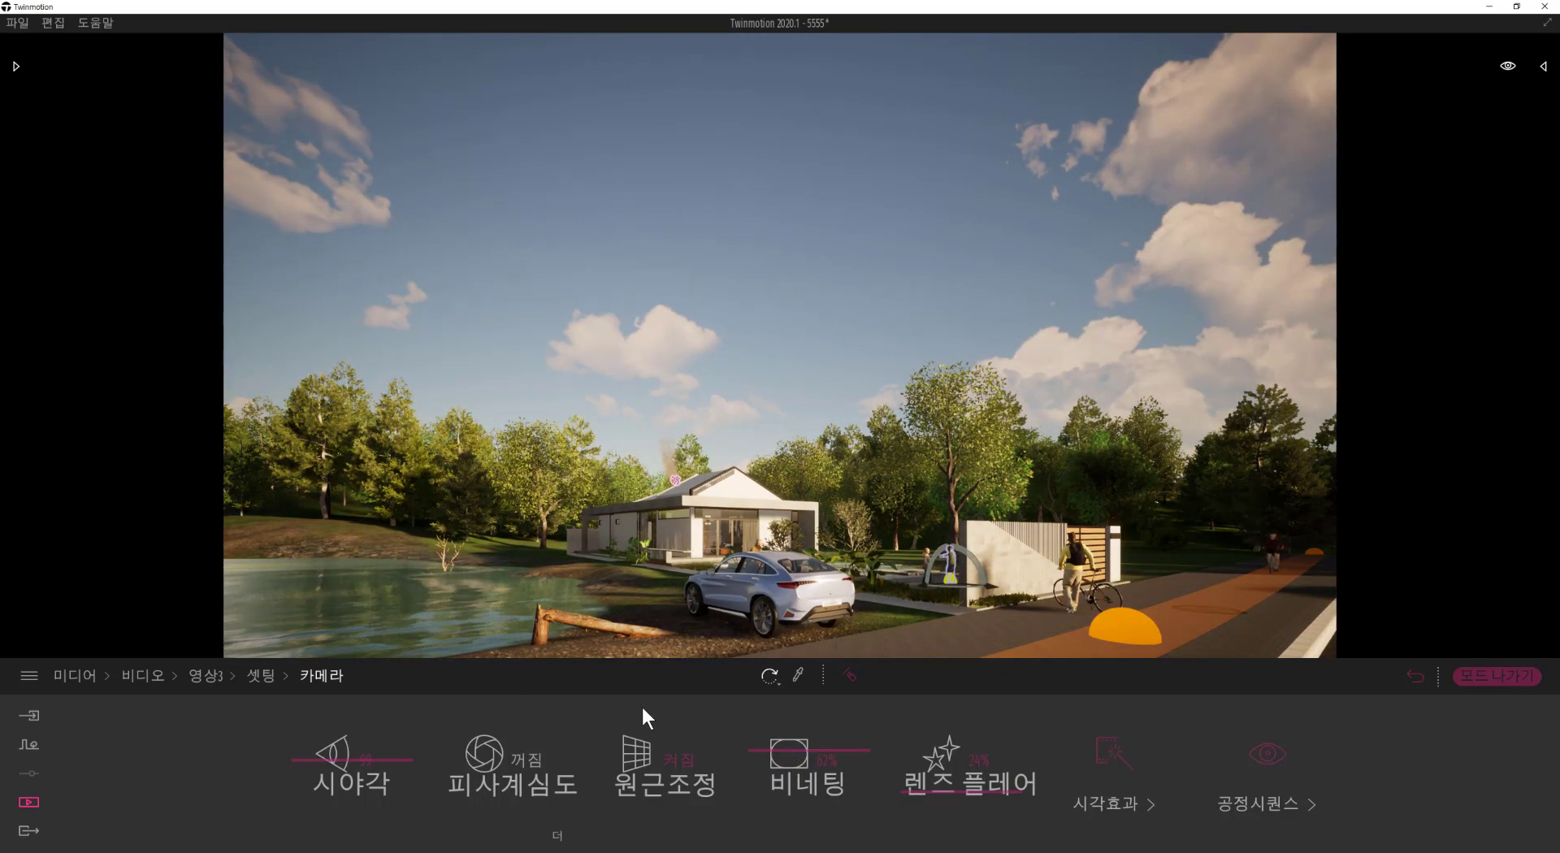
{"action": "left_click", "coordinate": [248, 673]}
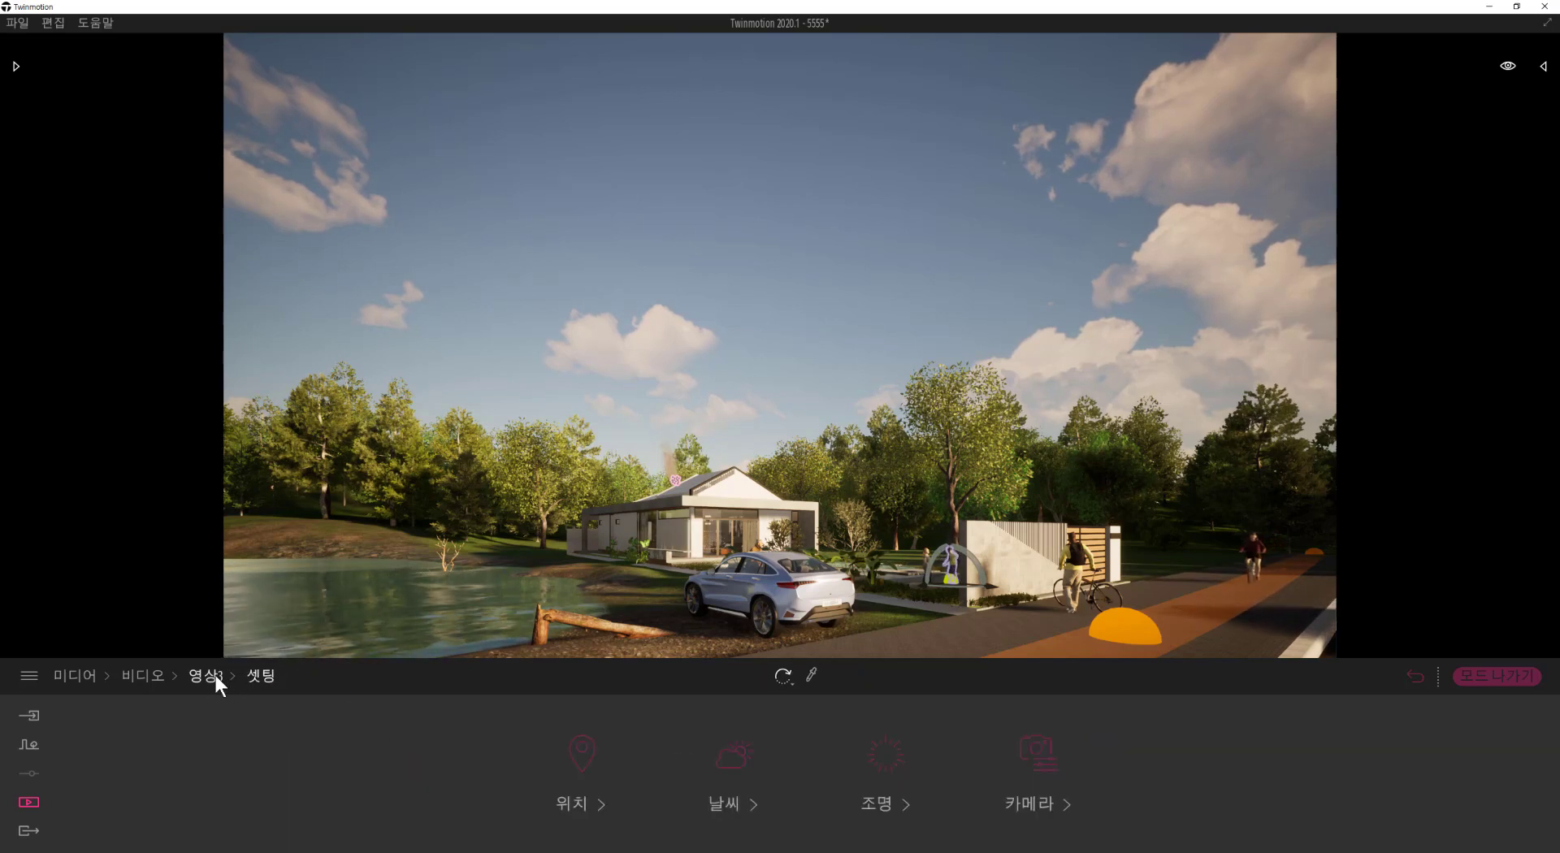
Step: Shift the video part's weather slightly toward clear sun and return to the keyframe timeline
{"action": "left_click", "coordinate": [734, 782]}
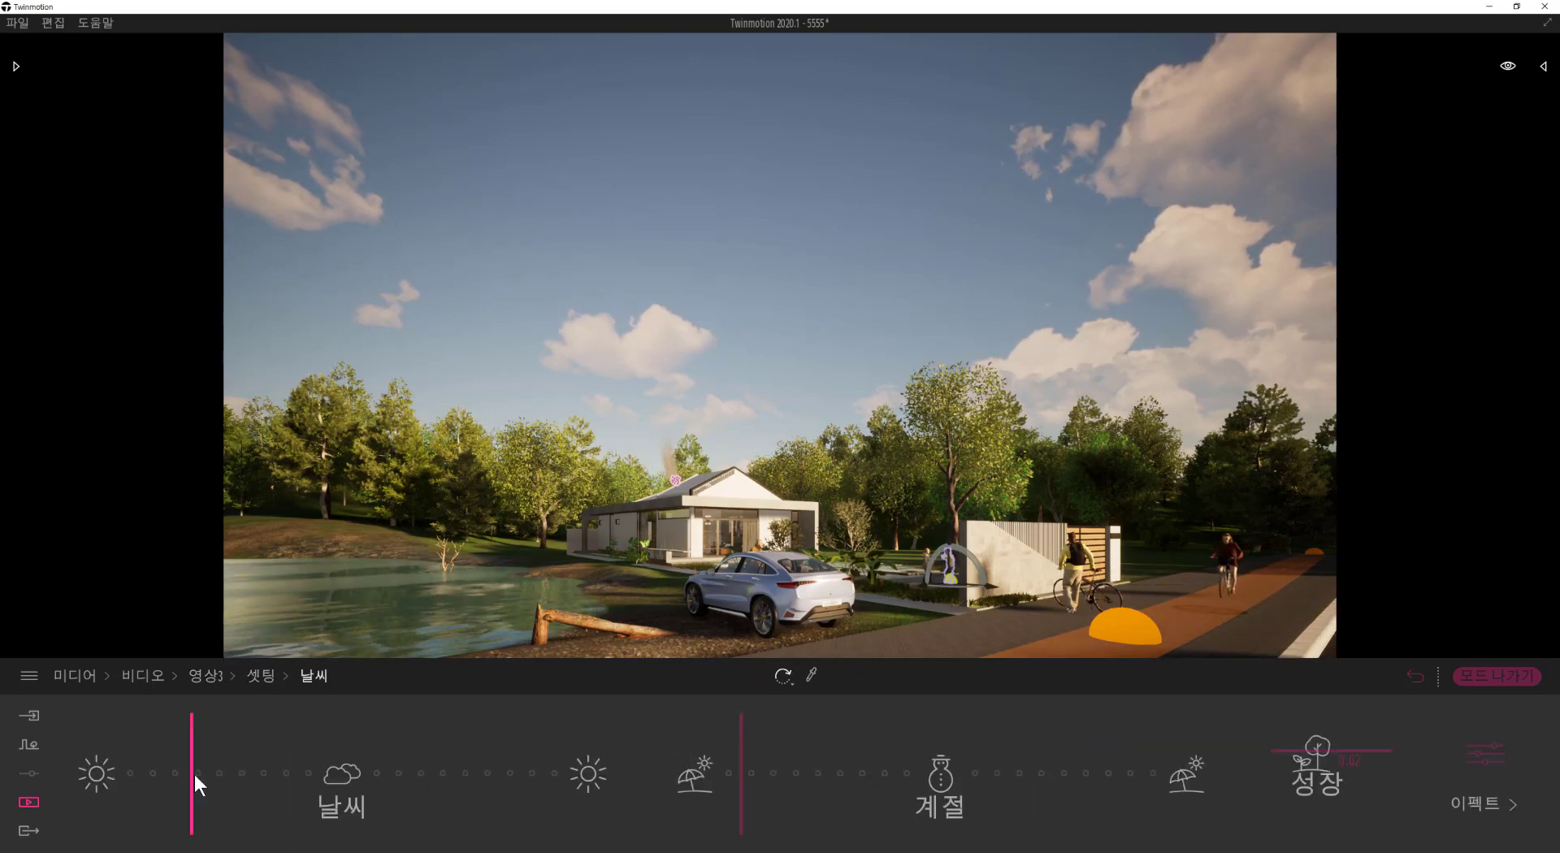
{"action": "mouse_move", "coordinate": [193, 773]}
{"action": "left_mouse_down"}
{"action": "mouse_move", "coordinate": [261, 774]}
{"action": "mouse_move", "coordinate": [181, 773]}
{"action": "left_mouse_up"}
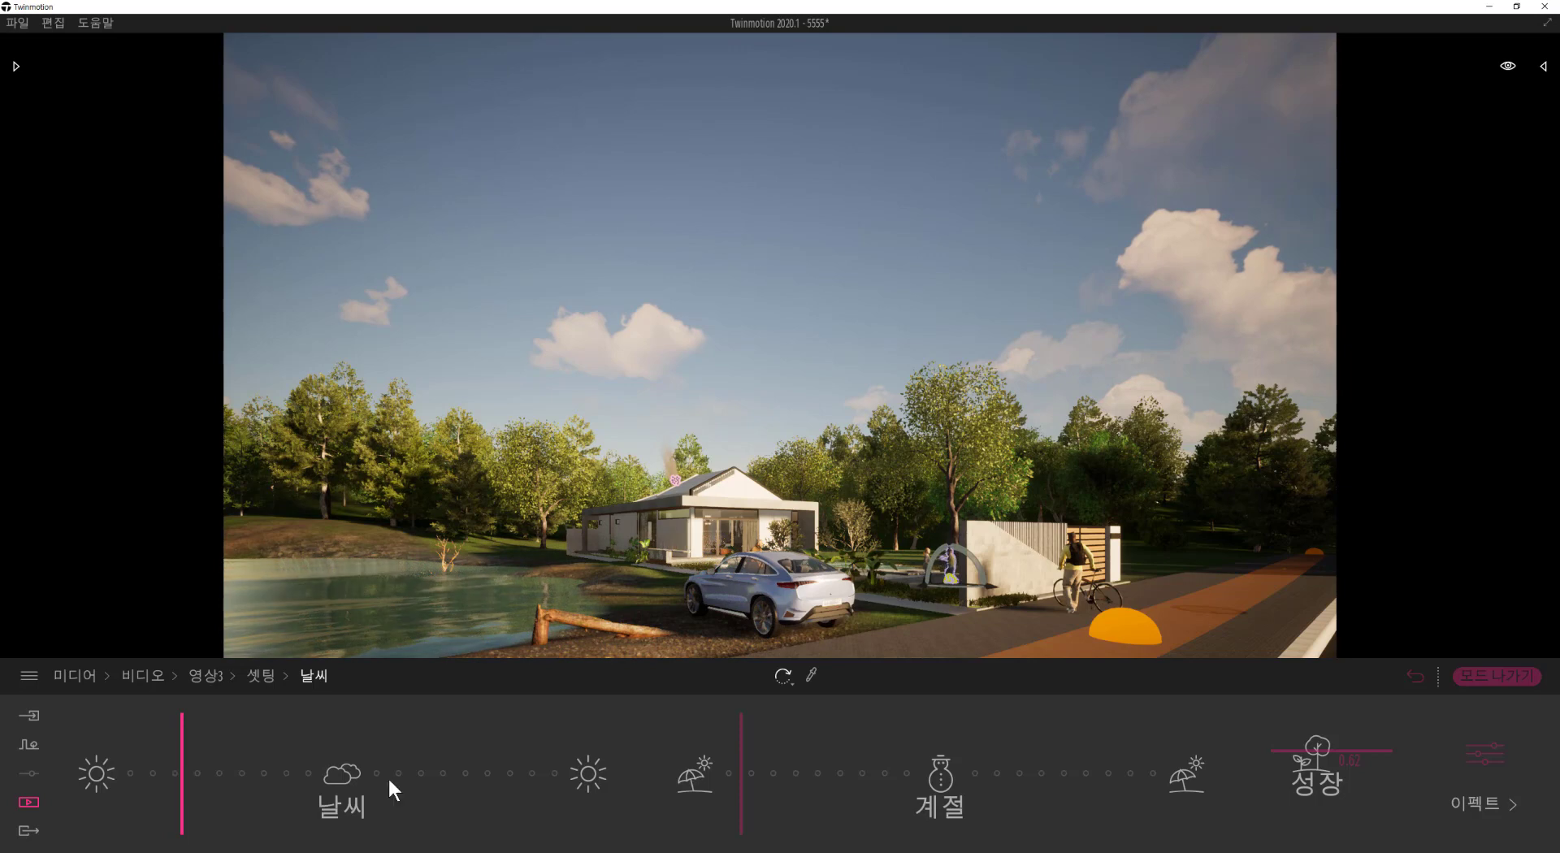
{"action": "left_click", "coordinate": [270, 680]}
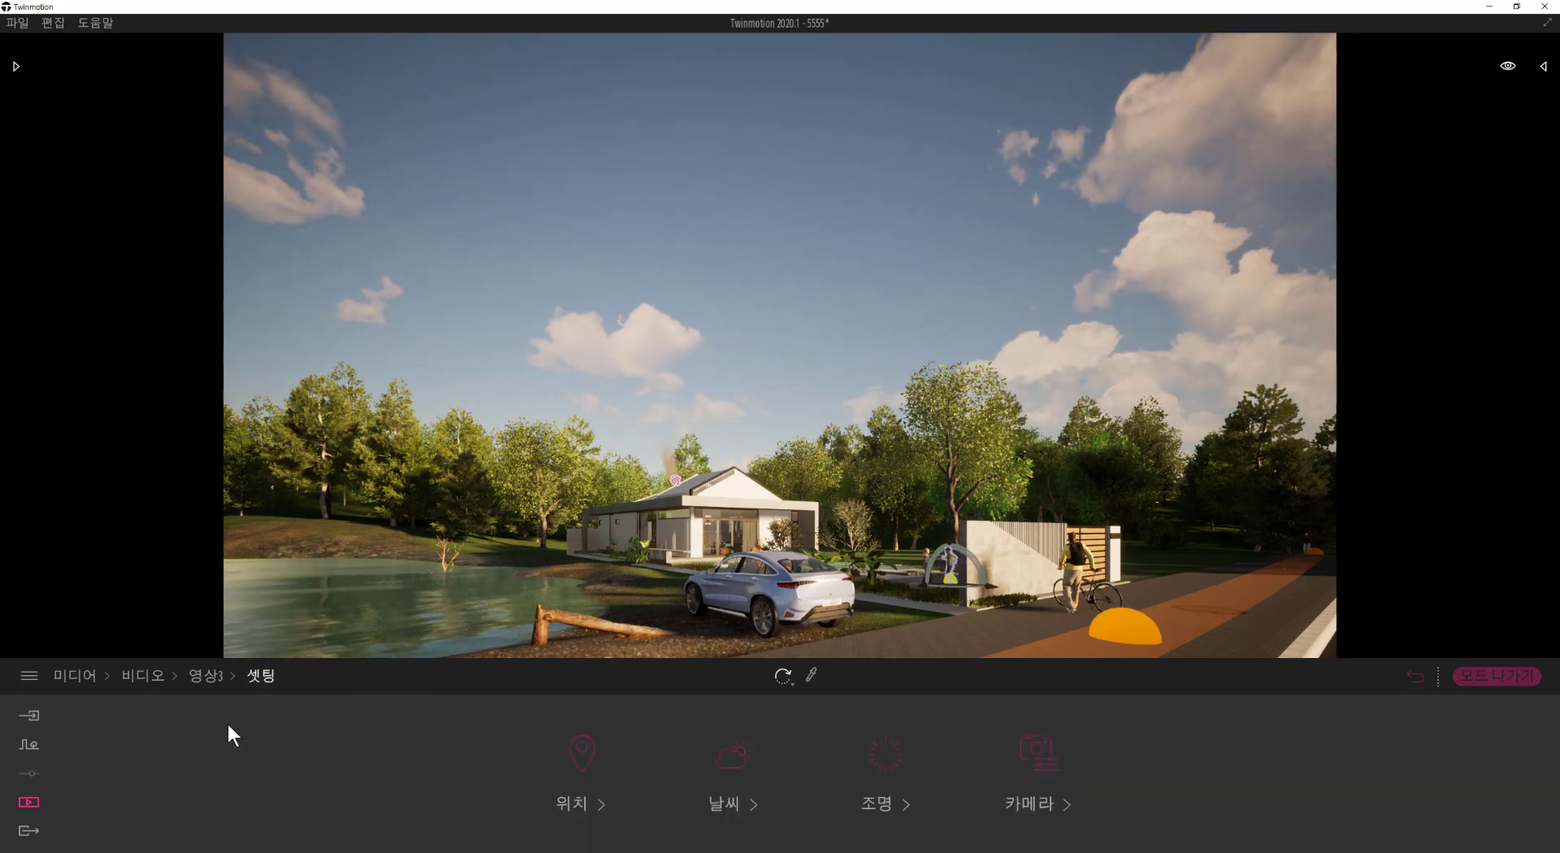
{"action": "left_click", "coordinate": [208, 678]}
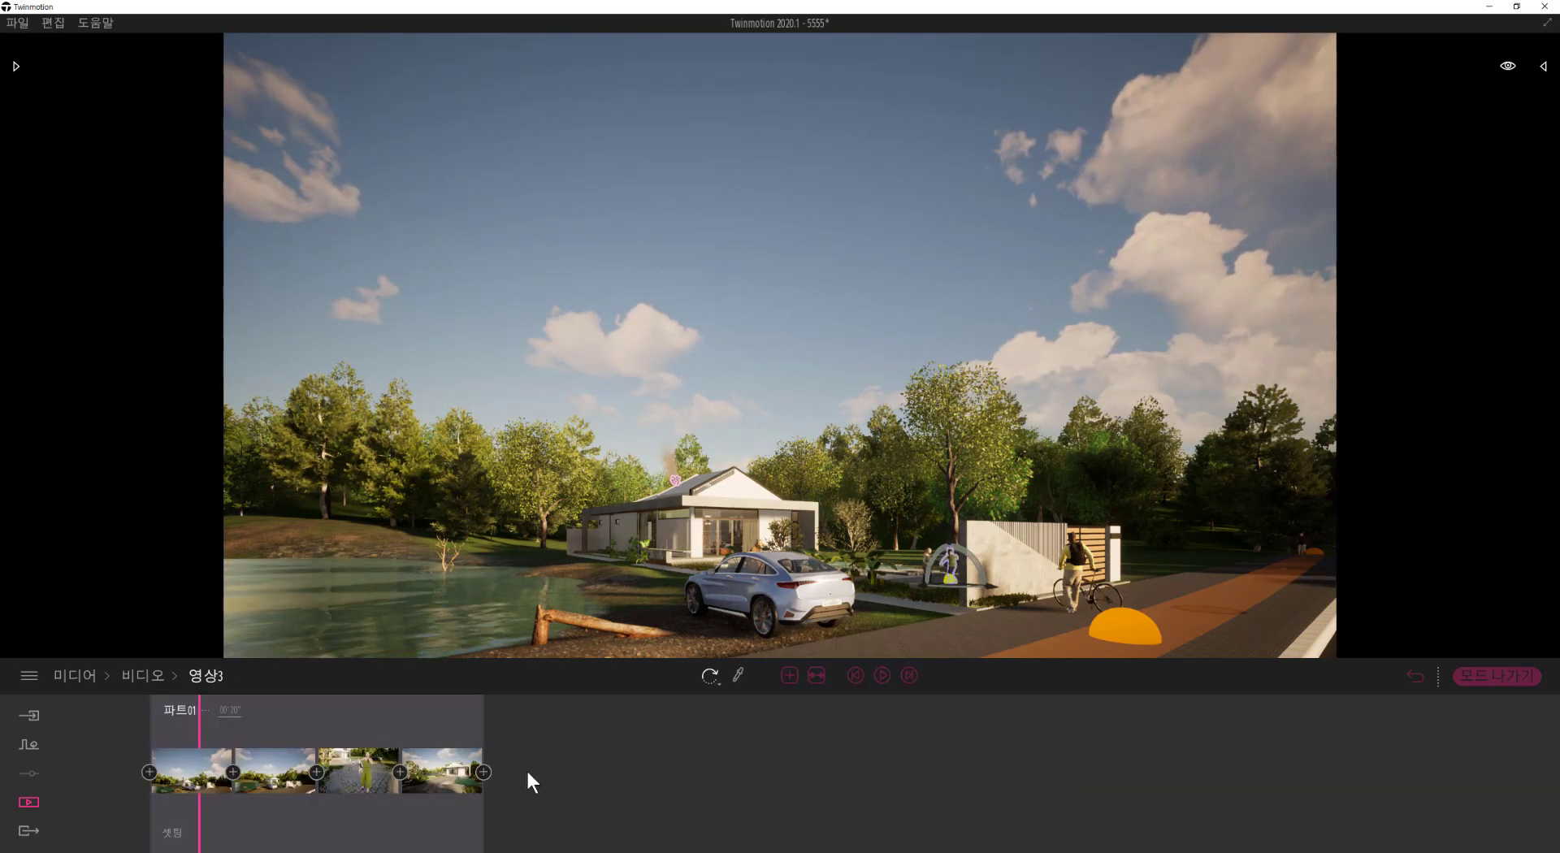
Step: Change the last keyframe's weather from sunny to dark and overcast, and return to the keyframe timeline
{"action": "left_click", "coordinate": [446, 778]}
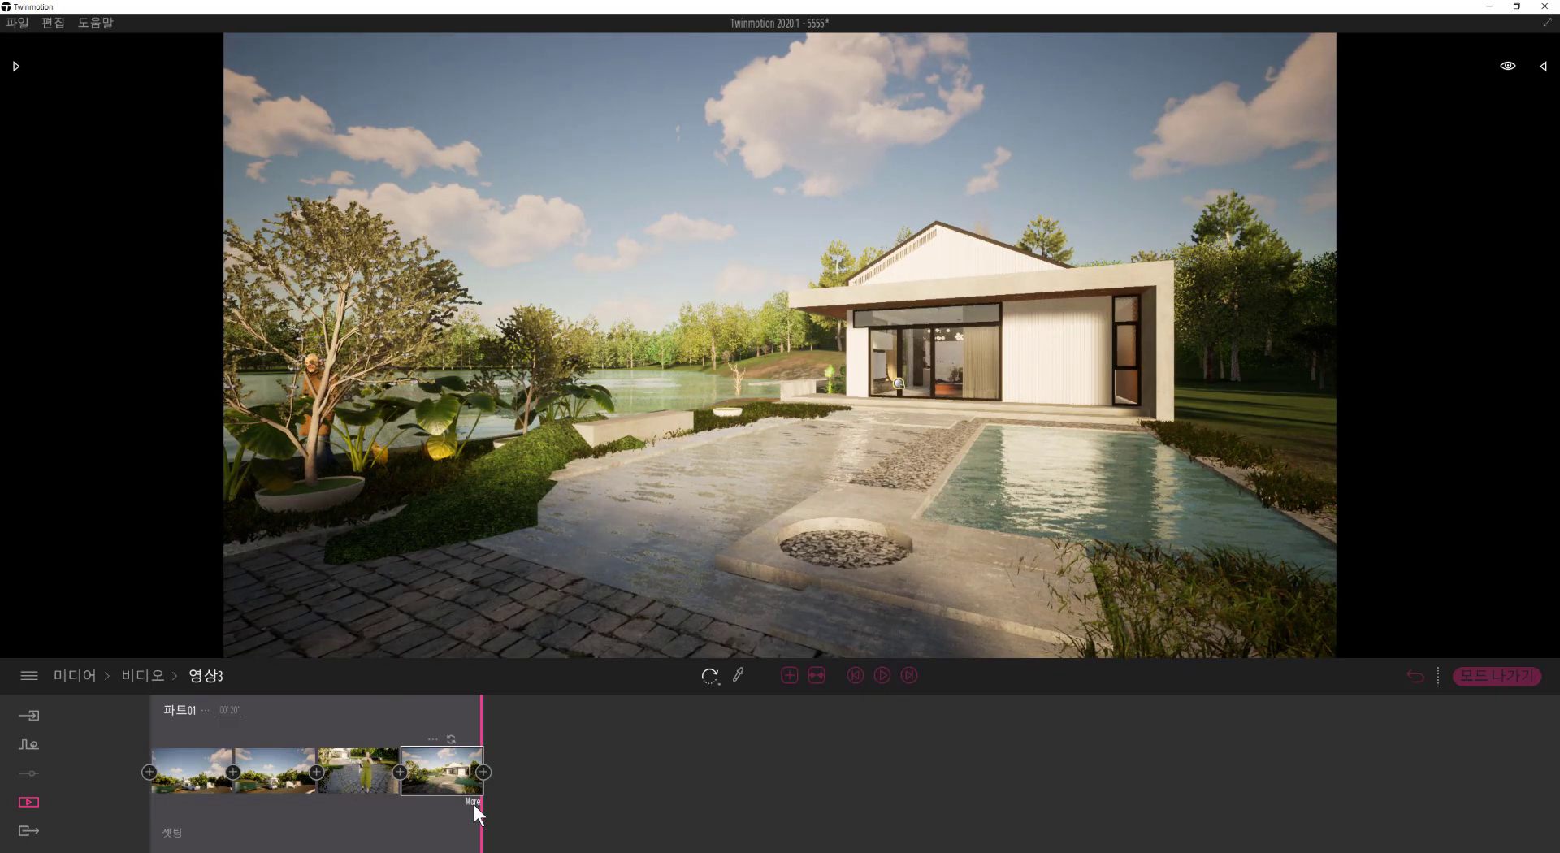
{"action": "left_click", "coordinate": [474, 804]}
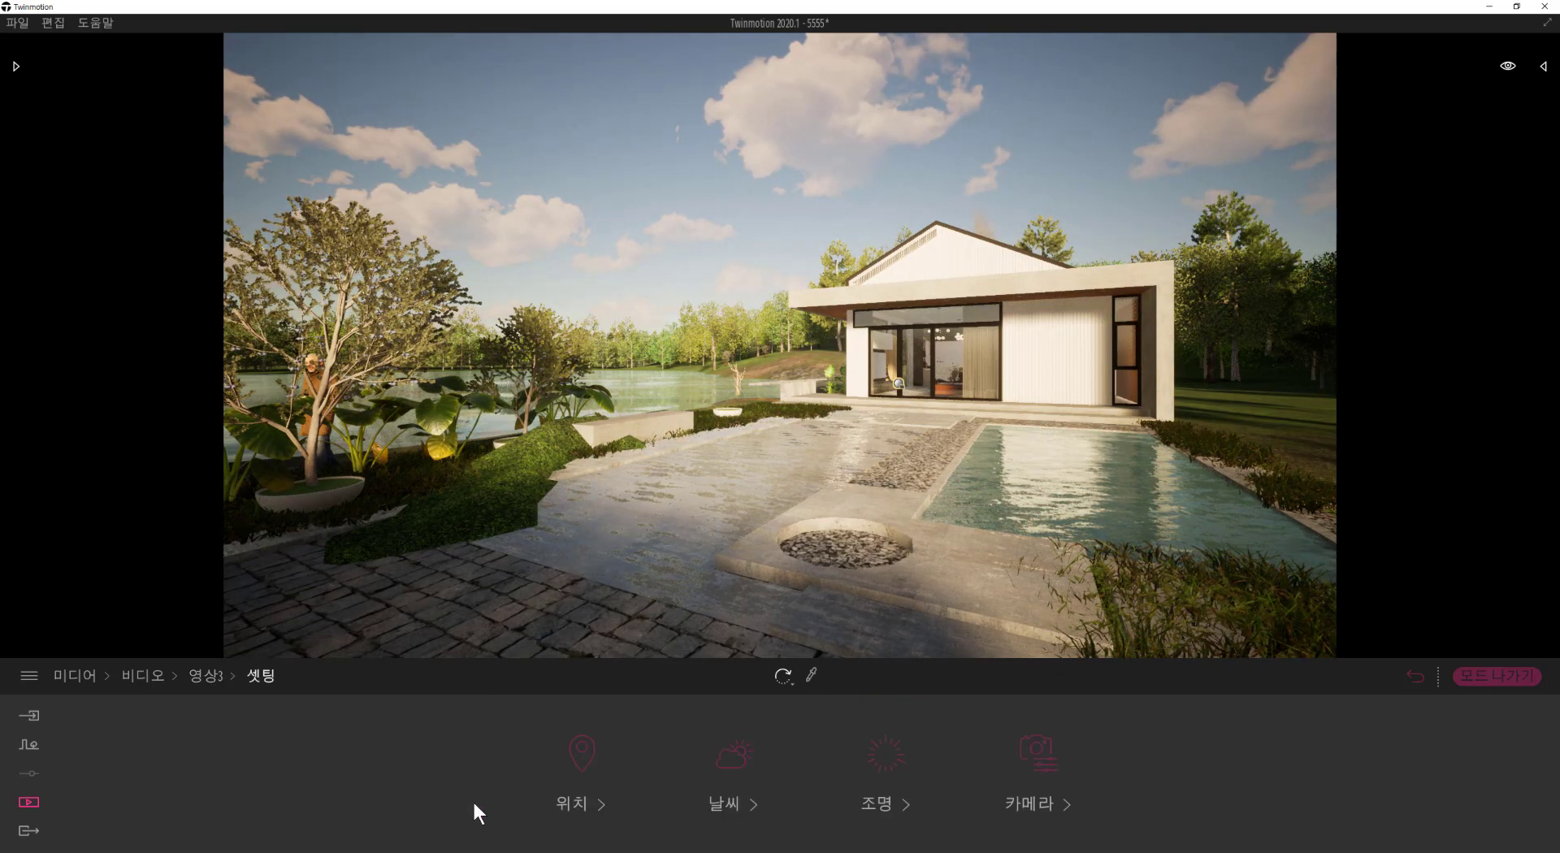
{"action": "left_click", "coordinate": [720, 758]}
{"action": "left_click_drag", "start_coordinate": [182, 728], "coordinate": [352, 737]}
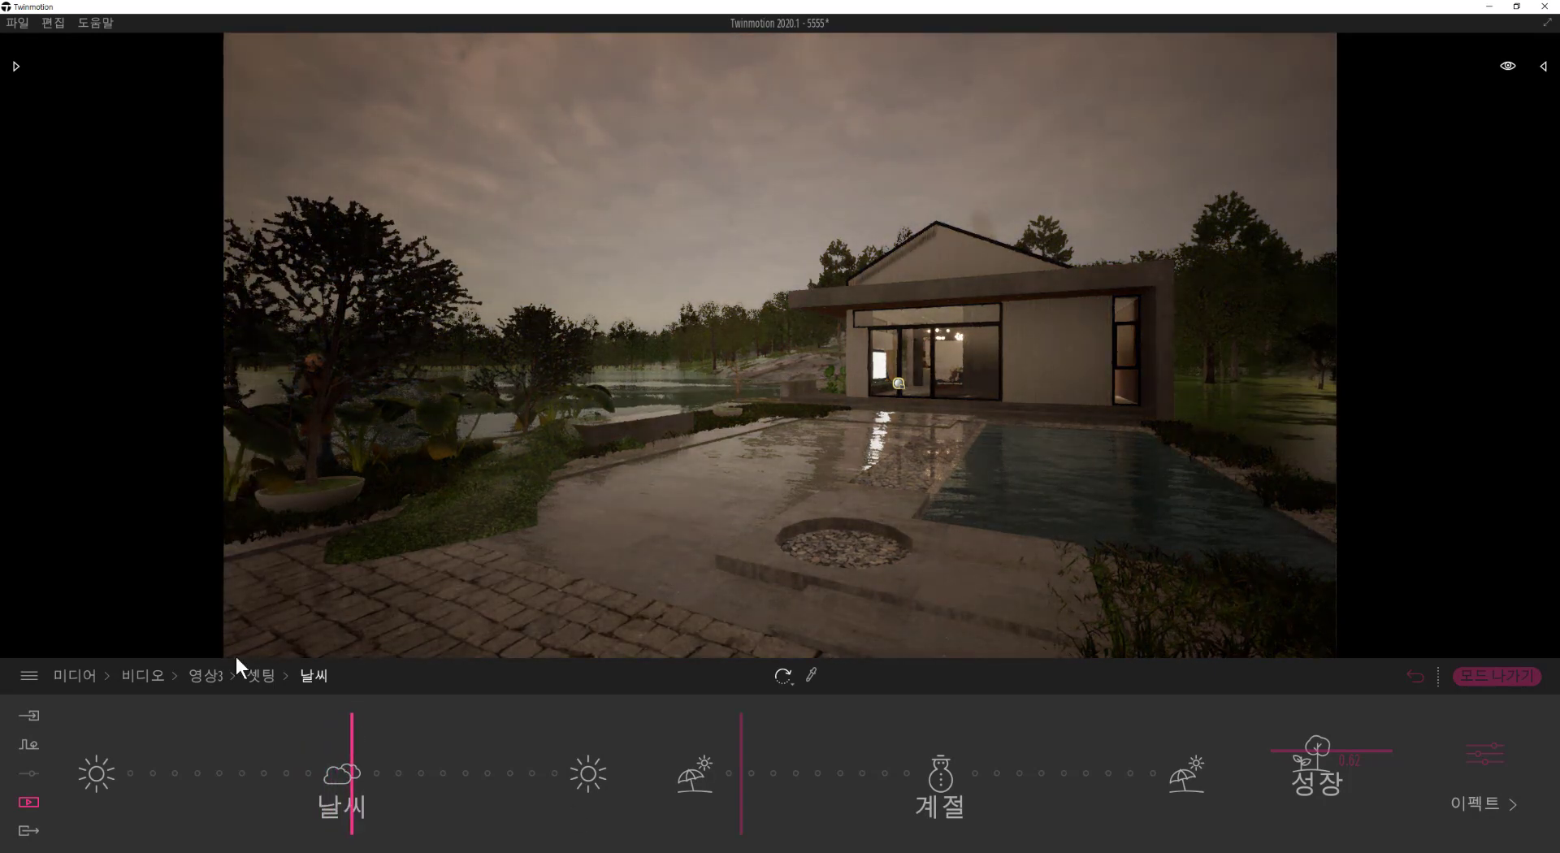
{"action": "left_click", "coordinate": [263, 676]}
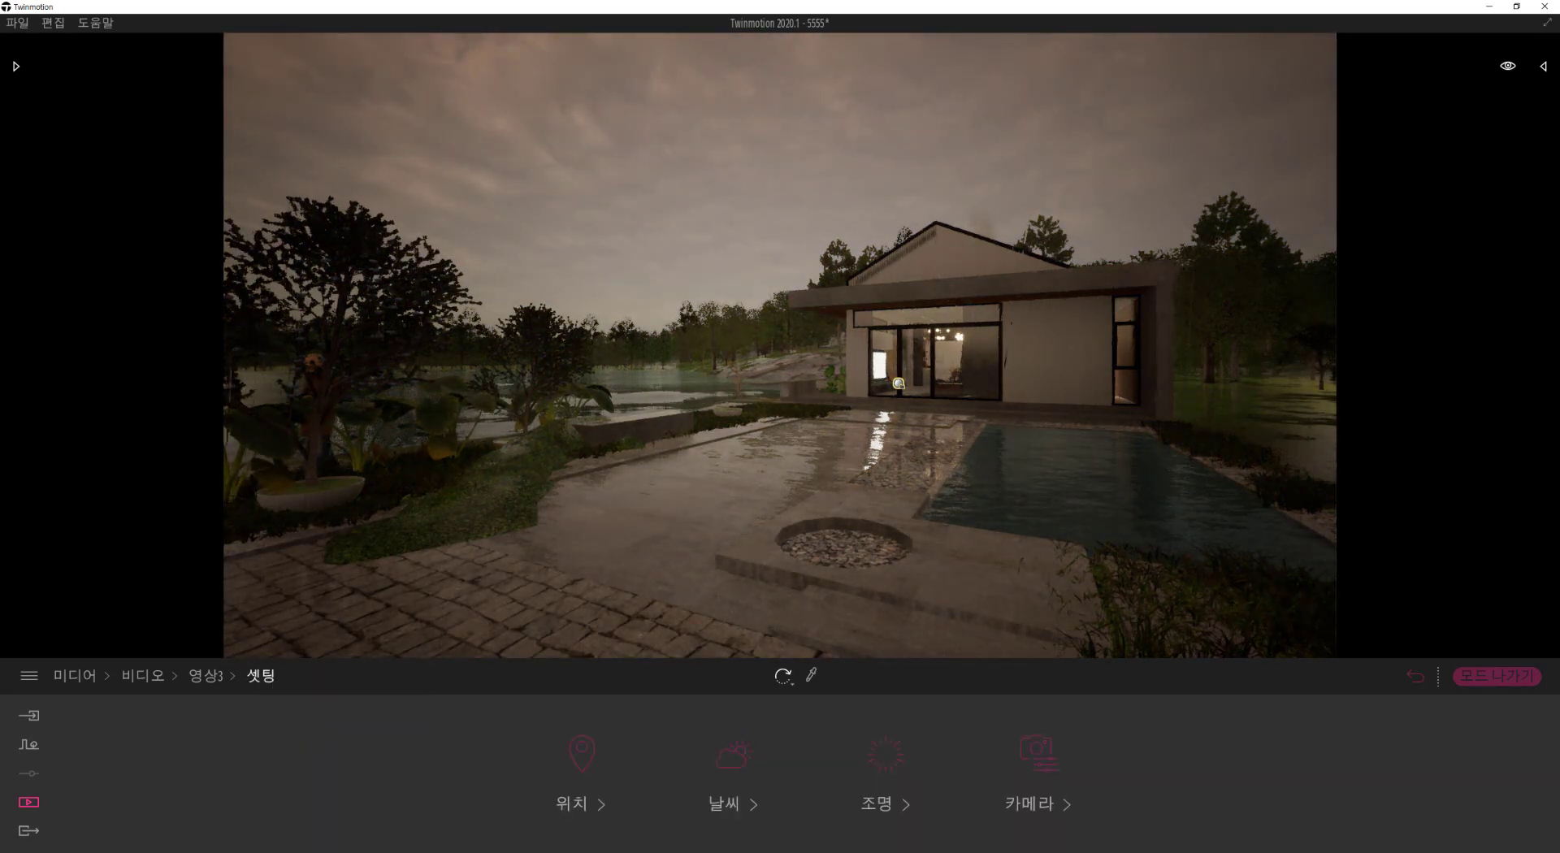
{"action": "left_click", "coordinate": [261, 676]}
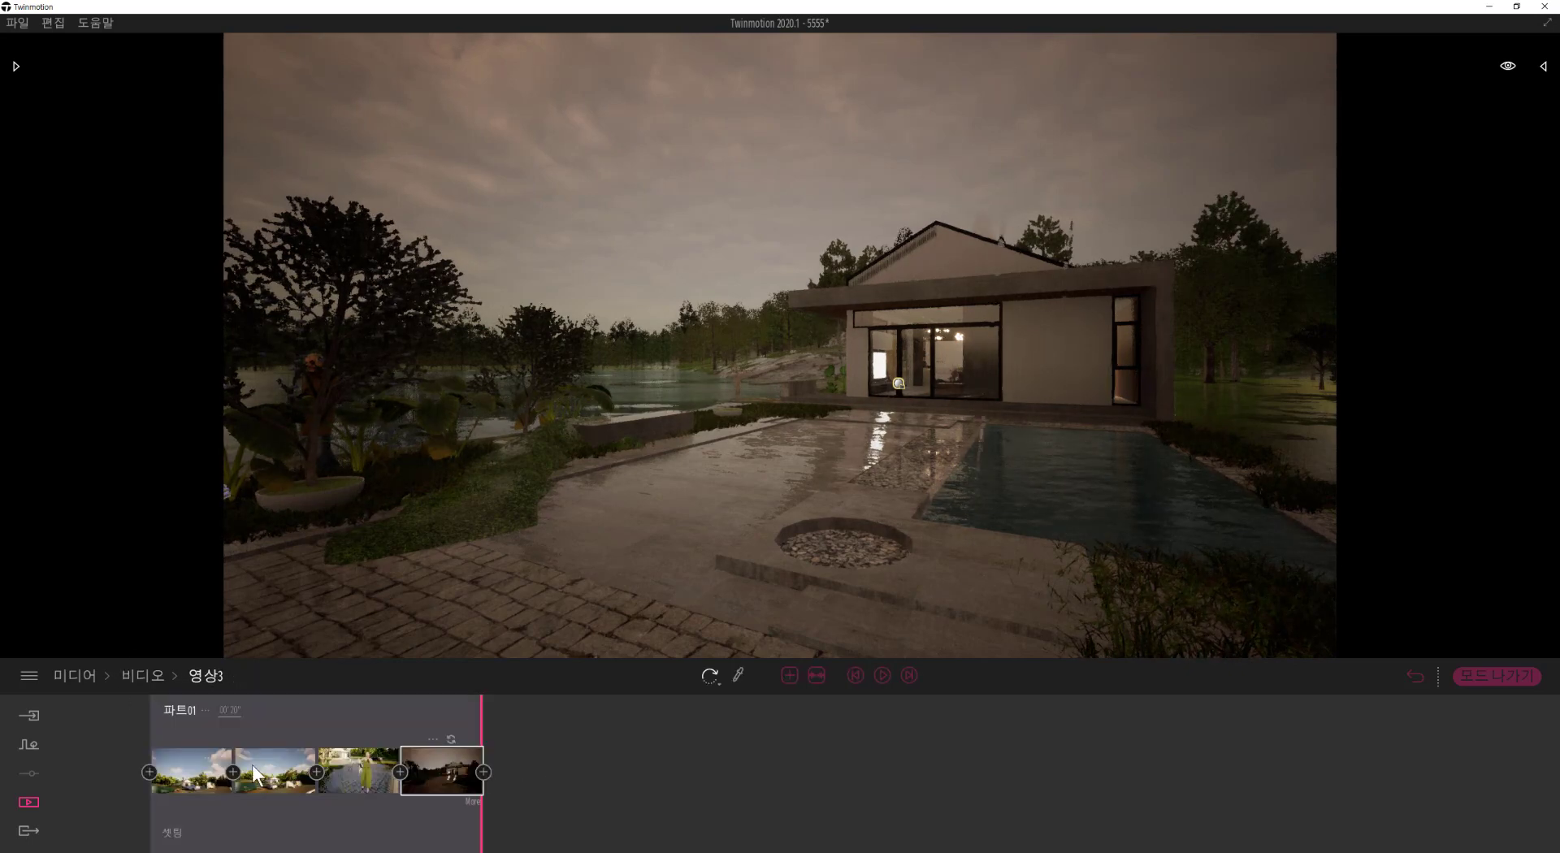
Step: Play the video from its first keyframe to review the weather change along the camera move
{"action": "left_click", "coordinate": [211, 772]}
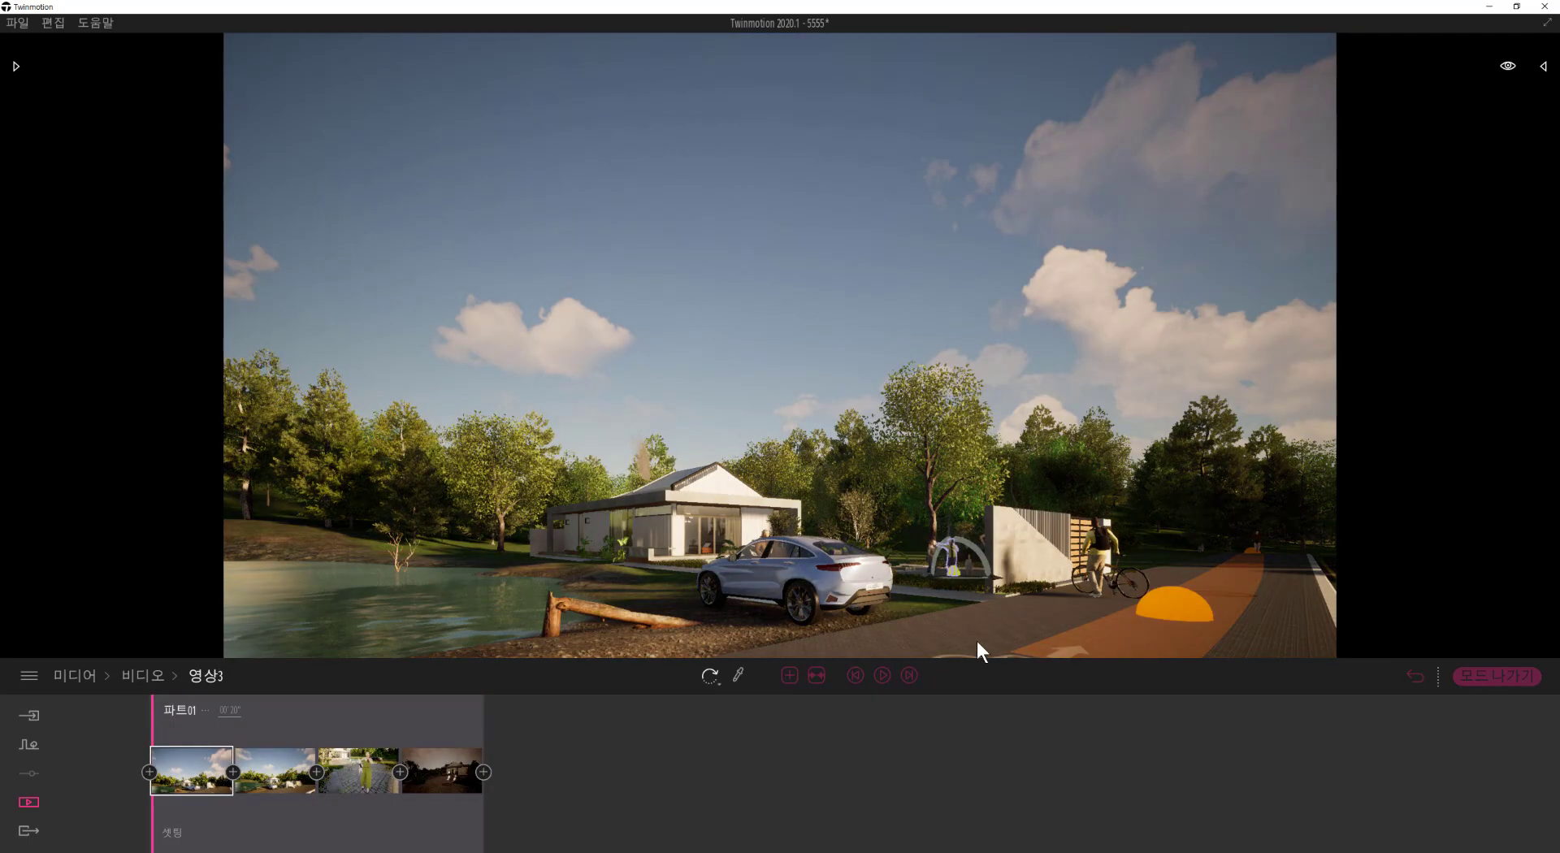
{"action": "left_click", "coordinate": [880, 674]}
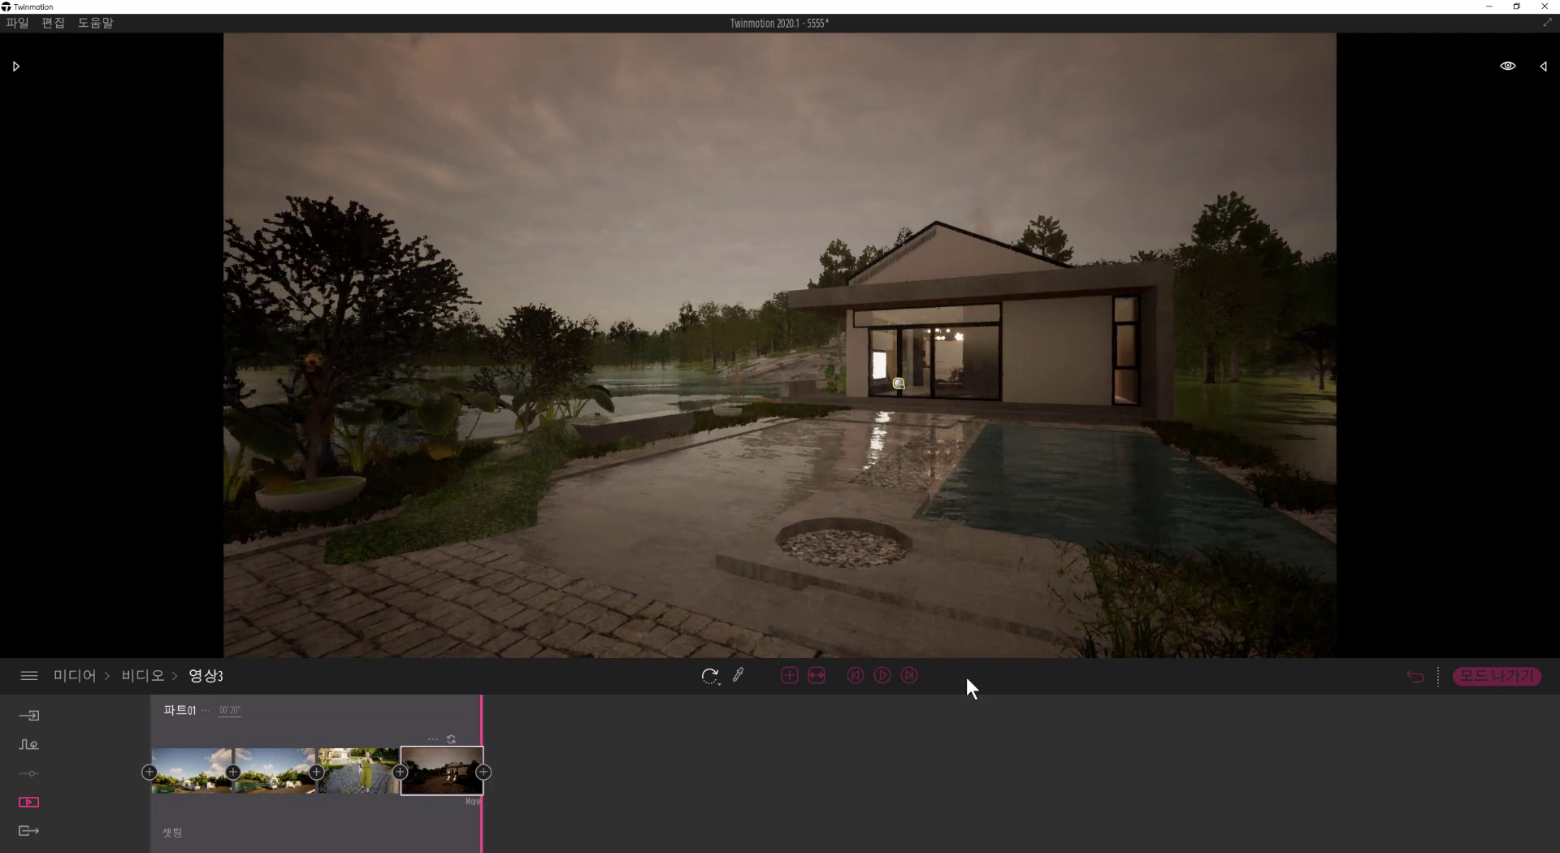
Step: Create a new video starting at the poolside front view and add a second keyframe close to the living room's glass doors
{"action": "left_click", "coordinate": [143, 681]}
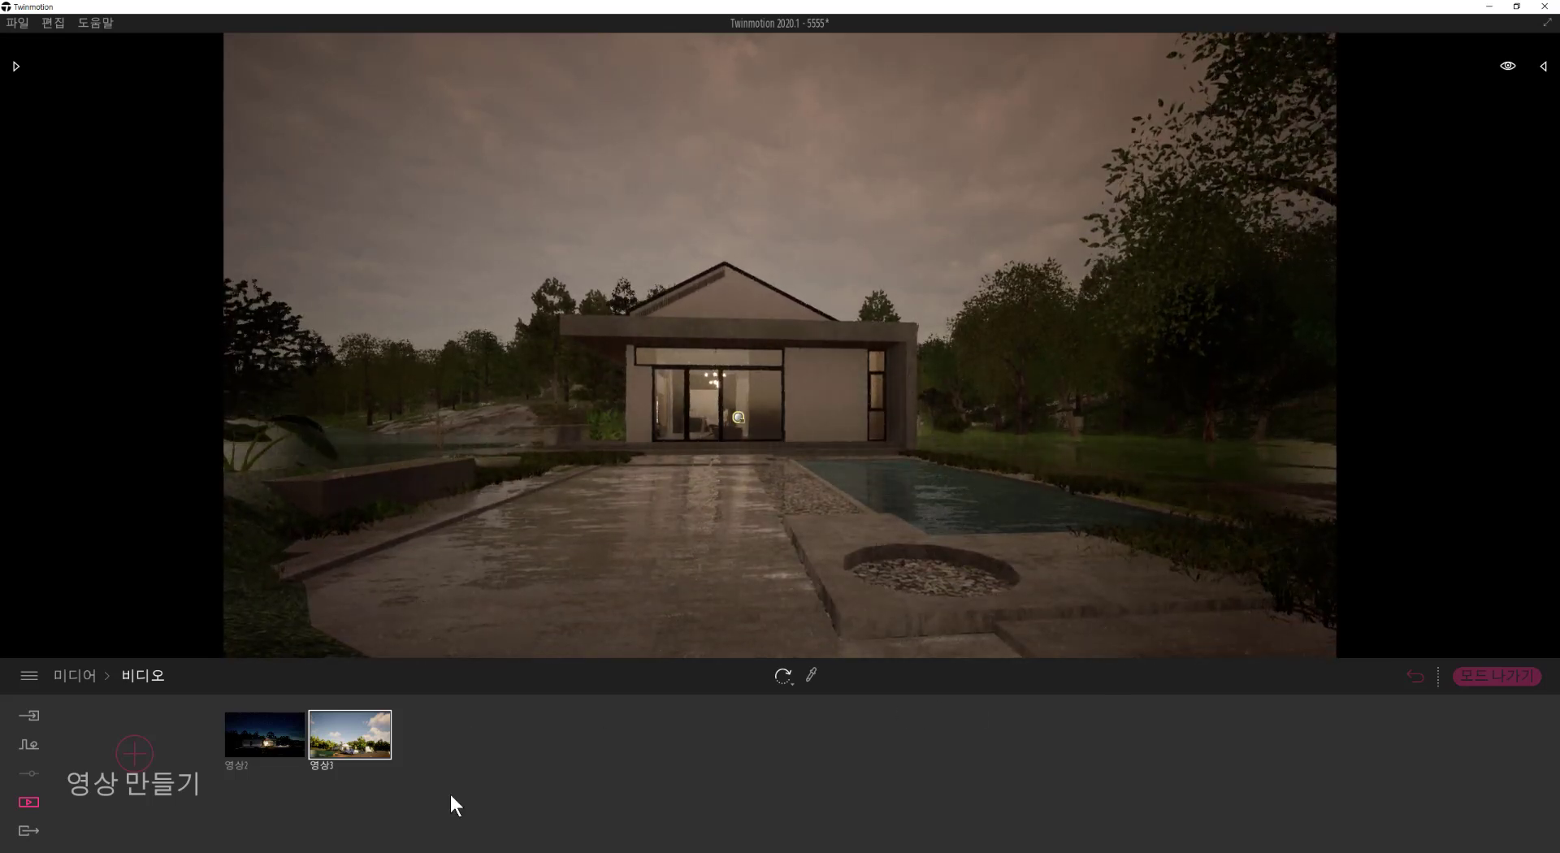
{"action": "left_click", "coordinate": [109, 764]}
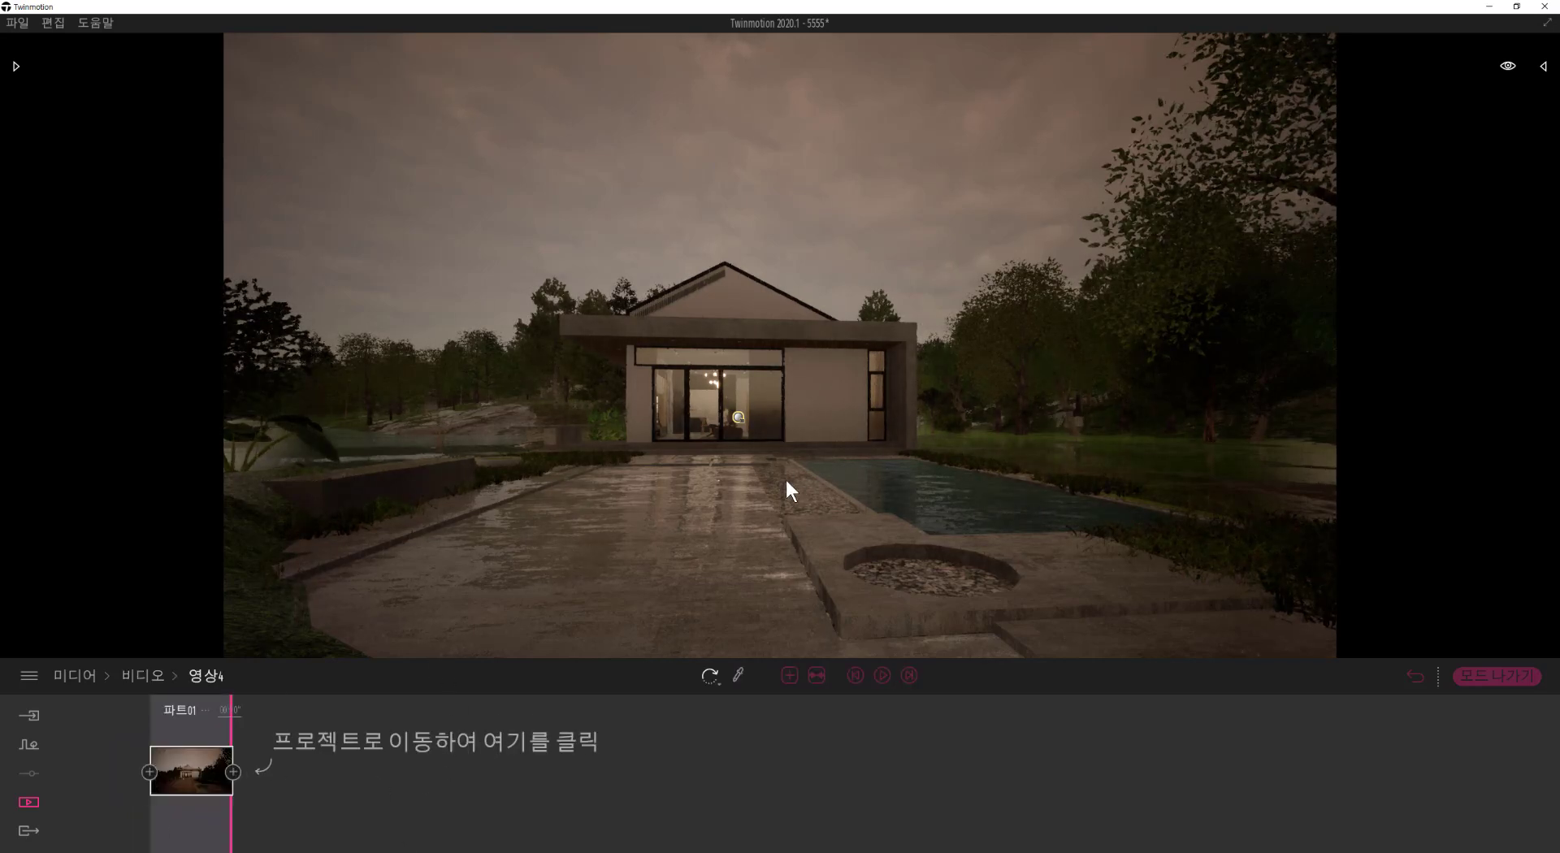
{"action": "key", "text": "w"}
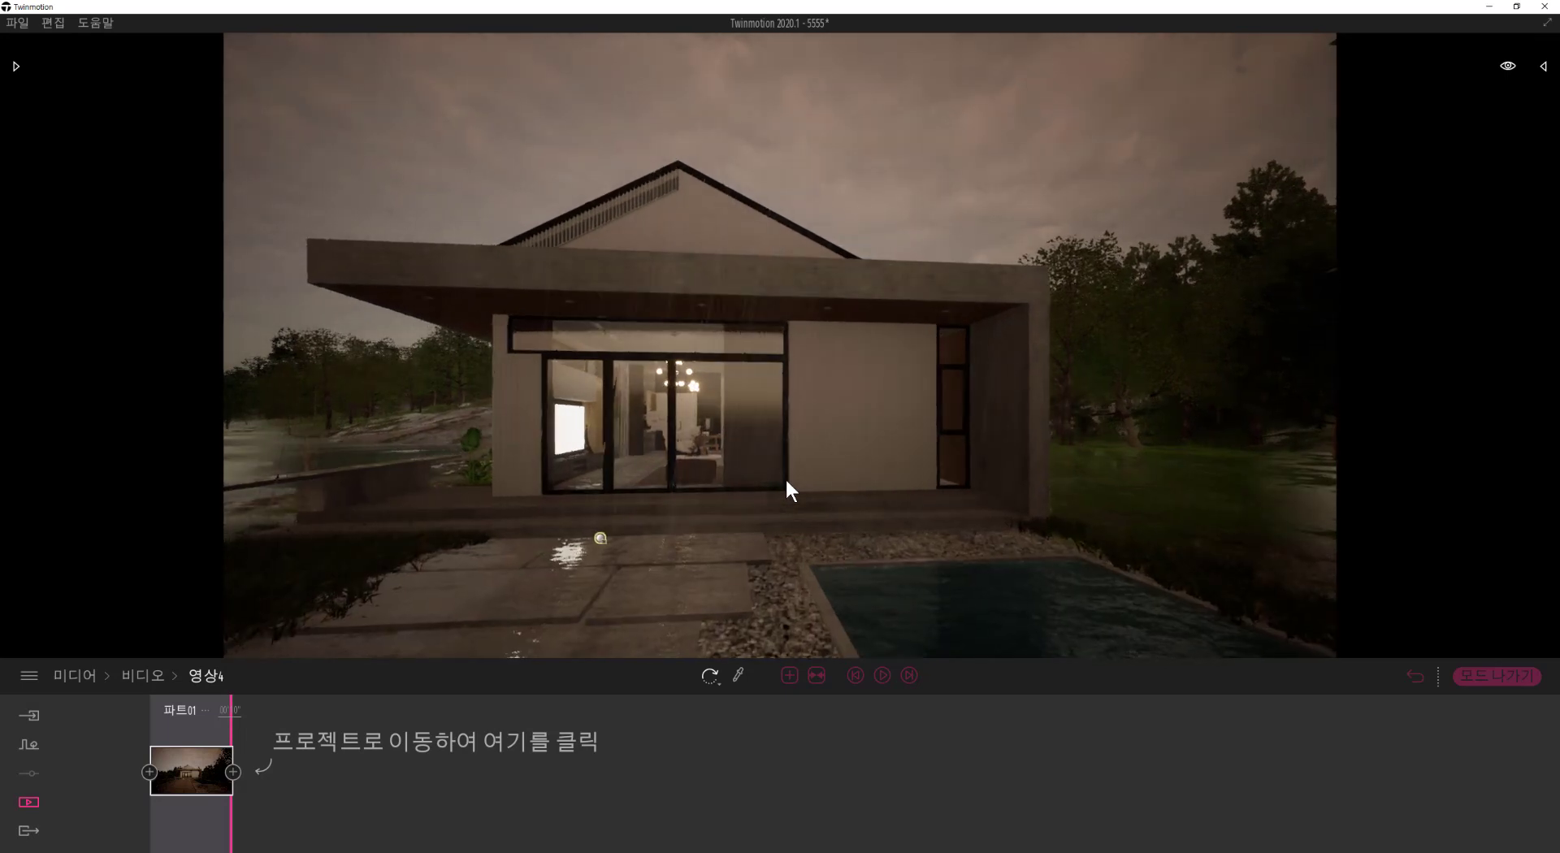
{"action": "key", "text": "w"}
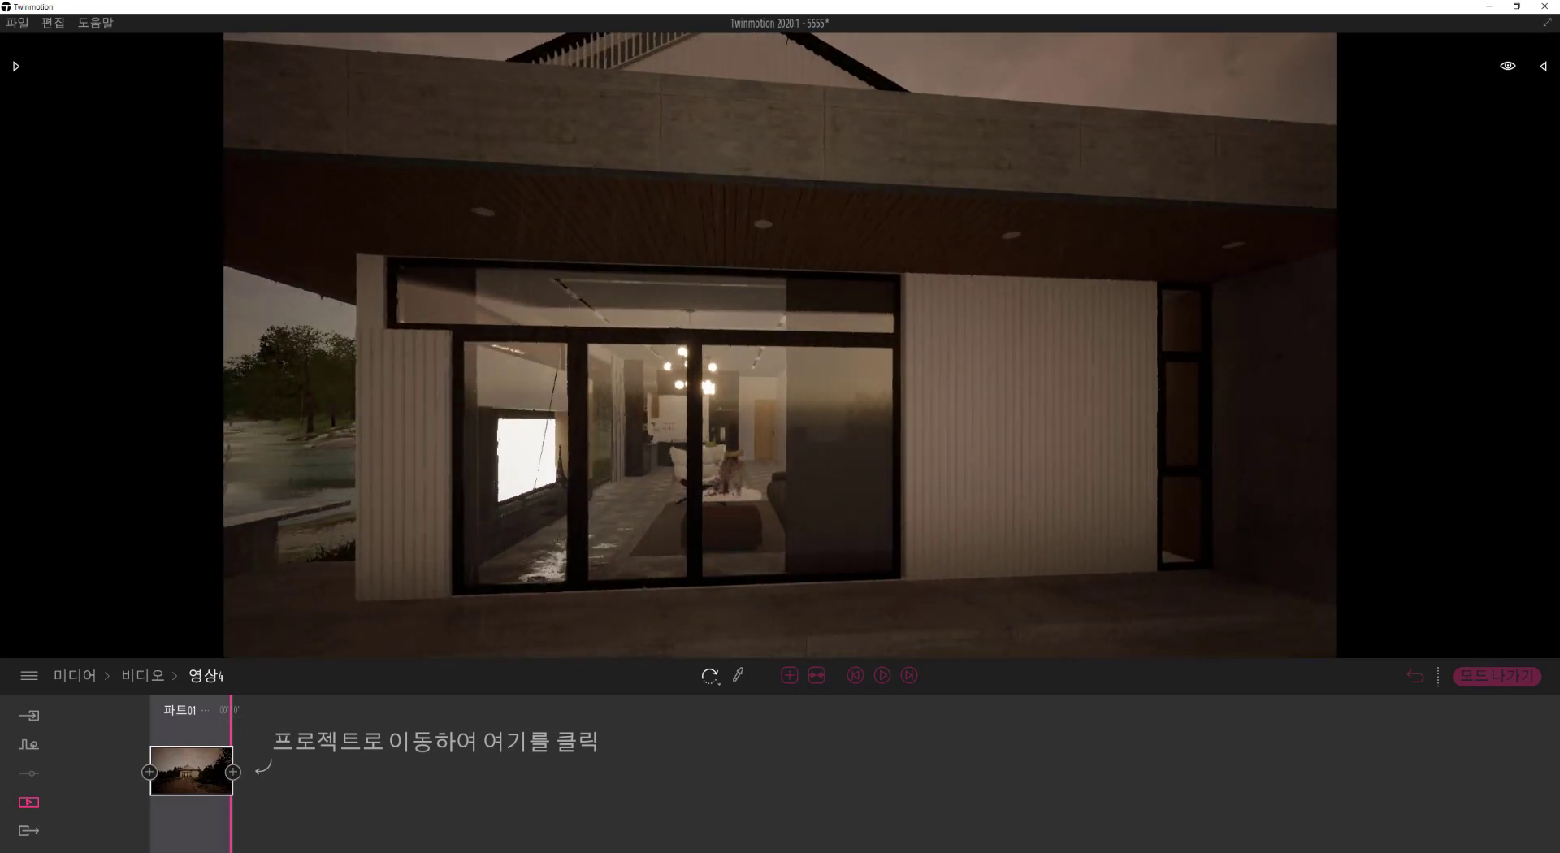
{"action": "key", "text": "a"}
{"action": "mouse_move", "coordinate": [932, 477]}
{"action": "right_mouse_down"}
{"action": "mouse_move", "coordinate": [862, 447]}
{"action": "mouse_move", "coordinate": [932, 477]}
{"action": "right_mouse_up"}
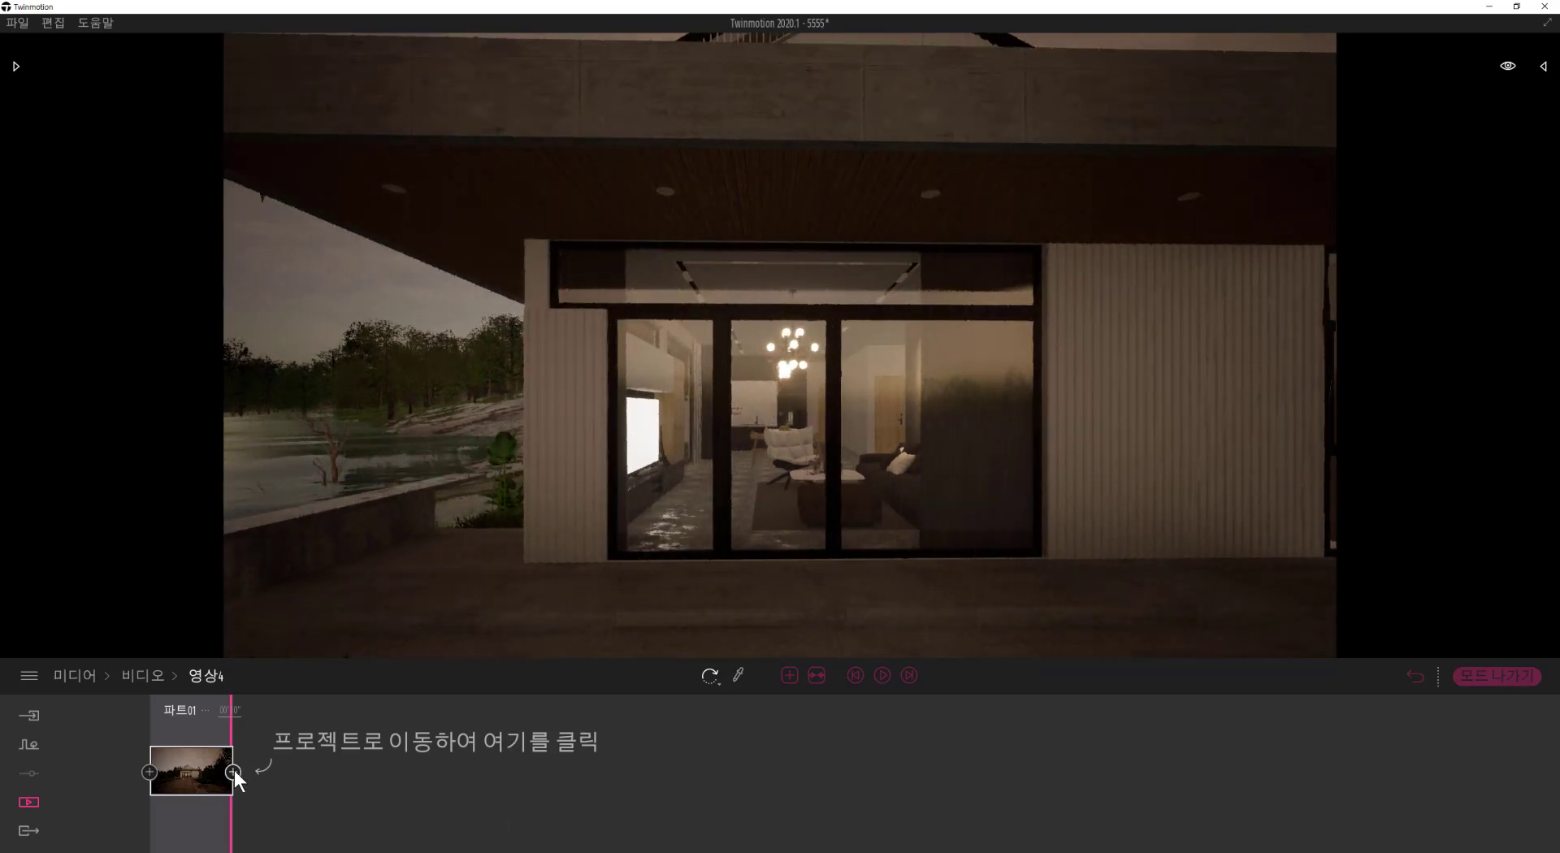
{"action": "key", "text": "ctrl+s"}
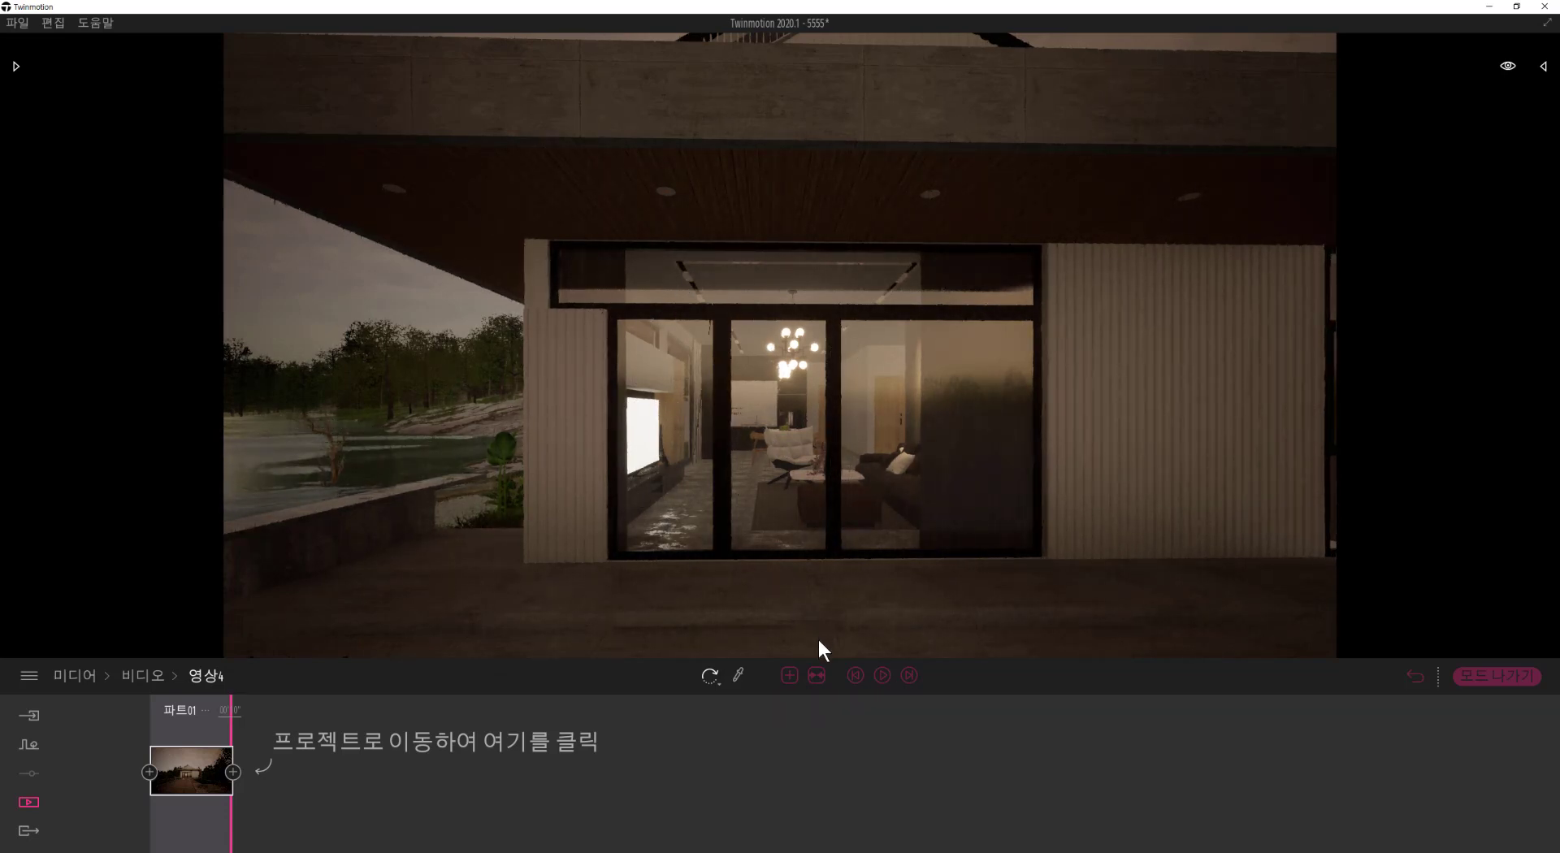
{"action": "left_click", "coordinate": [232, 770]}
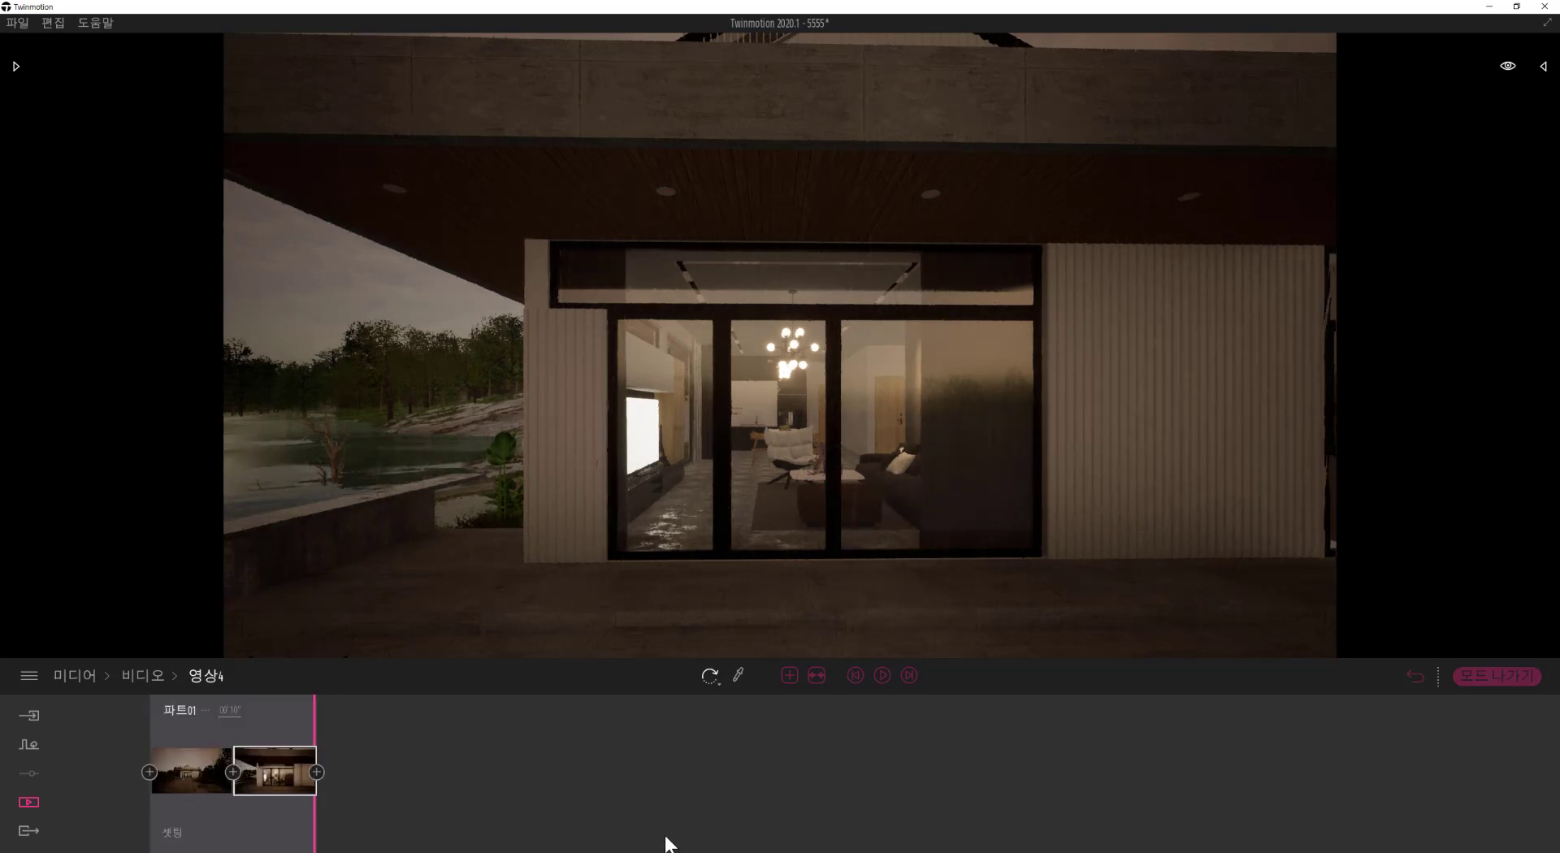
Step: Adjust the second keyframe's lighting with a larger shadow distance, higher auto exposure and radiosity turned on
{"action": "left_click", "coordinate": [304, 800]}
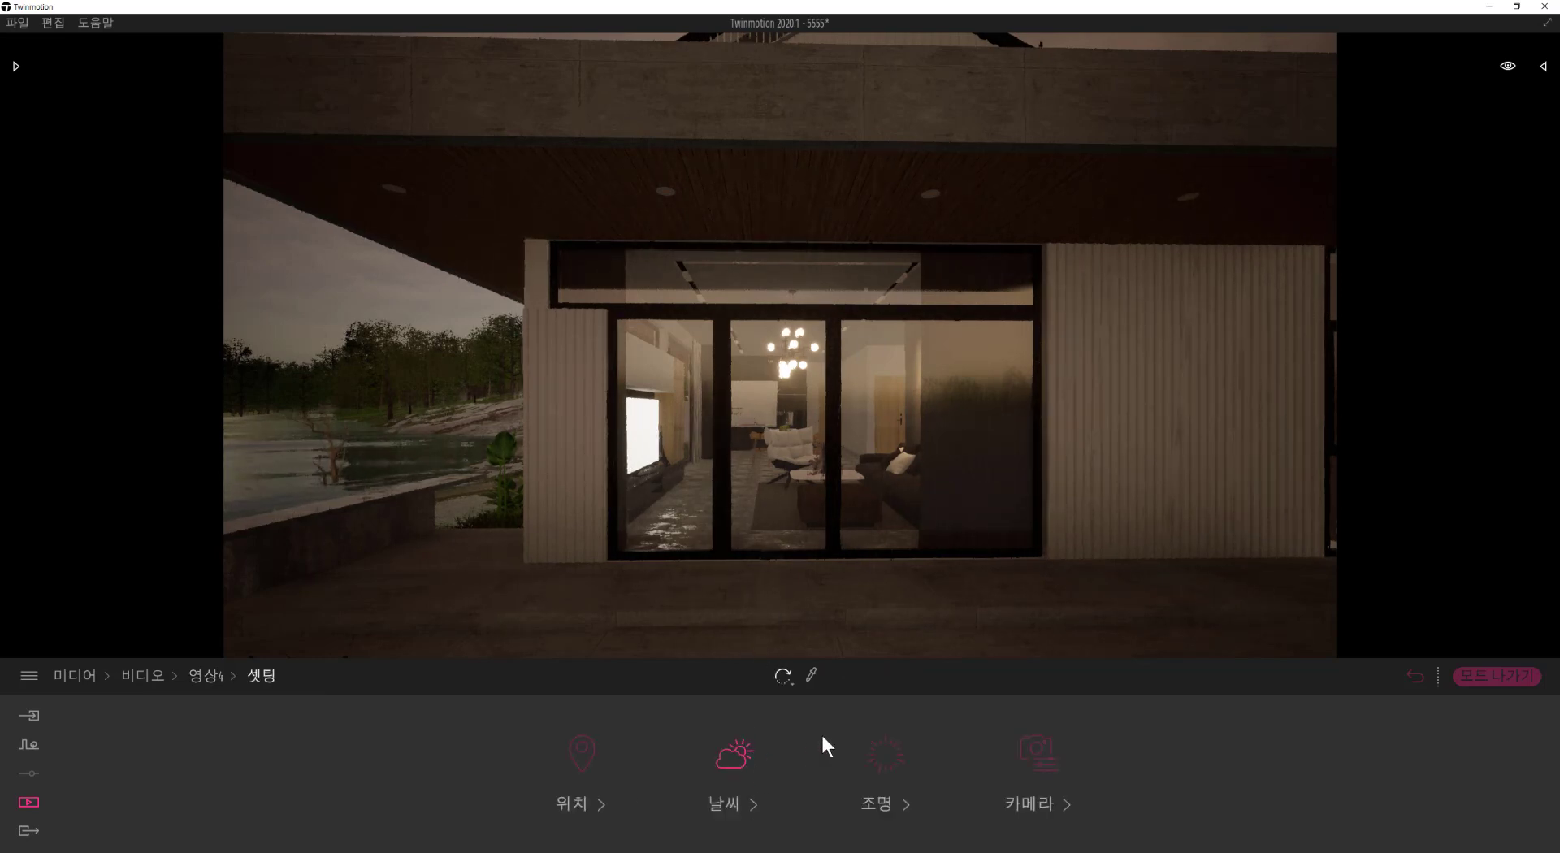
{"action": "left_click", "coordinate": [887, 756]}
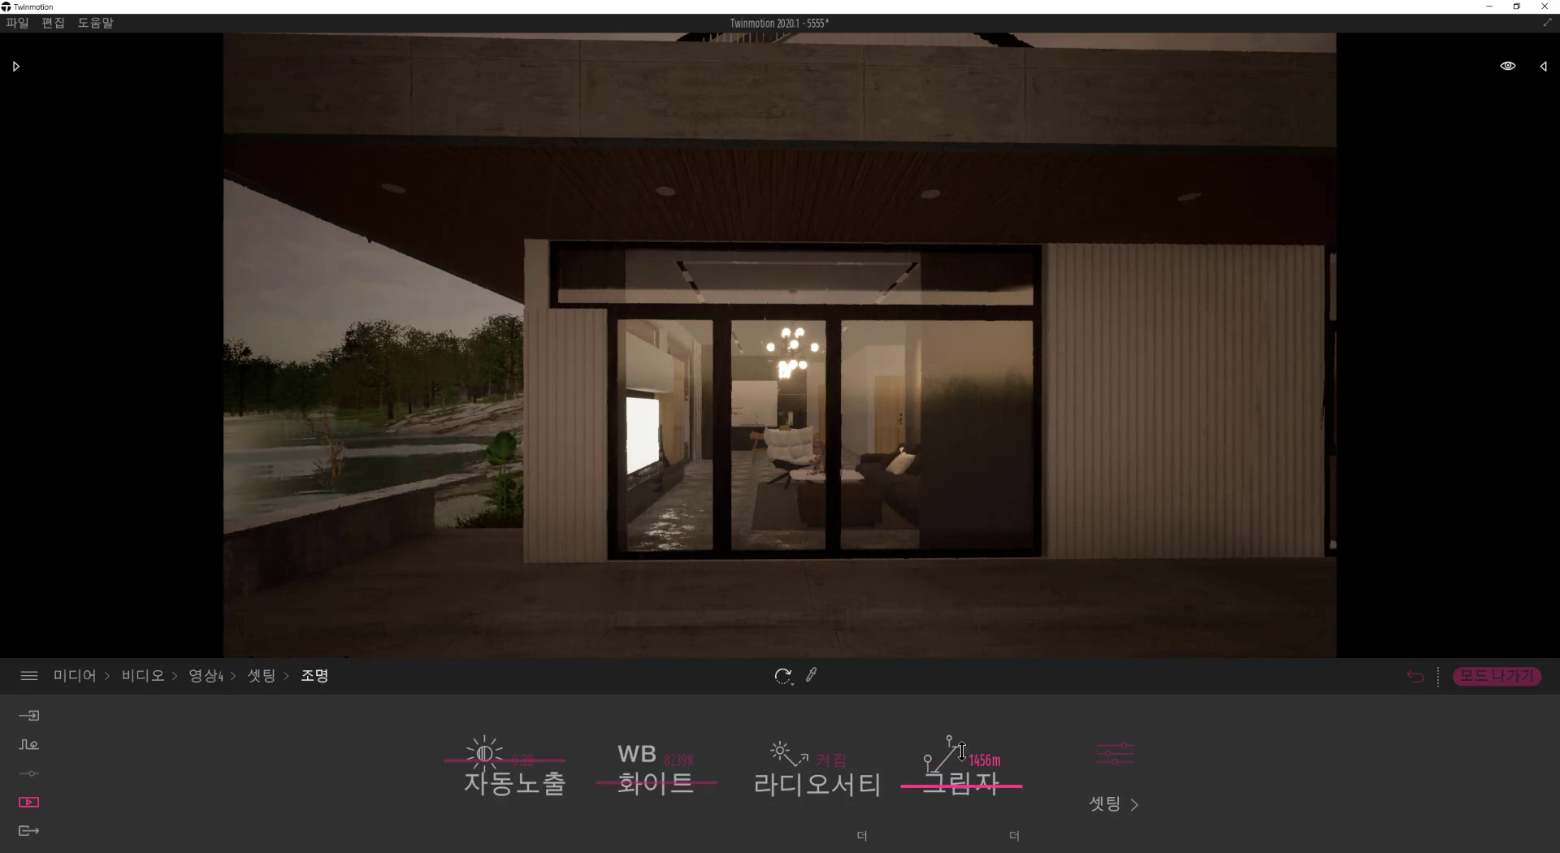
{"action": "left_click_drag", "start_coordinate": [962, 752], "coordinate": [962, 720]}
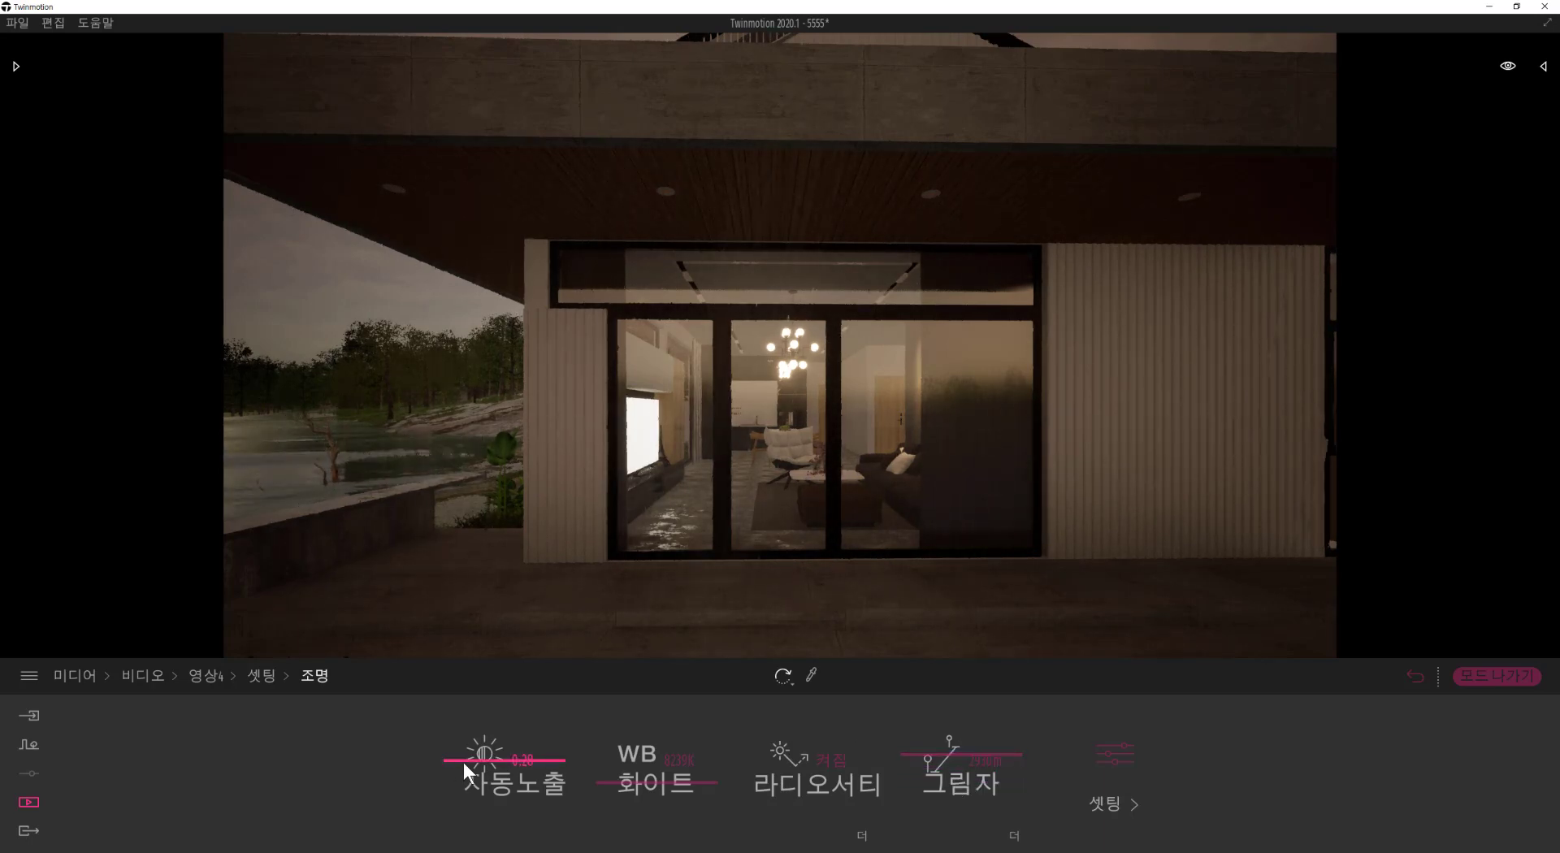
{"action": "left_click_drag", "start_coordinate": [463, 763], "coordinate": [469, 754]}
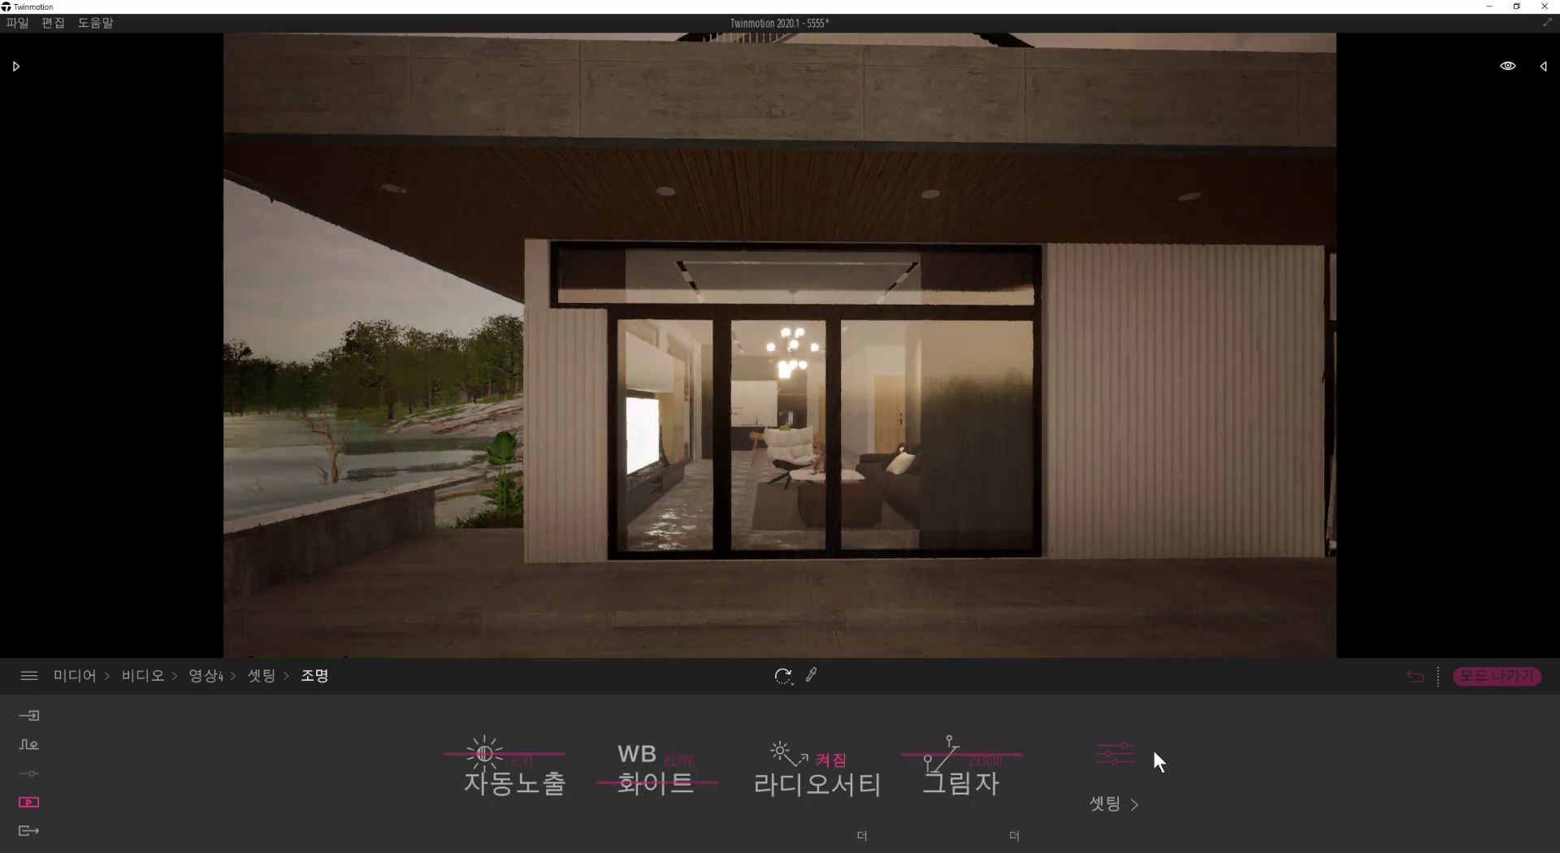
Step: Leave the video mode and place an IES 15 light from the library under the porch ceiling at the lake-side end
{"action": "left_click", "coordinate": [1520, 676]}
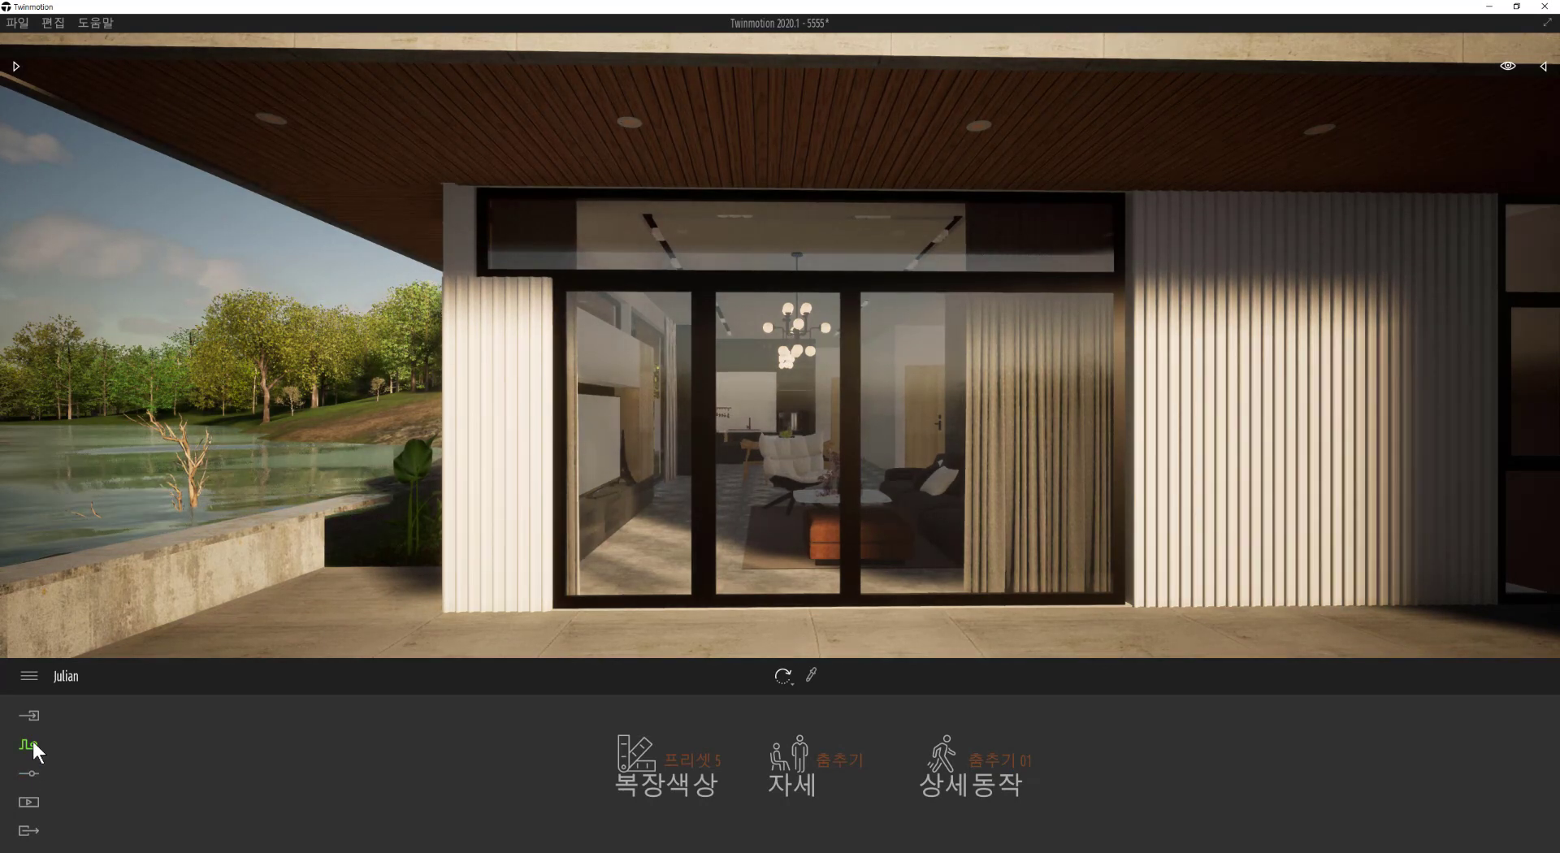
{"action": "left_click", "coordinate": [15, 66]}
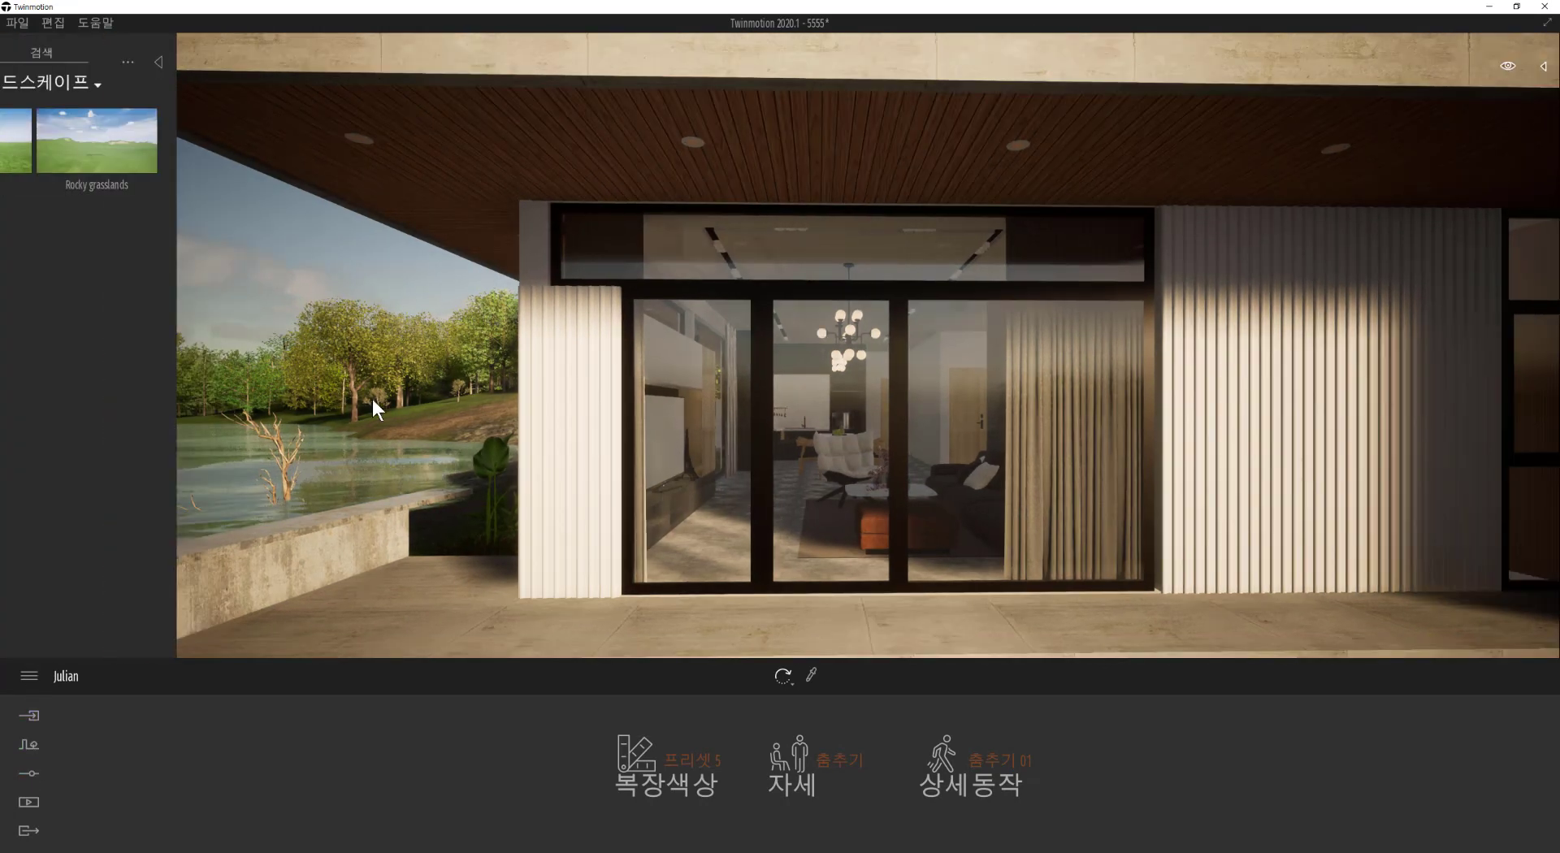
{"action": "left_click", "coordinate": [26, 81]}
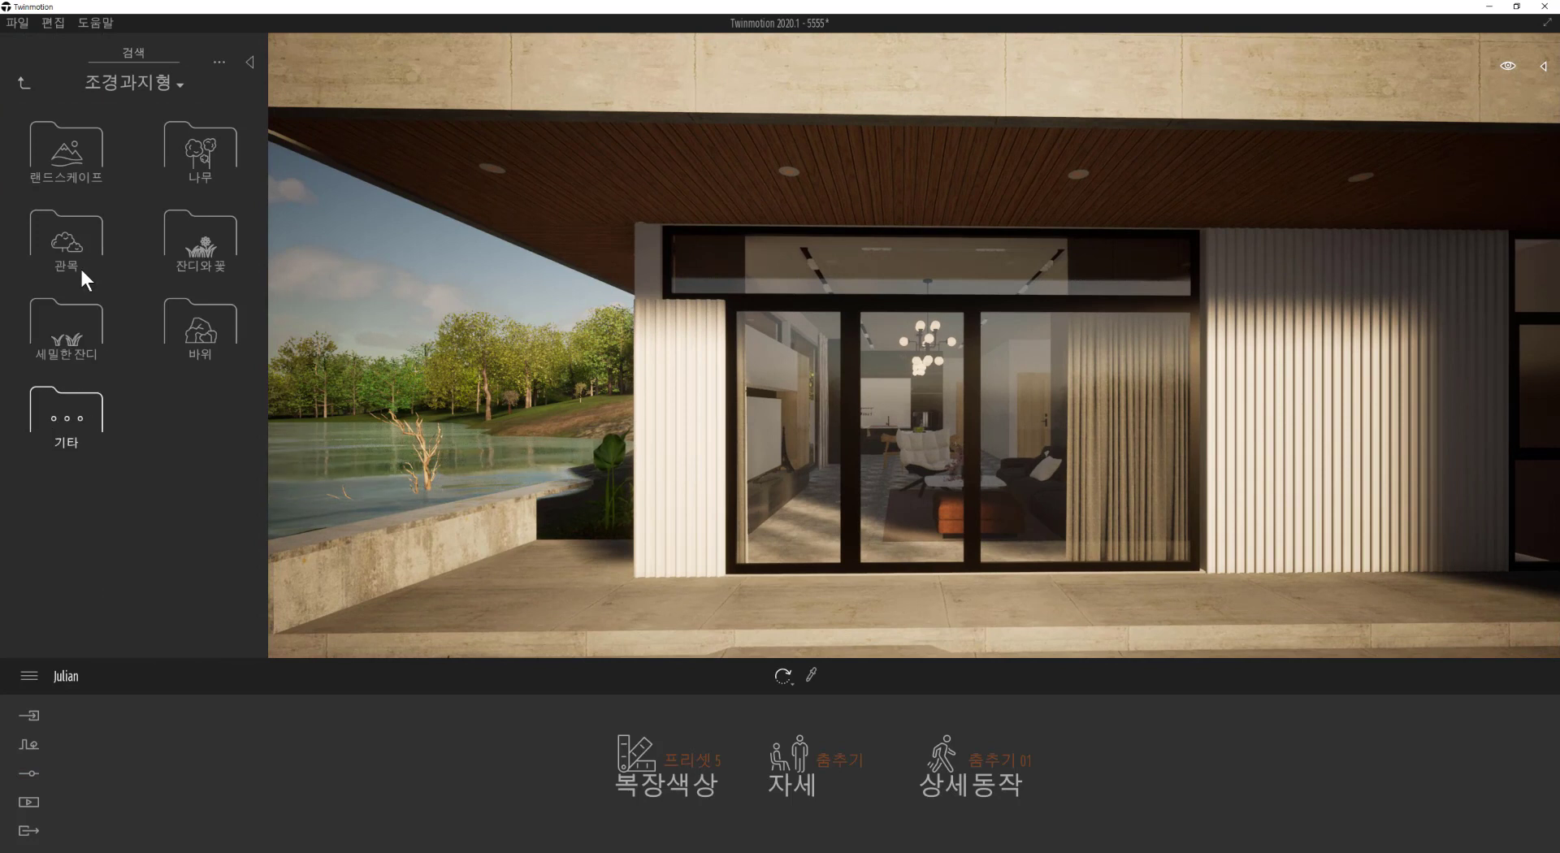
{"action": "left_click", "coordinate": [25, 82]}
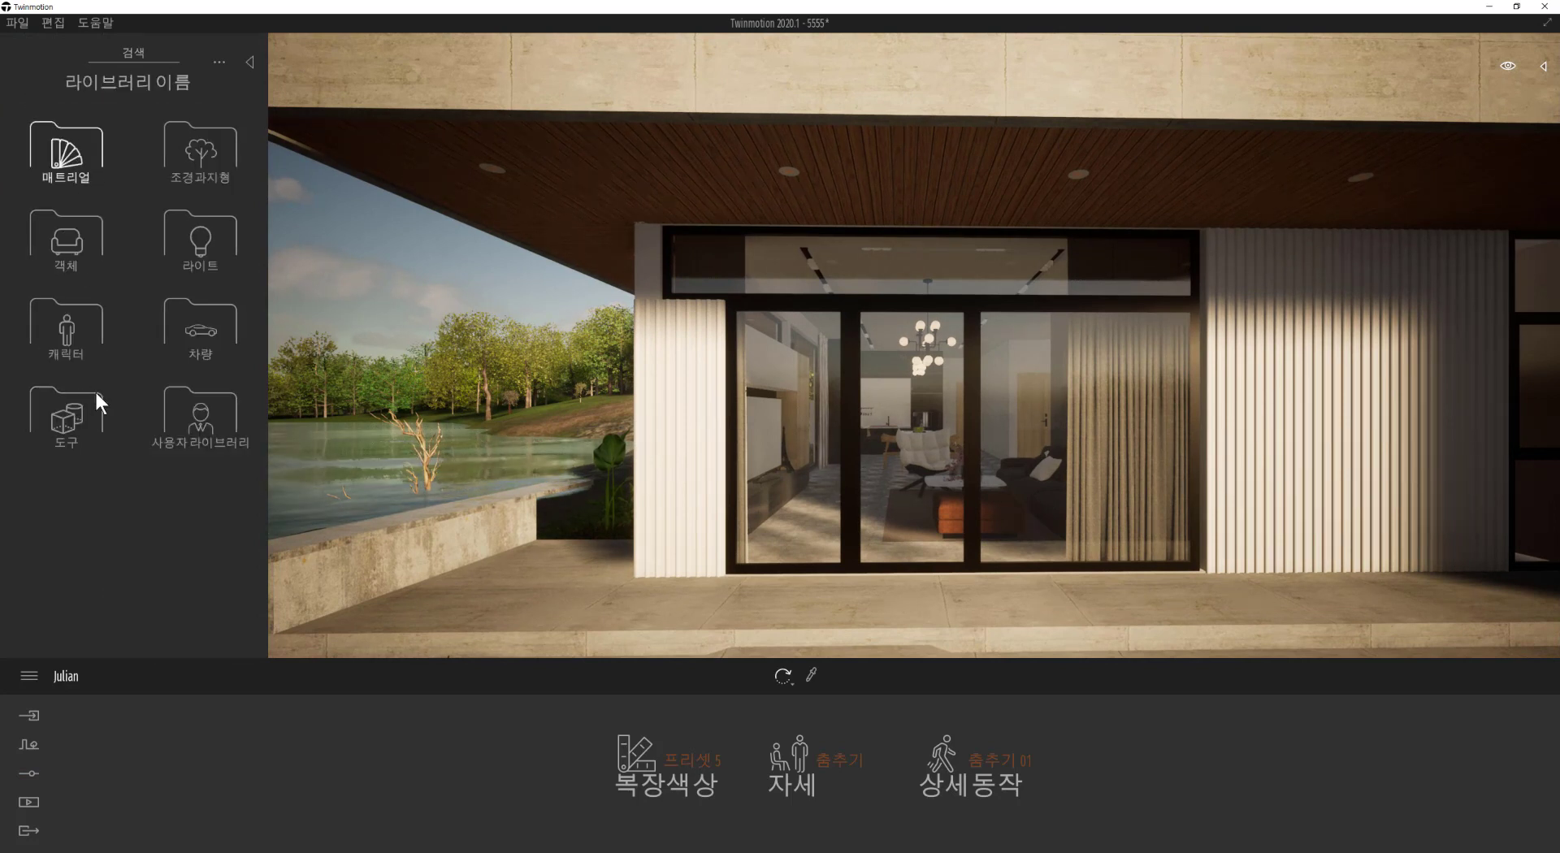
{"action": "left_click", "coordinate": [213, 232]}
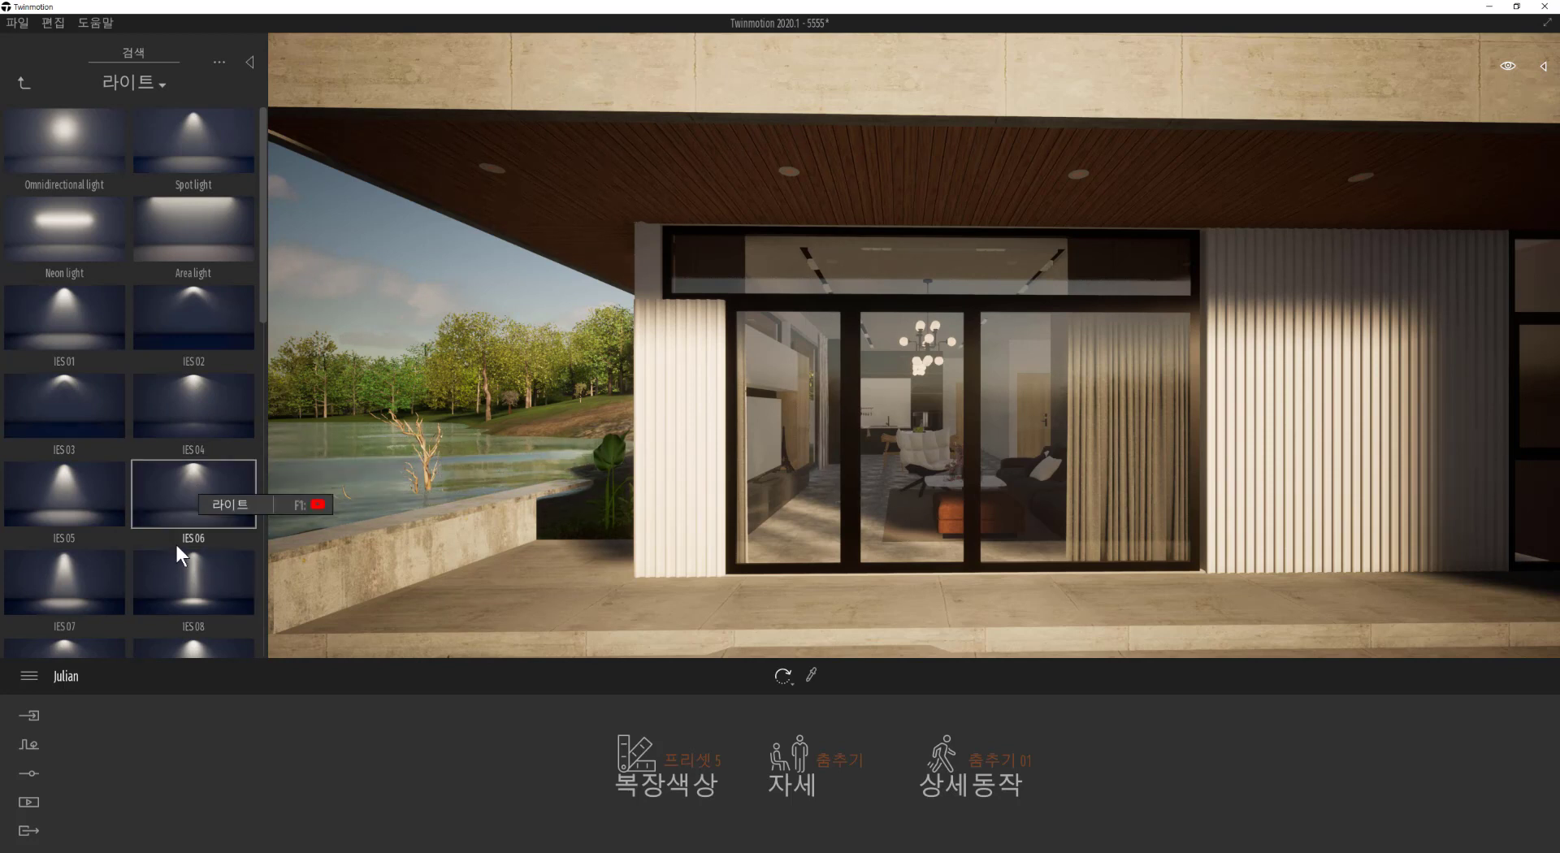
{"action": "scroll", "coordinate": [175, 563], "scroll_direction": "down", "scroll_amount": 5}
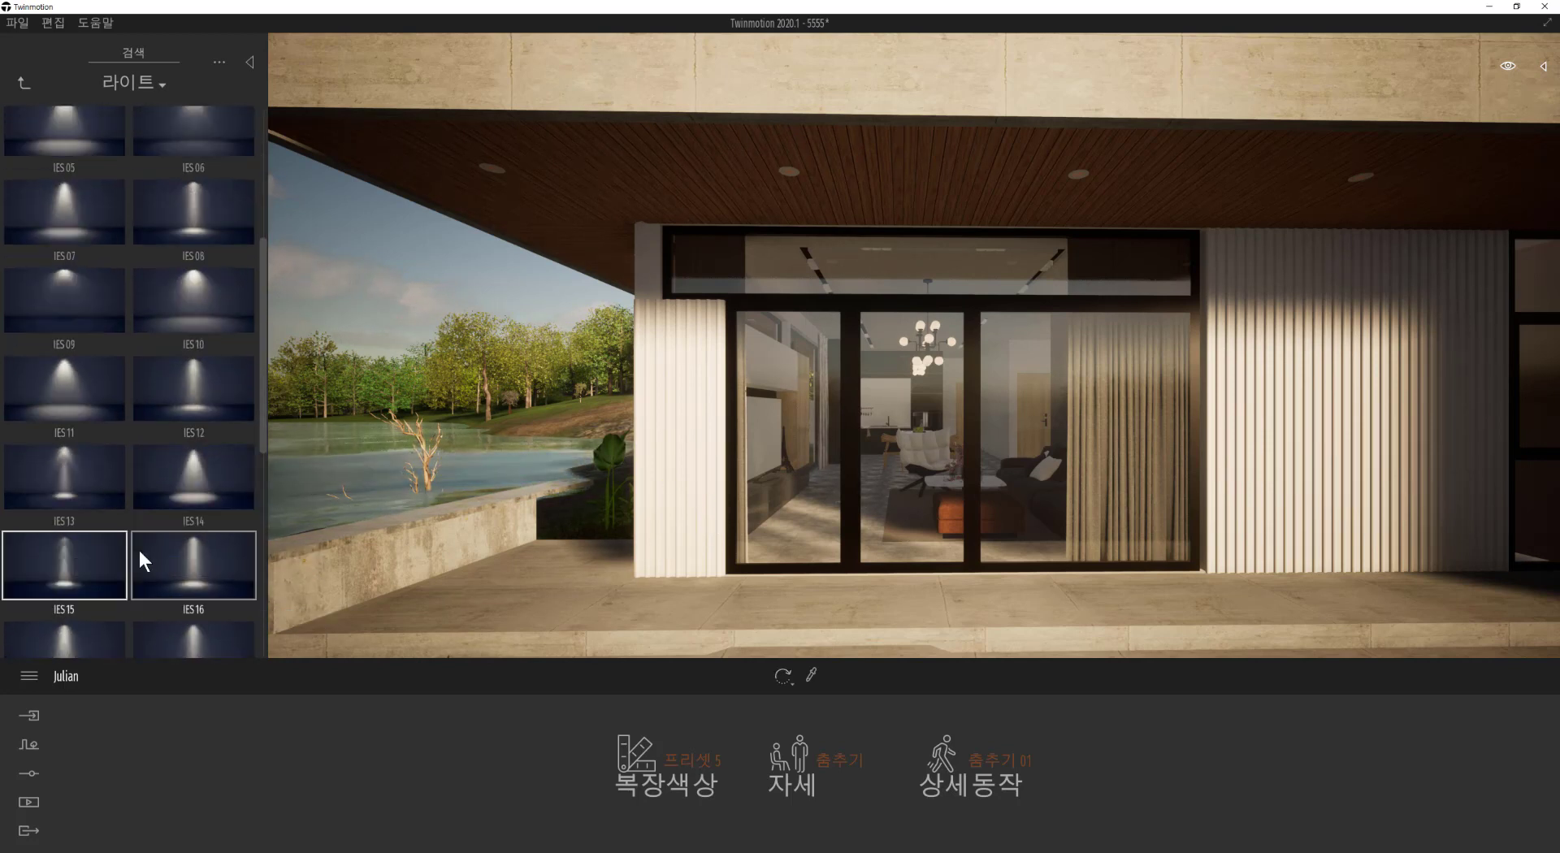
{"action": "left_click_drag", "start_coordinate": [139, 549], "coordinate": [494, 166]}
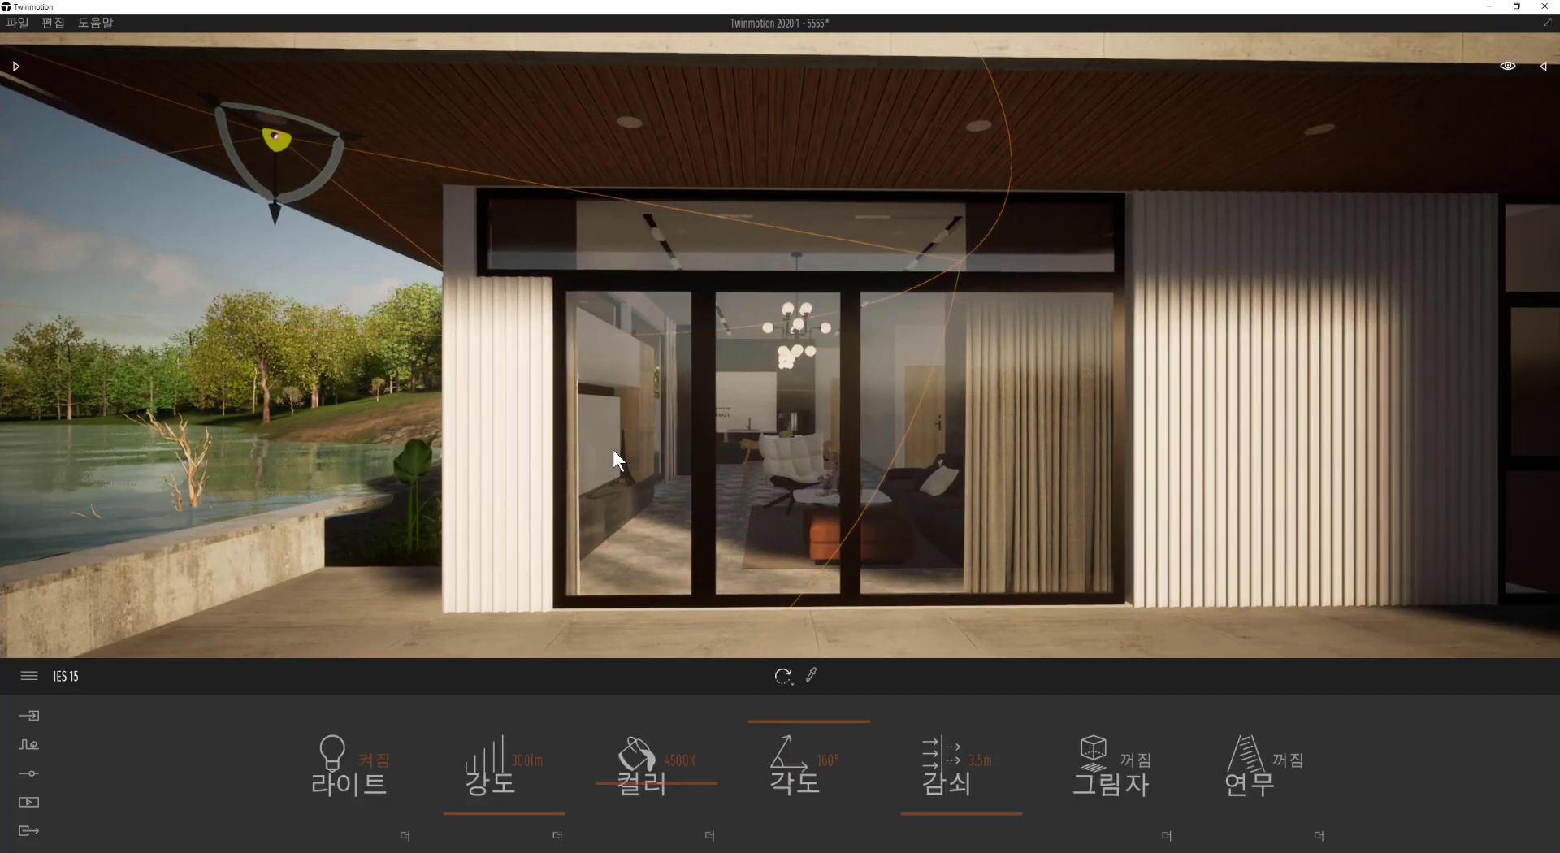
Step: Narrow the IES light's angle to 34° and shift the time of day until the sun is low on the horizon
{"action": "scroll", "coordinate": [613, 450], "scroll_direction": "down", "scroll_amount": 5}
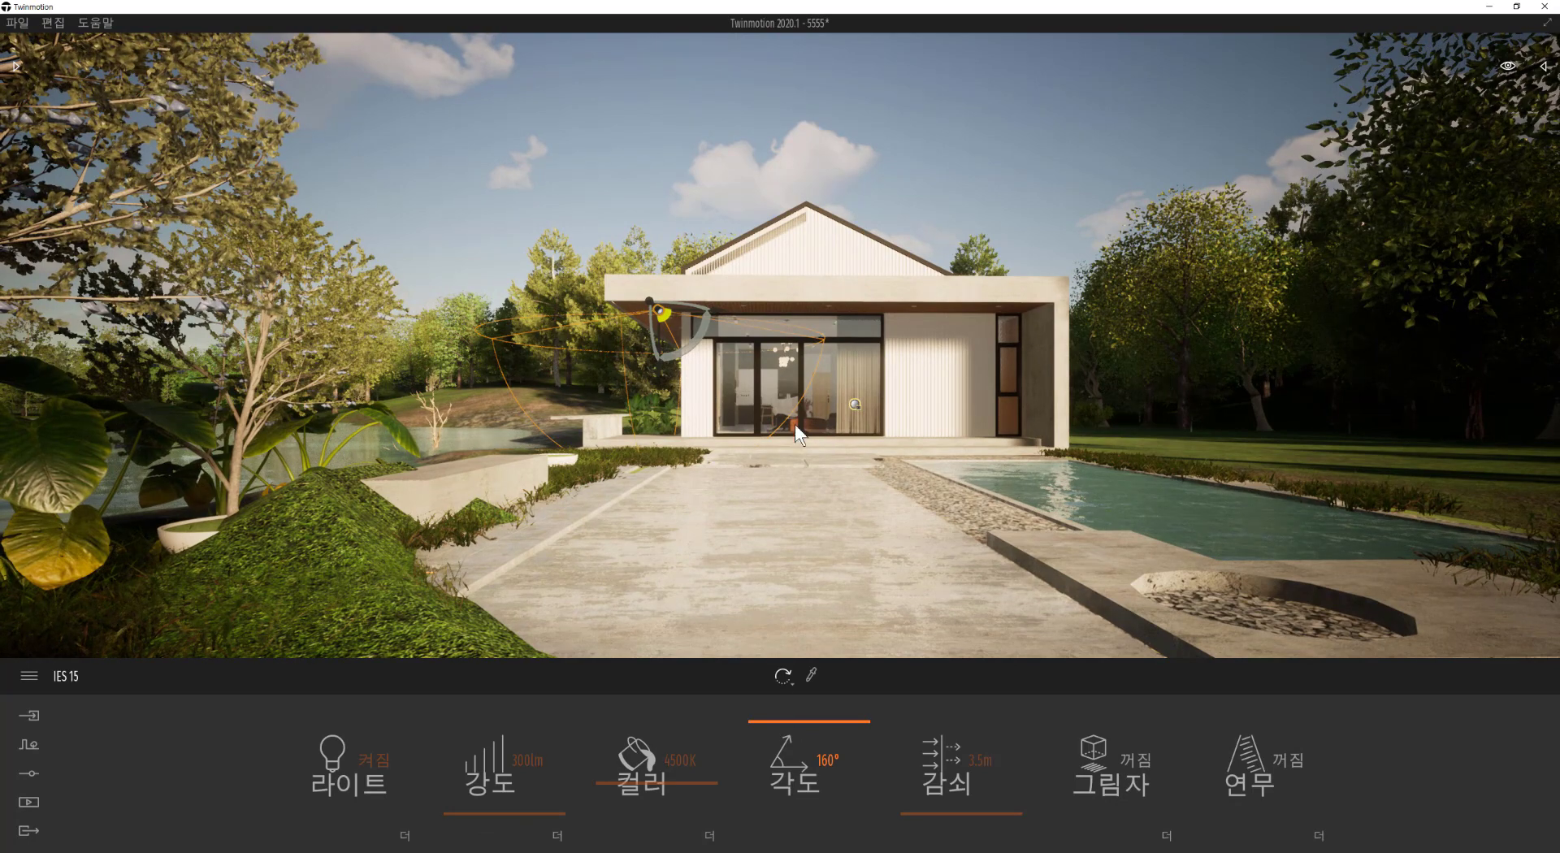
{"action": "scroll", "coordinate": [772, 368], "scroll_direction": "up", "scroll_amount": 5}
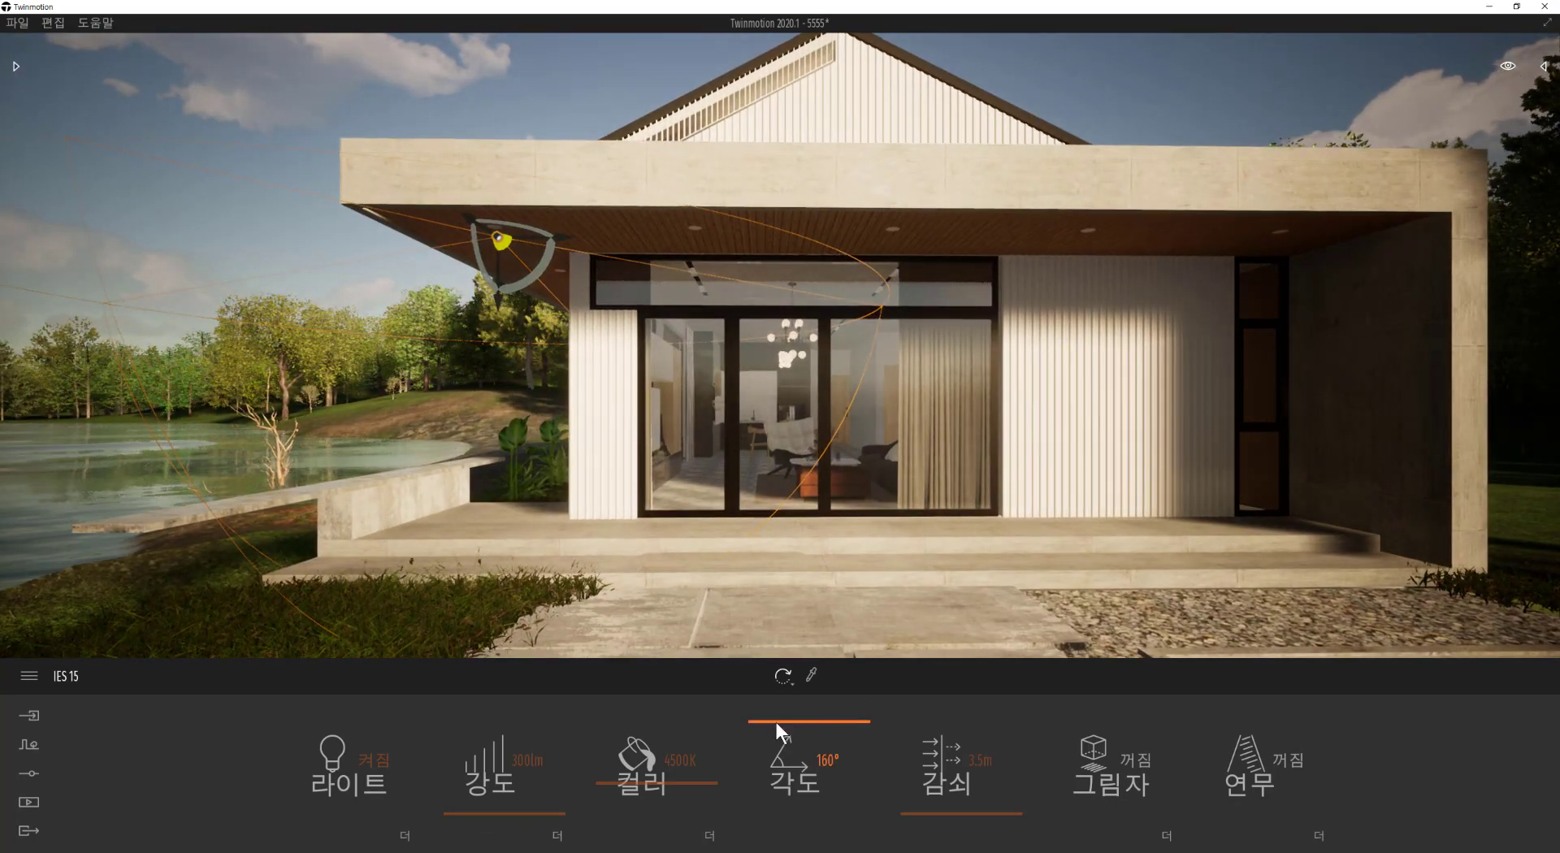
{"action": "left_click_drag", "start_coordinate": [777, 723], "coordinate": [777, 798]}
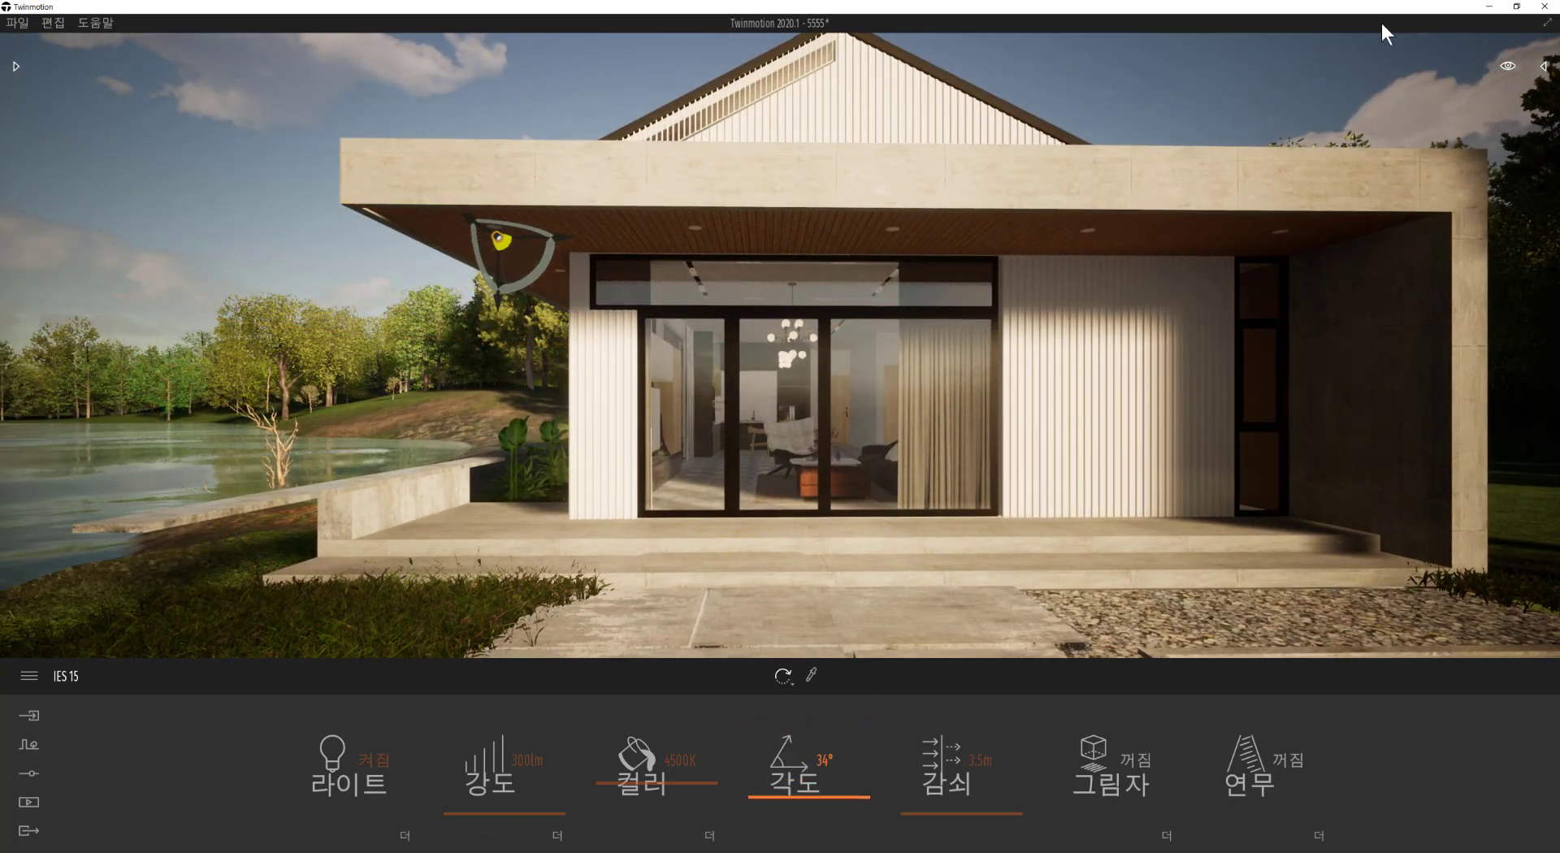
{"action": "left_click", "coordinate": [1509, 70]}
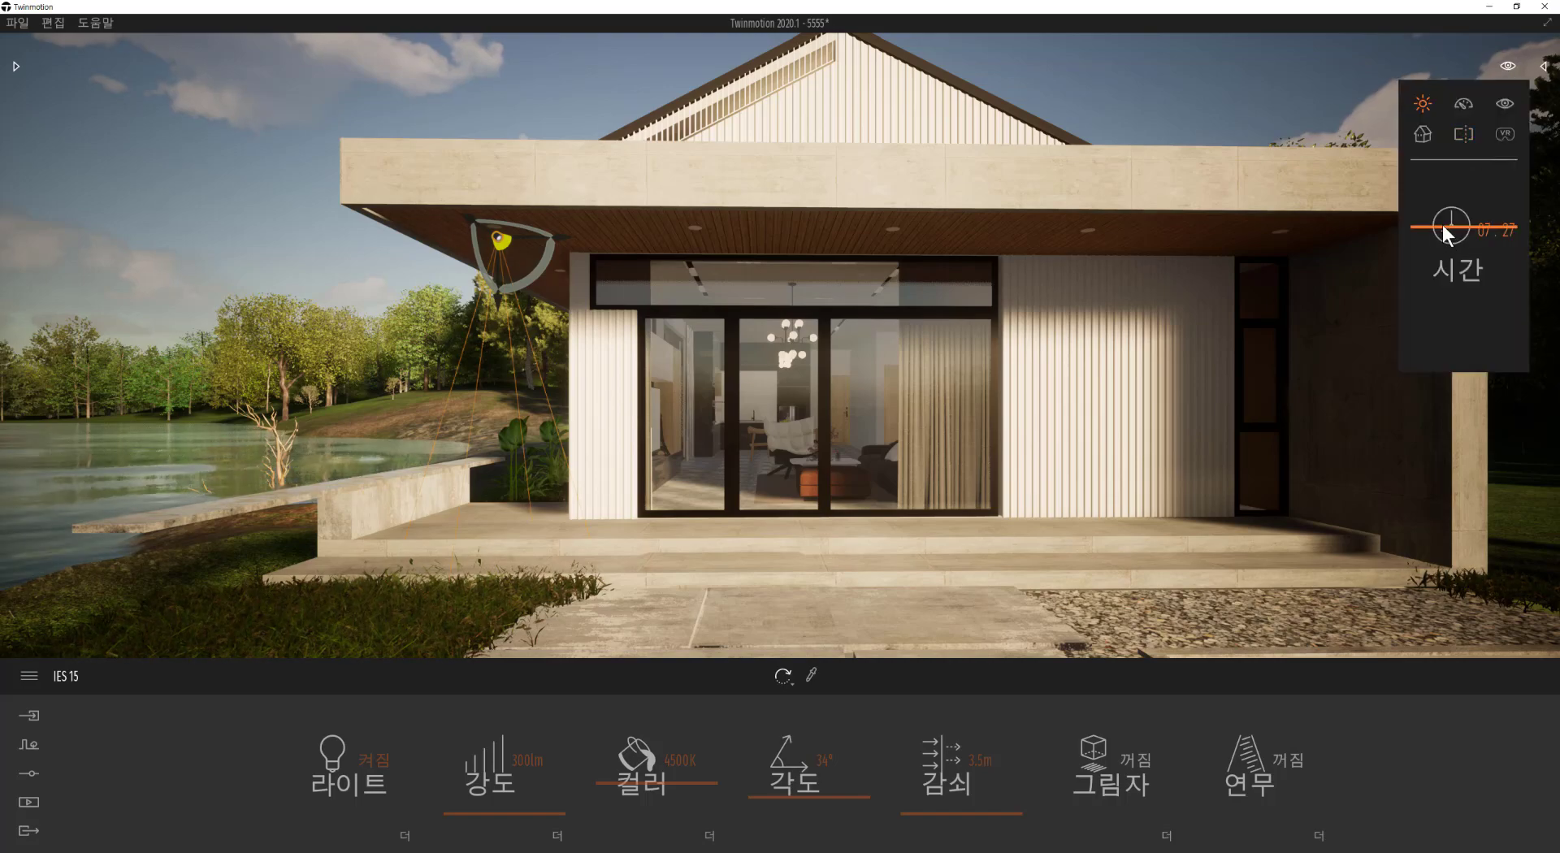
{"action": "left_click_drag", "start_coordinate": [1444, 227], "coordinate": [1442, 294]}
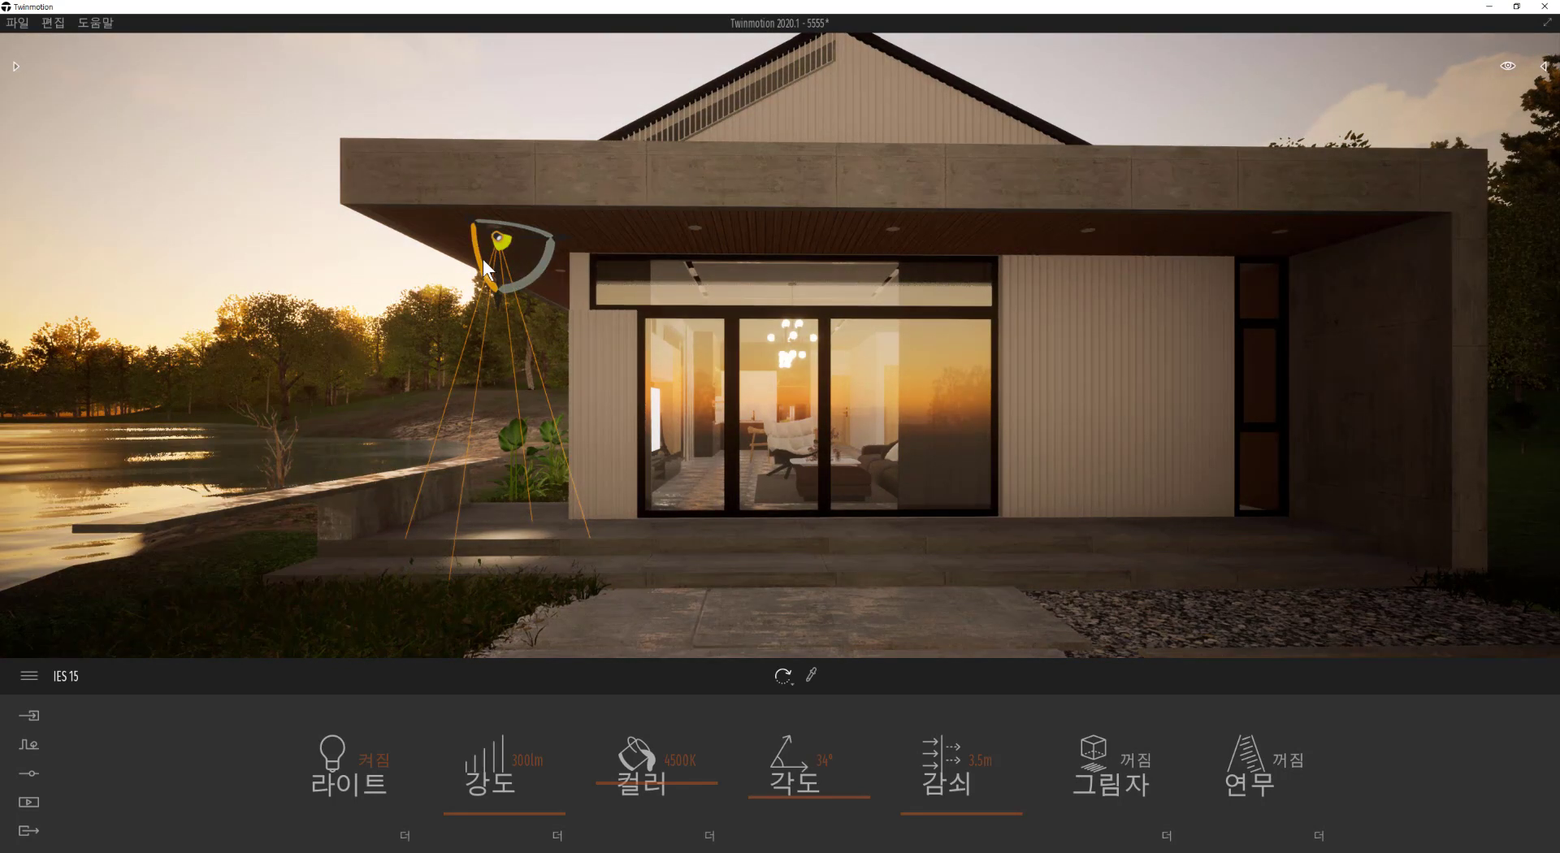
Step: Adjust the porch light's aim slightly, raise its intensity to about 2841 lm and widen its angle to 85°
{"action": "left_click_drag", "start_coordinate": [483, 260], "coordinate": [484, 262]}
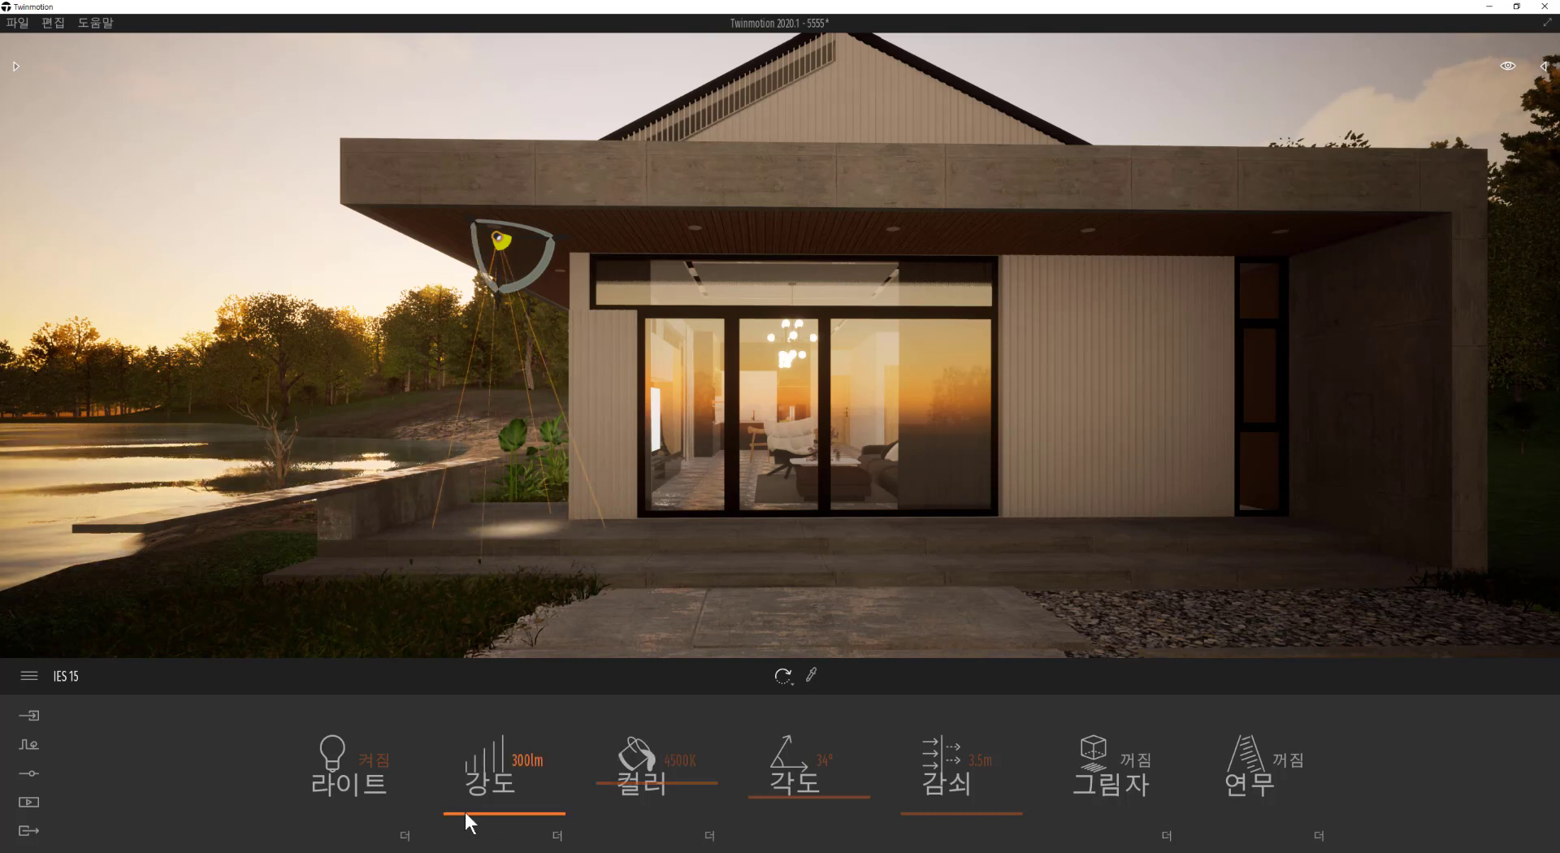
{"action": "left_click_drag", "start_coordinate": [470, 822], "coordinate": [477, 741]}
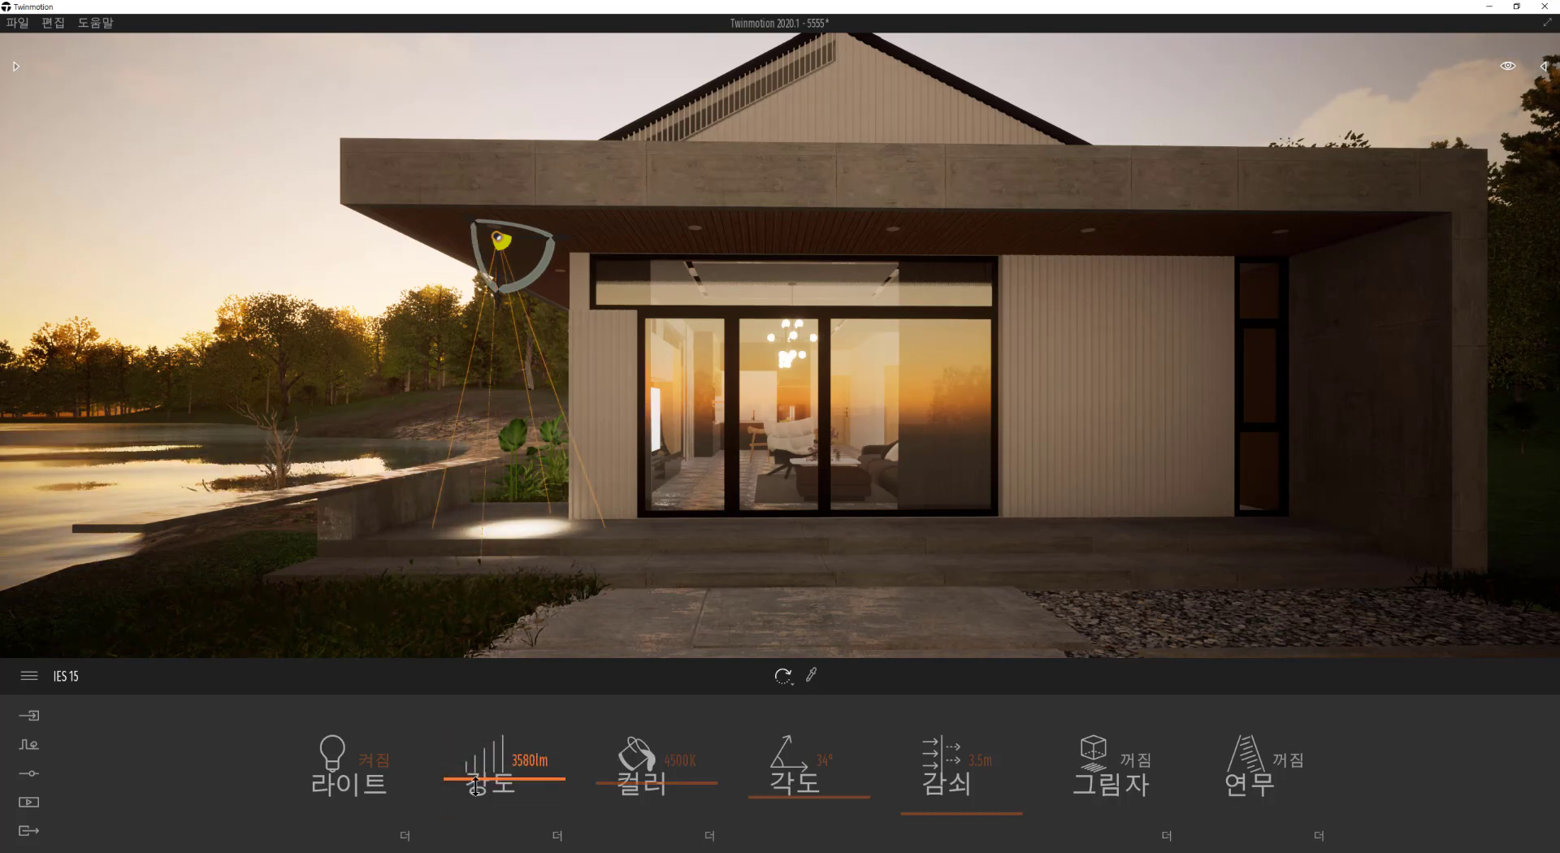
{"action": "left_click_drag", "start_coordinate": [770, 797], "coordinate": [795, 766]}
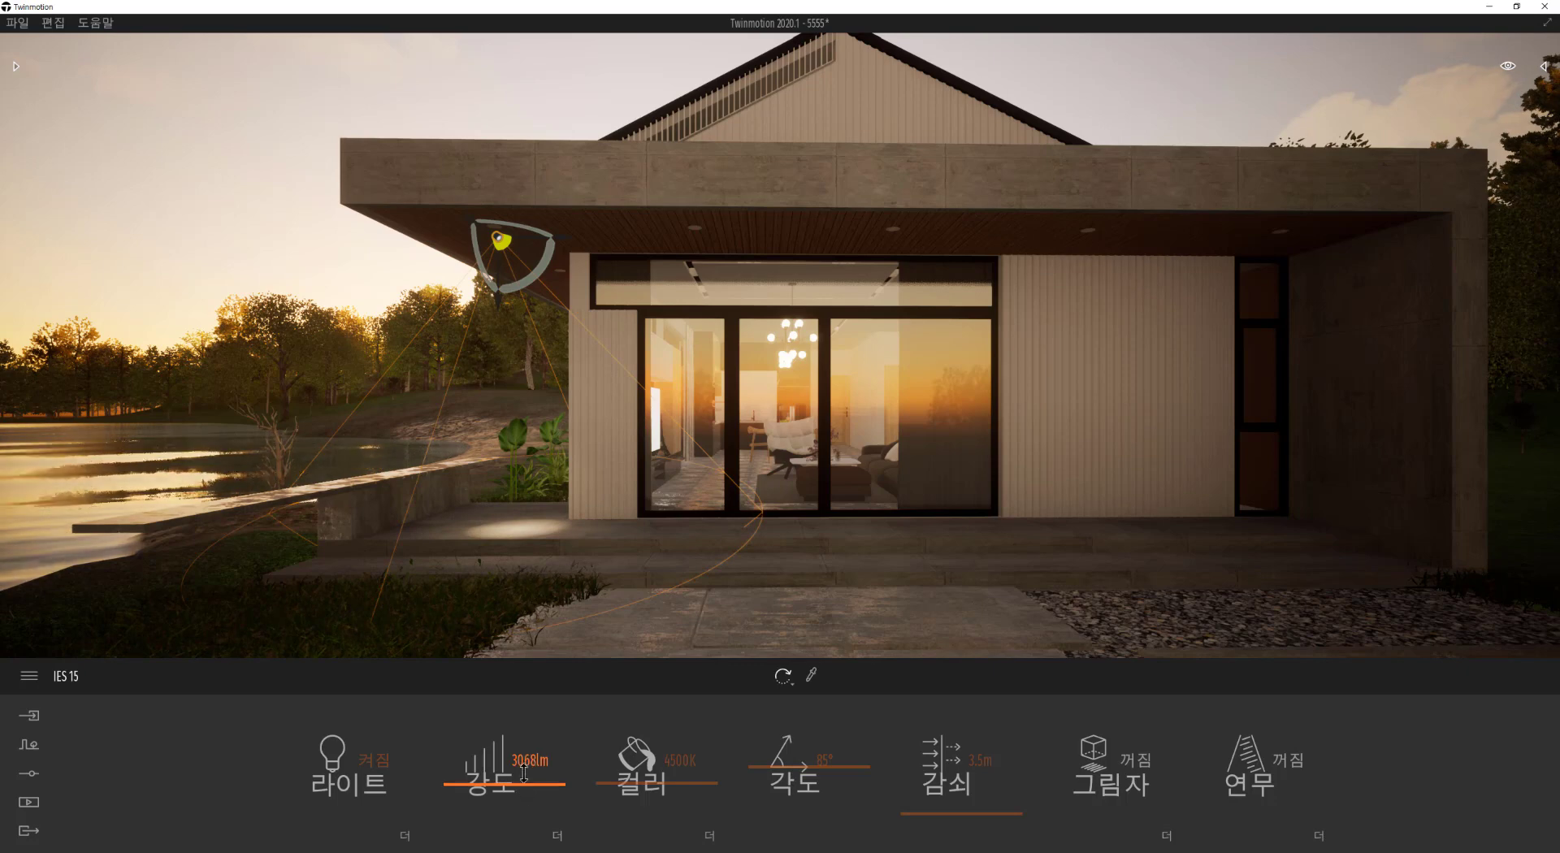
{"action": "left_click_drag", "start_coordinate": [524, 773], "coordinate": [535, 785]}
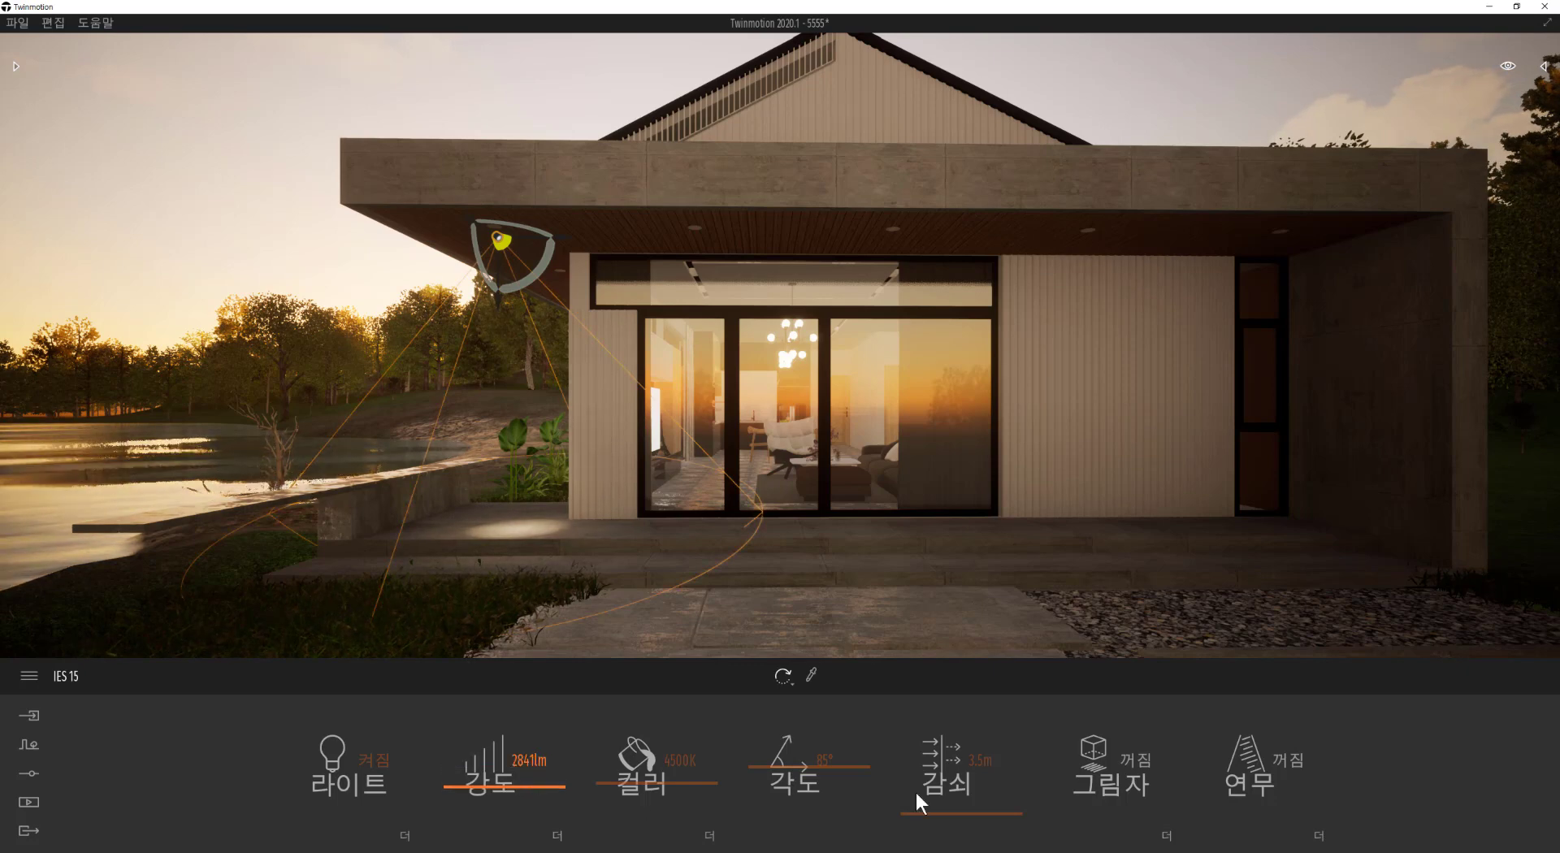
Step: Try the fog effect on the porch light and set its attenuation to 5.6 m
{"action": "left_click", "coordinate": [1285, 762]}
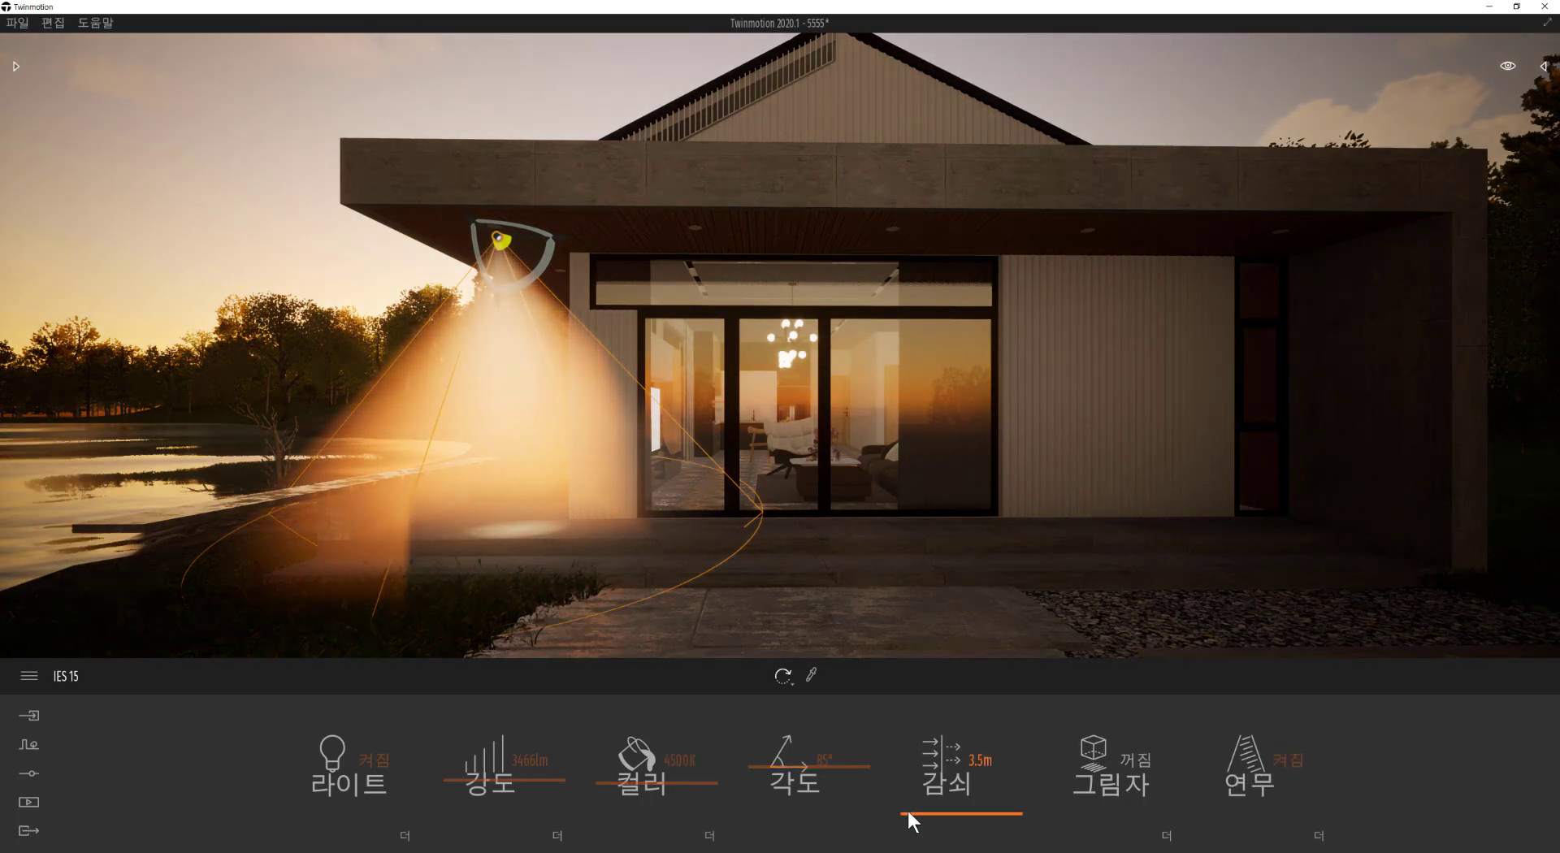
{"action": "left_click_drag", "start_coordinate": [907, 809], "coordinate": [924, 843]}
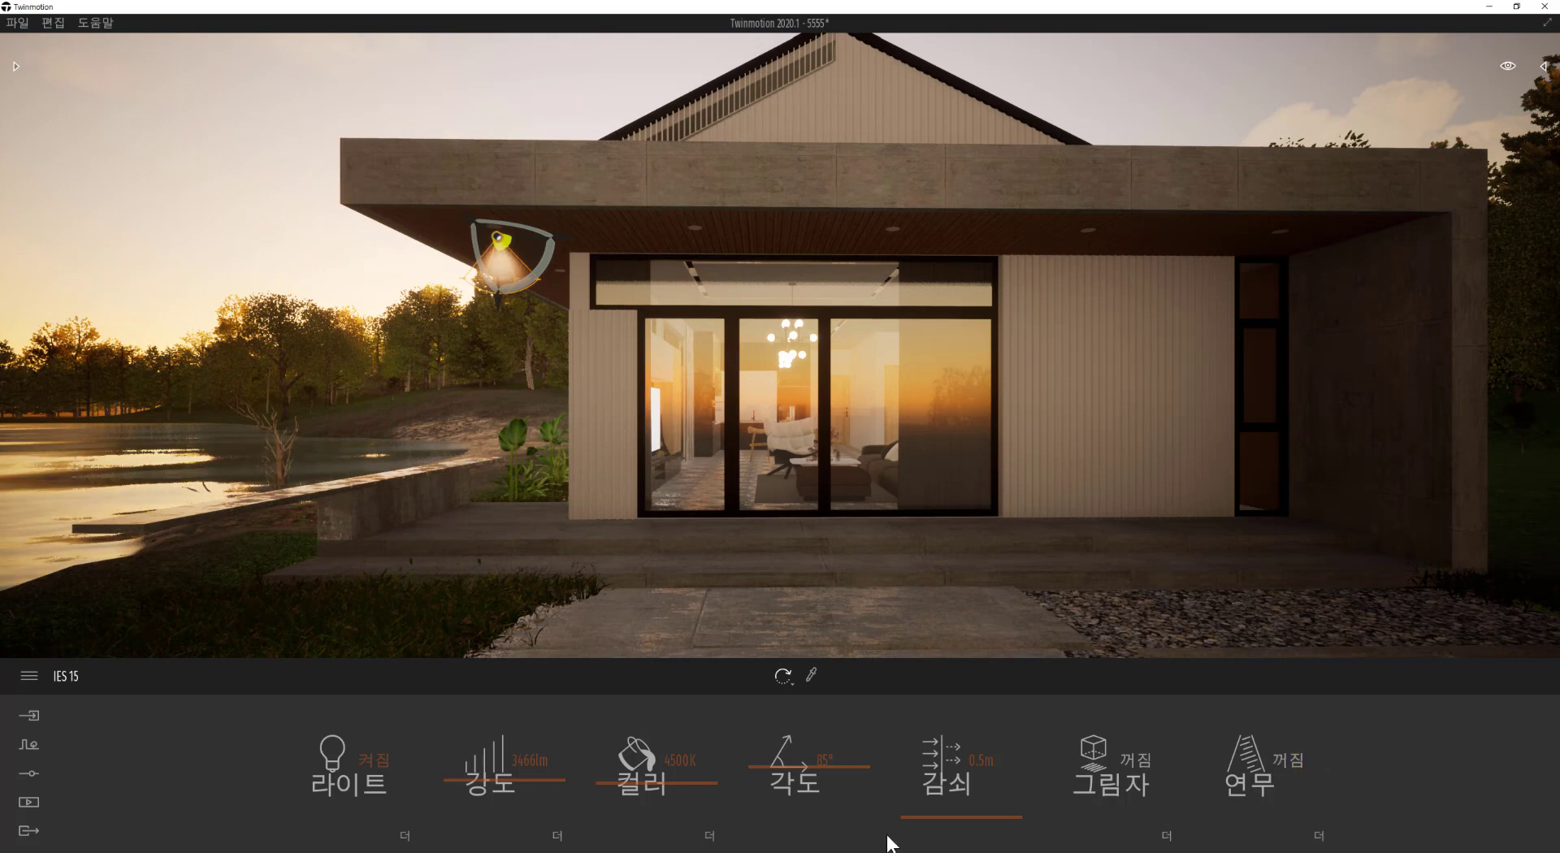
{"action": "left_click_drag", "start_coordinate": [928, 797], "coordinate": [932, 812]}
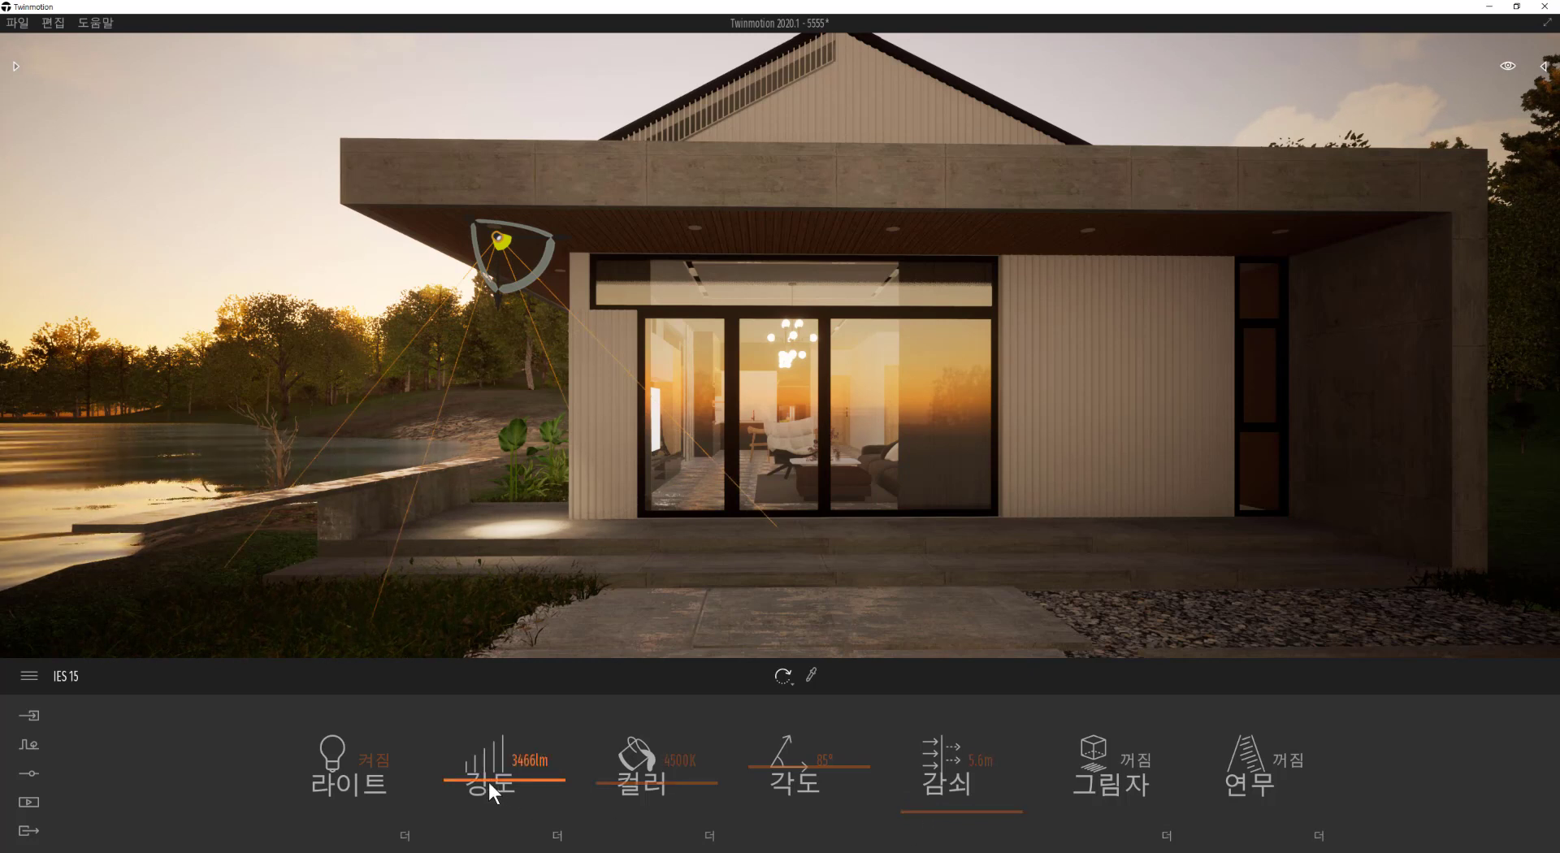
Step: Lower the porch light's intensity to about 1420 lm and copy it along the porch ceiling as four instances
{"action": "left_click_drag", "start_coordinate": [490, 795], "coordinate": [495, 802]}
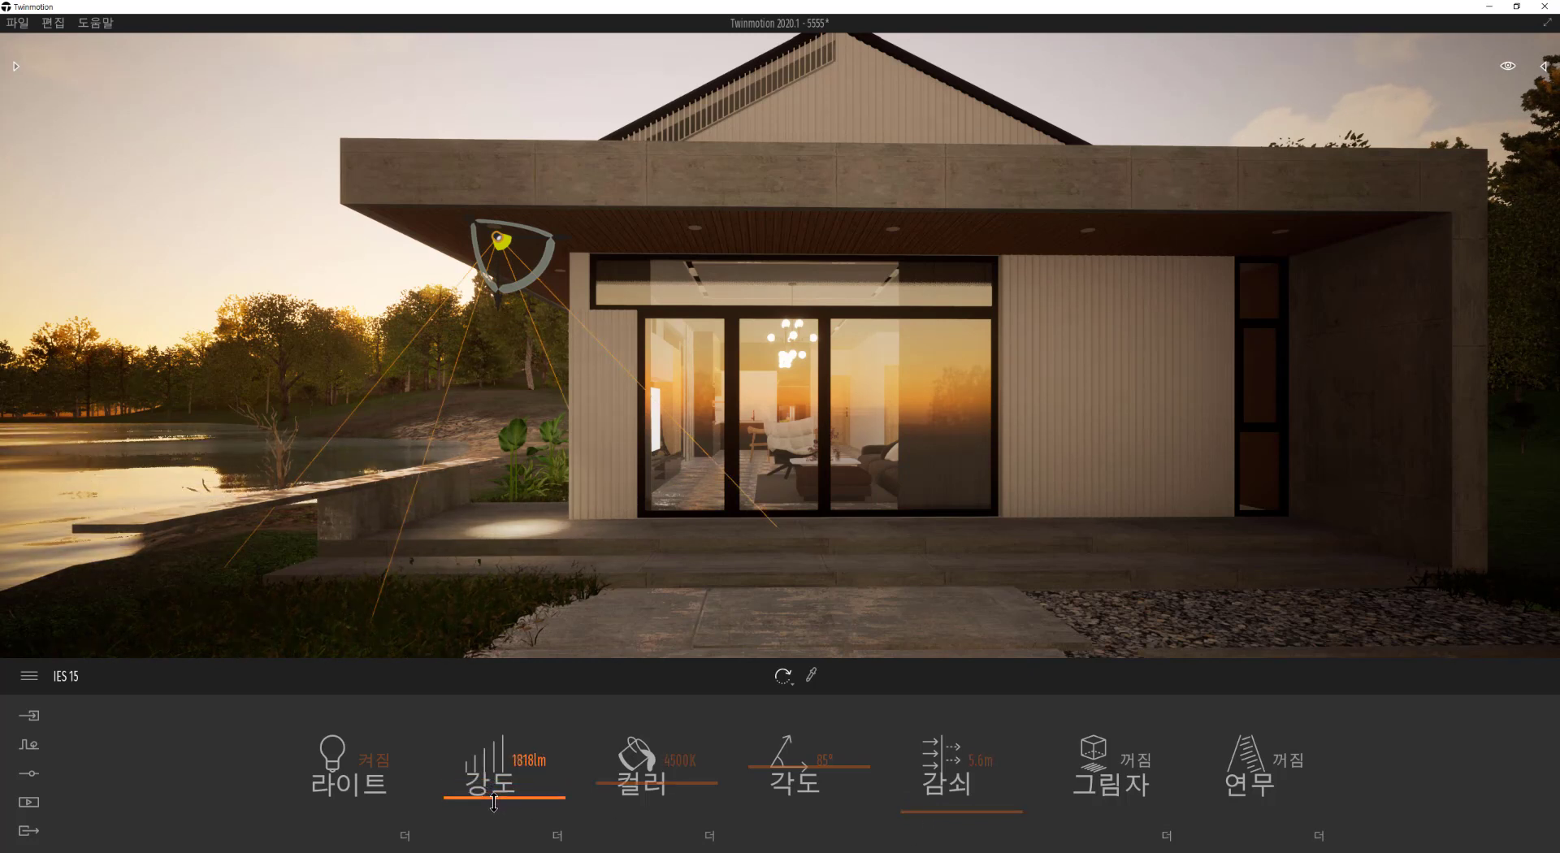
{"action": "left_click_drag", "start_coordinate": [521, 290], "coordinate": [725, 241]}
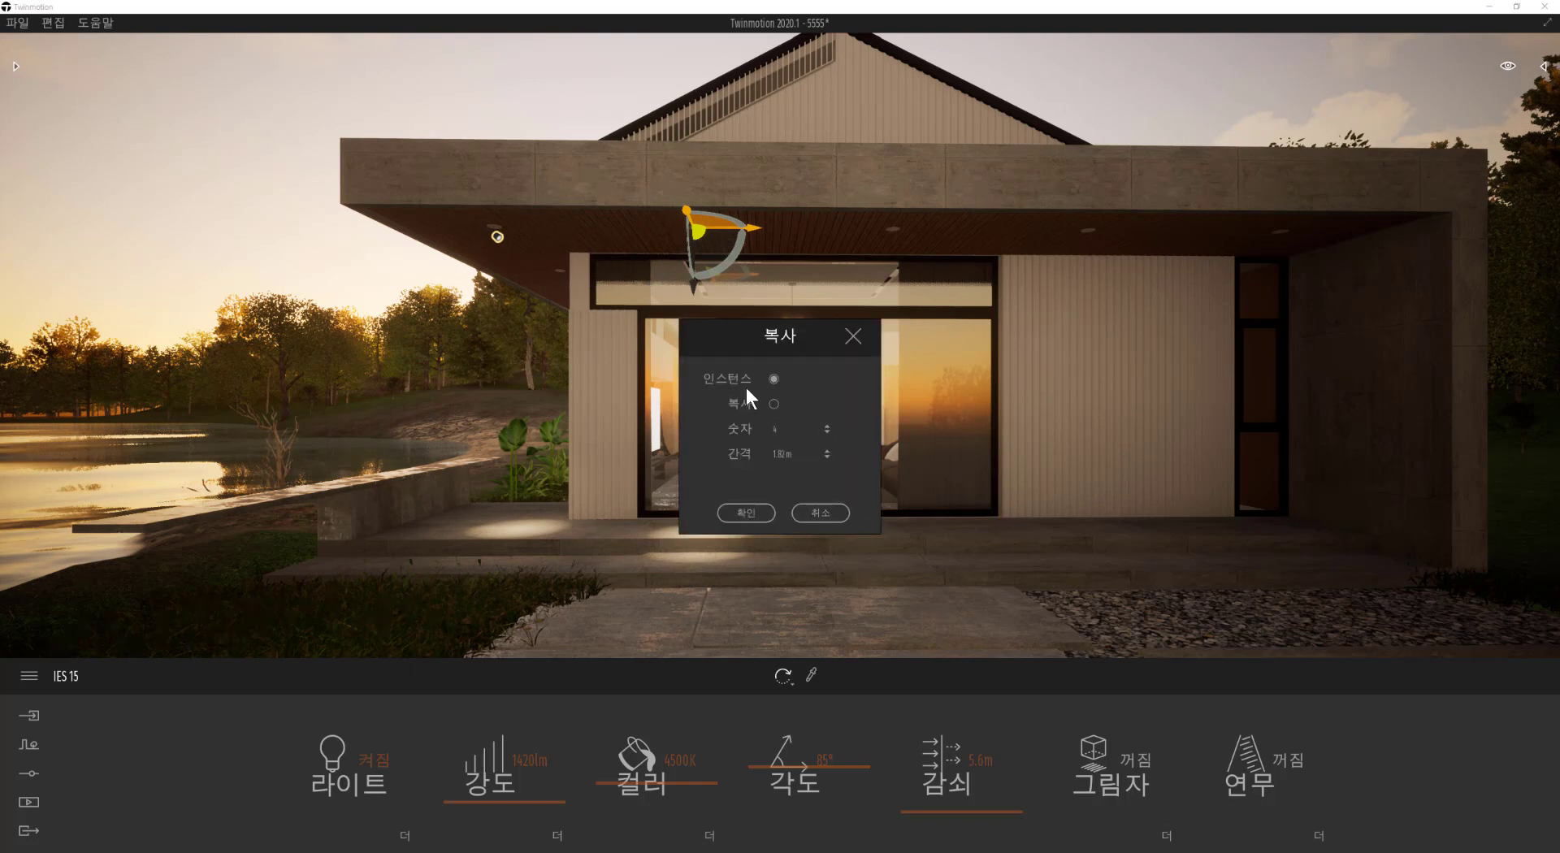
{"action": "left_click", "coordinate": [746, 513]}
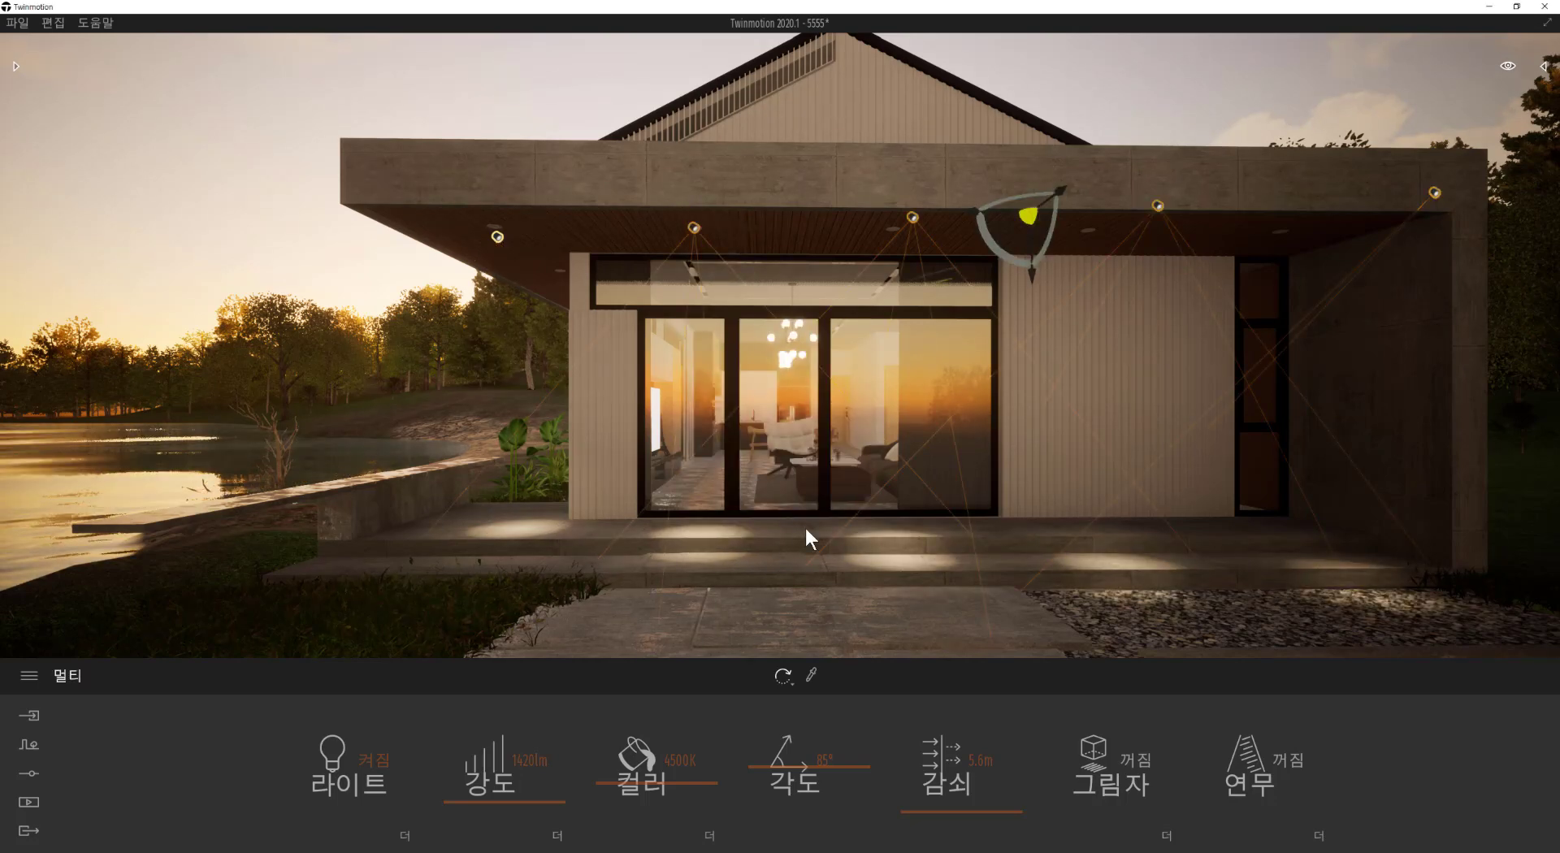
Step: Open the fourth video, go to its second keyframe at the glass doors and deselect the porch lights
{"action": "left_click", "coordinate": [29, 716]}
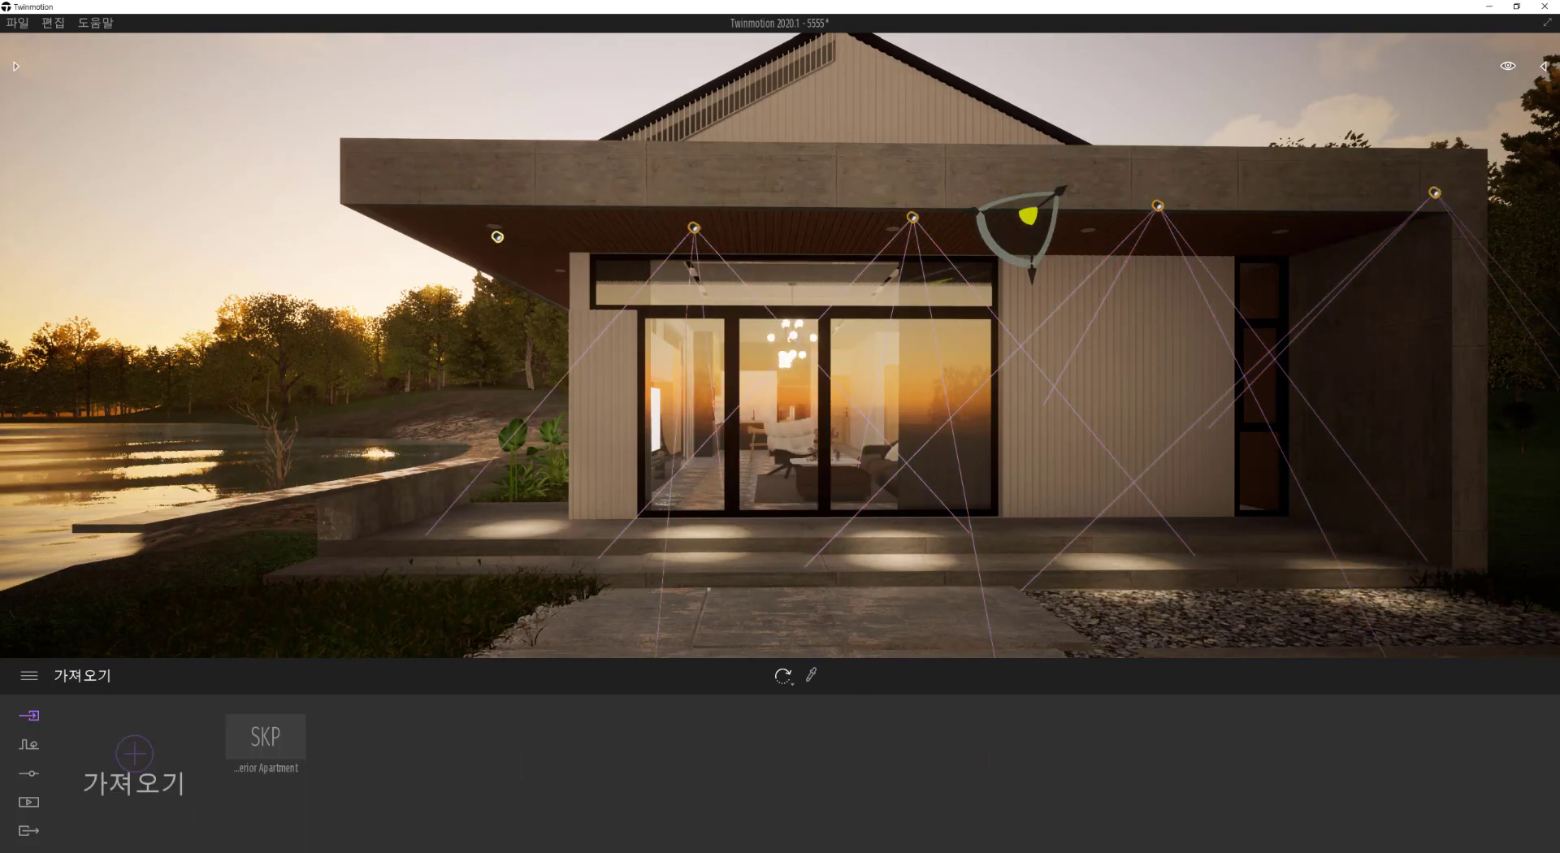
{"action": "left_click", "coordinate": [31, 801]}
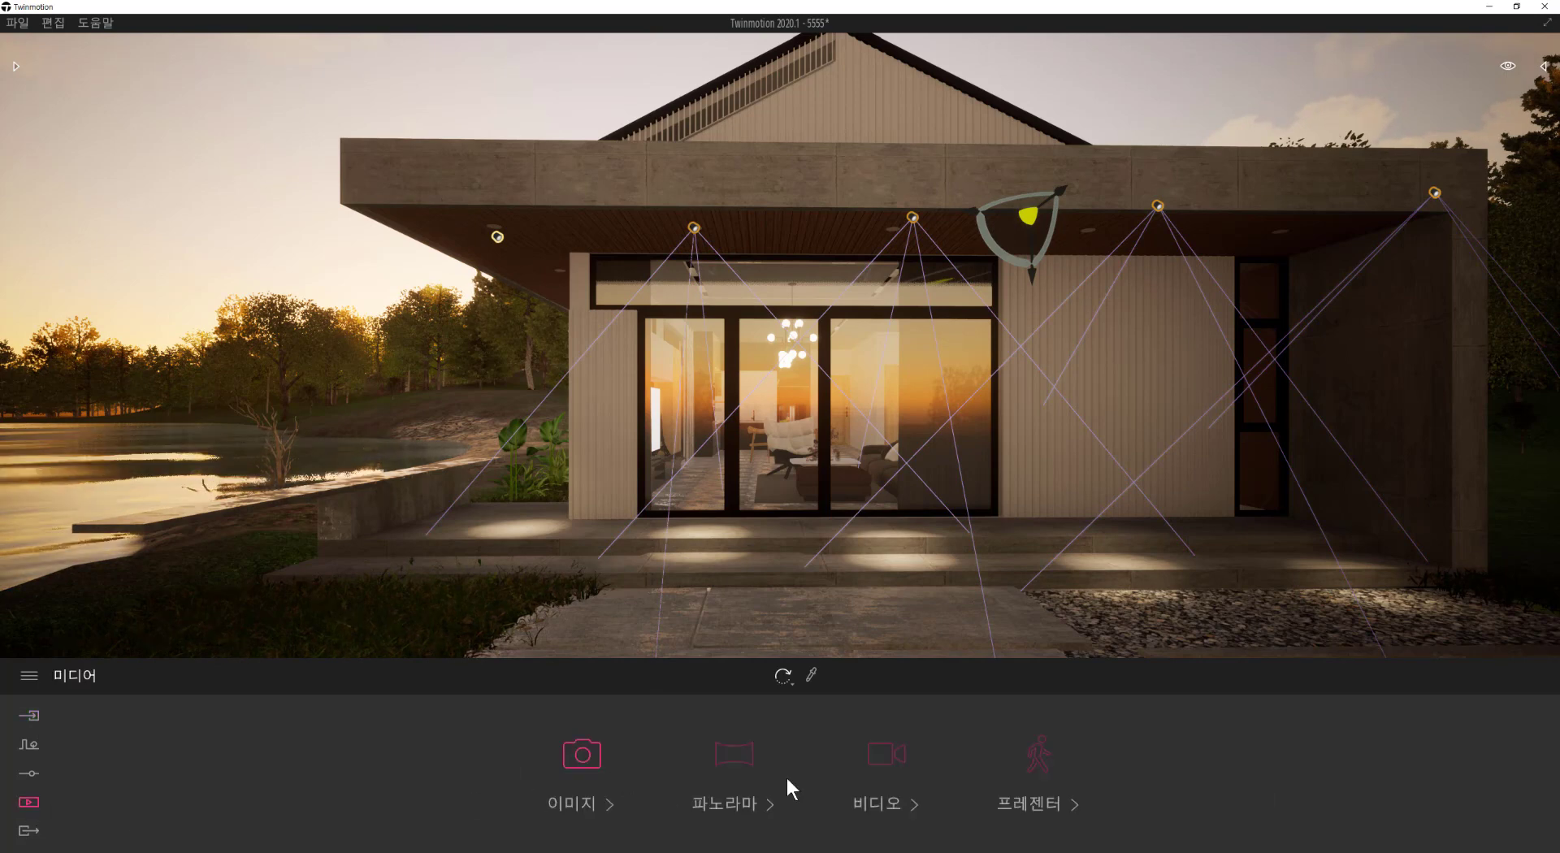
{"action": "left_click", "coordinate": [881, 765]}
{"action": "left_click", "coordinate": [462, 738]}
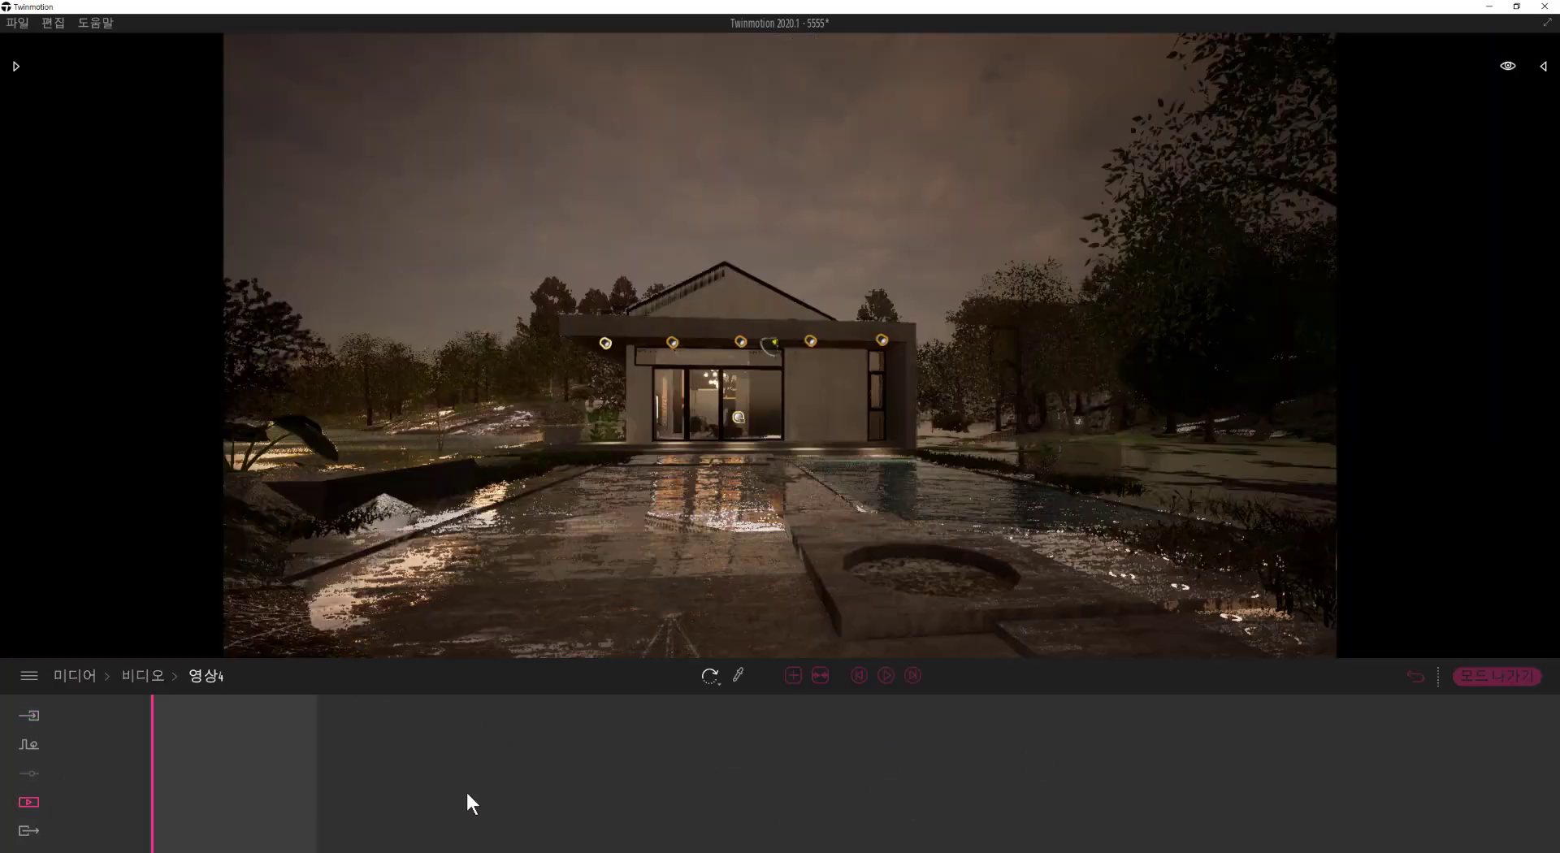
{"action": "left_click", "coordinate": [290, 774]}
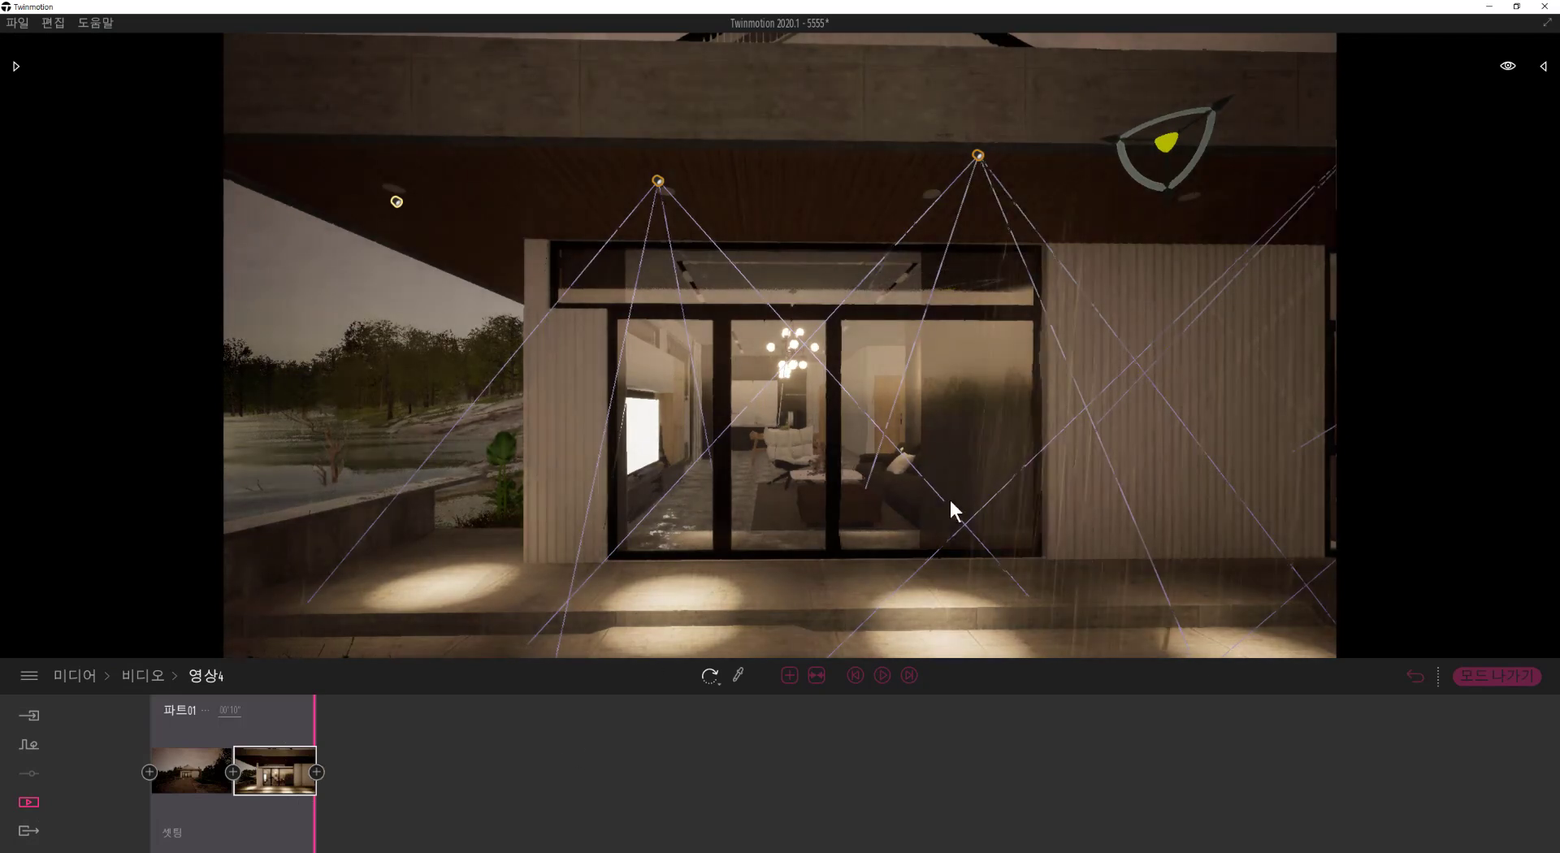
{"action": "left_click", "coordinate": [1177, 231]}
{"action": "left_click", "coordinate": [391, 285]}
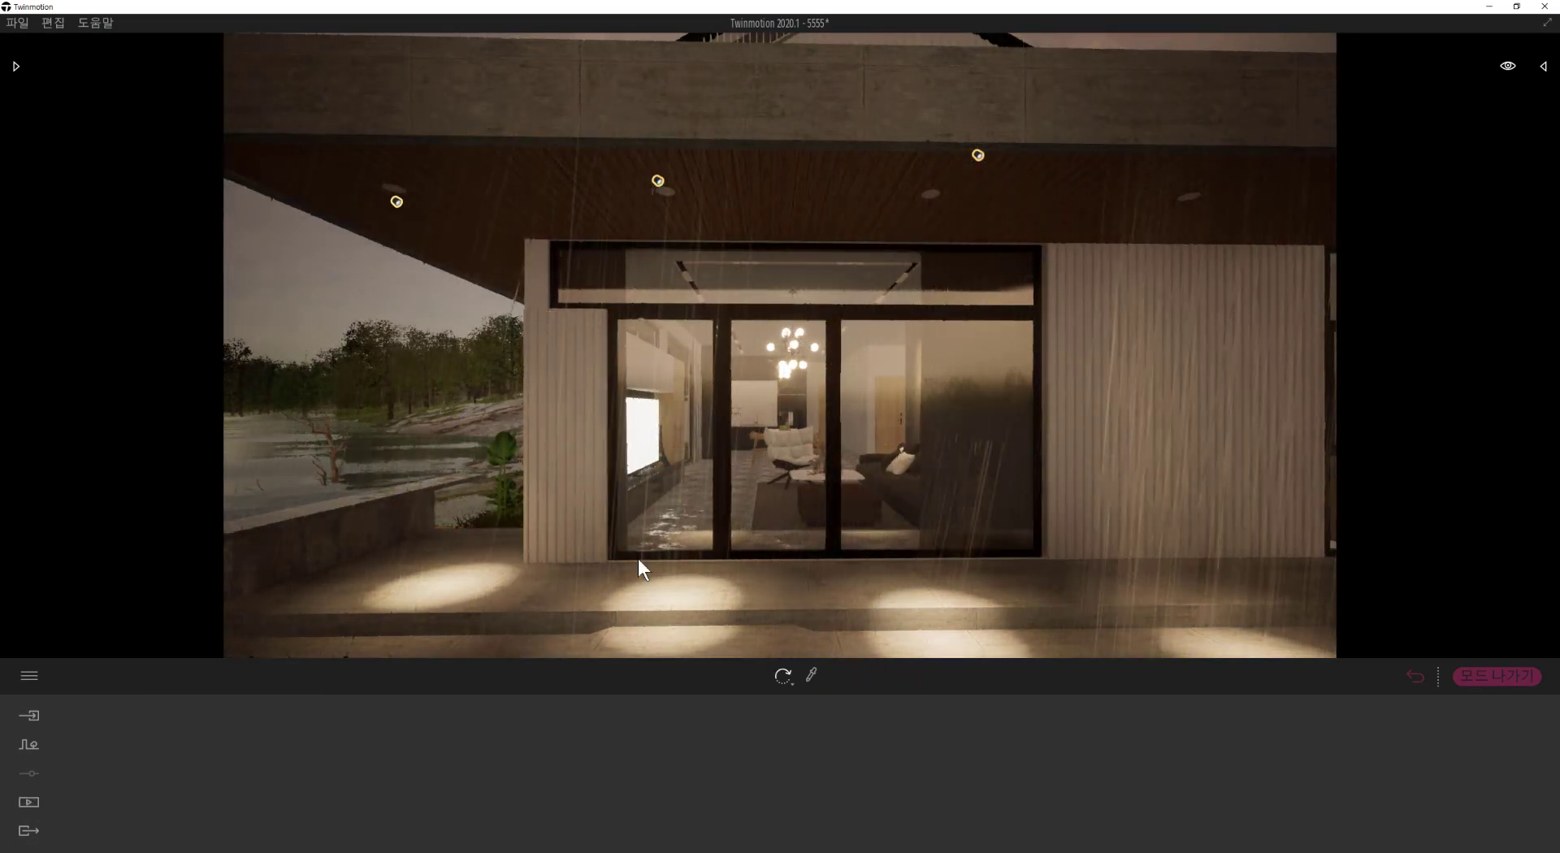
Step: Reopen the fourth video and play it from the first keyframe to review the porch lights
{"action": "left_click", "coordinate": [32, 804]}
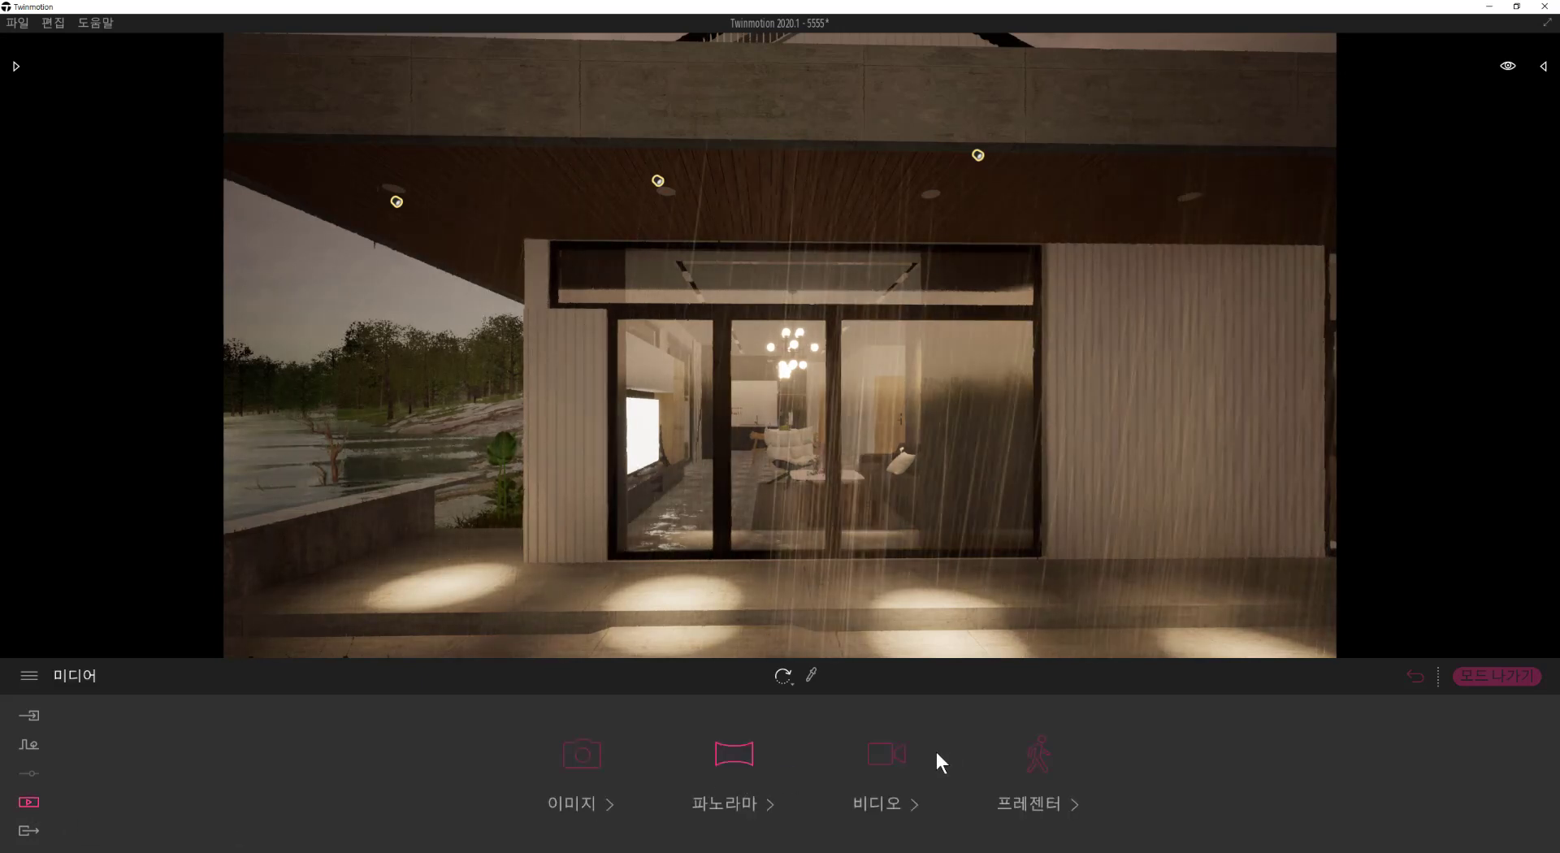
{"action": "left_click", "coordinate": [934, 825]}
{"action": "left_click", "coordinate": [467, 723]}
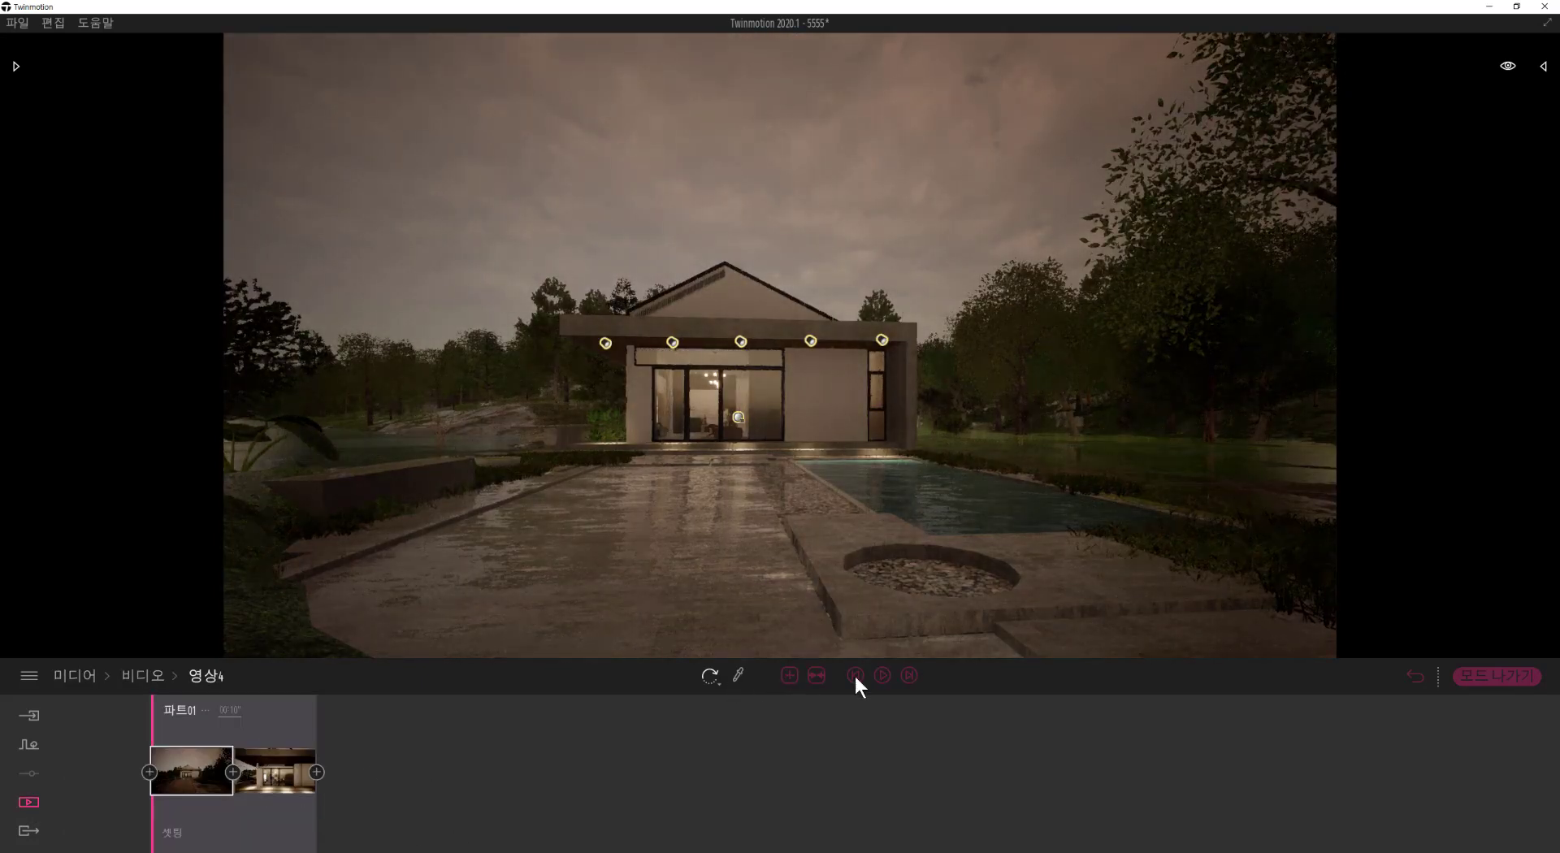
{"action": "left_click", "coordinate": [879, 676]}
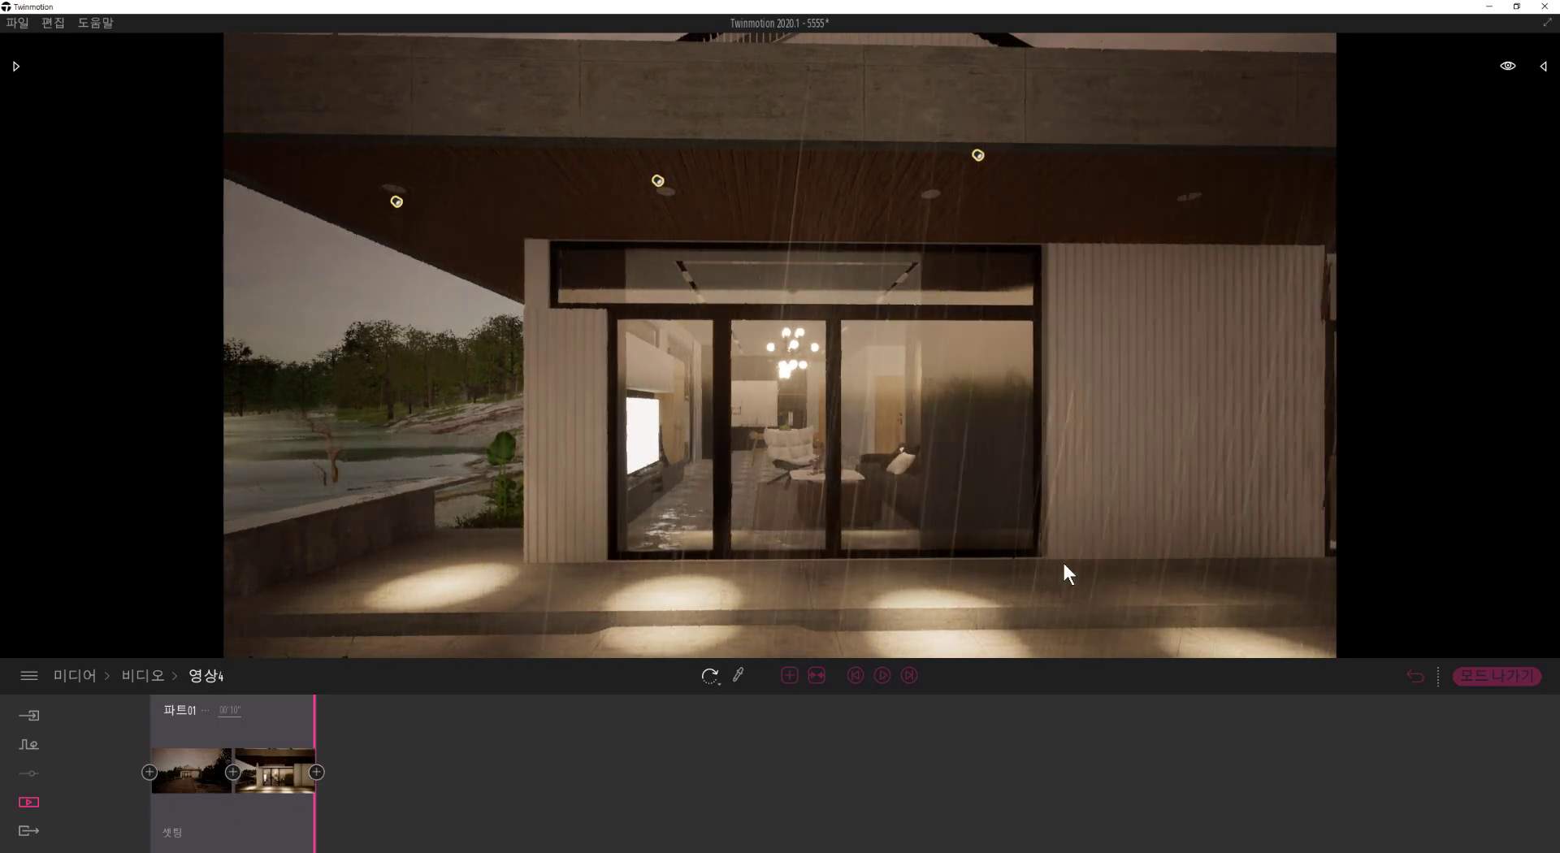
Step: Move the camera through the glass doors into the living room and add that view as the third keyframe
{"action": "scroll", "coordinate": [1064, 563], "scroll_direction": "up", "scroll_amount": 5}
{"action": "scroll", "coordinate": [1065, 563], "scroll_direction": "down", "scroll_amount": 5}
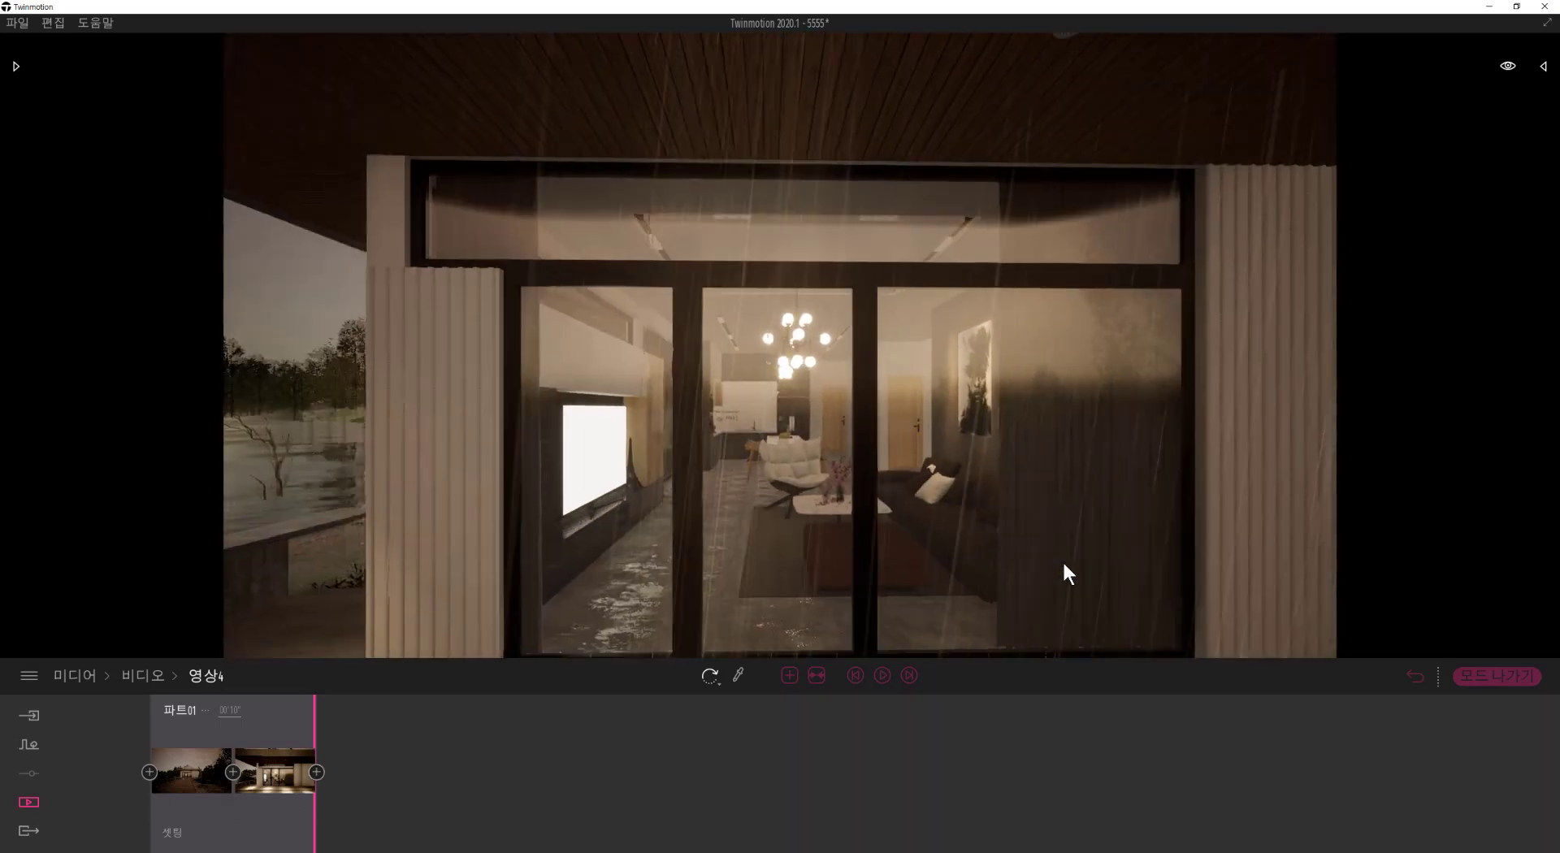
{"action": "scroll", "coordinate": [1064, 563], "scroll_direction": "up", "scroll_amount": 8}
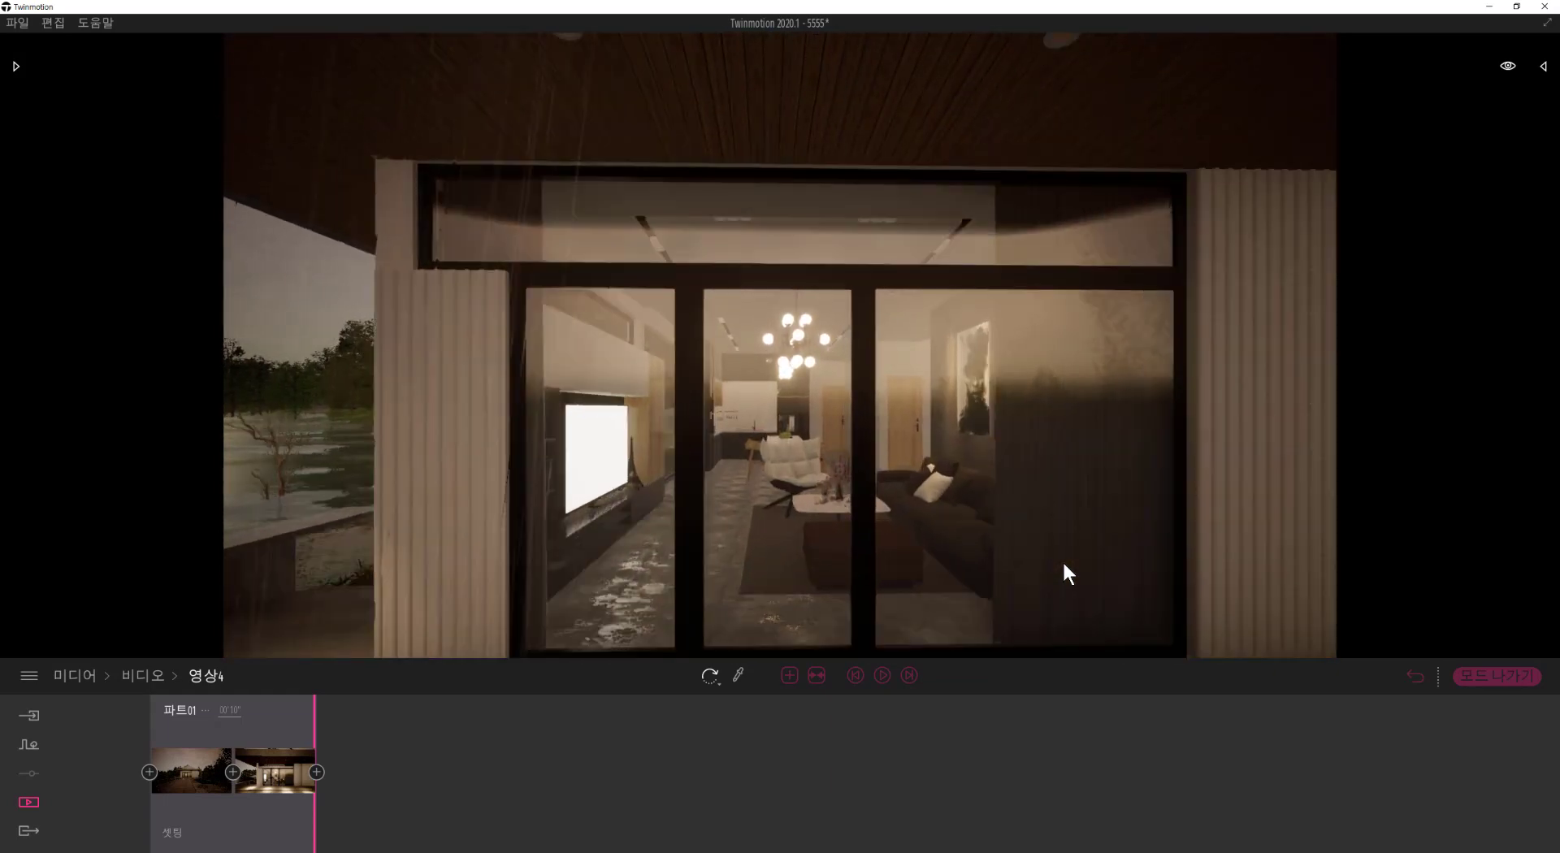
{"action": "scroll", "coordinate": [1064, 563], "scroll_direction": "up", "scroll_amount": 8}
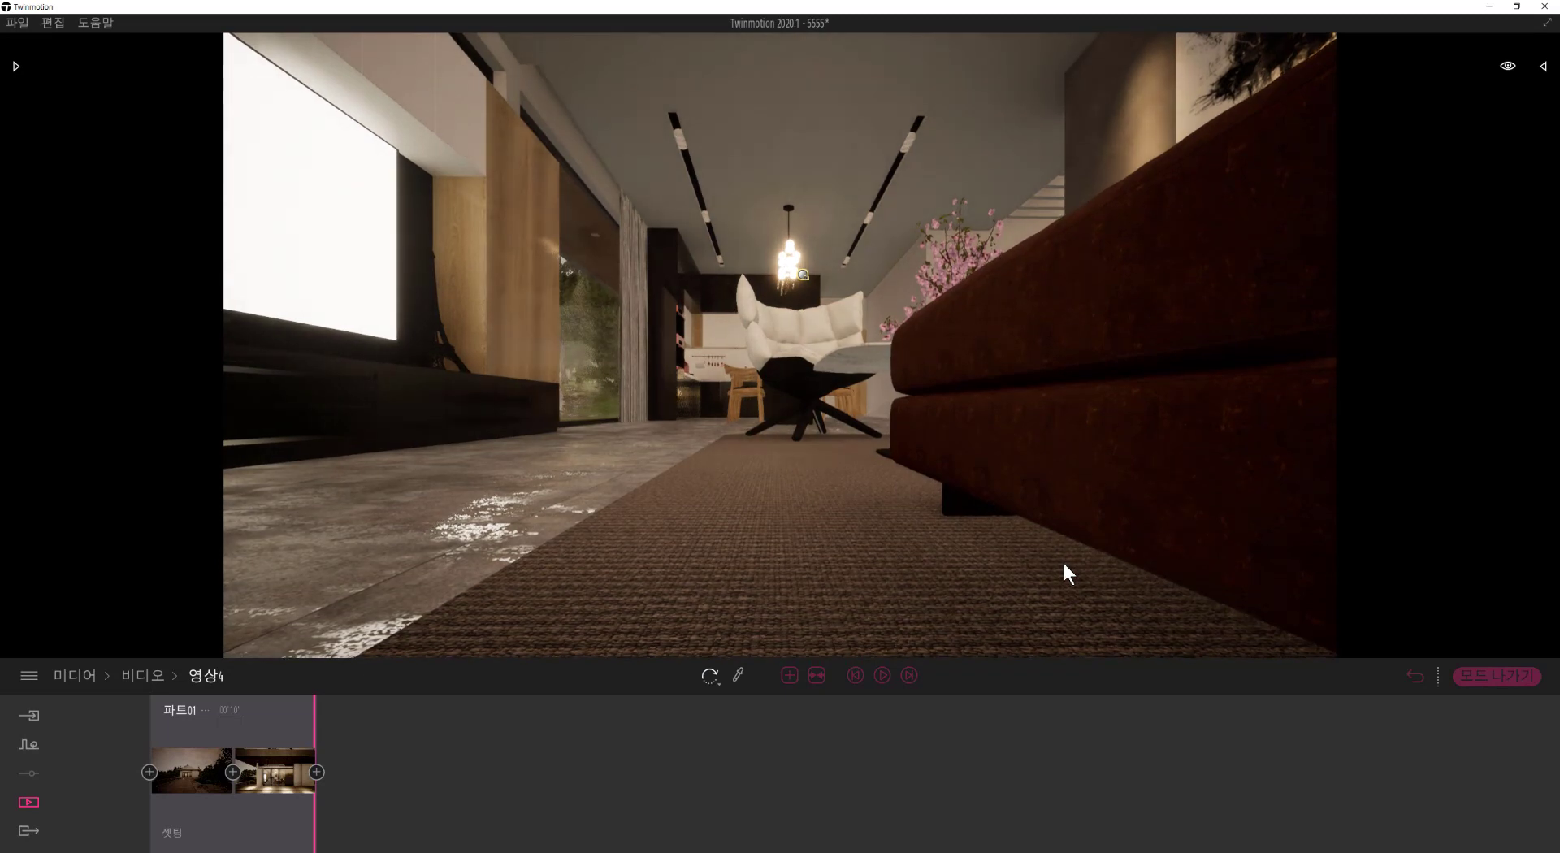
{"action": "scroll", "coordinate": [1064, 564], "scroll_direction": "down", "scroll_amount": 6}
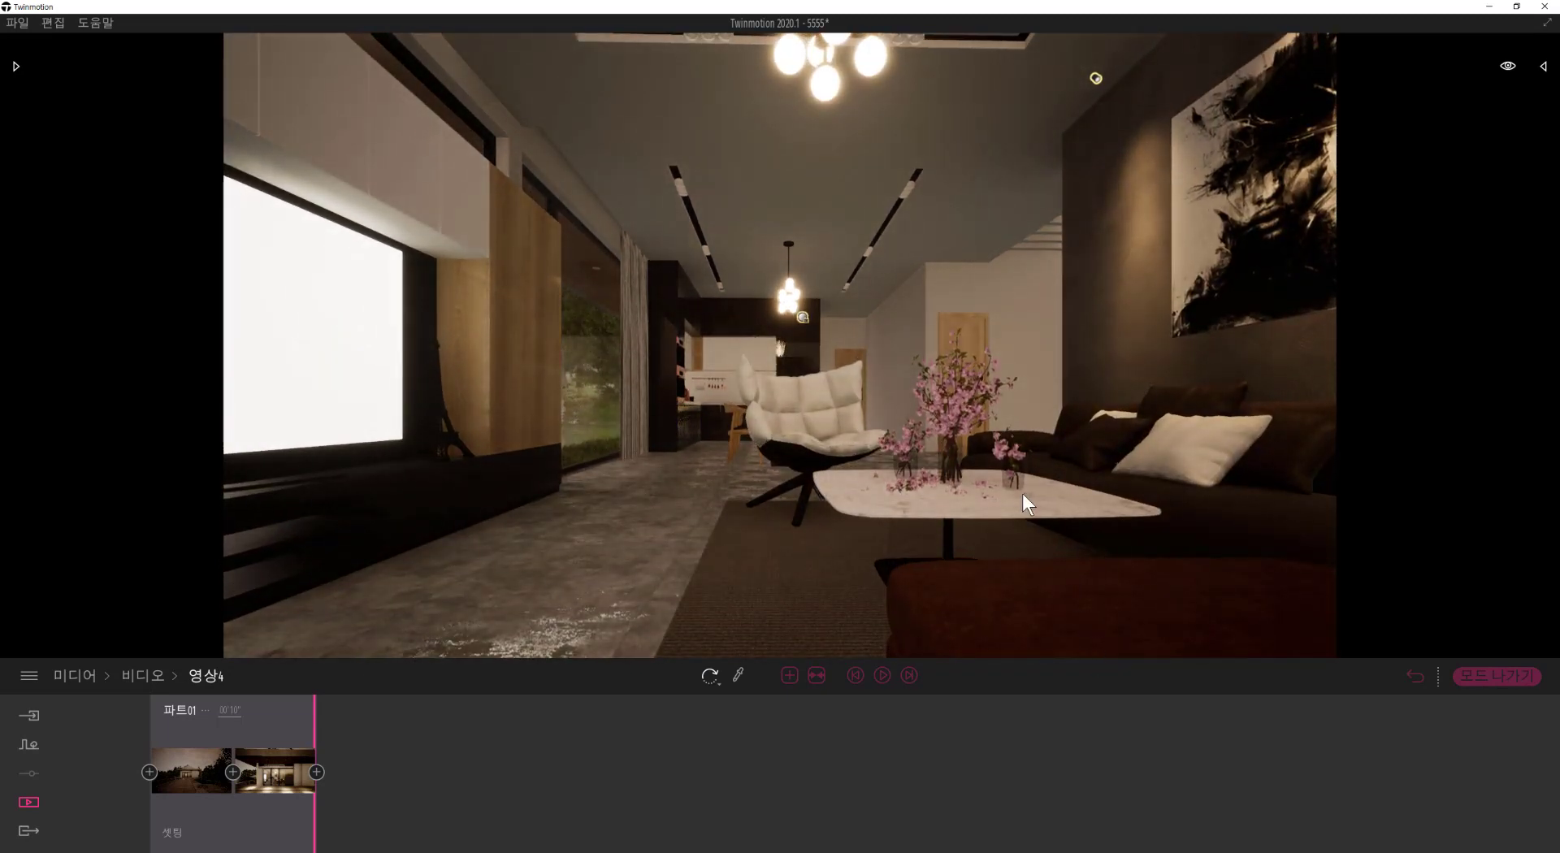
{"action": "middle_click_drag", "start_coordinate": [1023, 494], "coordinate": [779, 793], "text": "shift"}
{"action": "left_click", "coordinate": [318, 771]}
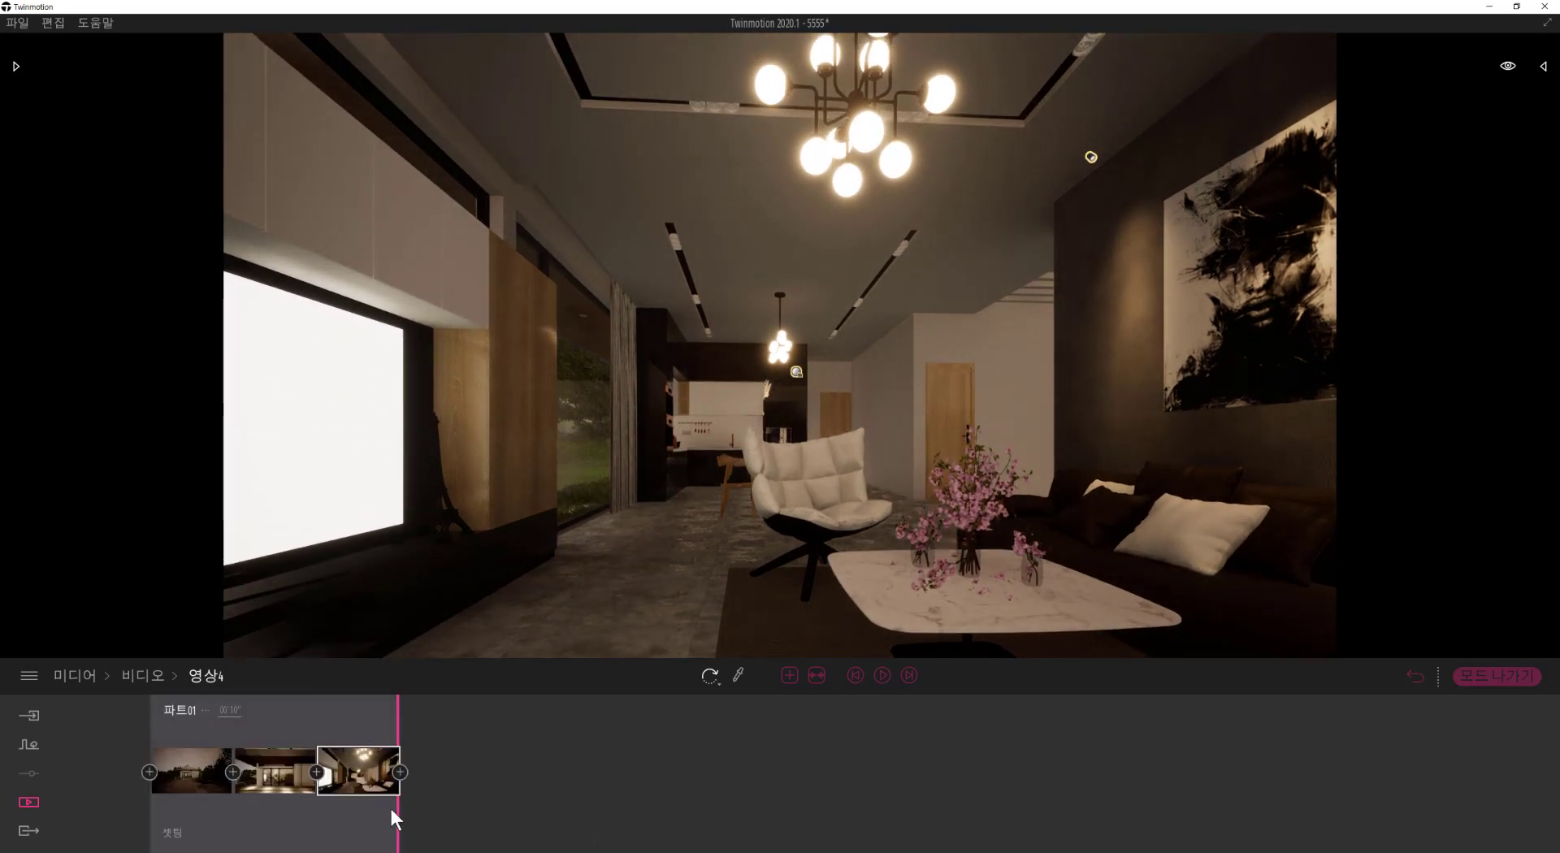
Step: Raise the auto exposure in the third keyframe's lighting settings to brighten the living room
{"action": "left_click", "coordinate": [397, 804]}
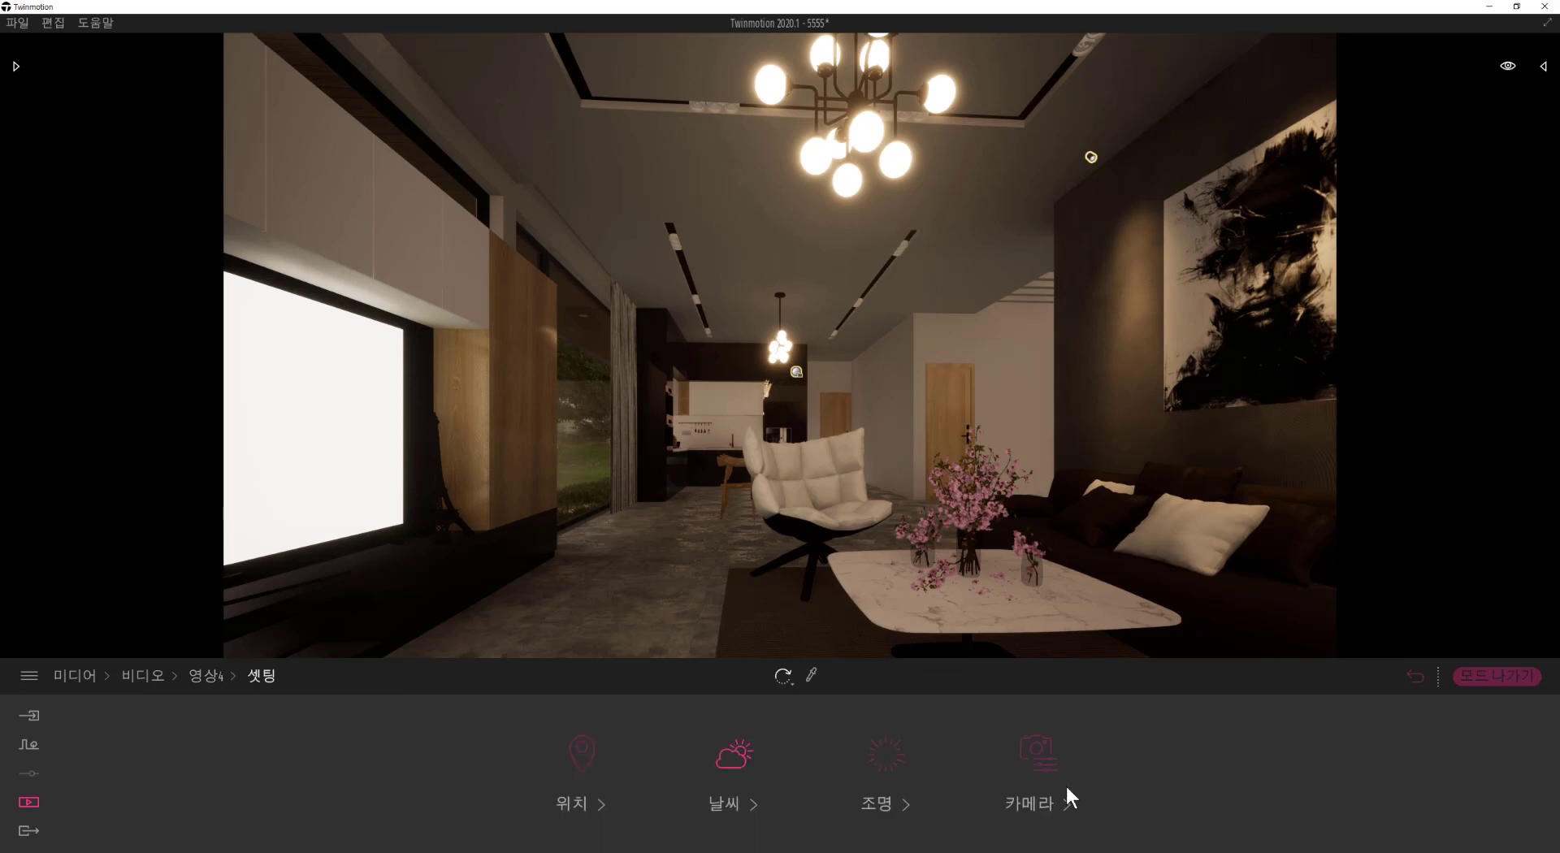
{"action": "left_click", "coordinate": [900, 764]}
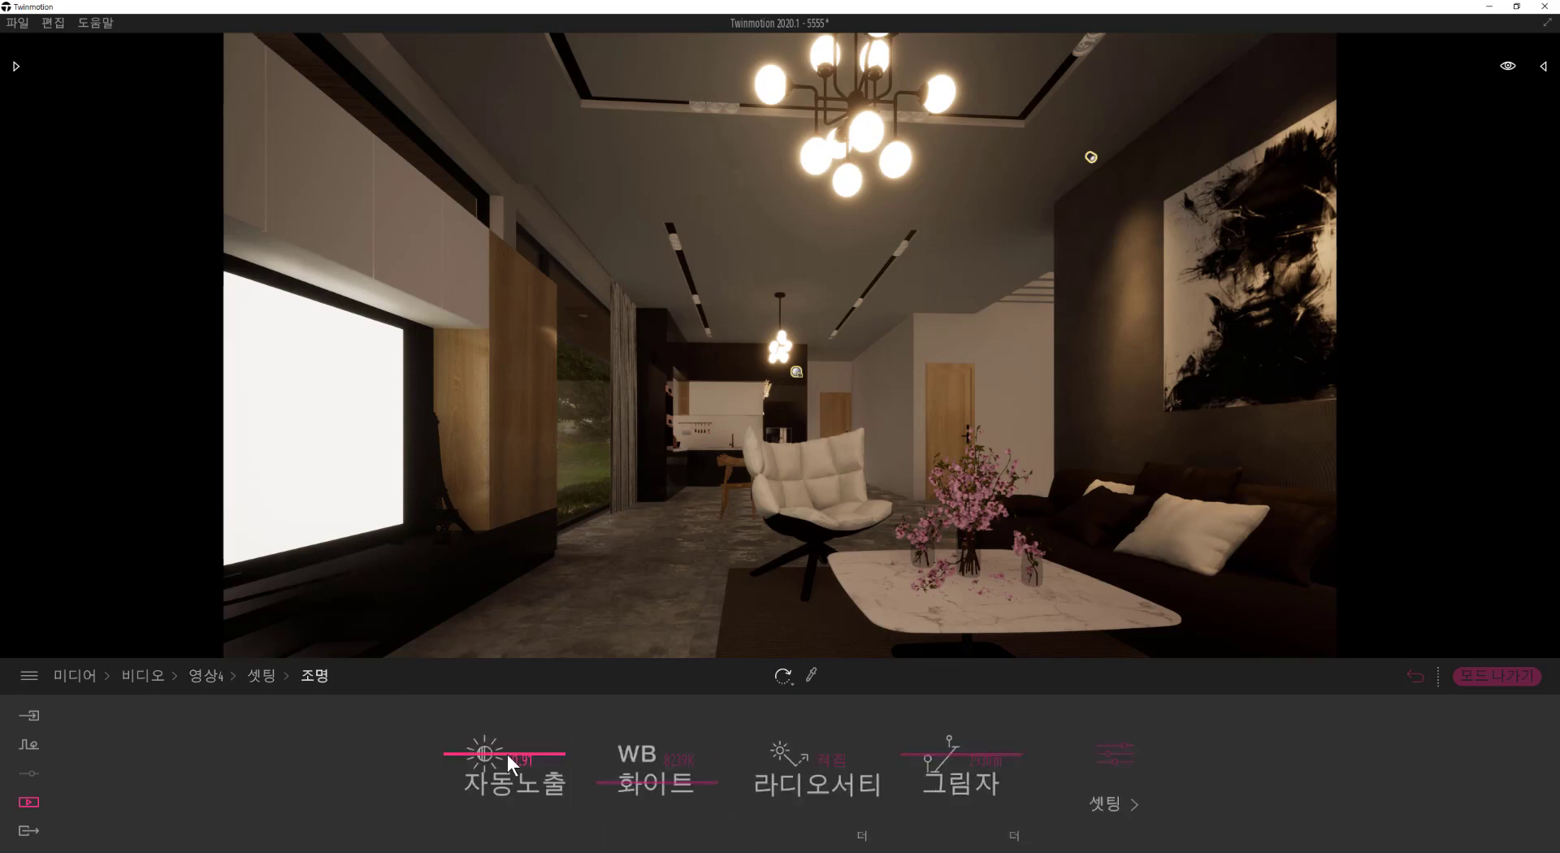
{"action": "left_click_drag", "start_coordinate": [509, 754], "coordinate": [508, 744]}
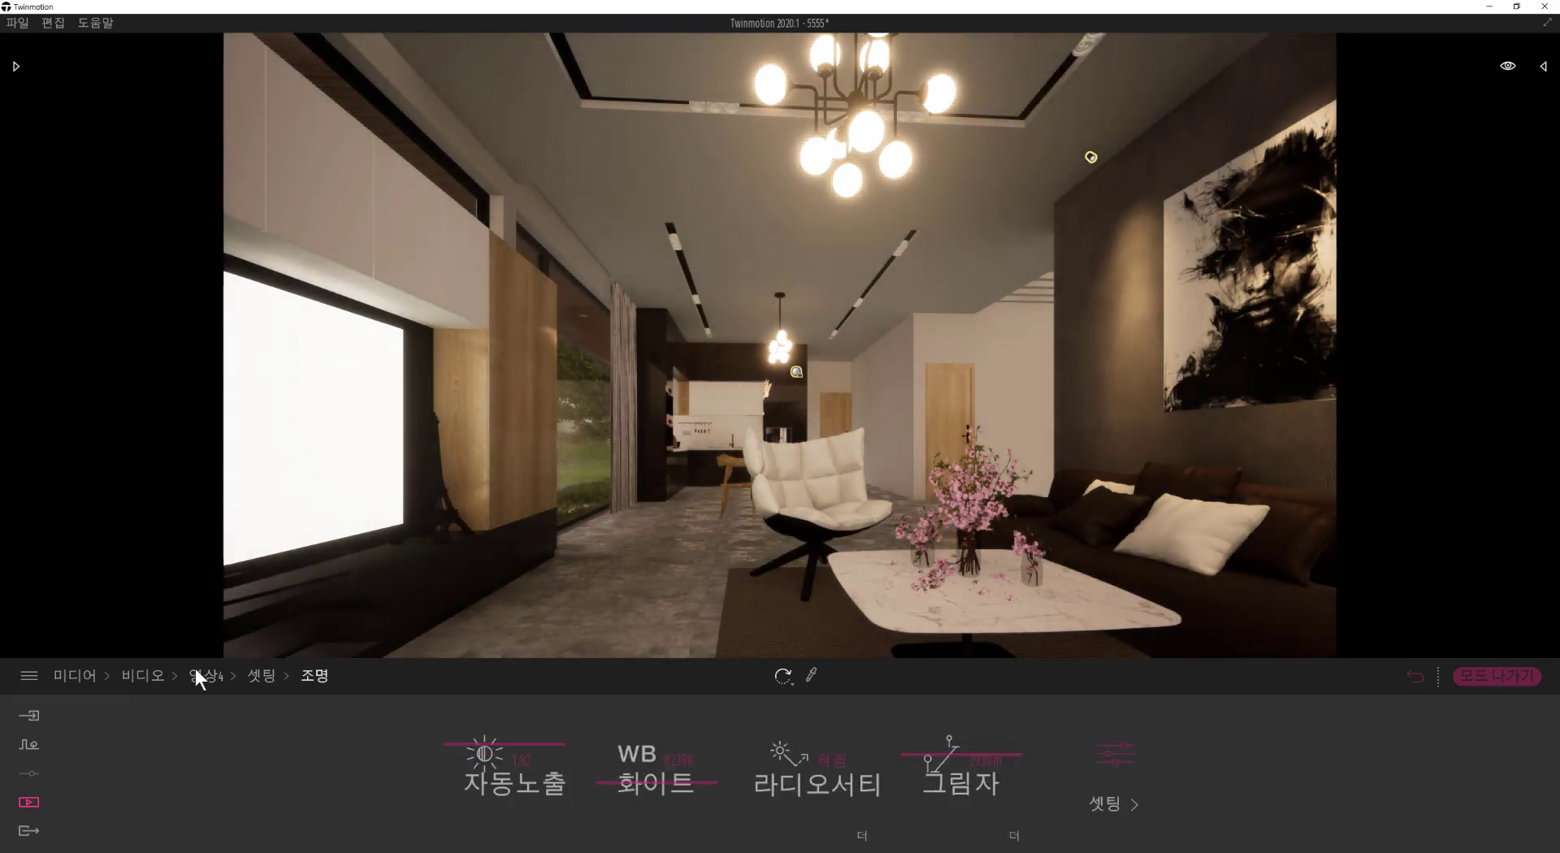
Step: Widen the third keyframe's field of view, keep perspective correction on and lower the vignetting slightly
{"action": "left_click", "coordinate": [262, 676]}
{"action": "left_click", "coordinate": [1045, 778]}
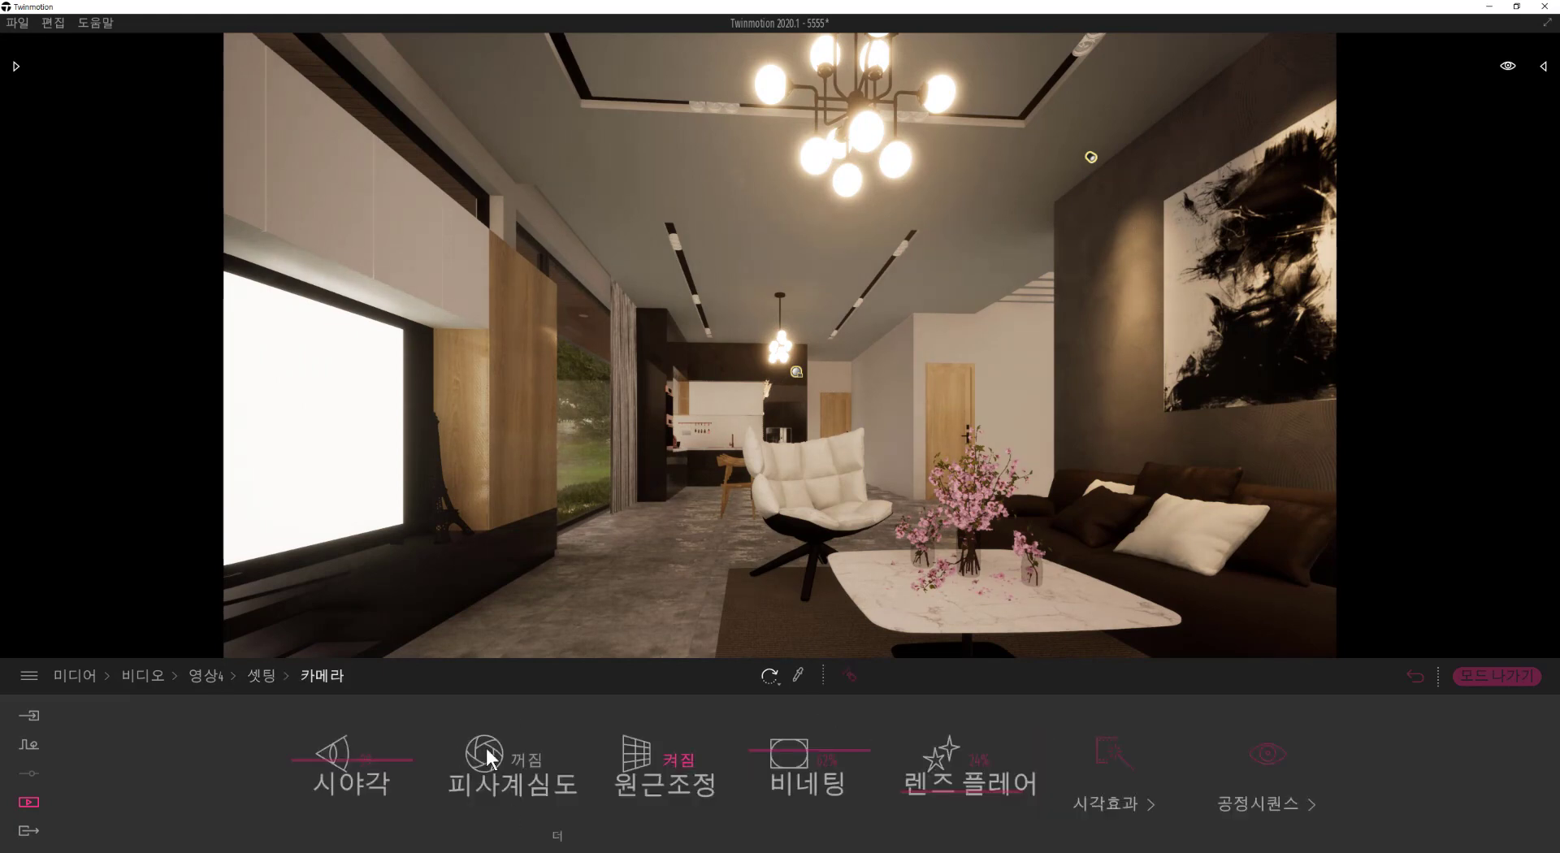
{"action": "left_click_drag", "start_coordinate": [335, 765], "coordinate": [343, 750]}
{"action": "left_click", "coordinate": [668, 763]}
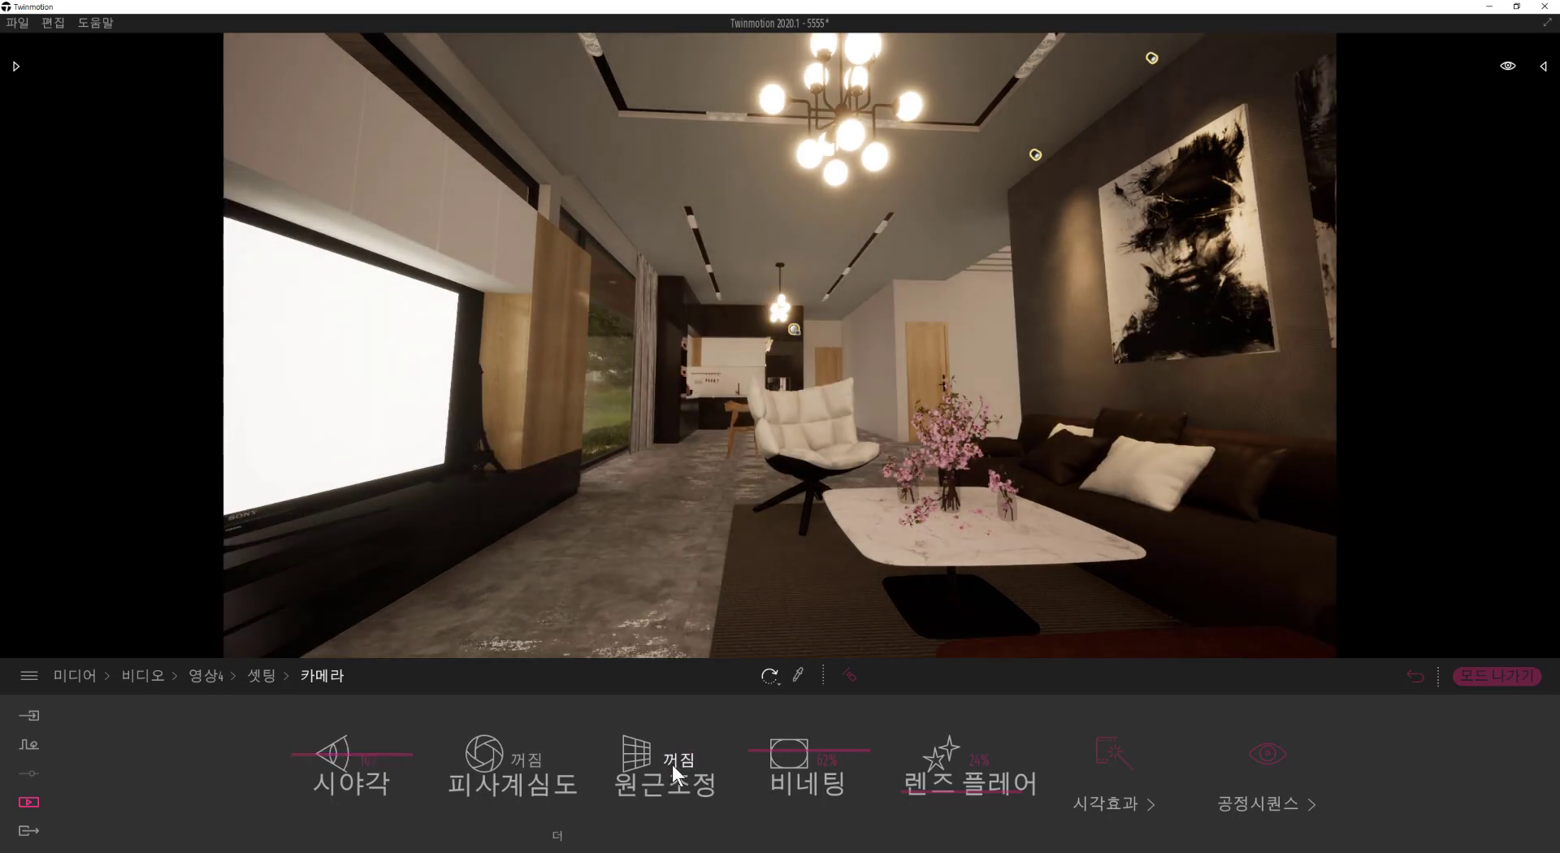
{"action": "left_click", "coordinate": [671, 764]}
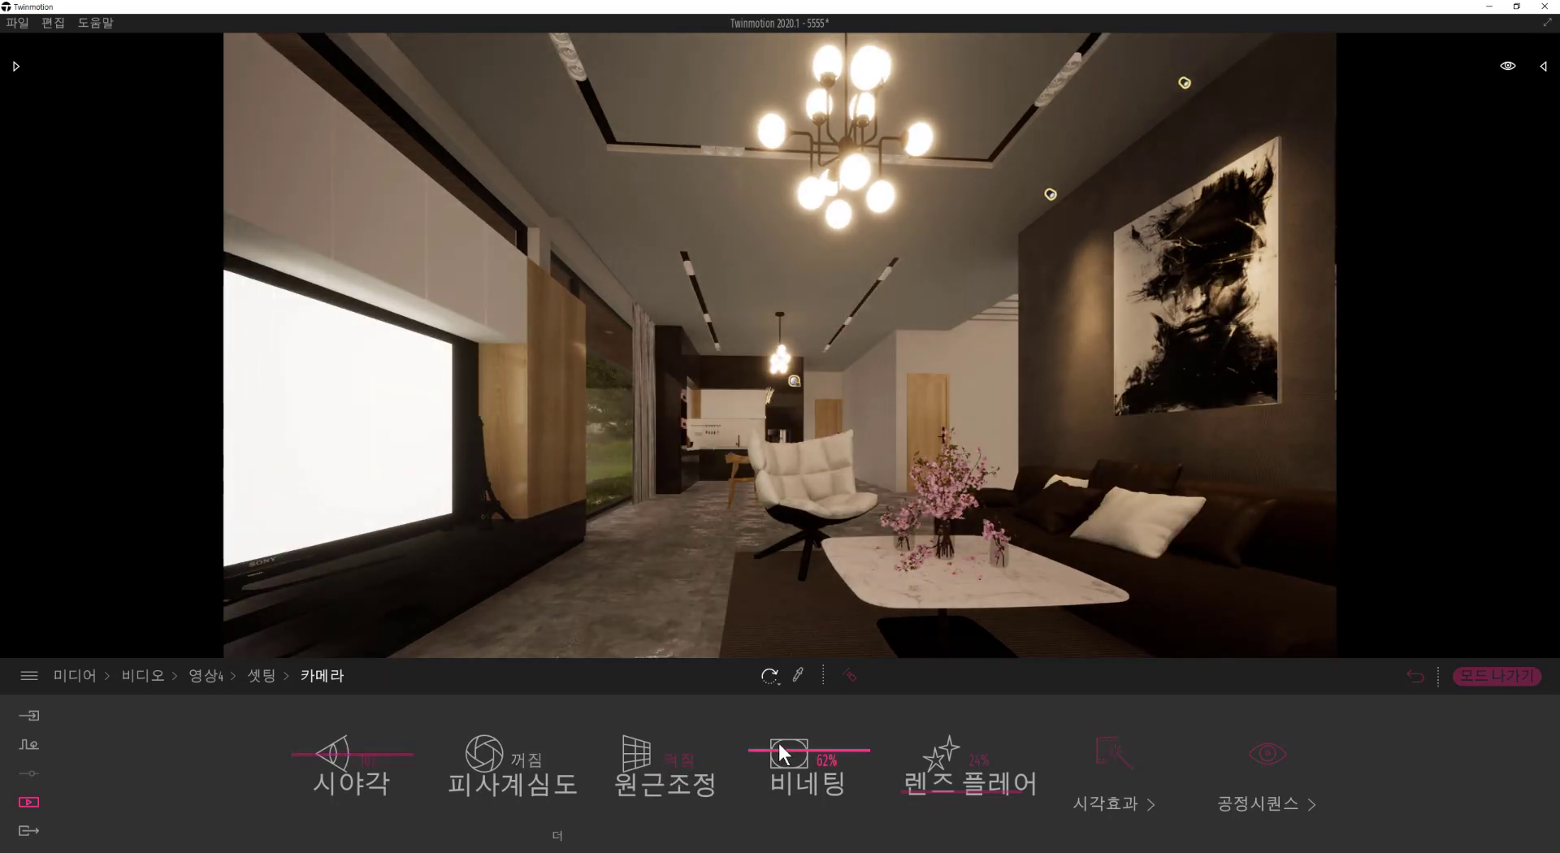
{"action": "left_click_drag", "start_coordinate": [776, 742], "coordinate": [780, 754]}
{"action": "left_click", "coordinate": [261, 675]}
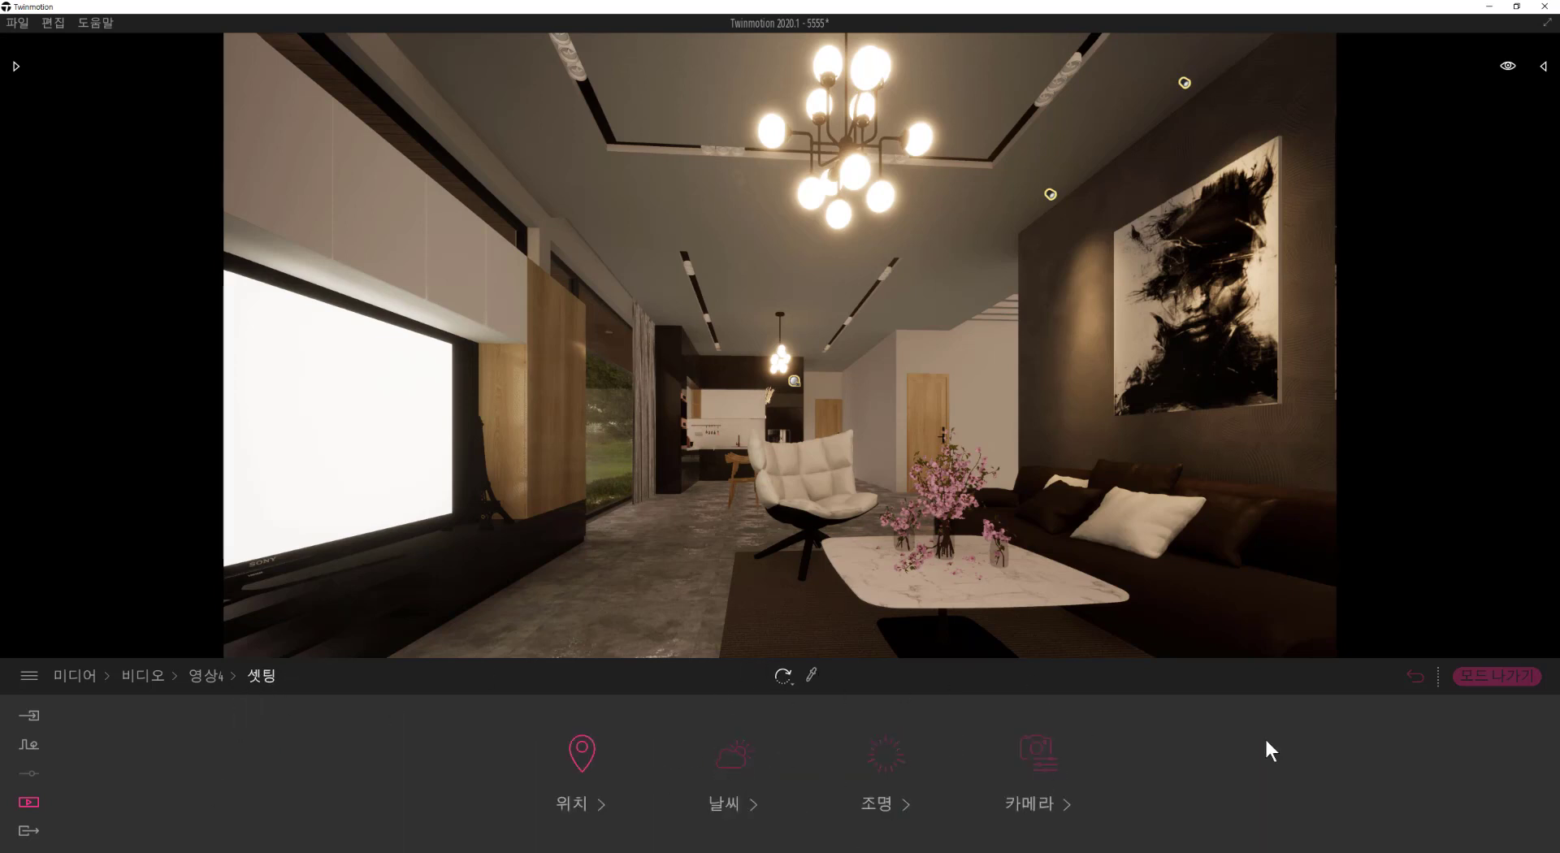
Step: Change the third keyframe's time of day and leave the video editing mode
{"action": "left_click_drag", "start_coordinate": [996, 748], "coordinate": [998, 758]}
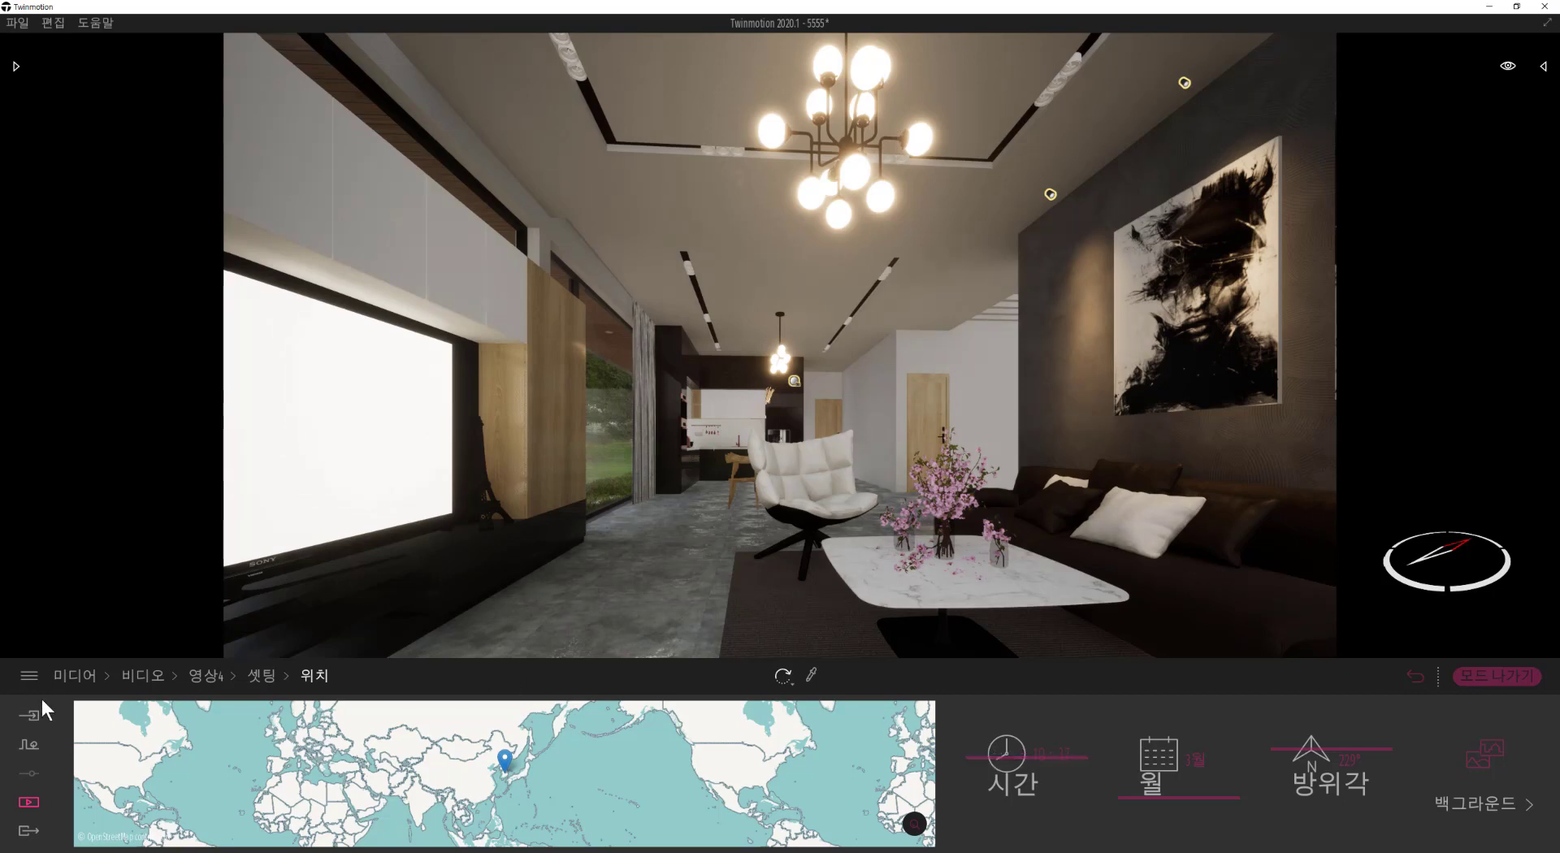
{"action": "left_click", "coordinate": [270, 673]}
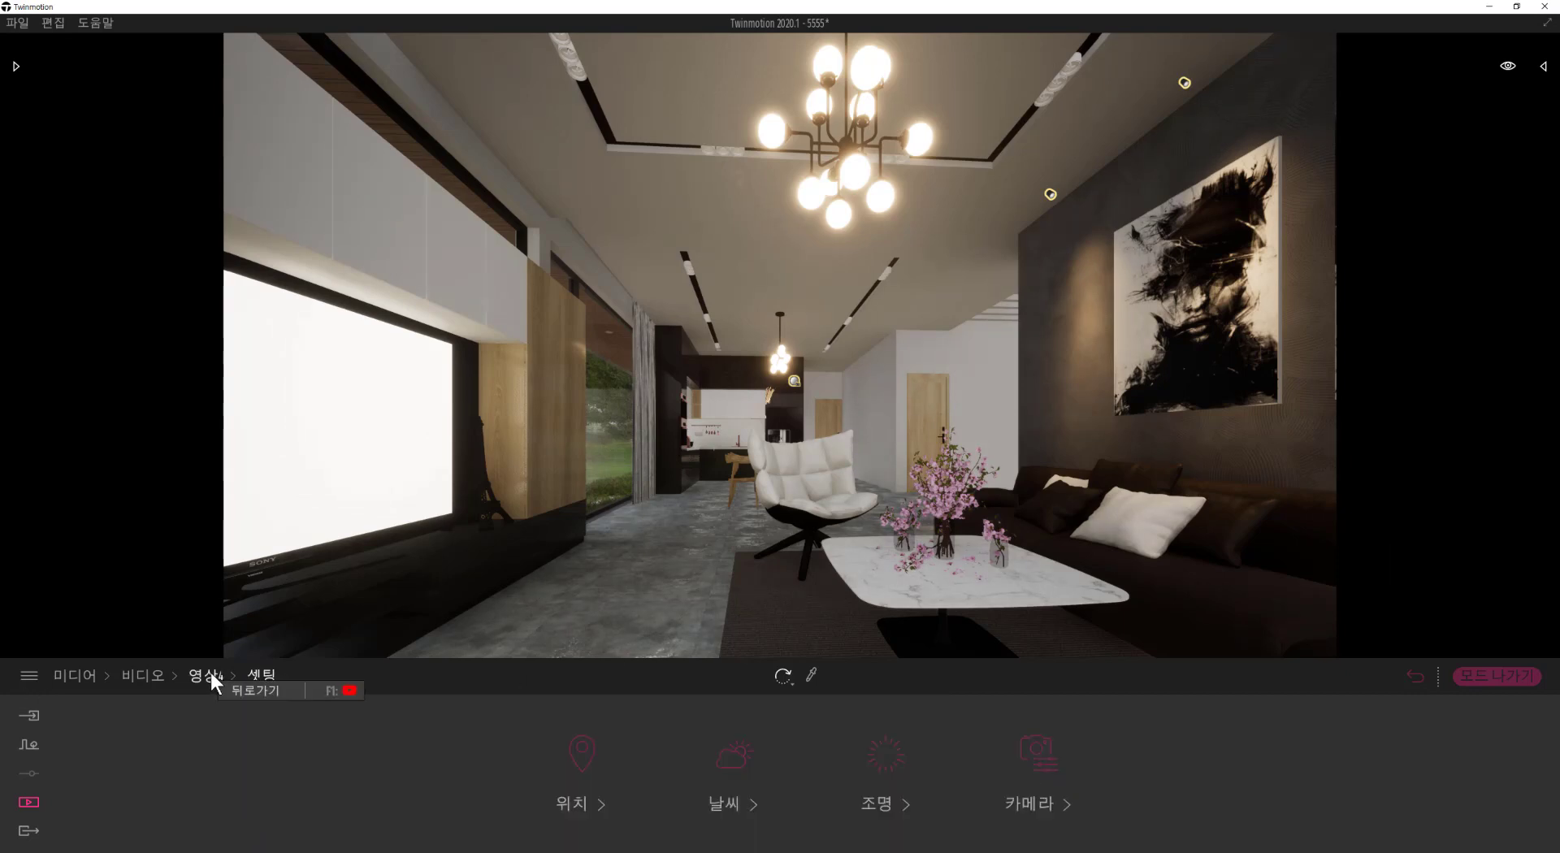
{"action": "left_click", "coordinate": [210, 673]}
{"action": "left_click", "coordinate": [1518, 675]}
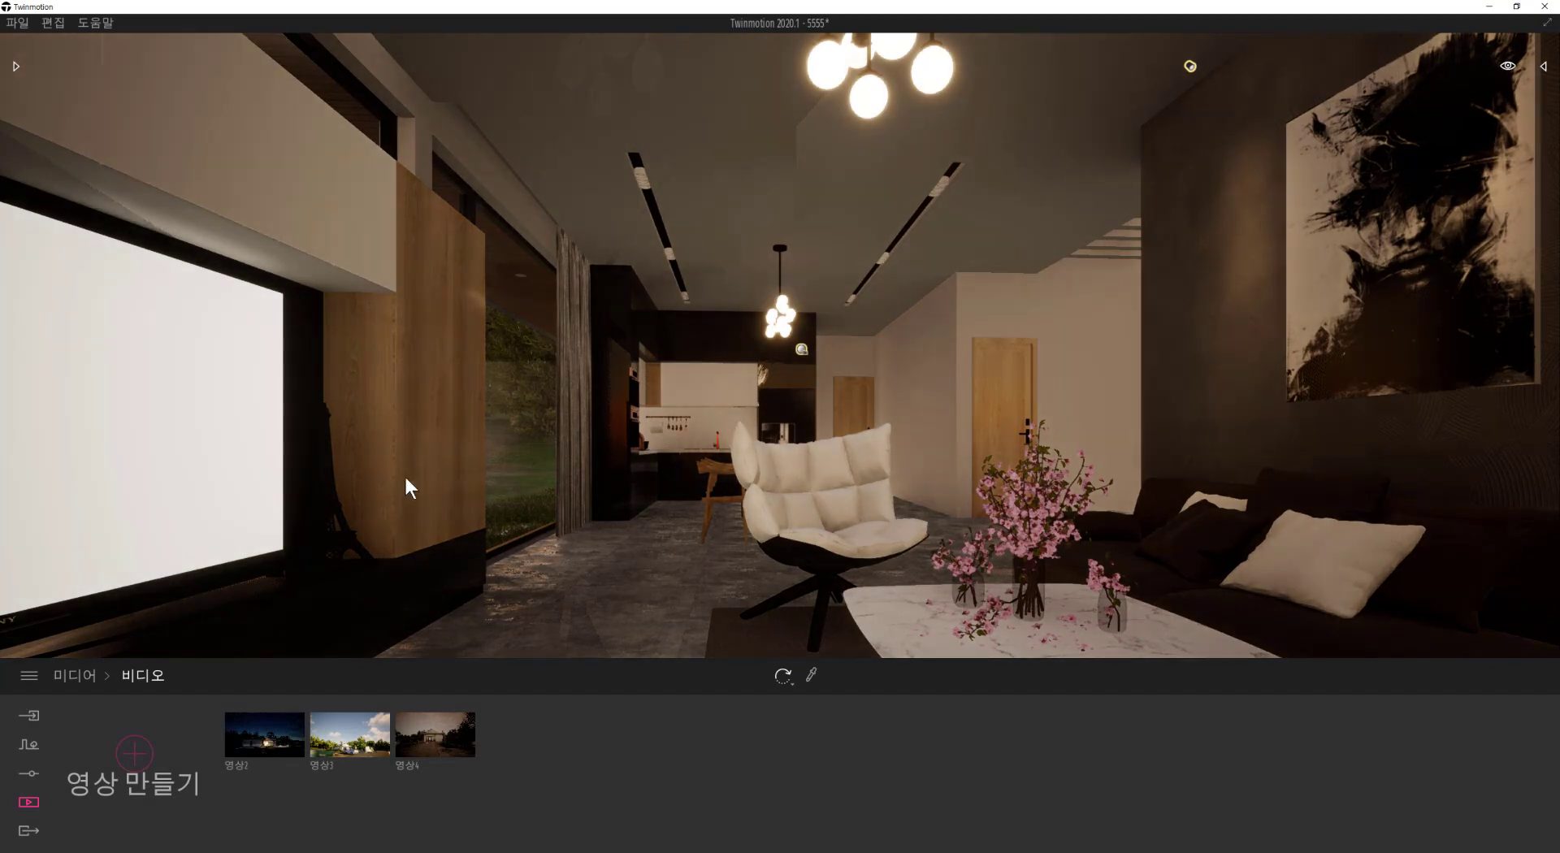
Step: Apply the Video sample material from the library's video materials to the TV screen
{"action": "left_click", "coordinate": [16, 68]}
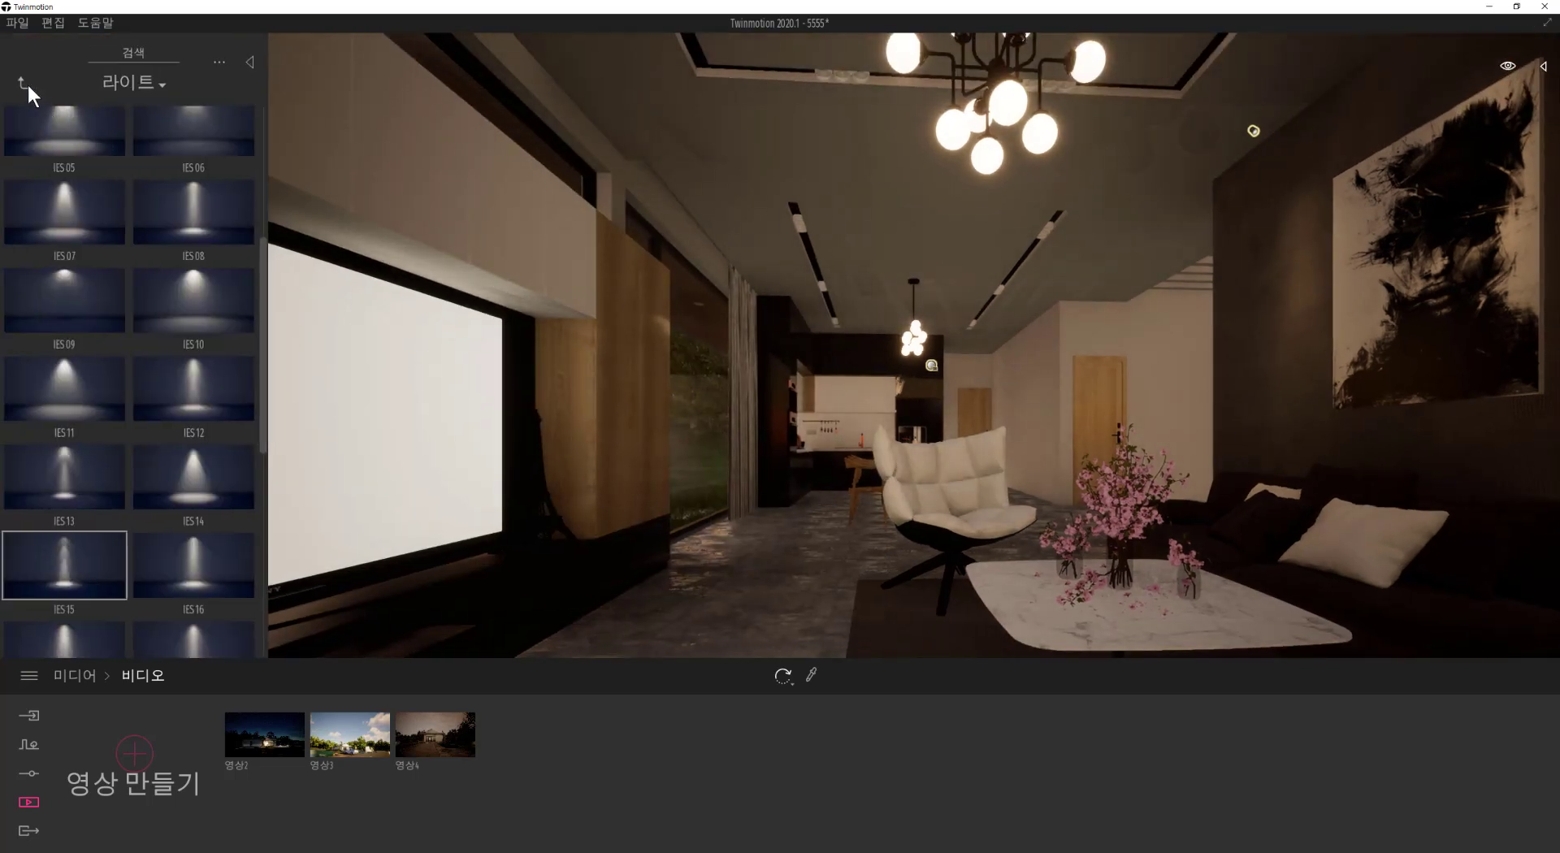
{"action": "left_click", "coordinate": [27, 81]}
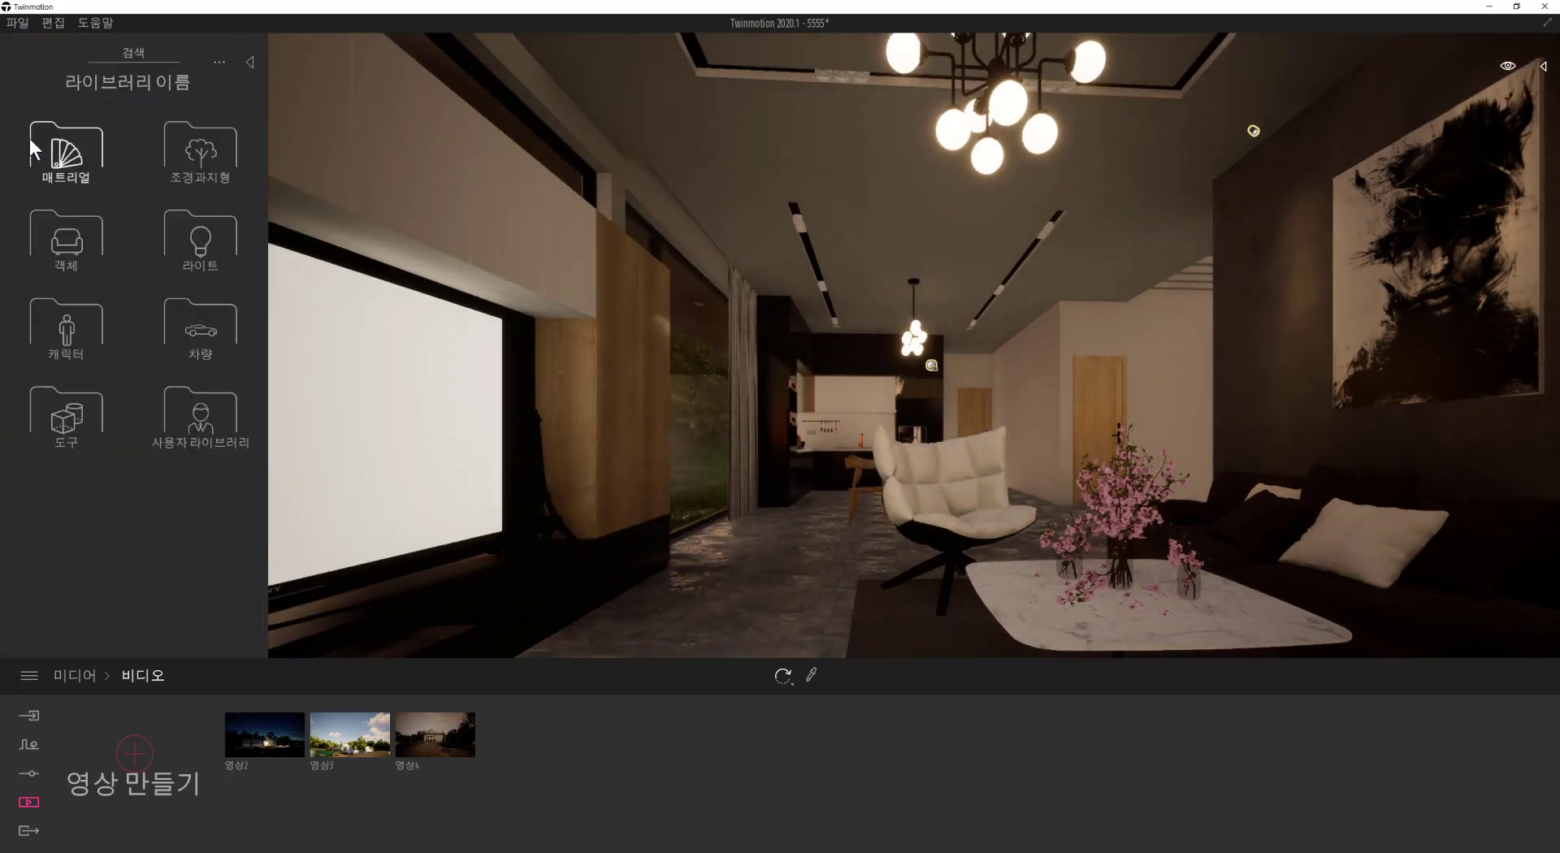
{"action": "left_click", "coordinate": [65, 162]}
{"action": "scroll", "coordinate": [198, 401], "scroll_direction": "down", "scroll_amount": 2}
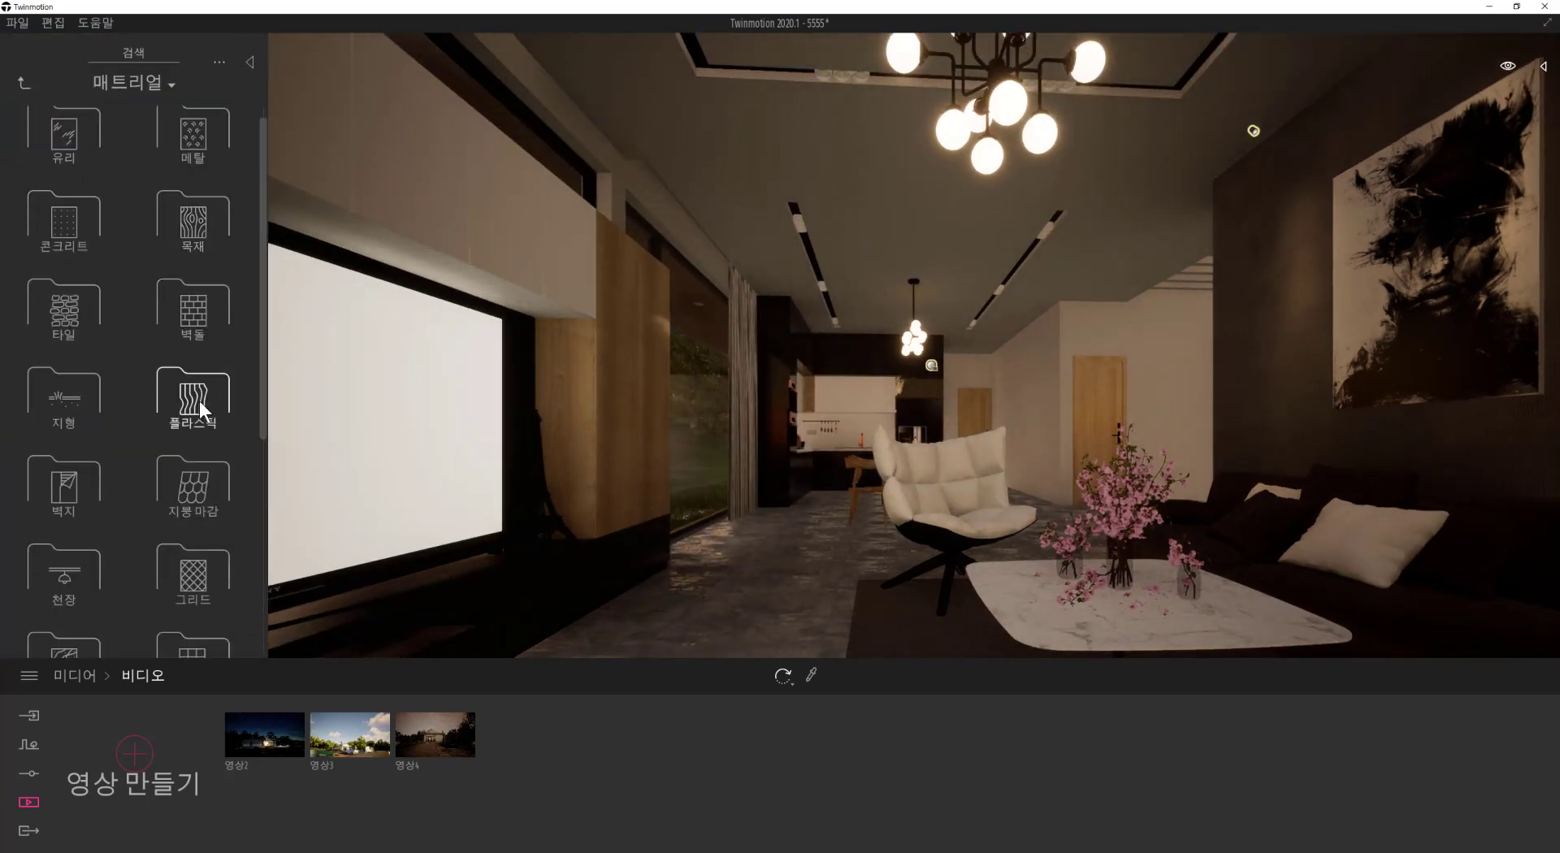
{"action": "scroll", "coordinate": [202, 432], "scroll_direction": "down", "scroll_amount": 3}
{"action": "left_click", "coordinate": [193, 455]}
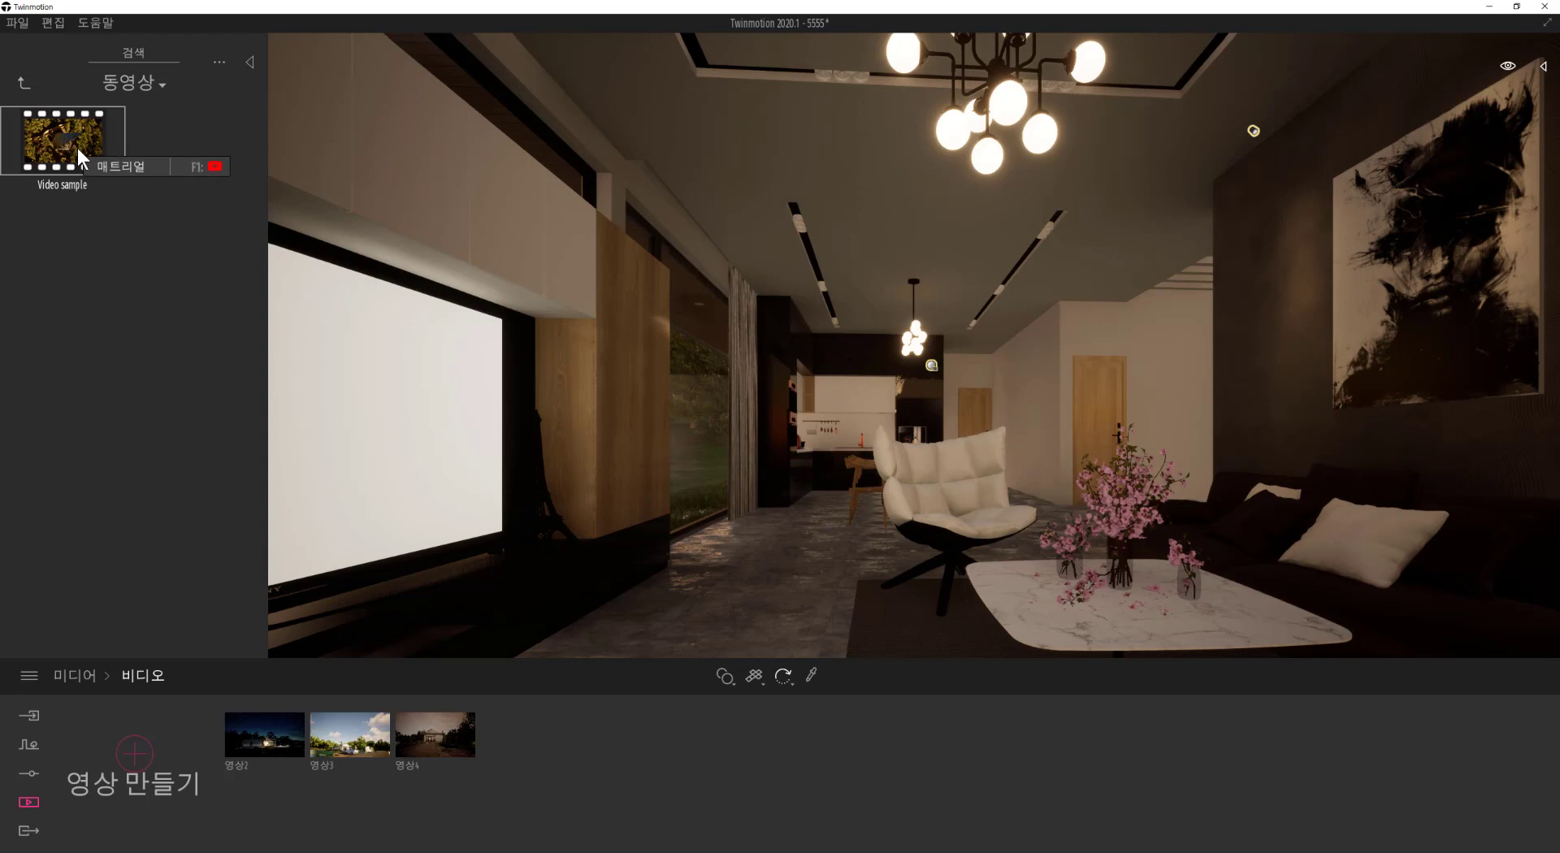
{"action": "left_click", "coordinate": [219, 62]}
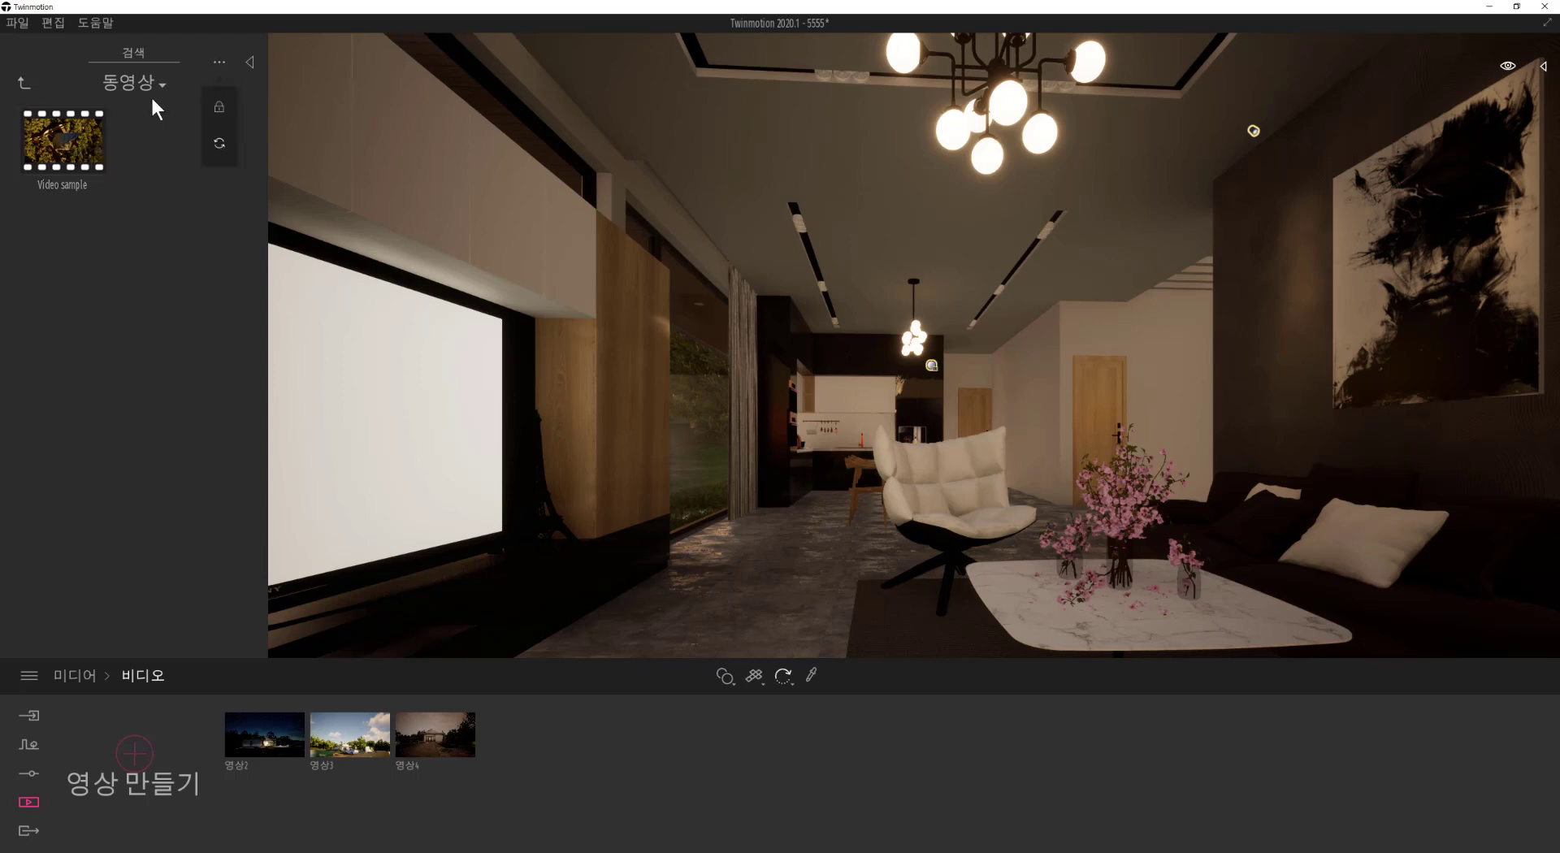
{"action": "left_click_drag", "start_coordinate": [83, 135], "coordinate": [349, 416]}
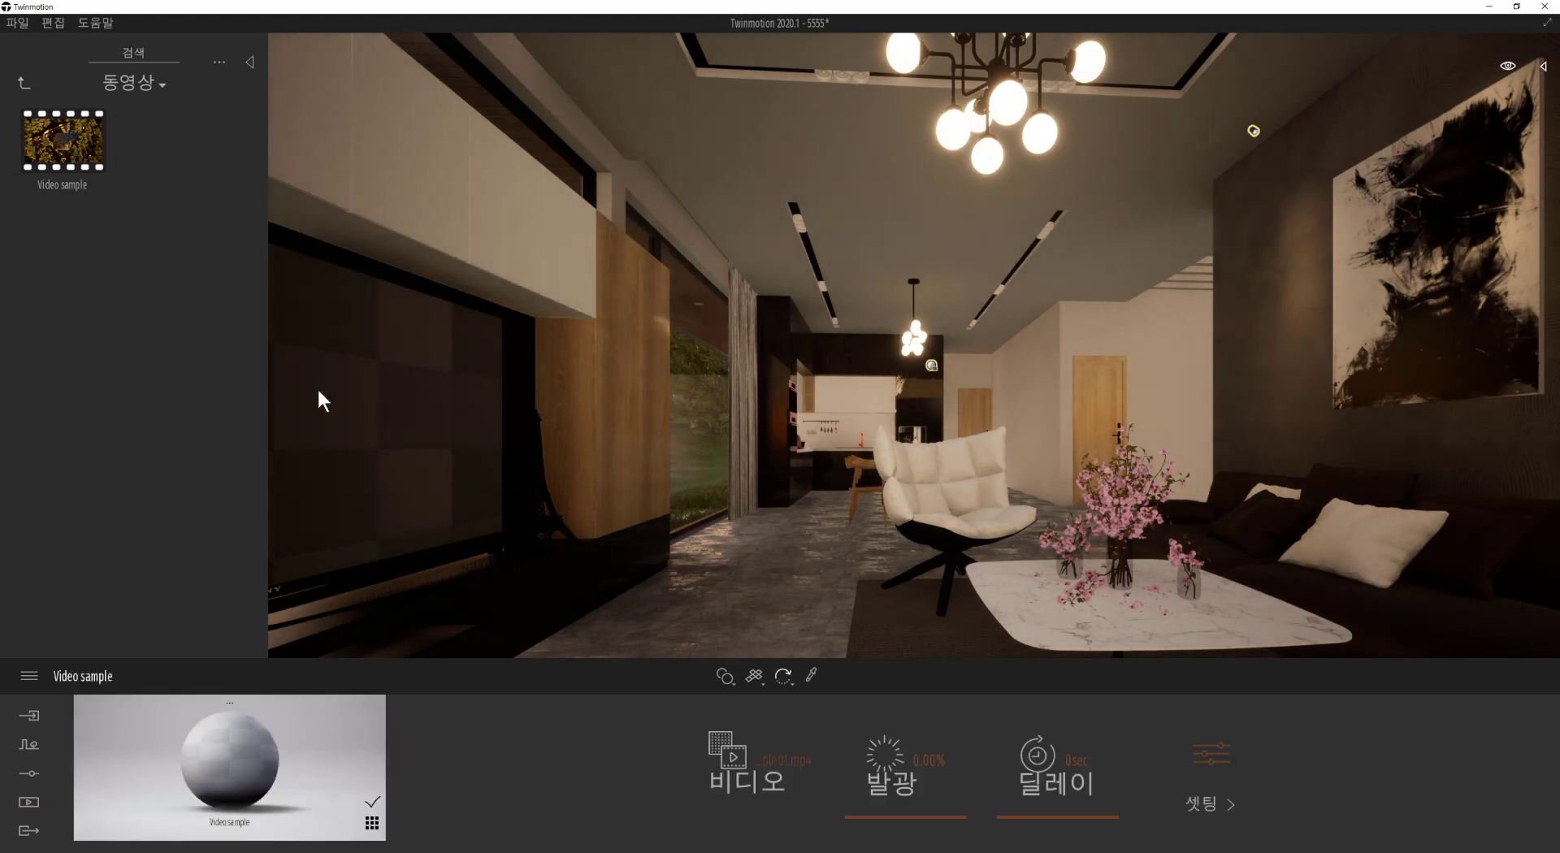
Step: Raise the TV video material's glow to about 33.5% and lower its reflectance
{"action": "left_click", "coordinate": [784, 767]}
{"action": "mouse_move", "coordinate": [940, 778]}
{"action": "left_mouse_down"}
{"action": "mouse_move", "coordinate": [943, 807]}
{"action": "mouse_move", "coordinate": [951, 705]}
{"action": "mouse_move", "coordinate": [956, 808]}
{"action": "mouse_move", "coordinate": [953, 784]}
{"action": "left_mouse_up"}
{"action": "left_click", "coordinate": [1218, 757]}
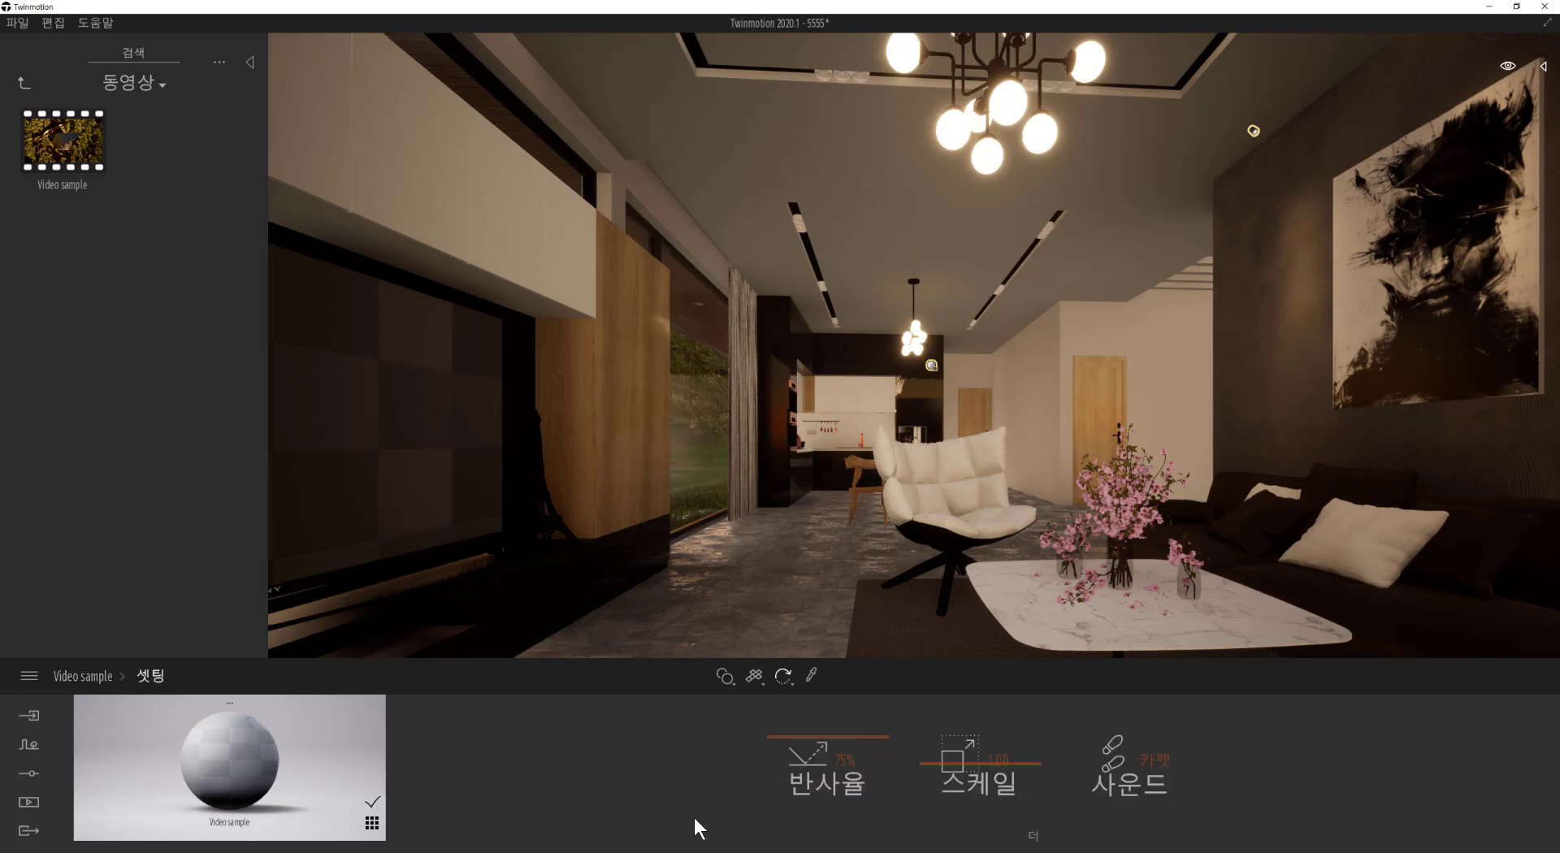
{"action": "left_click_drag", "start_coordinate": [814, 739], "coordinate": [811, 756]}
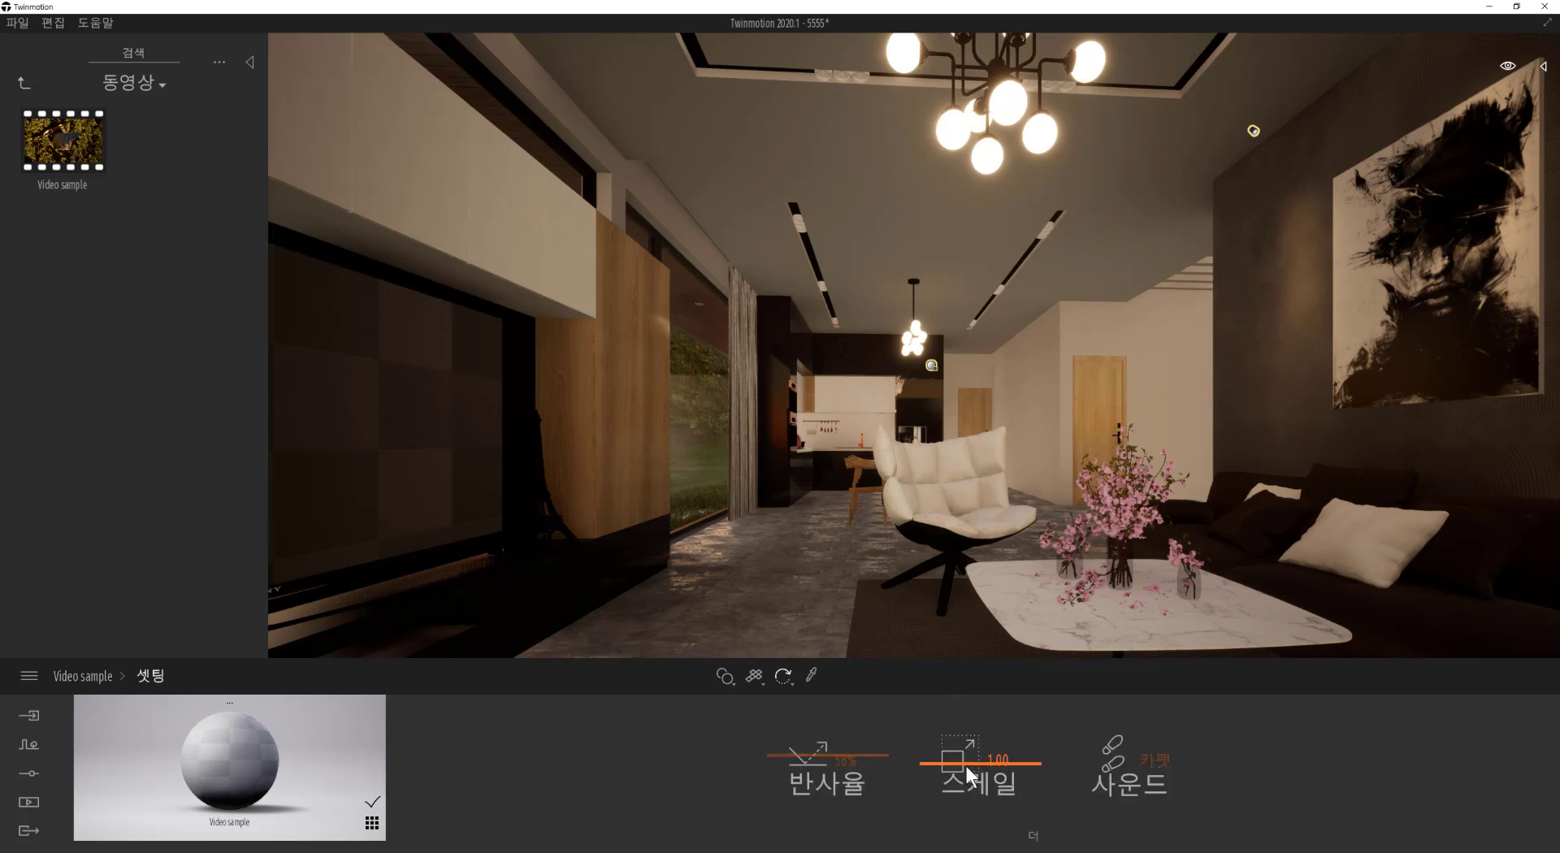
Step: Try a scale of 0.89 on the TV video material and look through its sound options
{"action": "left_click_drag", "start_coordinate": [967, 767], "coordinate": [966, 771]}
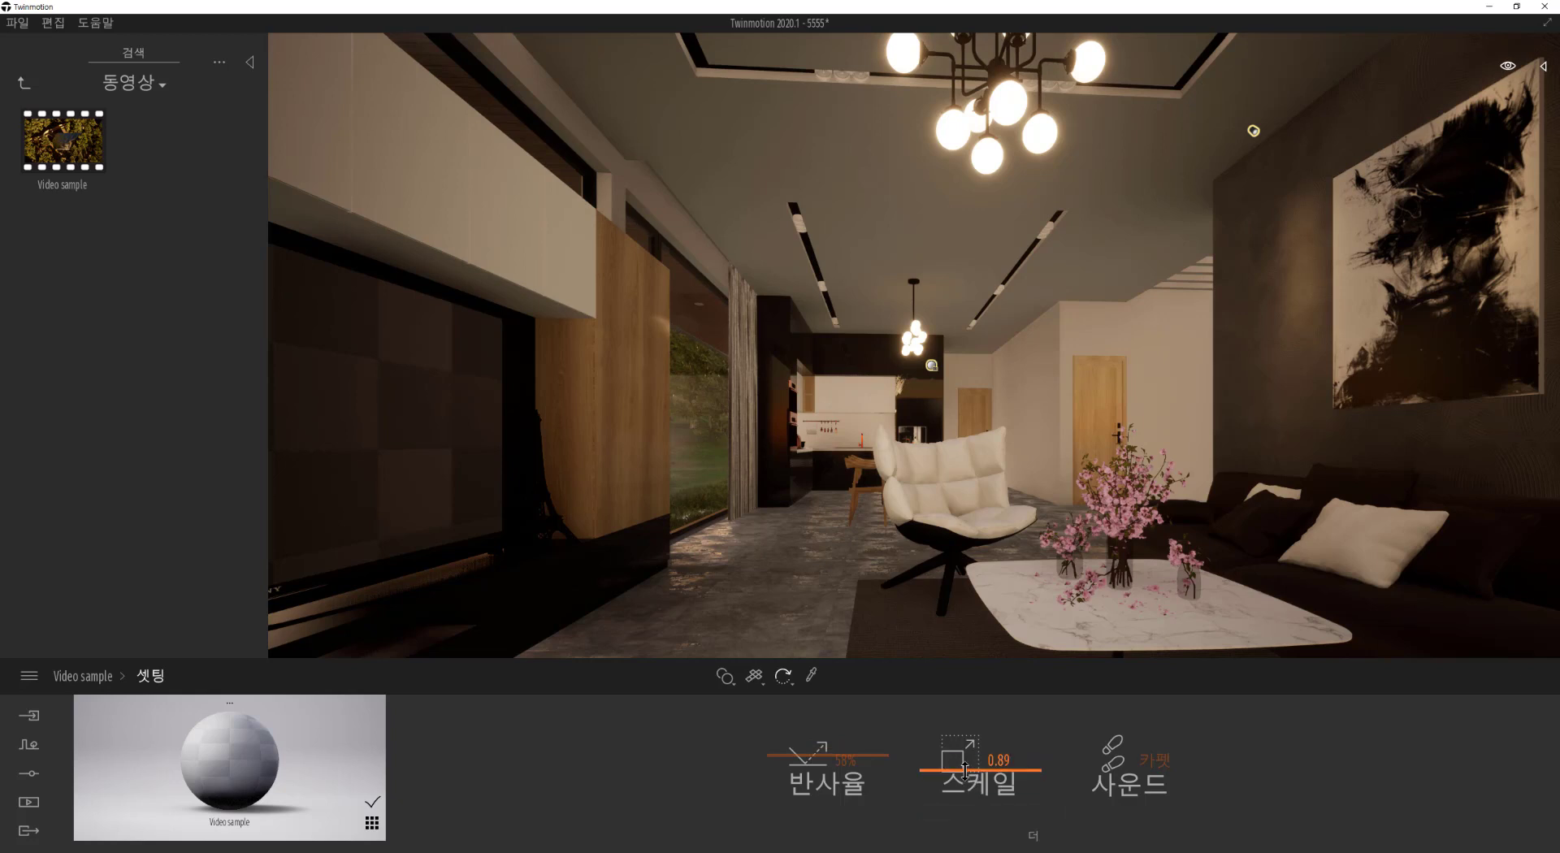
{"action": "left_click", "coordinate": [1018, 760]}
{"action": "left_click", "coordinate": [1183, 805]}
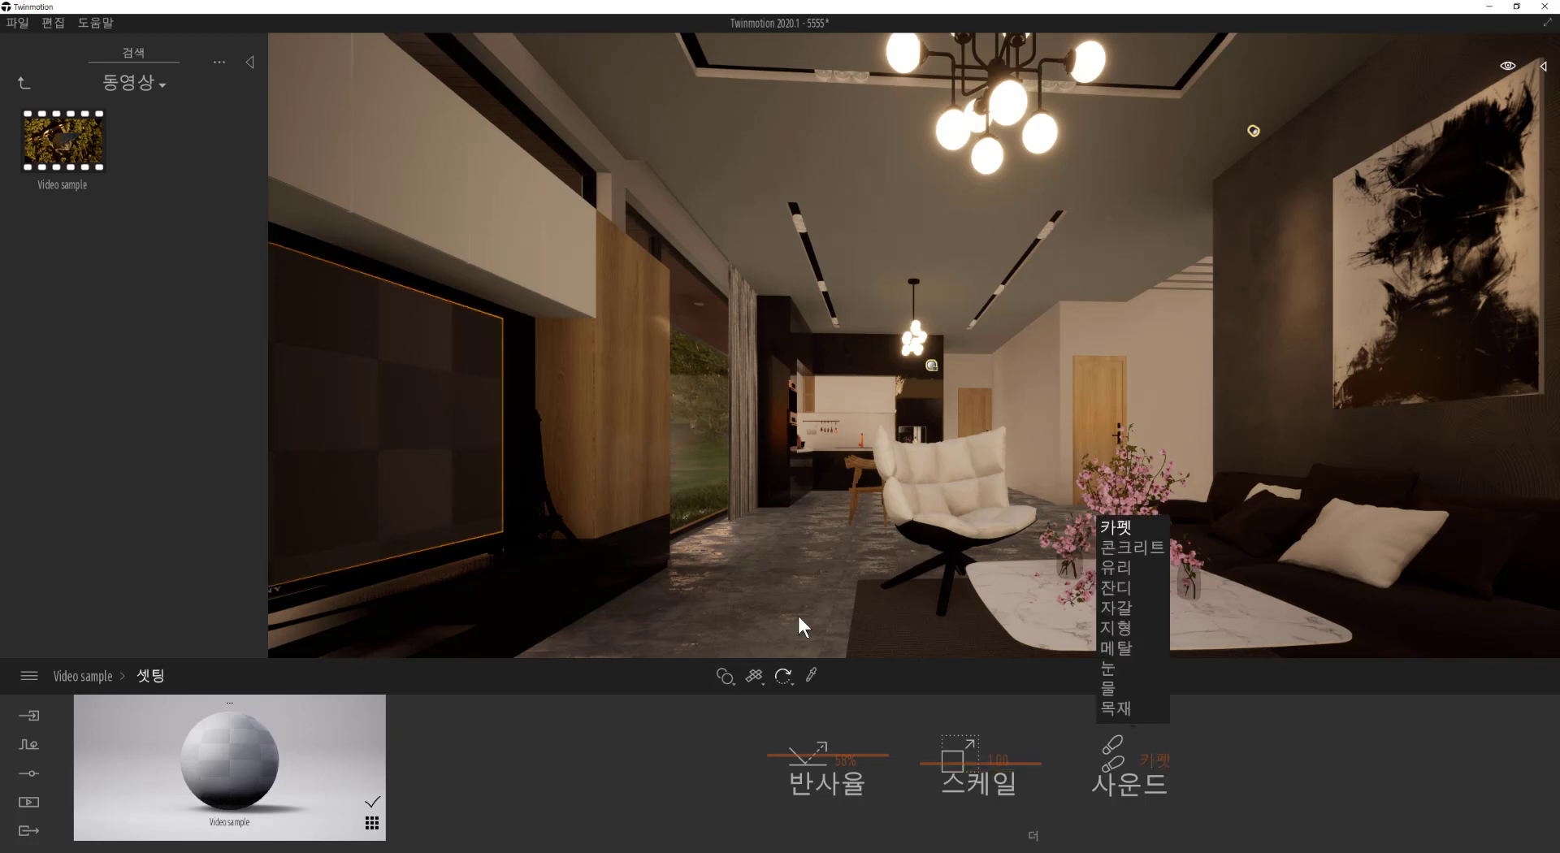
{"action": "left_click", "coordinate": [88, 678]}
{"action": "left_click", "coordinate": [784, 773]}
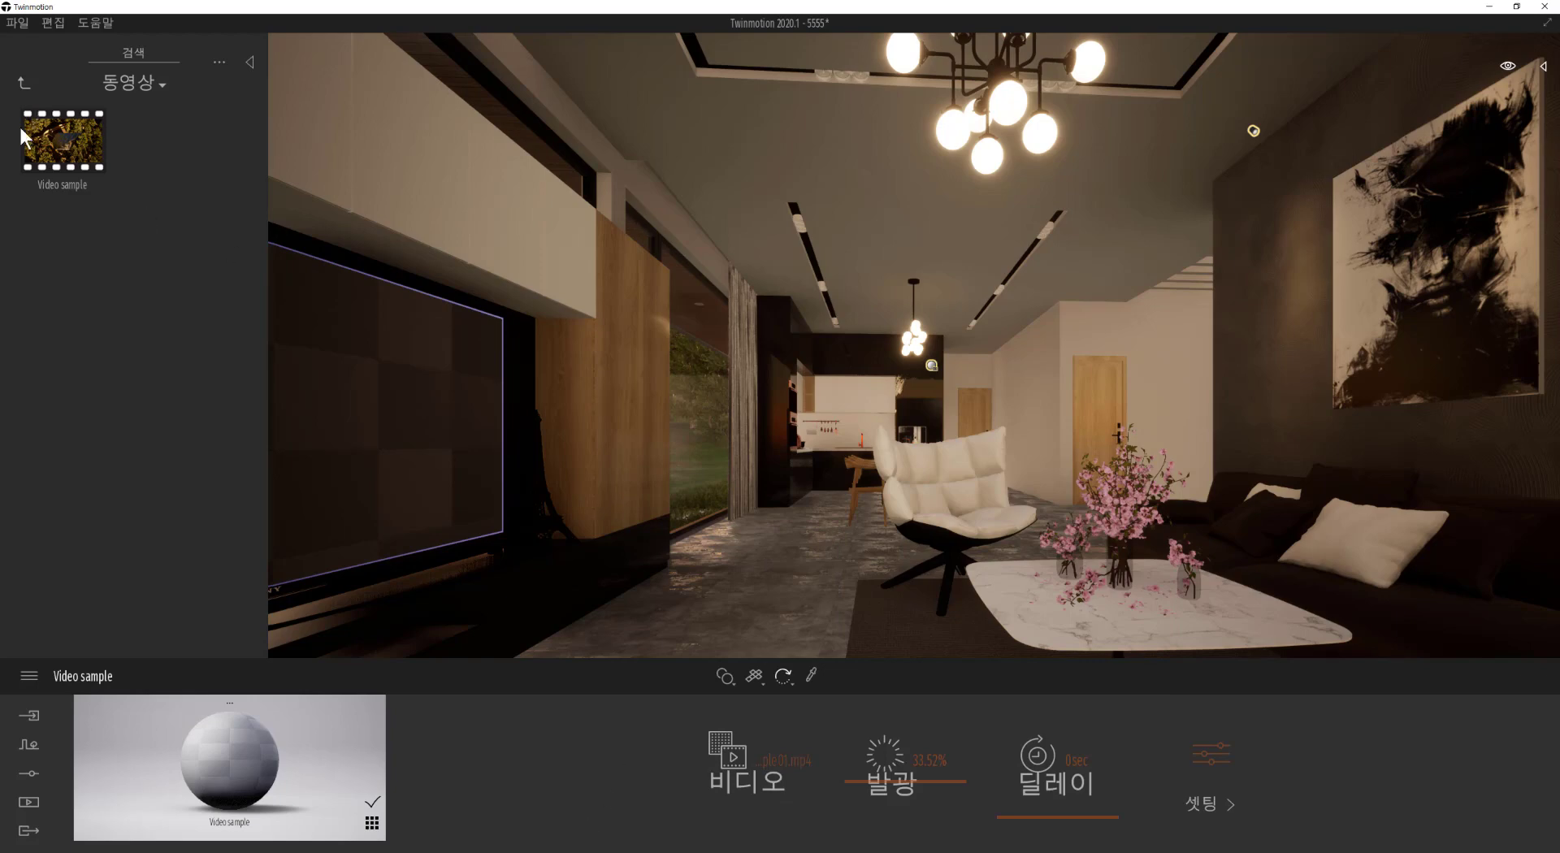
Step: Reopen the fourth video and play it to review the living room keyframe
{"action": "left_click", "coordinate": [29, 803]}
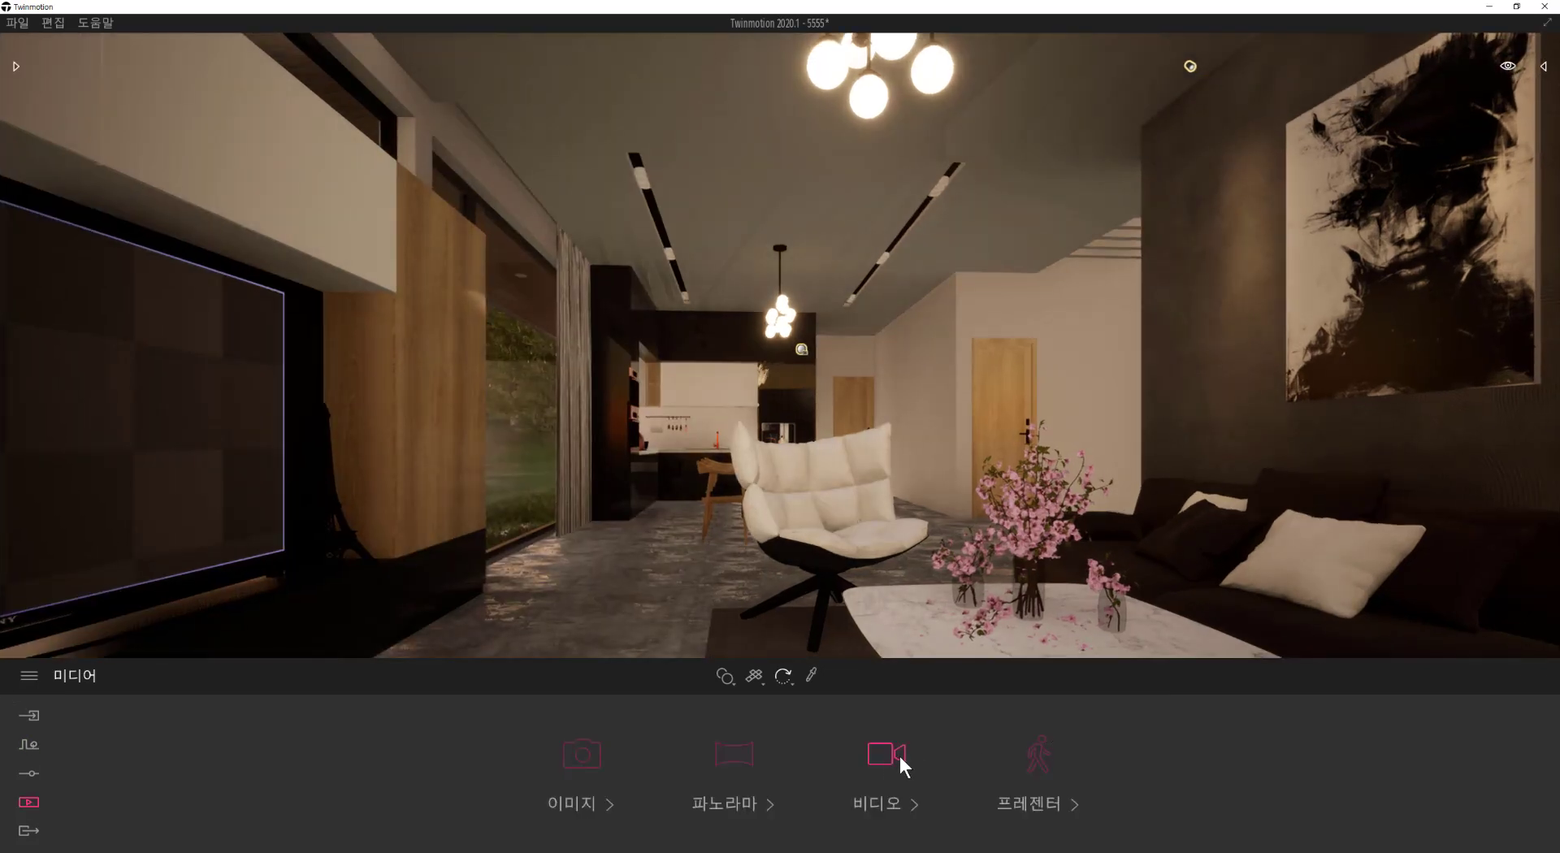
{"action": "left_click", "coordinate": [900, 757]}
{"action": "left_click", "coordinate": [441, 744]}
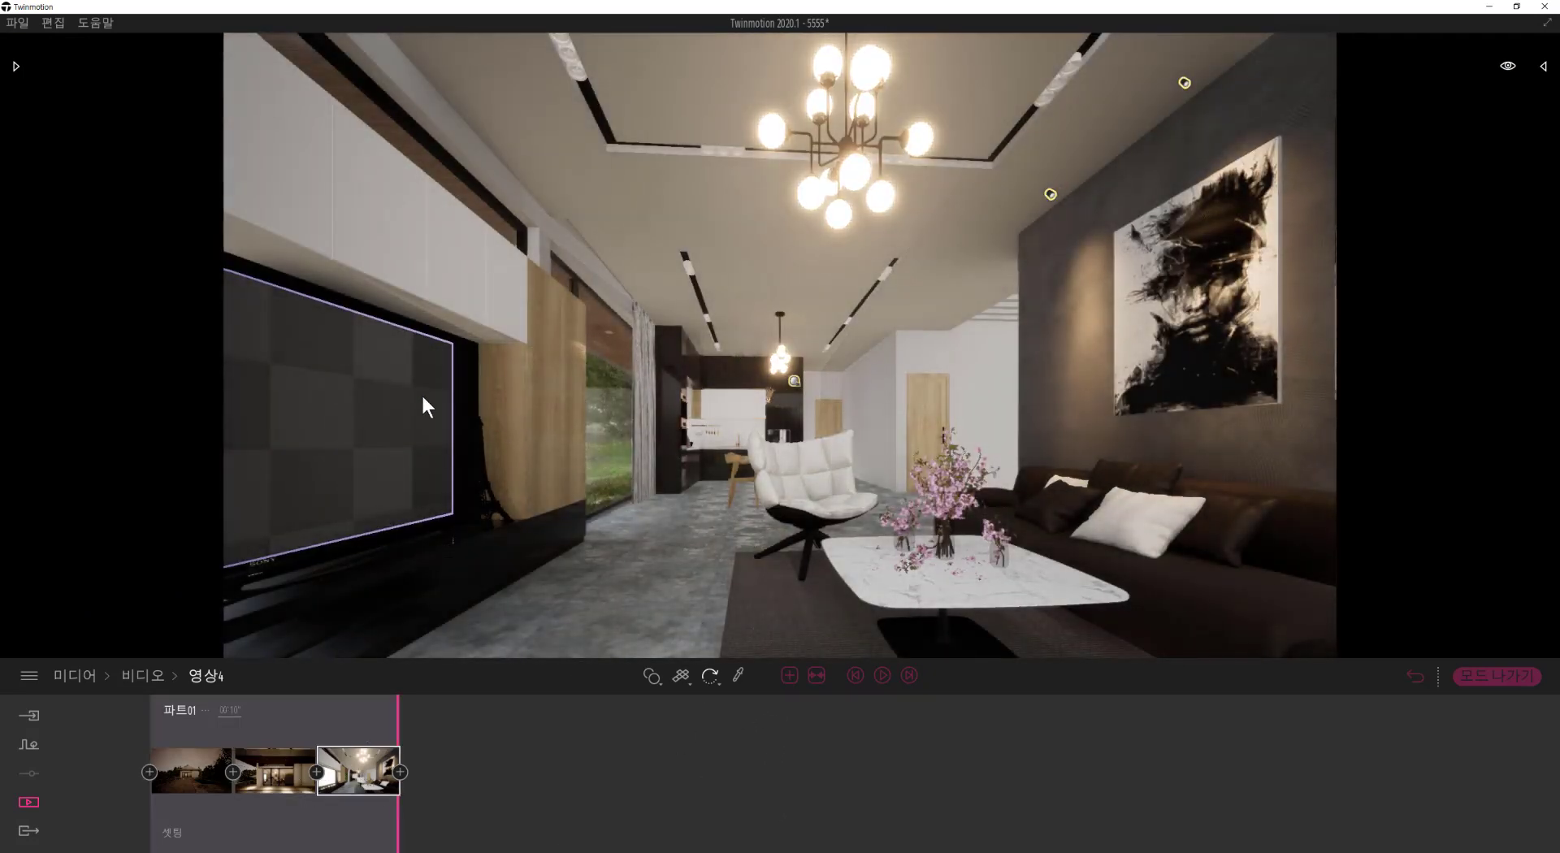
{"action": "left_click", "coordinate": [881, 675]}
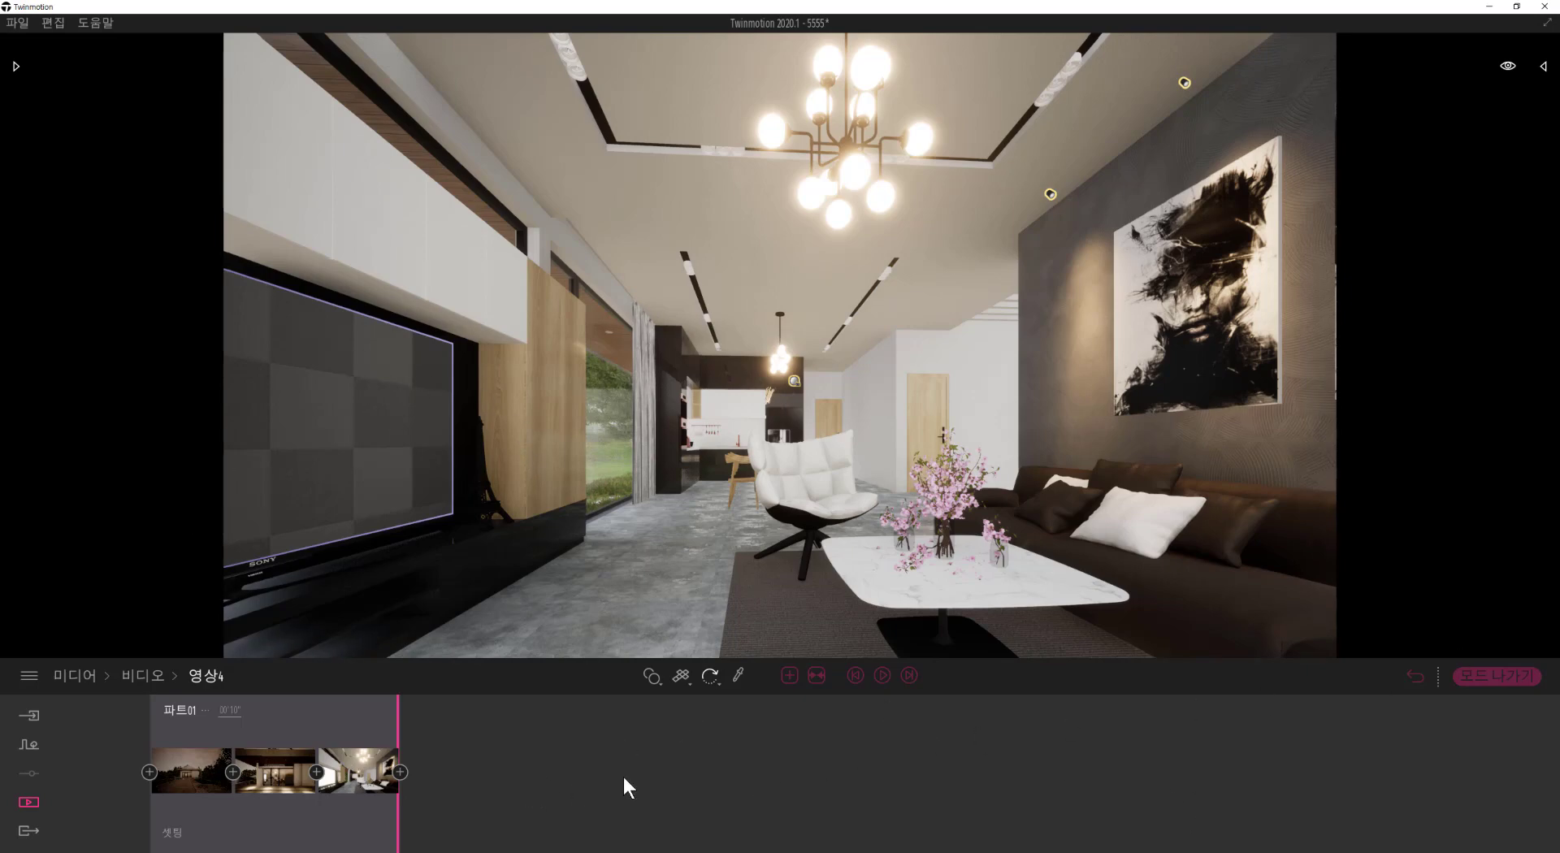
Step: Move the camera past the armchair to face the dining table and kitchen, and add that view as the fourth keyframe
{"action": "key", "text": "w"}
{"action": "key", "text": "w"}
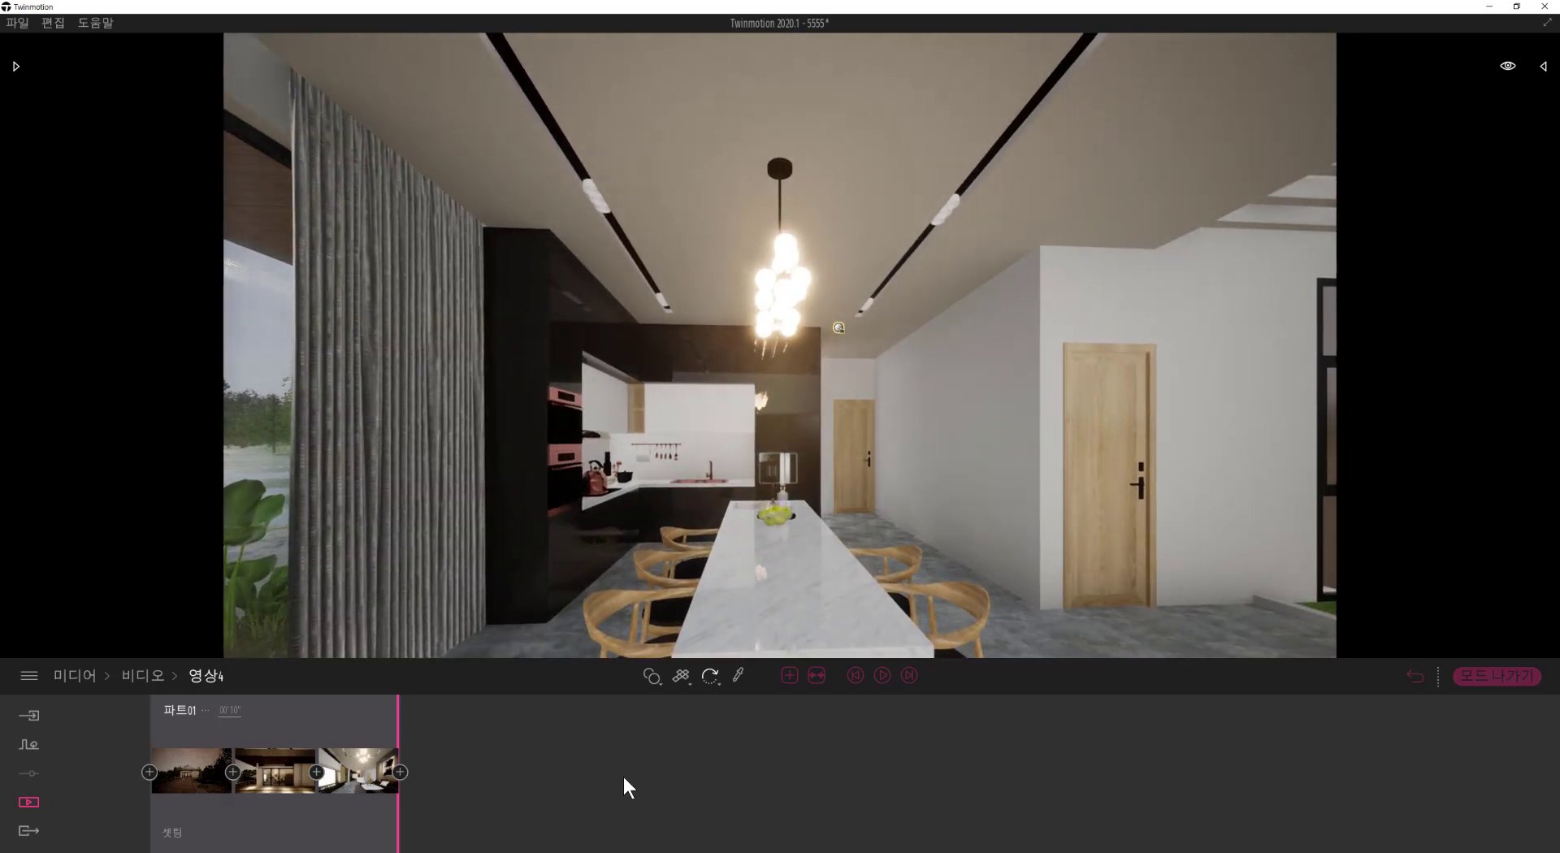
{"action": "right_click_drag", "start_coordinate": [748, 554], "coordinate": [792, 553]}
{"action": "key", "text": "s"}
{"action": "key", "text": "w"}
{"action": "key", "text": "w"}
{"action": "key", "text": "s"}
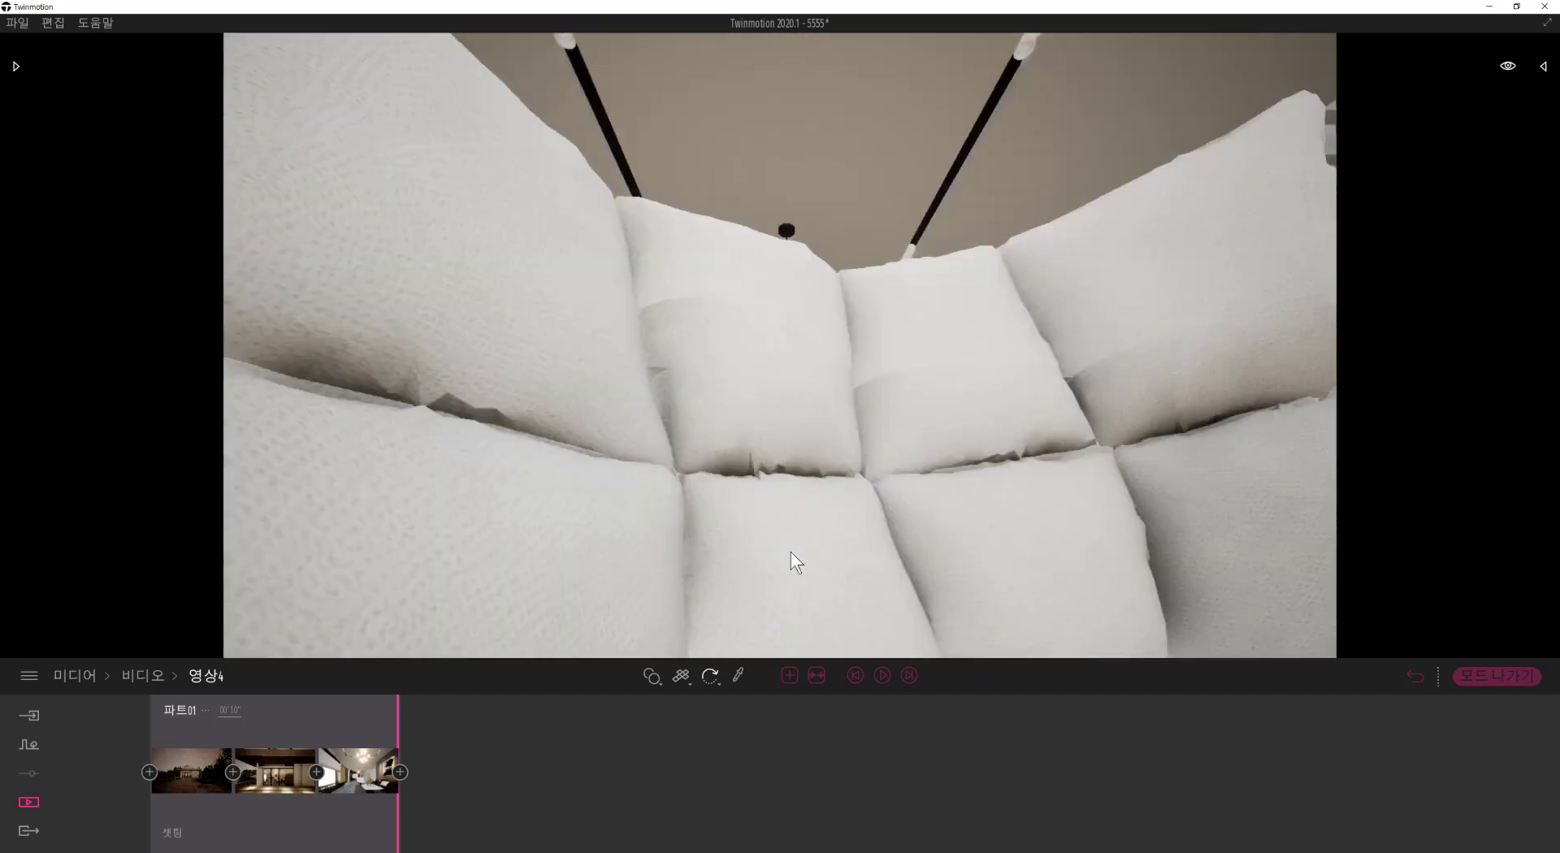
{"action": "key", "text": "w"}
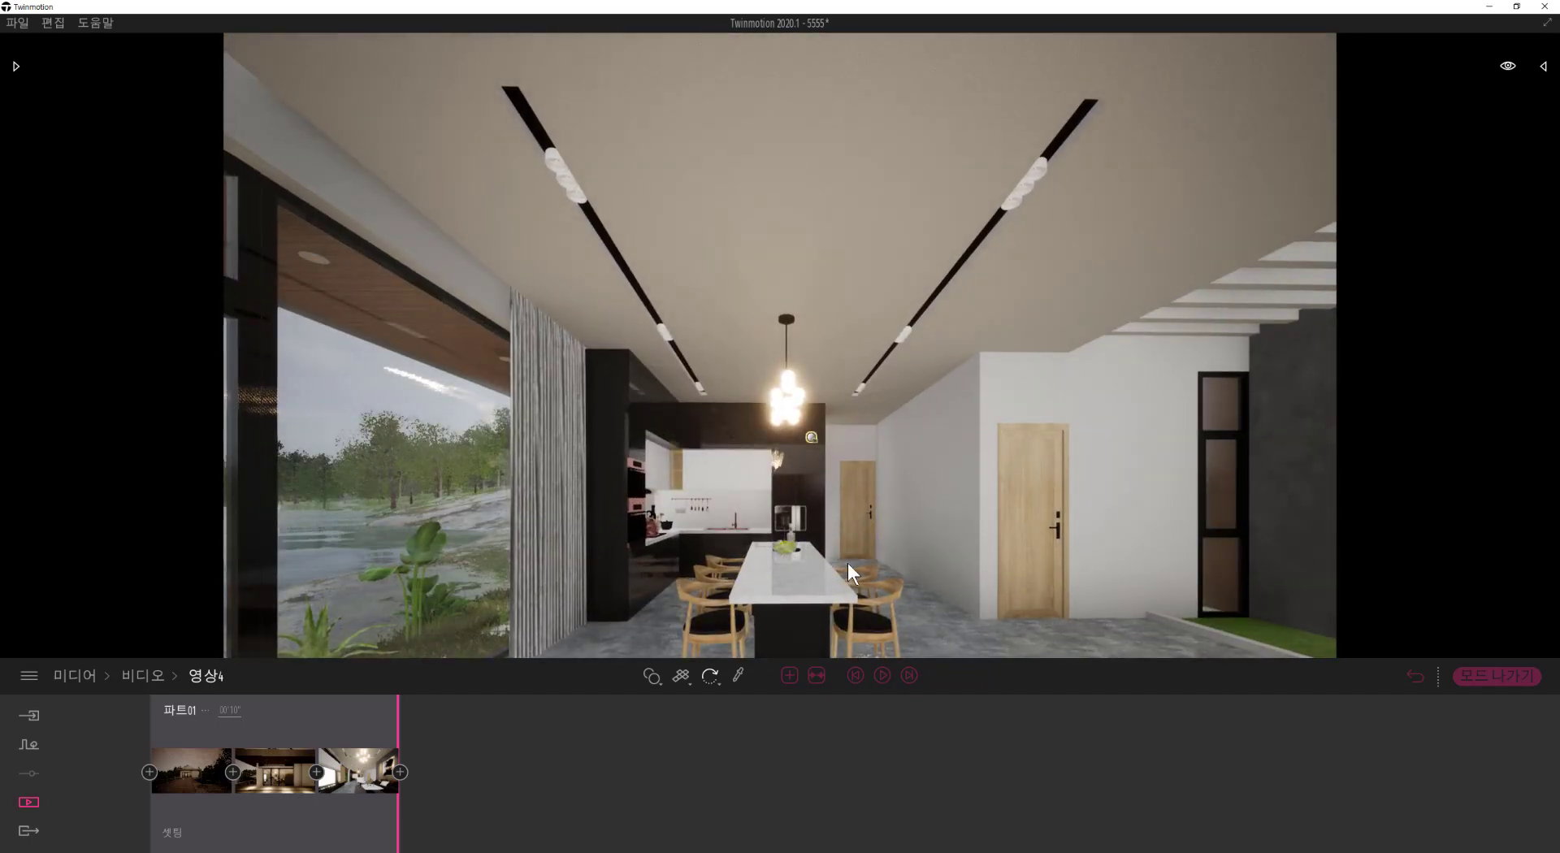
{"action": "key", "text": "s"}
{"action": "right_click_drag", "start_coordinate": [847, 564], "coordinate": [823, 611]}
{"action": "key", "text": "w"}
{"action": "key", "text": "s"}
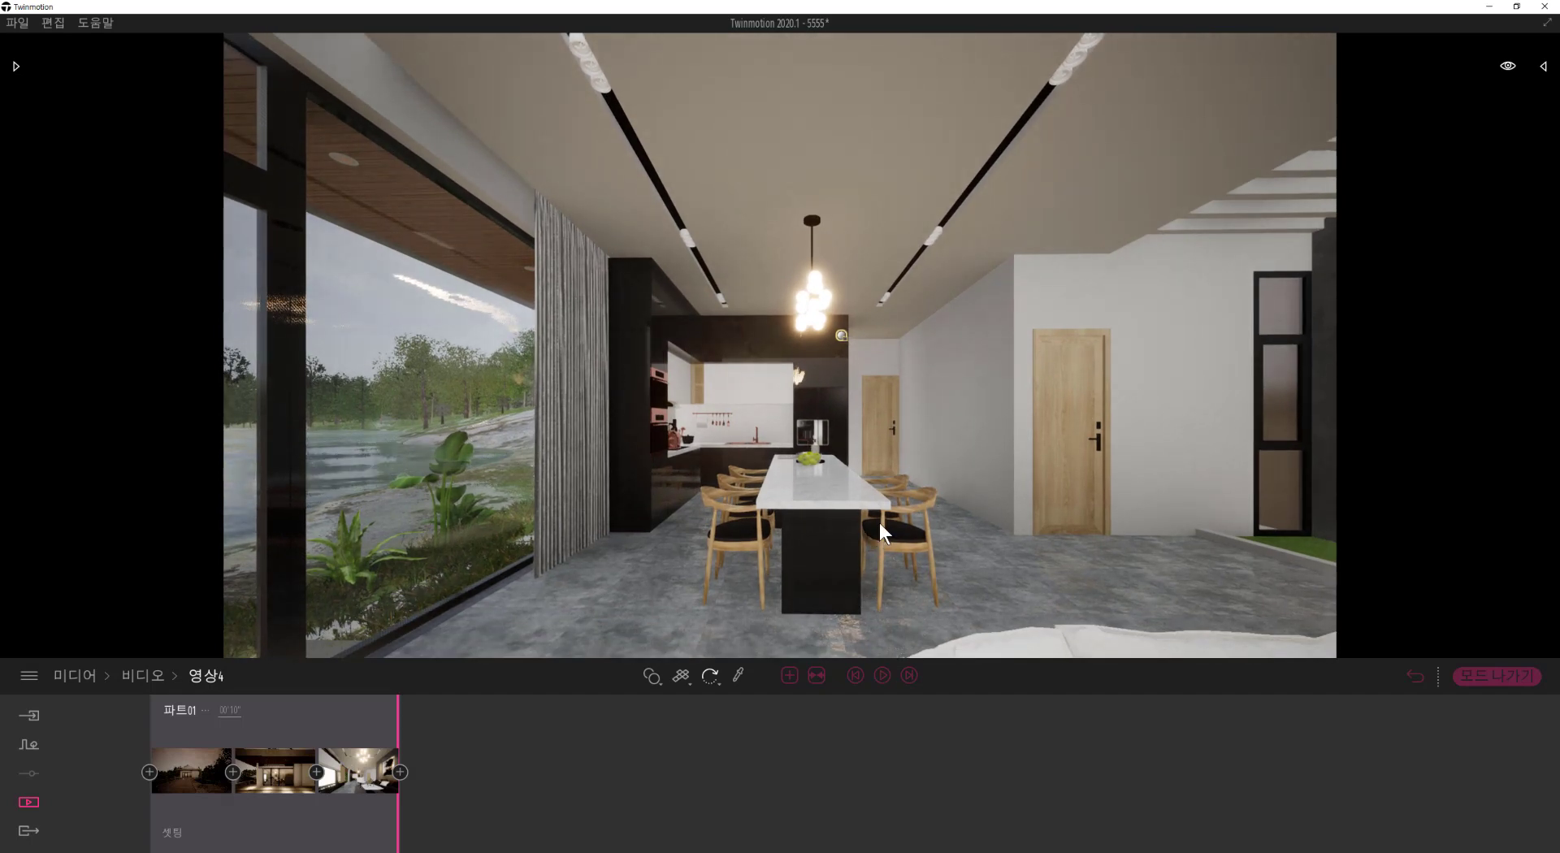
{"action": "key", "text": "w"}
{"action": "key", "text": "w"}
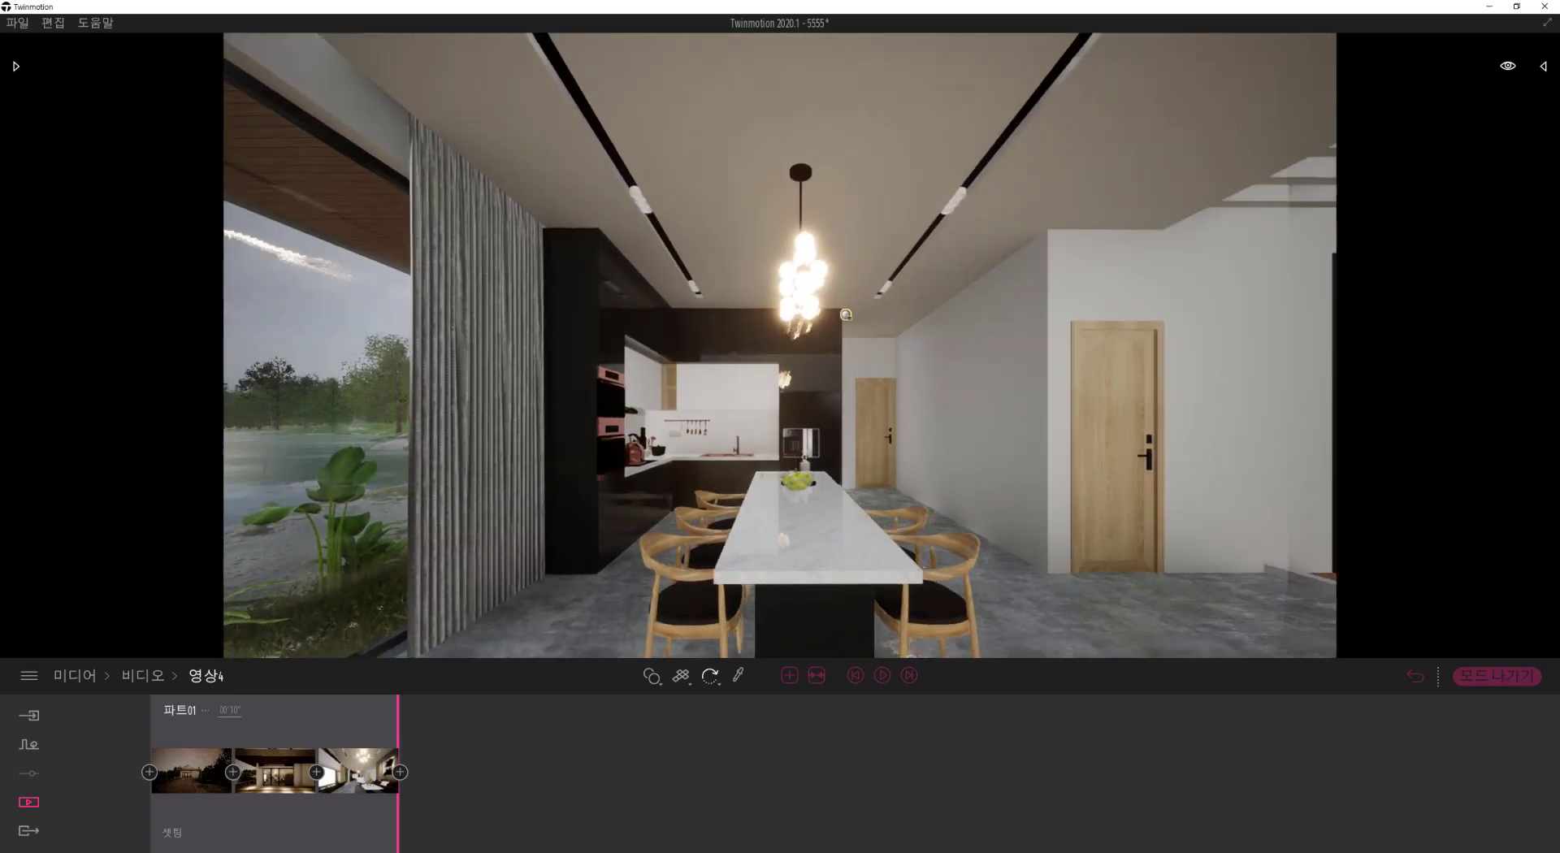
{"action": "left_click", "coordinate": [401, 772]}
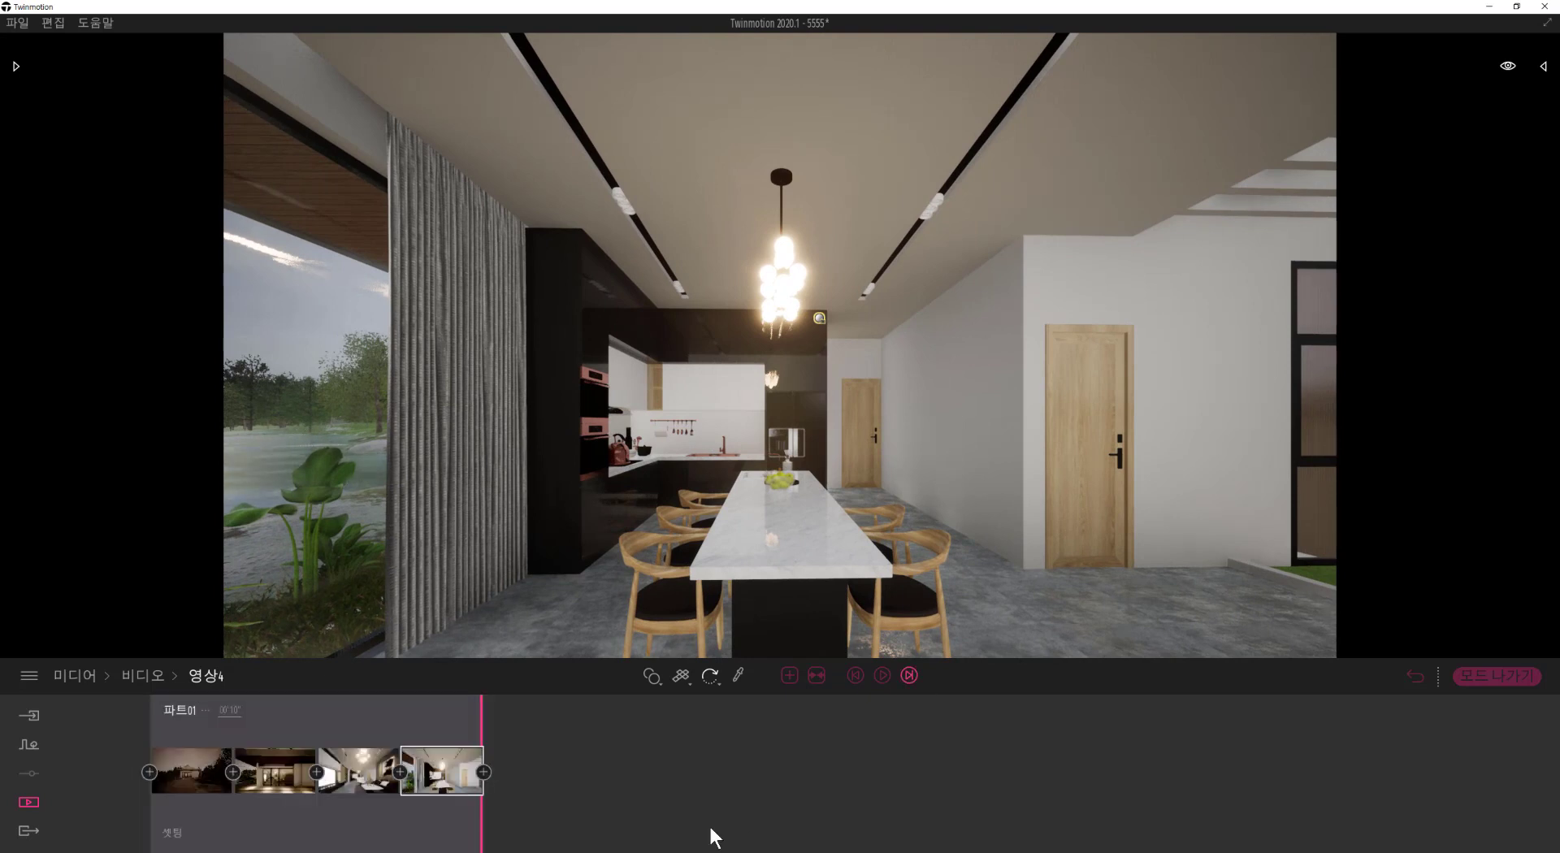
Step: Narrow the field of view of the dining area keyframe and return to the fourth video's timeline
{"action": "left_click", "coordinate": [471, 802]}
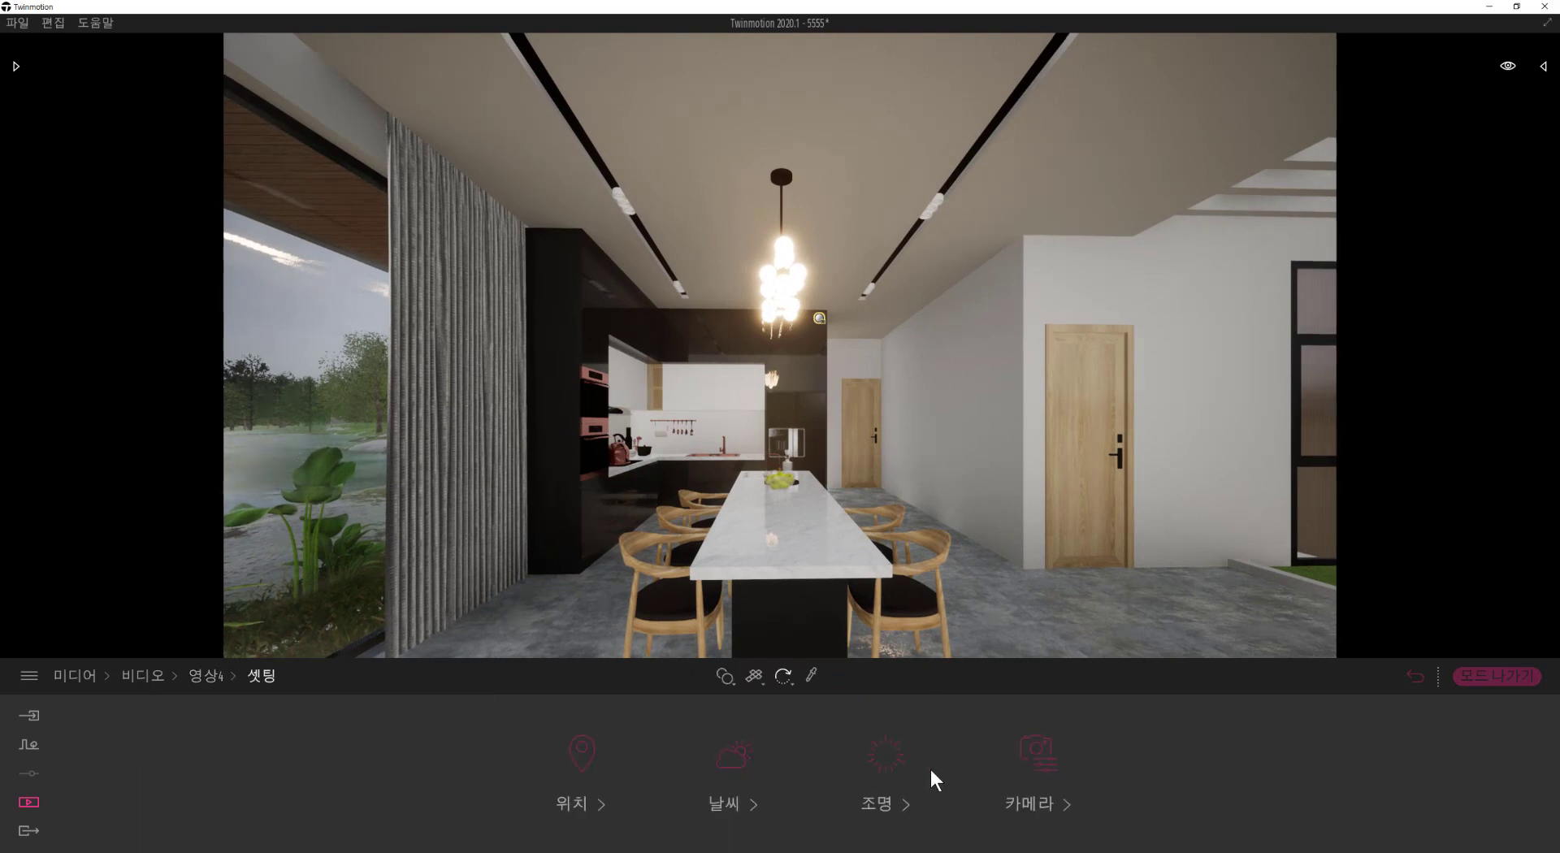
{"action": "left_click", "coordinate": [1028, 772]}
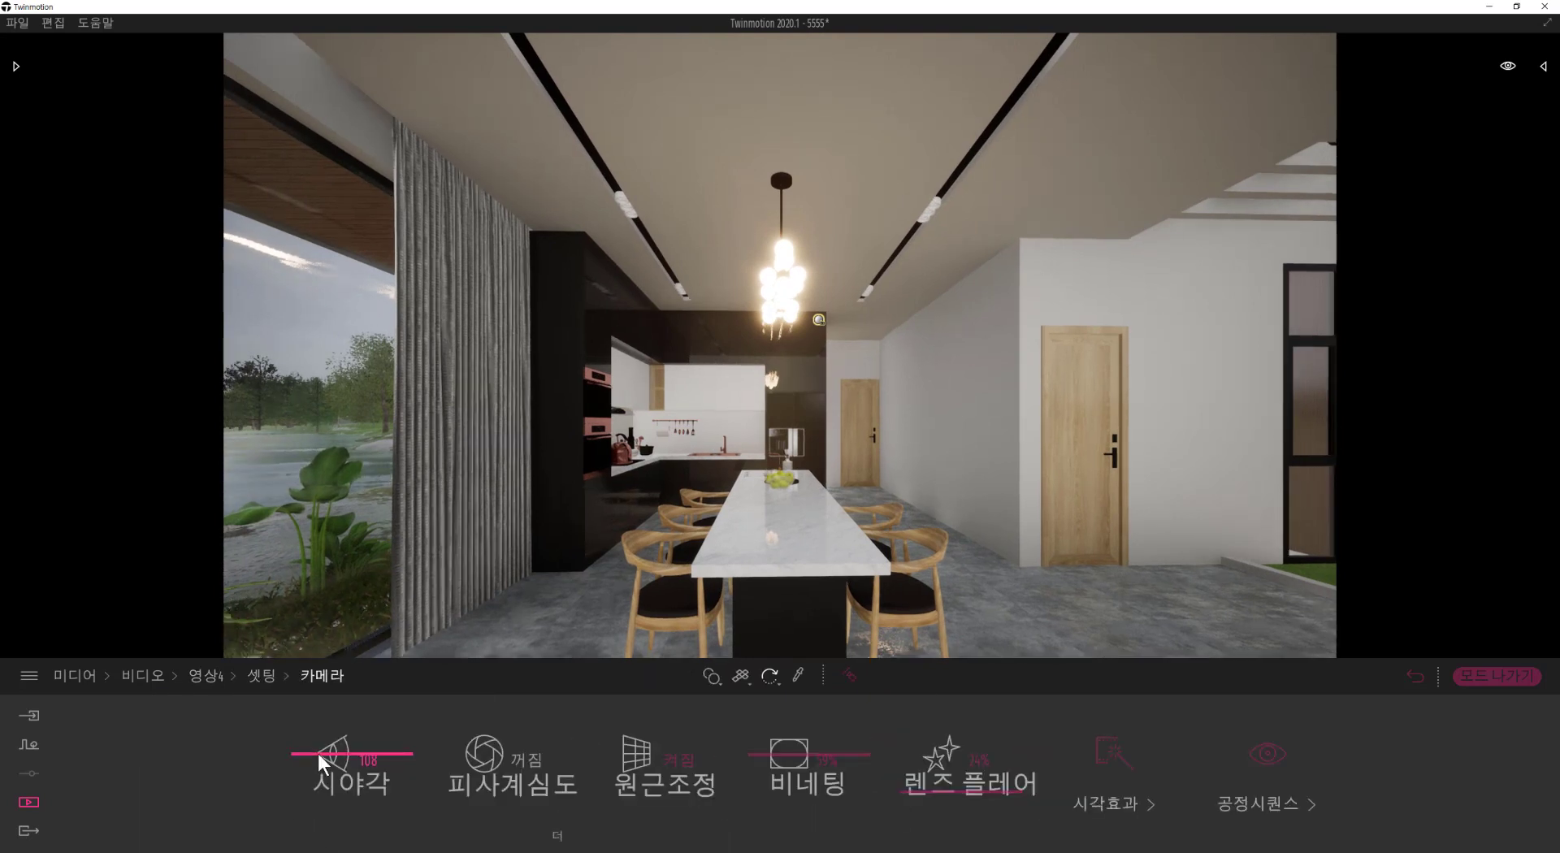
{"action": "left_click_drag", "start_coordinate": [319, 760], "coordinate": [329, 768]}
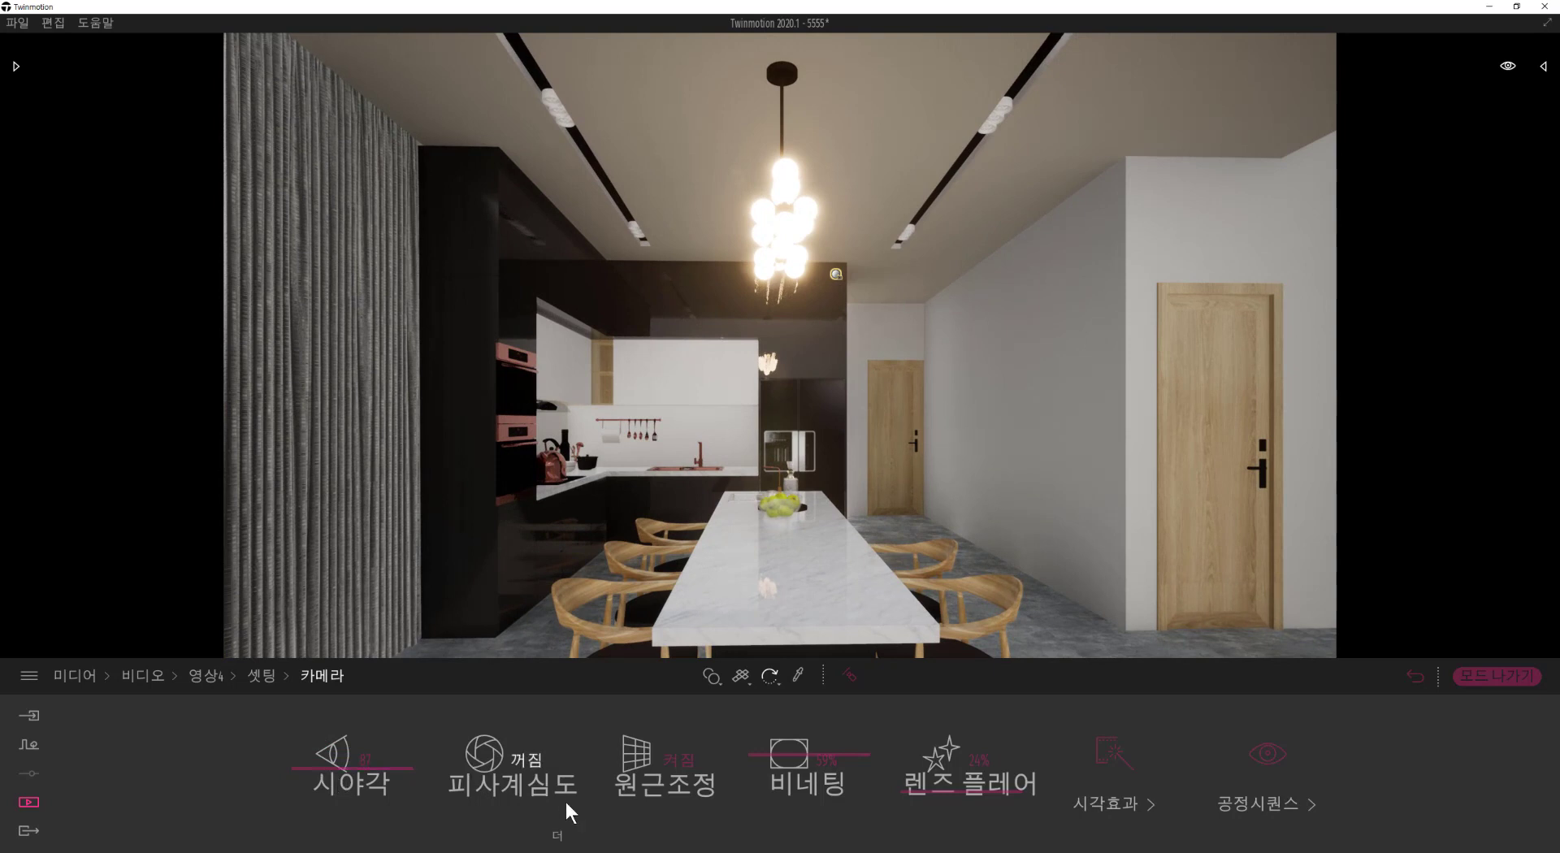
{"action": "left_click", "coordinate": [257, 678]}
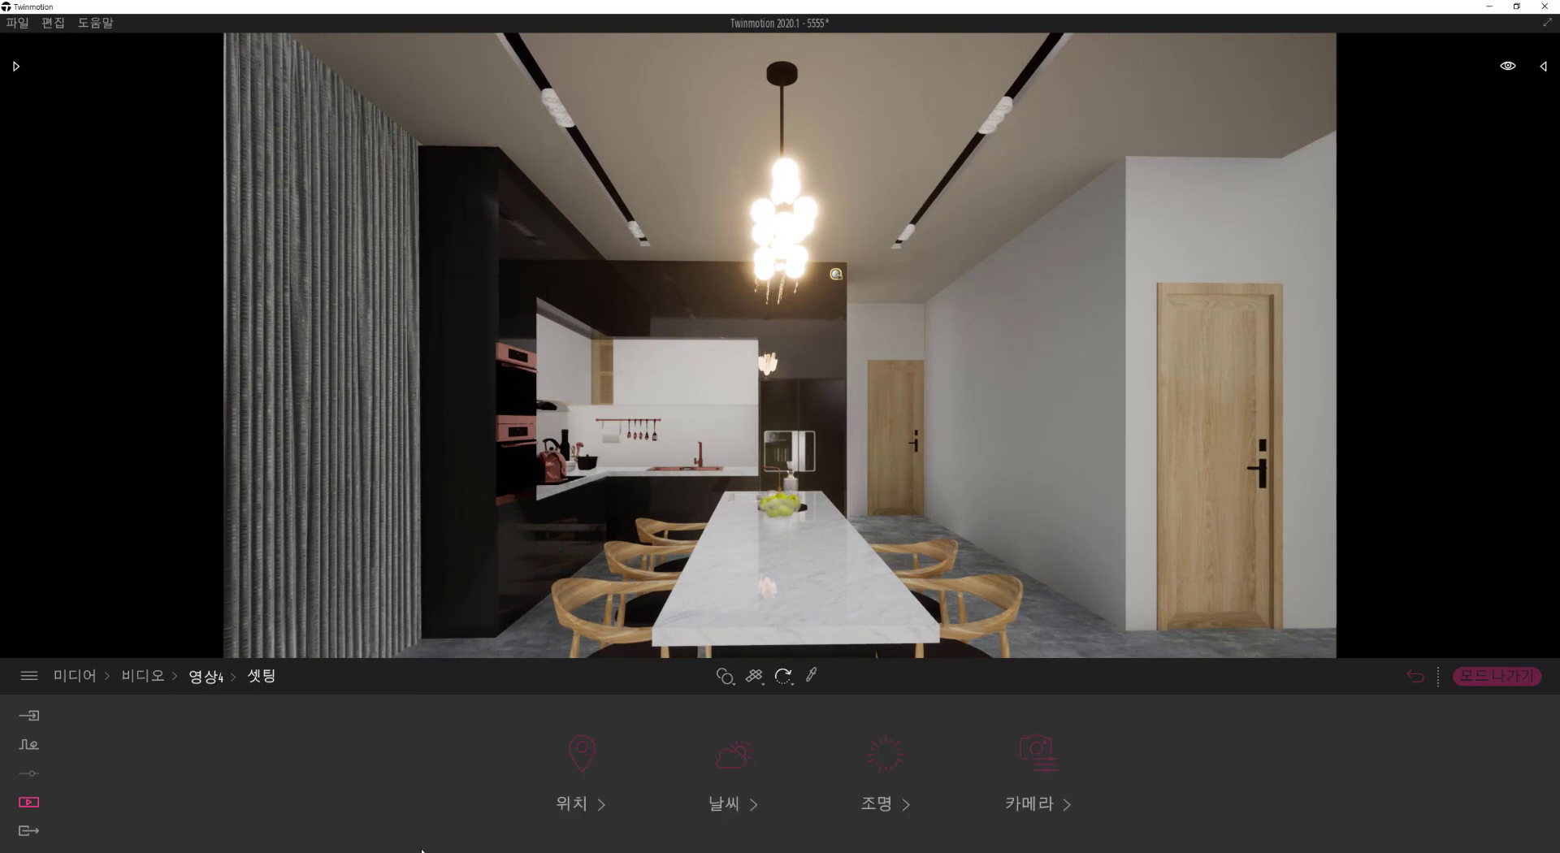
{"action": "left_click", "coordinate": [213, 674]}
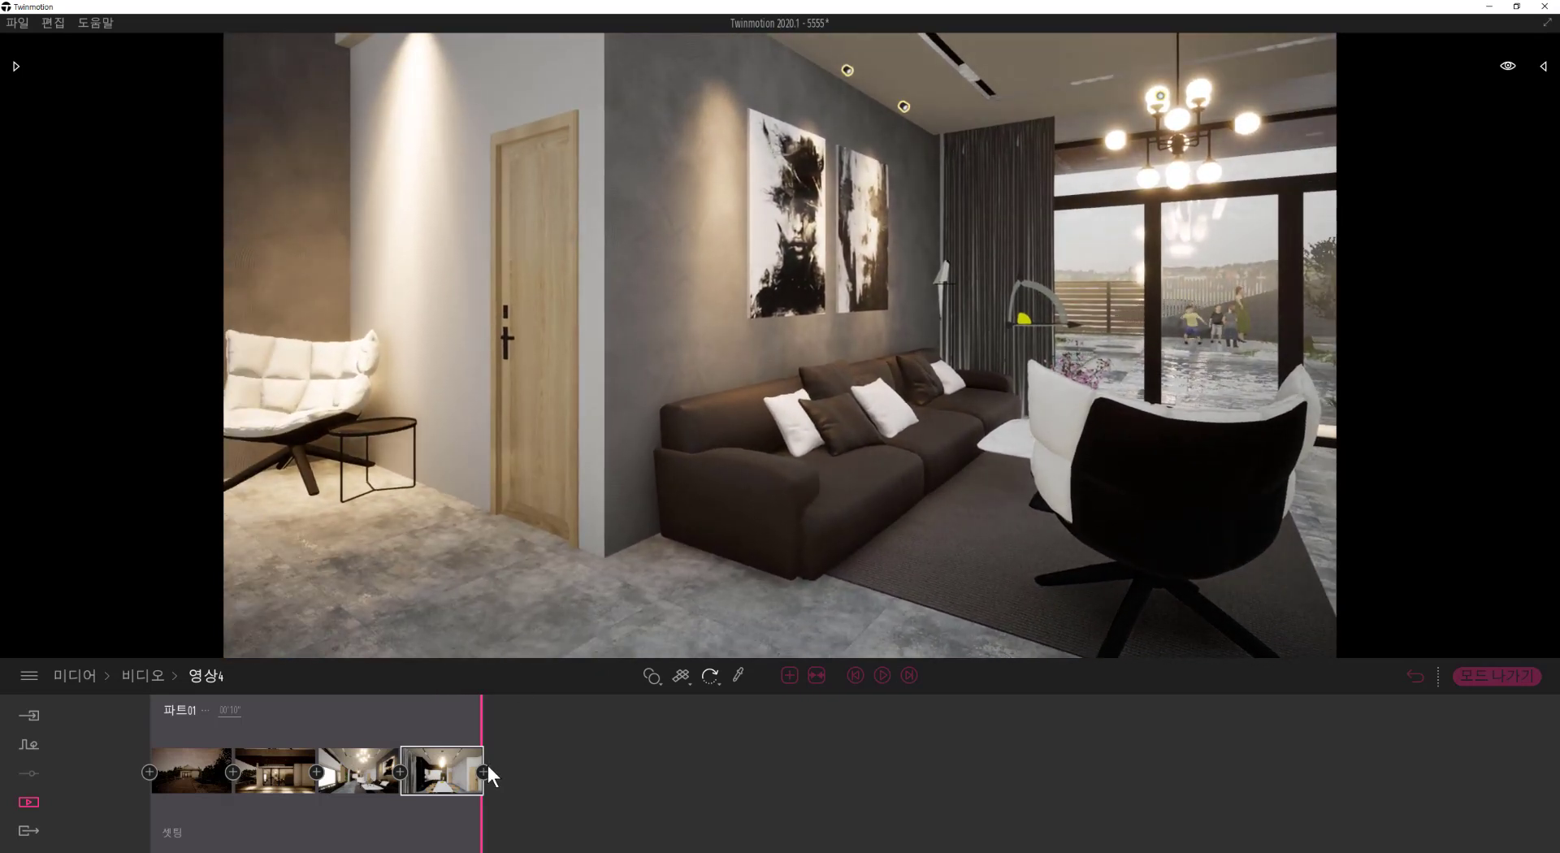
Step: Add the sofa view as the fifth keyframe, and the view turned toward the windows and TV wall as the sixth
{"action": "left_click", "coordinate": [484, 772]}
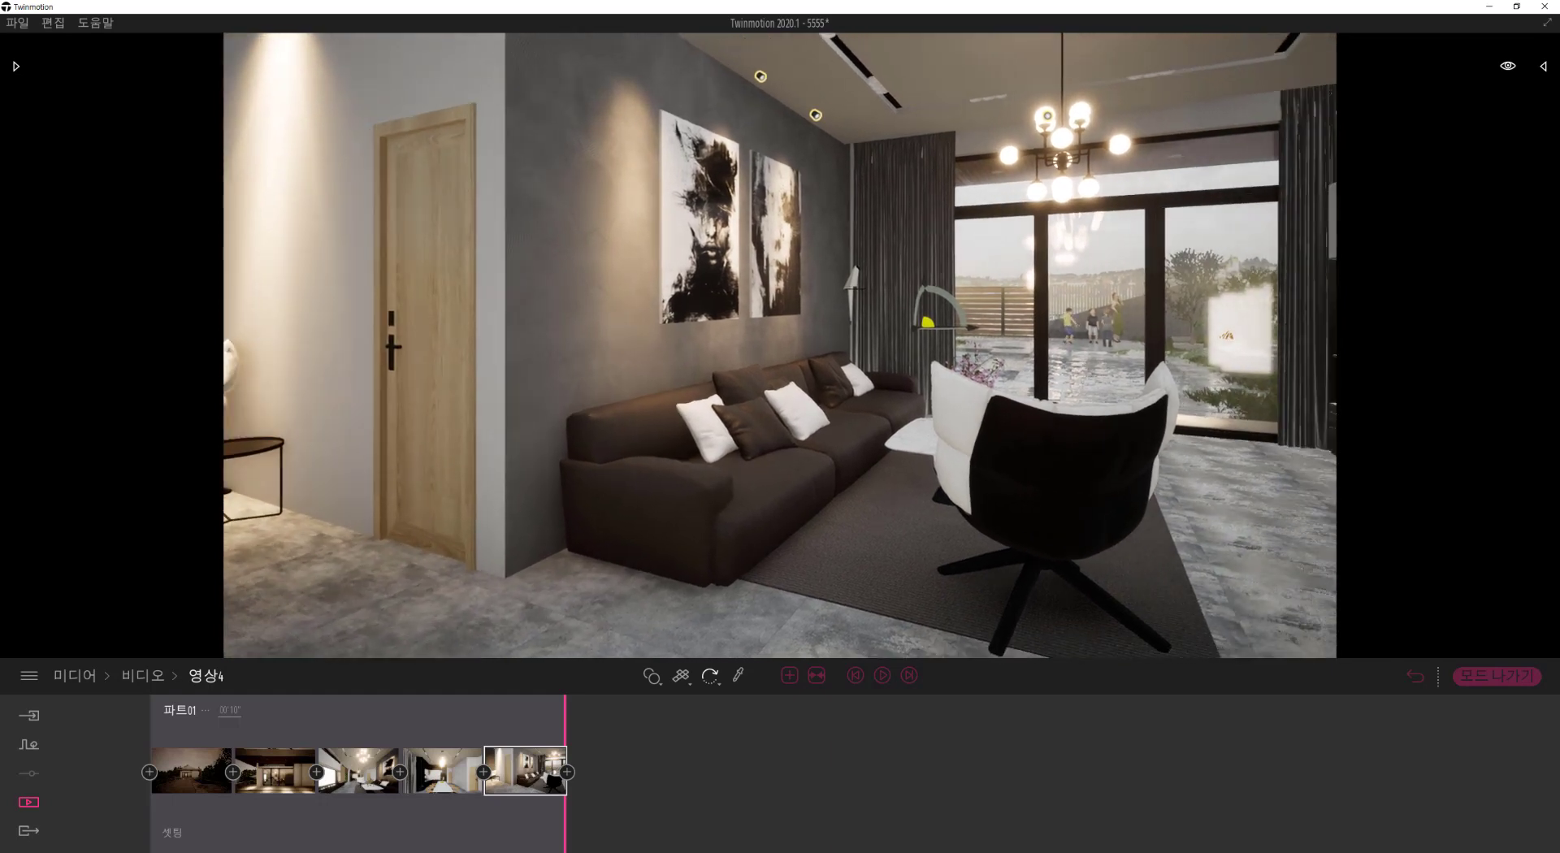
{"action": "right_click_drag", "start_coordinate": [780, 345], "coordinate": [1026, 341]}
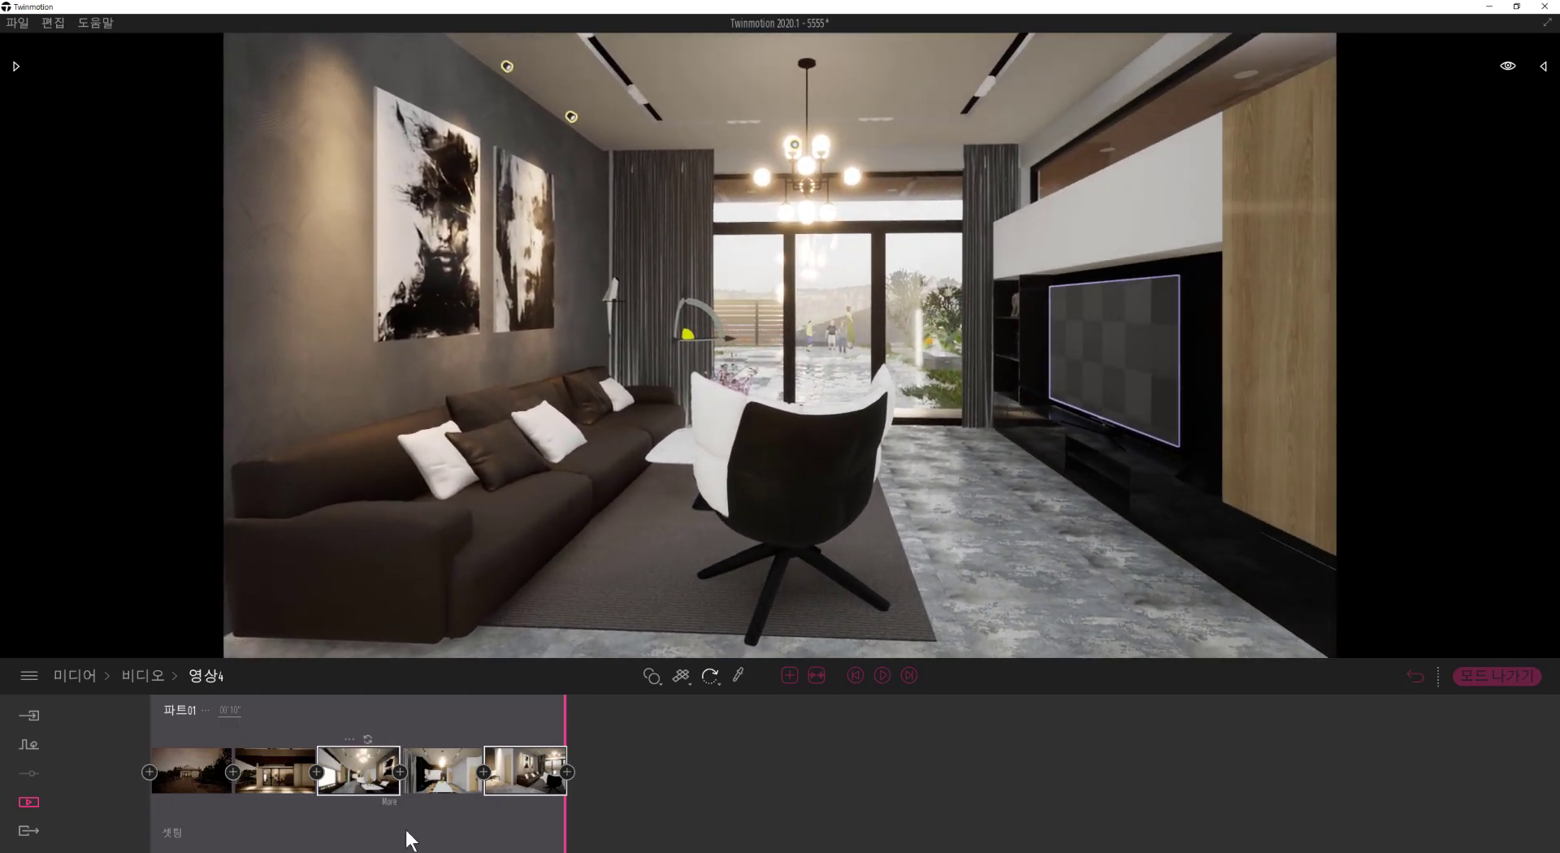
{"action": "left_click", "coordinate": [567, 772]}
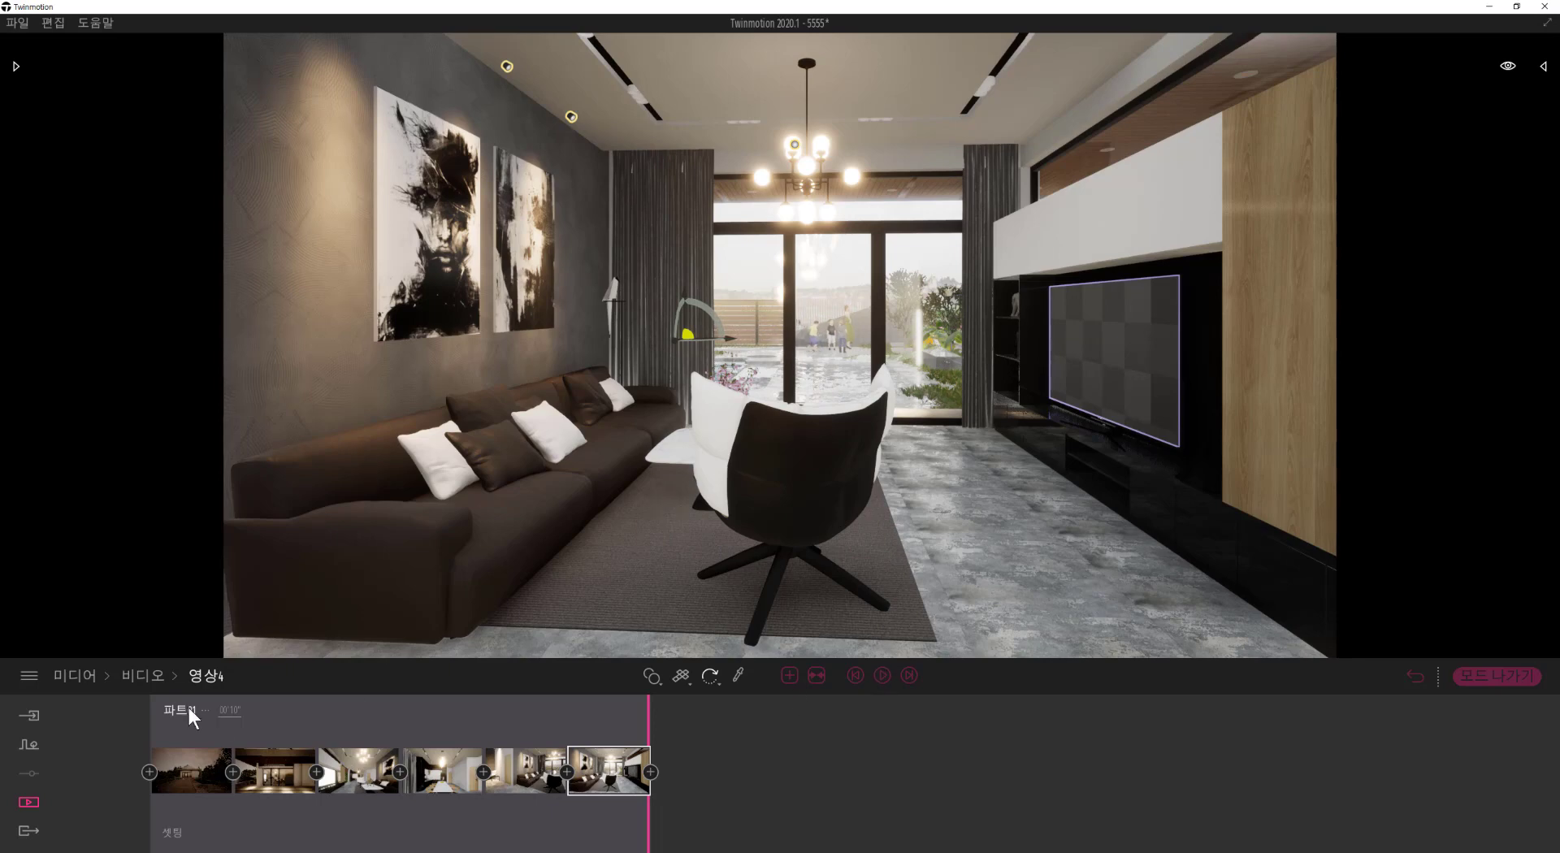
Step: Reopen the fourth video and play it to review the two newly added living room keyframes
{"action": "left_click", "coordinate": [147, 674]}
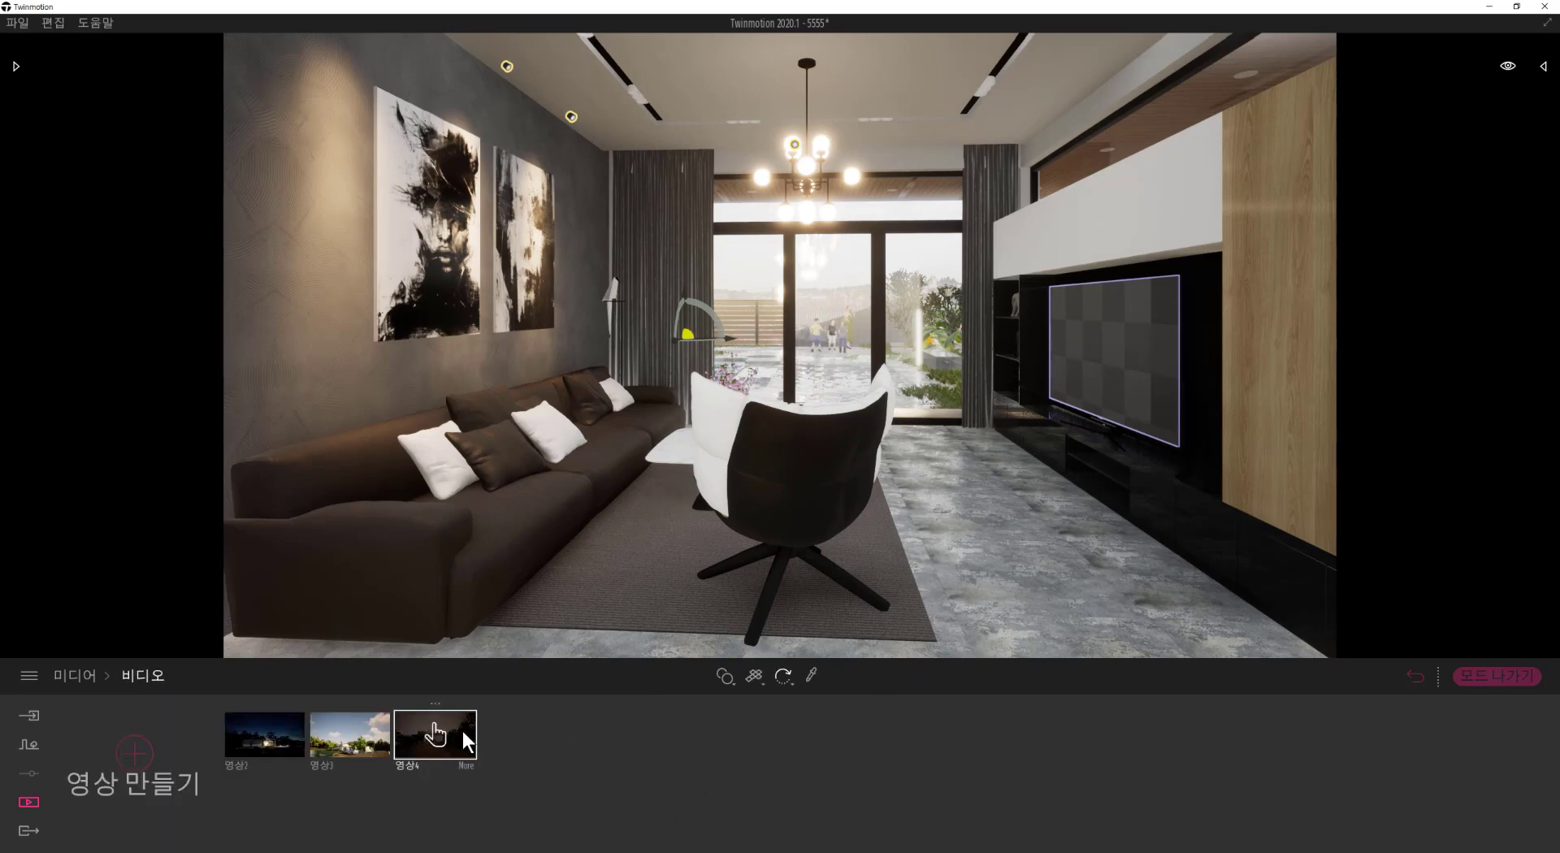
{"action": "double_click", "coordinate": [463, 731]}
{"action": "left_click", "coordinate": [881, 675]}
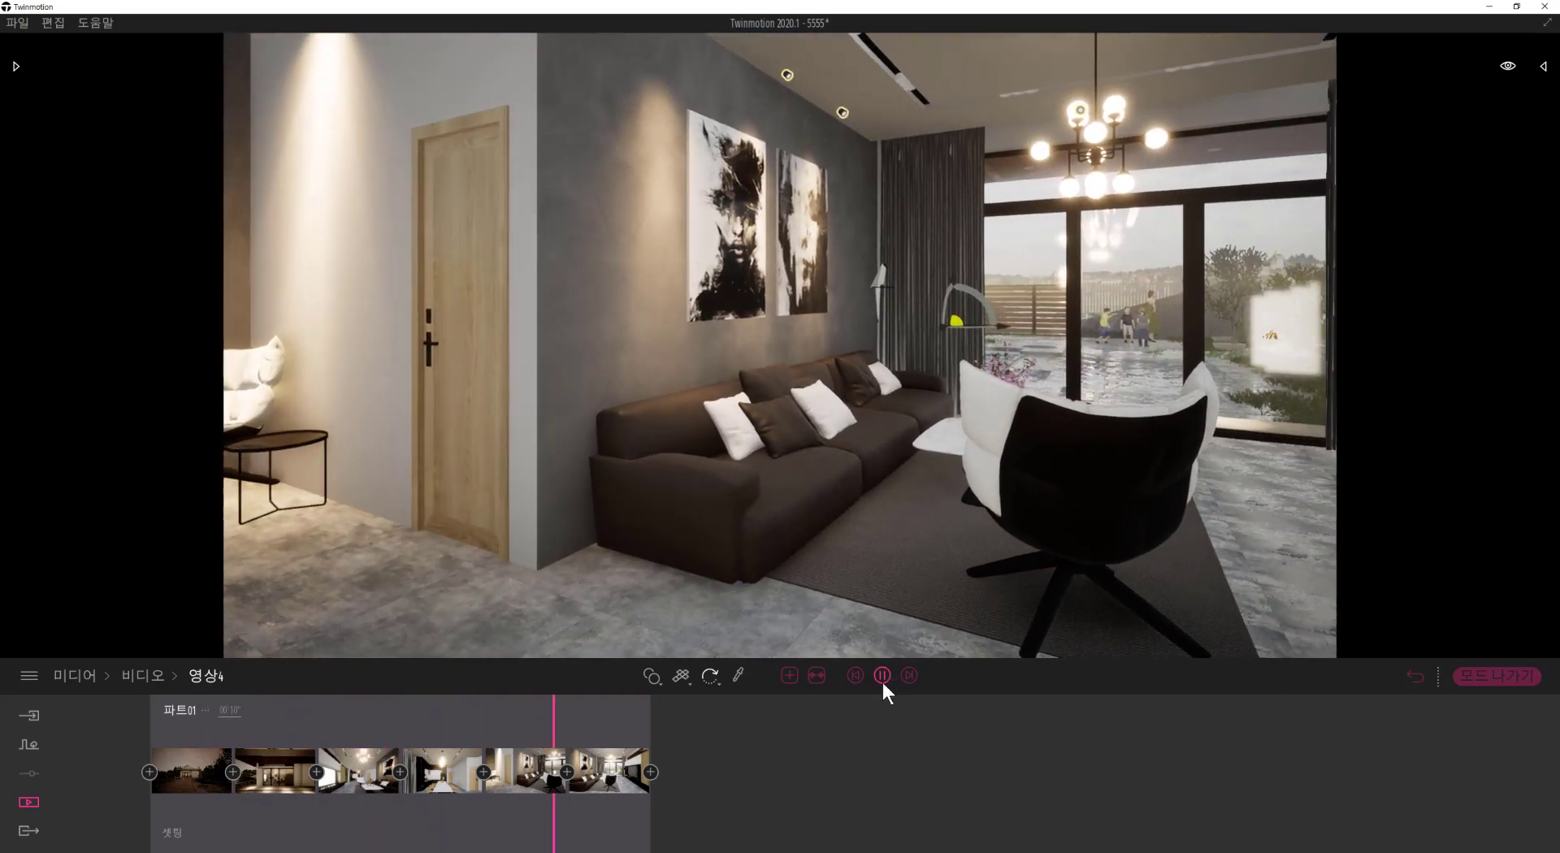
Step: Collapse the keyframes of the fourth video's part and set its duration to 50 seconds
{"action": "left_click", "coordinate": [809, 676]}
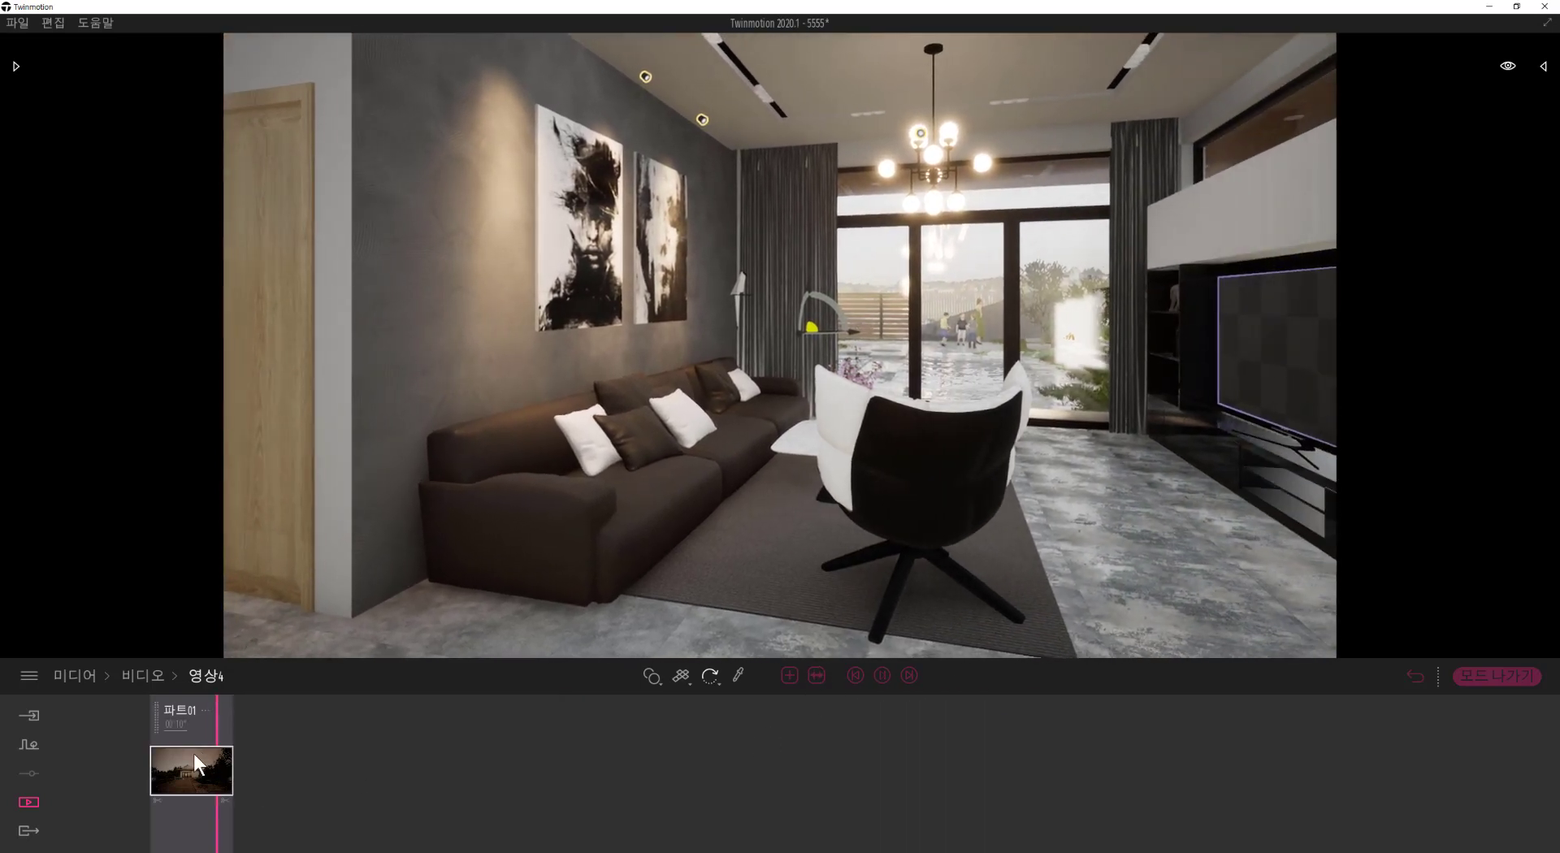
{"action": "left_click", "coordinate": [881, 676]}
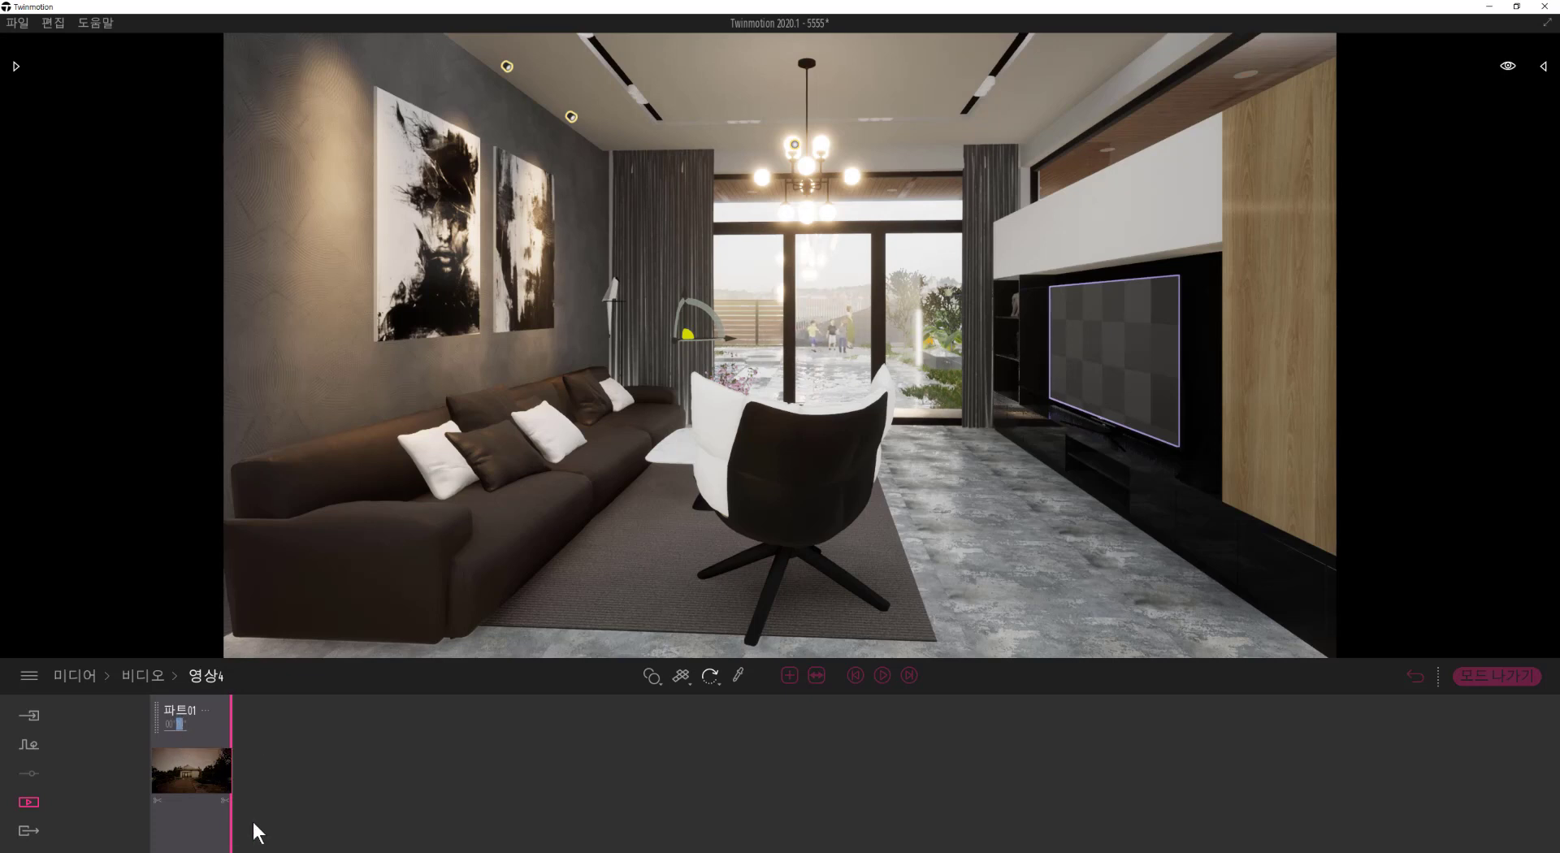
{"action": "type", "text": "50"}
Step: Play the fourth video through the interior views to review its new pacing, and return to the video list
{"action": "left_click", "coordinate": [883, 675]}
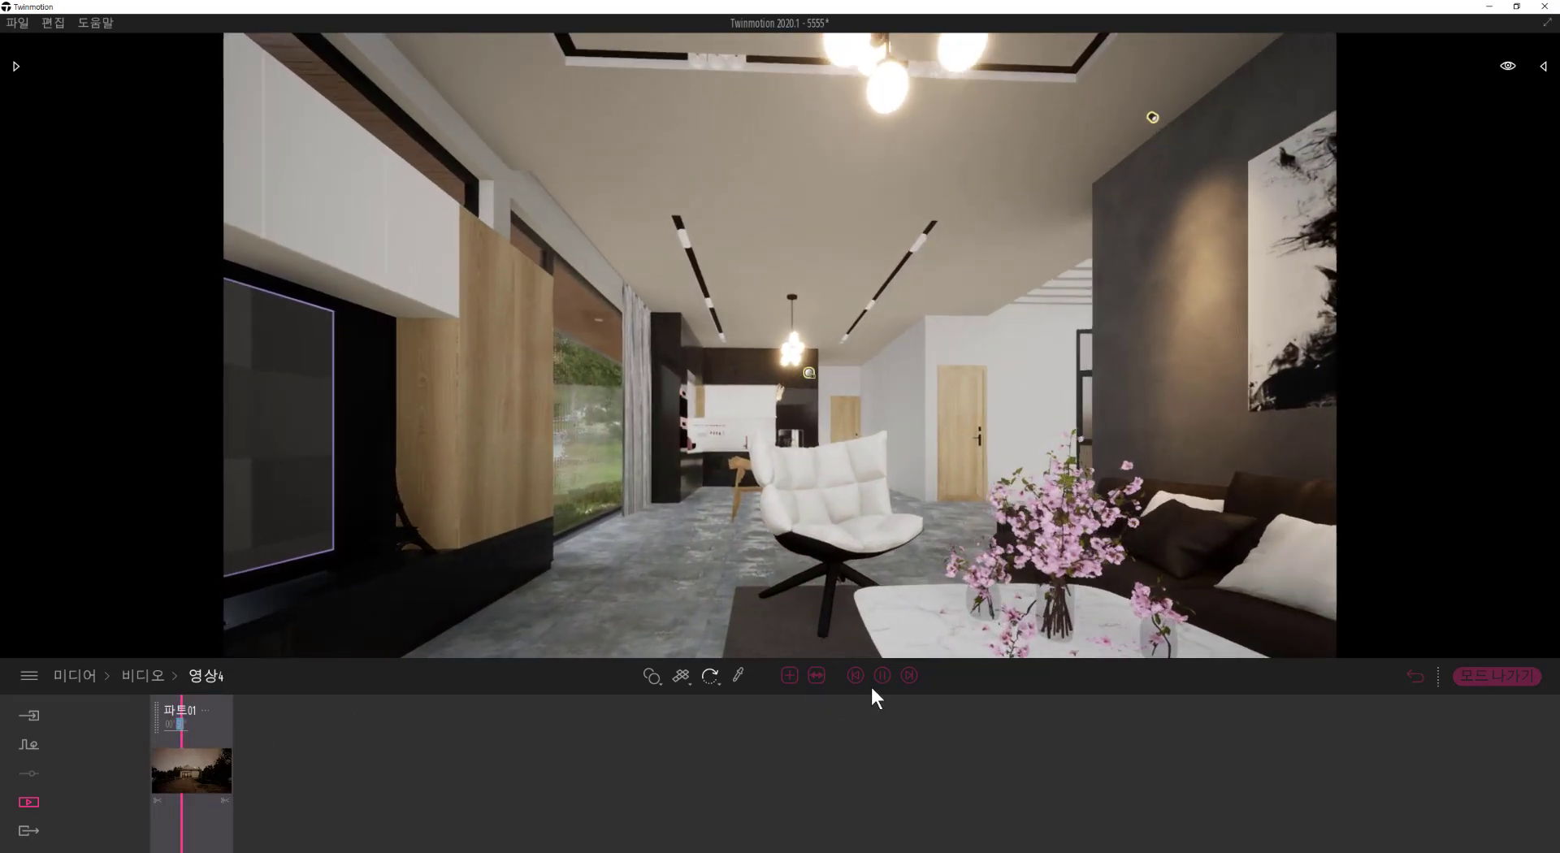
{"action": "left_click", "coordinate": [882, 676]}
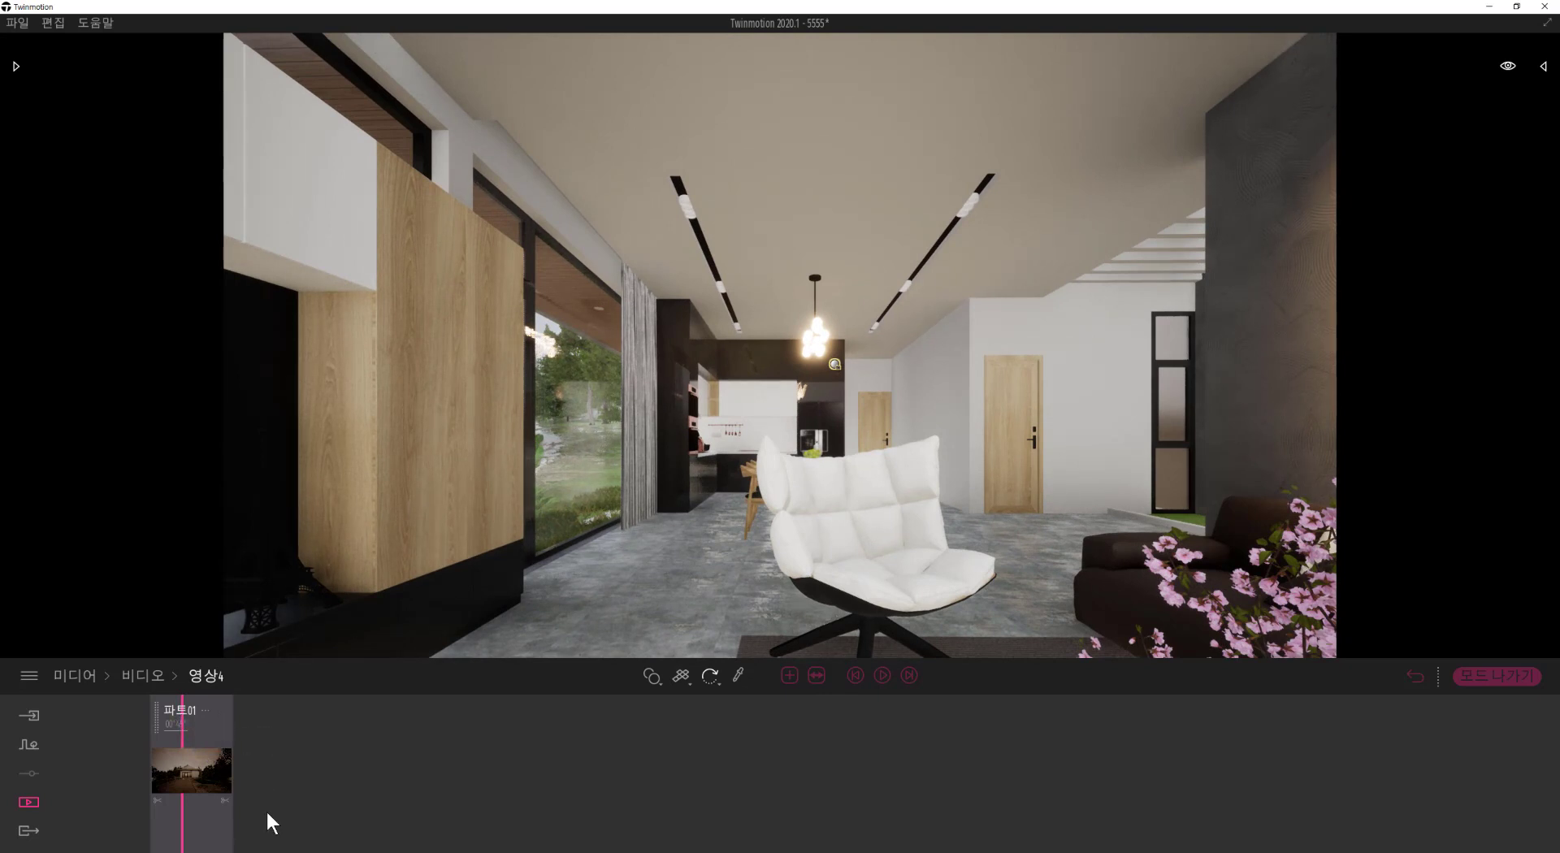
{"action": "left_click", "coordinate": [884, 675]}
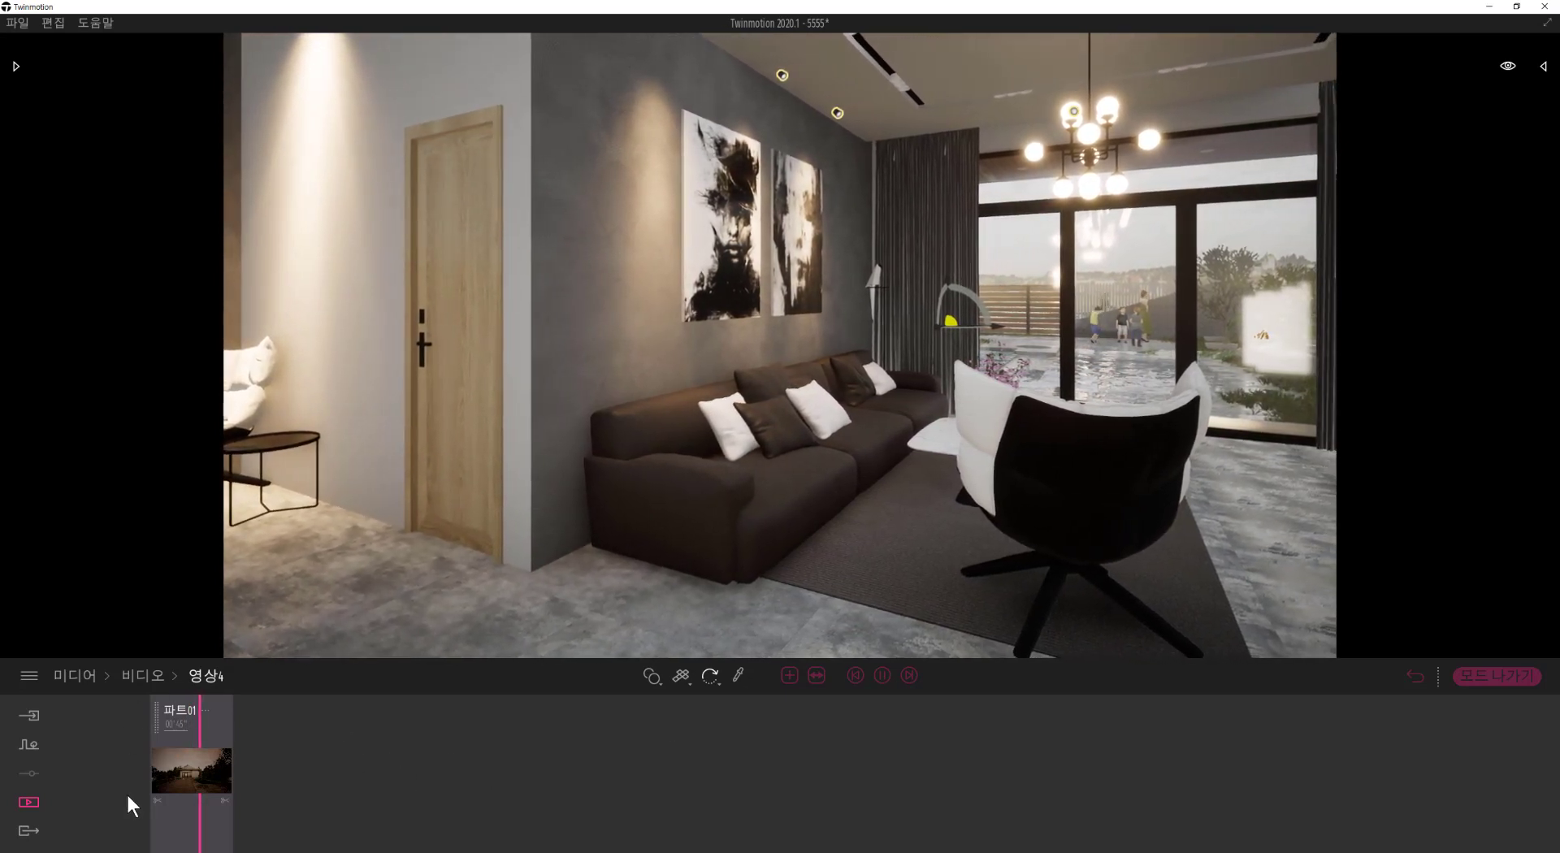
{"action": "left_click", "coordinate": [881, 674]}
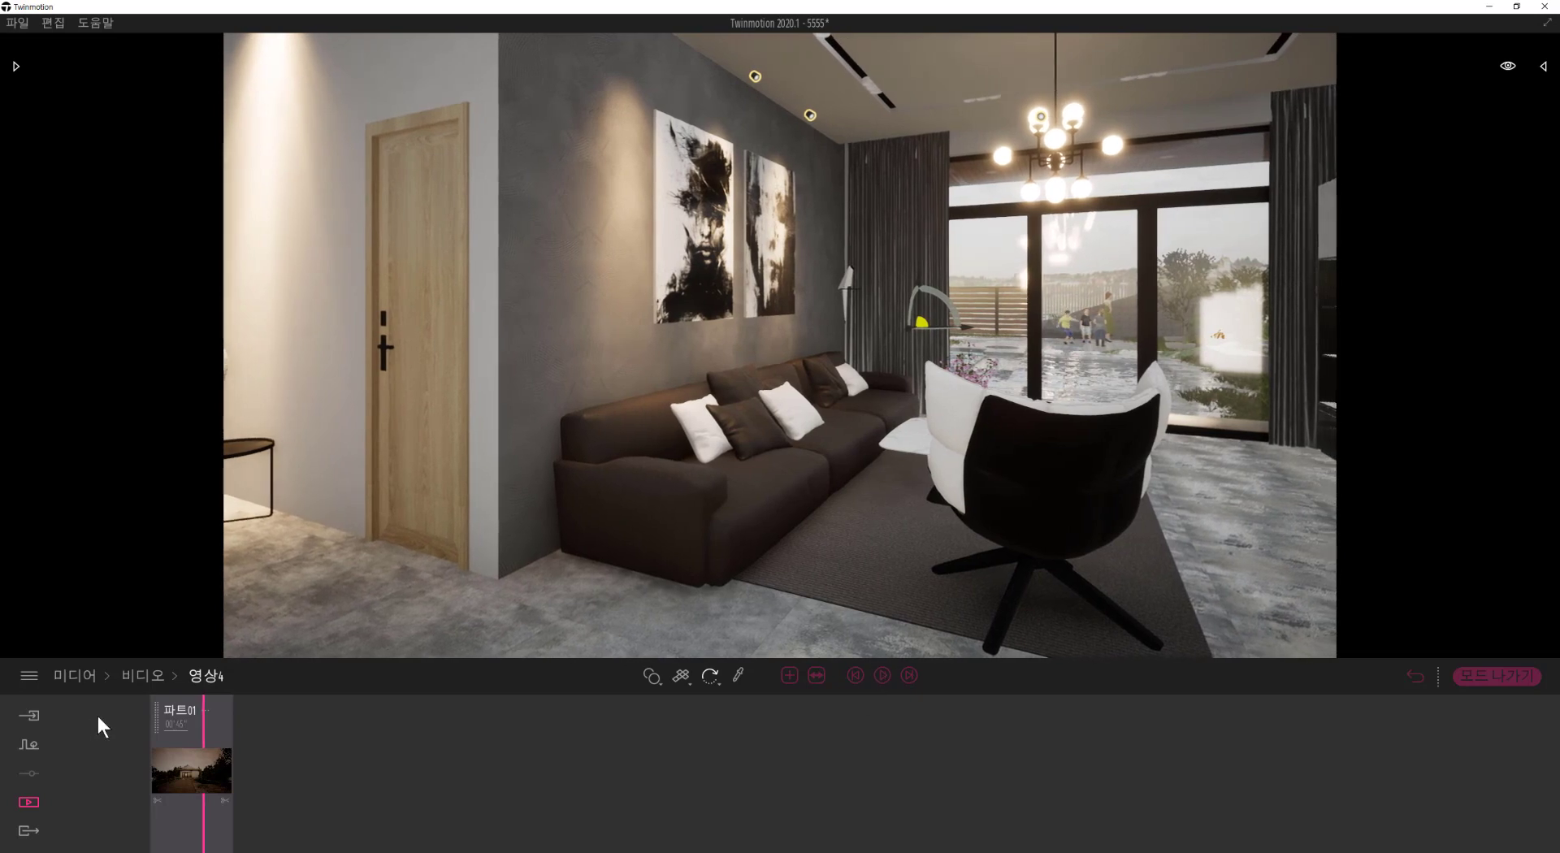
{"action": "left_click", "coordinate": [143, 676]}
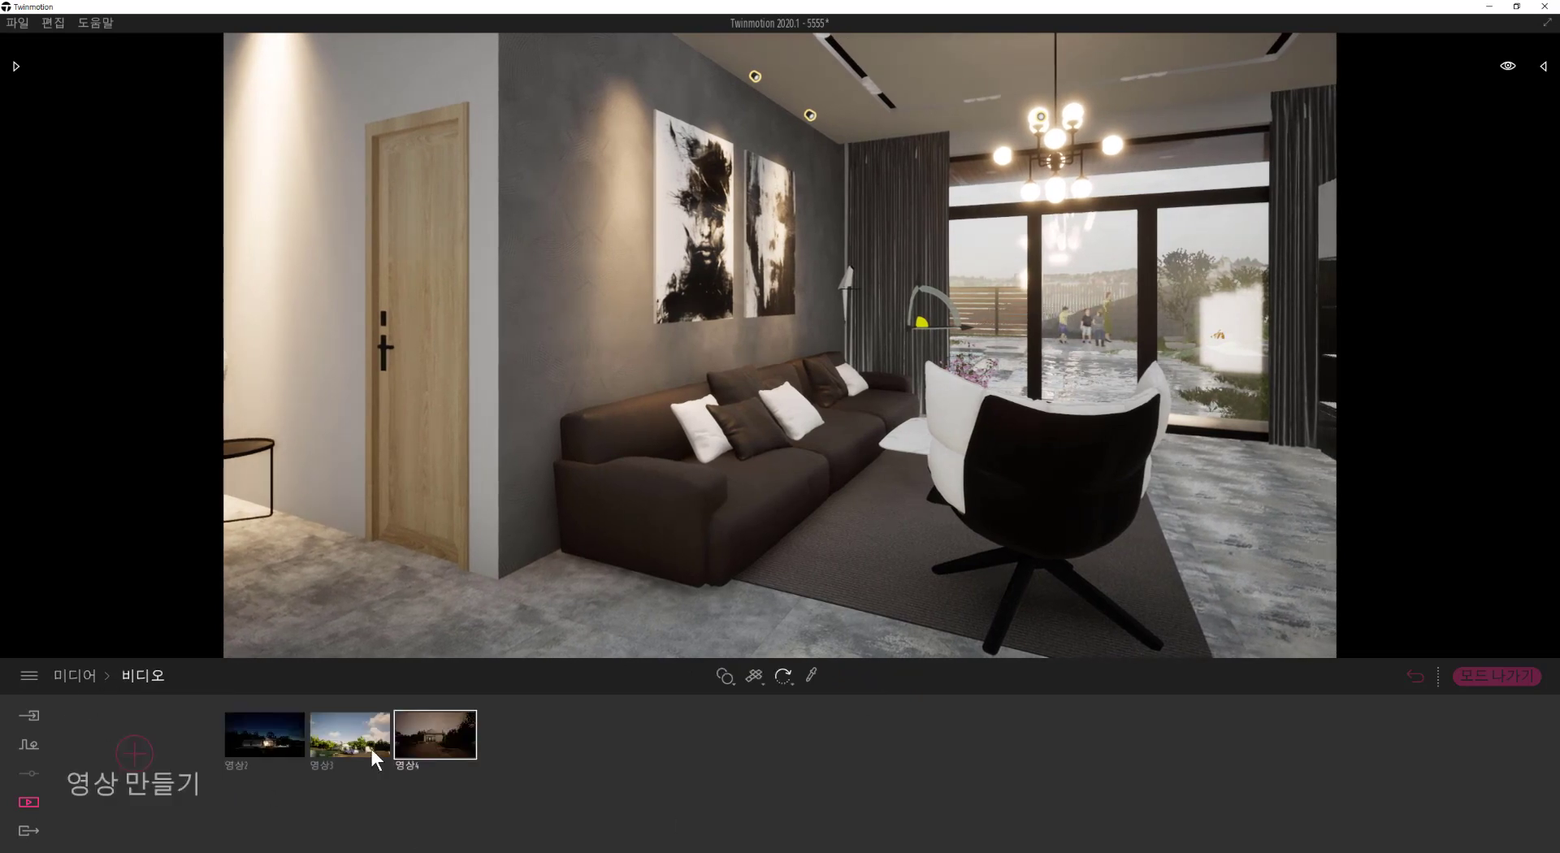
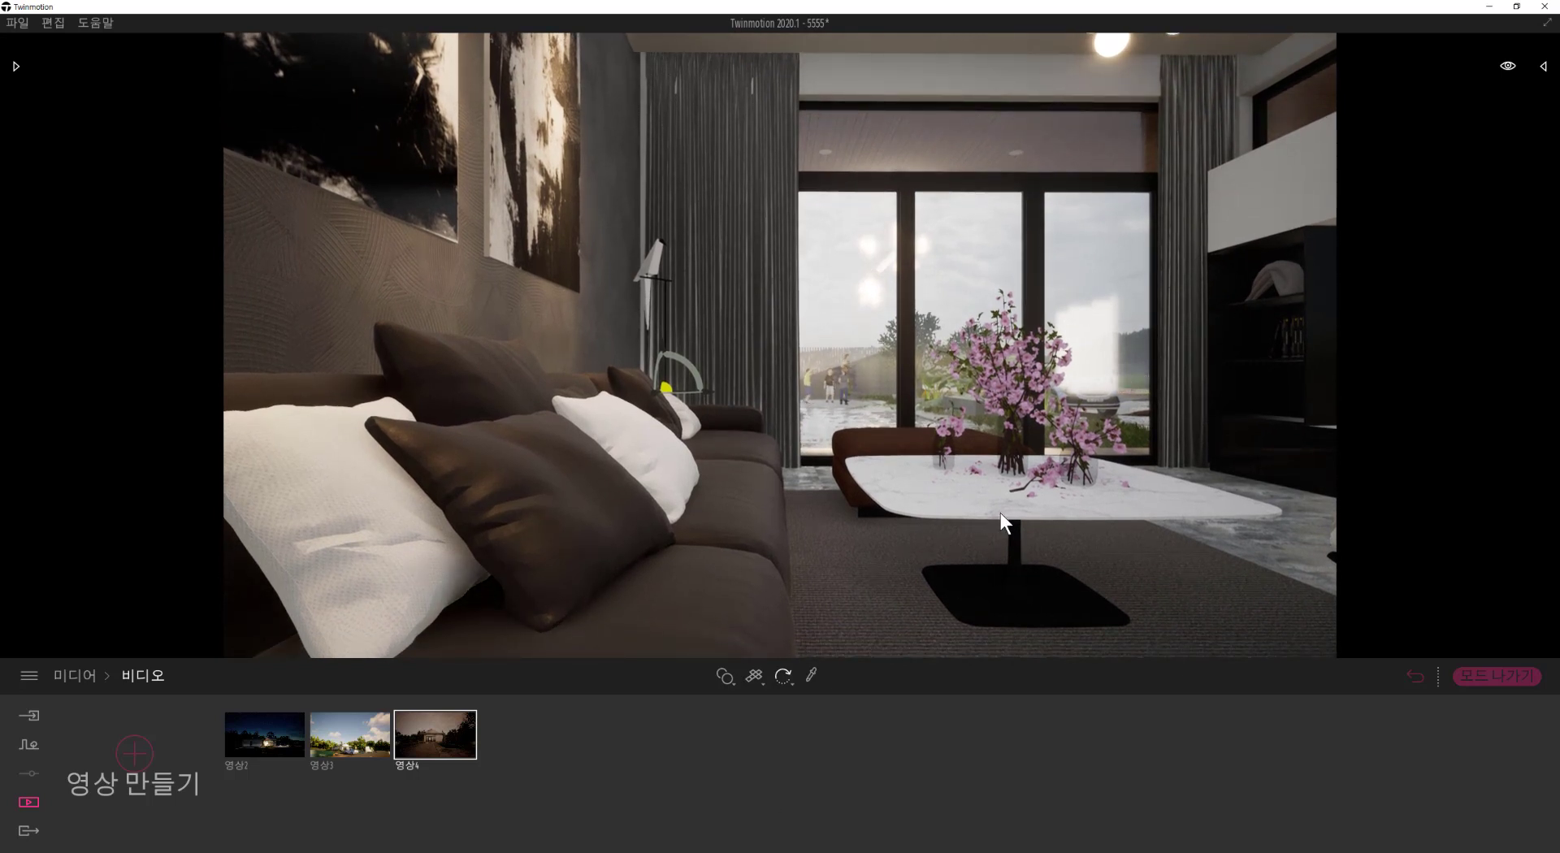
Step: Open the second video to view its night exterior of the house, and return to the video list
{"action": "left_click", "coordinate": [413, 752]}
{"action": "left_click", "coordinate": [288, 736]}
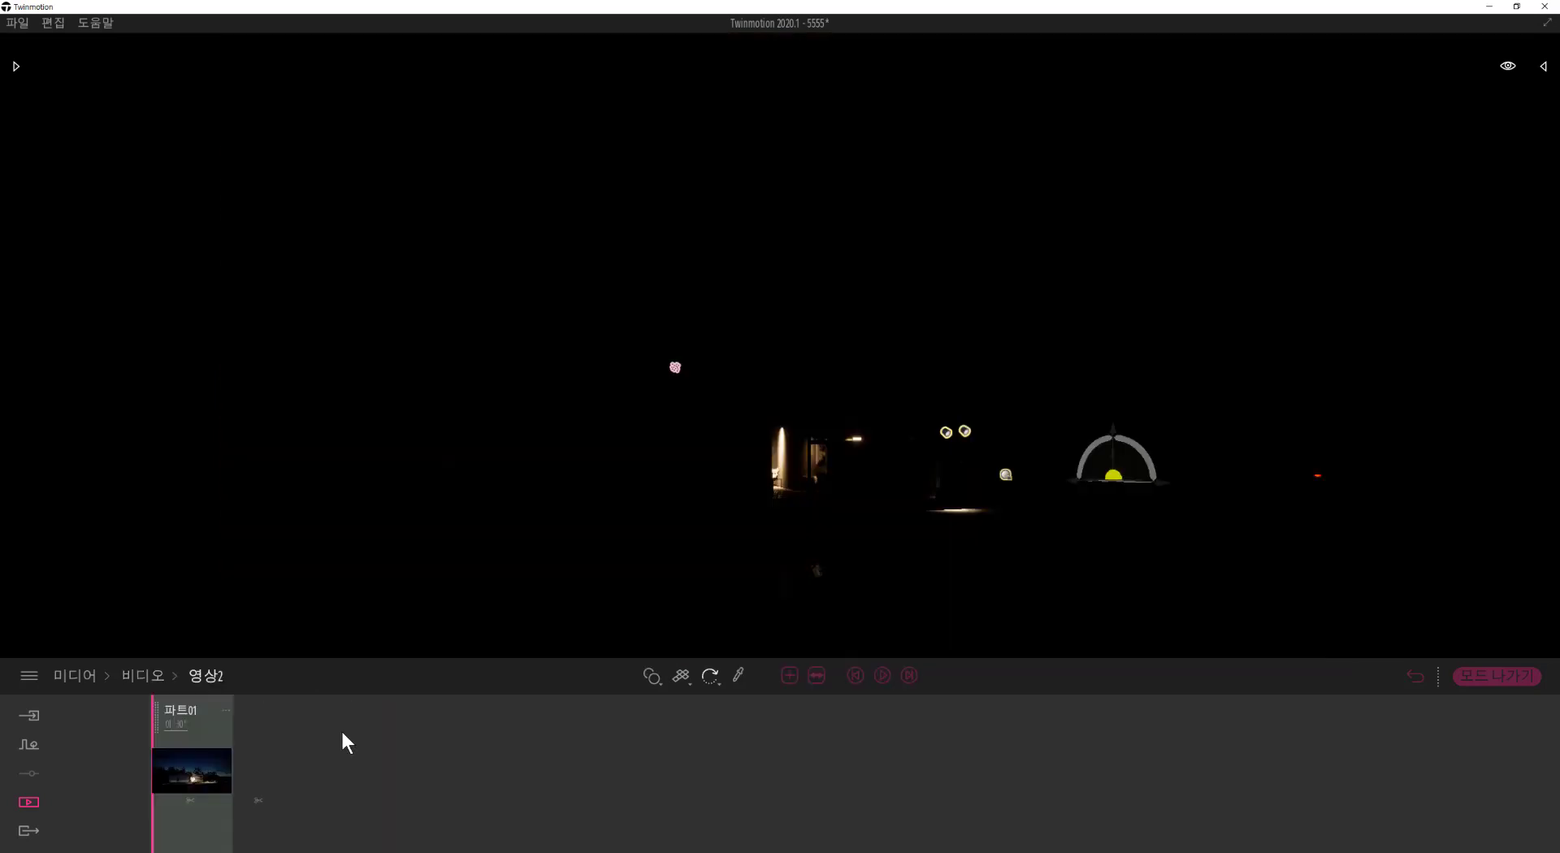
{"action": "left_click", "coordinate": [141, 676]}
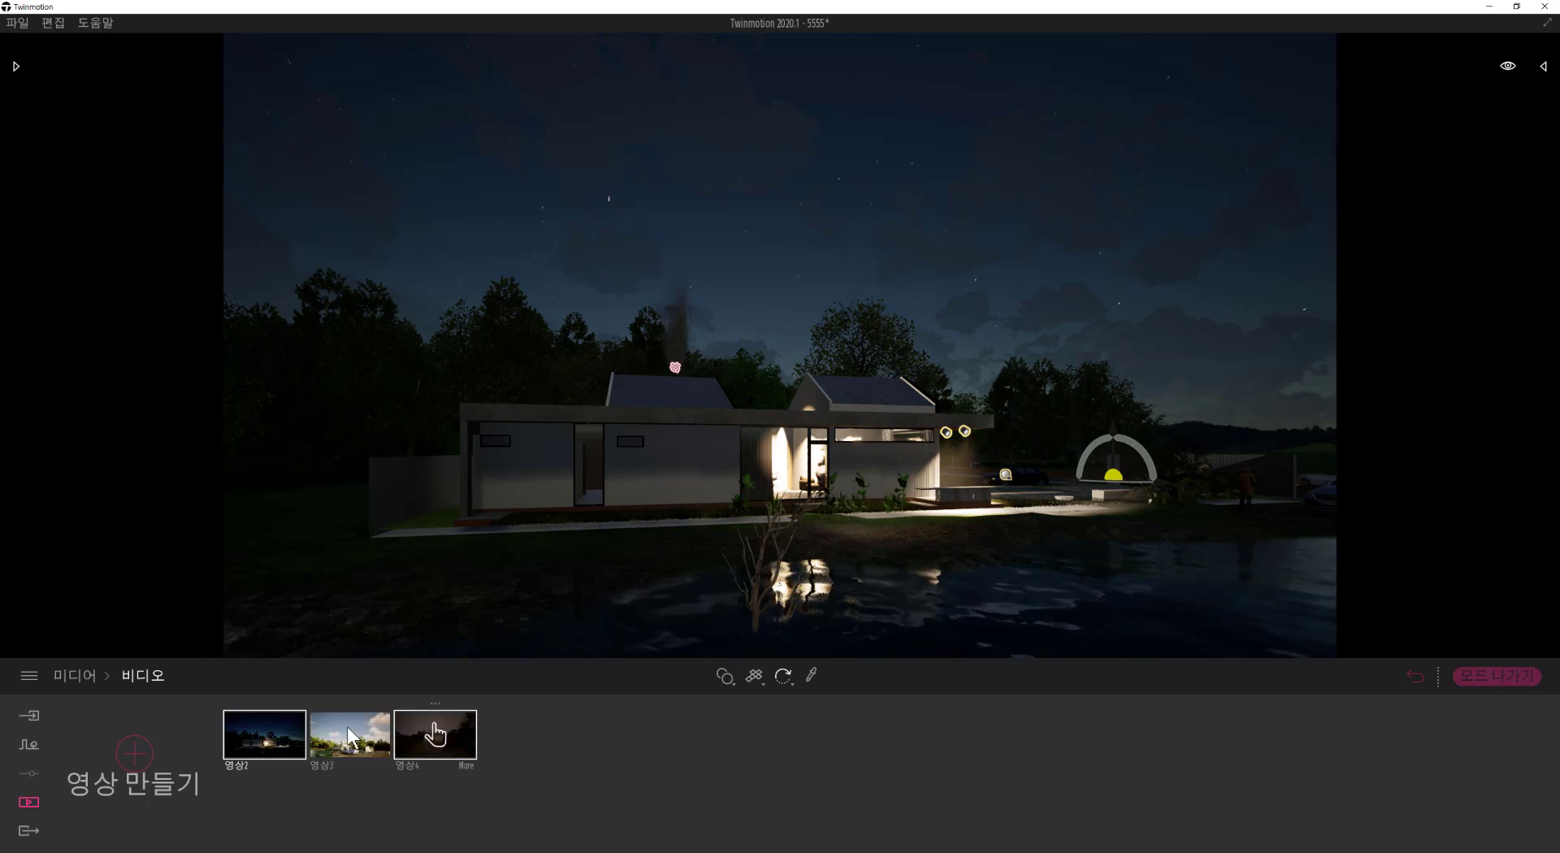
Step: Select the second, third and fourth videos together as the media for video export
{"action": "left_click", "coordinate": [29, 832]}
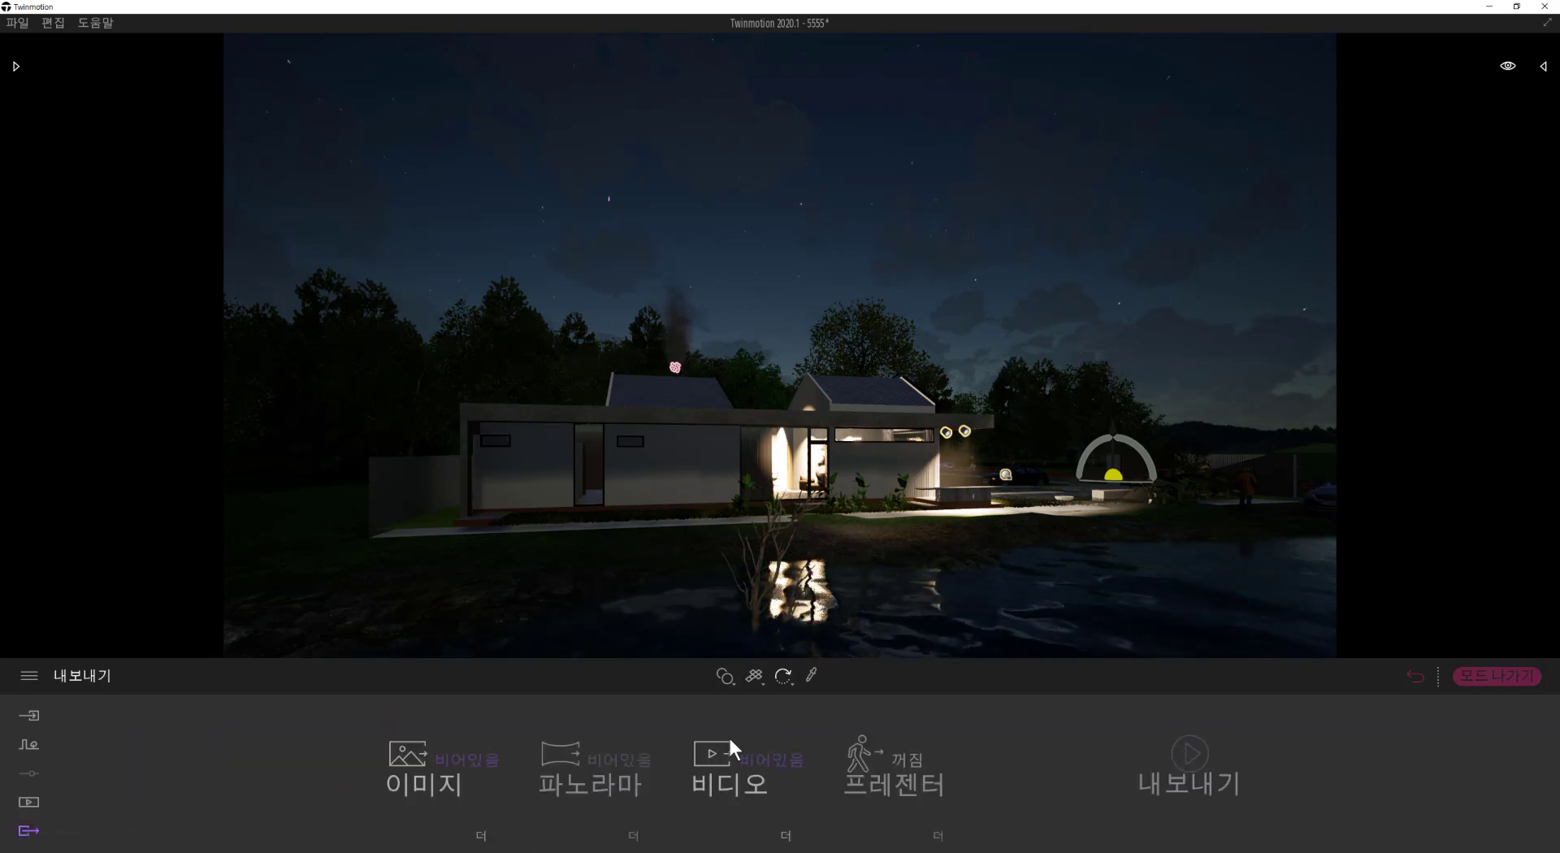
{"action": "left_click", "coordinate": [779, 758]}
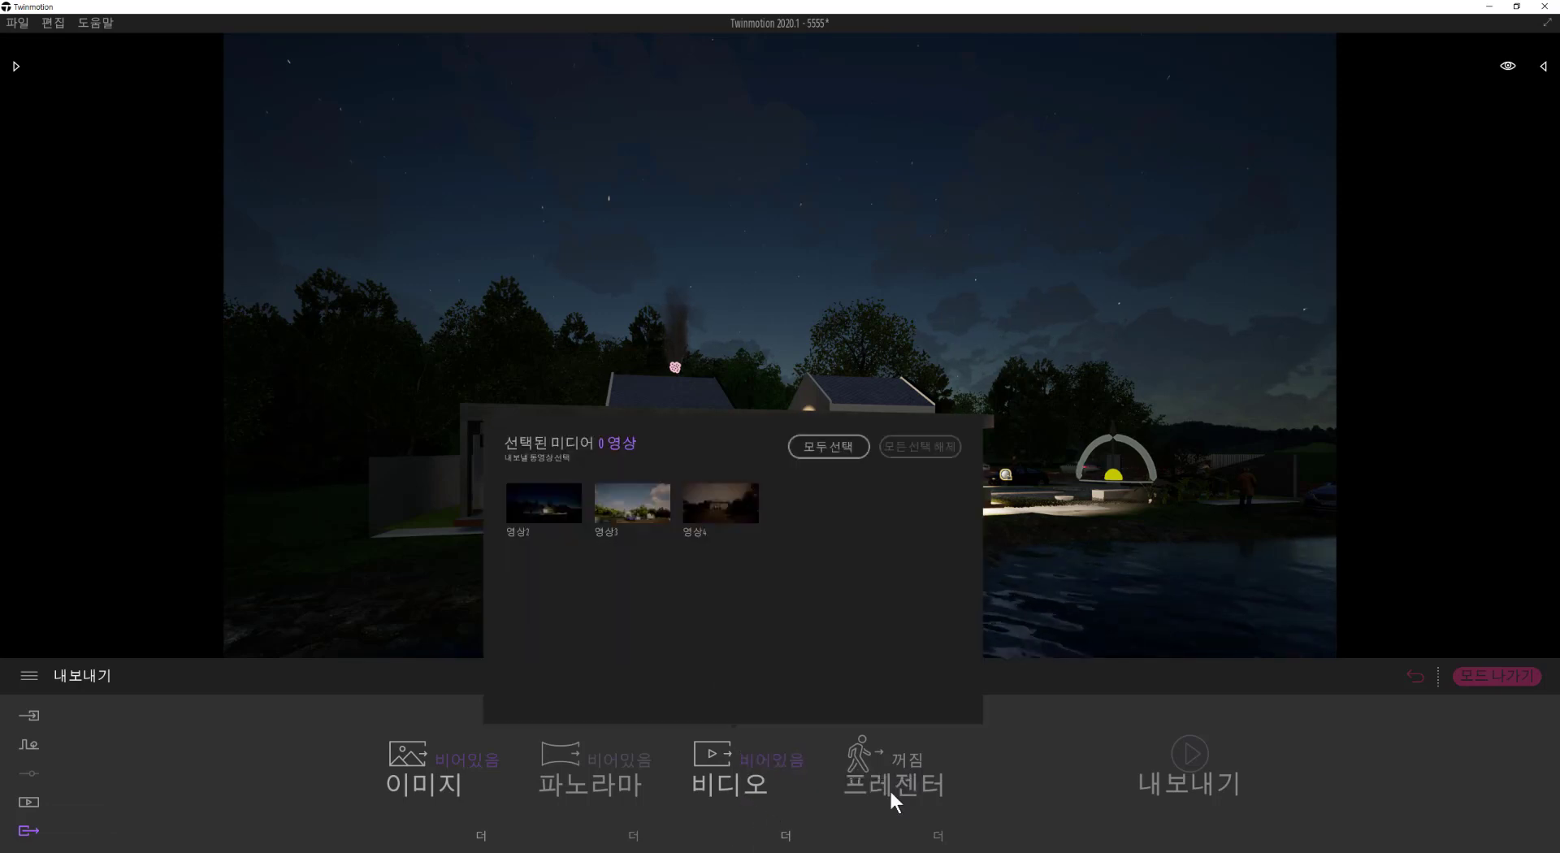
{"action": "left_click", "coordinate": [523, 509]}
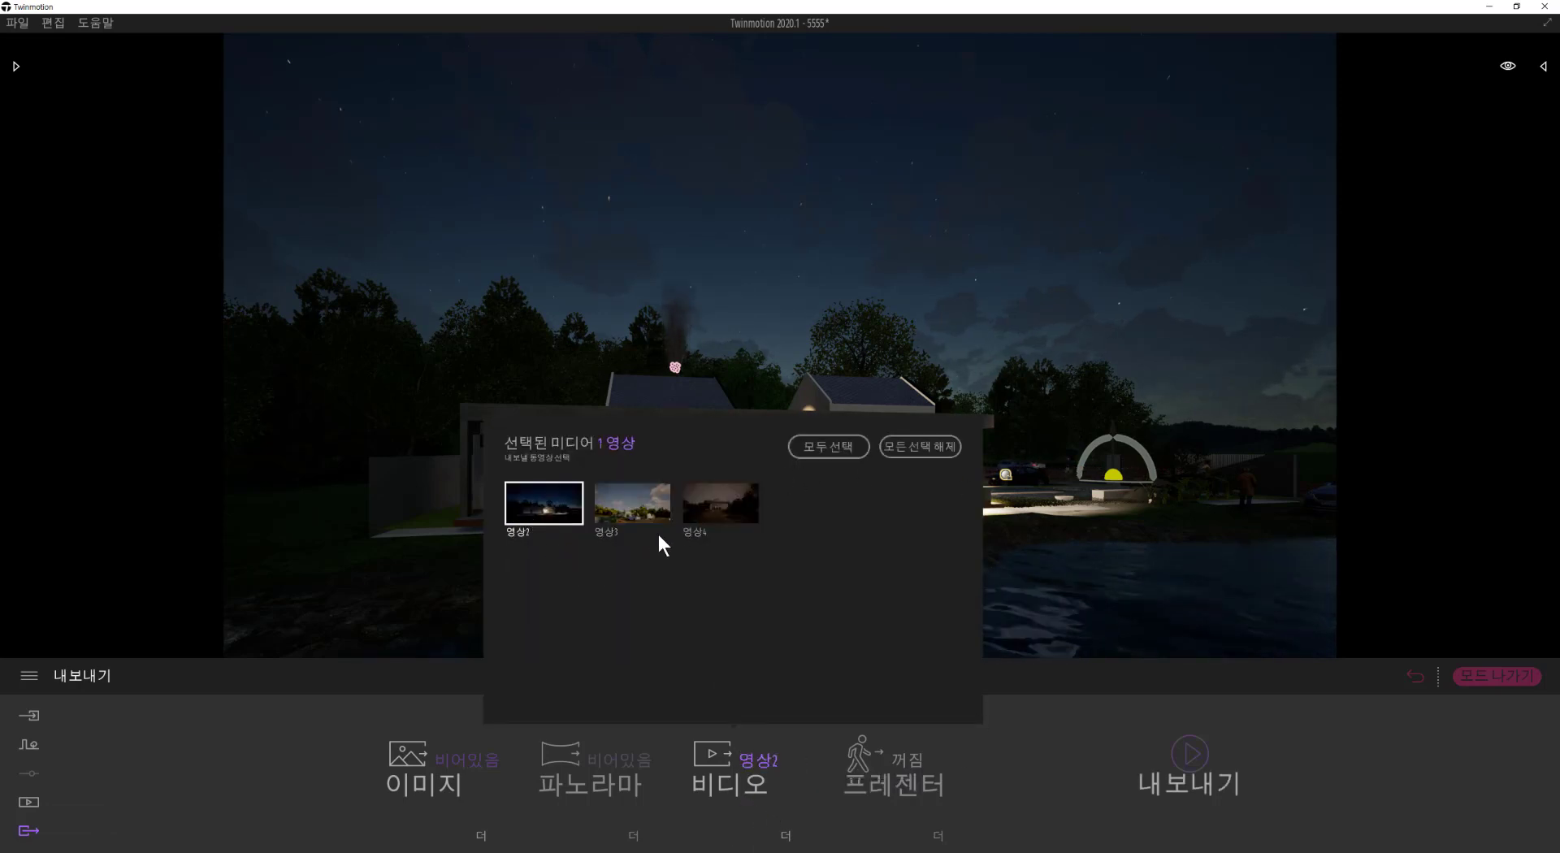
{"action": "left_click", "coordinate": [788, 819]}
{"action": "left_click", "coordinate": [764, 759]}
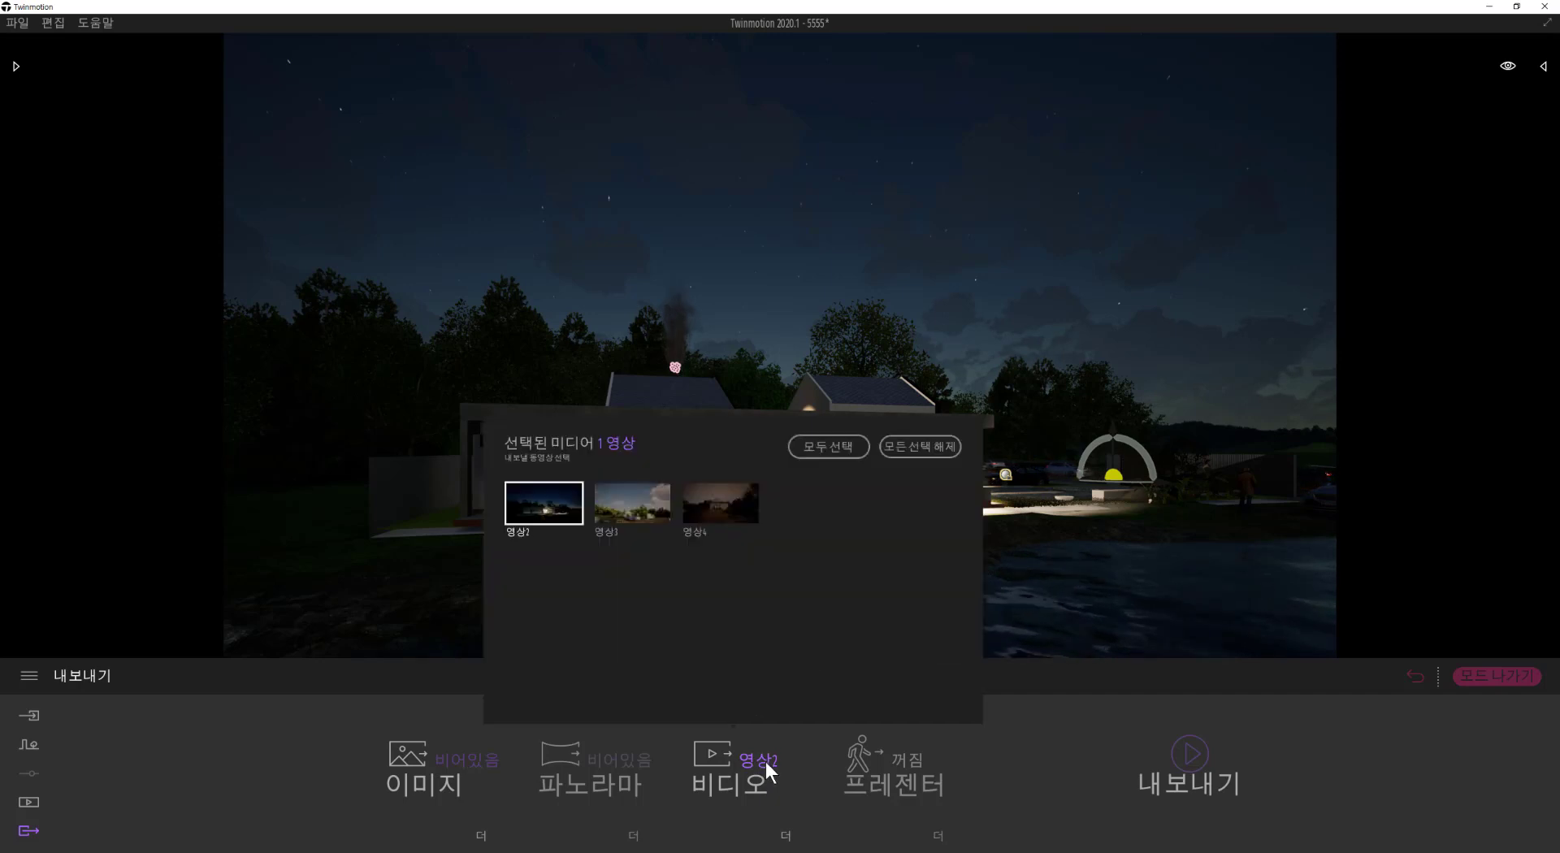
{"action": "left_click", "coordinate": [835, 451]}
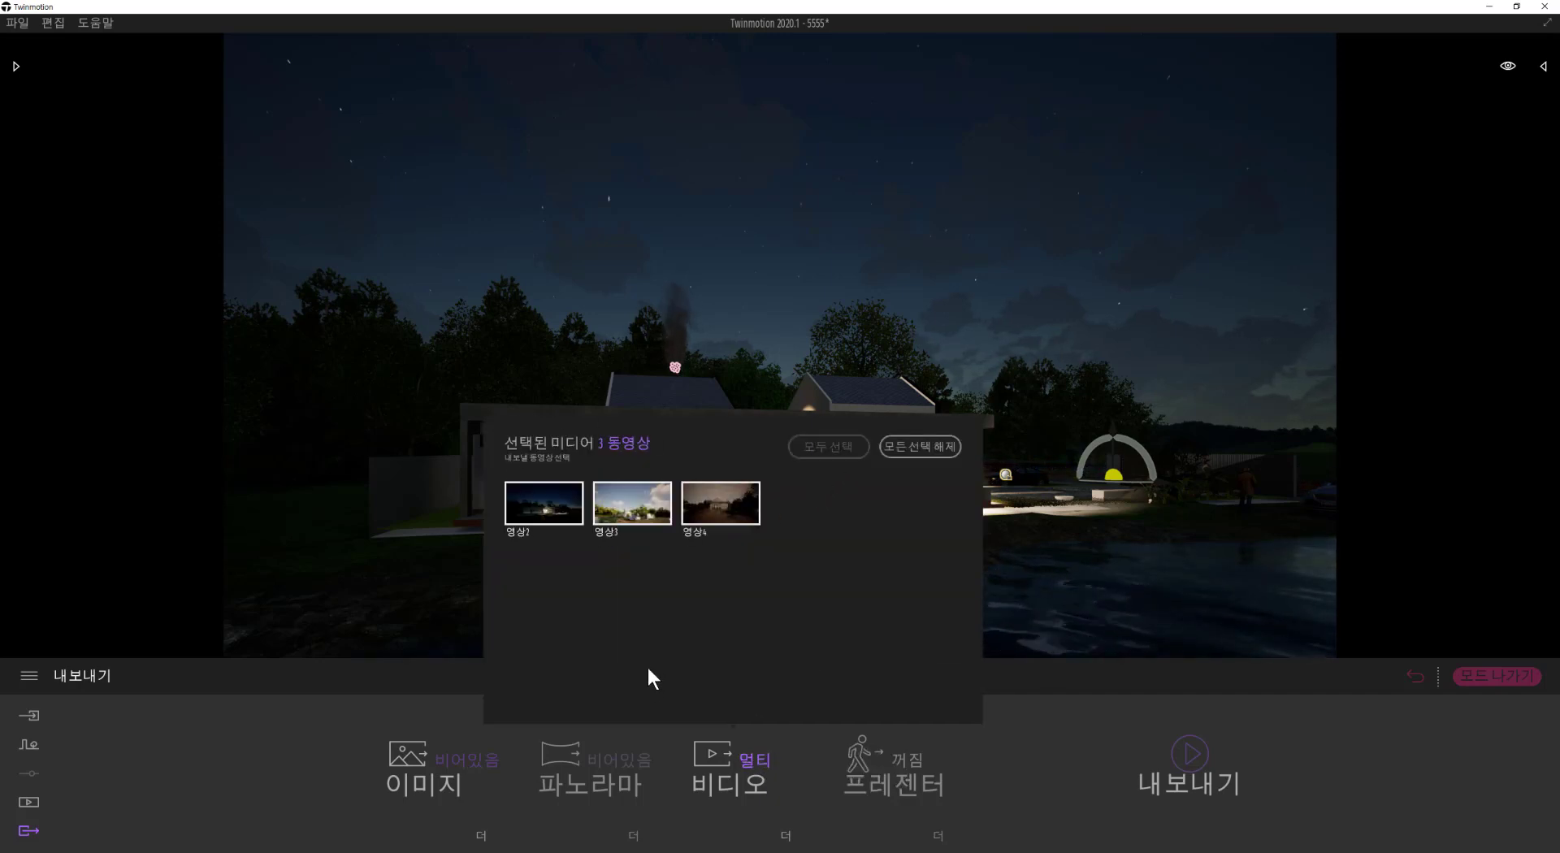
{"action": "left_click", "coordinate": [714, 511]}
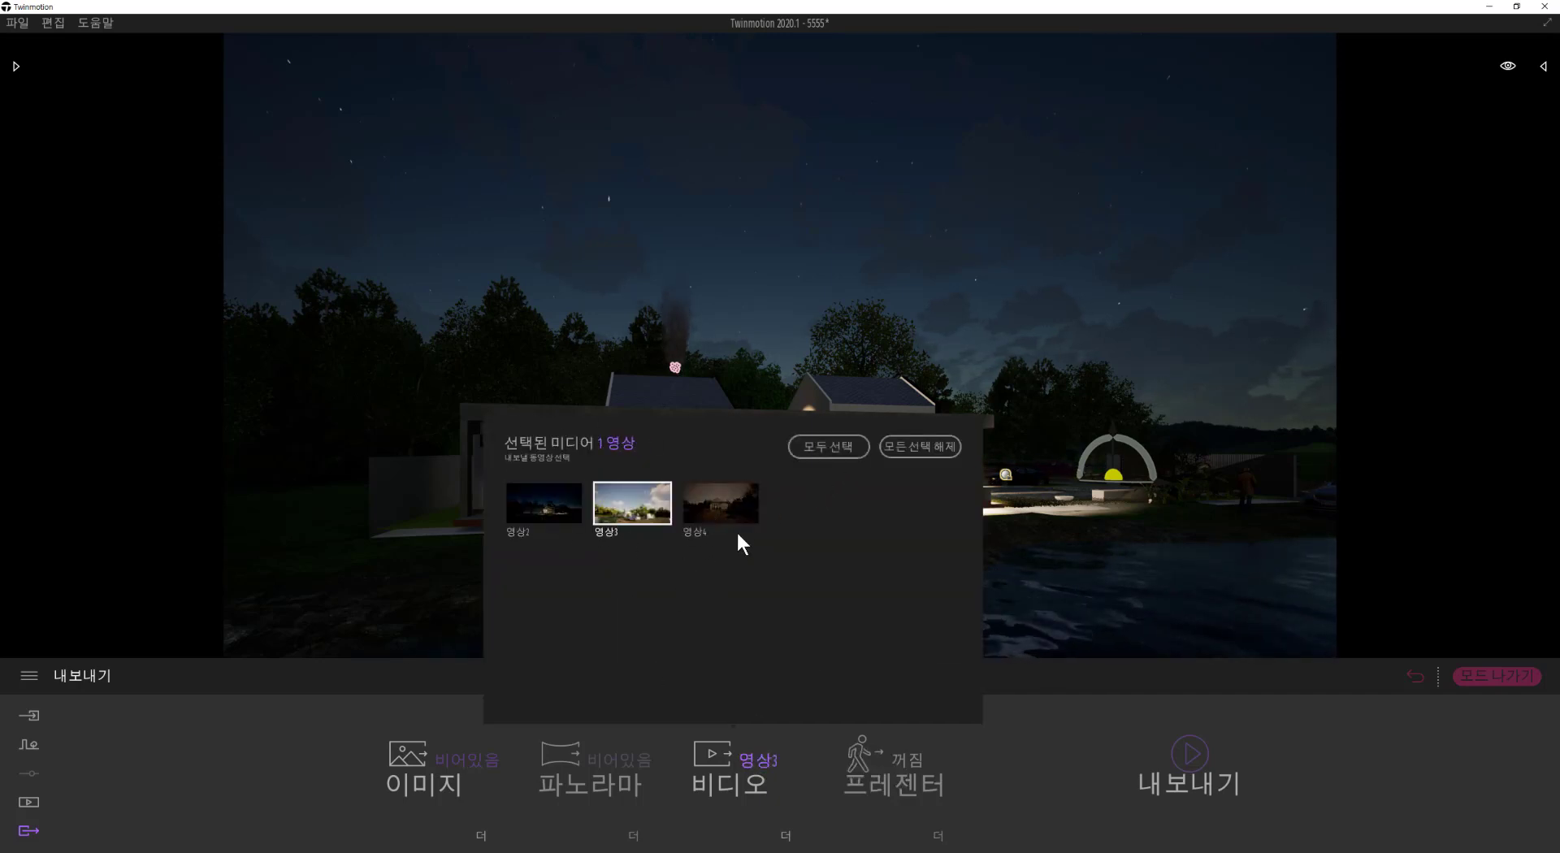
{"action": "left_click", "coordinate": [727, 510]}
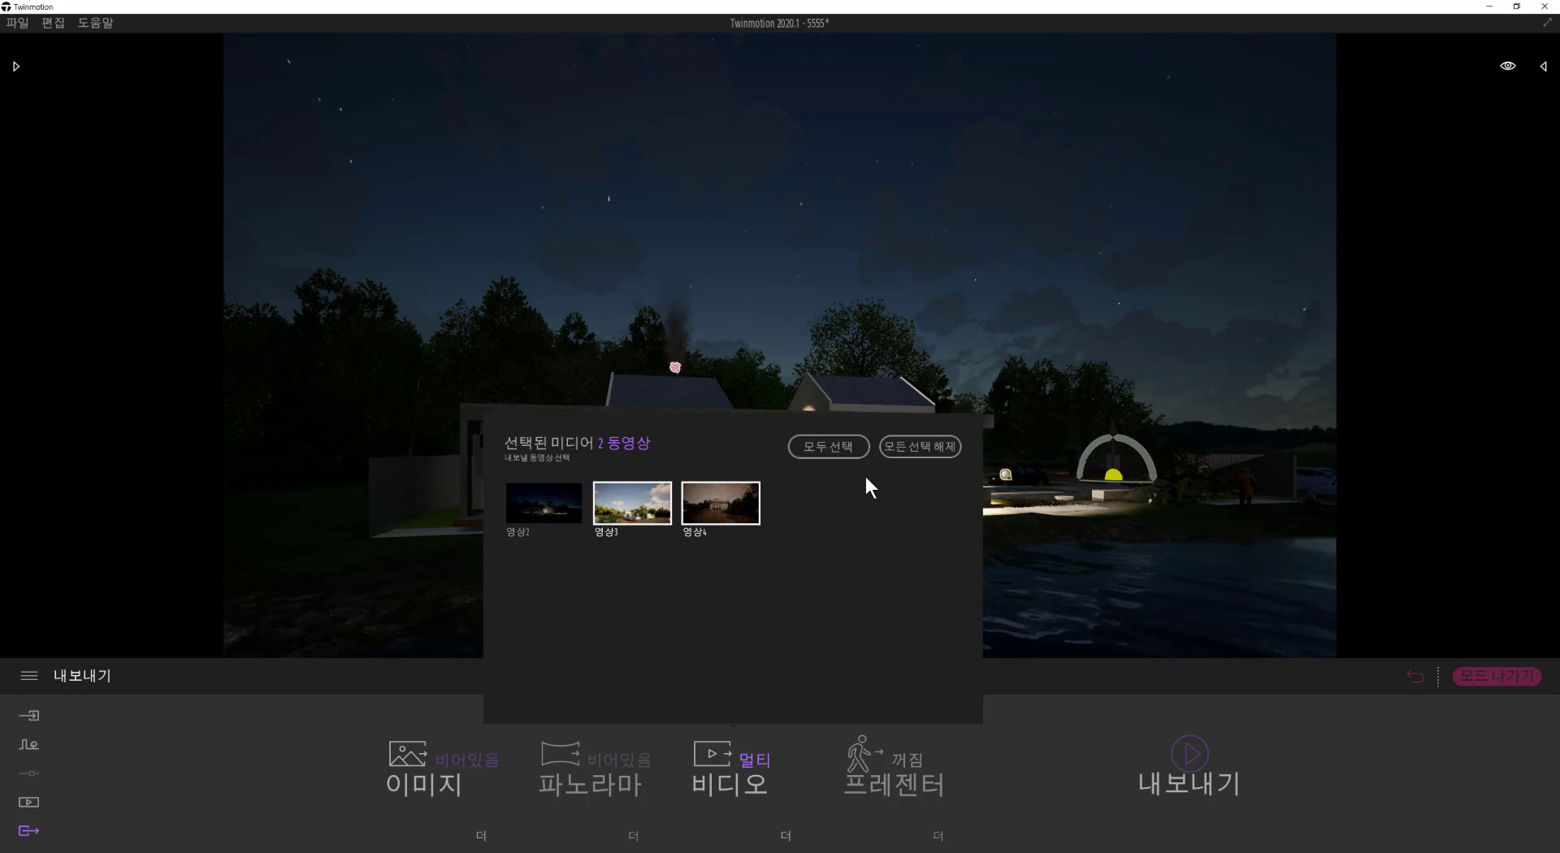
{"action": "left_click", "coordinate": [818, 448]}
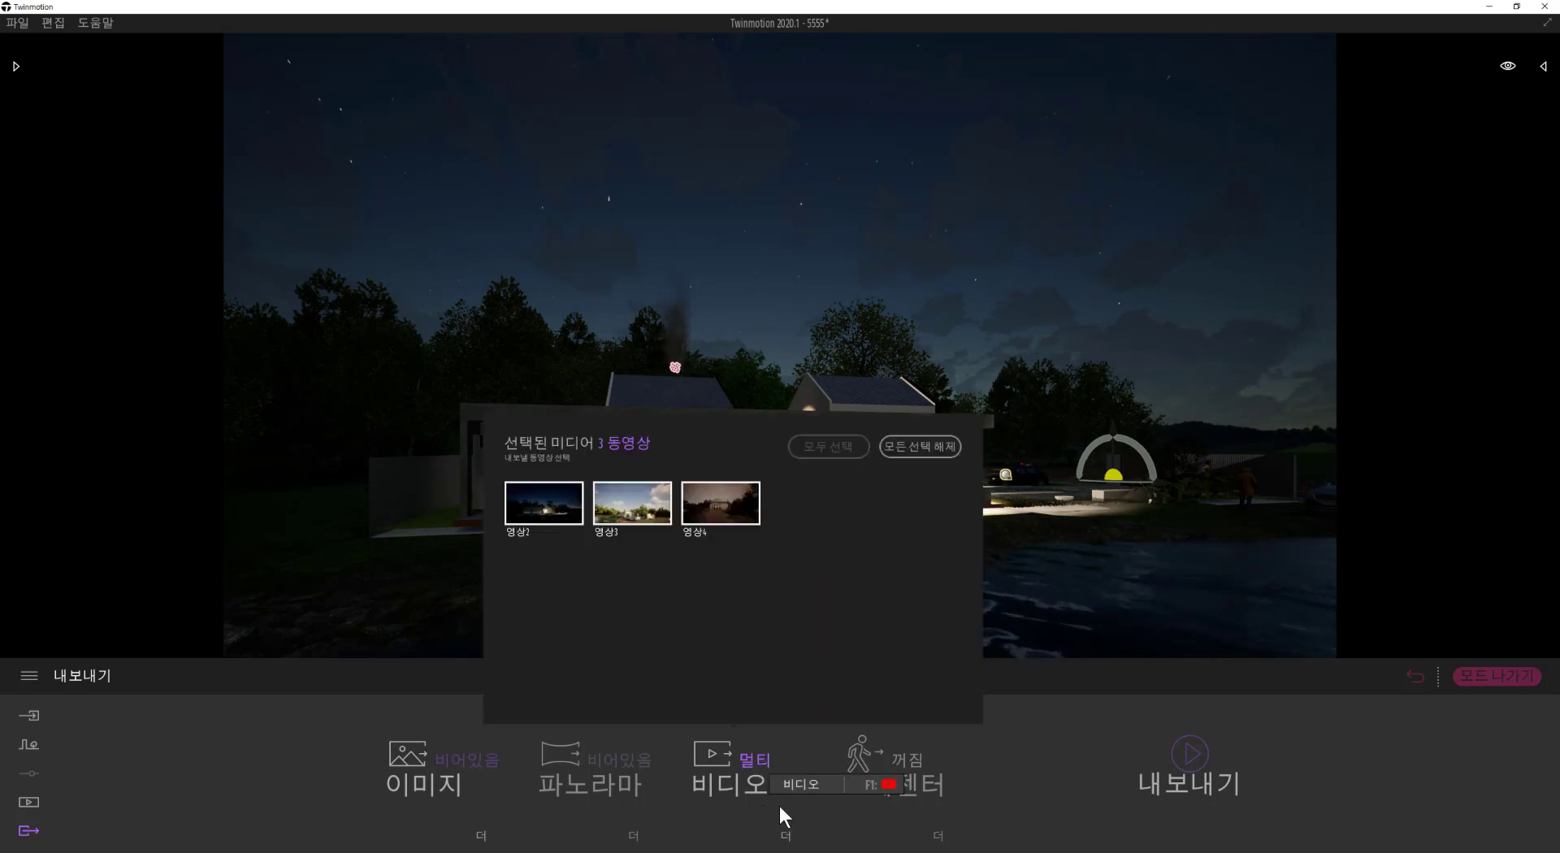
Step: Open the video export settings and look through the clip selection, the file format choices and the frame rate
{"action": "left_click", "coordinate": [785, 837]}
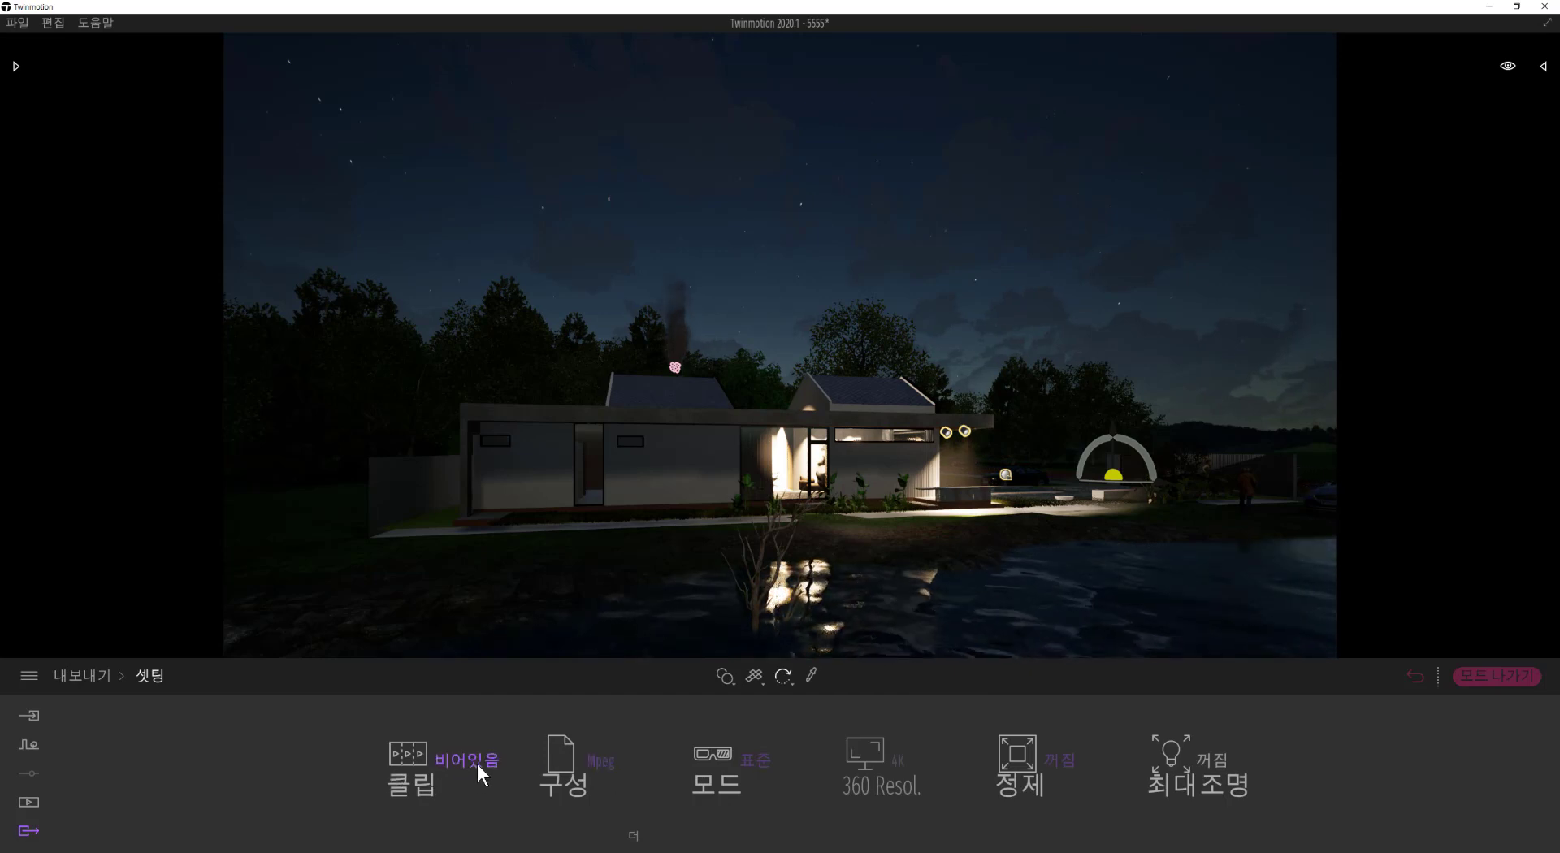
{"action": "mouse_move", "coordinate": [476, 761]}
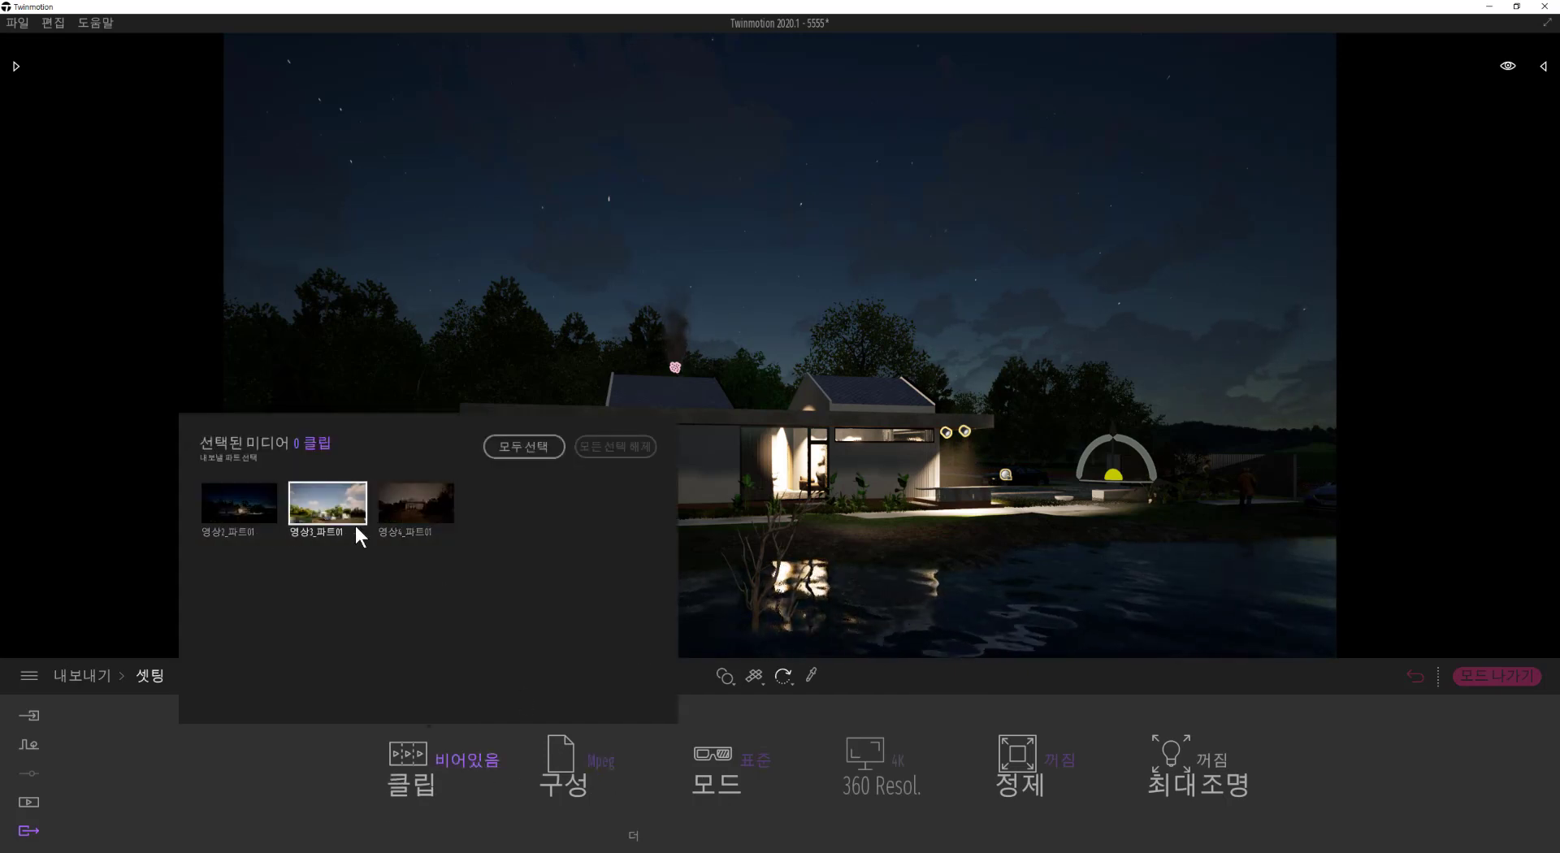
{"action": "mouse_move", "coordinate": [553, 828]}
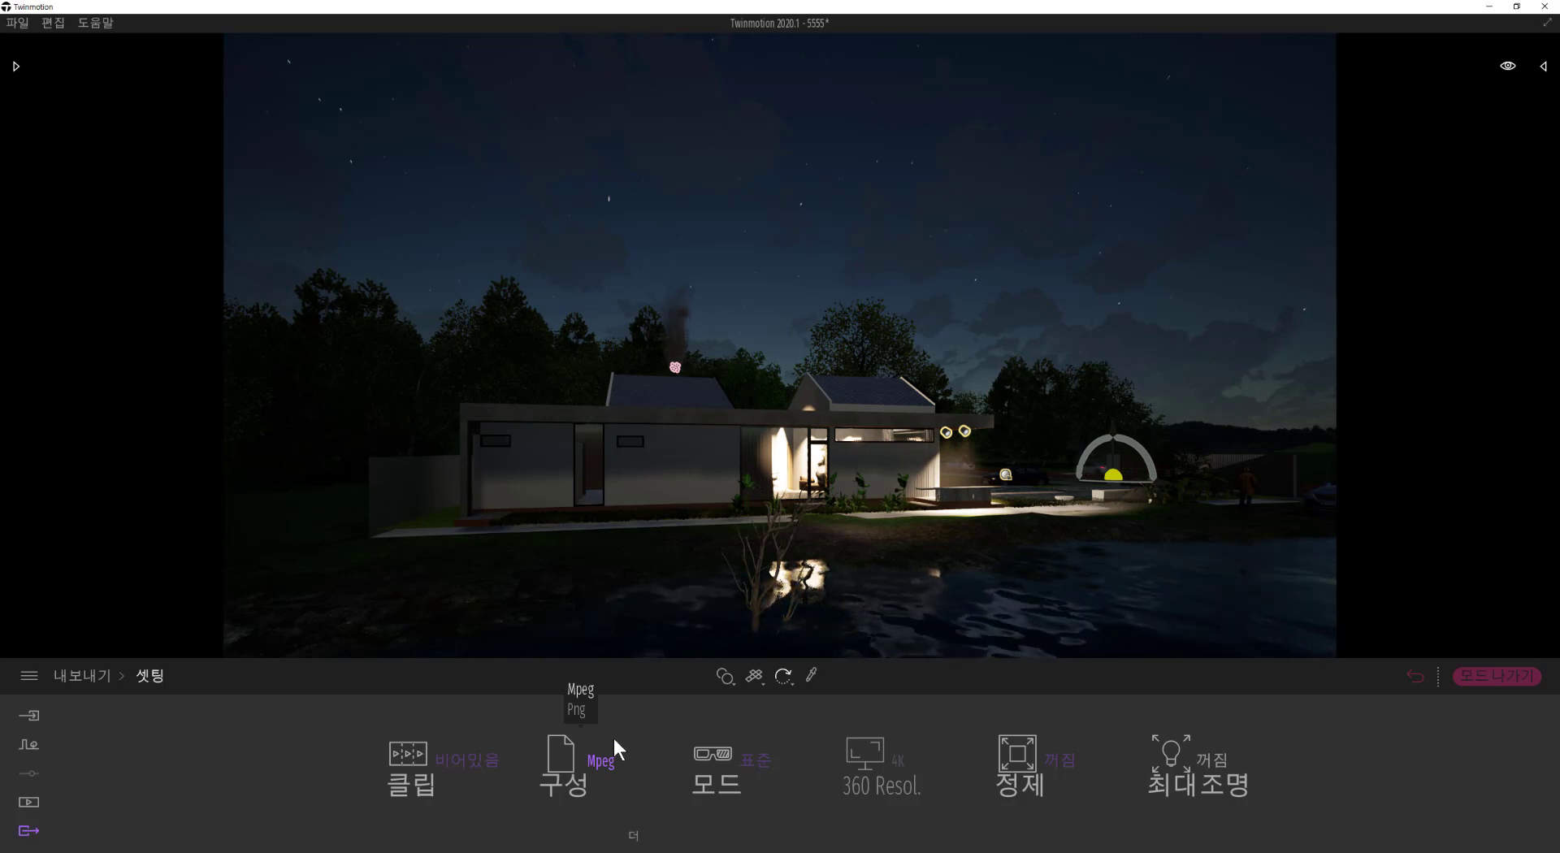
{"action": "left_click", "coordinate": [634, 836]}
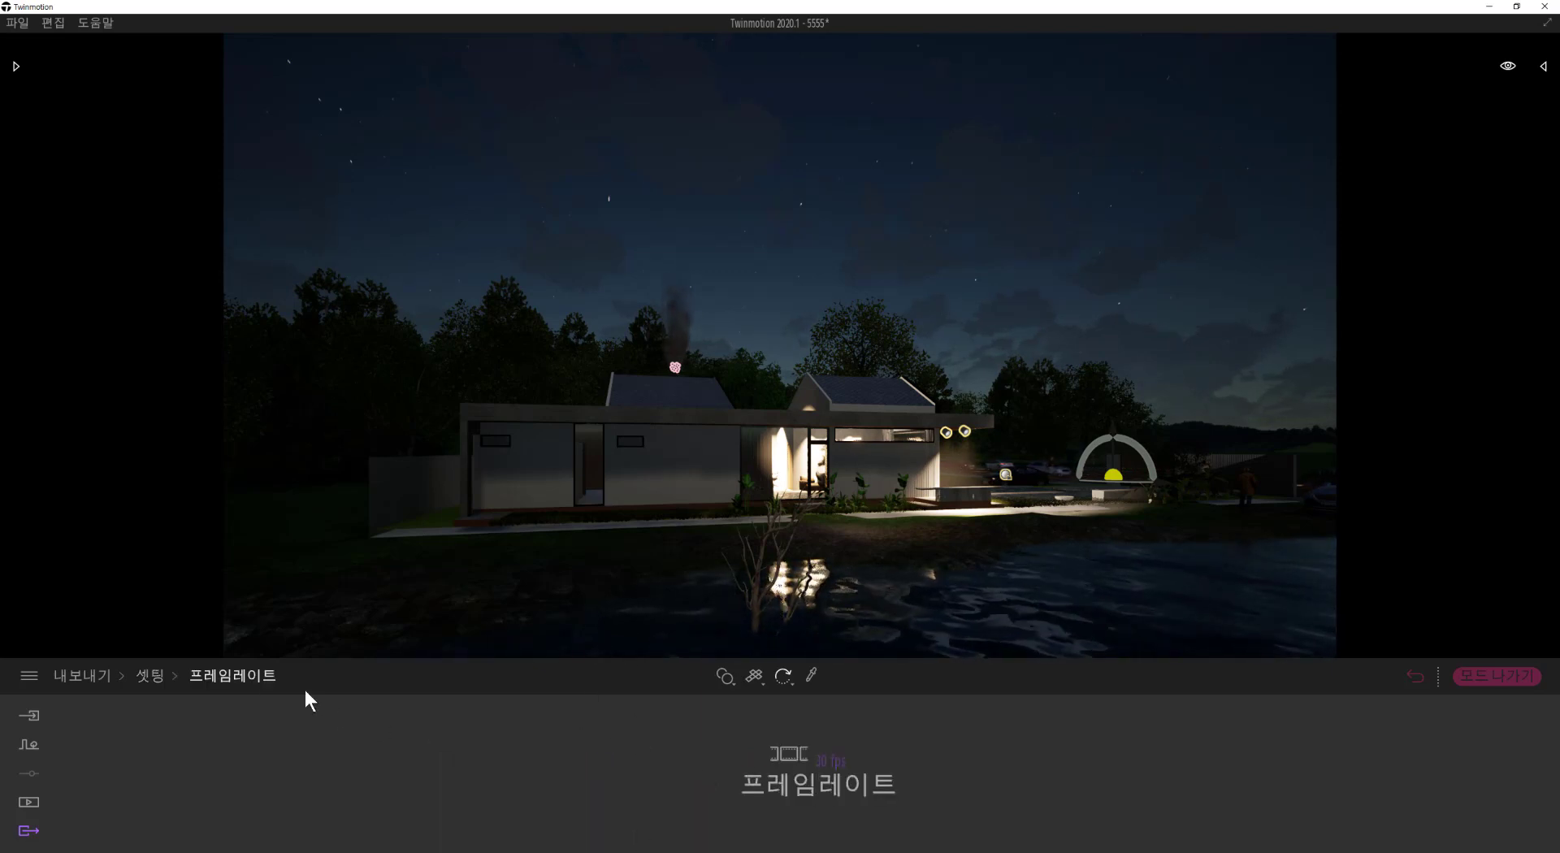
{"action": "left_click", "coordinate": [155, 675]}
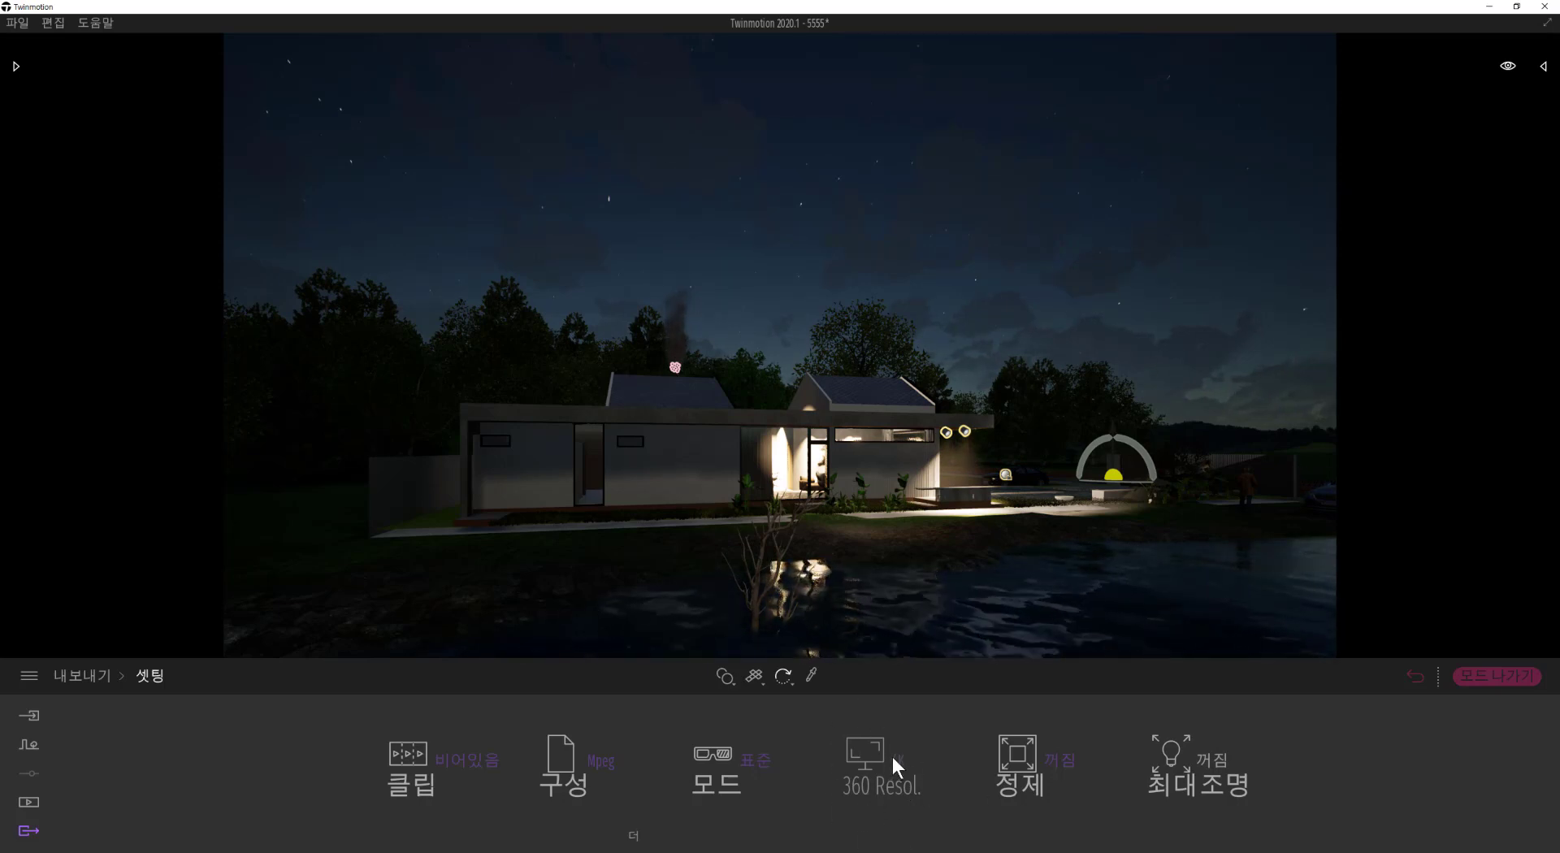
Step: Set the video export's refinement to High and return to the export overview
{"action": "left_click", "coordinate": [1060, 760]}
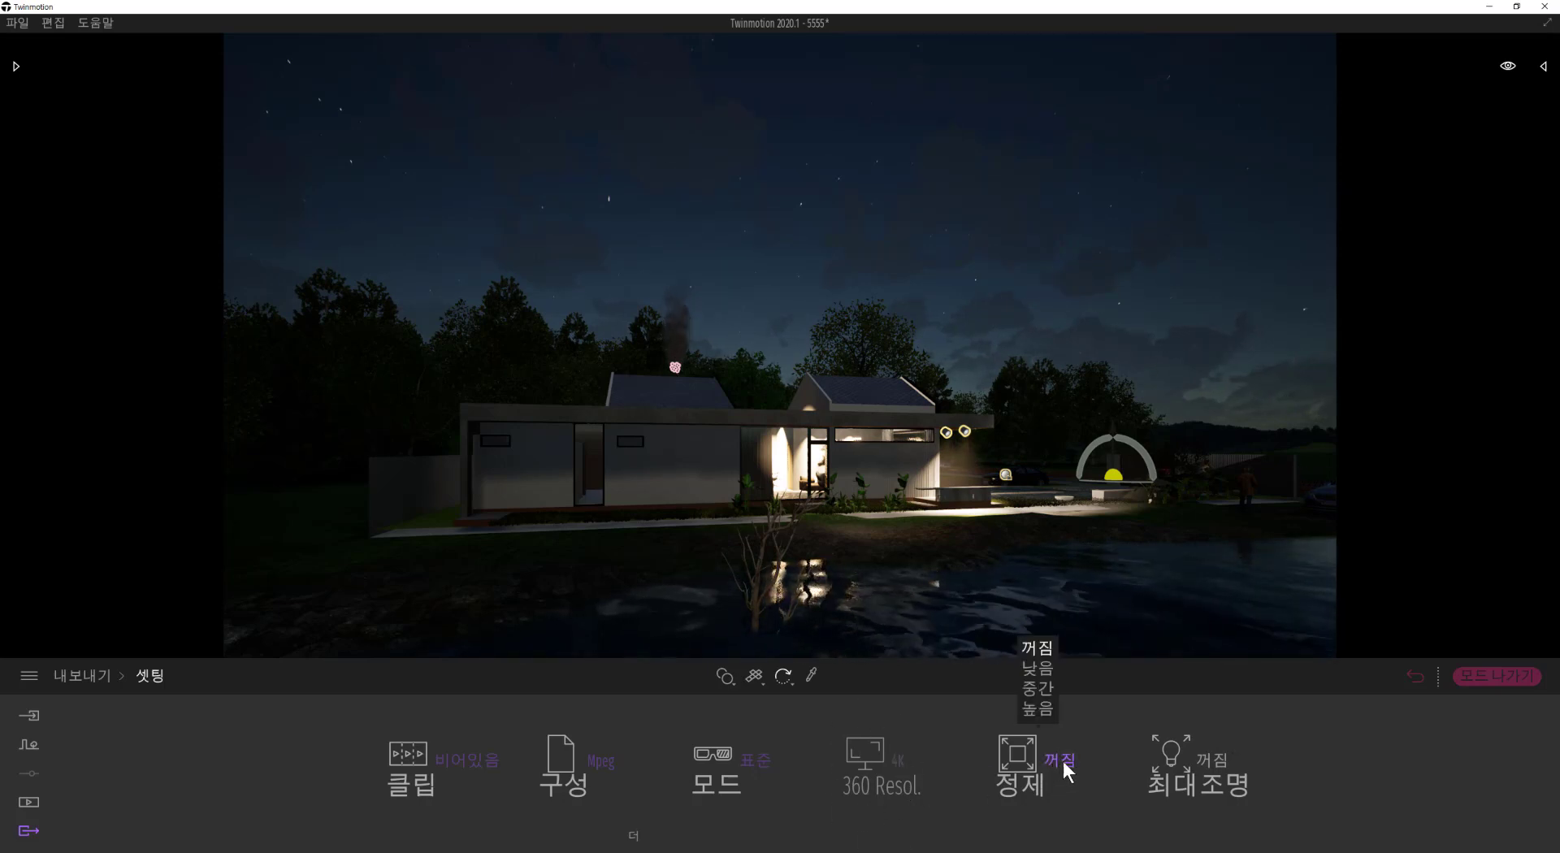
{"action": "left_click", "coordinate": [1036, 710]}
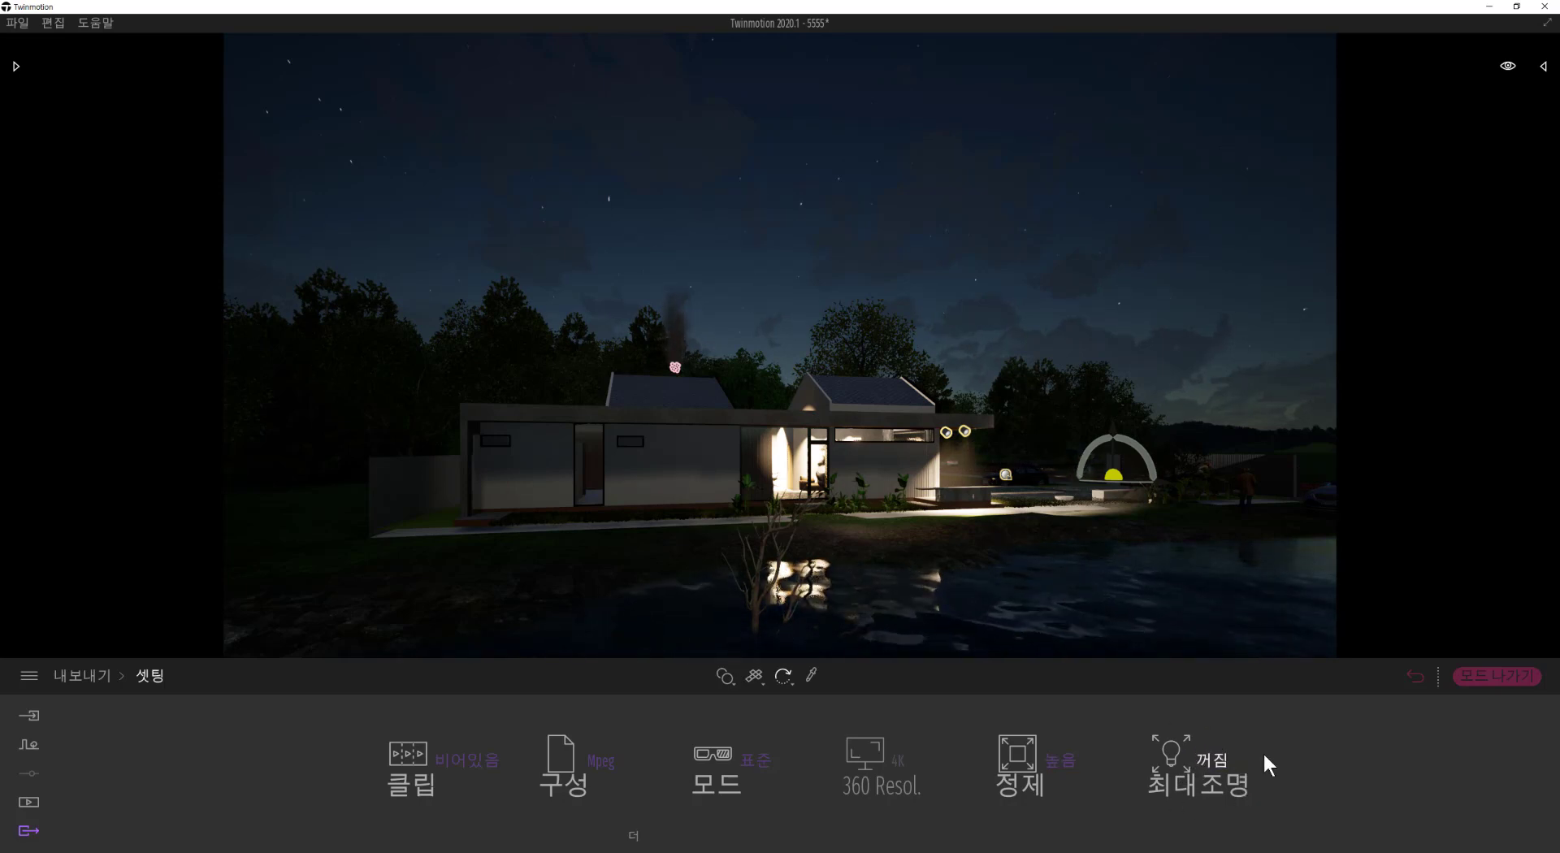
{"action": "left_click", "coordinate": [1209, 780]}
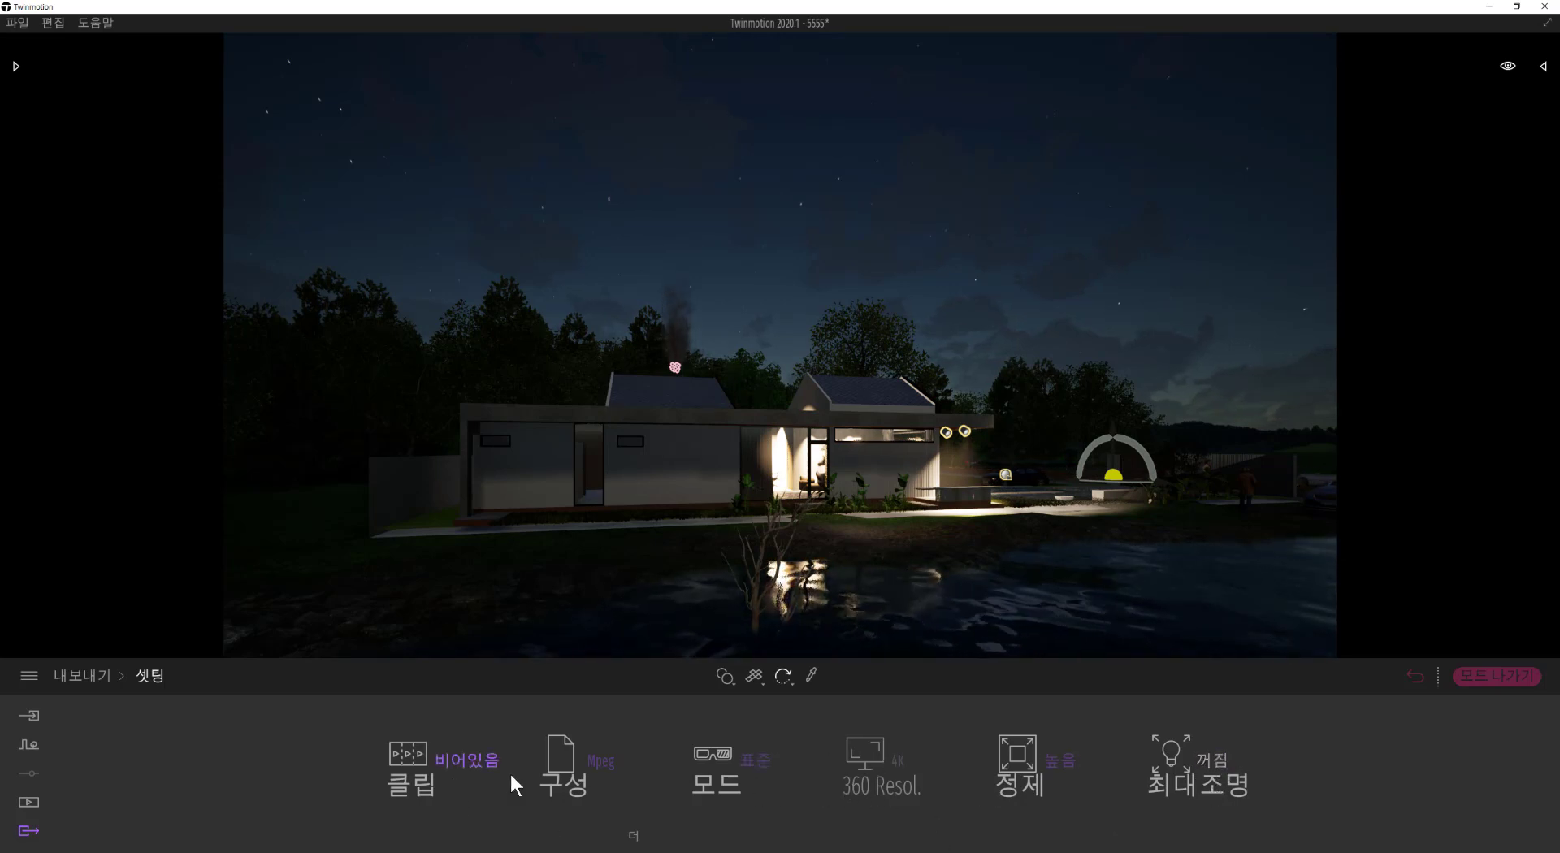
{"action": "left_click", "coordinate": [103, 678]}
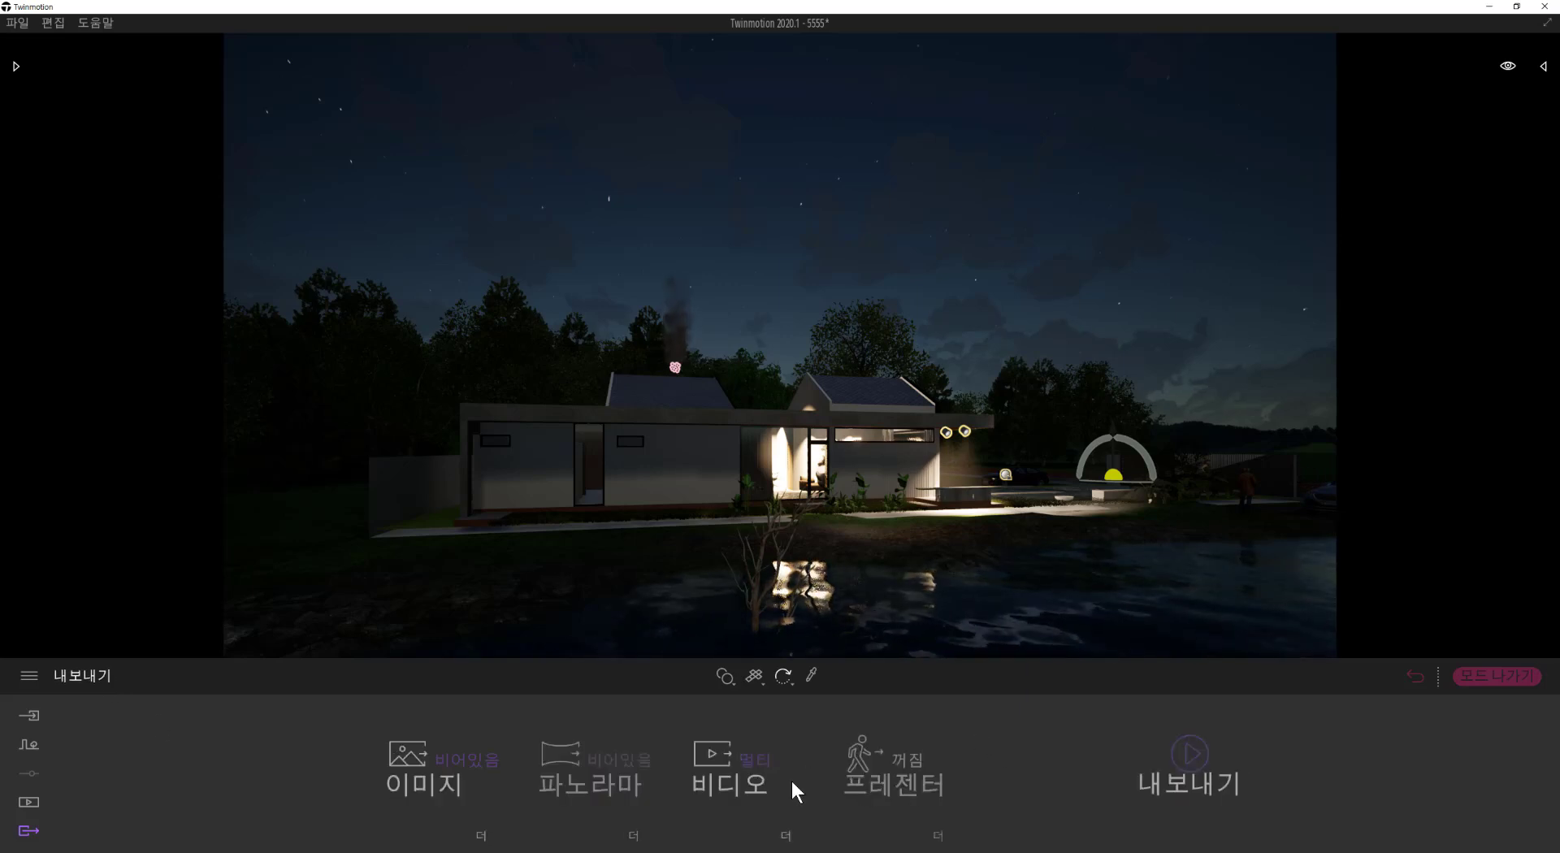
Step: Recheck the video export settings, and return to the export overview to check the video selection
{"action": "left_click", "coordinate": [787, 838]}
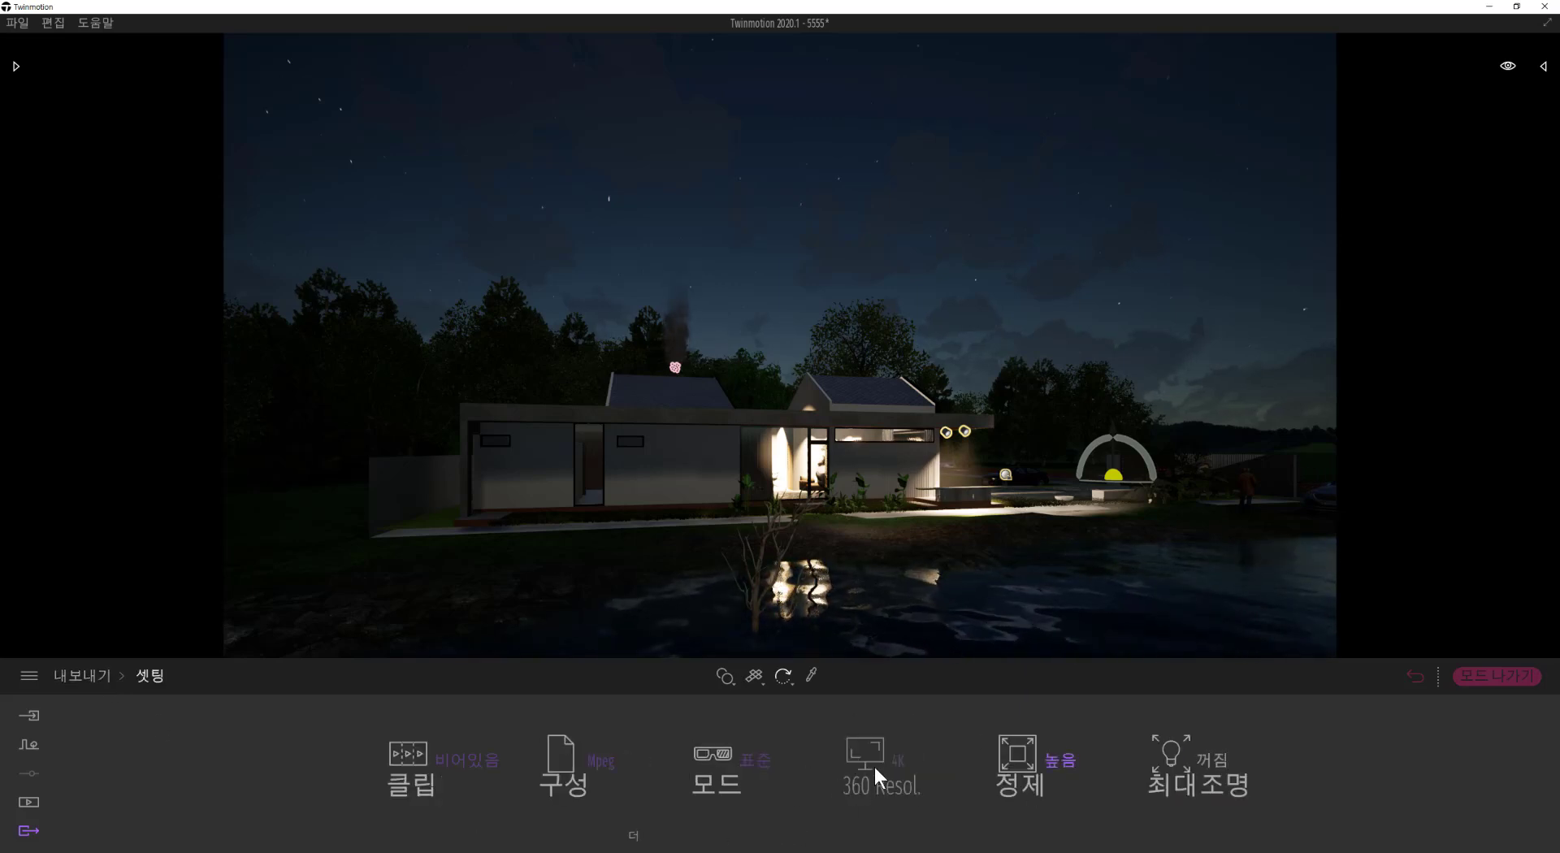
{"action": "left_click", "coordinate": [81, 676]}
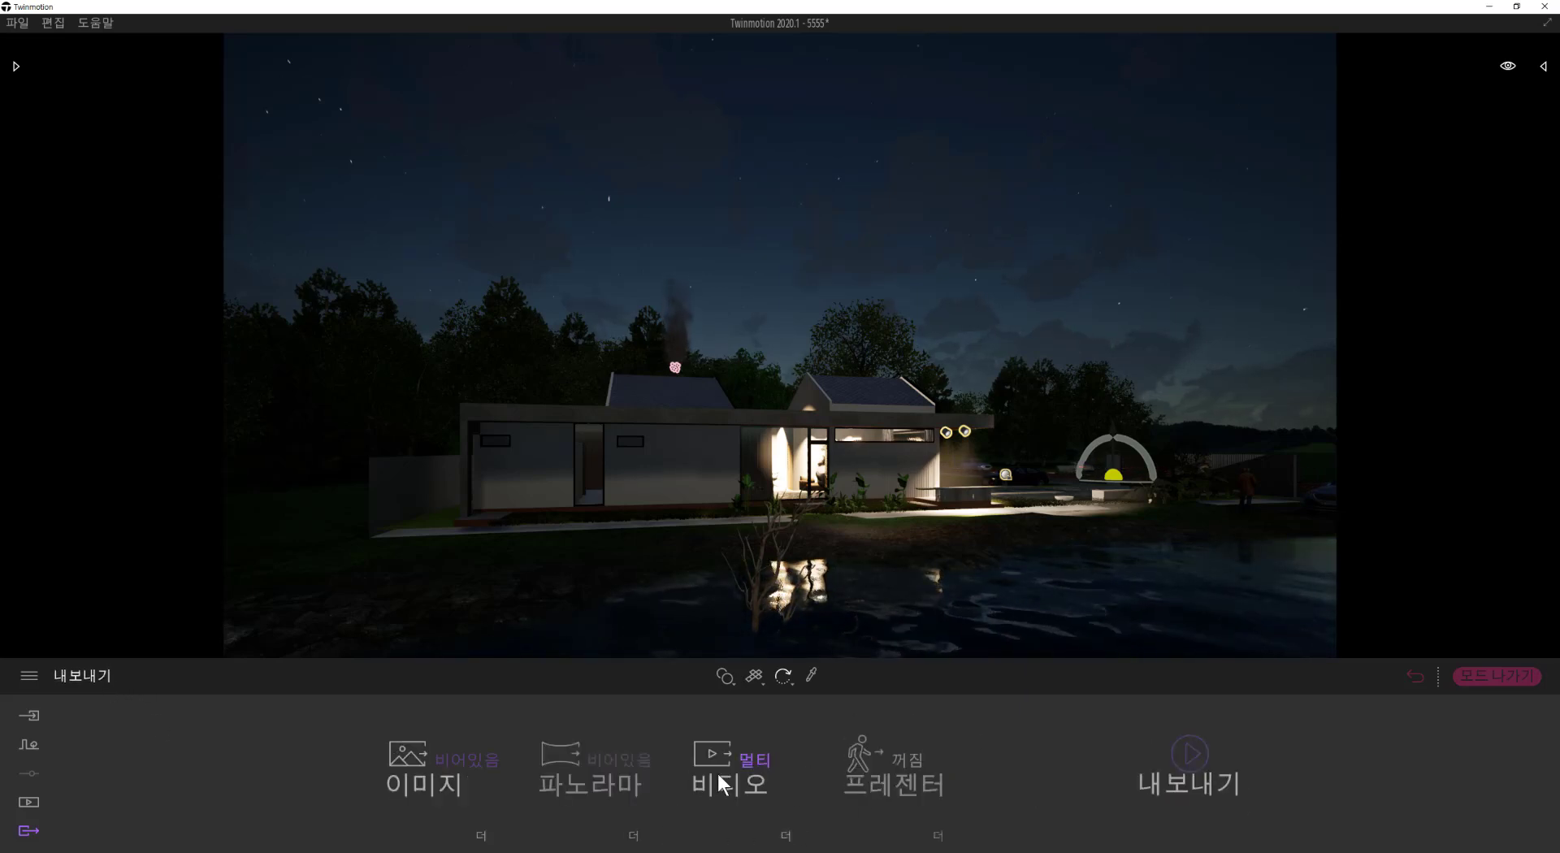
{"action": "left_click", "coordinate": [756, 760]}
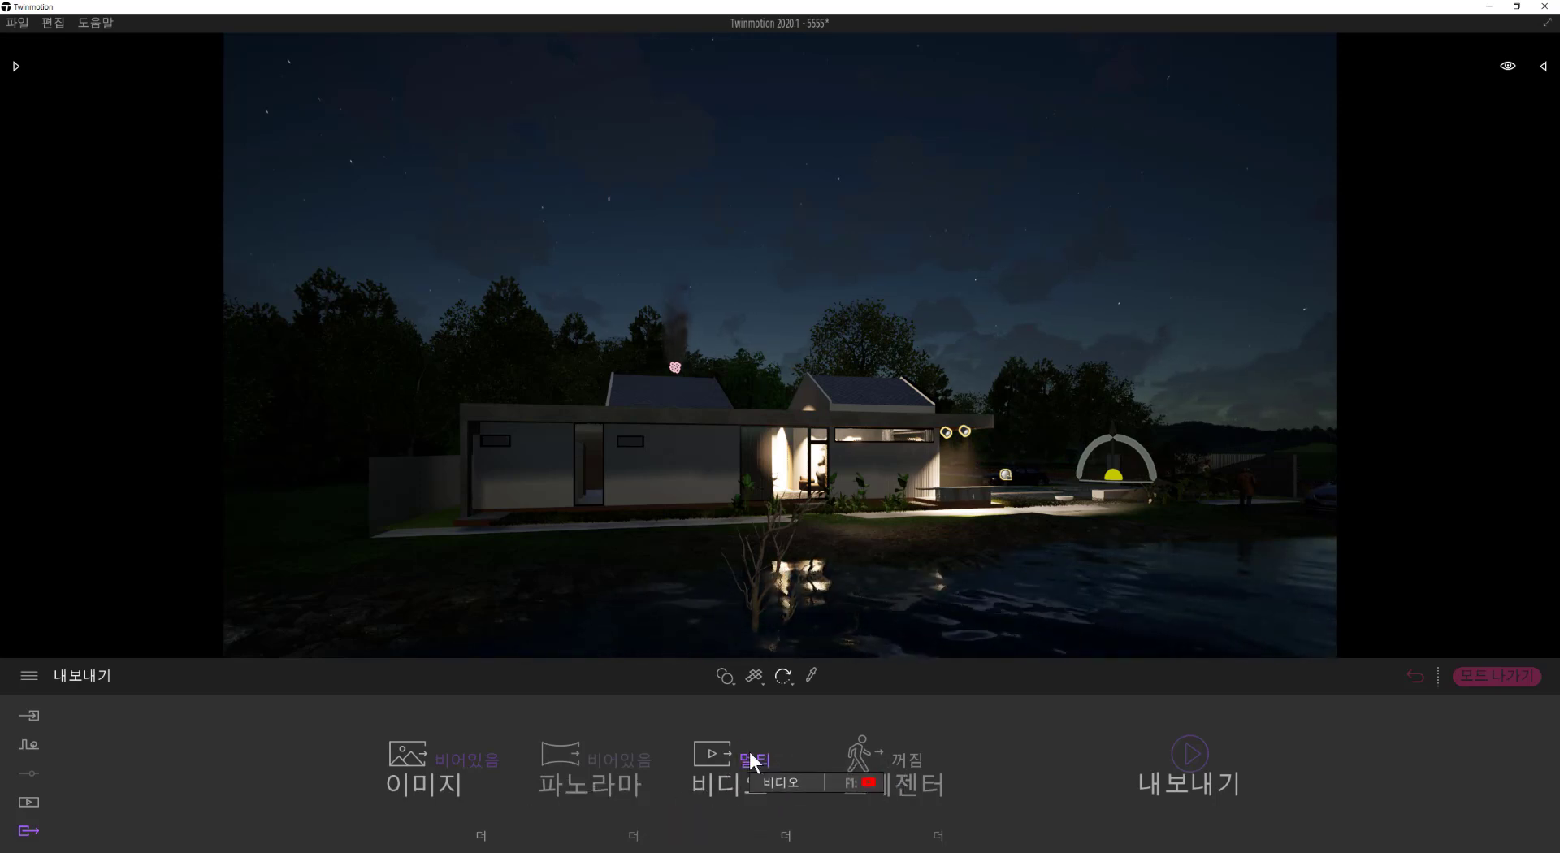
Step: Start exporting the selected videos and choose the eee folder on the desktop as the destination
{"action": "left_click", "coordinate": [1200, 758]}
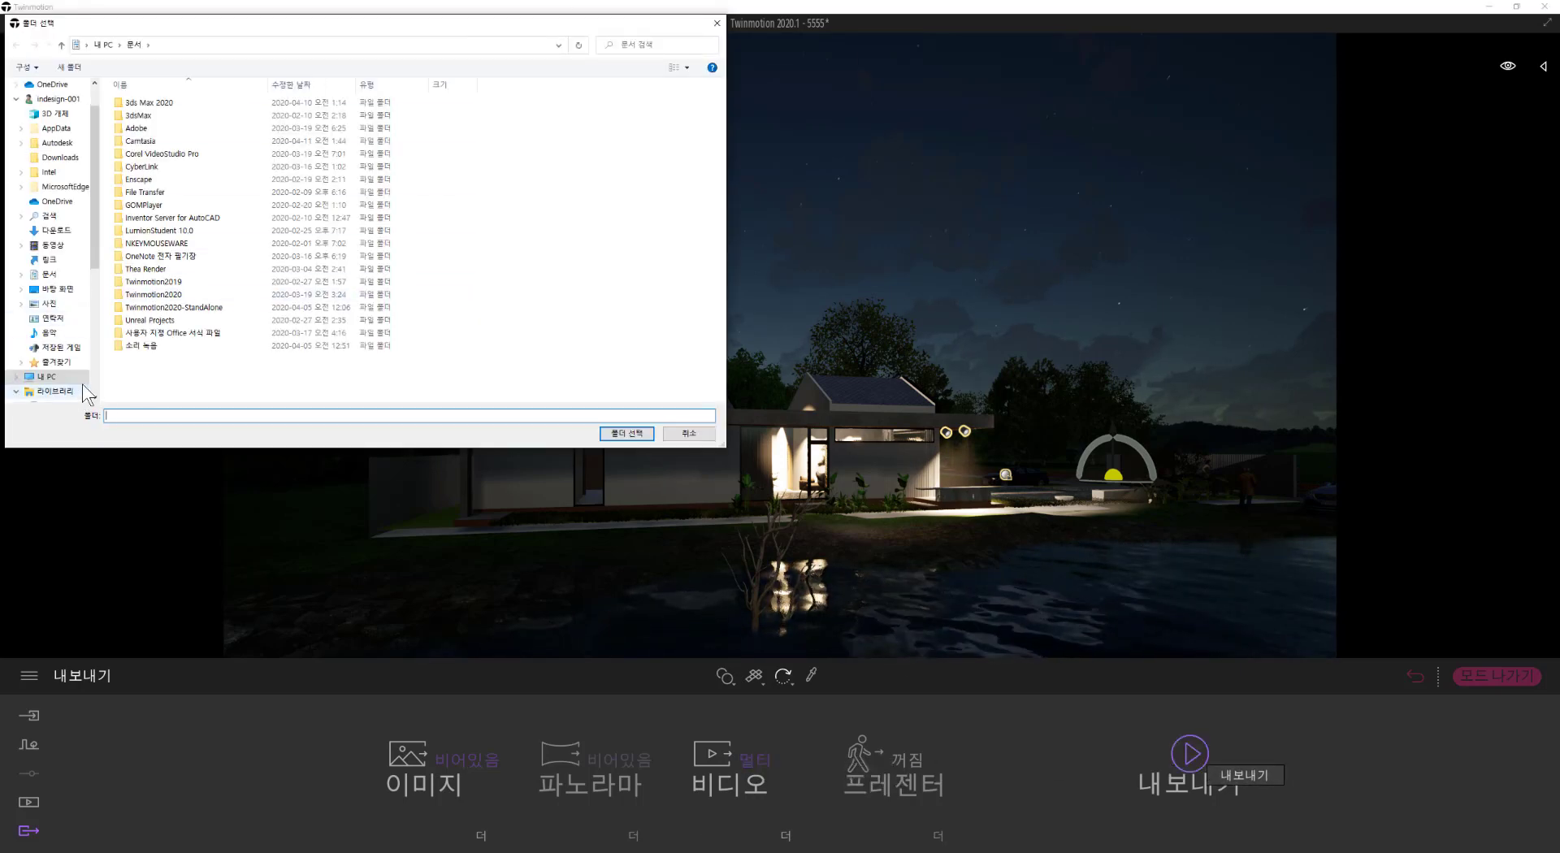
{"action": "left_click", "coordinate": [58, 289]}
{"action": "double_click", "coordinate": [416, 114]}
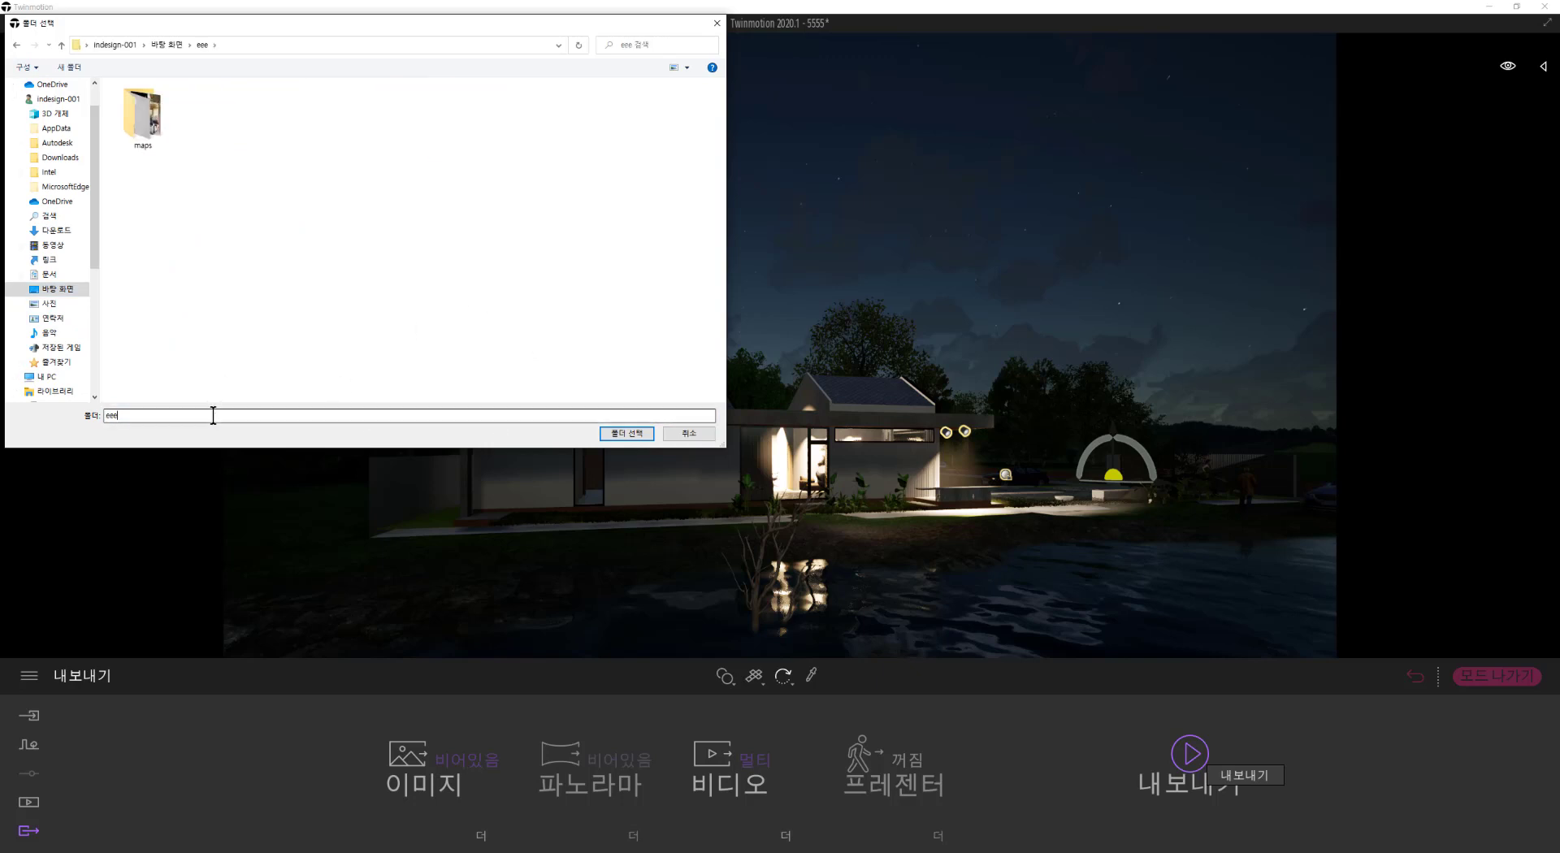
{"action": "left_click_drag", "start_coordinate": [209, 416], "coordinate": [94, 467]}
{"action": "type", "text": "ddd1"}
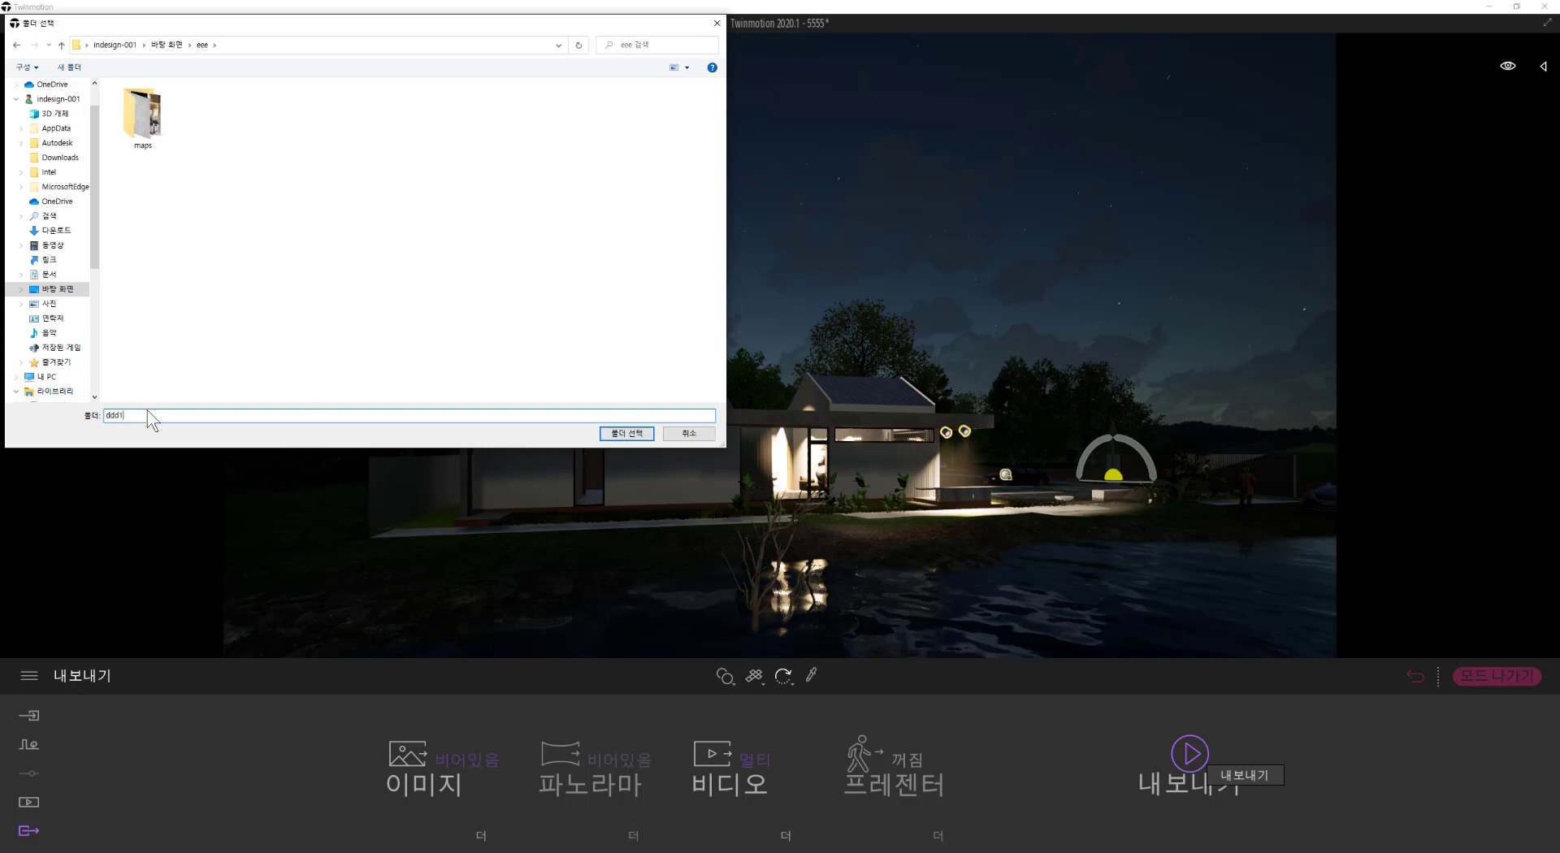
{"action": "left_click_drag", "start_coordinate": [144, 413], "coordinate": [107, 416]}
{"action": "key", "text": "BackSpace"}
{"action": "left_click", "coordinate": [644, 435]}
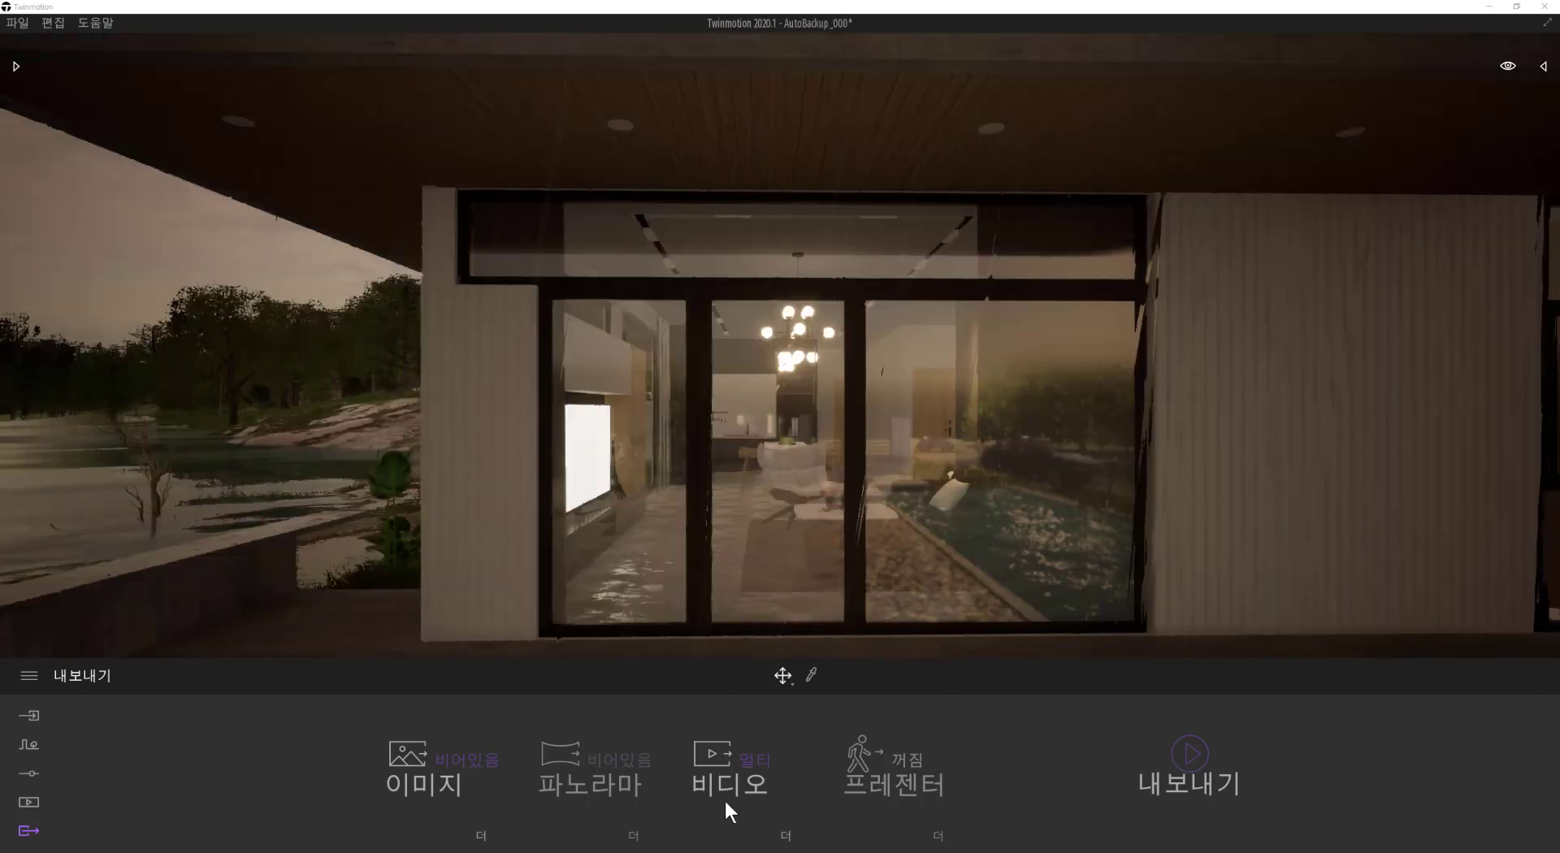
Step: Open the video export settings again and look at the refinement options
{"action": "left_click", "coordinate": [788, 838]}
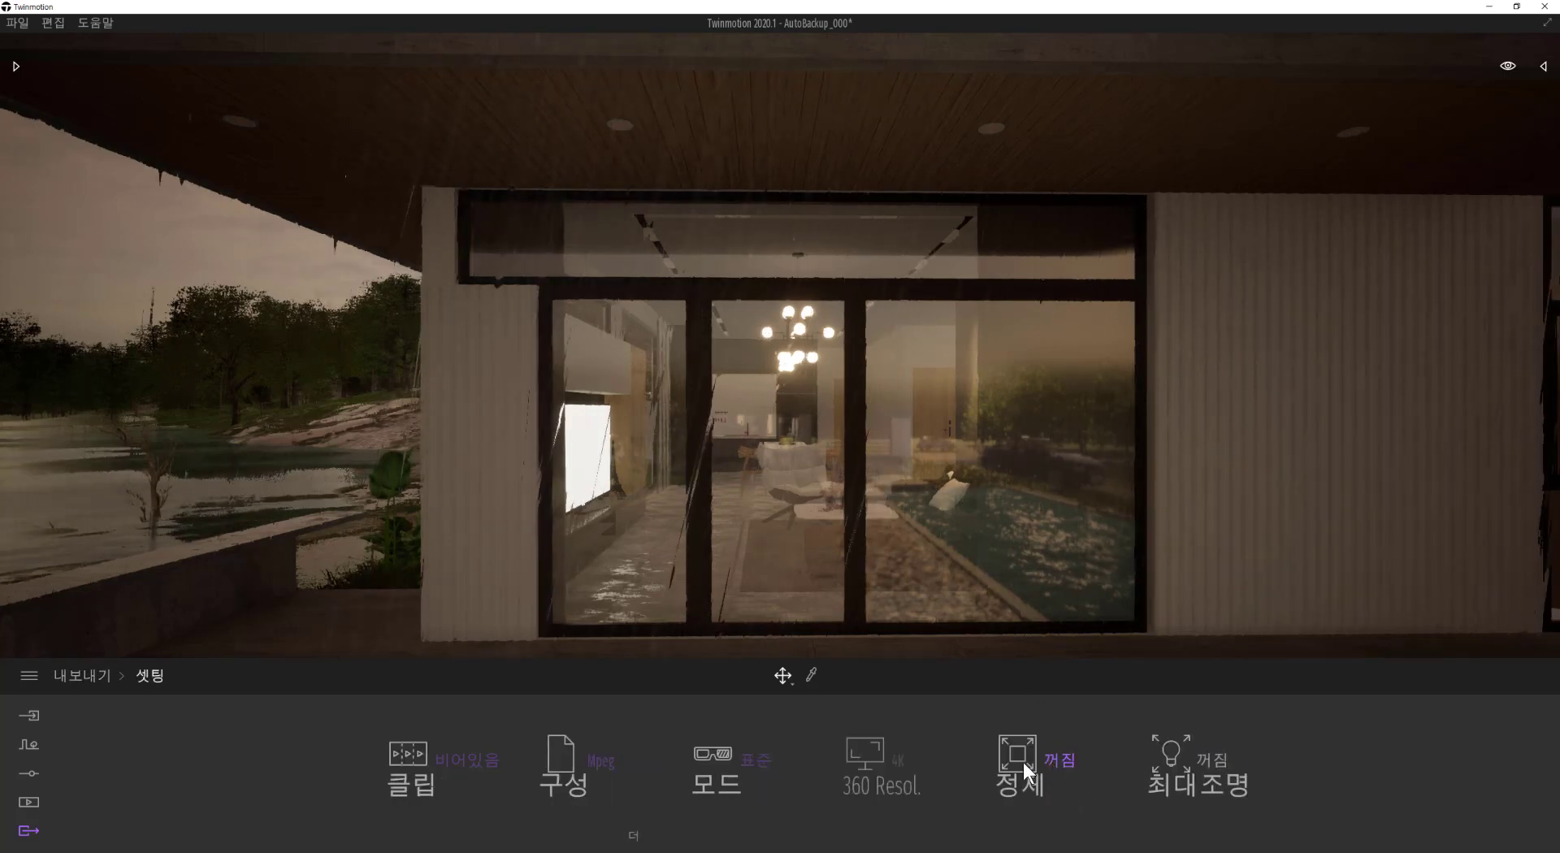
{"action": "left_click", "coordinate": [1053, 758]}
{"action": "left_click", "coordinate": [1051, 642]}
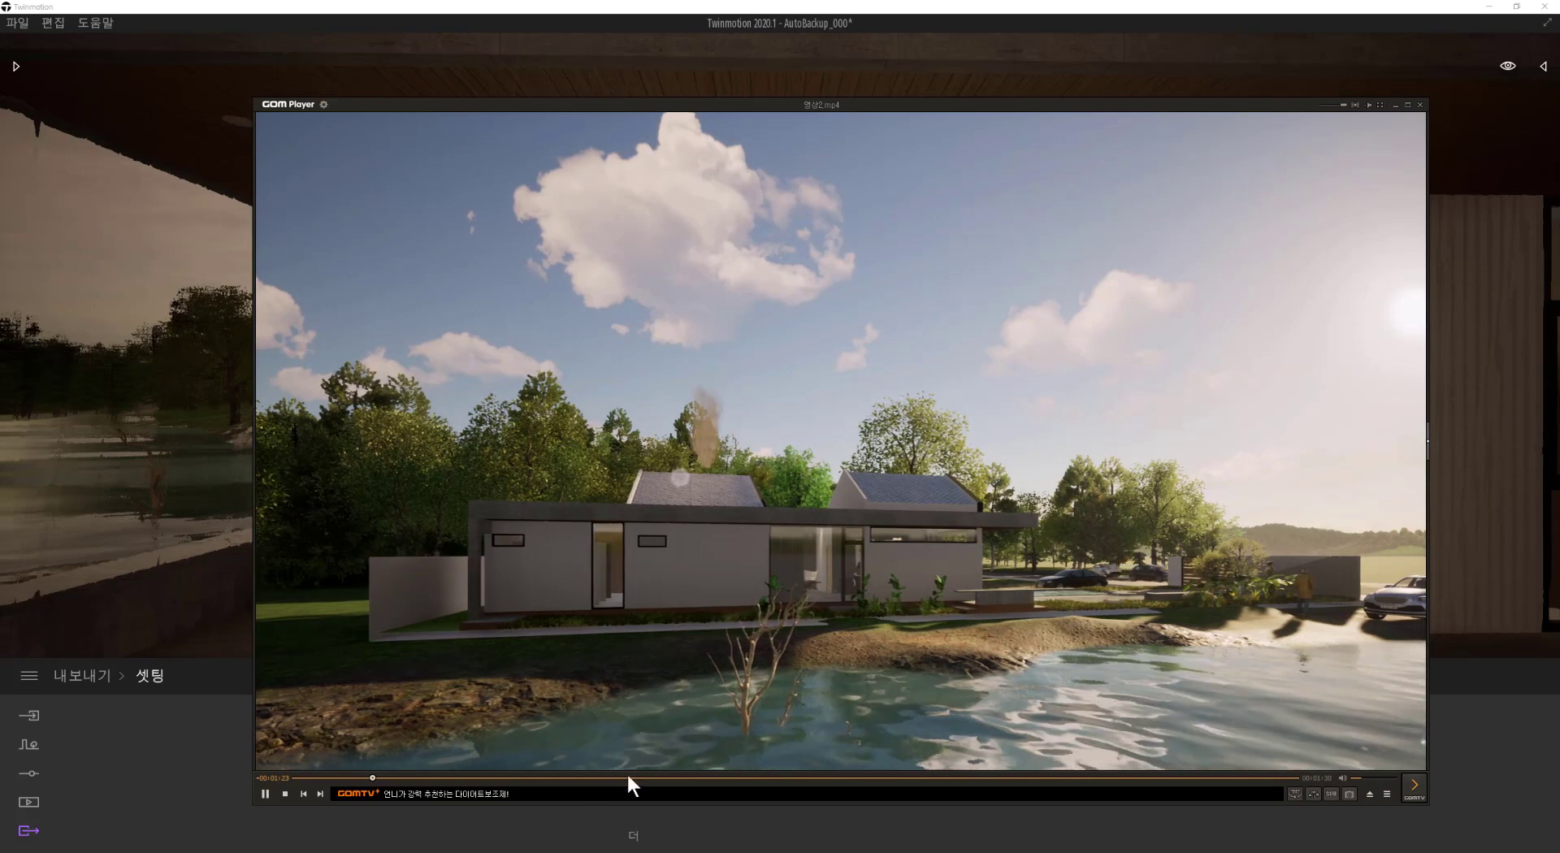
Step: Skim through the exported second and third videos in GOM Player, closing each one after viewing
{"action": "left_click", "coordinate": [964, 777]}
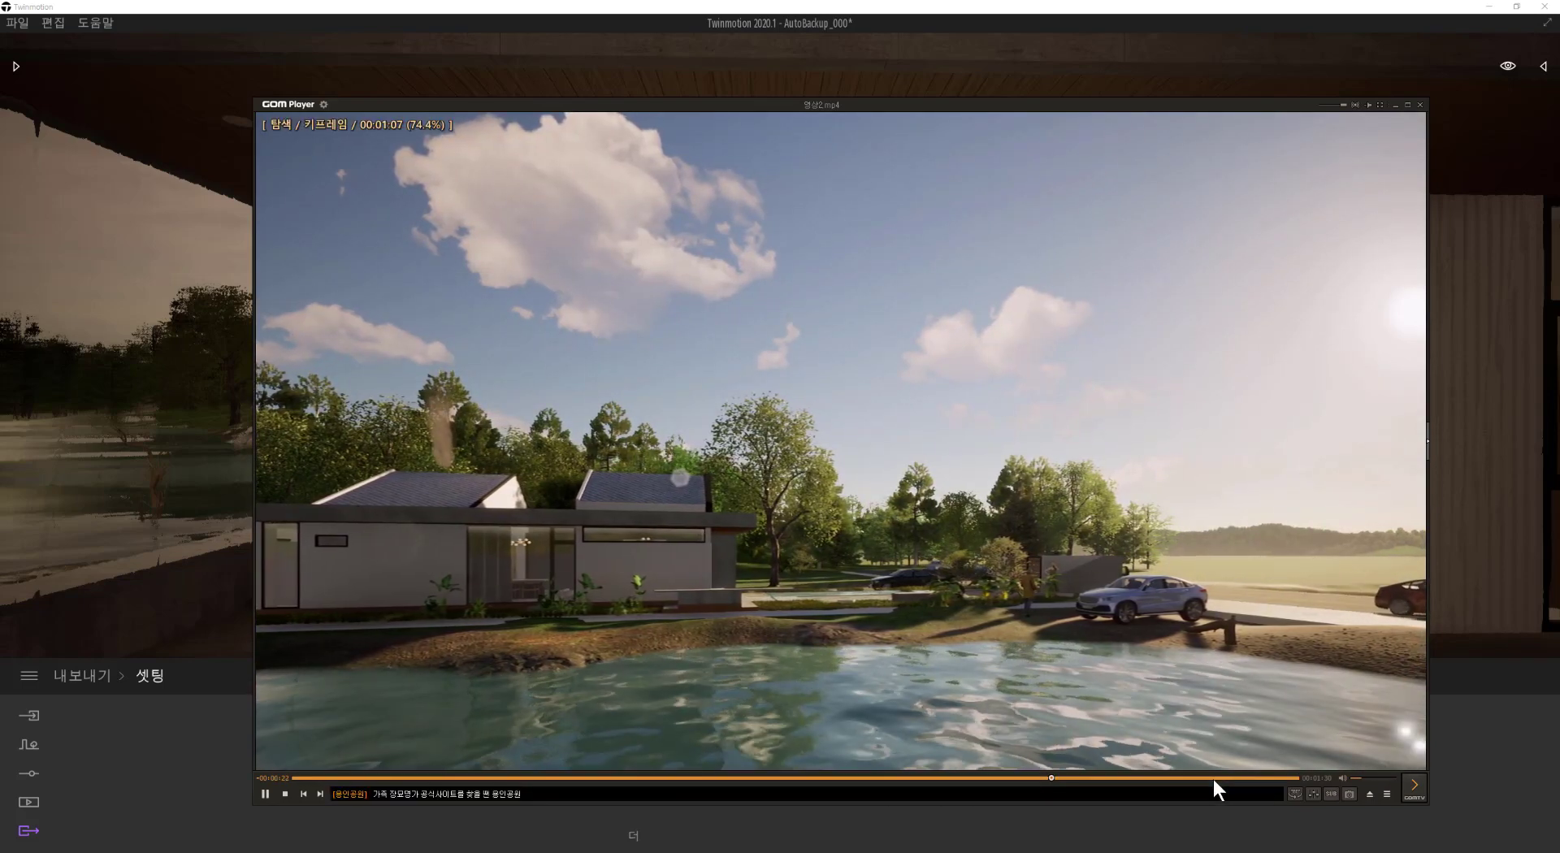
{"action": "left_click", "coordinate": [1219, 777]}
{"action": "left_click", "coordinate": [1419, 105]}
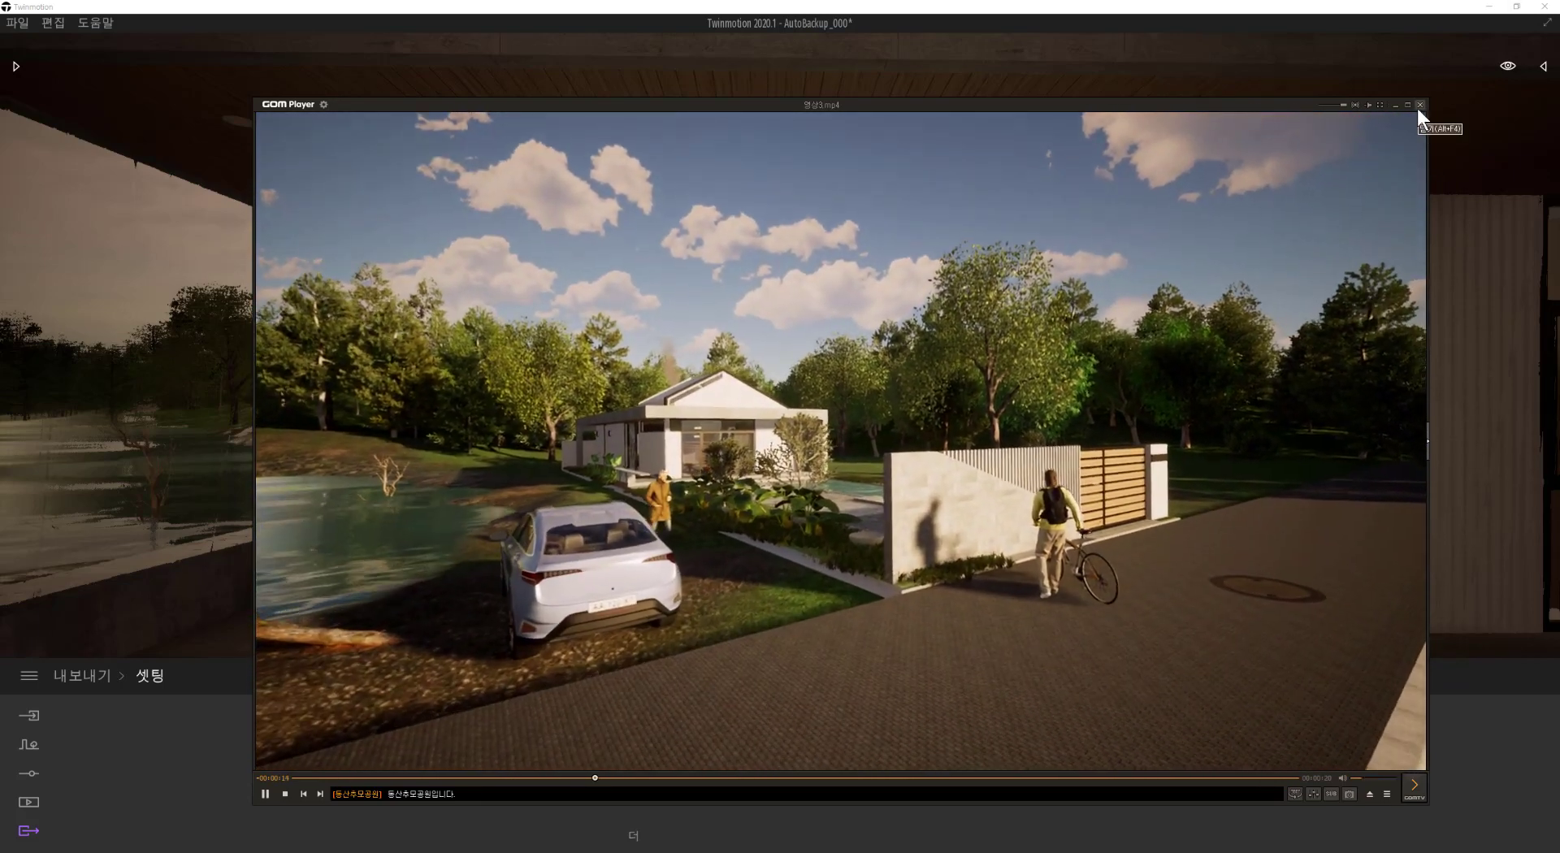
{"action": "left_click", "coordinate": [1420, 105]}
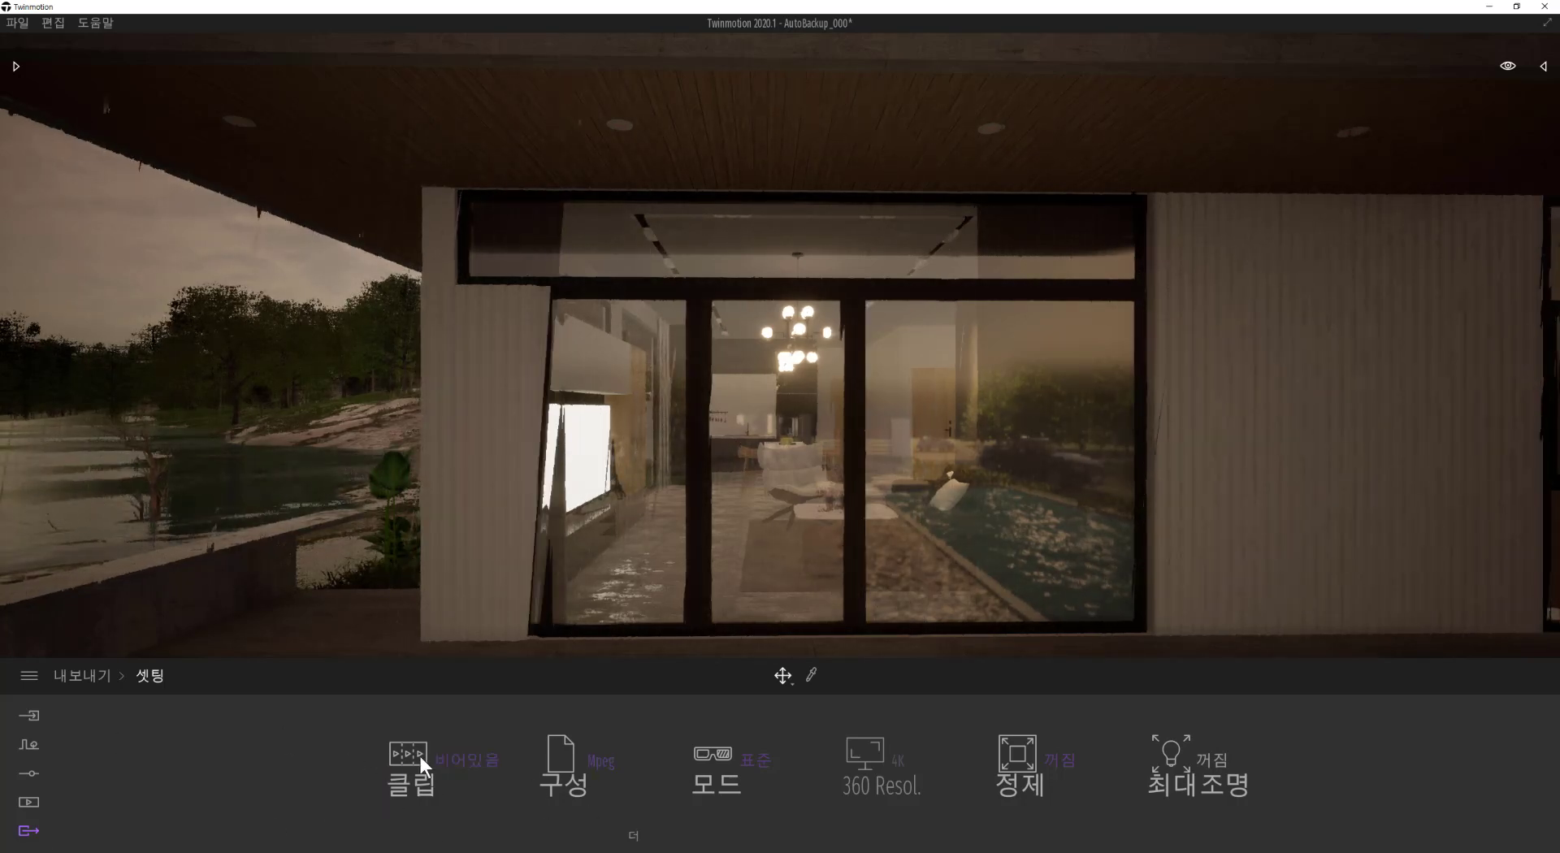
Step: Leave the export settings and create the first presenter in the project's media
{"action": "left_click", "coordinate": [35, 835]}
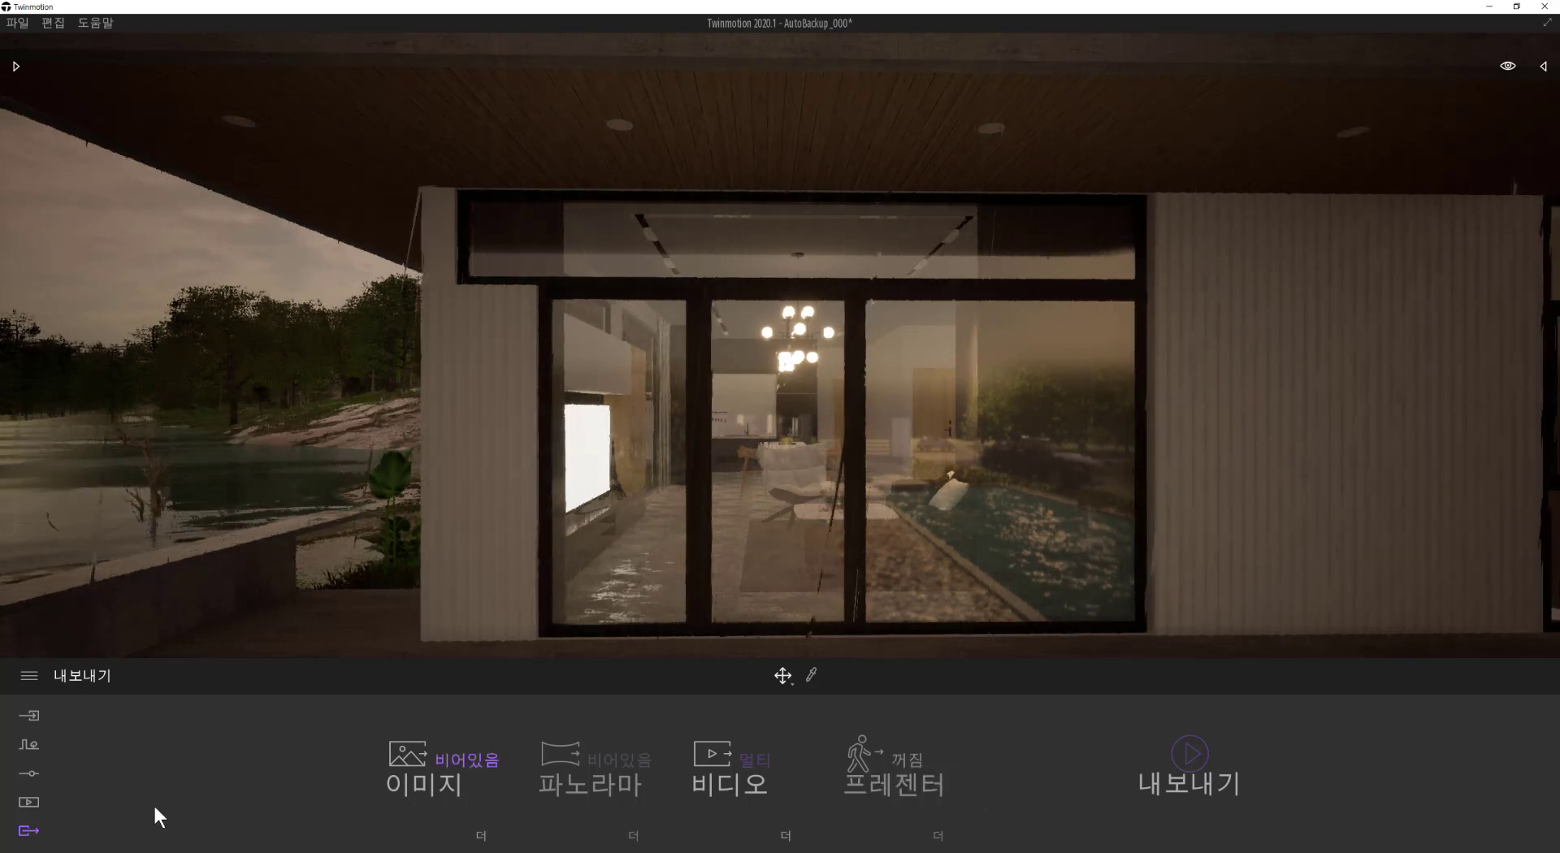
{"action": "left_click", "coordinate": [29, 802]}
{"action": "left_click", "coordinate": [1036, 746]}
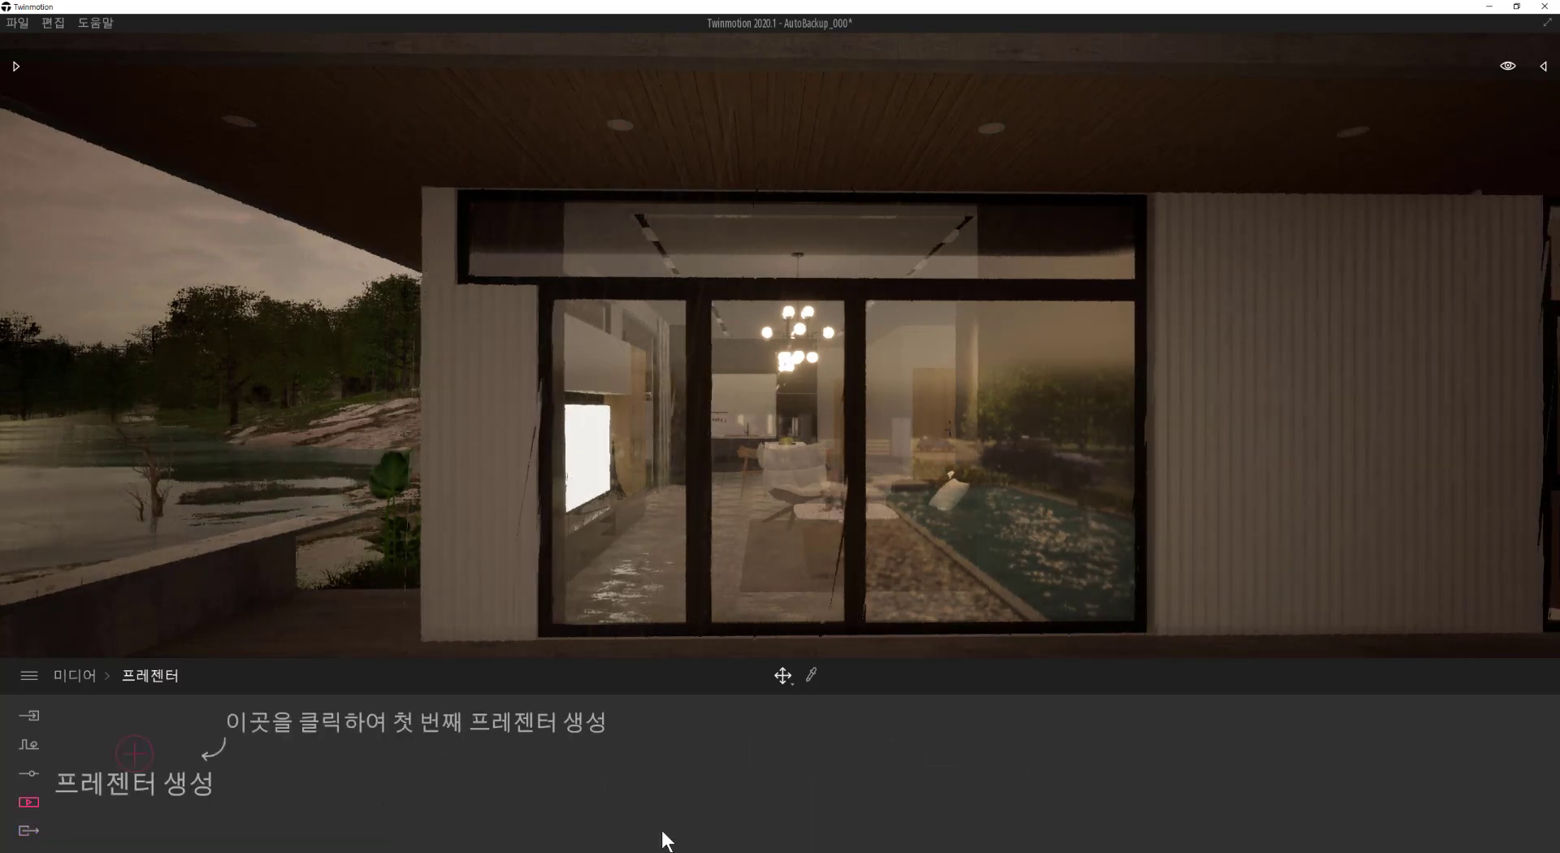
{"action": "left_click", "coordinate": [135, 754]}
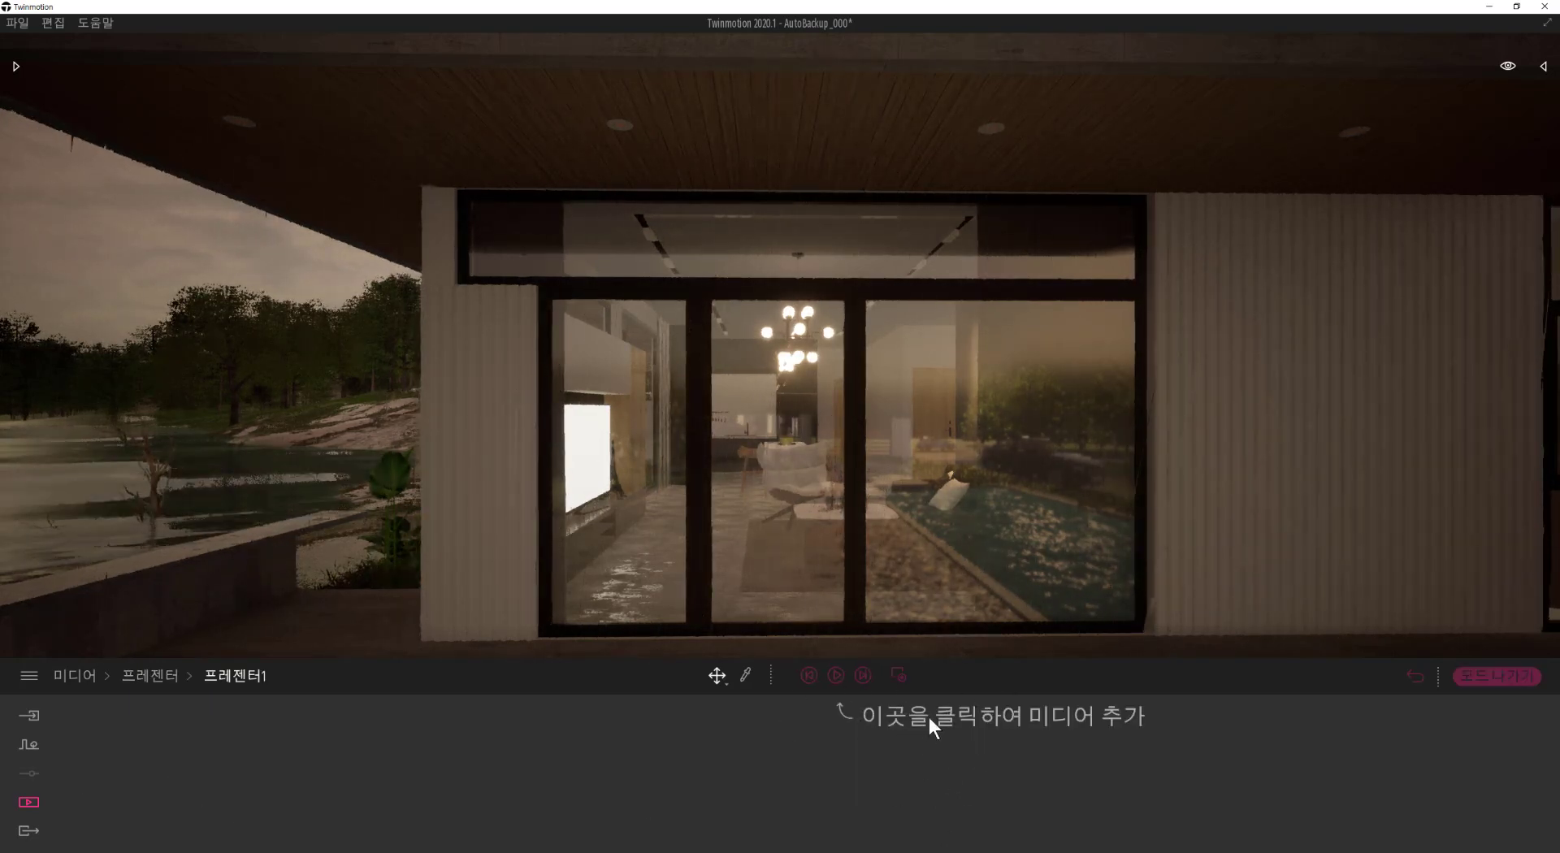
Step: Open the presenter's media selection, look over the available images and videos, and add 이미지4 as its first item
{"action": "left_click", "coordinate": [835, 675]}
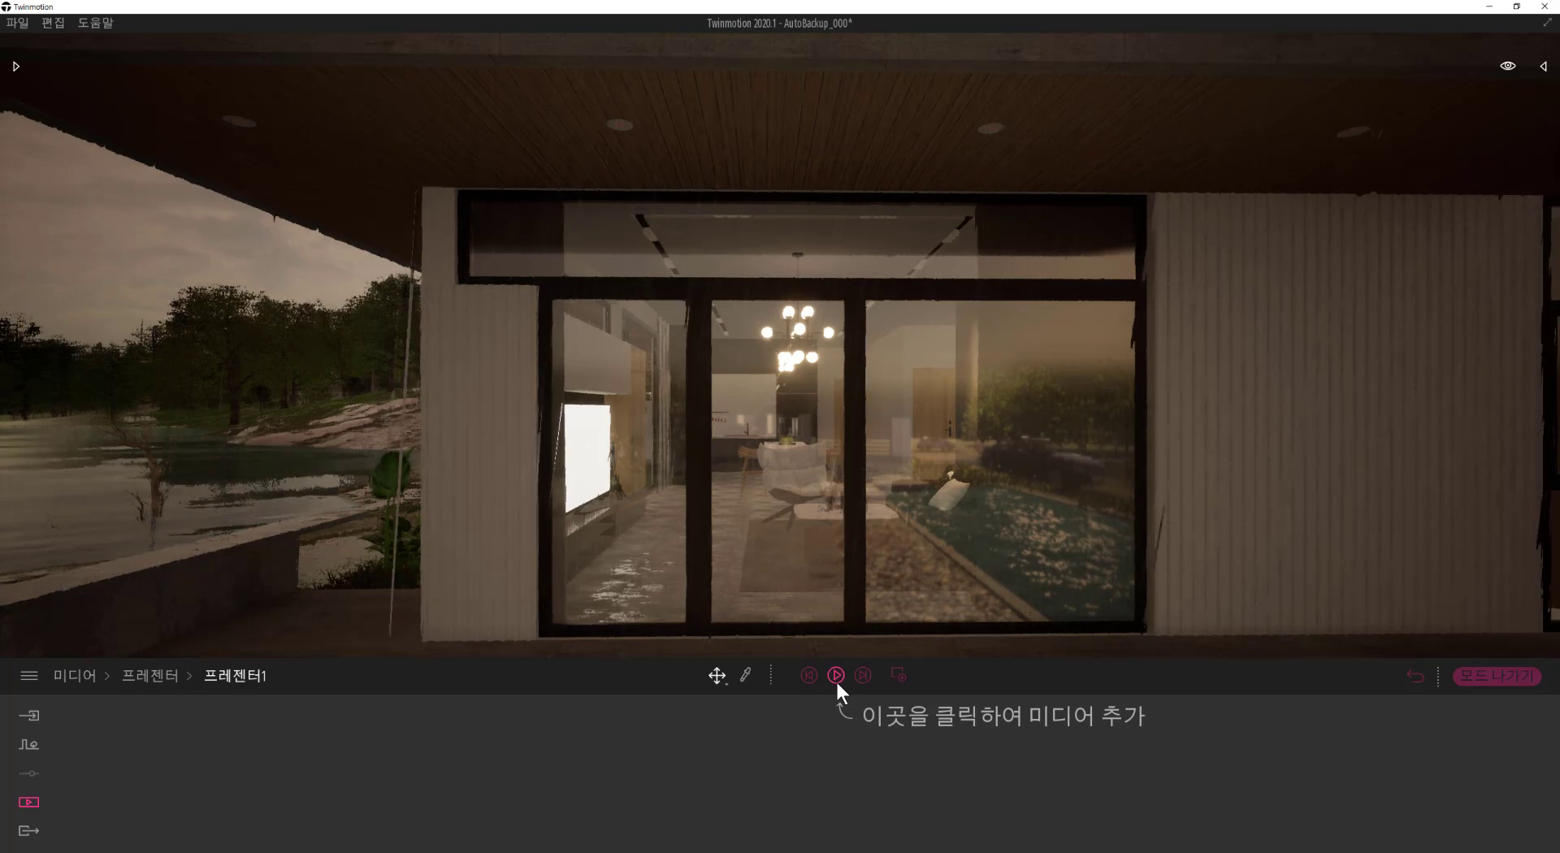
{"action": "left_click", "coordinate": [898, 675]}
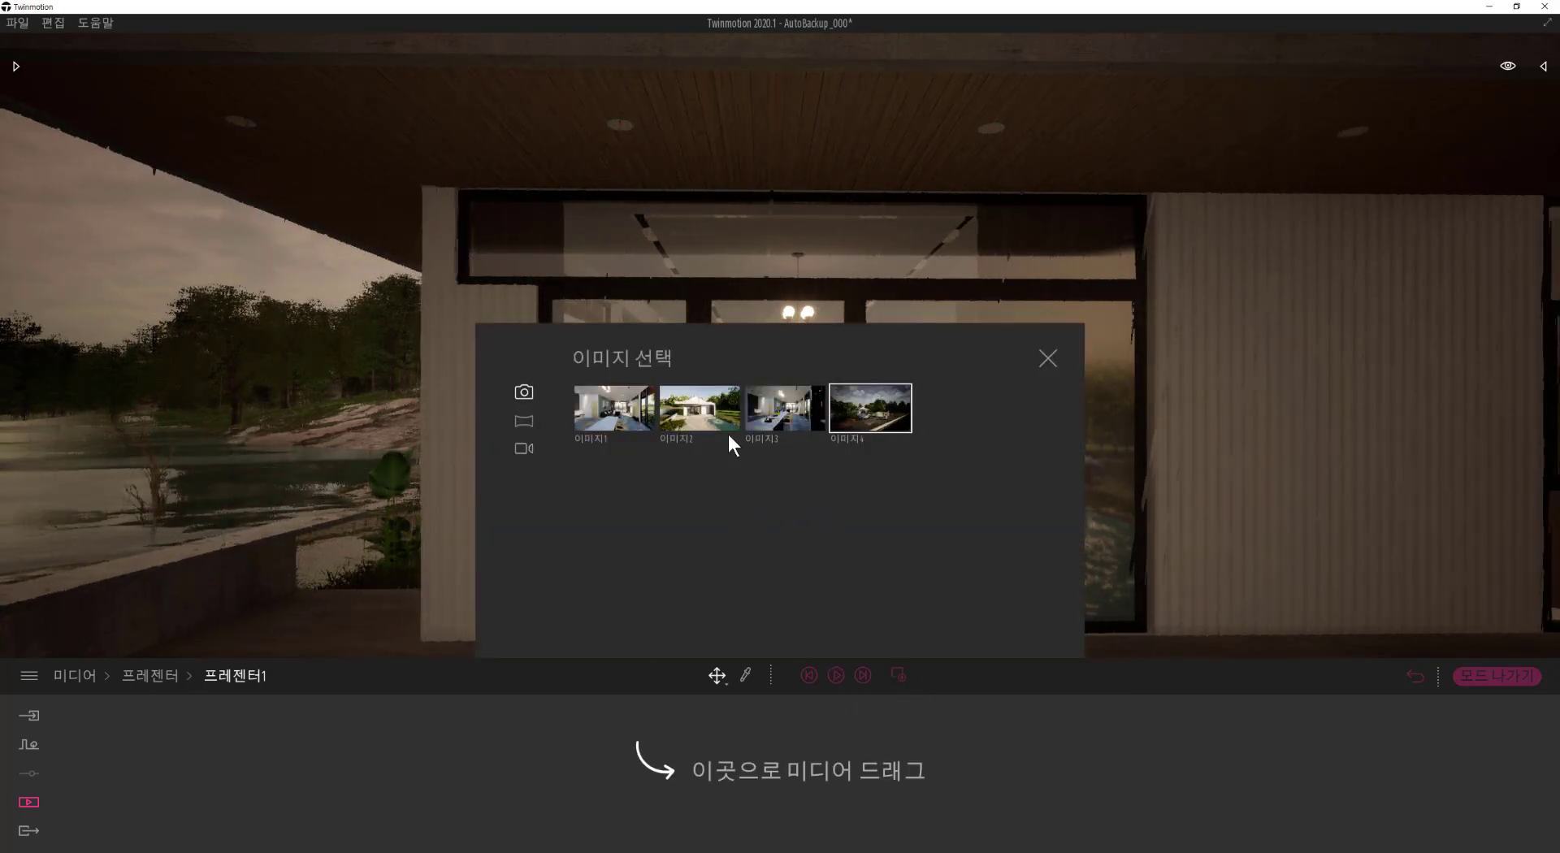
{"action": "left_click", "coordinate": [535, 452]}
{"action": "left_click", "coordinate": [524, 392]}
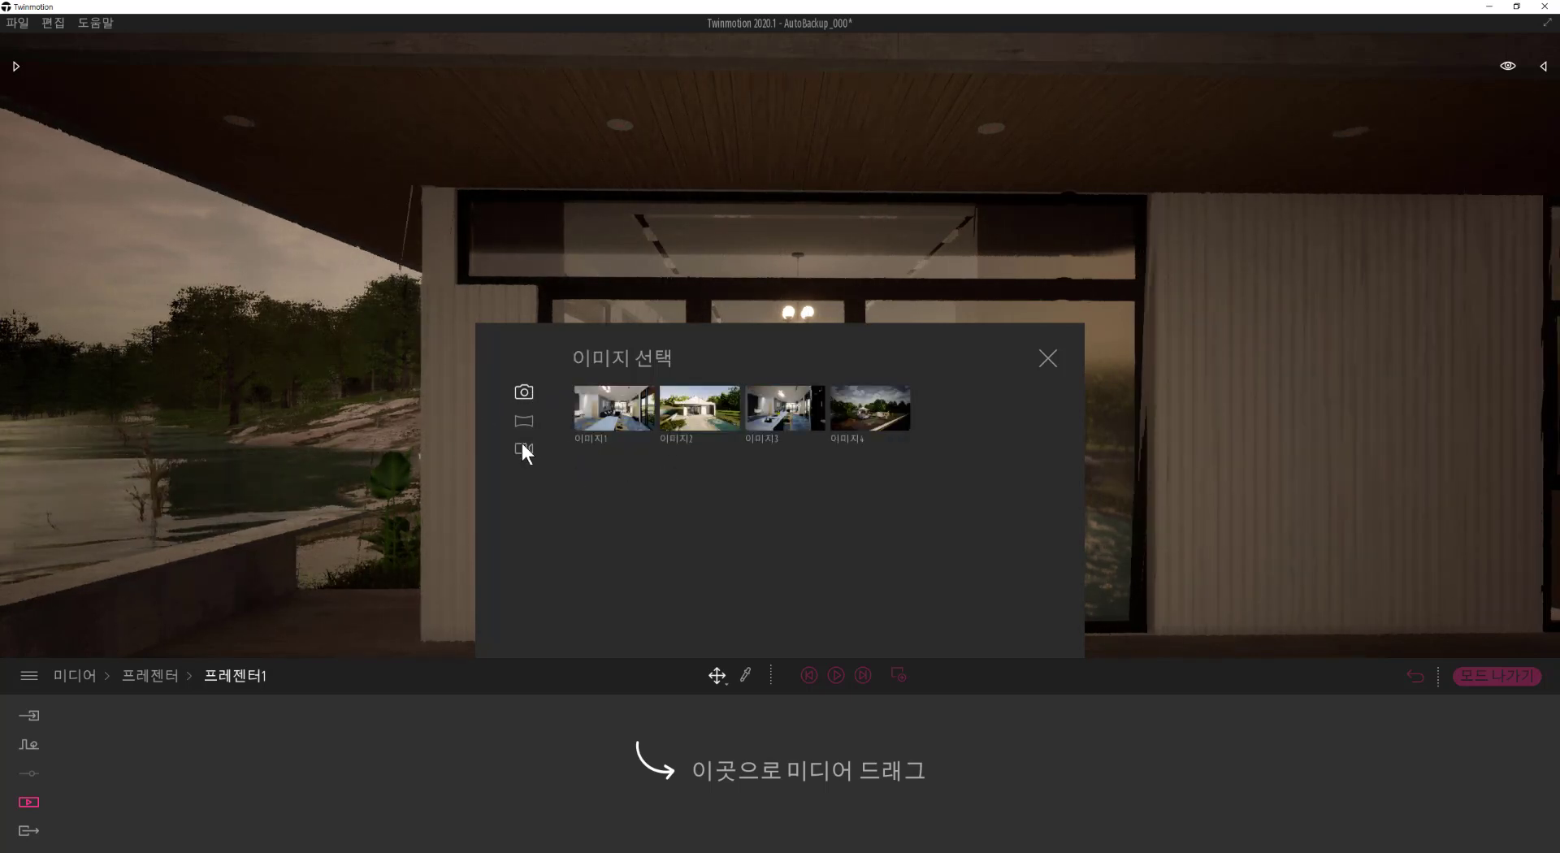
{"action": "left_click", "coordinate": [528, 449]}
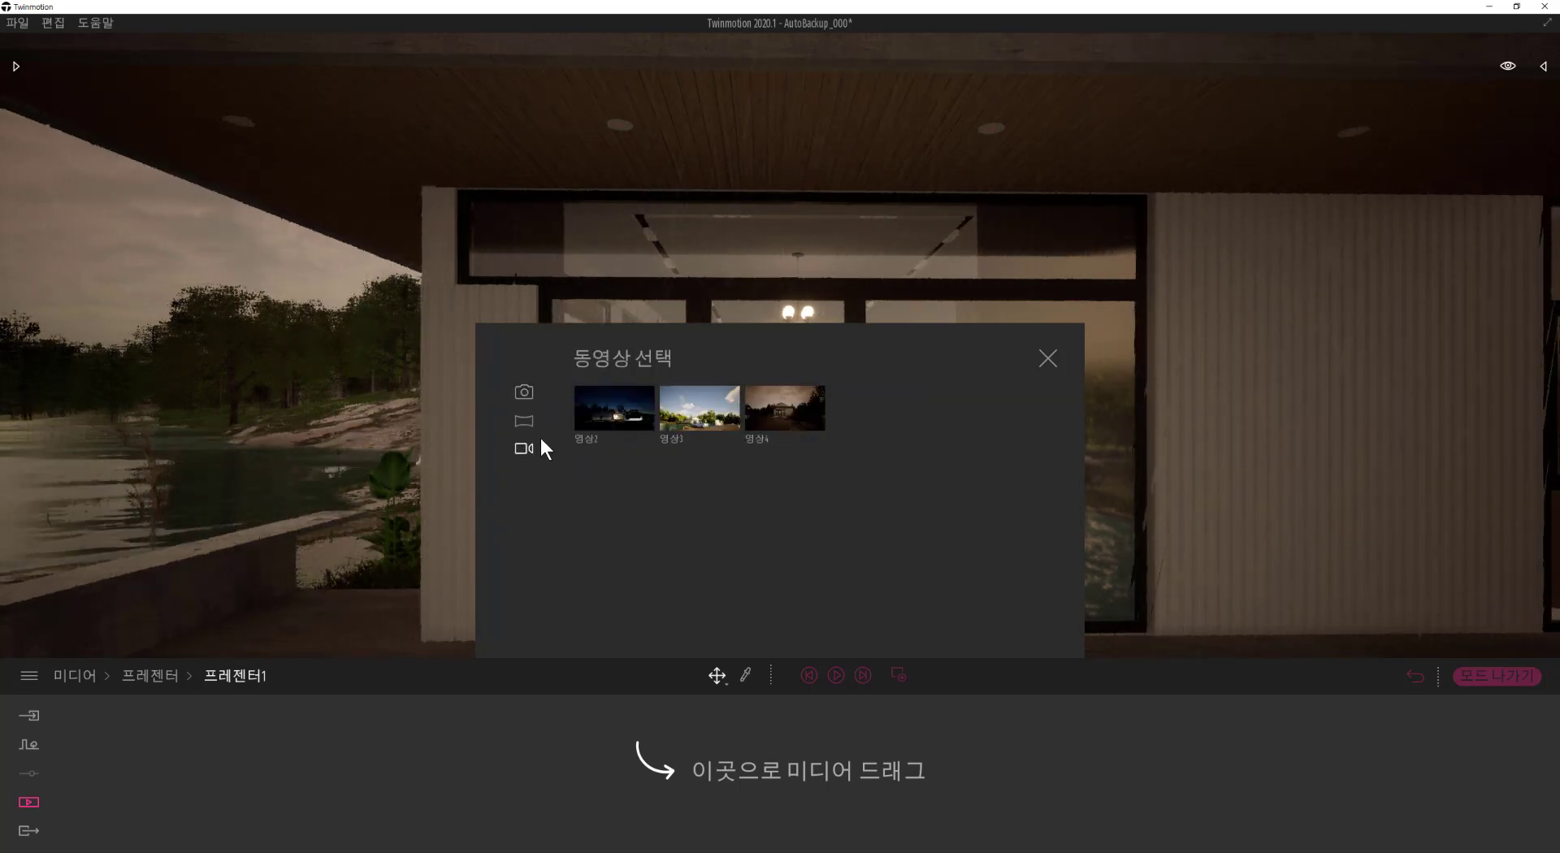
{"action": "left_click", "coordinate": [530, 393]}
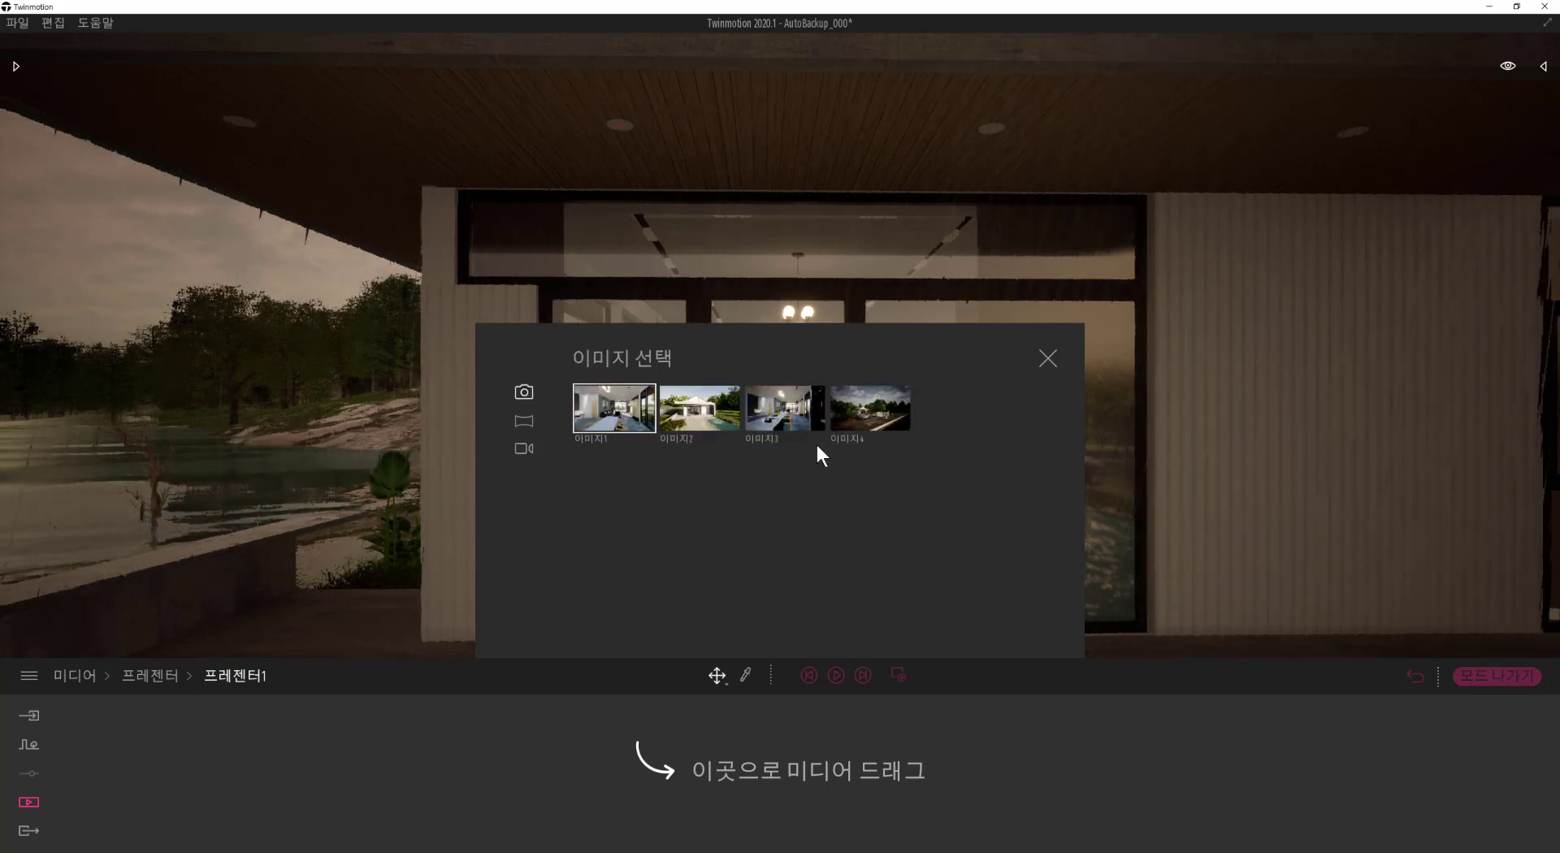
{"action": "left_click", "coordinate": [861, 416]}
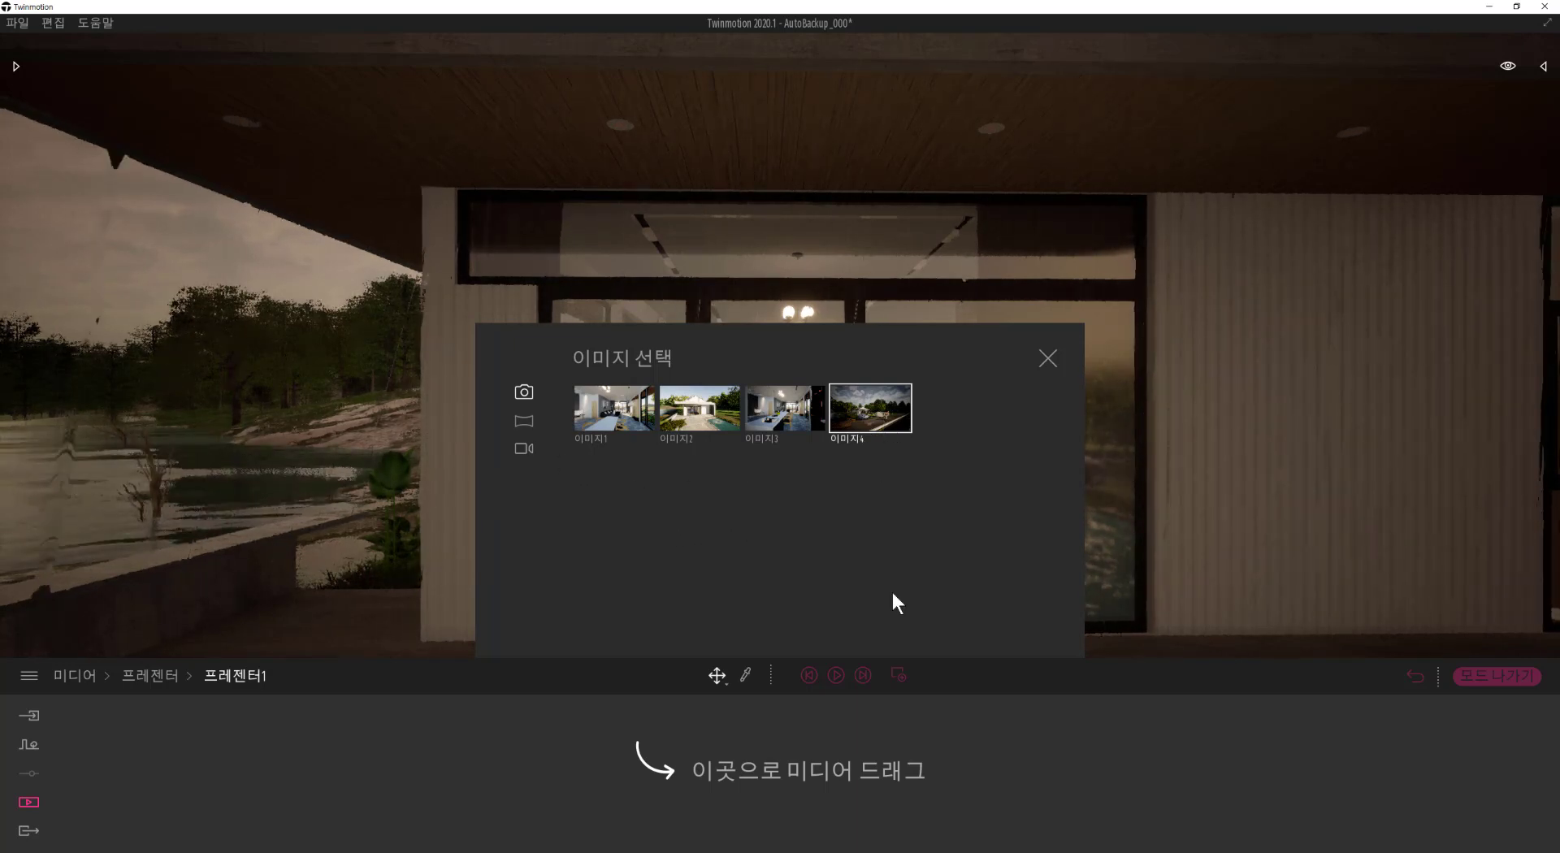
{"action": "left_click_drag", "start_coordinate": [888, 421], "coordinate": [792, 776]}
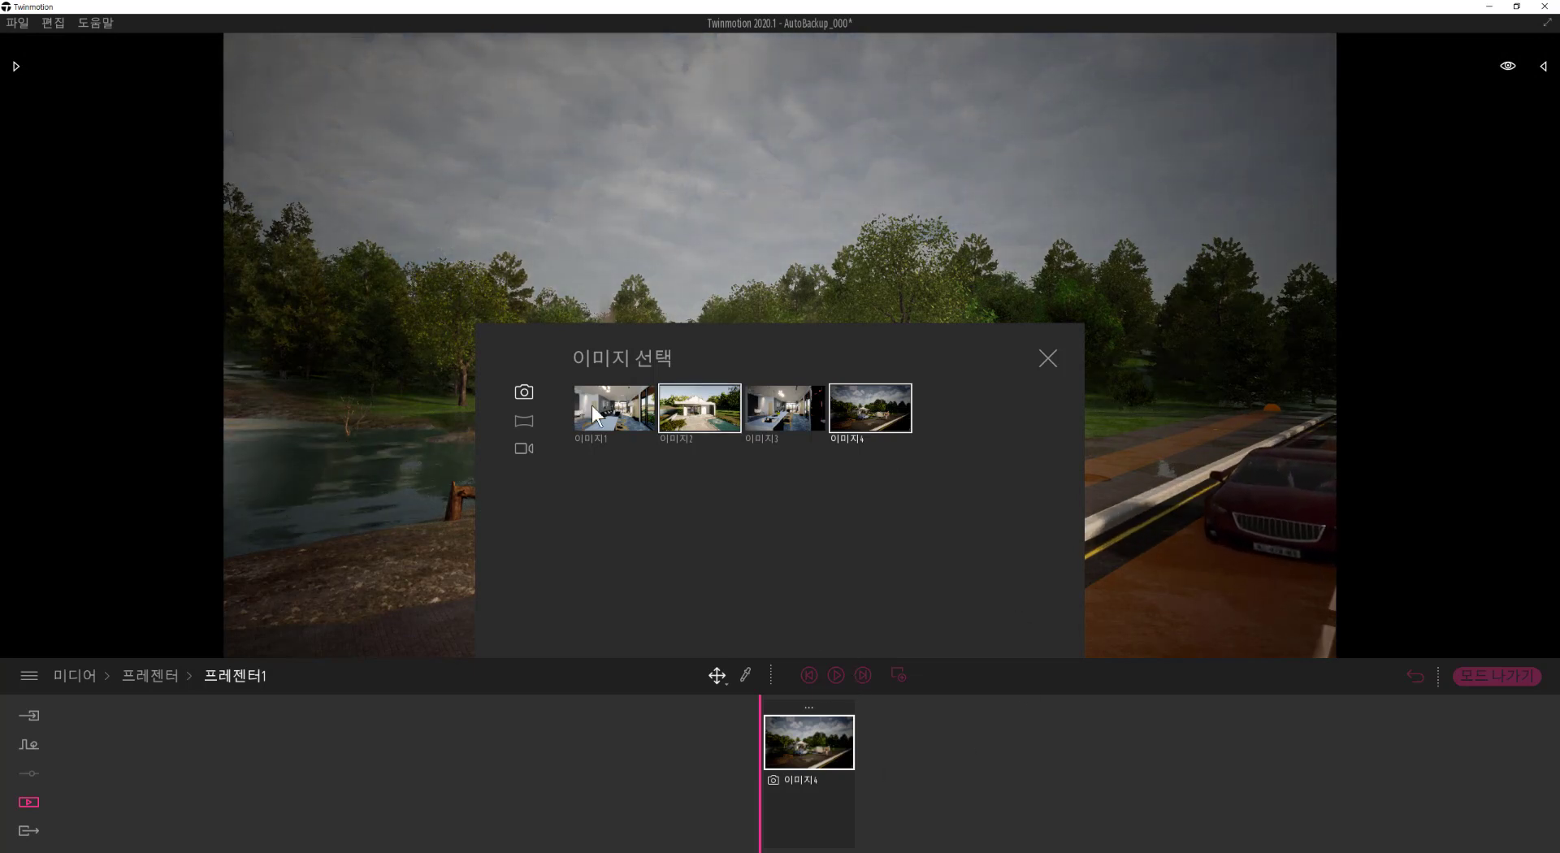
Step: Add the videos 영상2, 영상4 and 영상3 to the presenter after the image, and exit presenter editing
{"action": "left_click", "coordinate": [527, 446]}
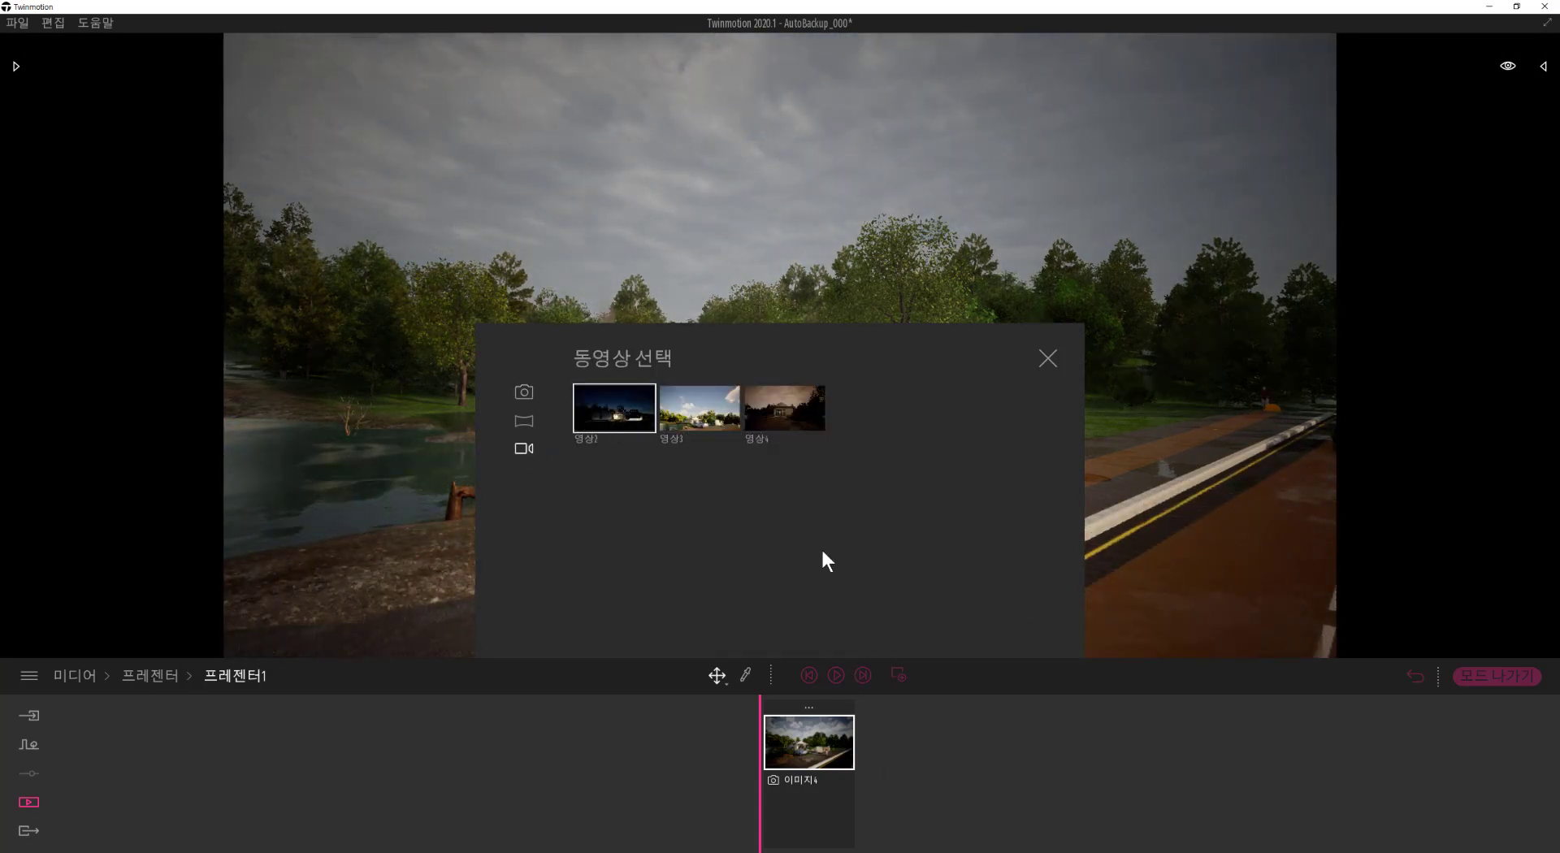
{"action": "left_click_drag", "start_coordinate": [614, 407], "coordinate": [919, 788]}
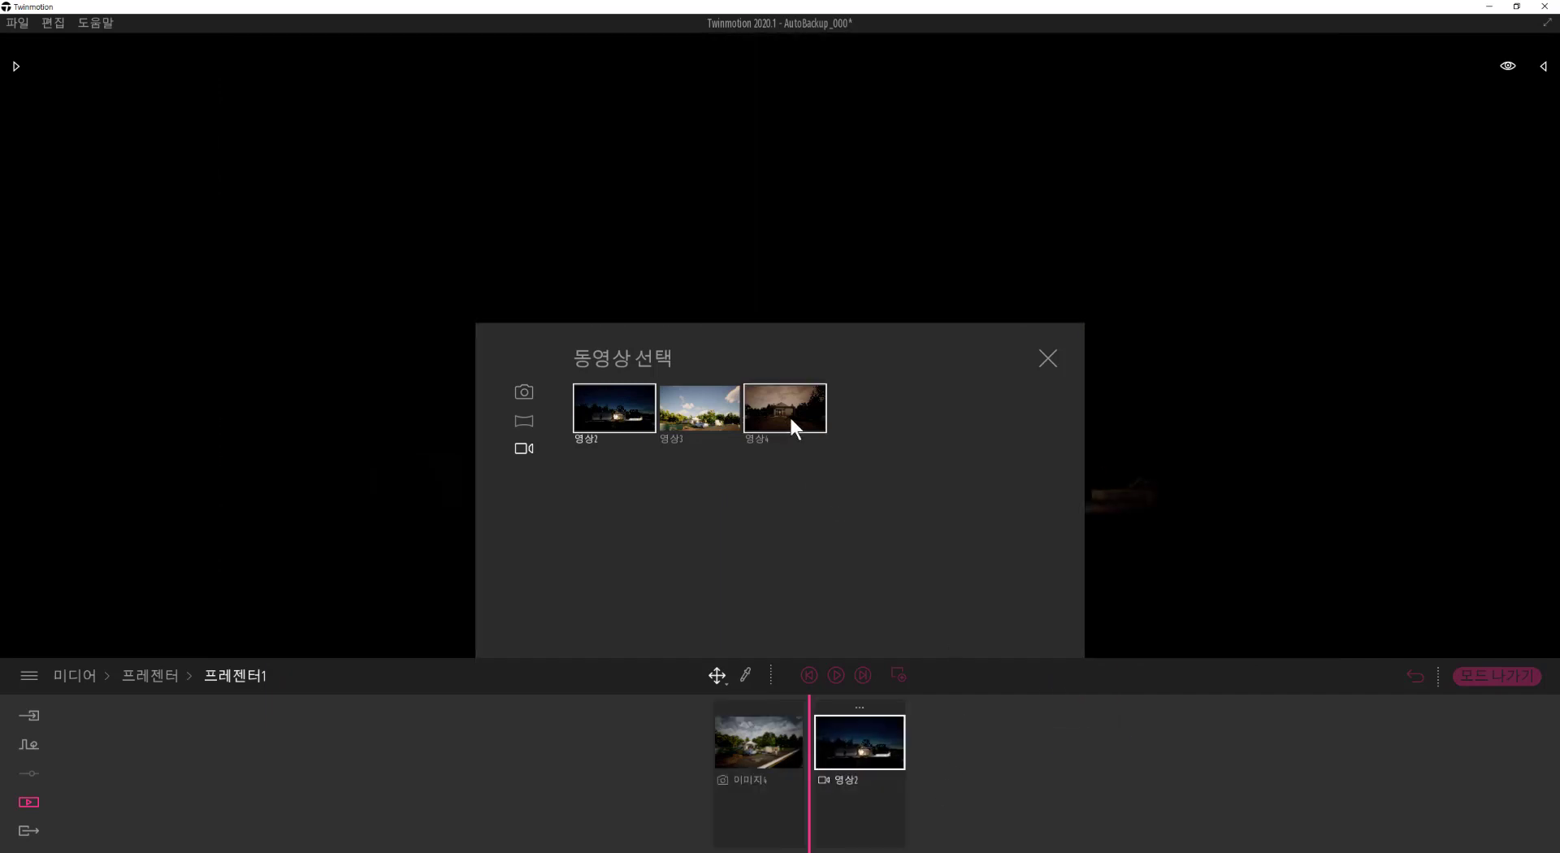
{"action": "left_click_drag", "start_coordinate": [793, 421], "coordinate": [959, 800]}
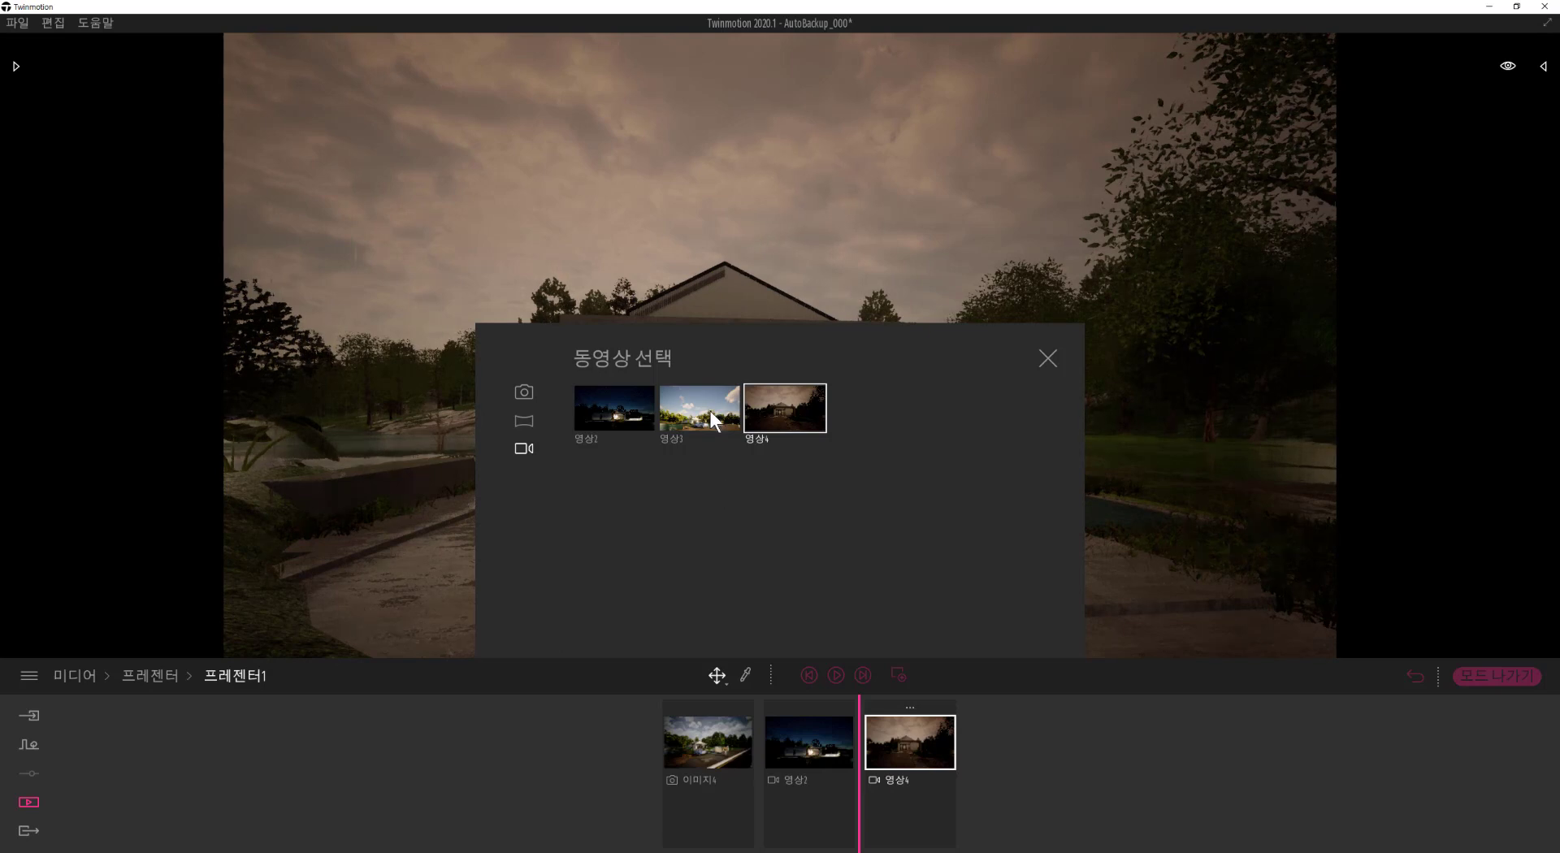
{"action": "left_click_drag", "start_coordinate": [710, 411], "coordinate": [982, 731]}
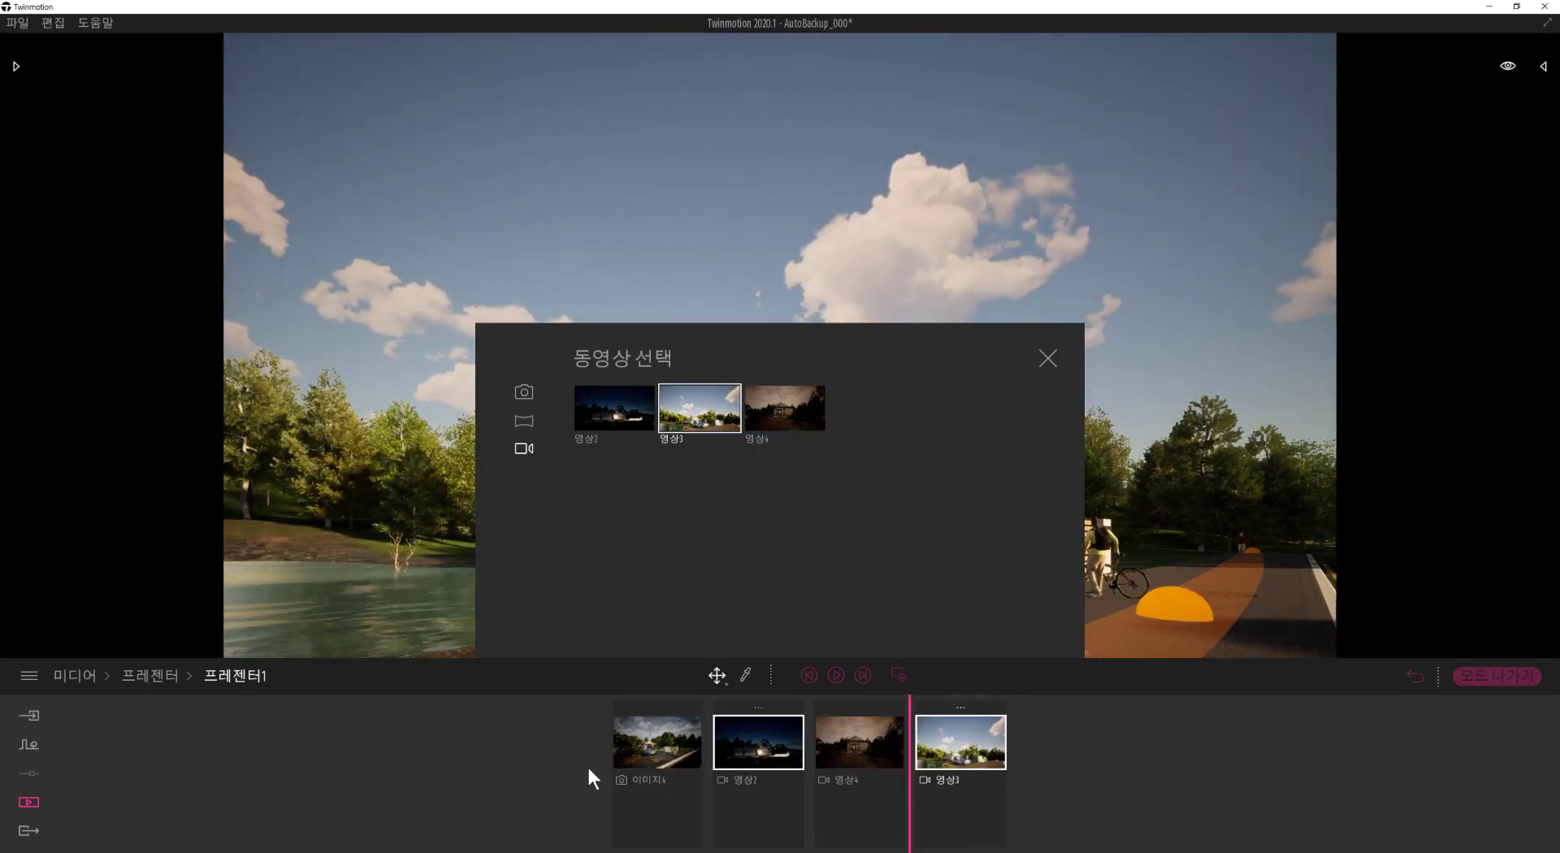
{"action": "left_click", "coordinate": [1482, 673]}
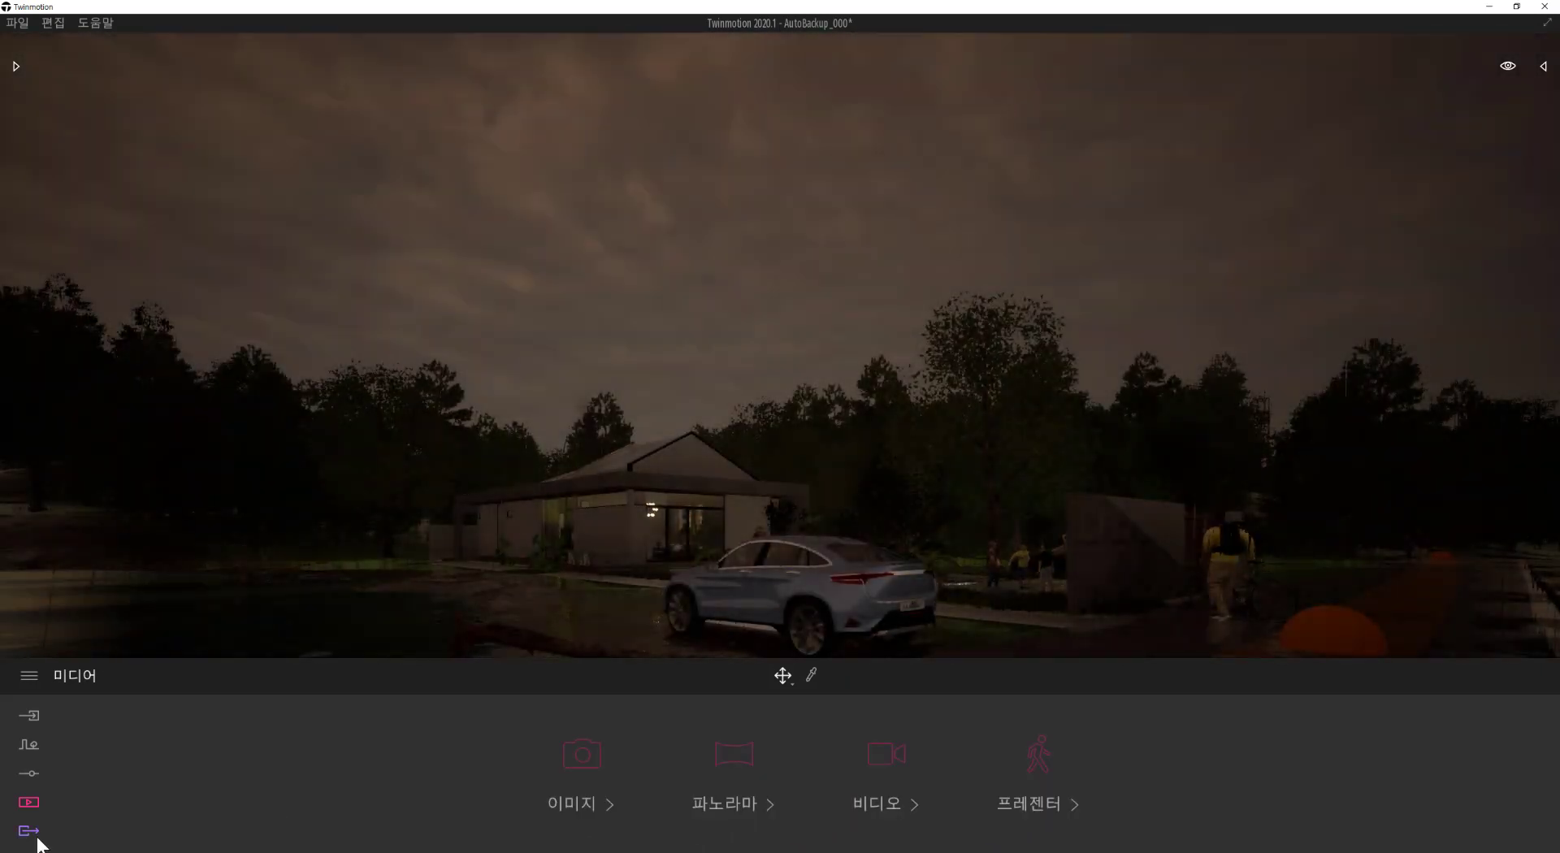
Step: Turn on presenter export, check that 프레젠터1 is selected in the presenter list, and return to the export overview
{"action": "left_click", "coordinate": [30, 831]}
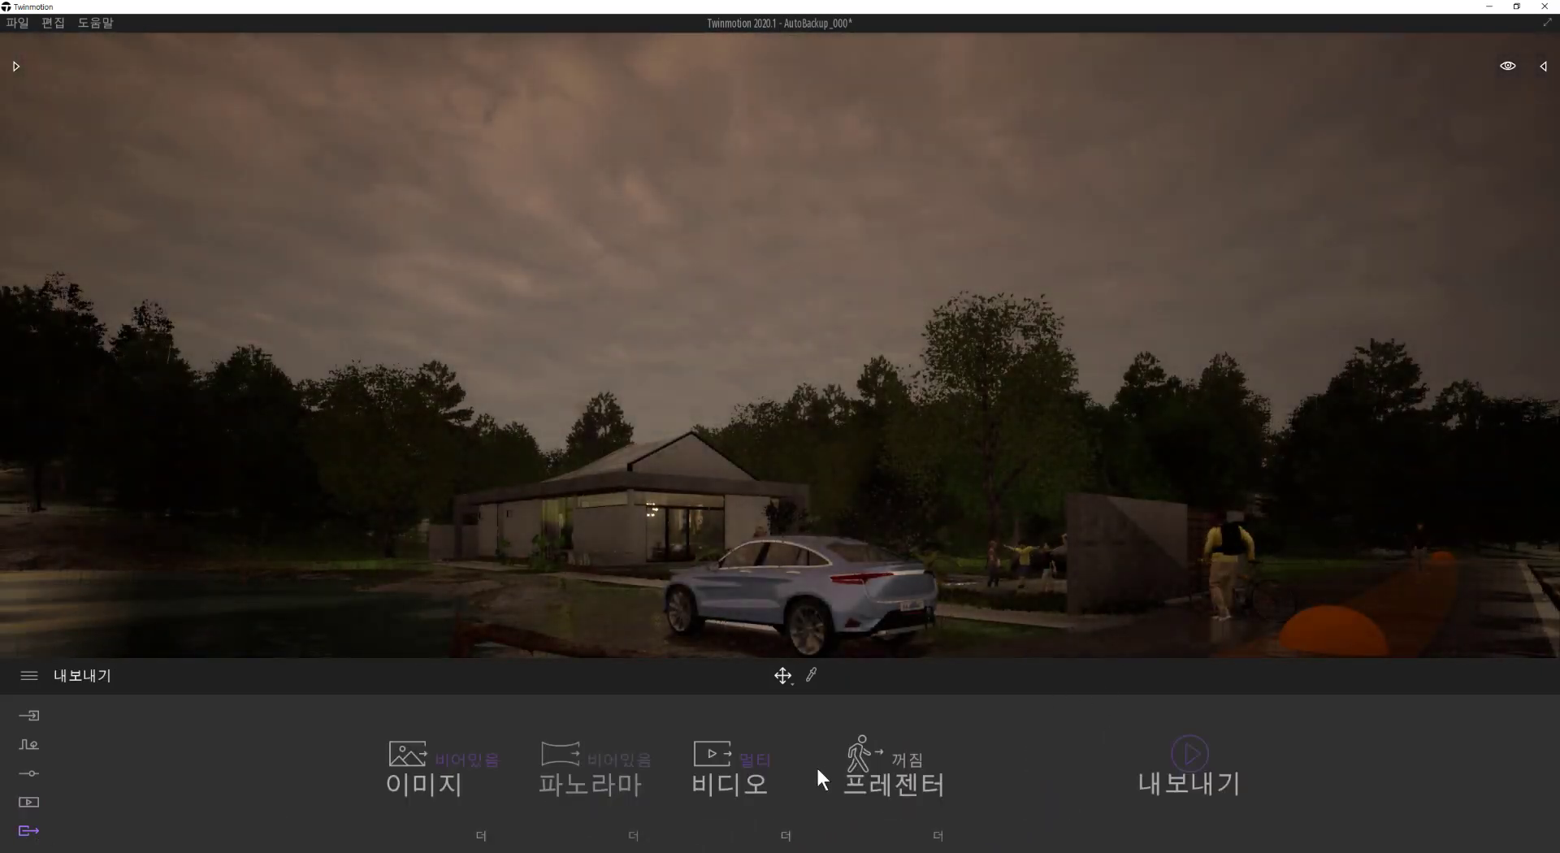
{"action": "left_click", "coordinate": [922, 759]}
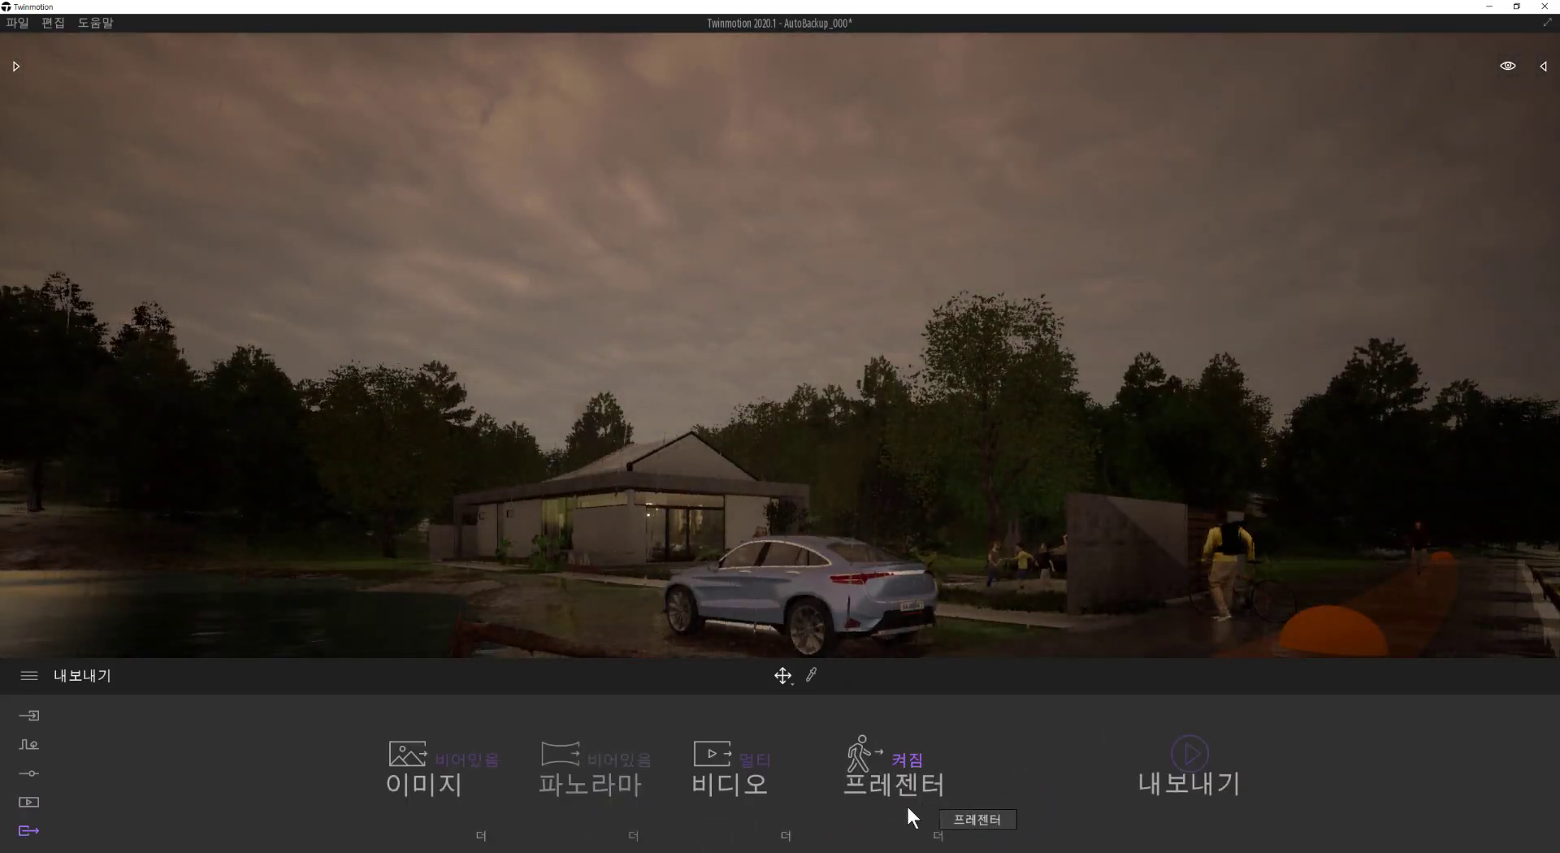
{"action": "left_click", "coordinate": [940, 842]}
{"action": "left_click", "coordinate": [868, 762]}
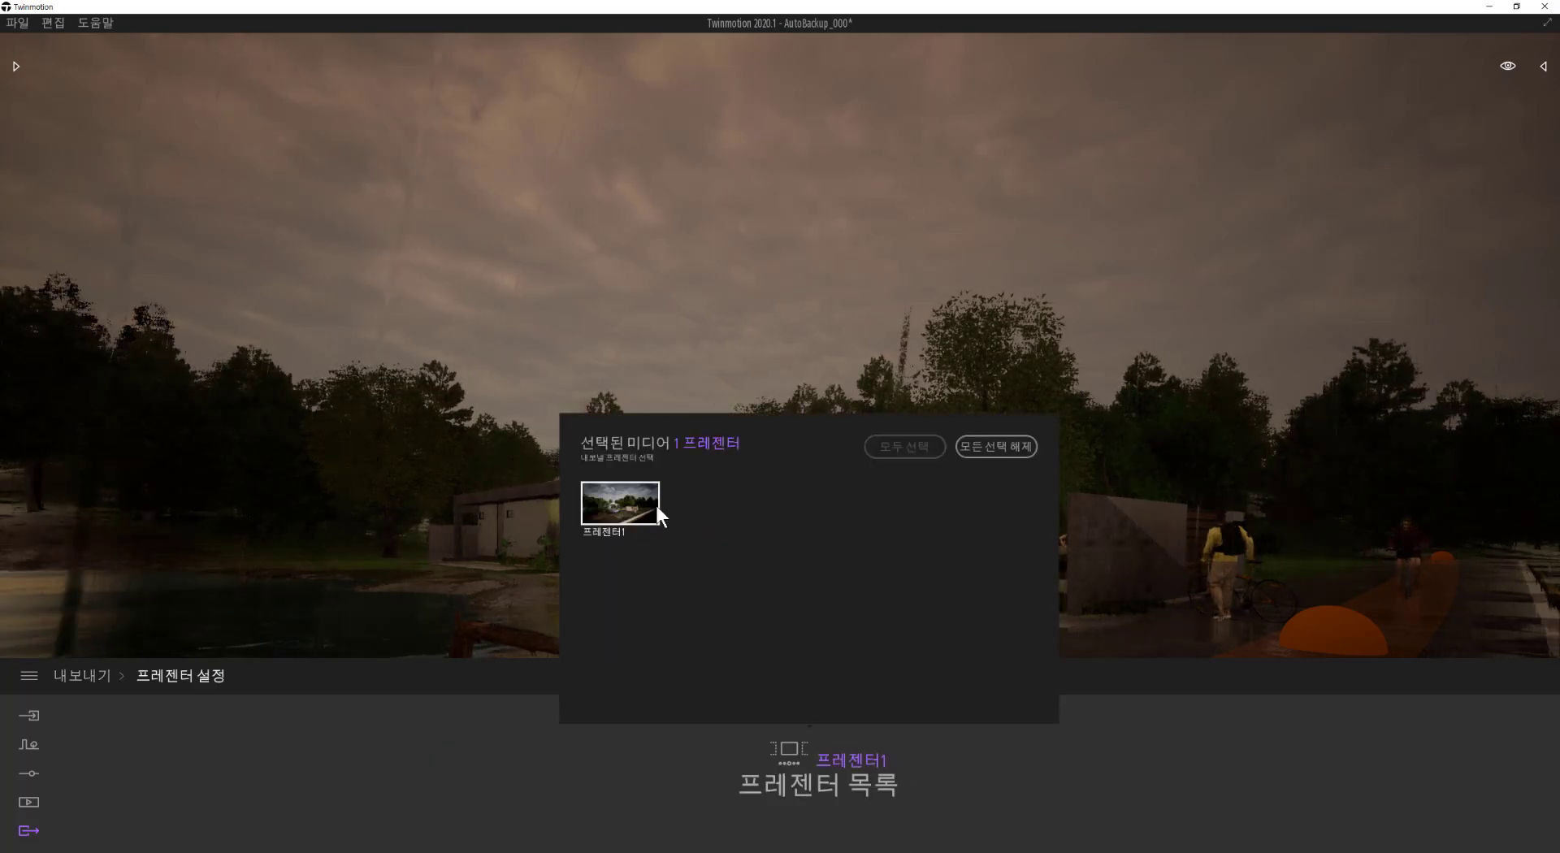
{"action": "left_click", "coordinate": [1023, 814]}
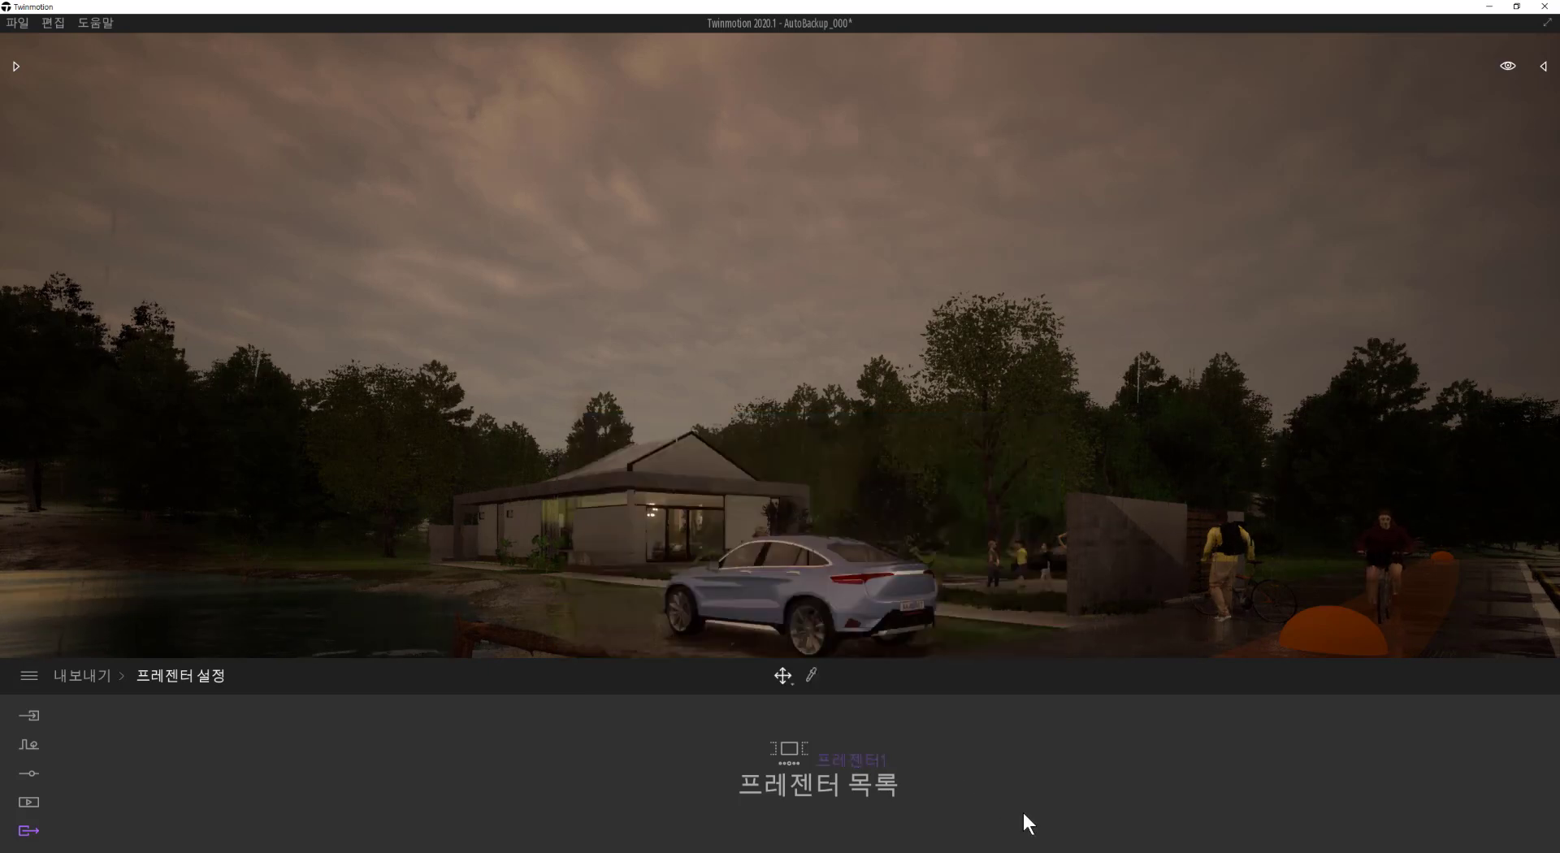
{"action": "left_click", "coordinate": [28, 832]}
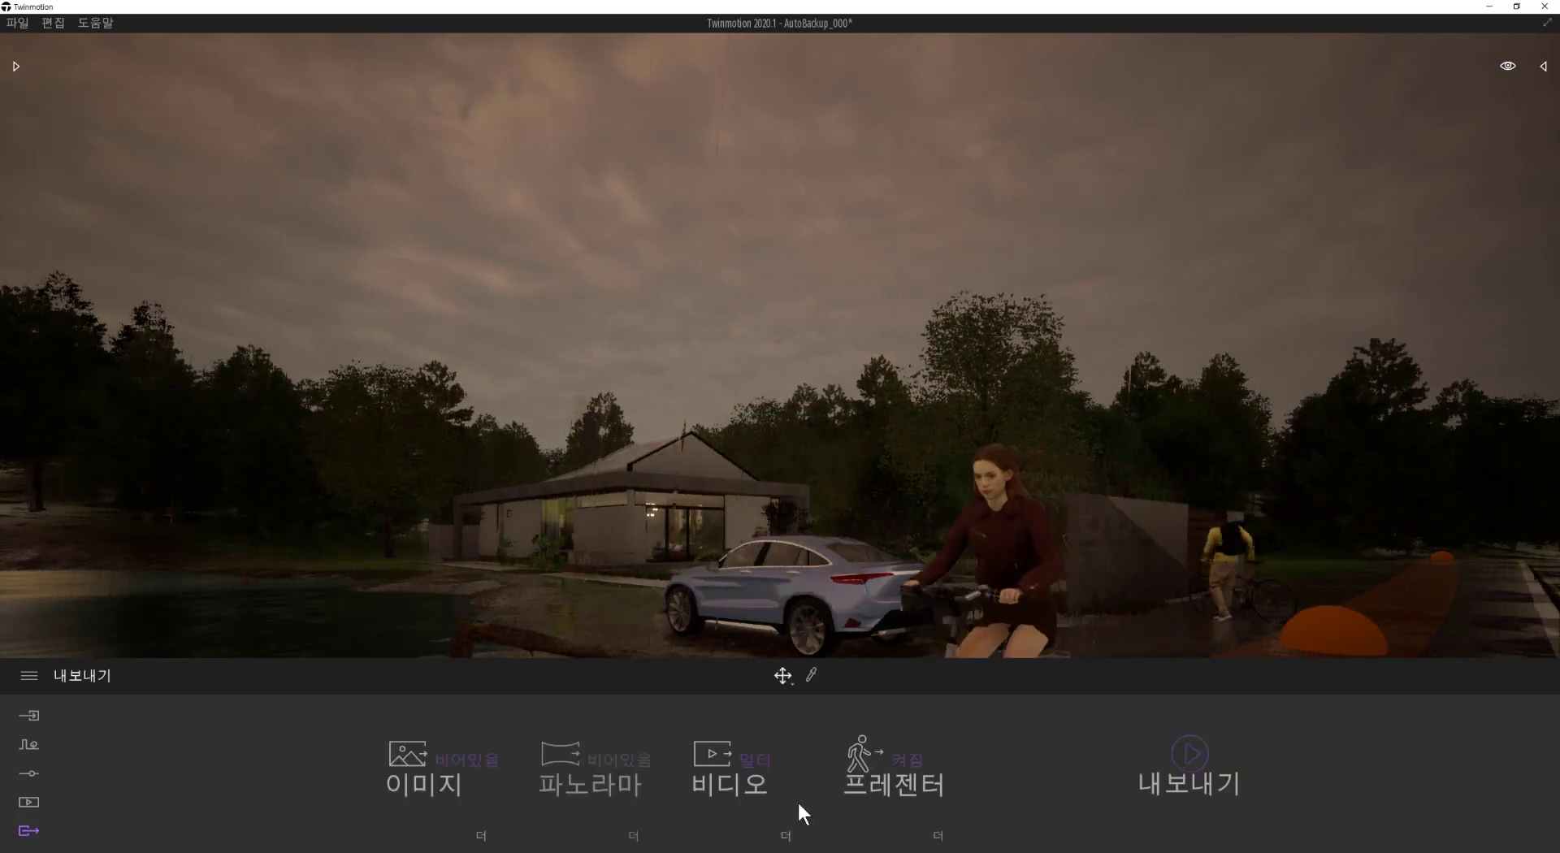
Step: Deselect 영상3 and 영상2 from the video export and export the presenter to the 비대면강의2 folder on drive D
{"action": "left_click", "coordinate": [761, 757]}
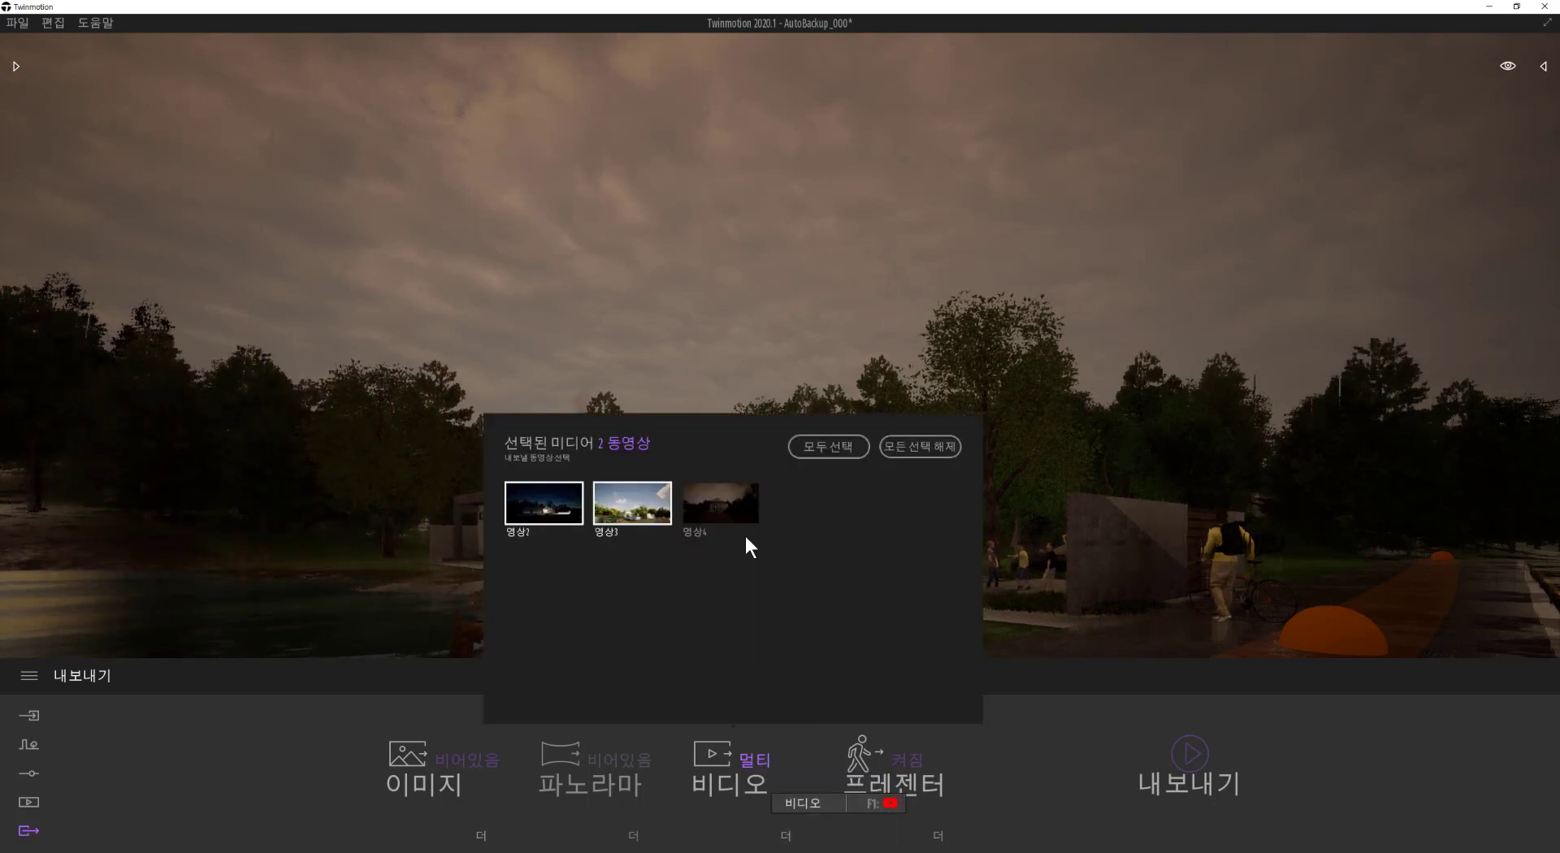
{"action": "left_click", "coordinate": [614, 520]}
{"action": "left_click", "coordinate": [542, 525]}
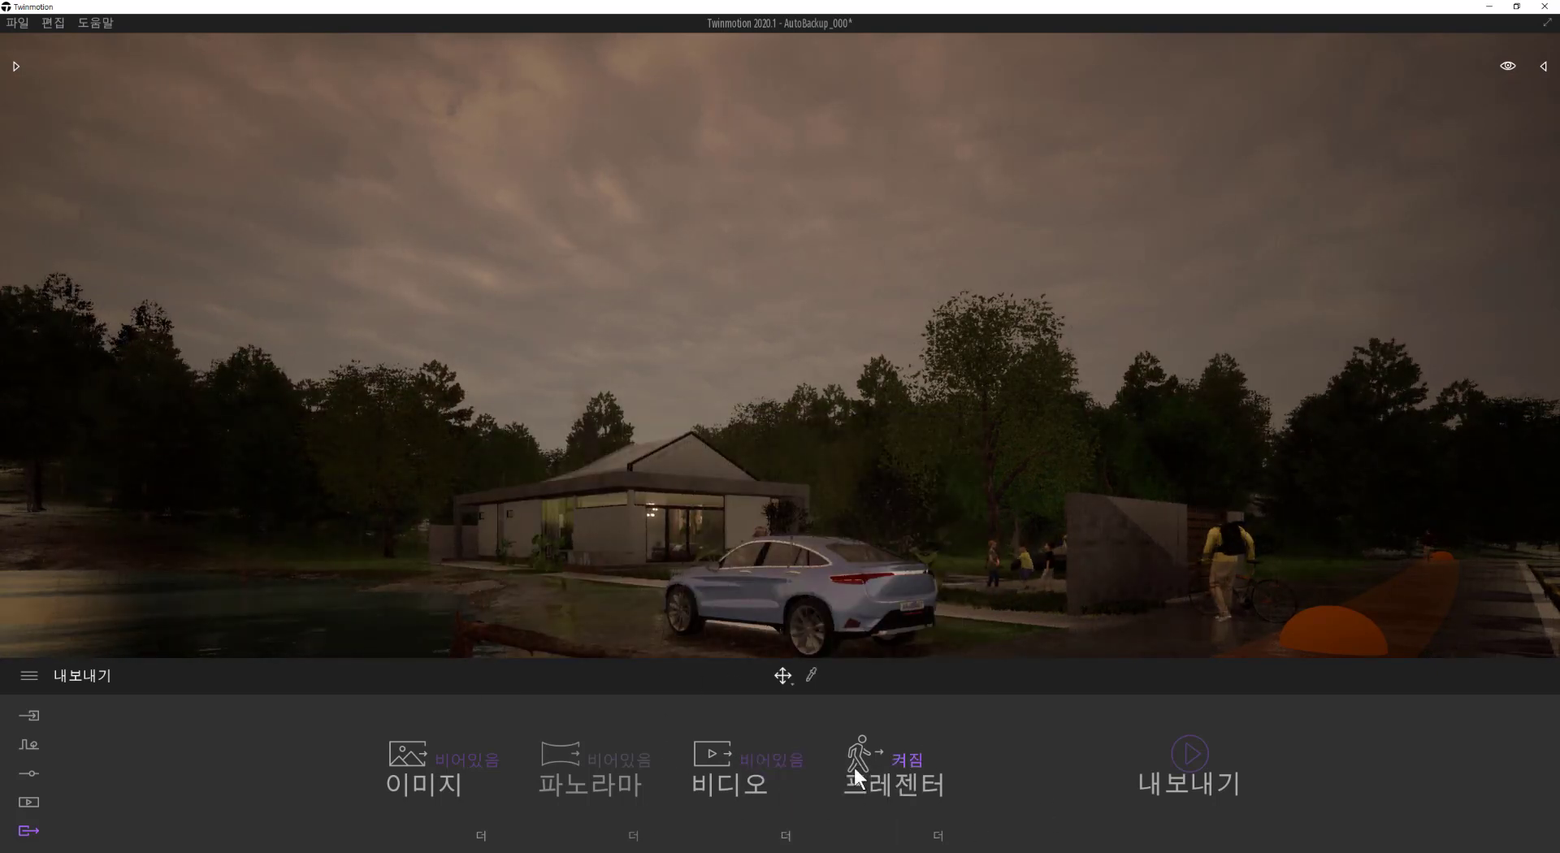
{"action": "left_click", "coordinate": [1191, 753]}
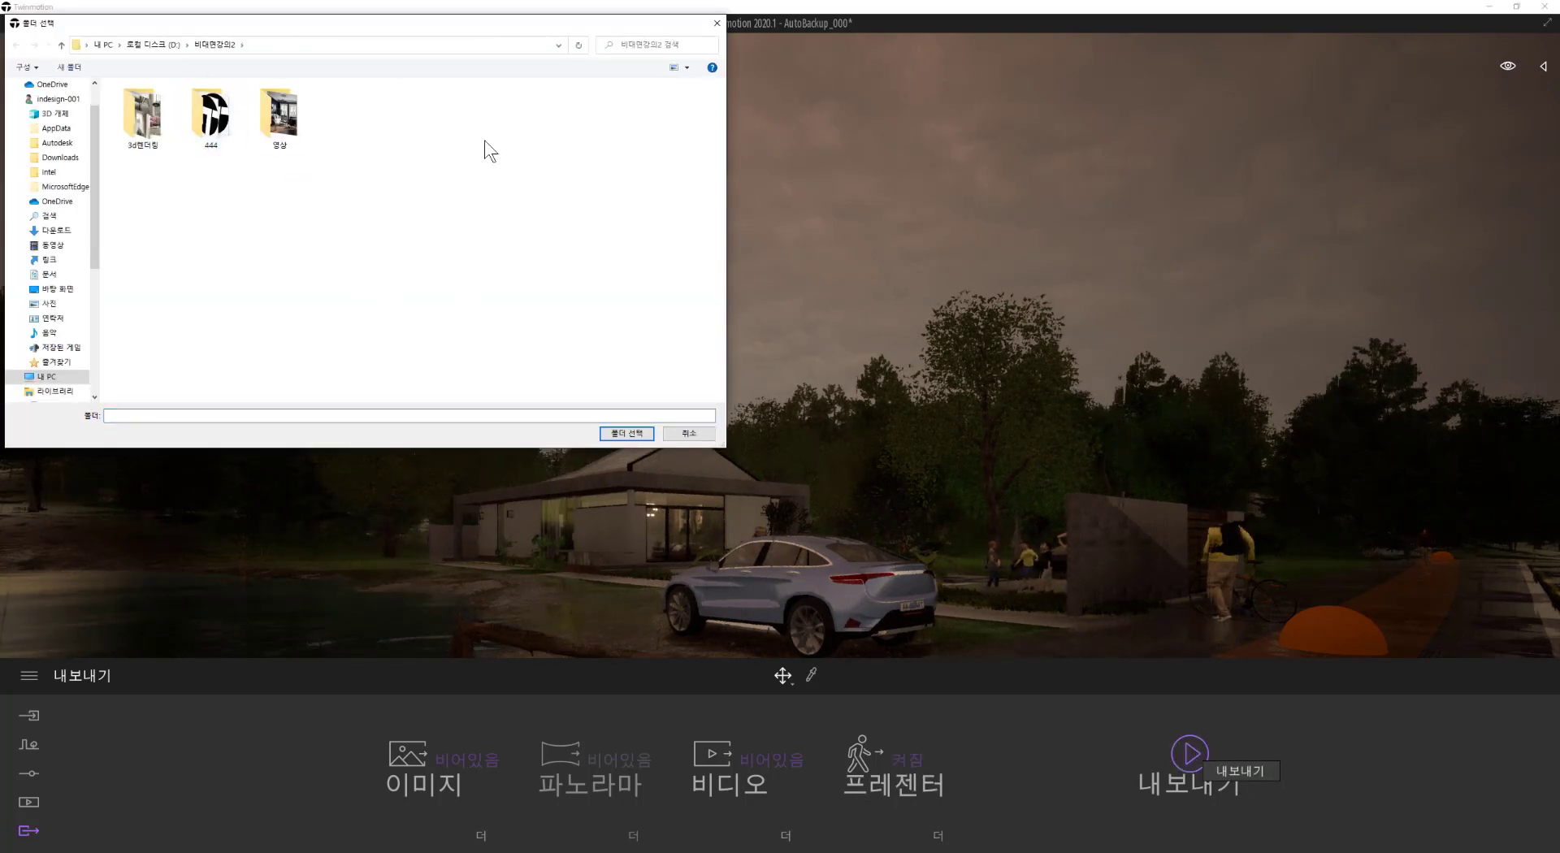
{"action": "left_click", "coordinate": [637, 434]}
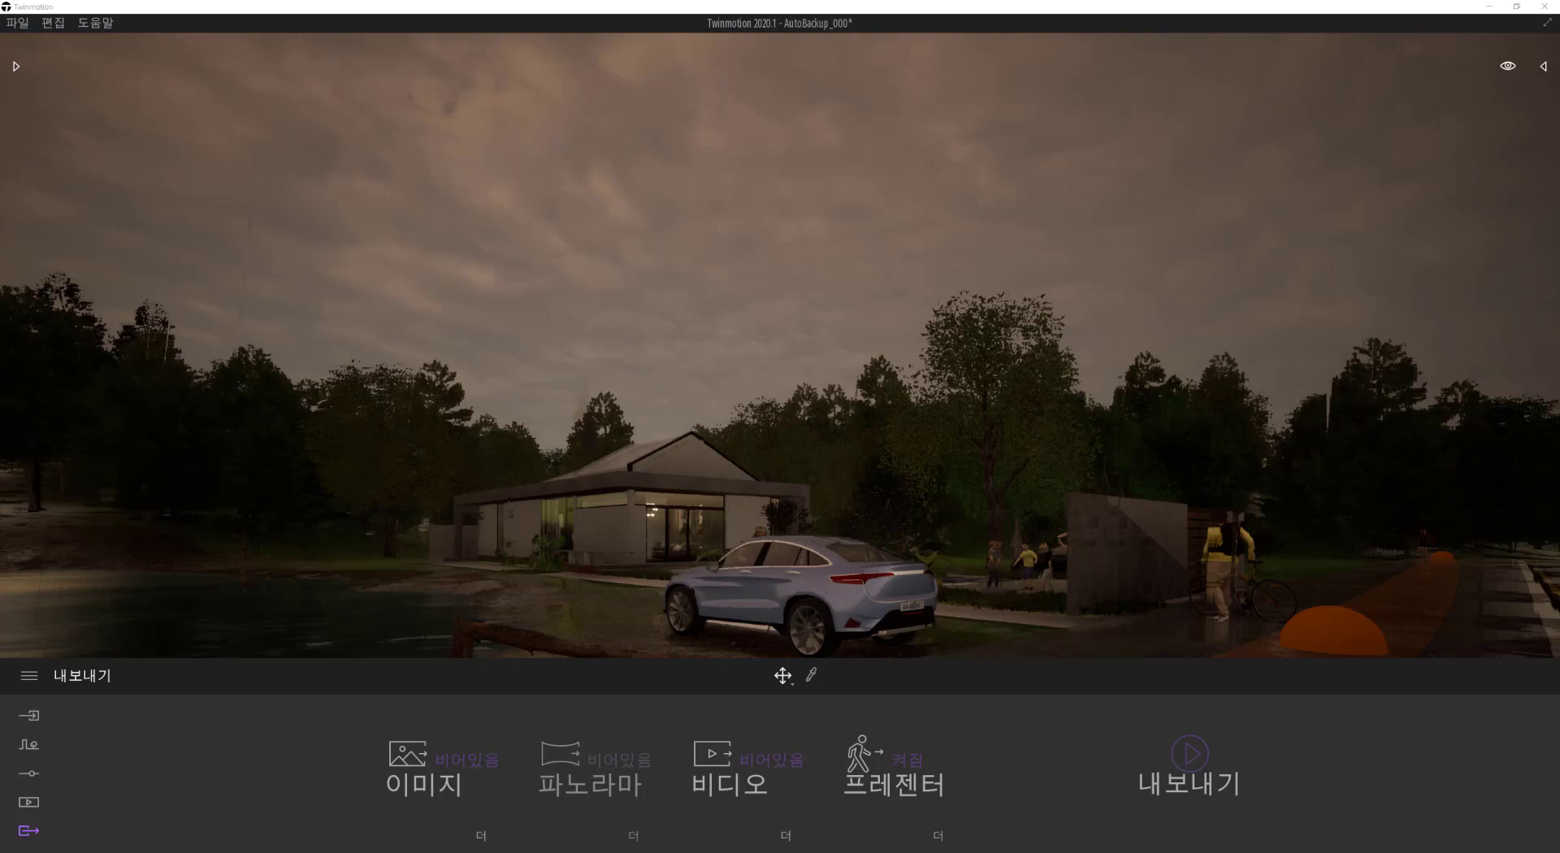
Step: Inspect the exported Presenter_AutoBackup_000 folder in File Explorer, including its Engine subfolder
{"action": "left_click_drag", "start_coordinate": [0, 90], "coordinate": [712, 132]}
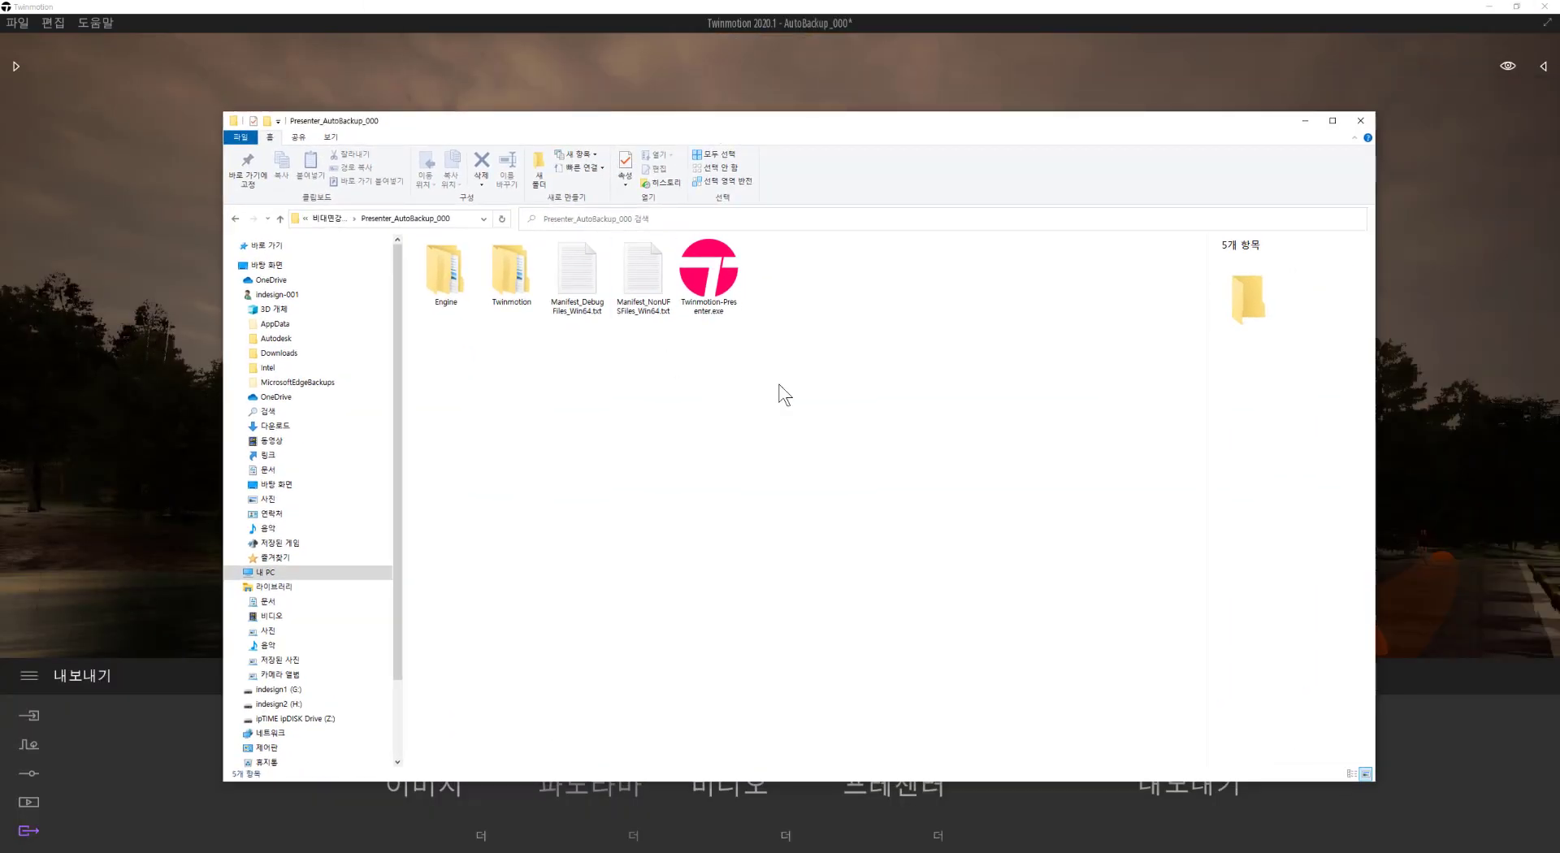
{"action": "double_click", "coordinate": [438, 304]}
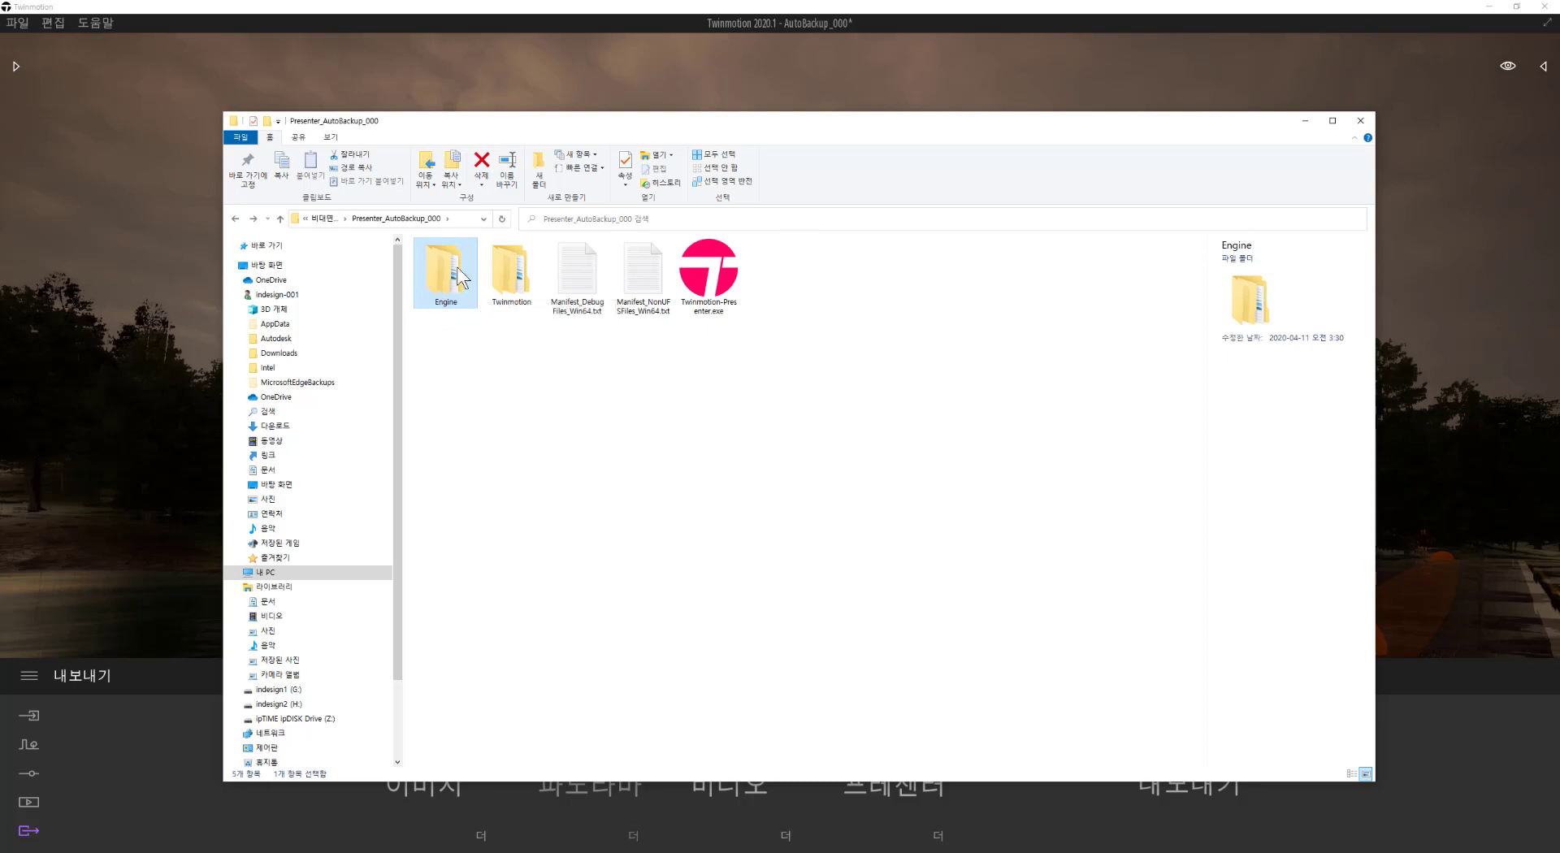
Step: Inspect the exported Twinmotion folder and its Binaries subfolder, and return to the Presenter_AutoBackup_000 folder
{"action": "double_click", "coordinate": [512, 276]}
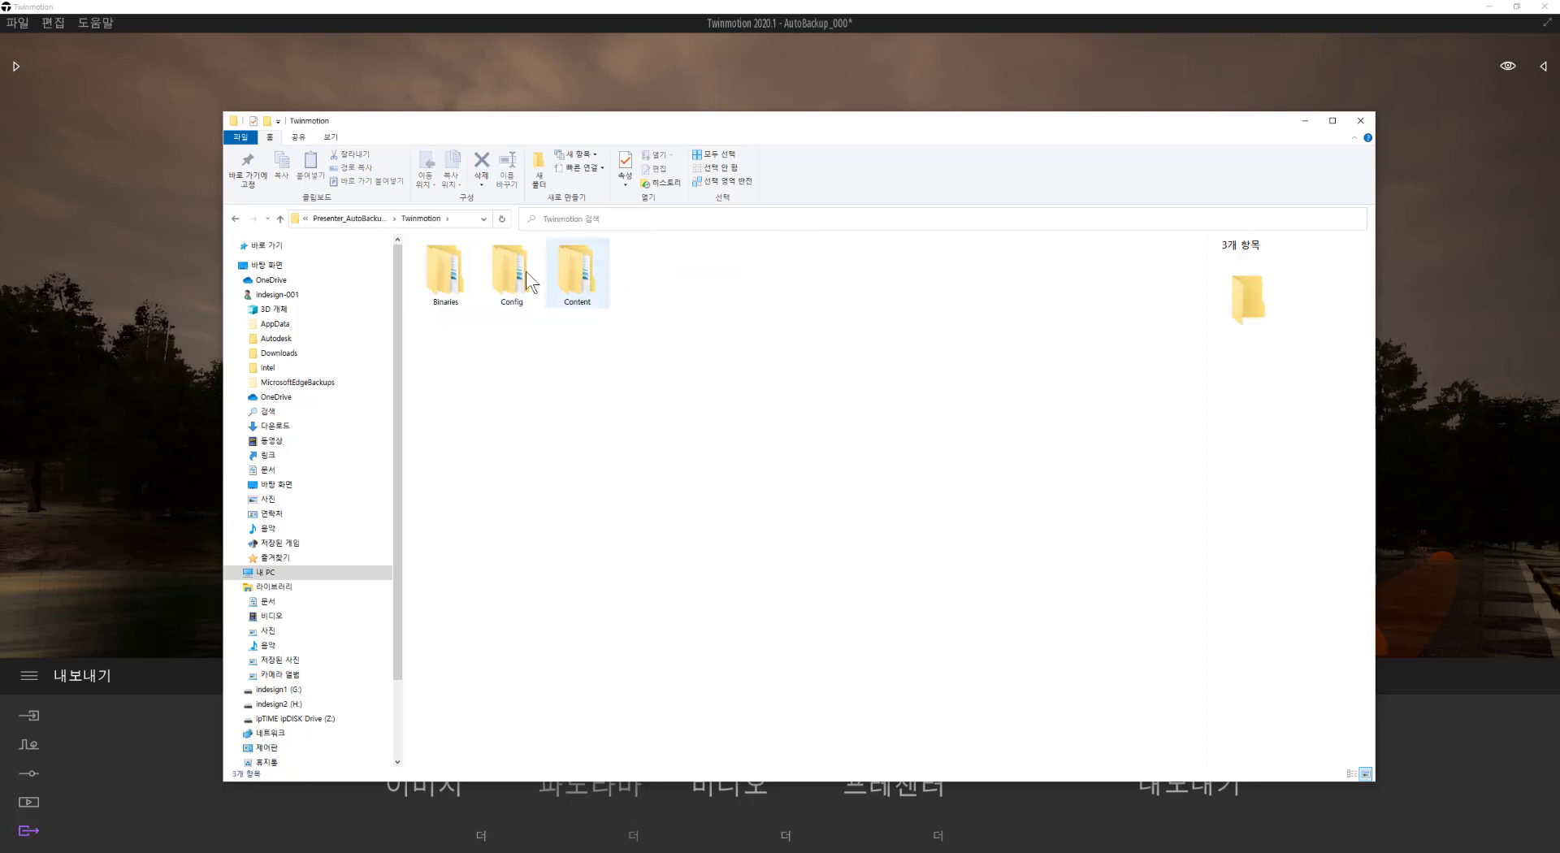
{"action": "double_click", "coordinate": [446, 272]}
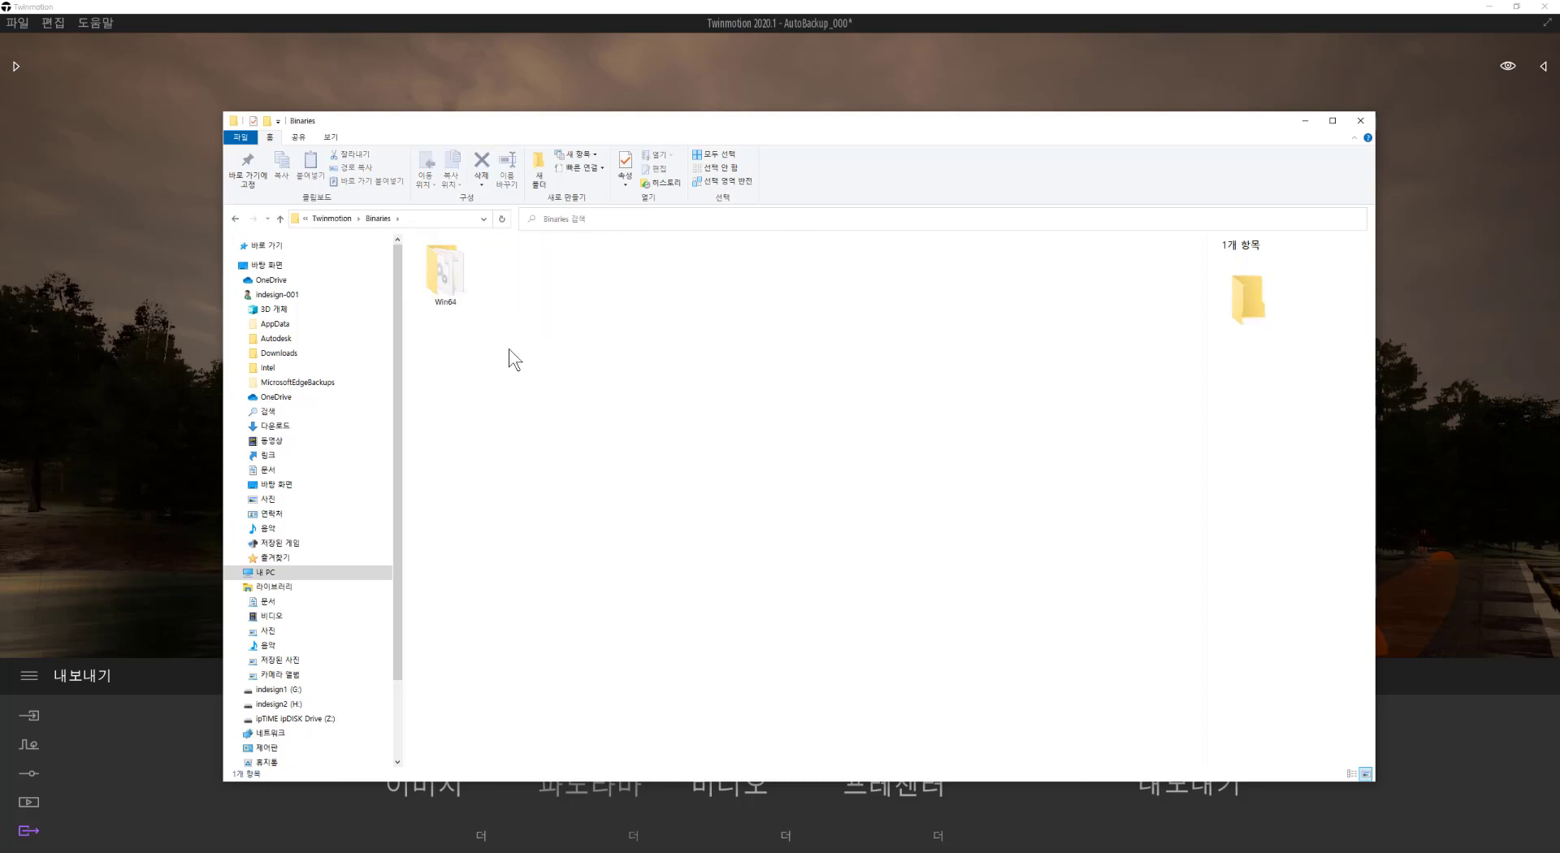
{"action": "key", "text": "alt+Left"}
{"action": "key", "text": "alt+Left"}
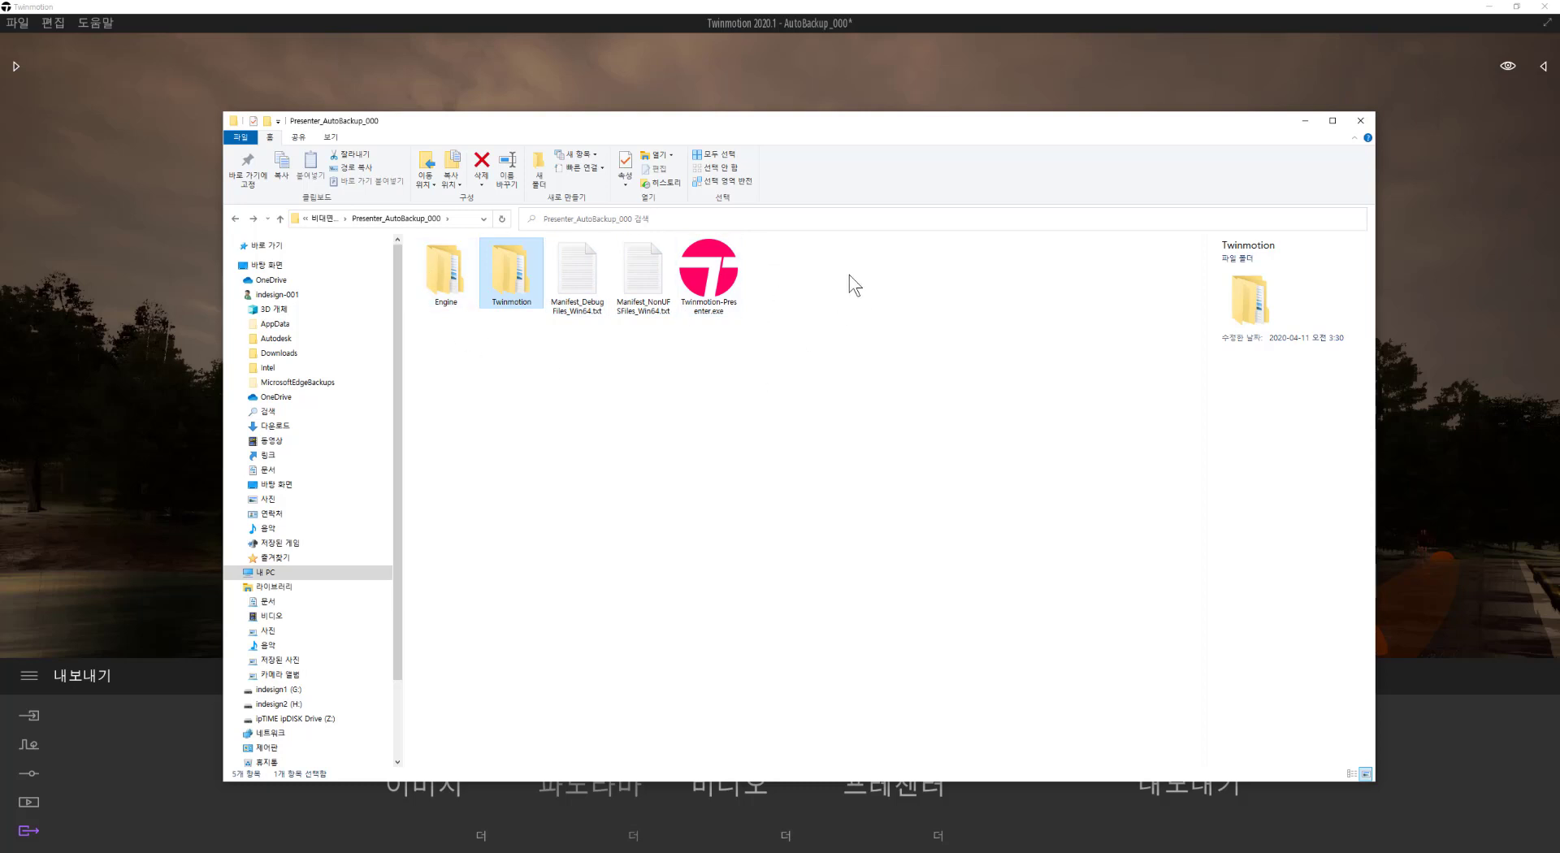
{"action": "left_click", "coordinate": [711, 410]}
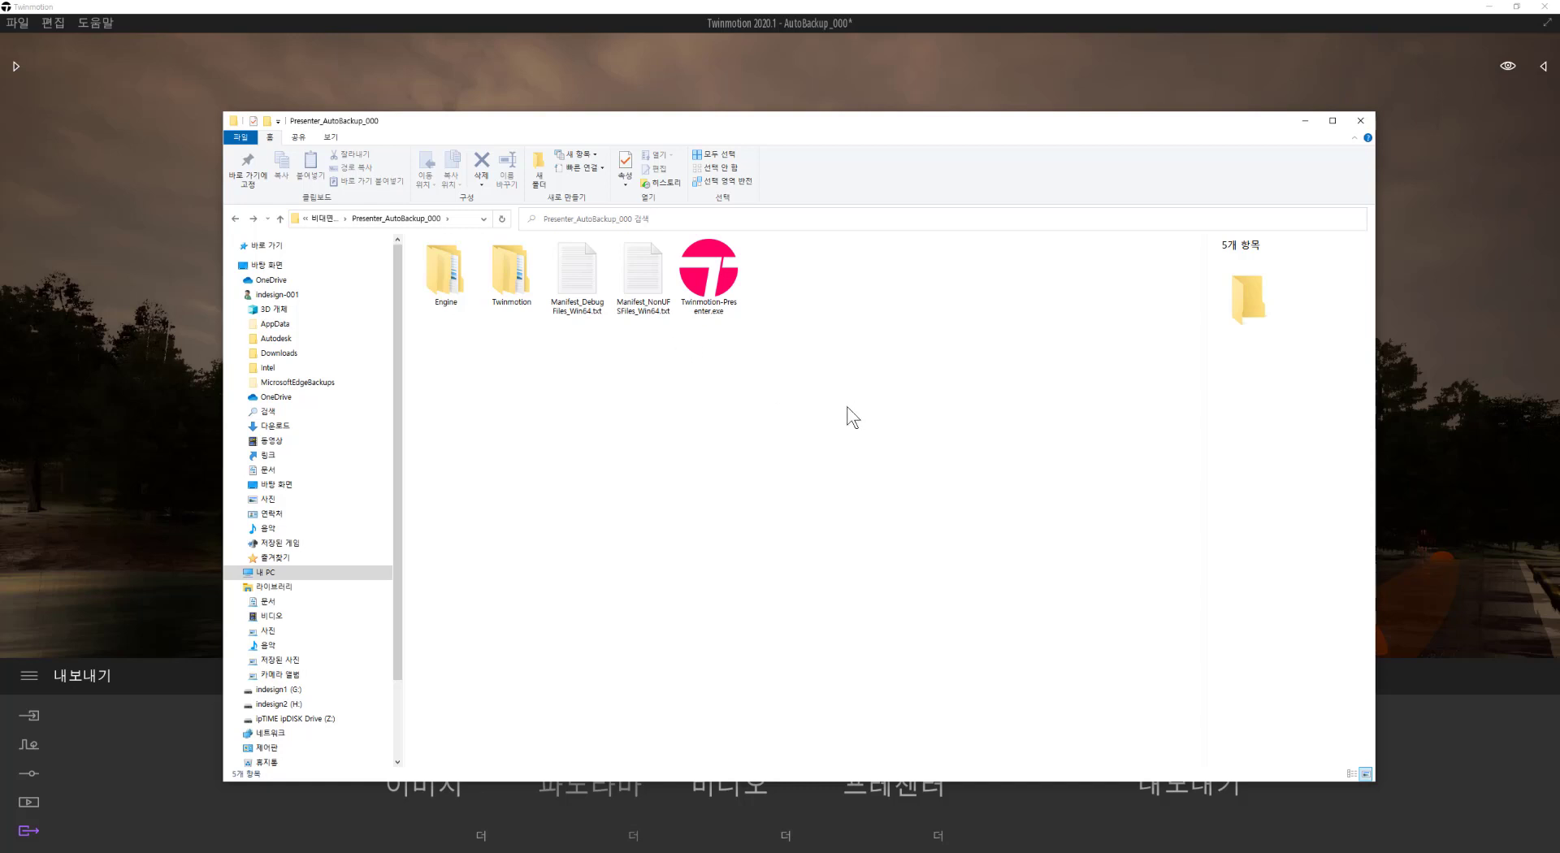
Step: Launch Twinmotion-Presenter.exe from the exported folder and close the main Twinmotion editor
{"action": "double_click", "coordinate": [718, 311]}
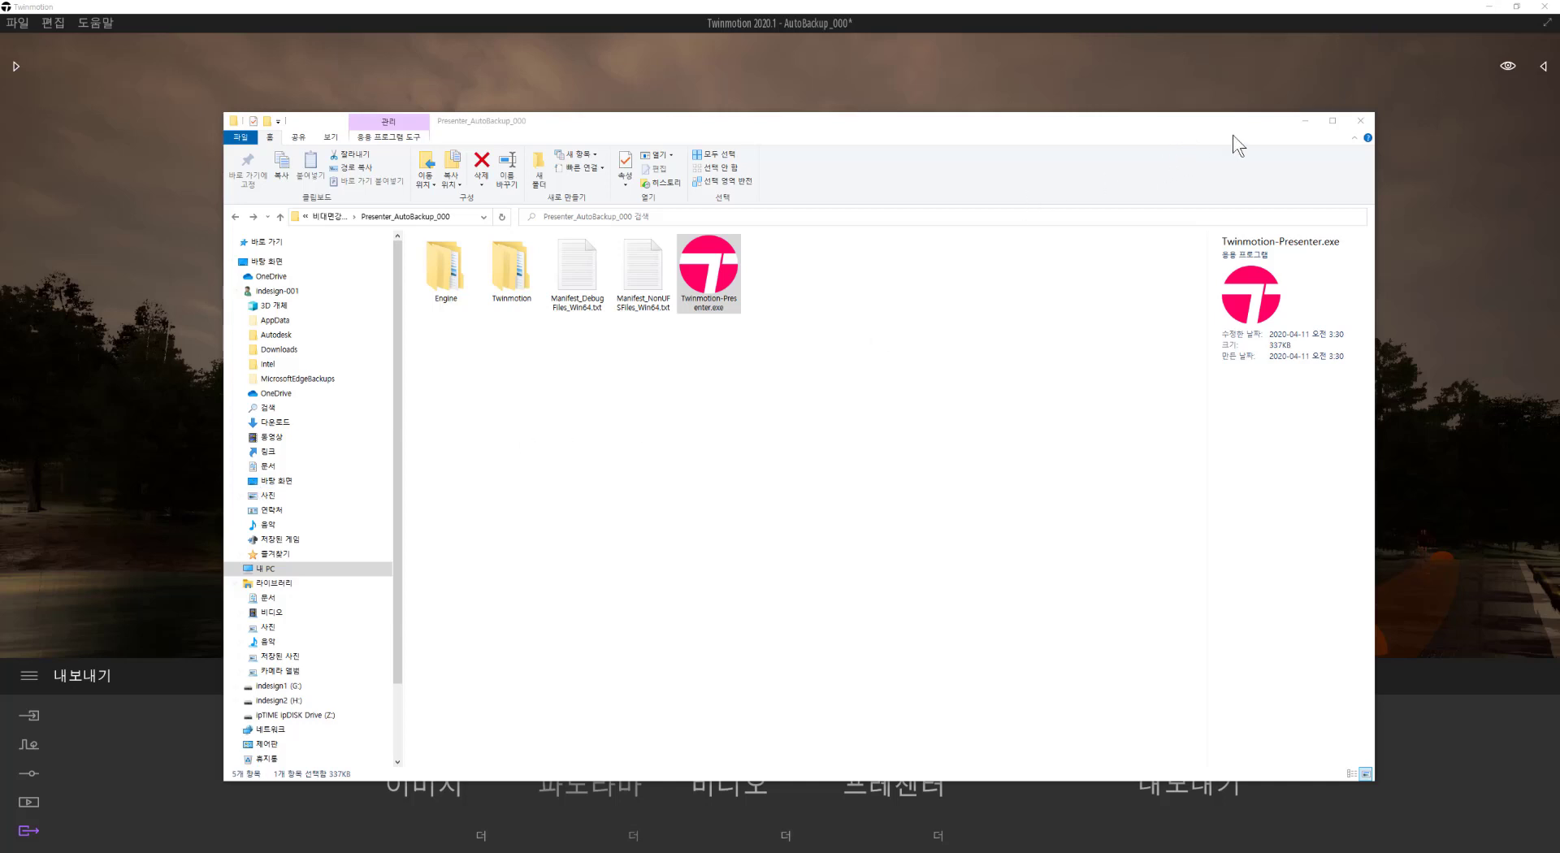
{"action": "left_click", "coordinate": [1304, 120]}
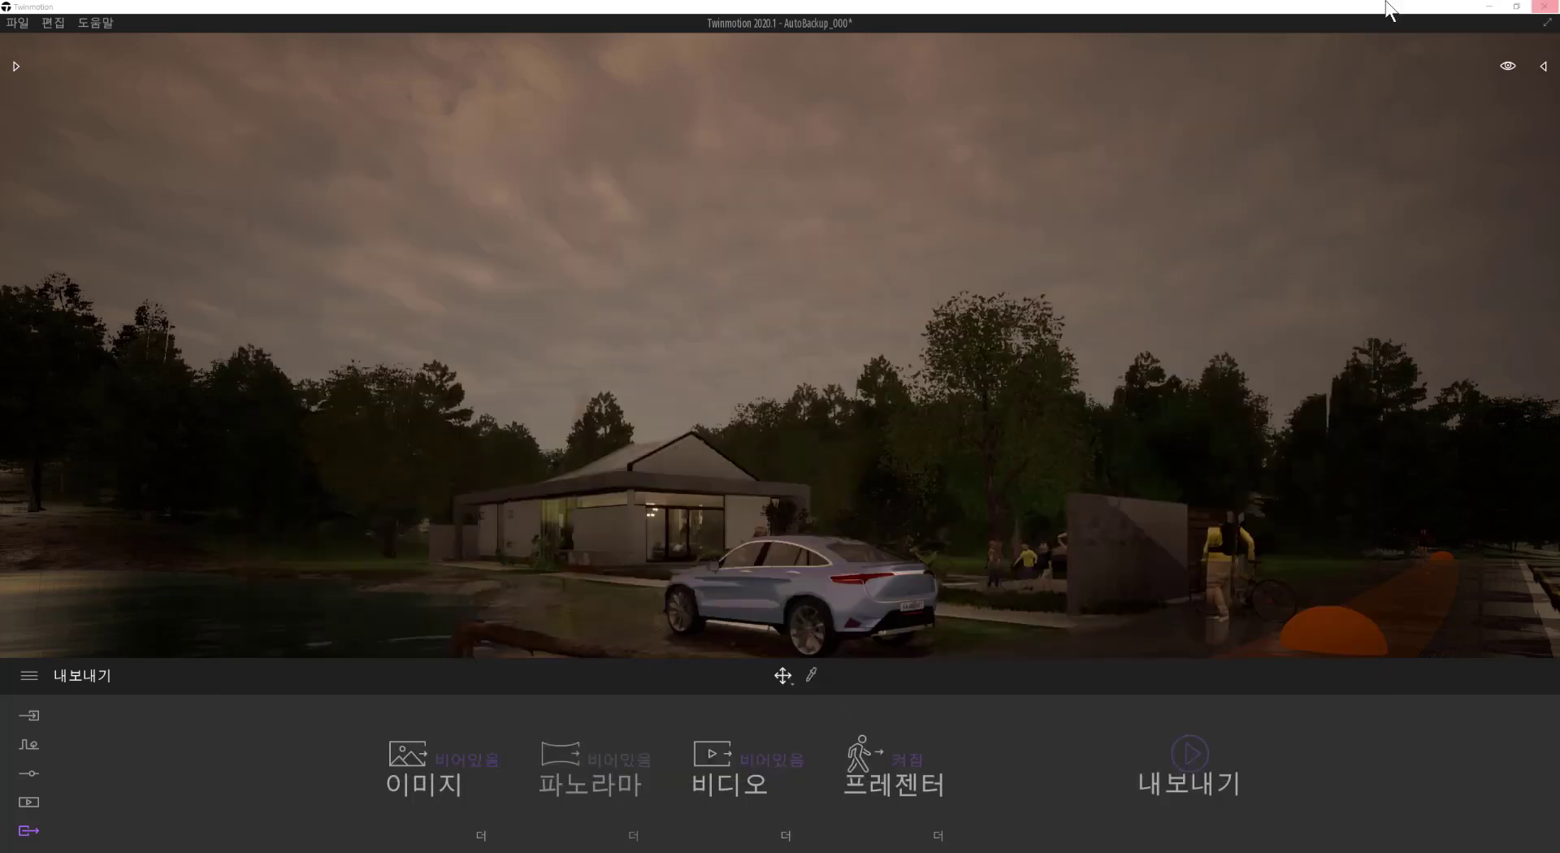
{"action": "left_click", "coordinate": [1544, 8]}
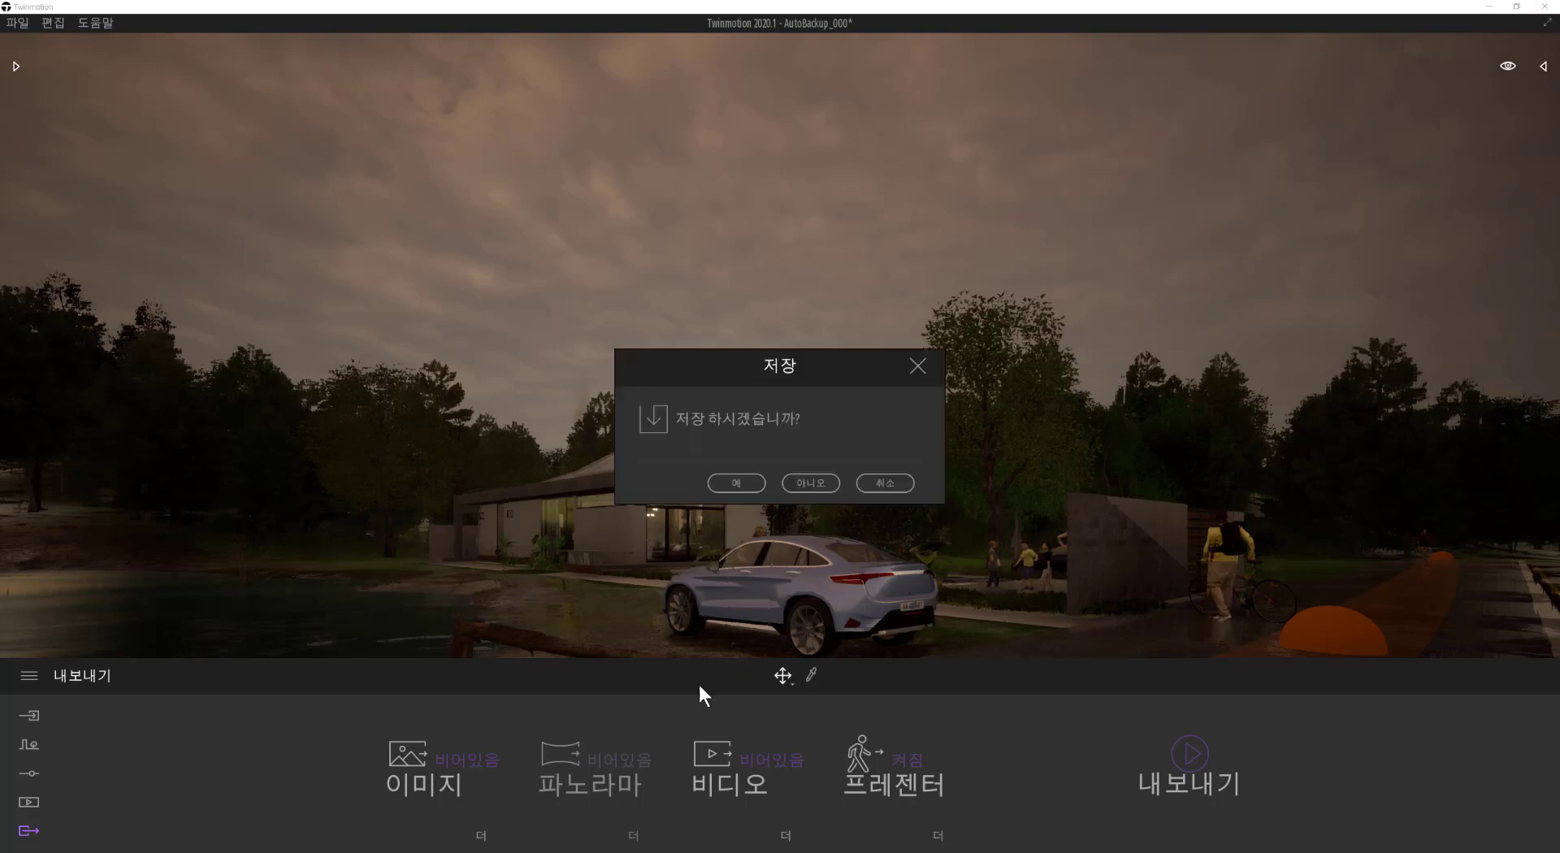
{"action": "left_click", "coordinate": [762, 483]}
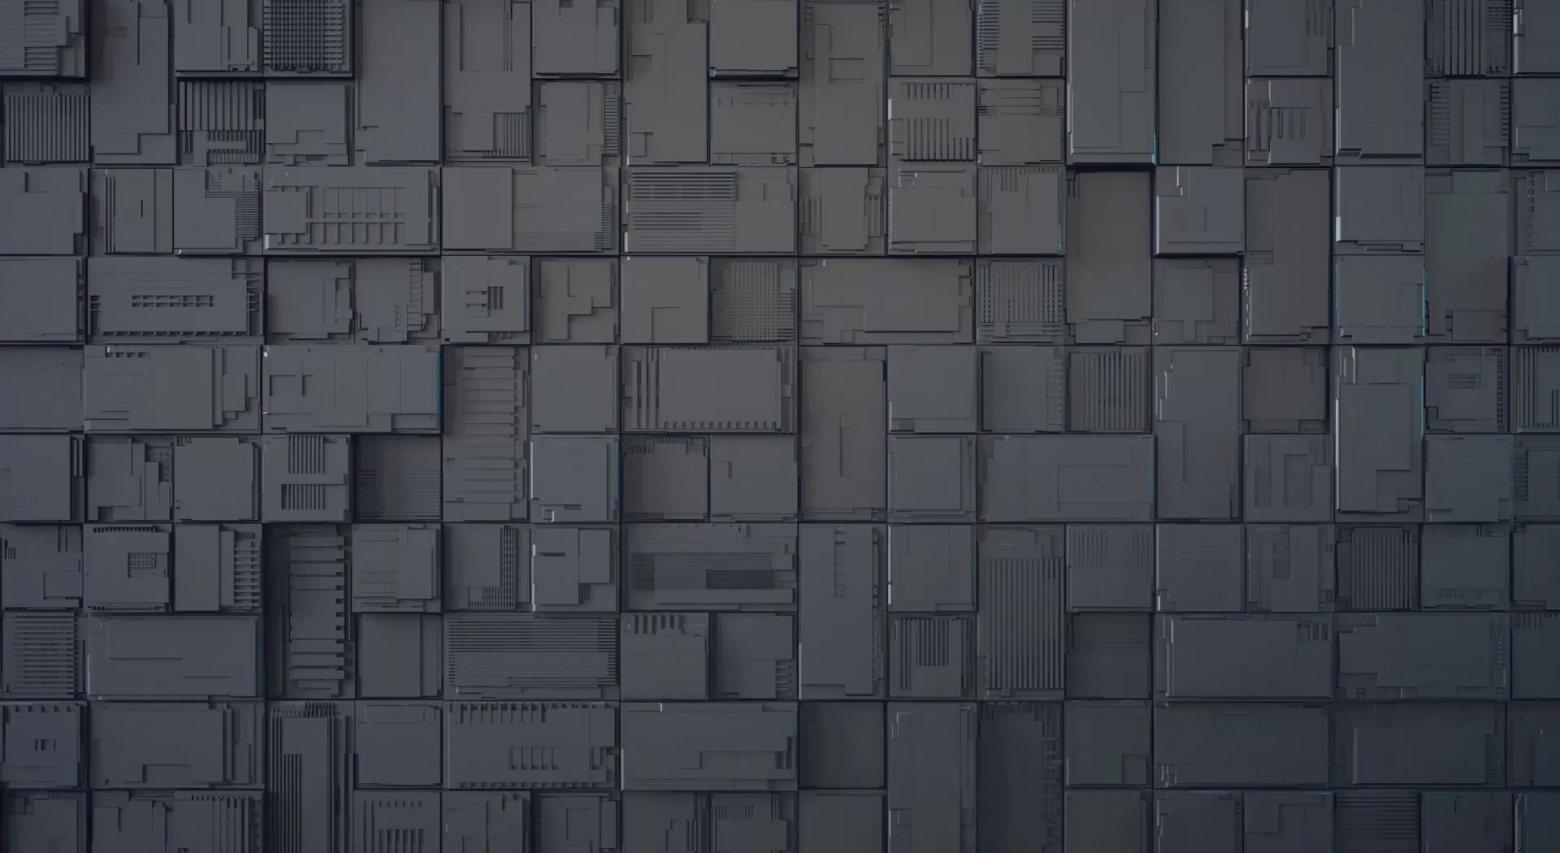
Step: Move the presenter window fully into view on the desktop and dismiss its navigation information
{"action": "left_click_drag", "start_coordinate": [0, 5], "coordinate": [847, 52]}
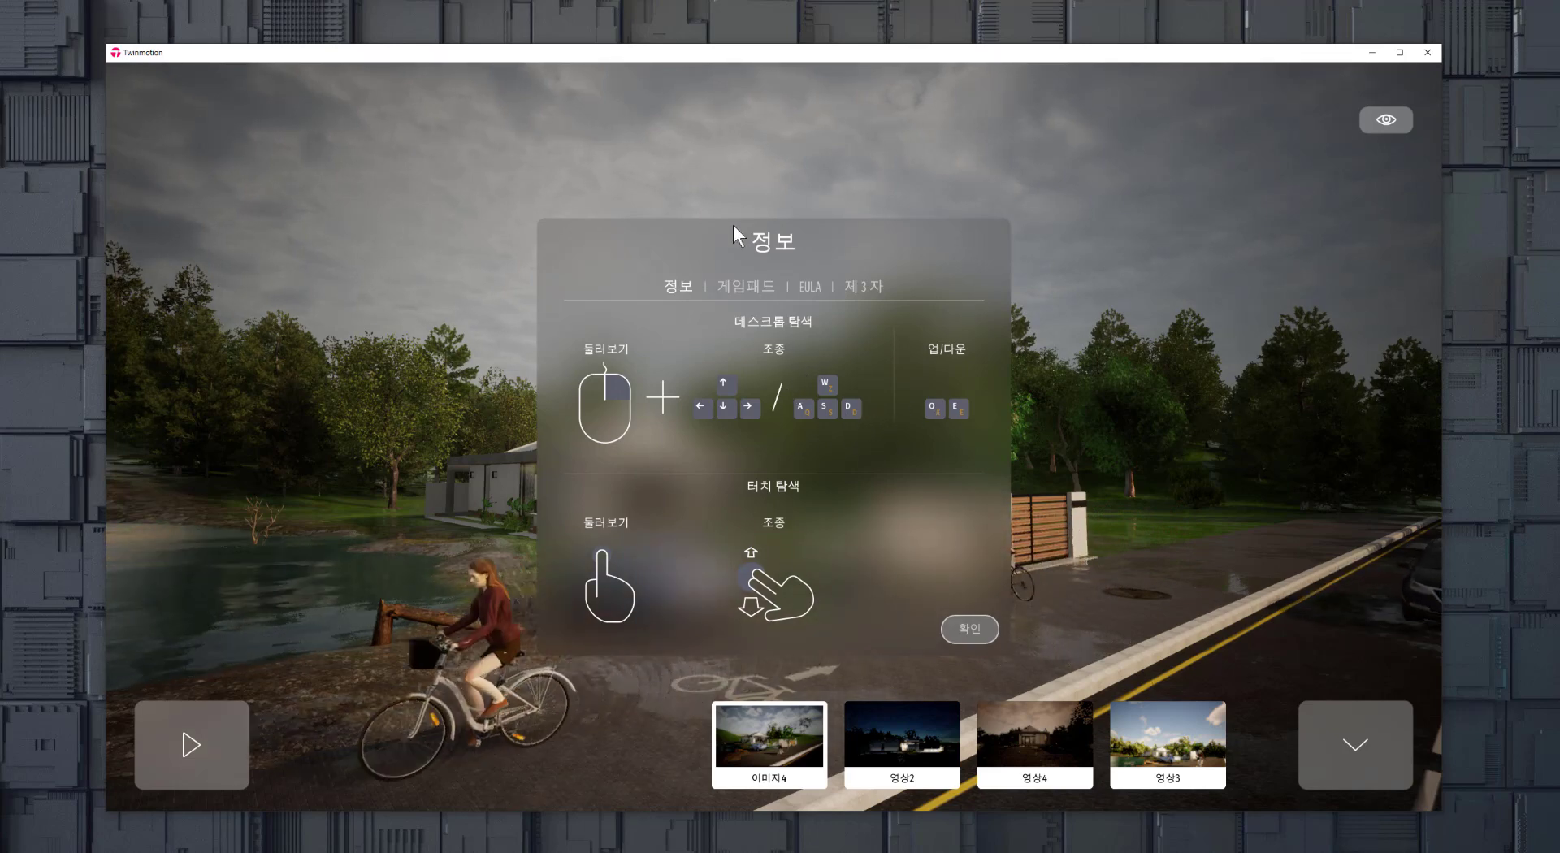
{"action": "left_click", "coordinate": [969, 629]}
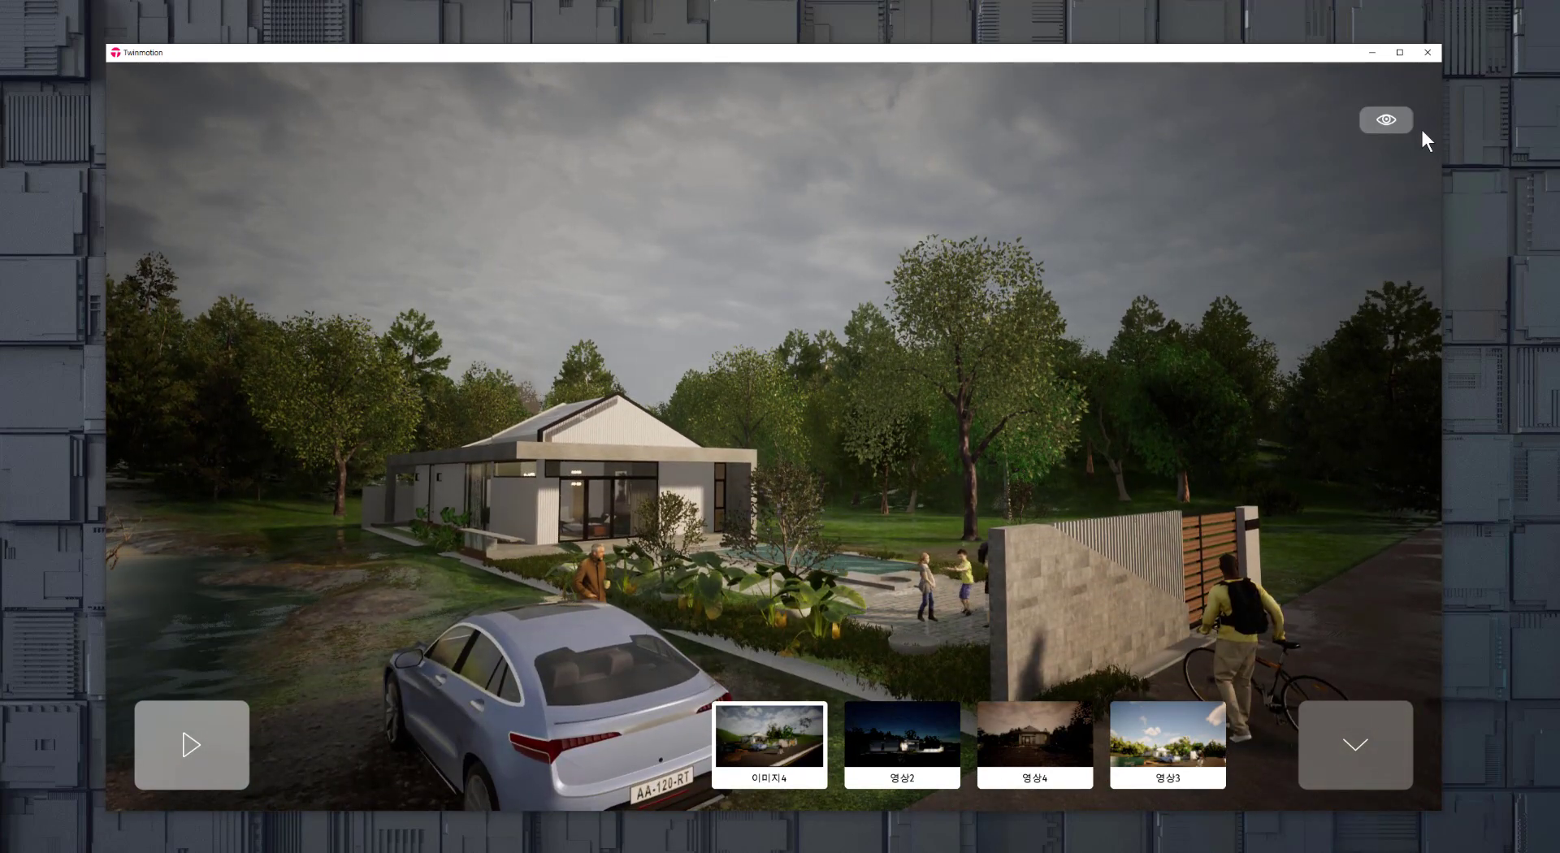
Step: Examine the presenter's movement modes and its vehicle, bicycle and walking speed options
{"action": "mouse_move", "coordinate": [1373, 122]}
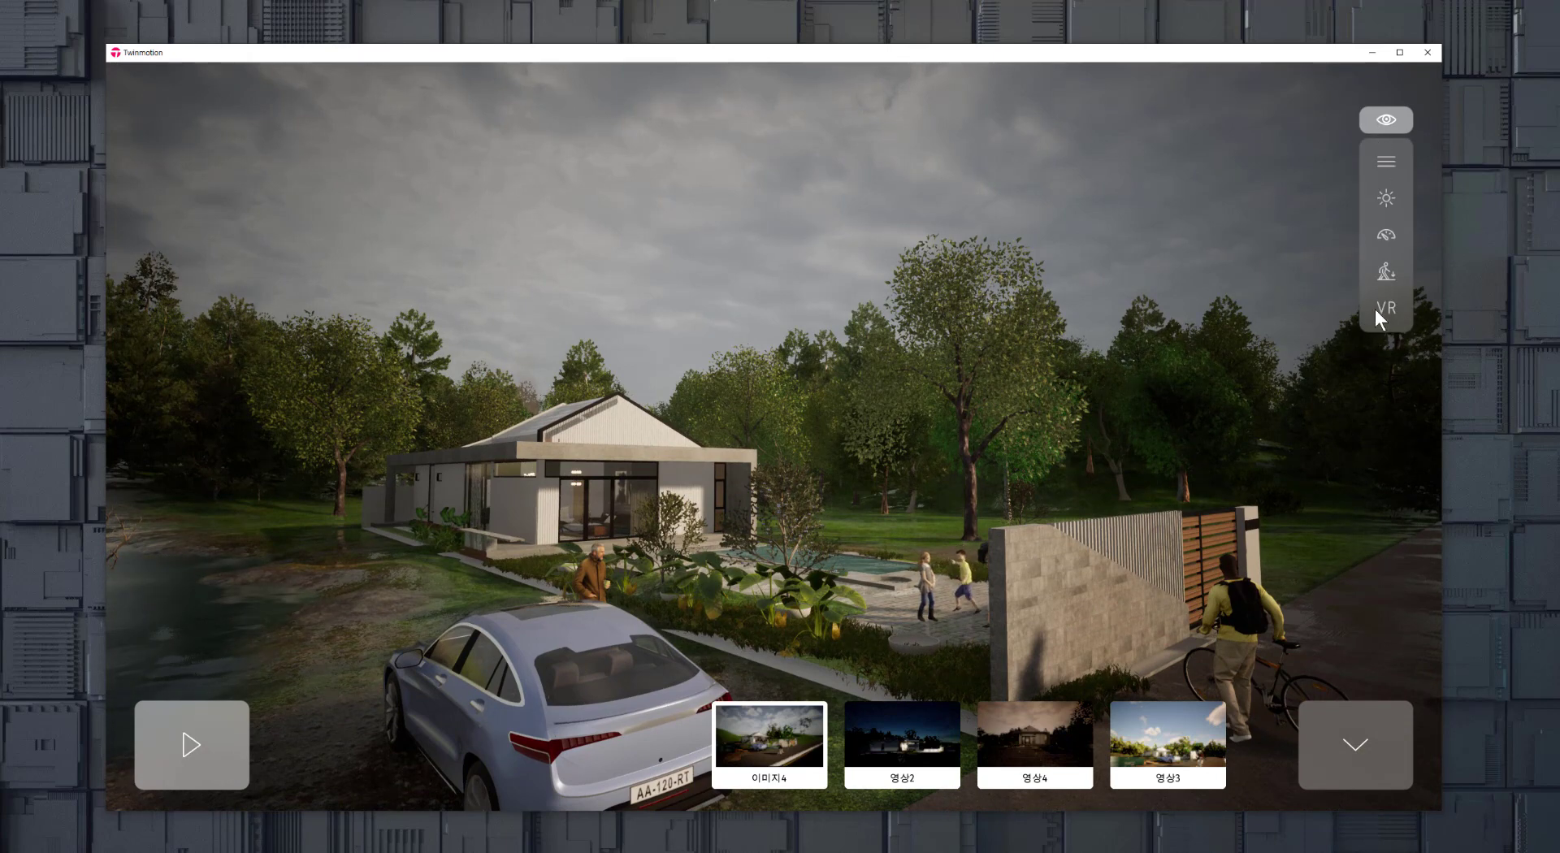
{"action": "mouse_move", "coordinate": [1386, 276]}
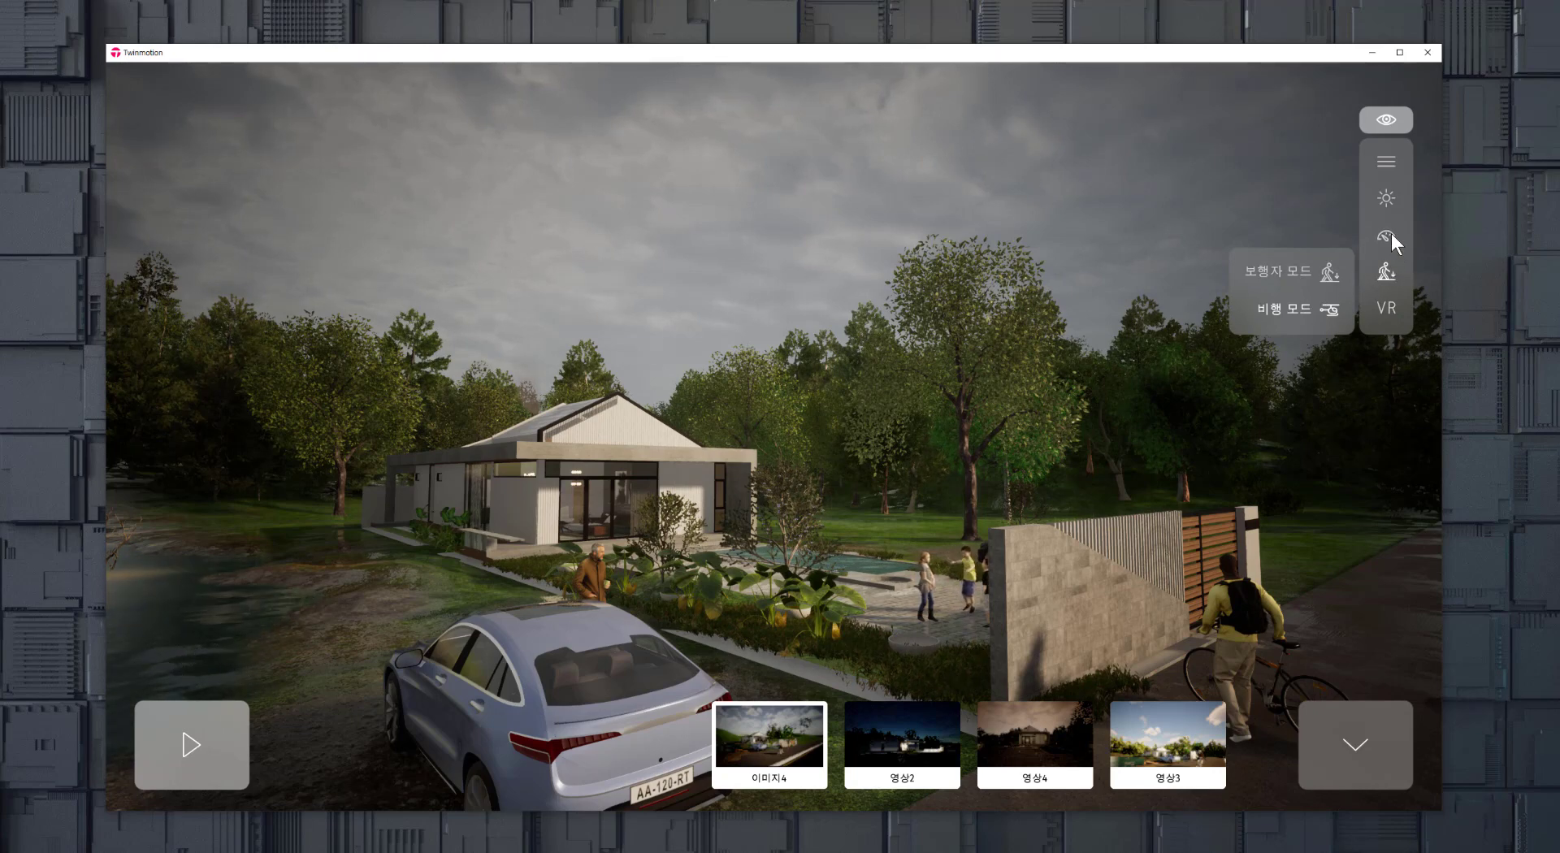
{"action": "mouse_move", "coordinate": [1391, 234]}
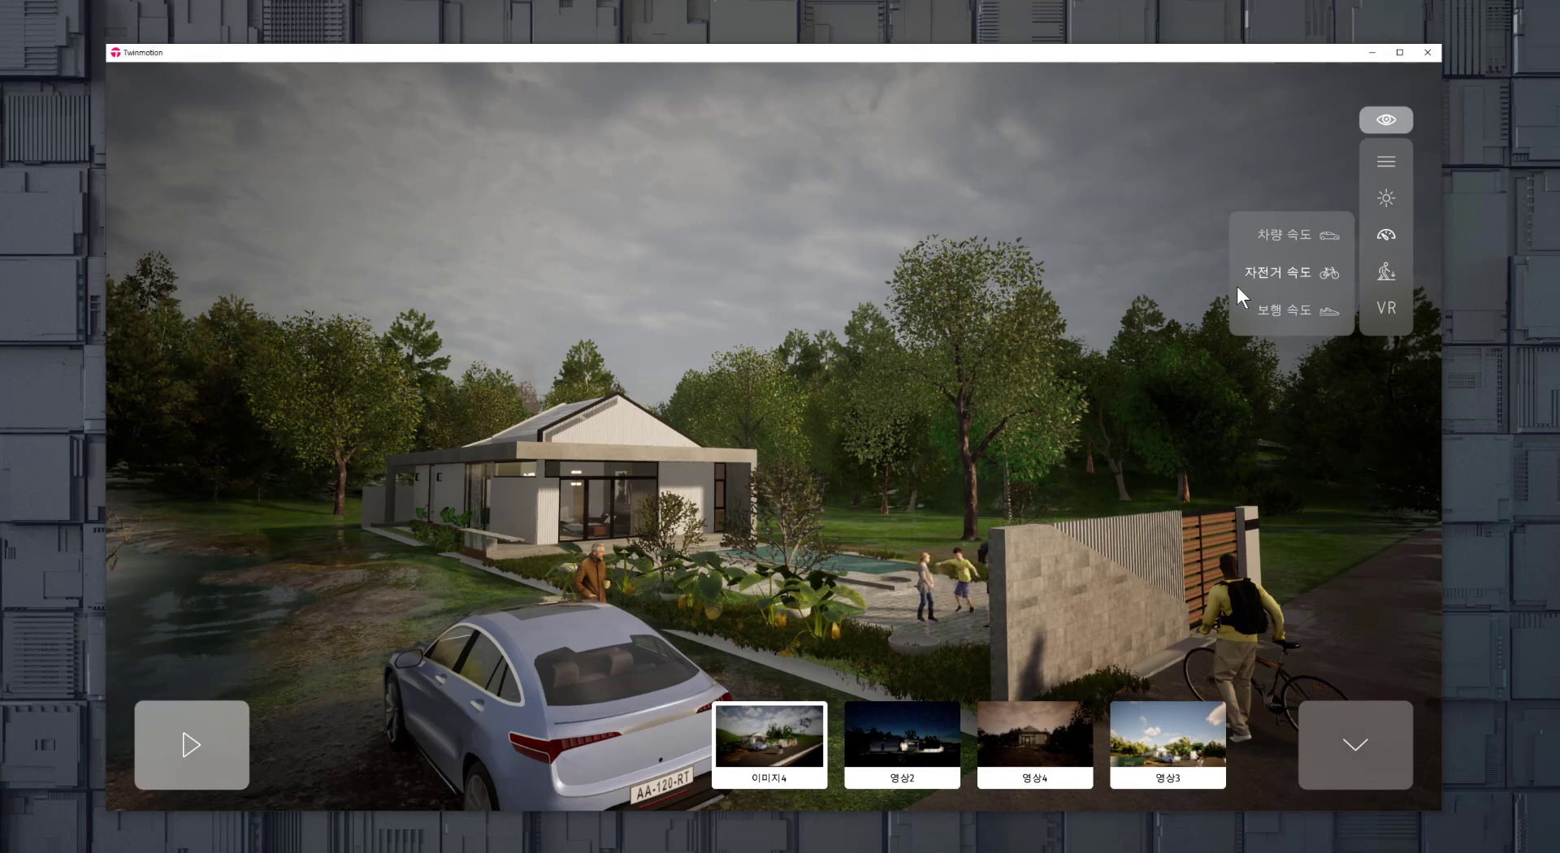
Step: Navigate the 이미지4 scene forward, backward and sideways around the parked car and up to the garden
{"action": "key", "text": "w"}
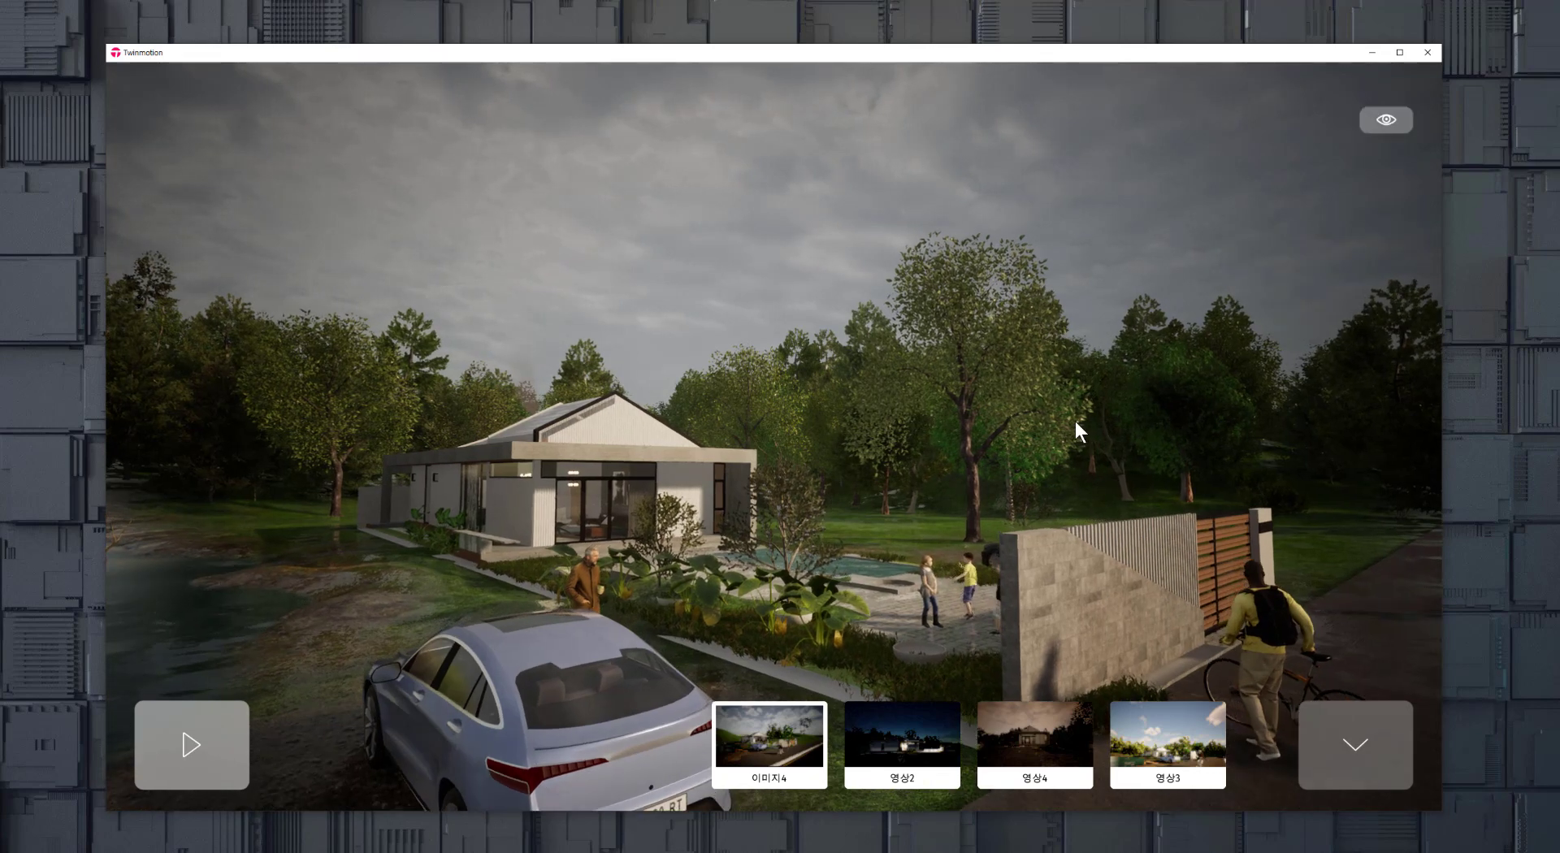
{"action": "key", "text": "d"}
{"action": "key", "text": "a"}
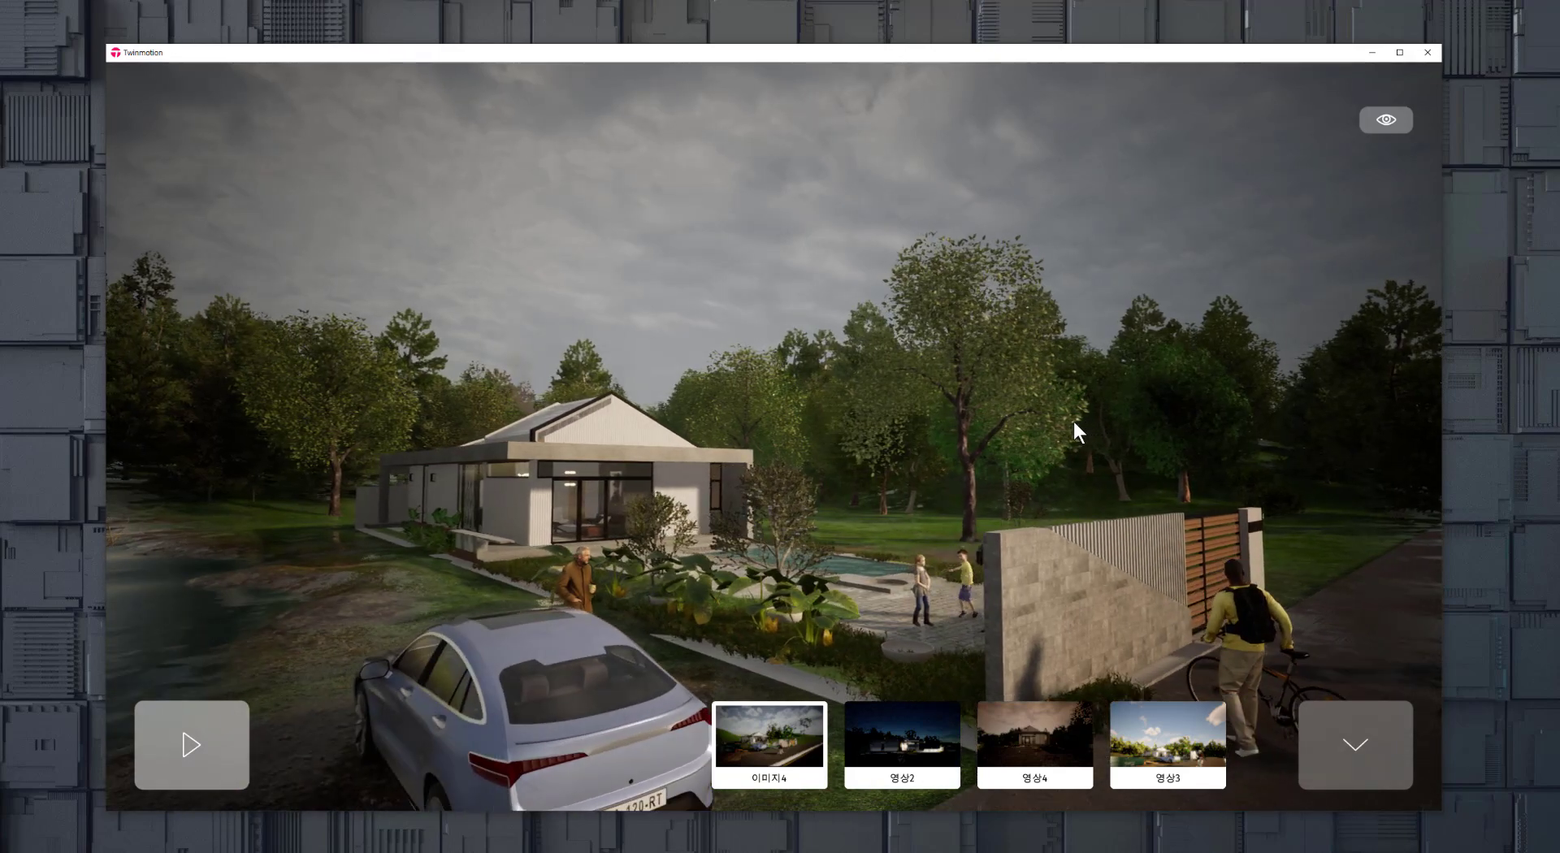
{"action": "key", "text": "s"}
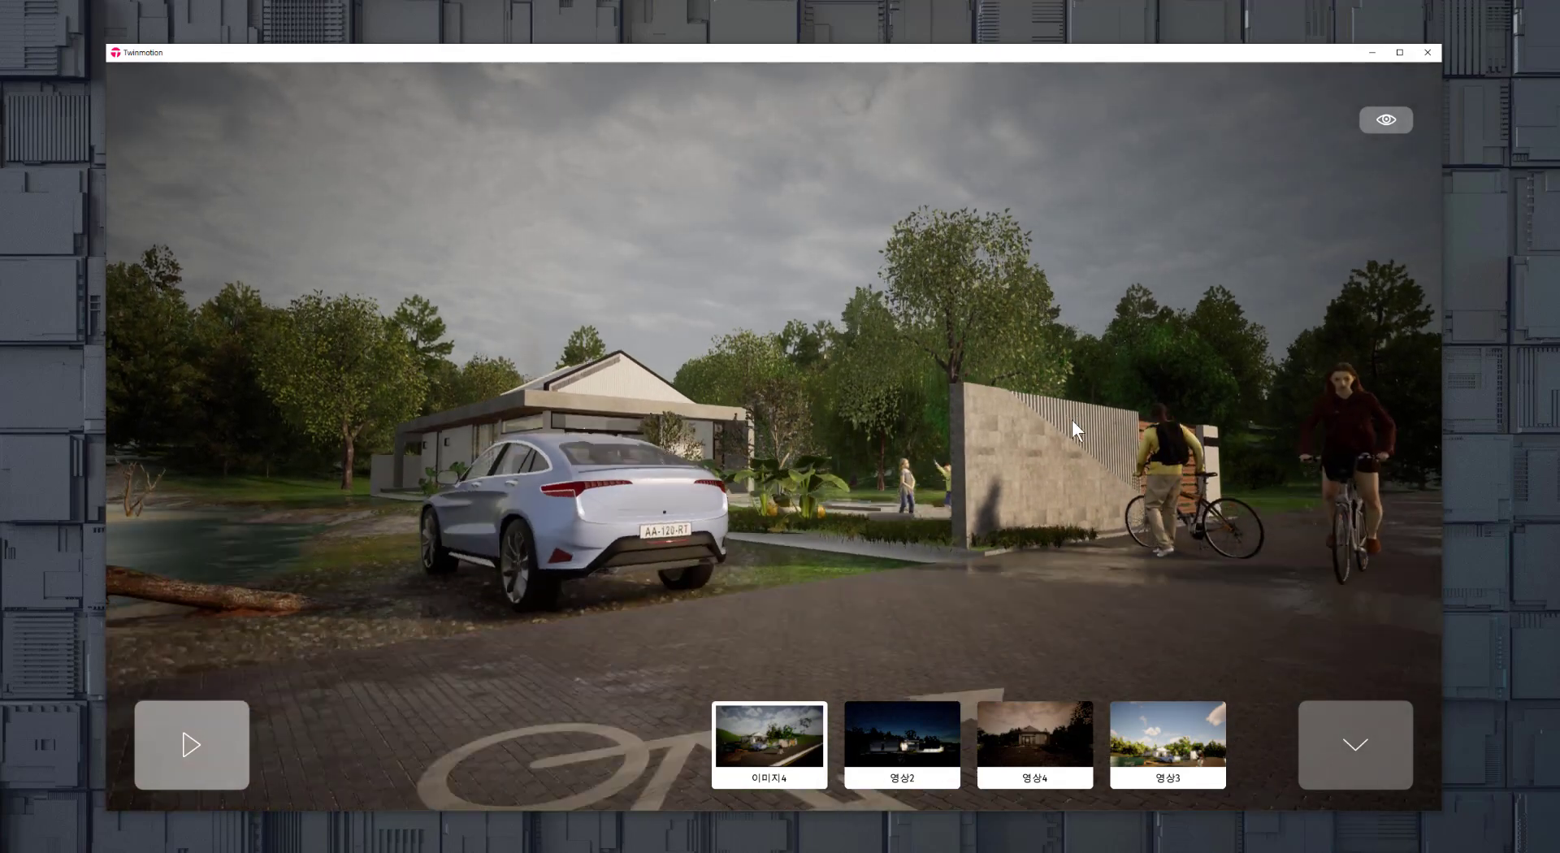
{"action": "key", "text": "w"}
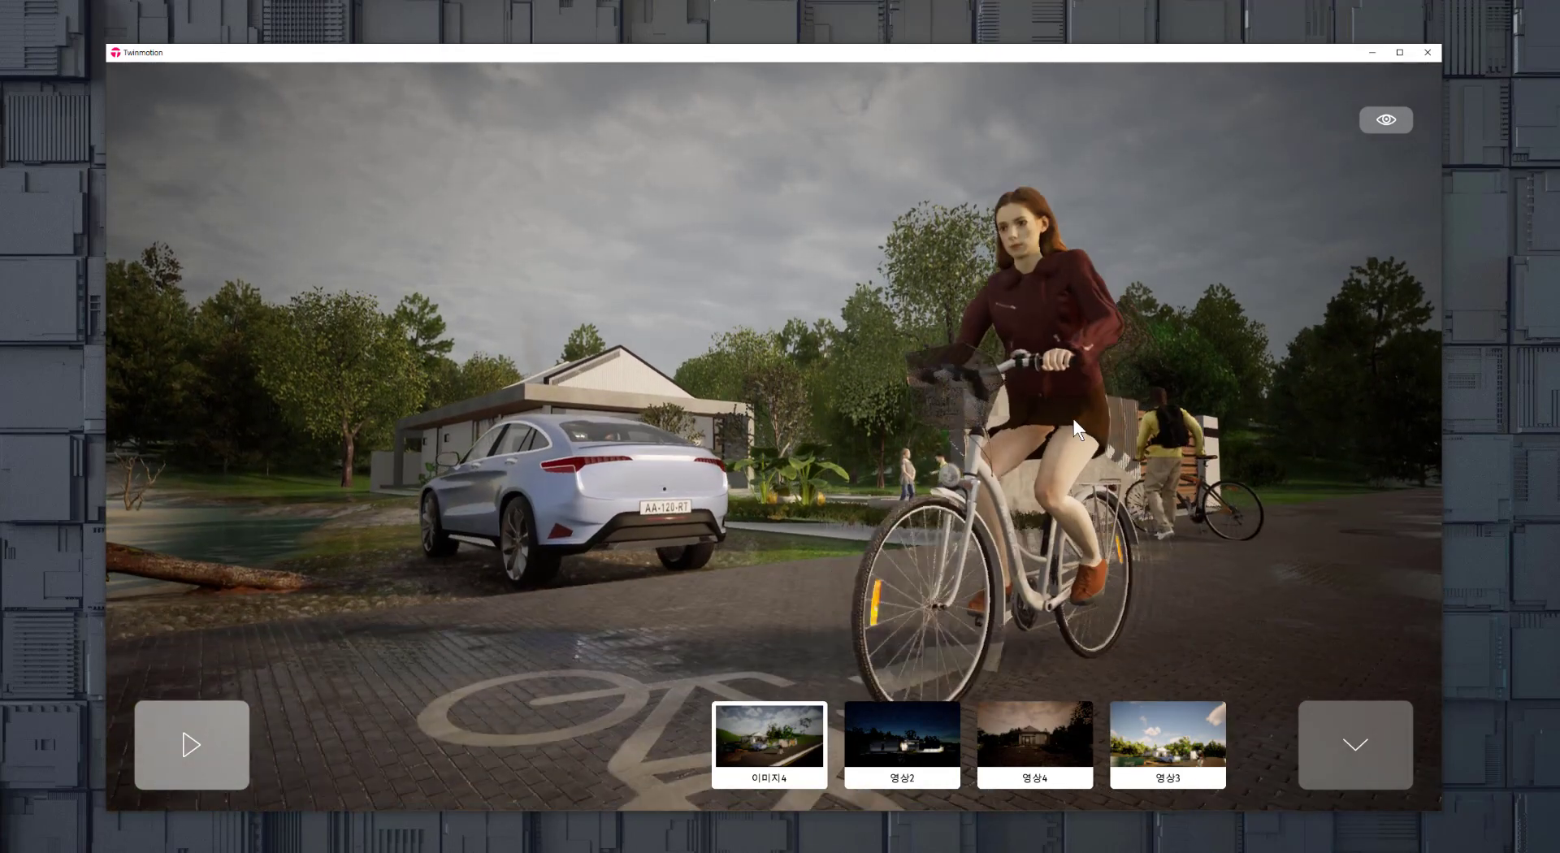
{"action": "key", "text": "w"}
{"action": "key", "text": "s"}
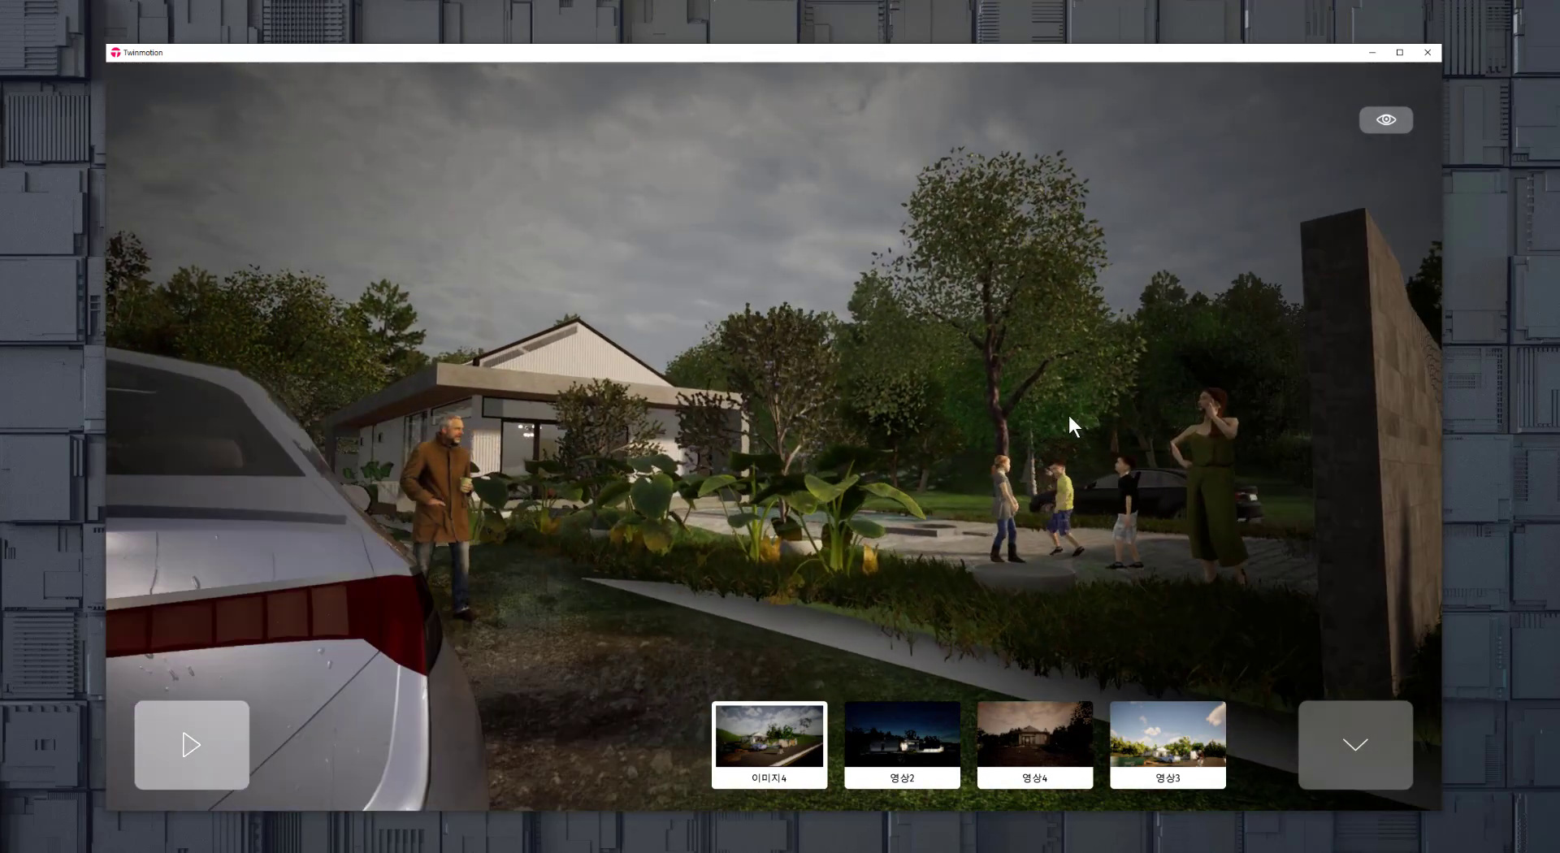
{"action": "key", "text": "w"}
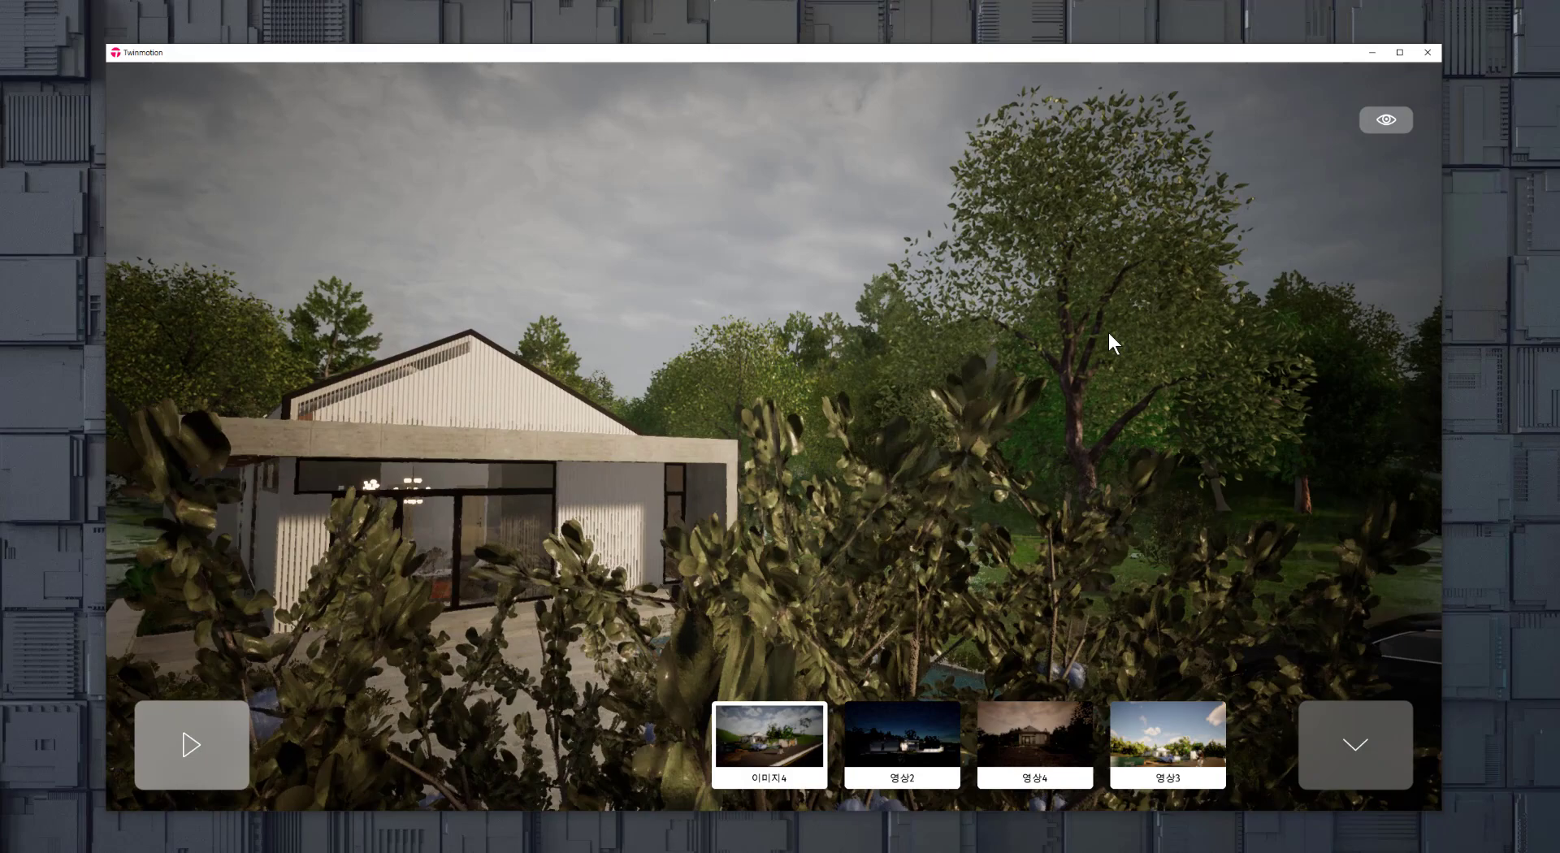
Step: Turn toward the front of the house and fly through the glass doors into the living room and kitchen
{"action": "middle_click_drag", "start_coordinate": [1109, 334], "coordinate": [1007, 366]}
{"action": "middle_click_drag", "start_coordinate": [923, 463], "coordinate": [961, 433]}
{"action": "key", "text": "w"}
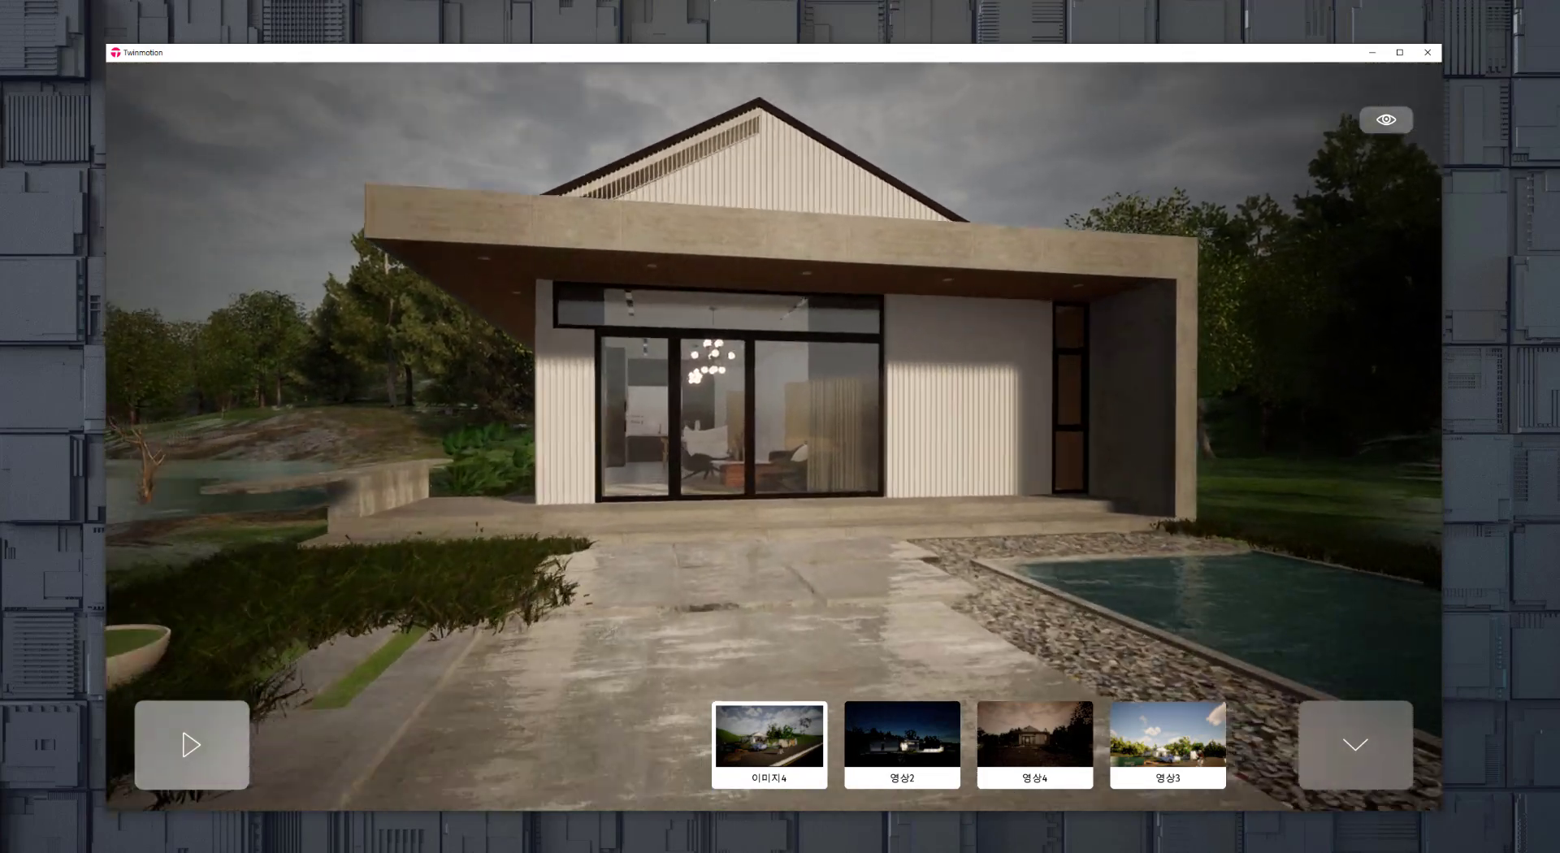
{"action": "right_click_drag", "start_coordinate": [960, 433], "coordinate": [1027, 419]}
{"action": "key", "text": "w"}
{"action": "key", "text": "w"}
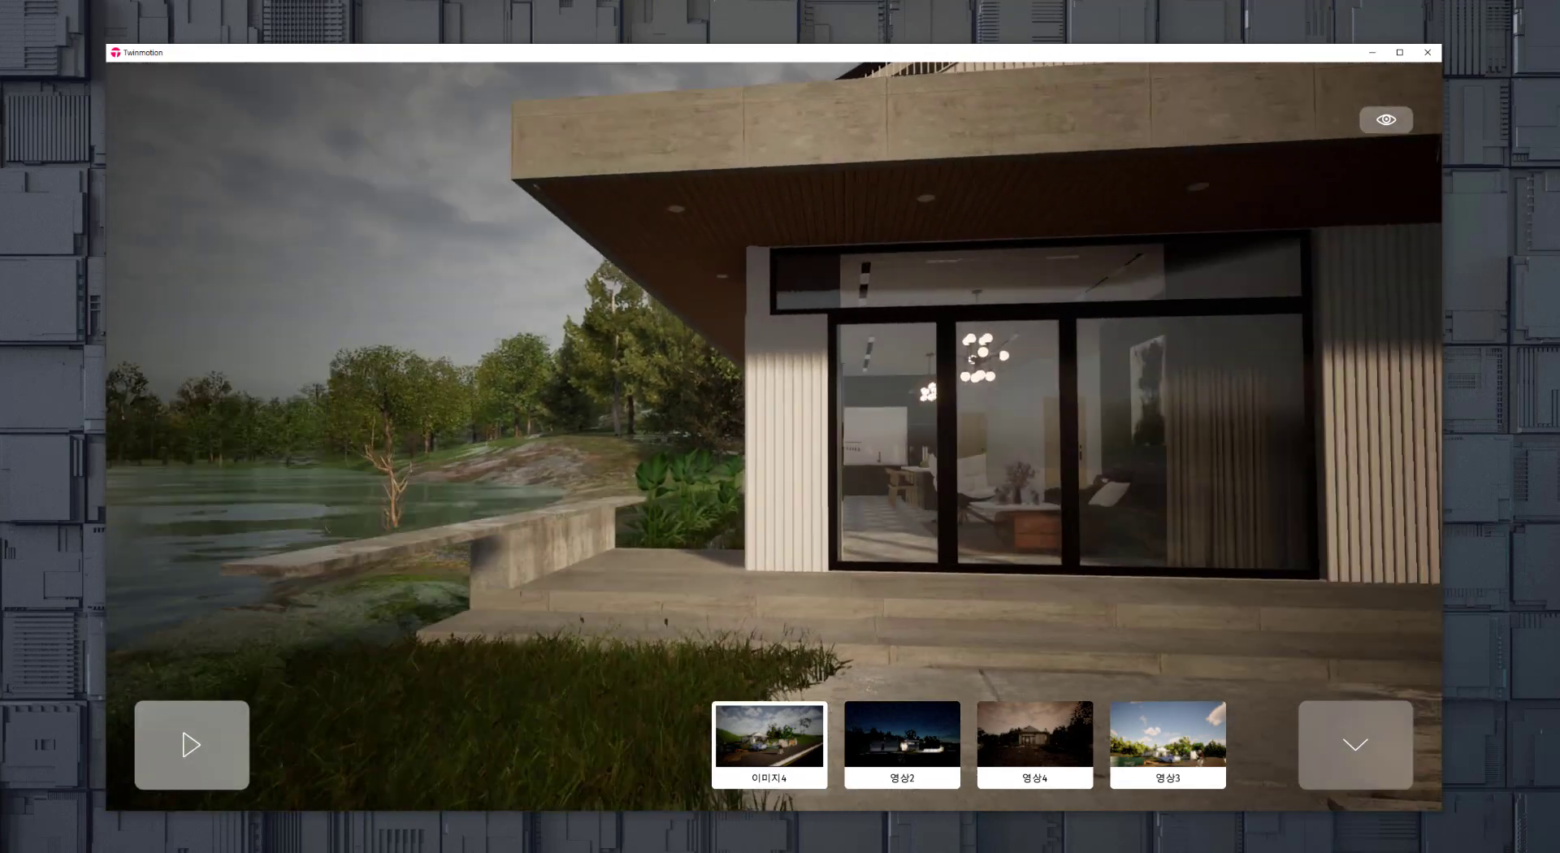
{"action": "key", "text": "w"}
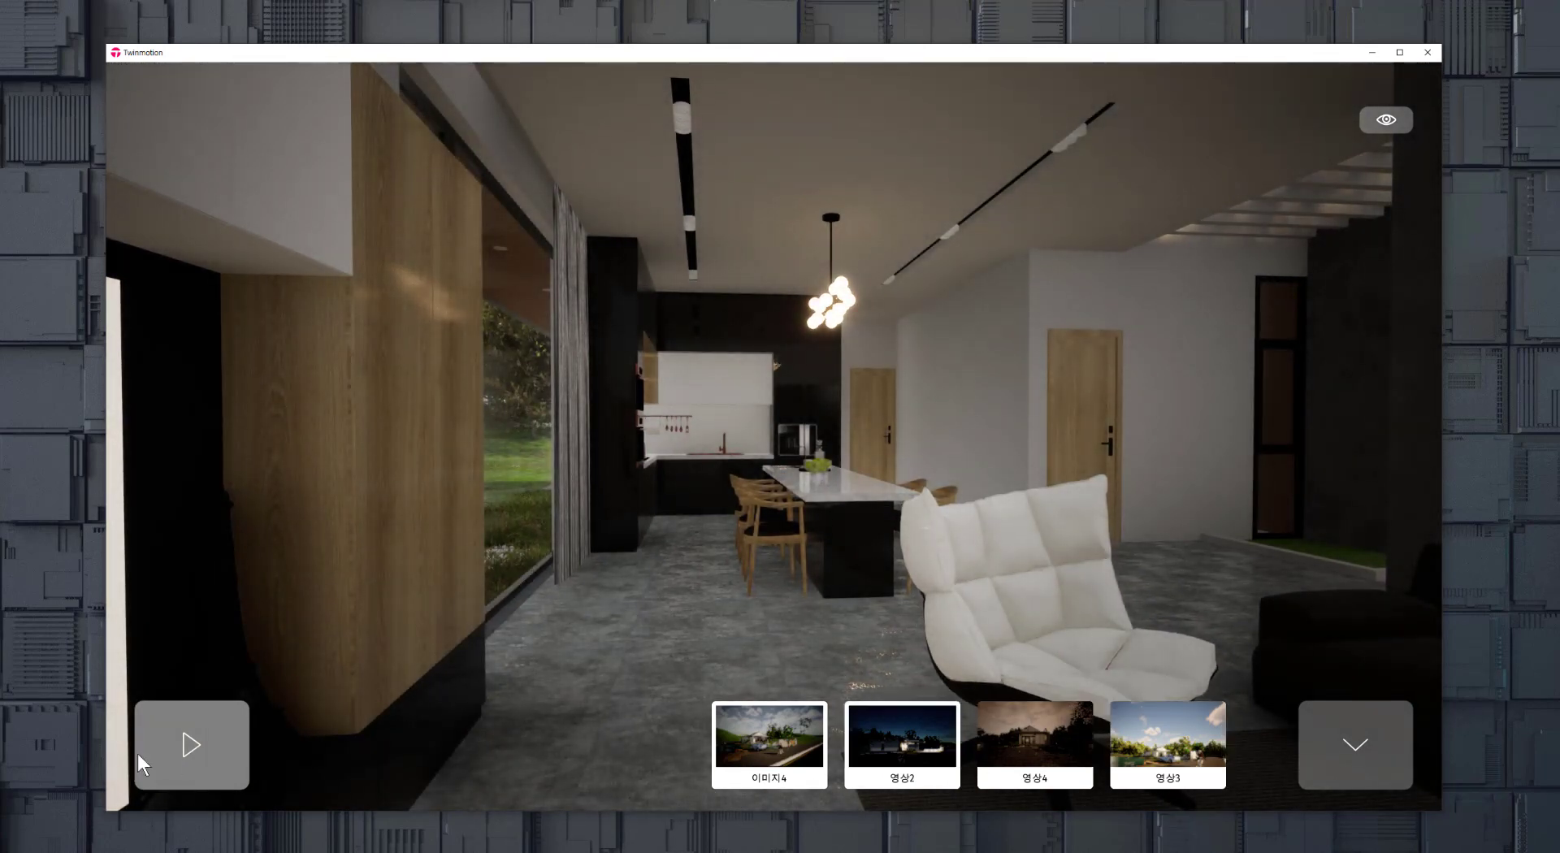
Step: Play the presentation, switch from 영상2 to 영상4 and 영상3, and pause playback
{"action": "left_click", "coordinate": [183, 741]}
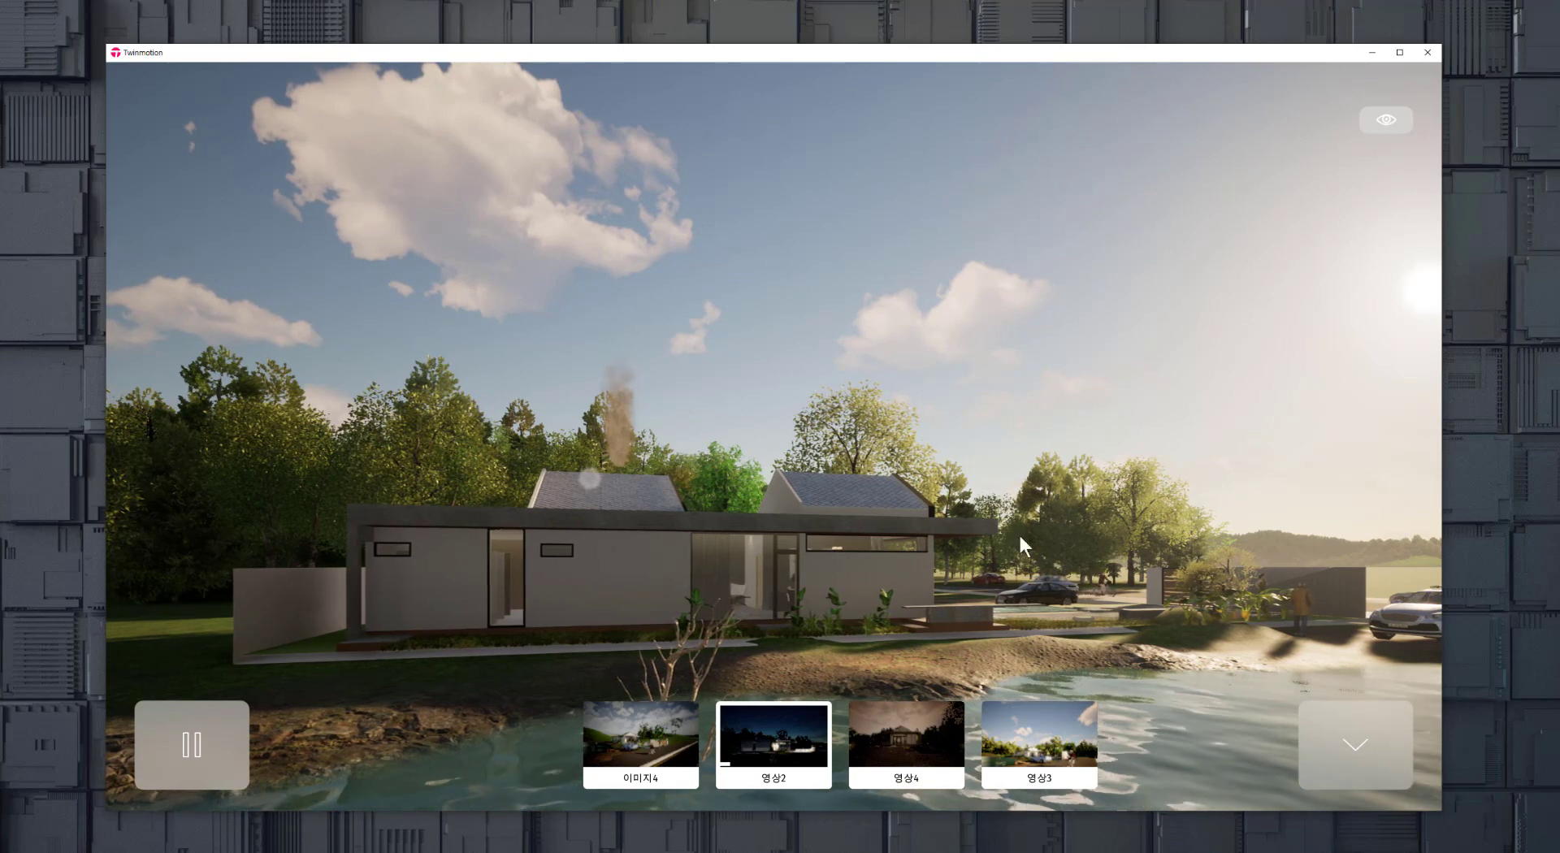
{"action": "left_click", "coordinate": [923, 739]}
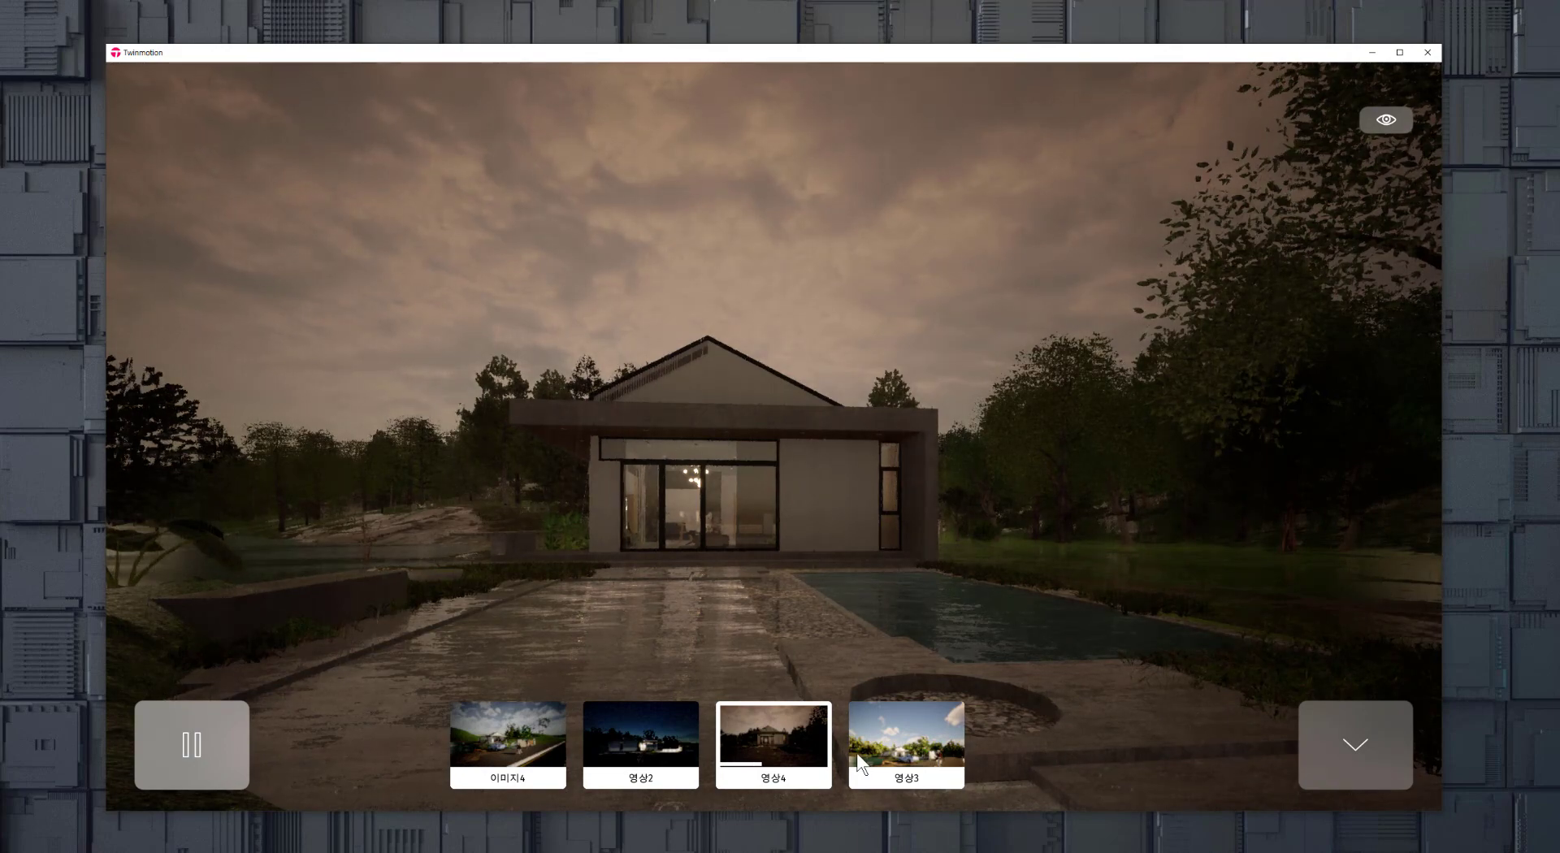
{"action": "left_click", "coordinate": [891, 745]}
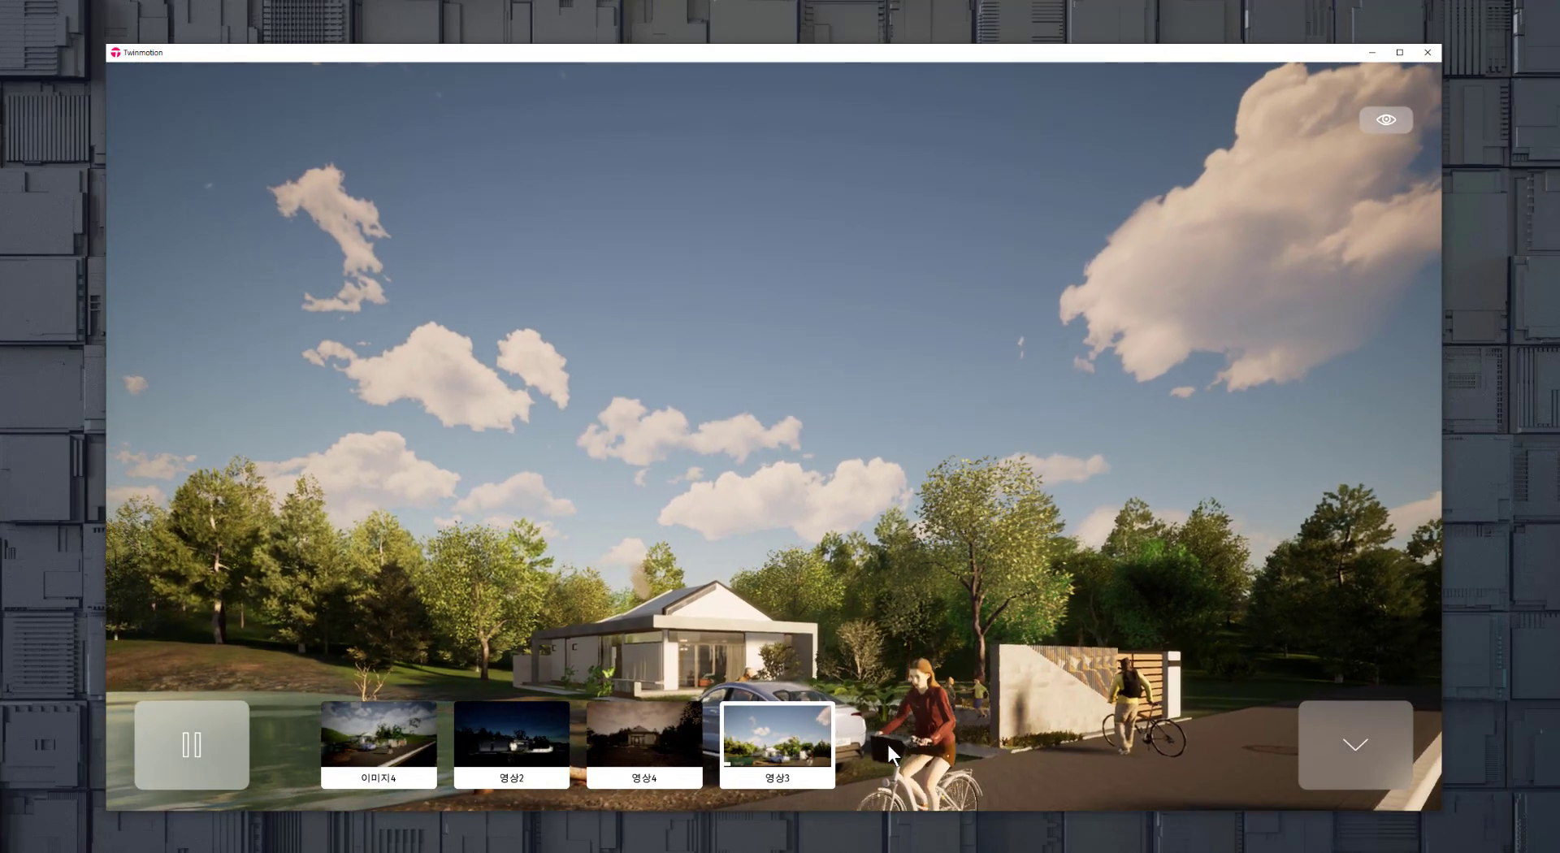
{"action": "left_click", "coordinate": [208, 736]}
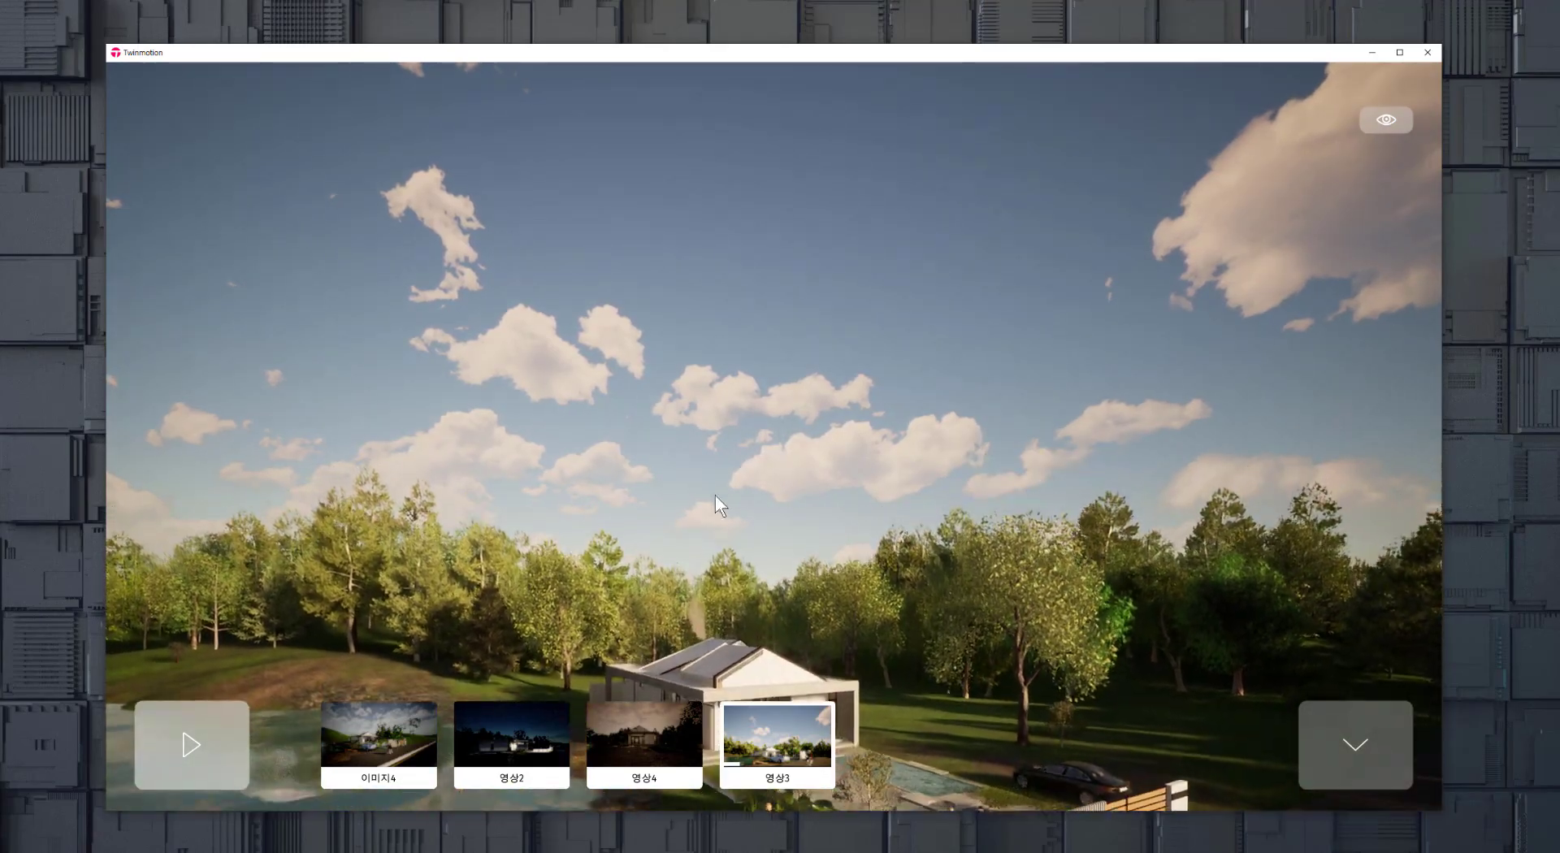
Step: Fly freely from the paused 영상3 view through the surrounding trees and ground, and return to the 이미지4 view
{"action": "right_click_drag", "start_coordinate": [717, 505], "coordinate": [889, 468]}
{"action": "scroll", "coordinate": [889, 468], "scroll_direction": "down", "scroll_amount": 3}
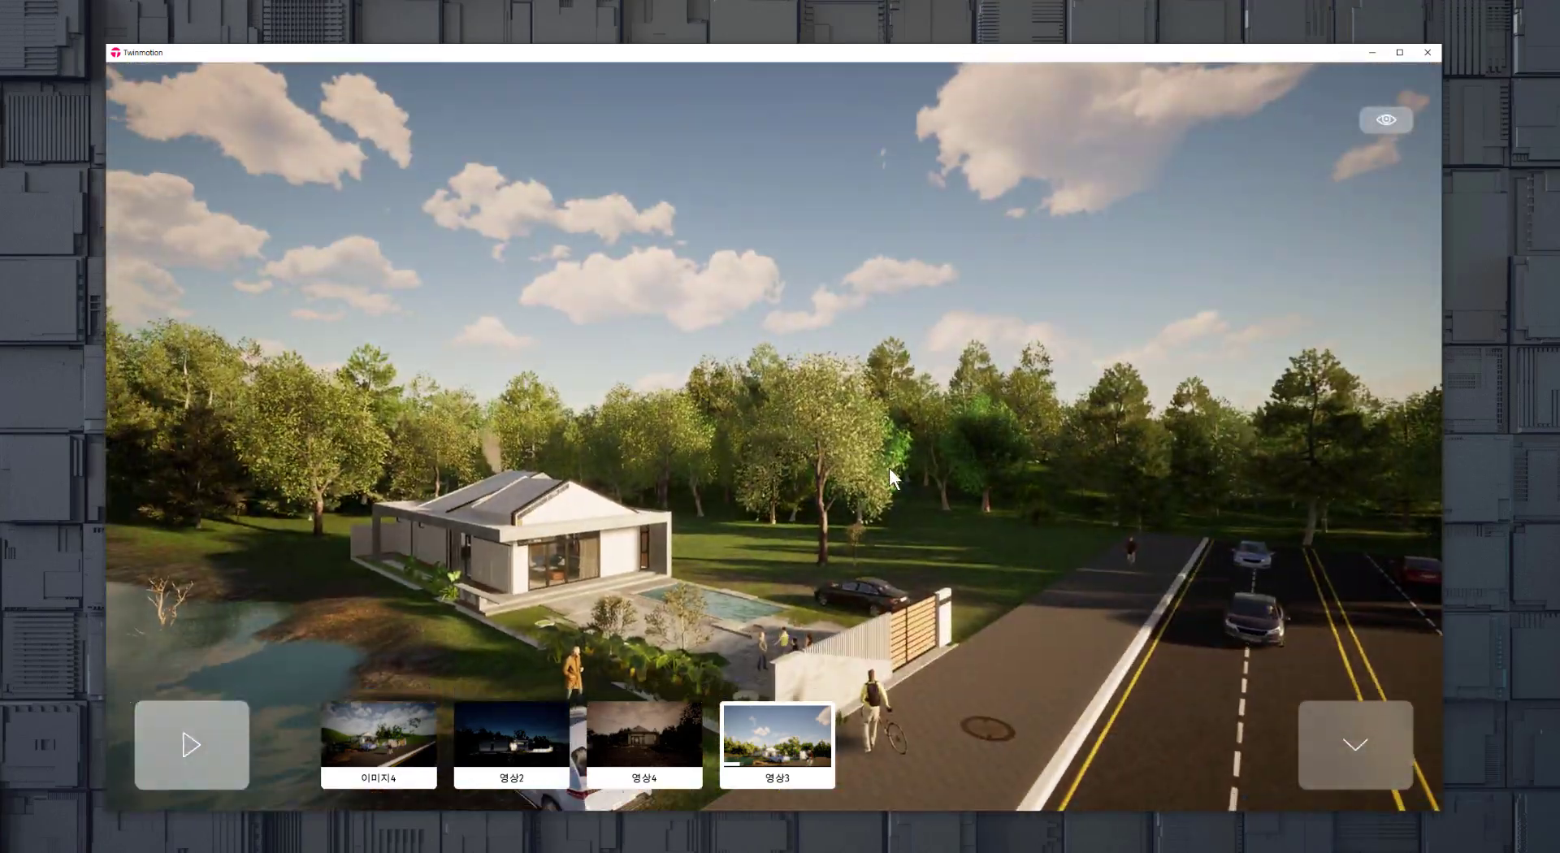
{"action": "scroll", "coordinate": [871, 480], "scroll_direction": "up", "scroll_amount": 10}
{"action": "scroll", "coordinate": [864, 478], "scroll_direction": "up", "scroll_amount": 8}
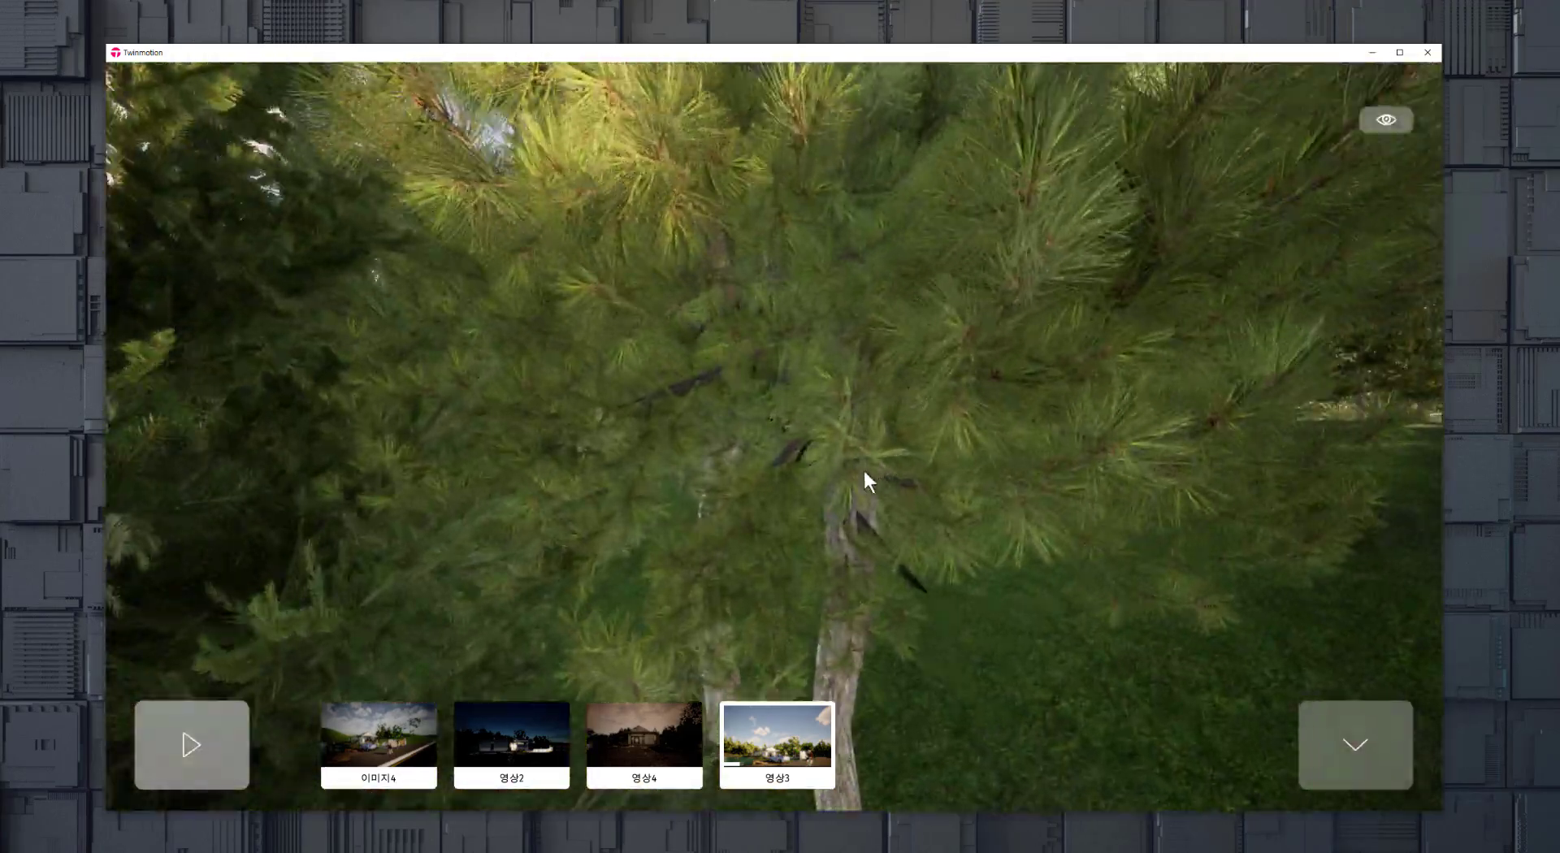
{"action": "middle_click_drag", "start_coordinate": [877, 457], "coordinate": [879, 618]}
{"action": "right_click_drag", "start_coordinate": [545, 515], "coordinate": [256, 603]}
{"action": "key", "text": "a"}
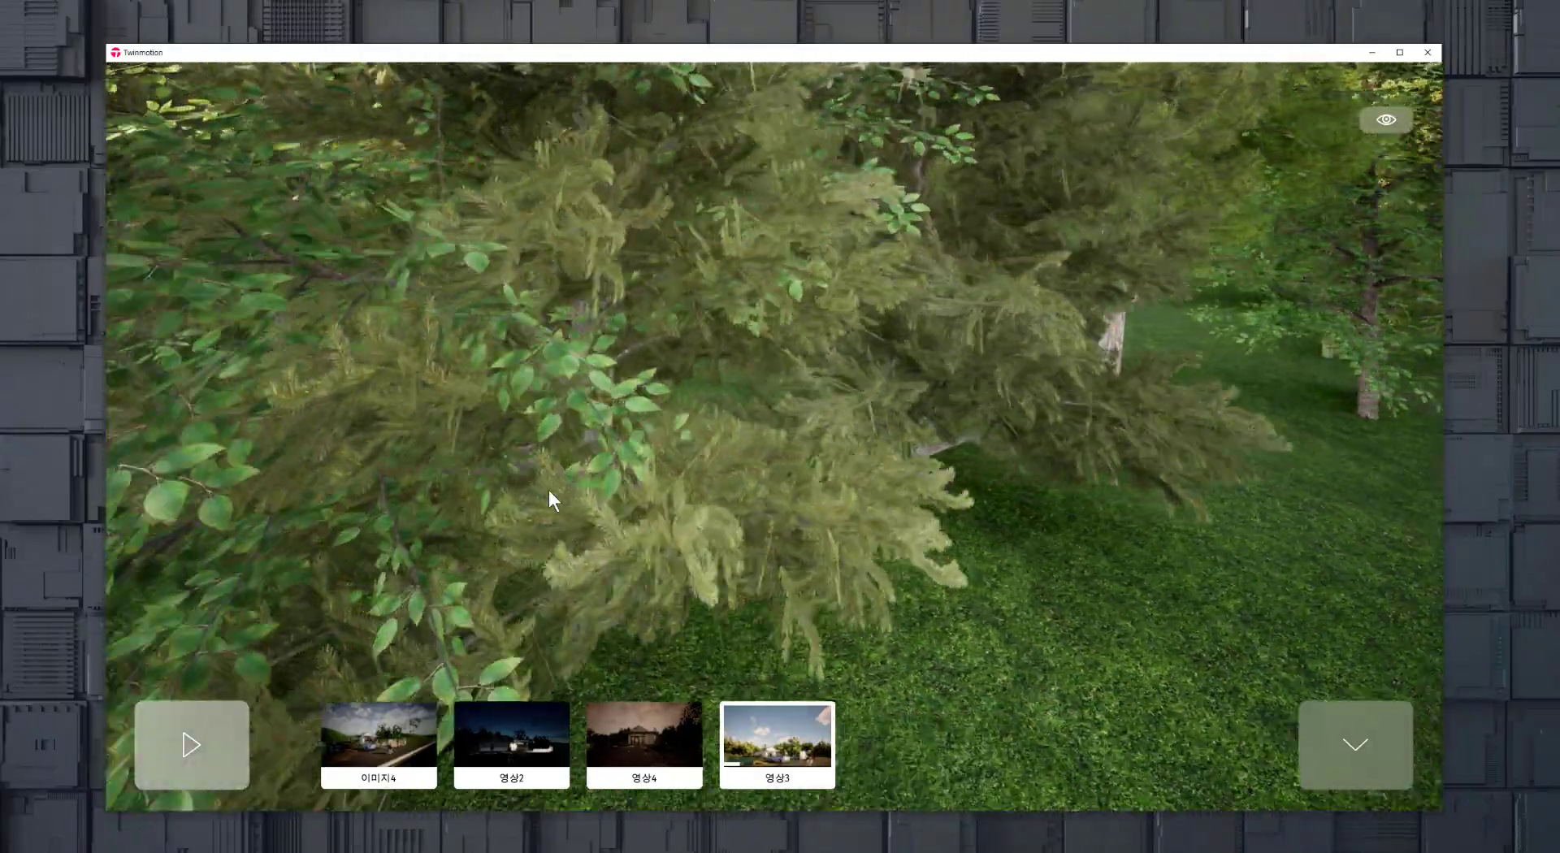
{"action": "key", "text": "w"}
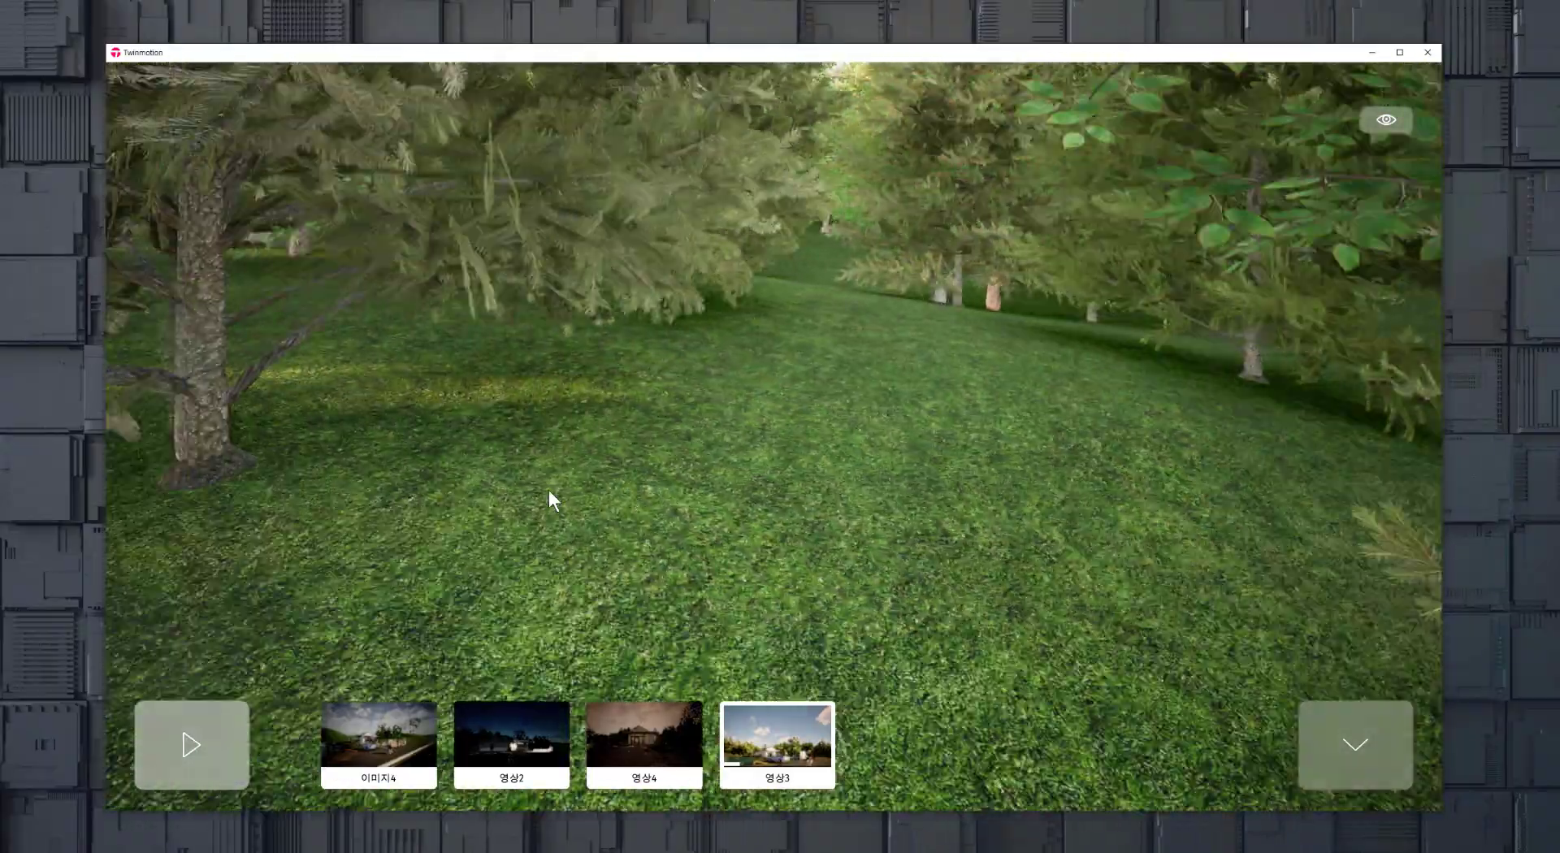
{"action": "key", "text": "w"}
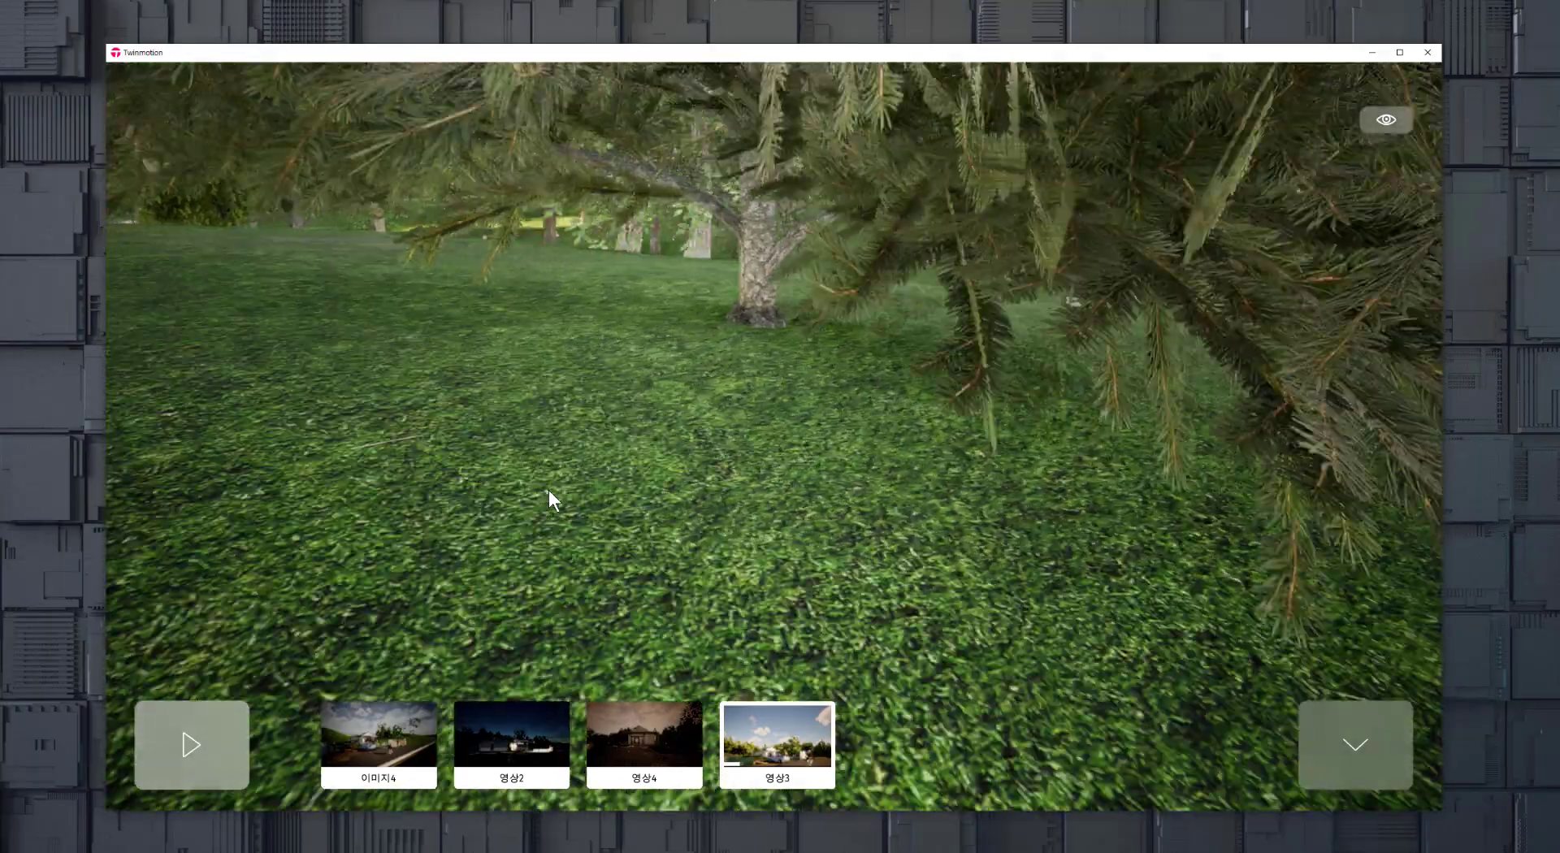
{"action": "key", "text": "w"}
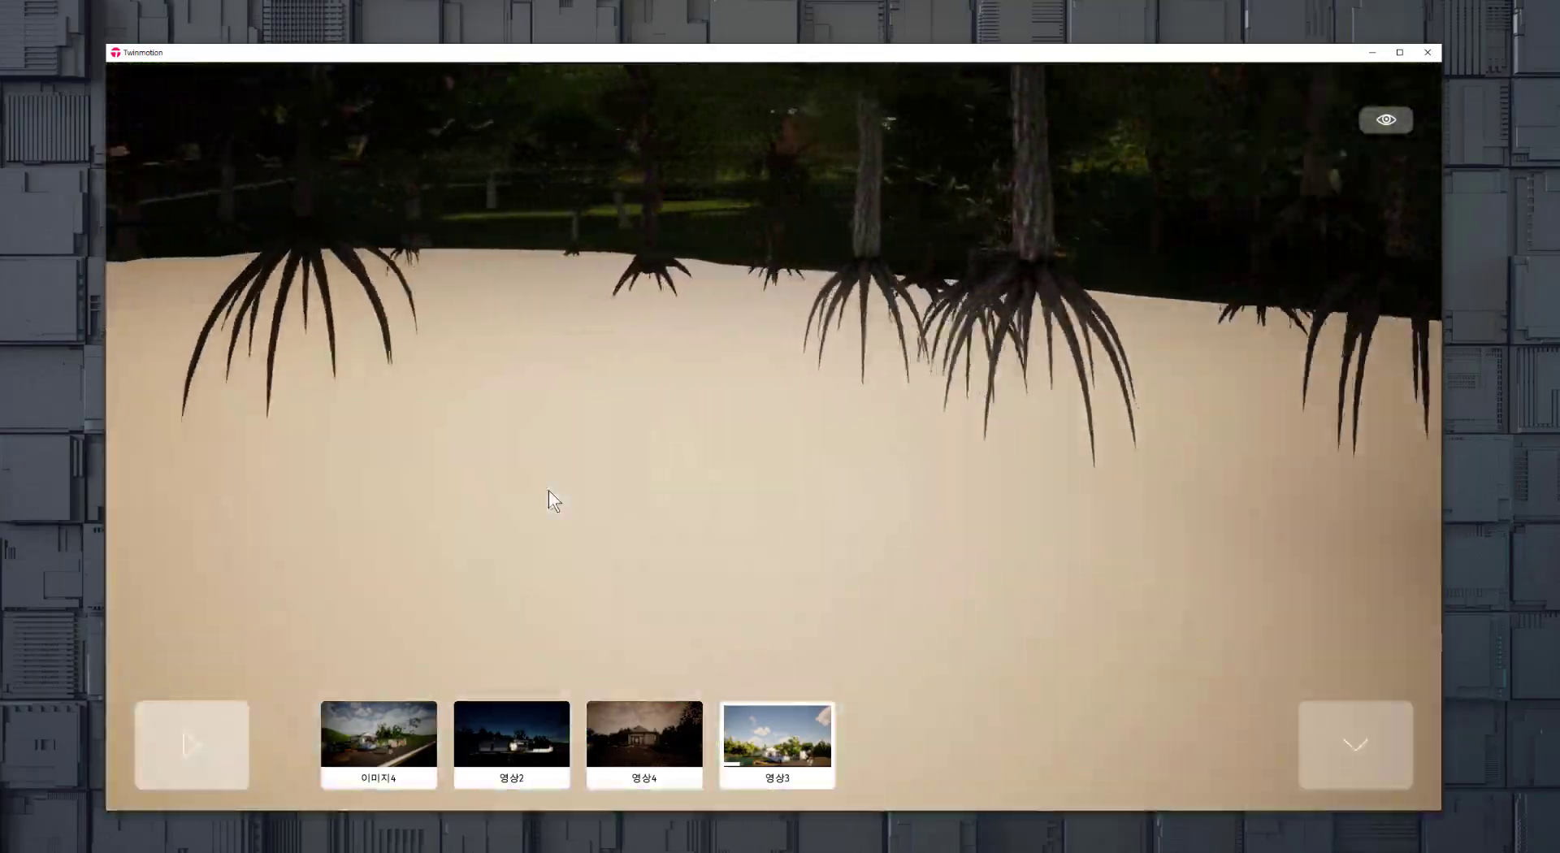
{"action": "key", "text": "w"}
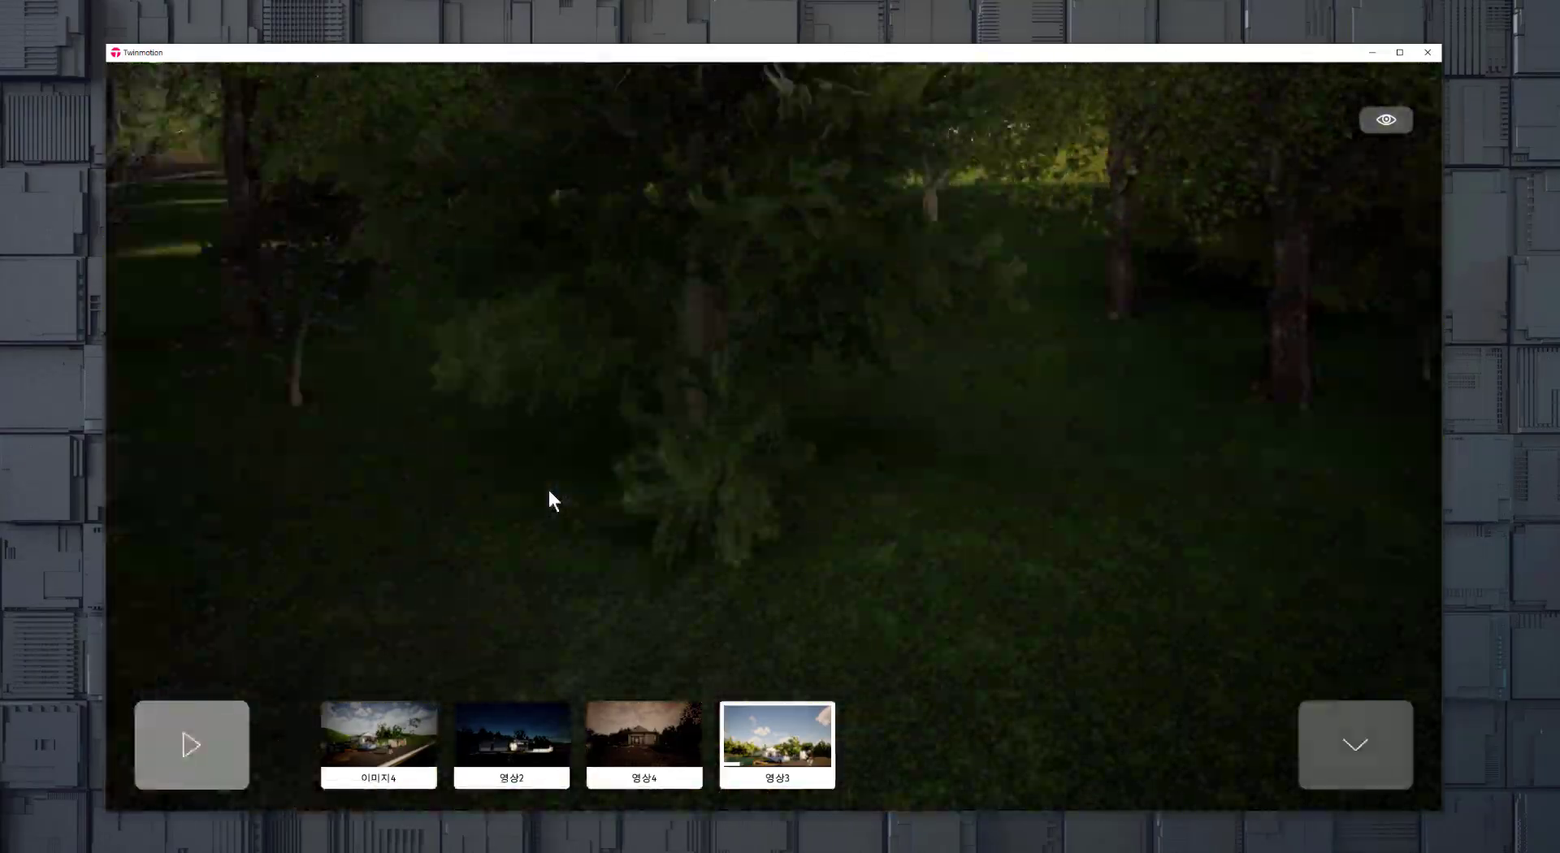
{"action": "key", "text": "w"}
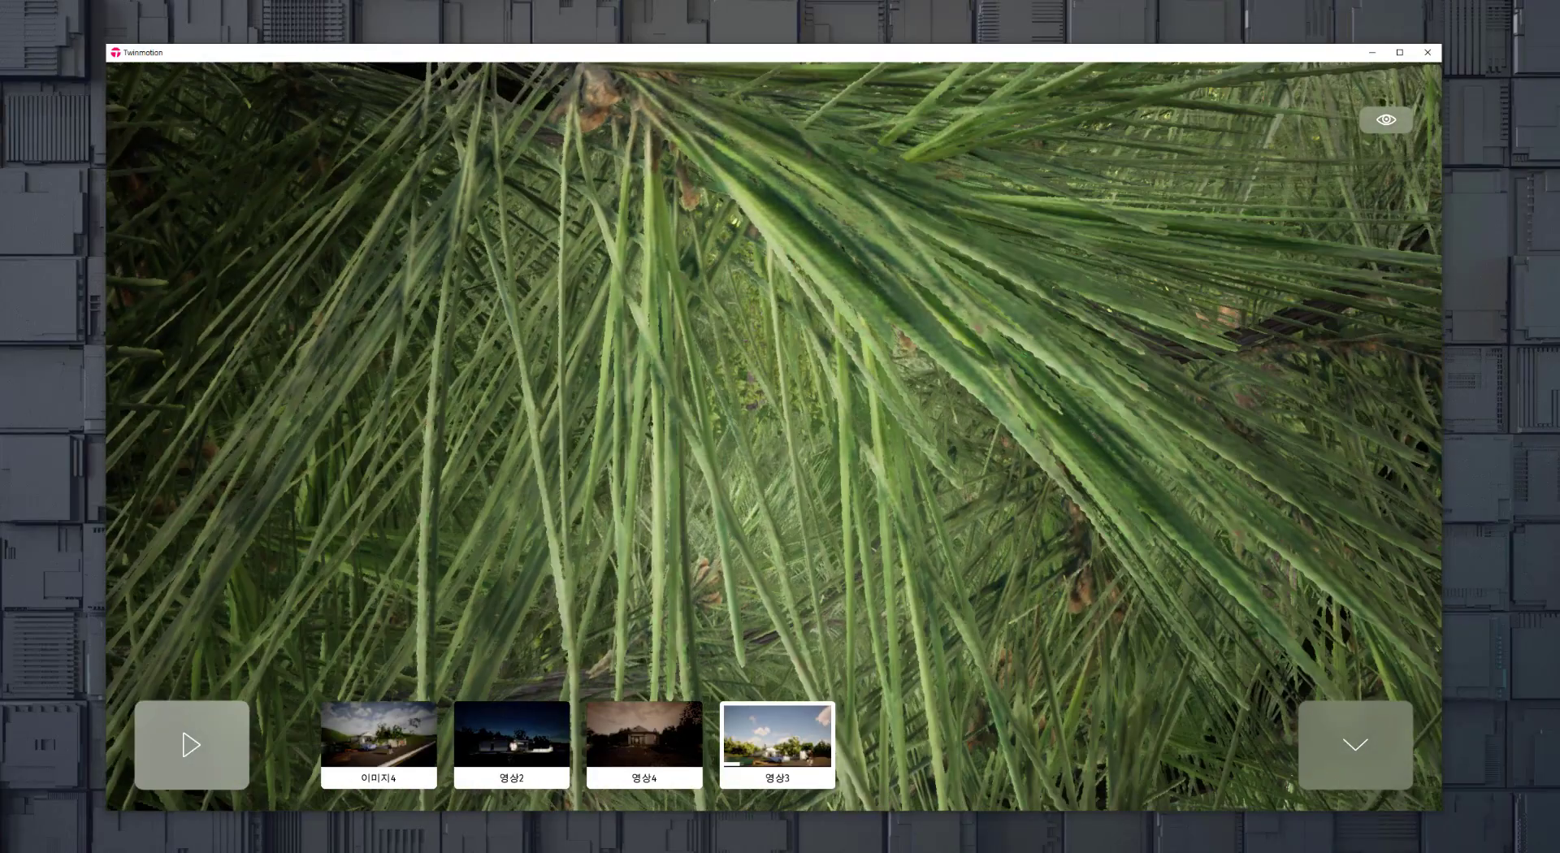
{"action": "left_click", "coordinate": [402, 734]}
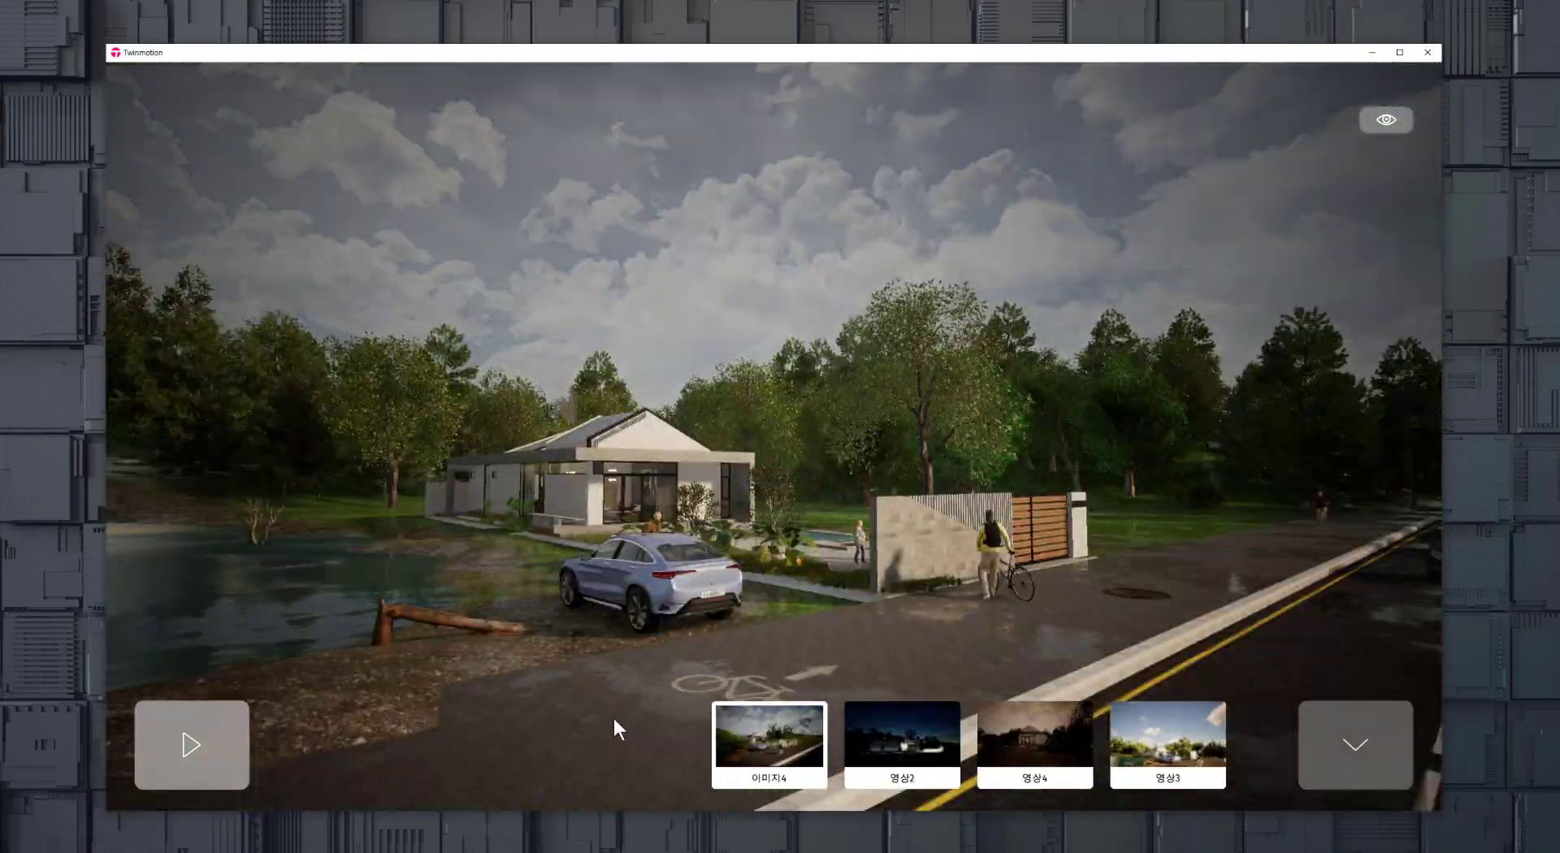
Step: Fly from the 이미지4 view past the garden to the house front, enter the living room and turn toward its side window
{"action": "mouse_move", "coordinate": [739, 563]}
{"action": "right_mouse_down"}
{"action": "mouse_move", "coordinate": [837, 605]}
{"action": "mouse_move", "coordinate": [739, 562]}
{"action": "right_mouse_up"}
{"action": "scroll", "coordinate": [837, 520], "scroll_direction": "up", "scroll_amount": 6}
{"action": "scroll", "coordinate": [832, 520], "scroll_direction": "down", "scroll_amount": 4}
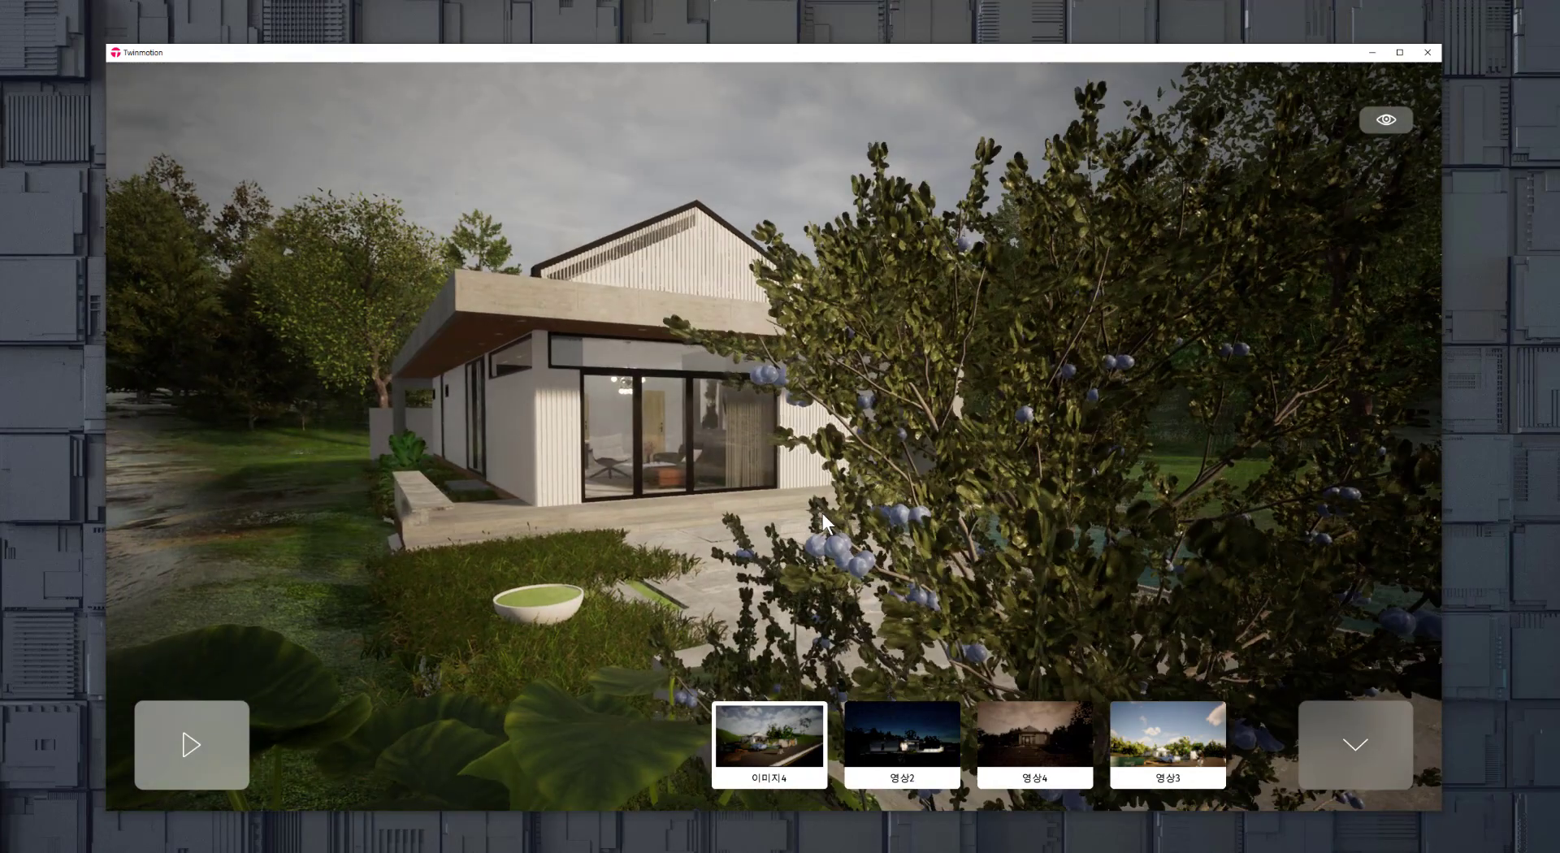
{"action": "scroll", "coordinate": [808, 510], "scroll_direction": "up", "scroll_amount": 4}
{"action": "scroll", "coordinate": [806, 509], "scroll_direction": "up", "scroll_amount": 3}
{"action": "middle_click_drag", "start_coordinate": [637, 521], "coordinate": [656, 490]}
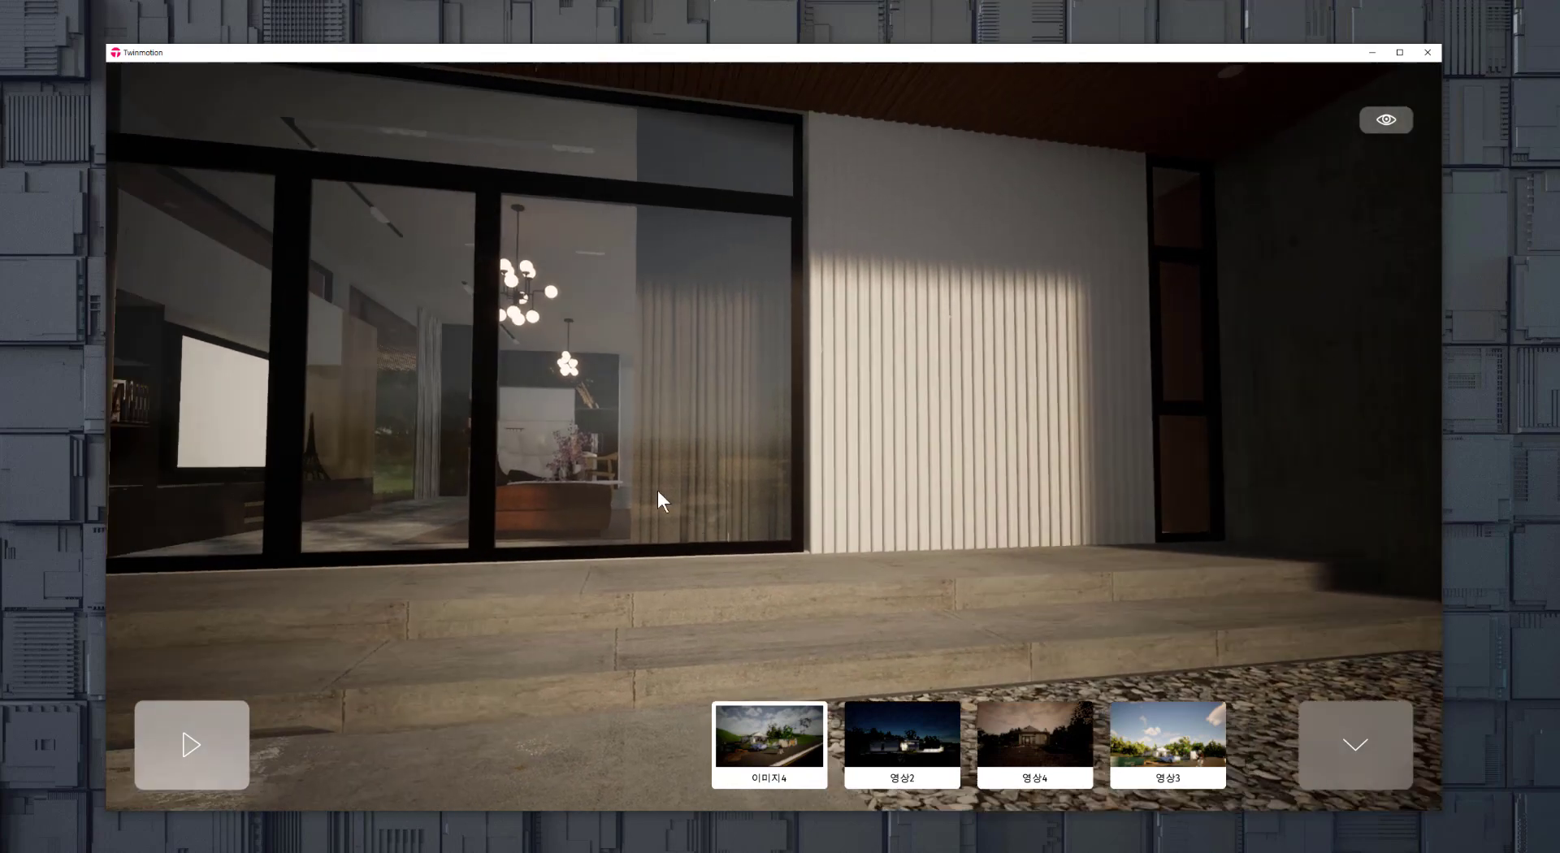
{"action": "scroll", "coordinate": [653, 473], "scroll_direction": "up", "scroll_amount": 3}
{"action": "scroll", "coordinate": [655, 478], "scroll_direction": "up", "scroll_amount": 5}
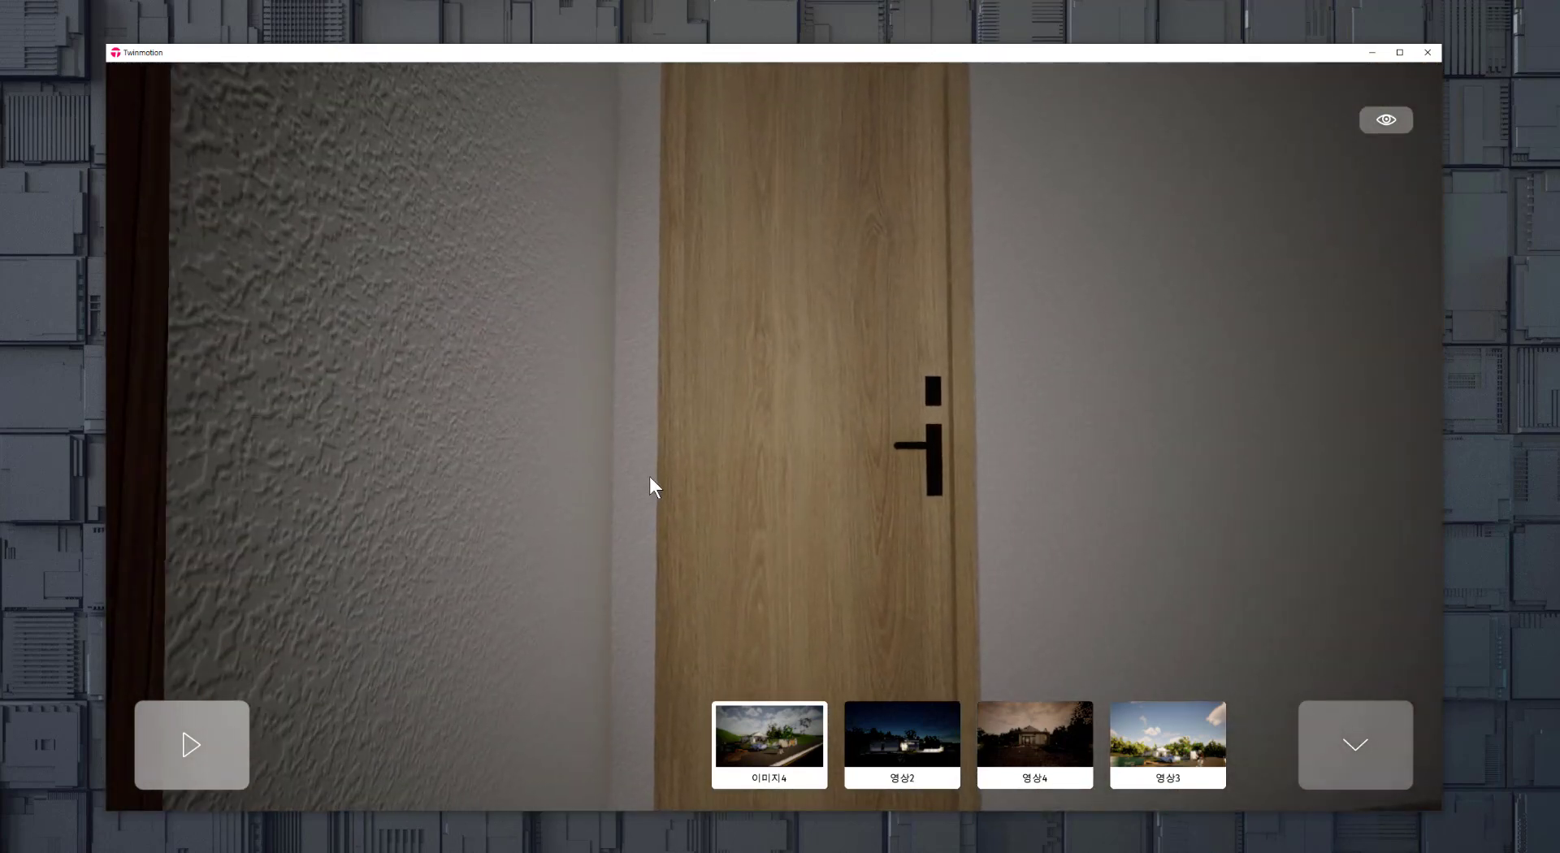
{"action": "scroll", "coordinate": [650, 476], "scroll_direction": "down", "scroll_amount": 5}
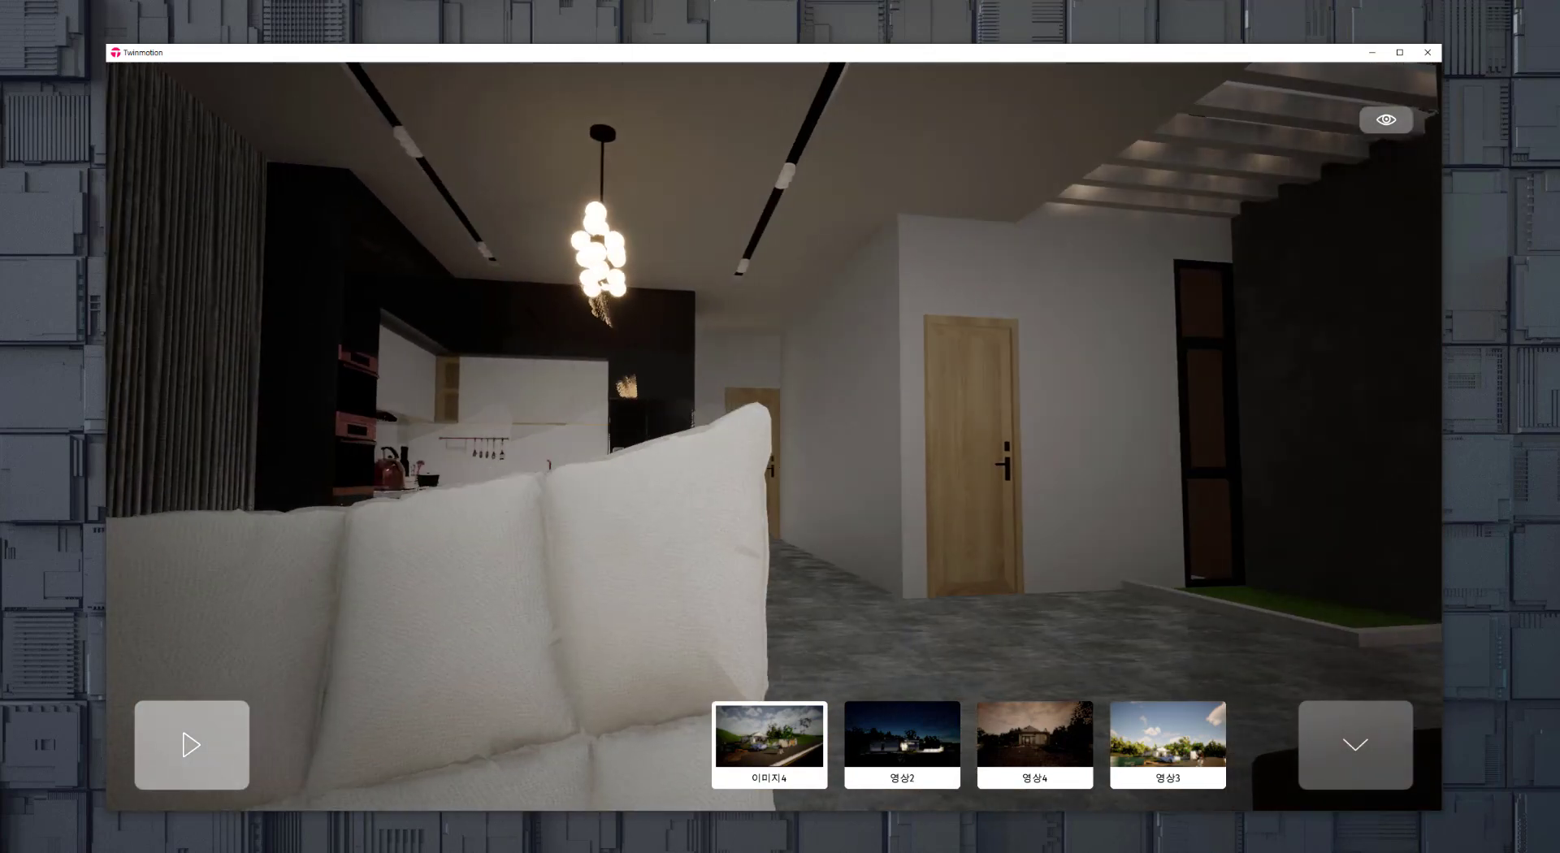
{"action": "right_click_drag", "start_coordinate": [650, 476], "coordinate": [387, 623]}
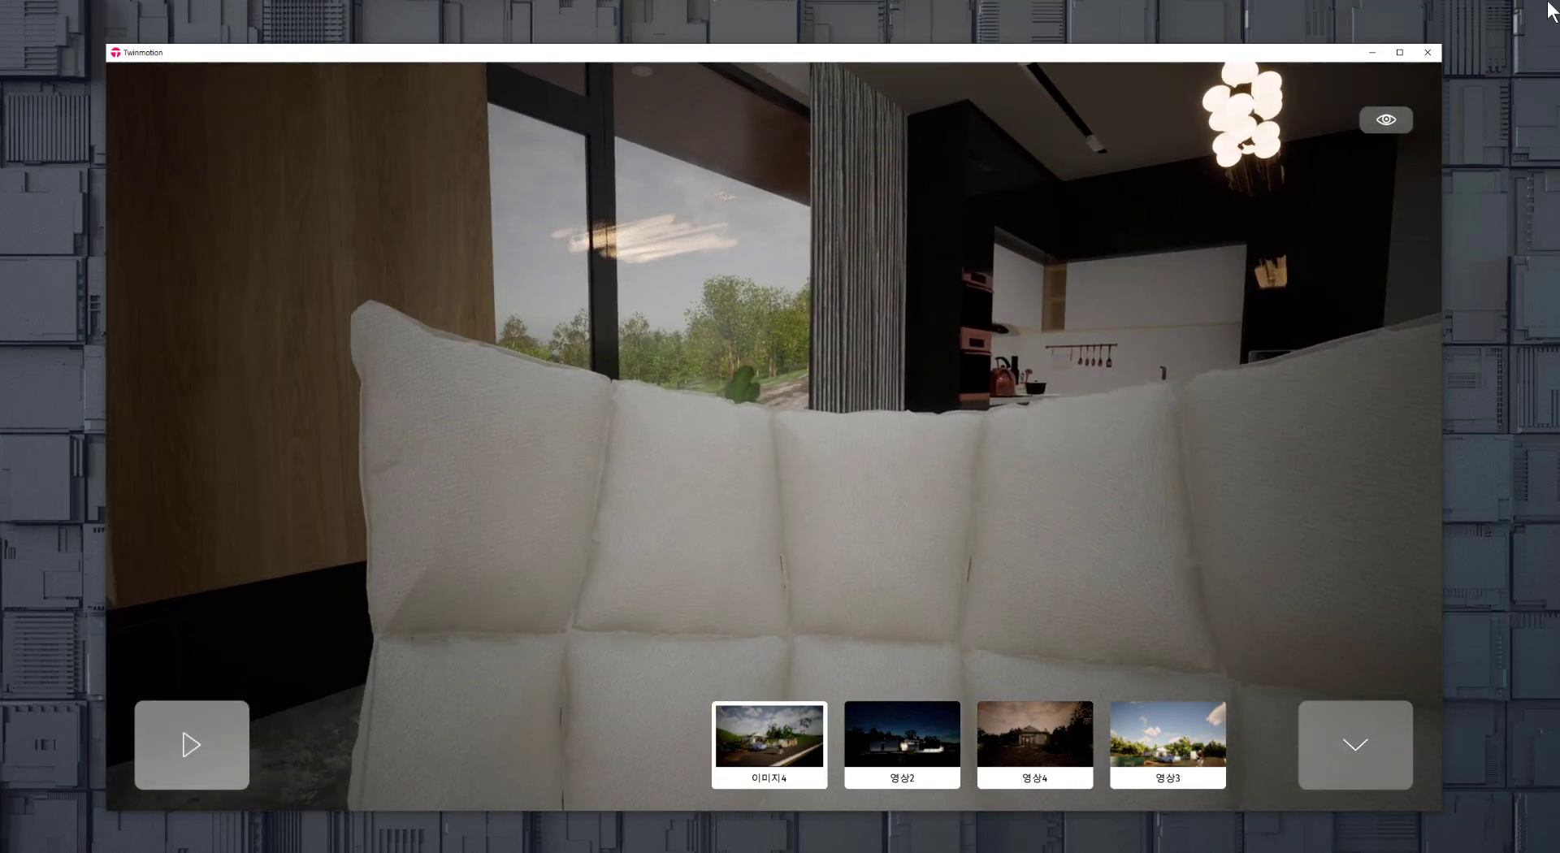
Step: Set the scene's time of day to 04:30 to test the night lighting
{"action": "left_click", "coordinate": [1390, 121]}
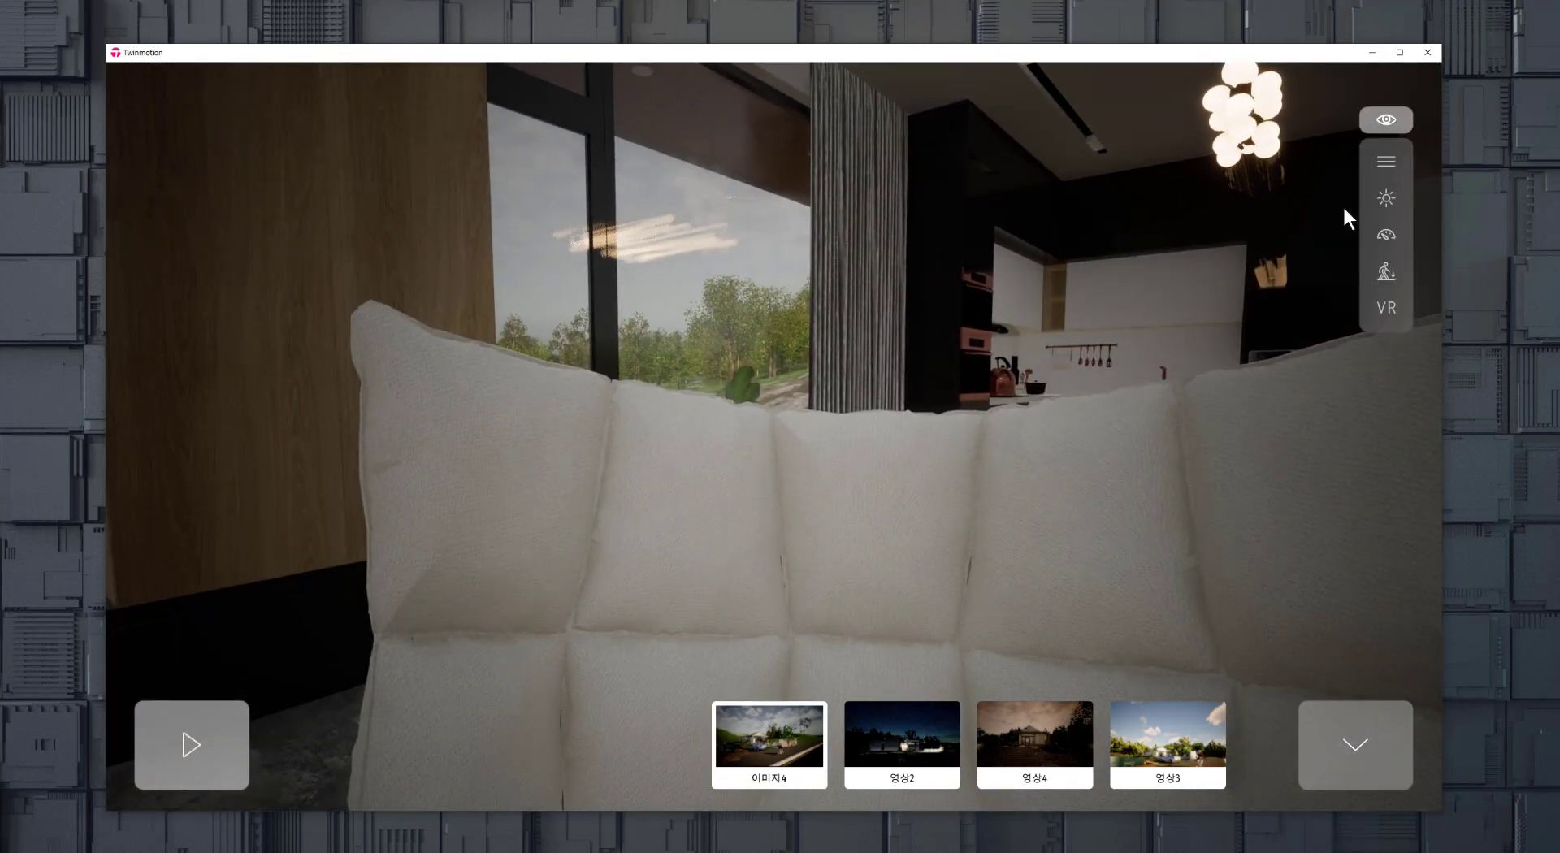
{"action": "left_click_drag", "start_coordinate": [1294, 214], "coordinate": [1288, 258]}
{"action": "left_click_drag", "start_coordinate": [1286, 207], "coordinate": [1285, 188]}
Step: Look across the night-lit front yard toward the gate and return to the living room's glass front
{"action": "right_click_drag", "start_coordinate": [1044, 277], "coordinate": [1427, 285]}
{"action": "right_click_drag", "start_coordinate": [923, 313], "coordinate": [861, 340]}
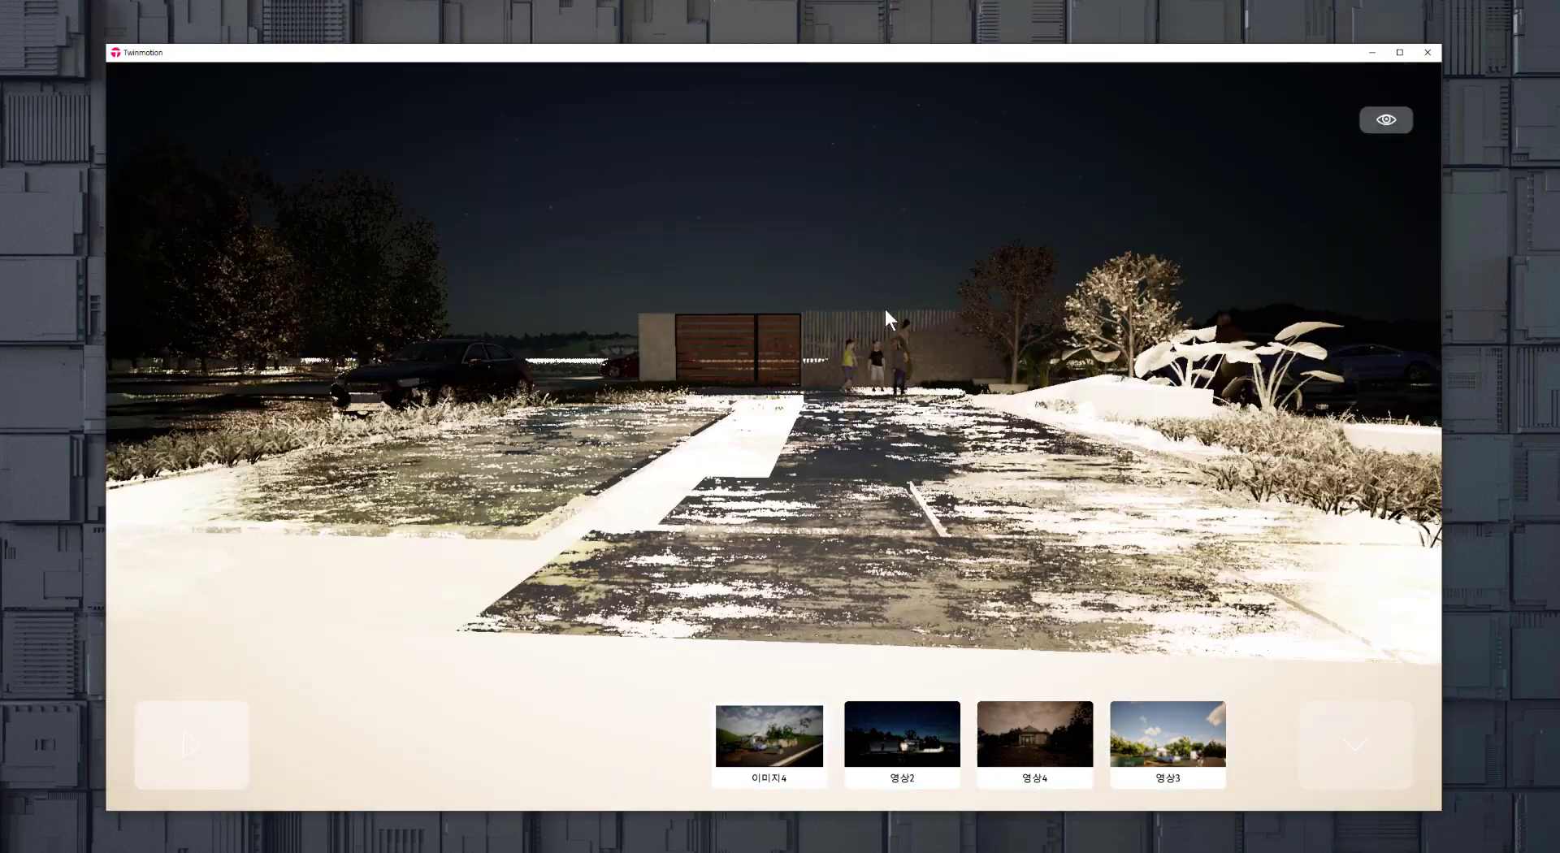
{"action": "key", "text": "w"}
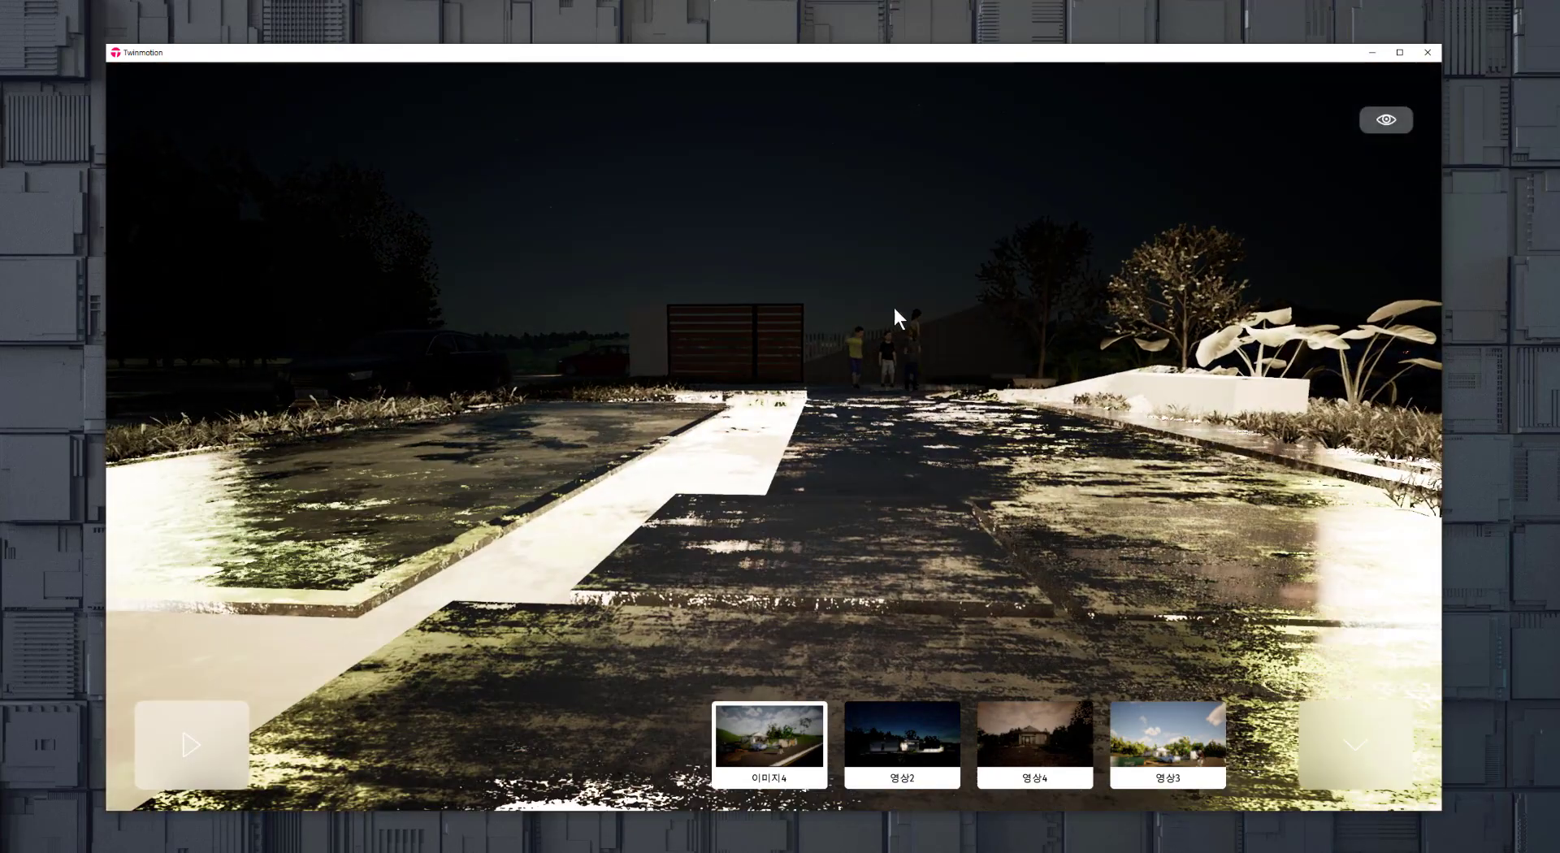
{"action": "right_click_drag", "start_coordinate": [894, 305], "coordinate": [930, 144]}
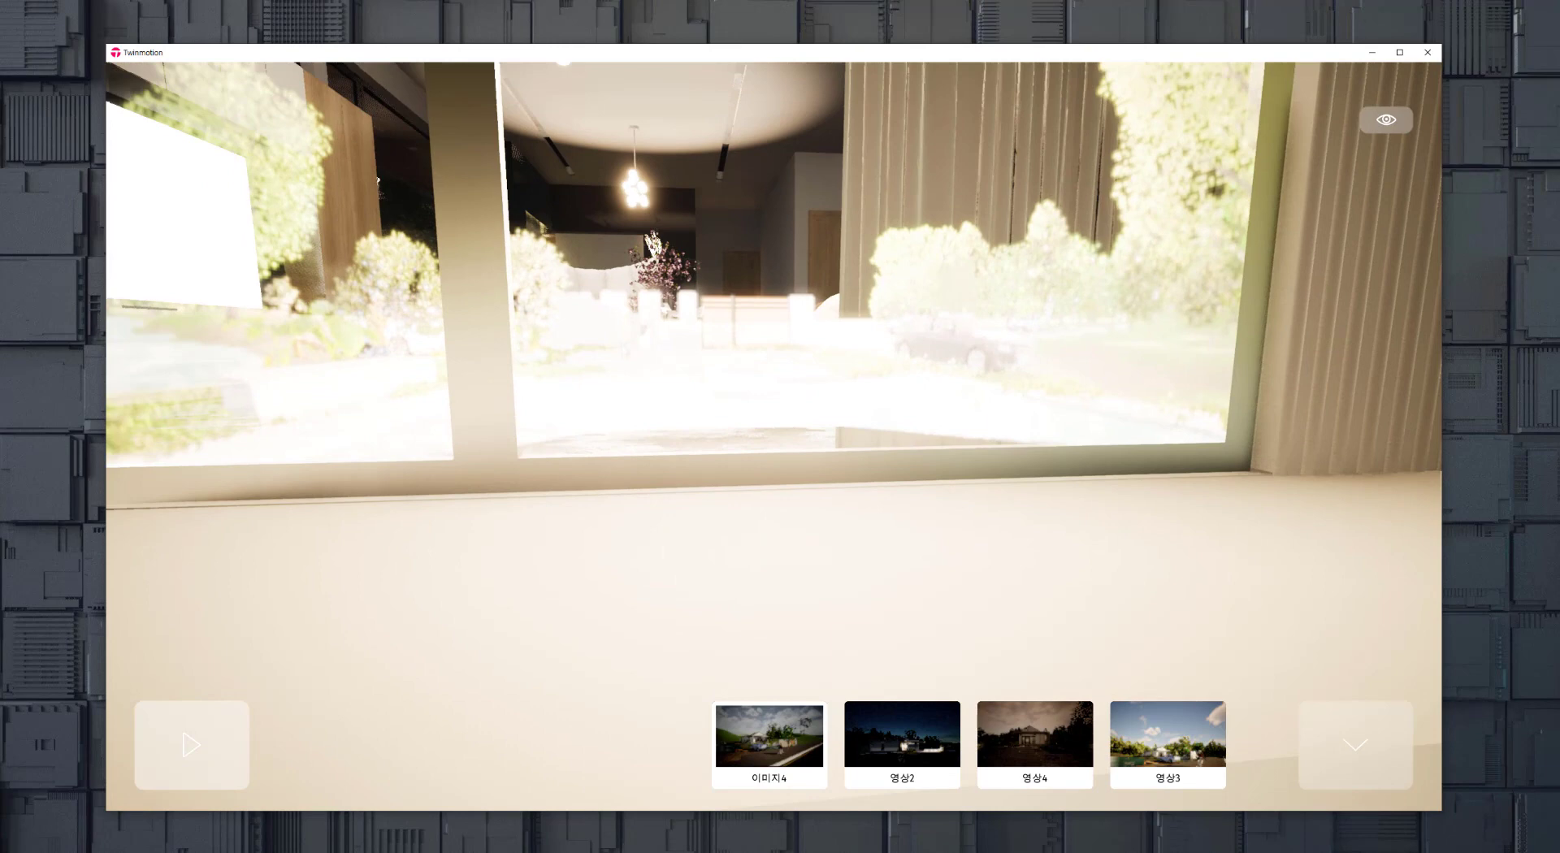
{"action": "right_click_drag", "start_coordinate": [774, 435], "coordinate": [880, 354]}
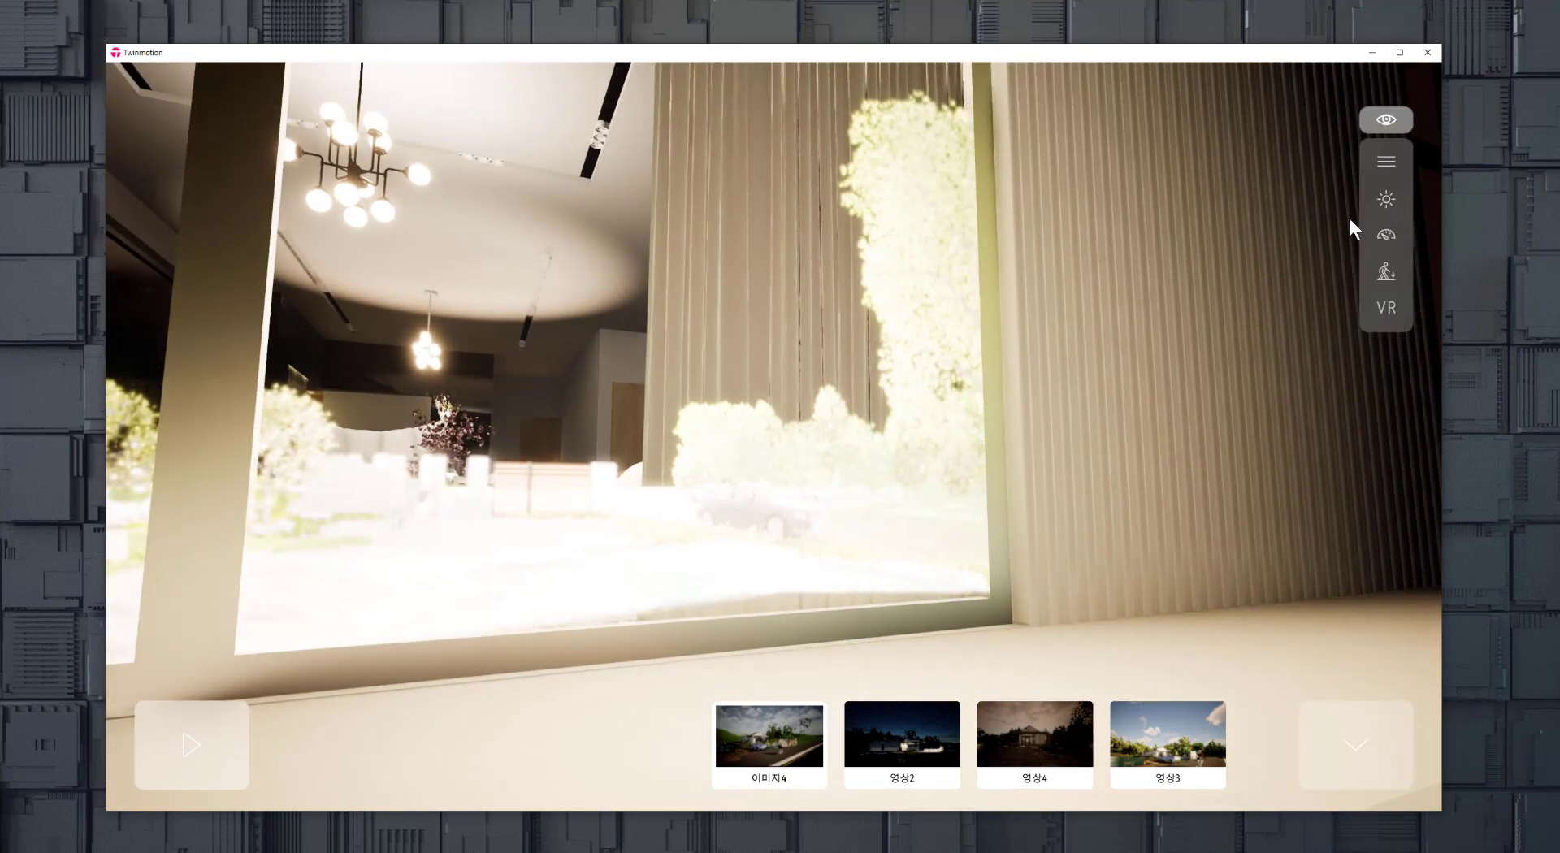
Step: Change the scene's time of day from night back to daylight
{"action": "left_click", "coordinate": [1381, 126]}
{"action": "left_click", "coordinate": [1386, 199]}
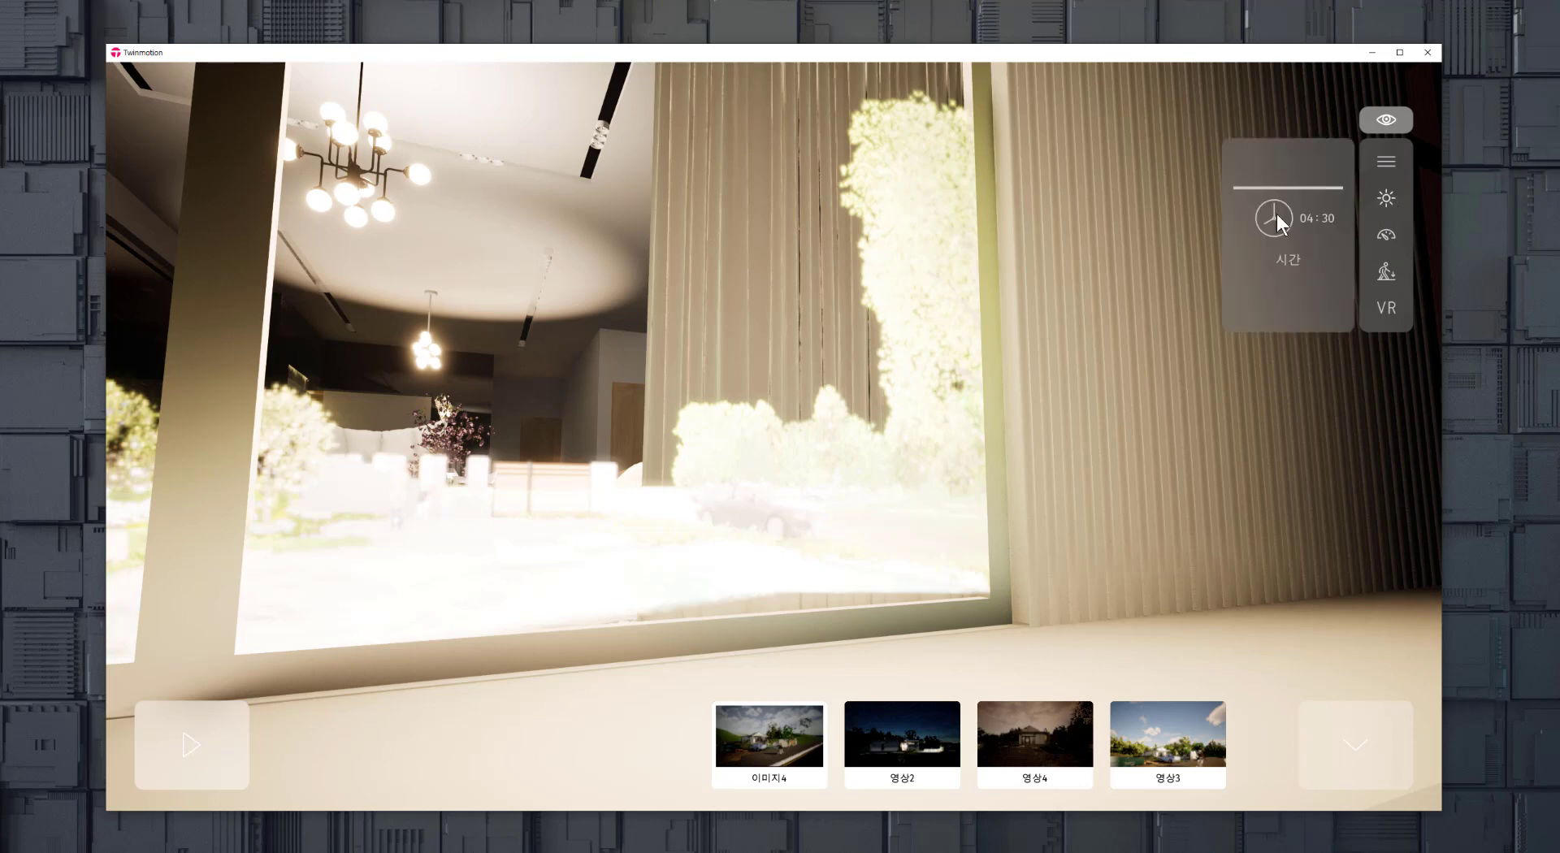
{"action": "mouse_move", "coordinate": [1276, 213]}
{"action": "left_mouse_down"}
{"action": "mouse_move", "coordinate": [1237, 185]}
{"action": "mouse_move", "coordinate": [1241, 226]}
{"action": "left_mouse_up"}
Step: Fly through the glass front into the living room and hide the presenter controls for an unobstructed view toward the kitchen
{"action": "right_click_drag", "start_coordinate": [739, 359], "coordinate": [691, 455]}
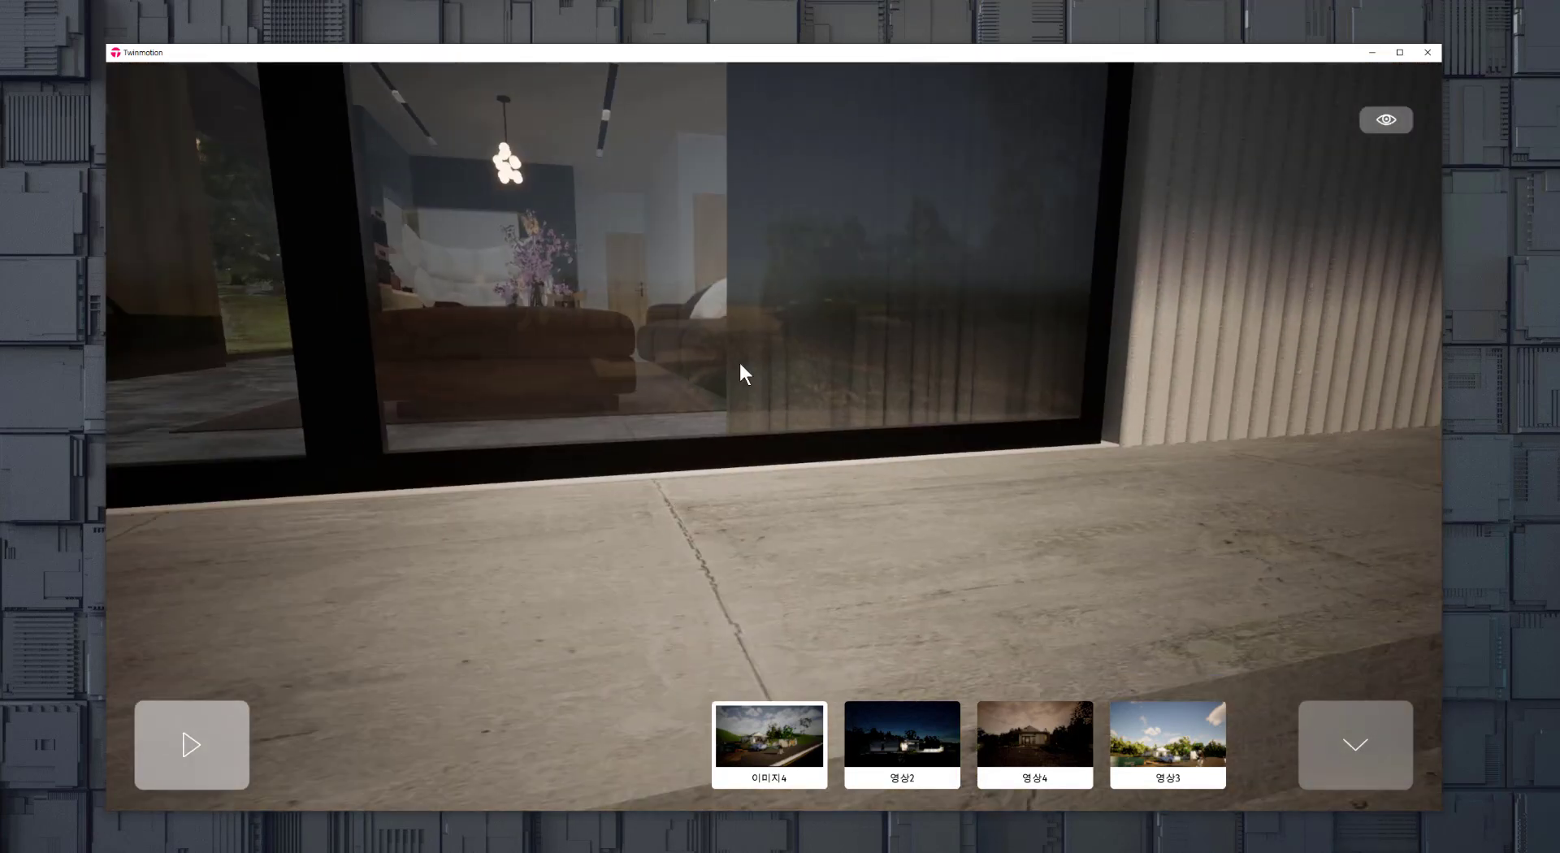
{"action": "scroll", "coordinate": [756, 358], "scroll_direction": "up", "scroll_amount": 2}
{"action": "key", "text": "e"}
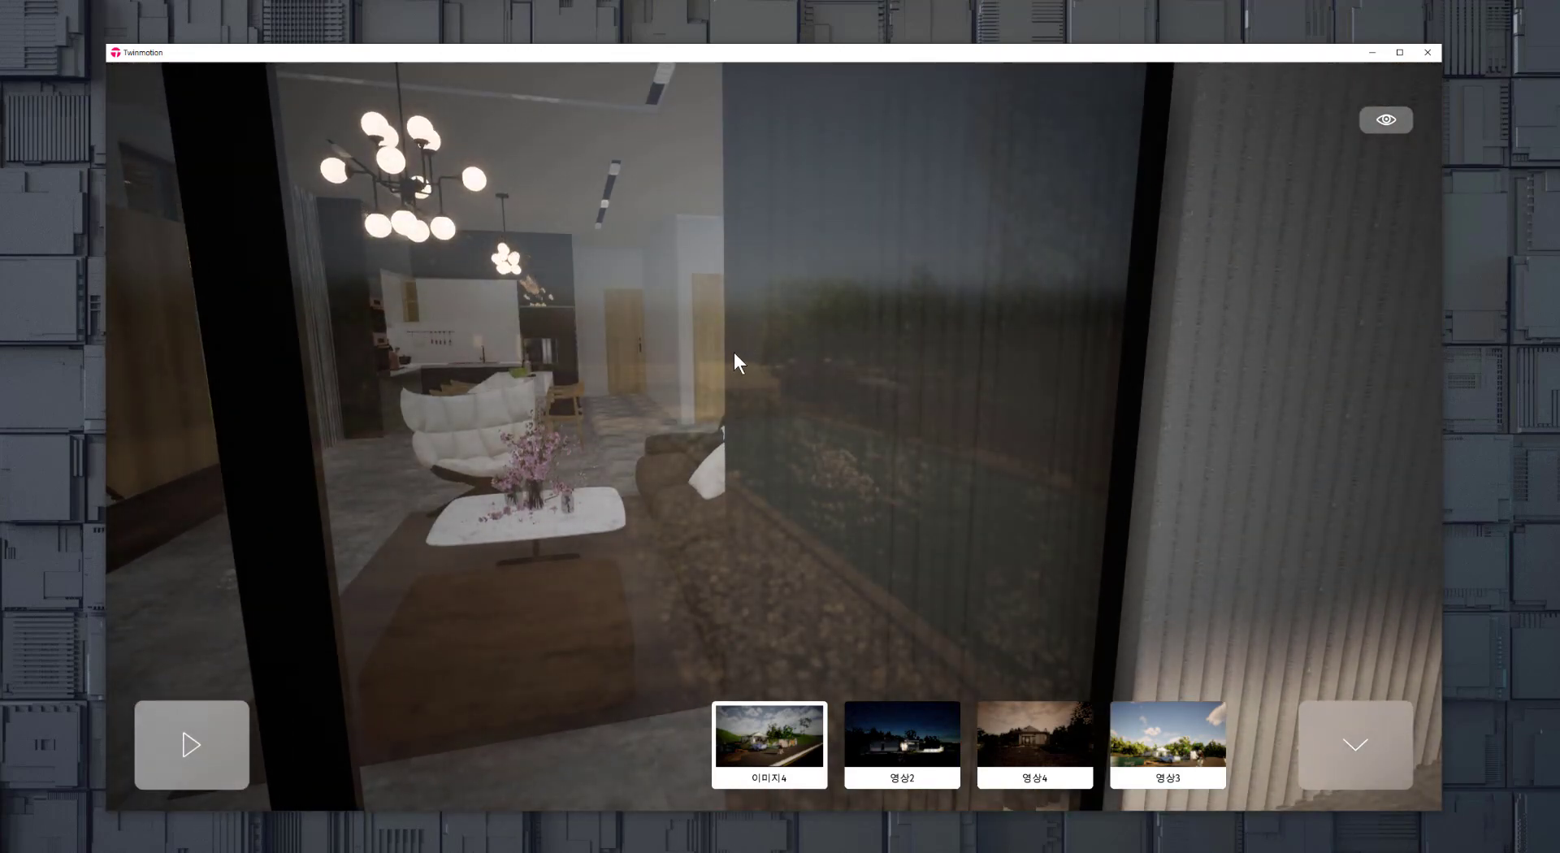
{"action": "right_click_drag", "start_coordinate": [733, 353], "coordinate": [675, 340]}
{"action": "key", "text": "w"}
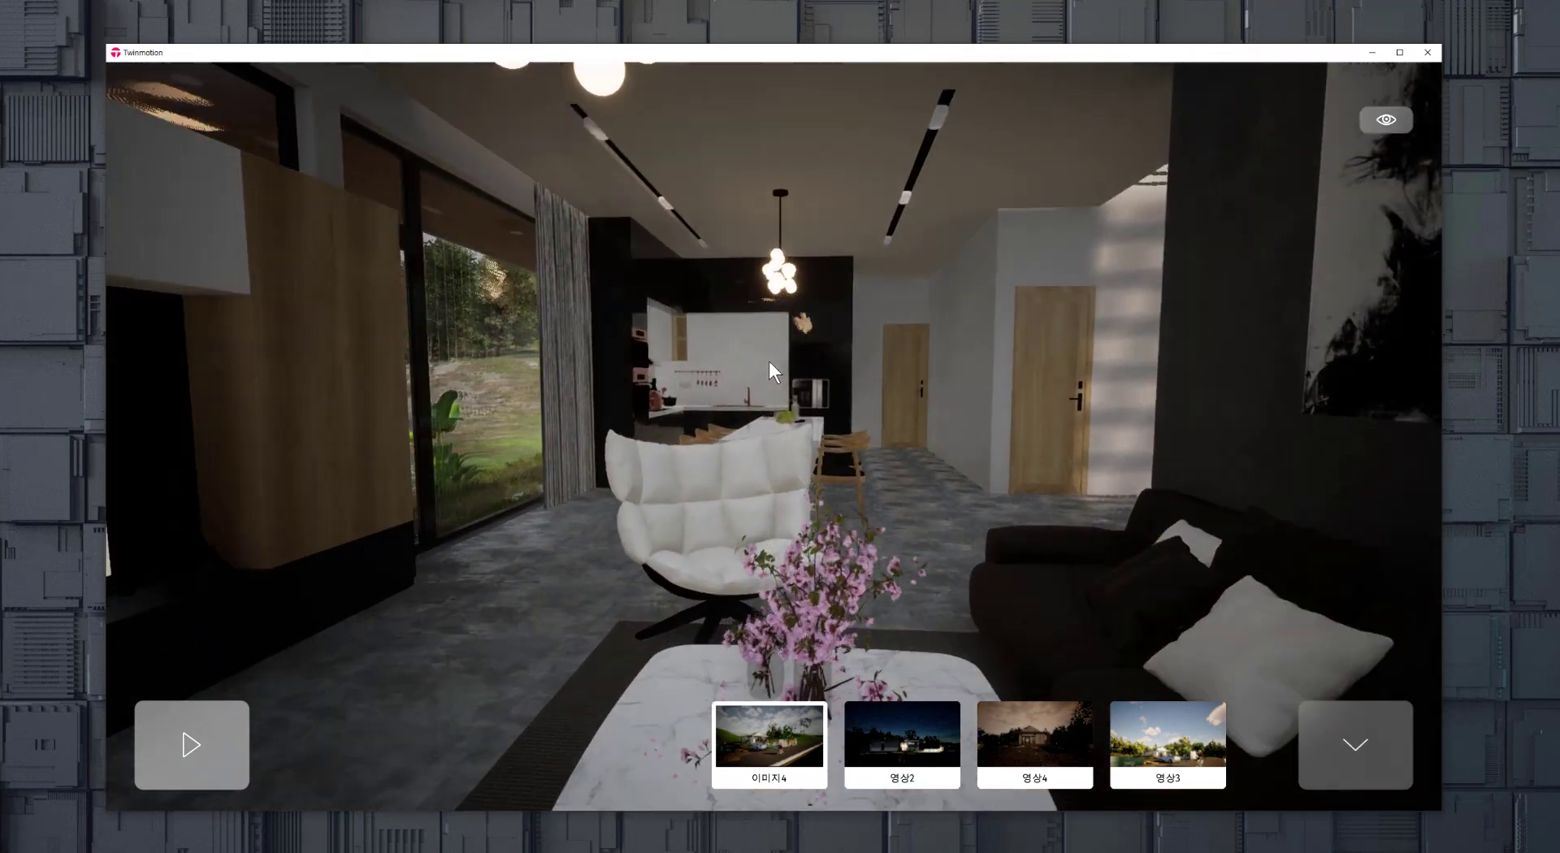
{"action": "key", "text": "w"}
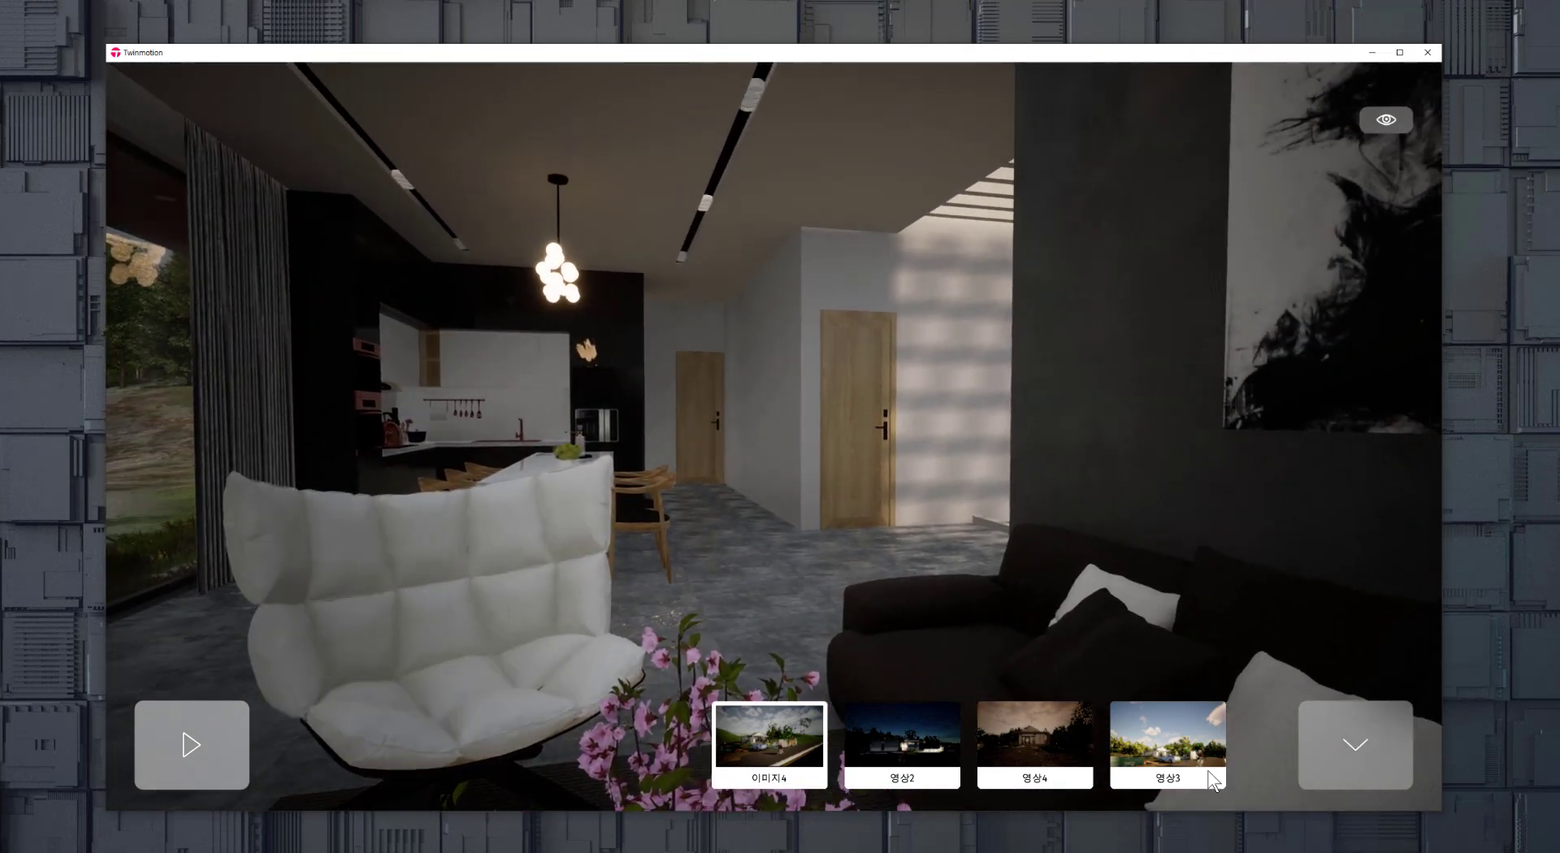
{"action": "left_click", "coordinate": [1361, 755]}
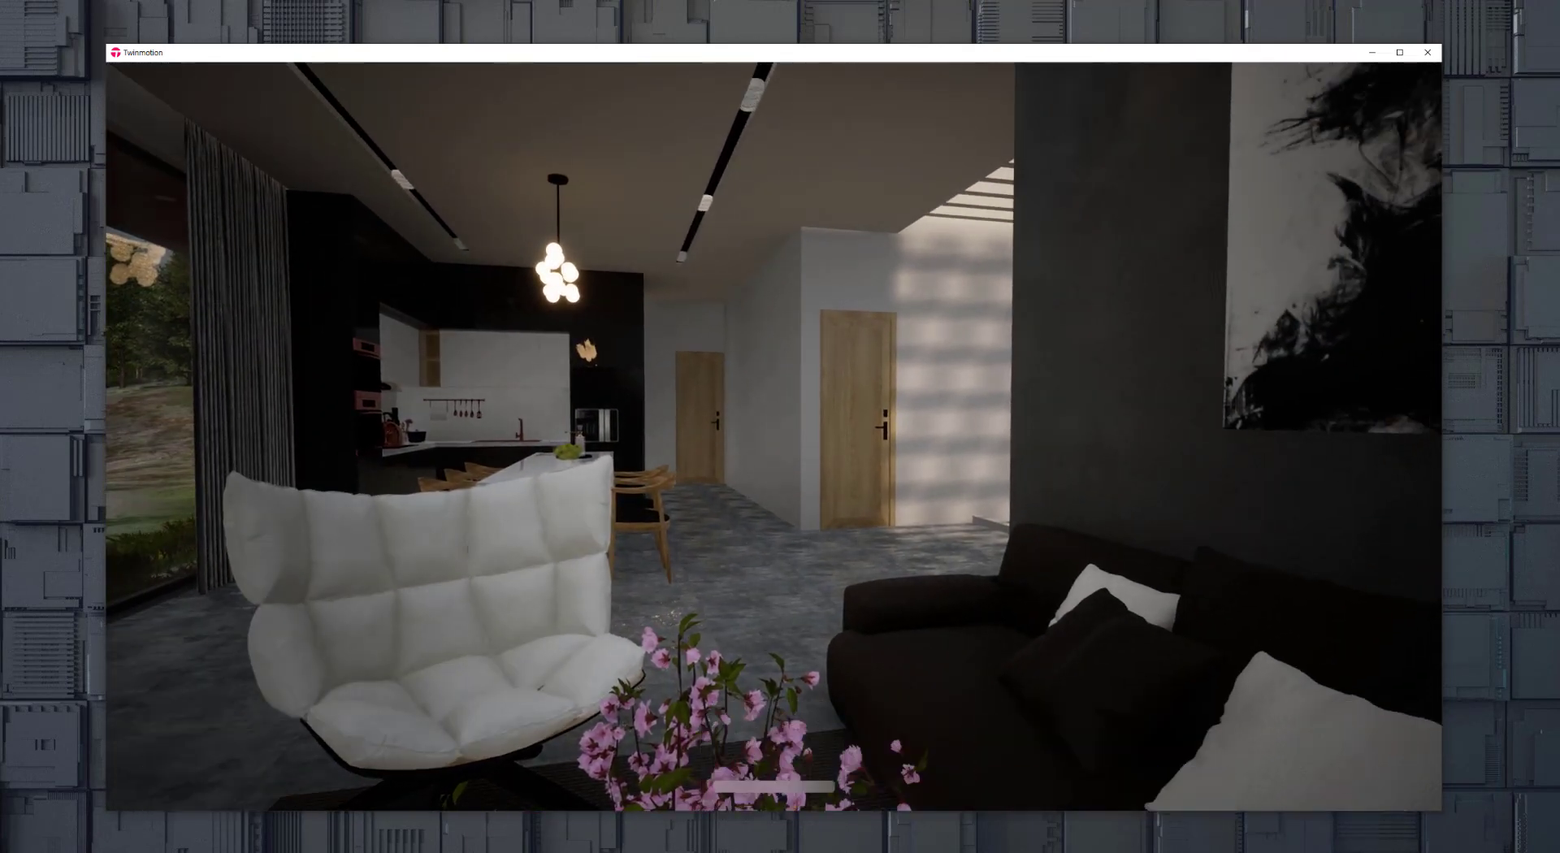
{"action": "right_click_drag", "start_coordinate": [1361, 755], "coordinate": [1472, 696]}
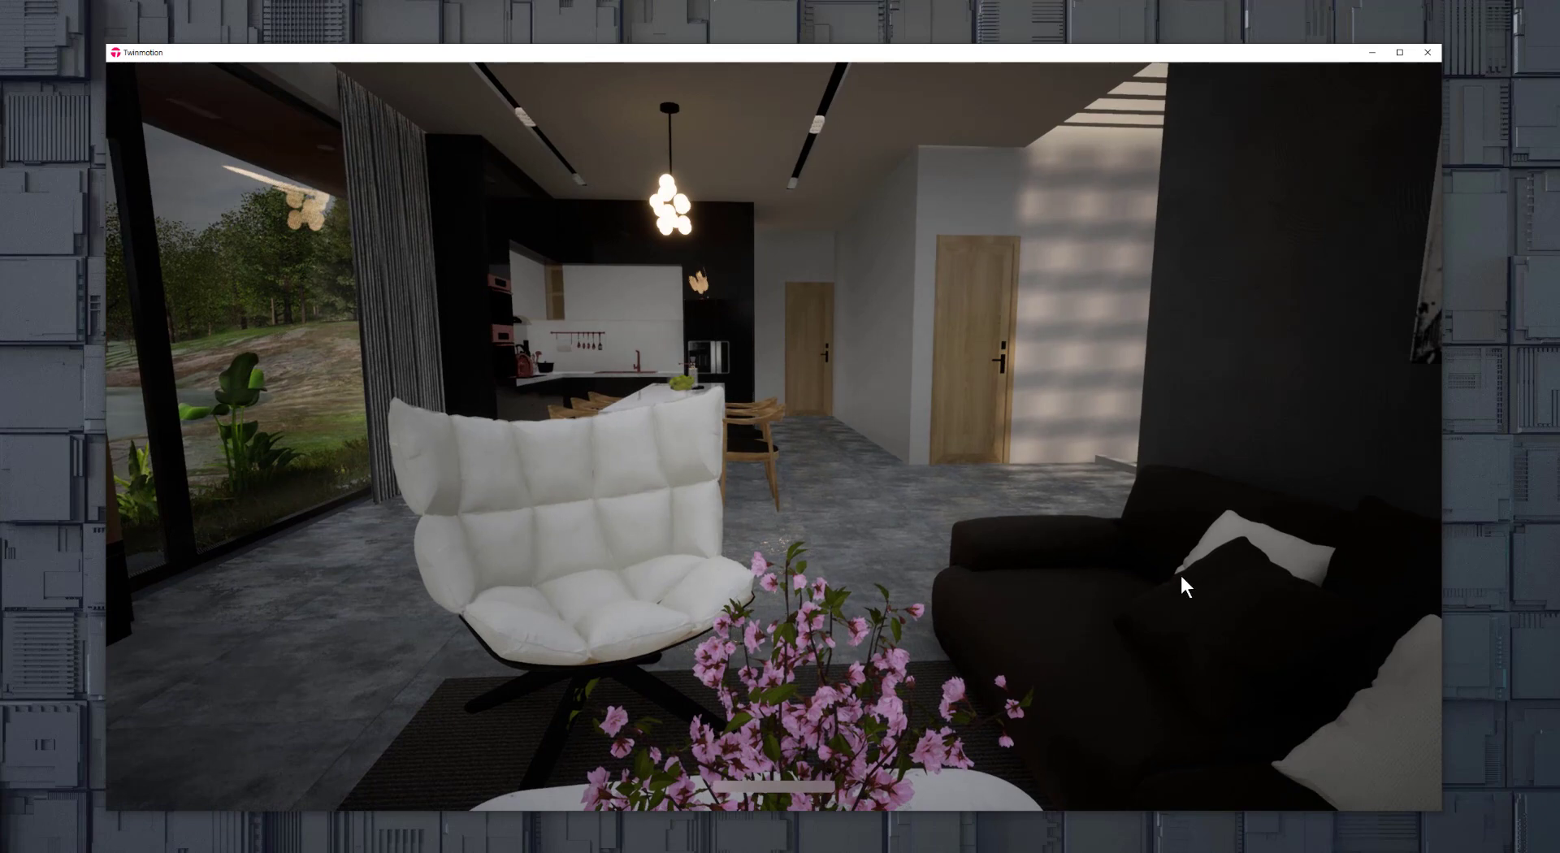